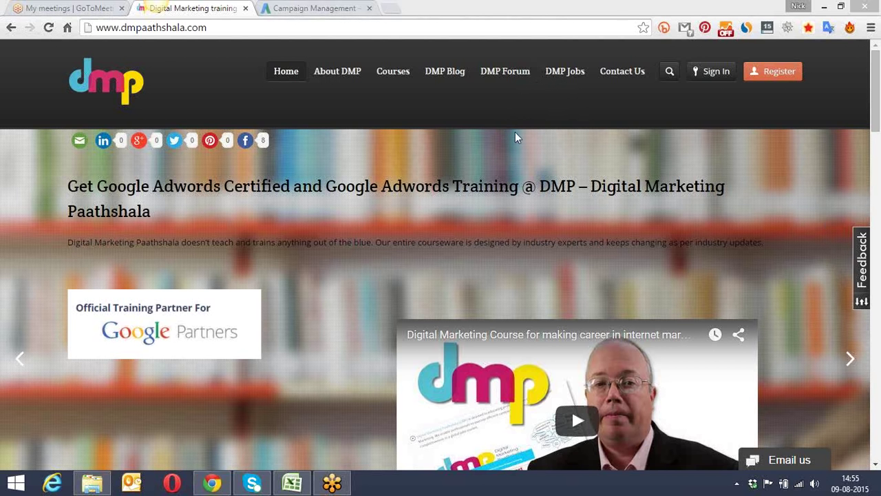
Step: Switch to the Campaign Management – Google AdWords tab
click(303, 7)
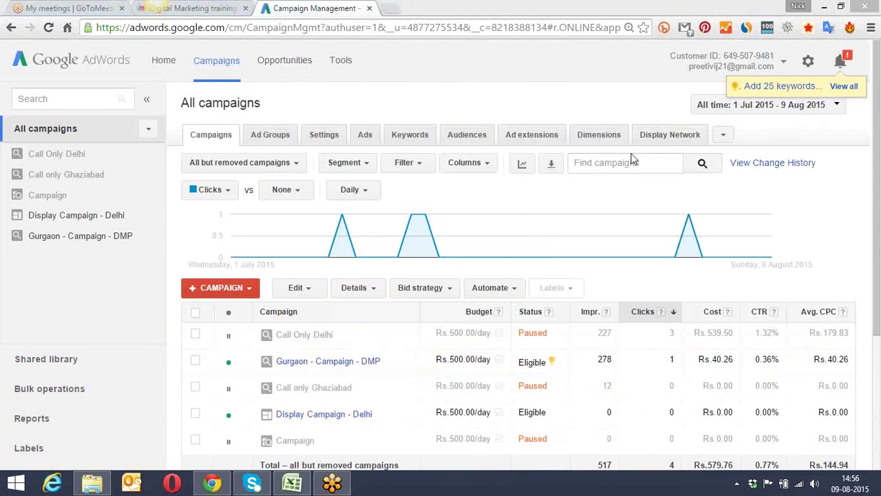
click(541, 64)
click(391, 14)
text(dmp)
key(BackSpace)
key(BackSpace)
key(BackSpace)
key(BackSpace)
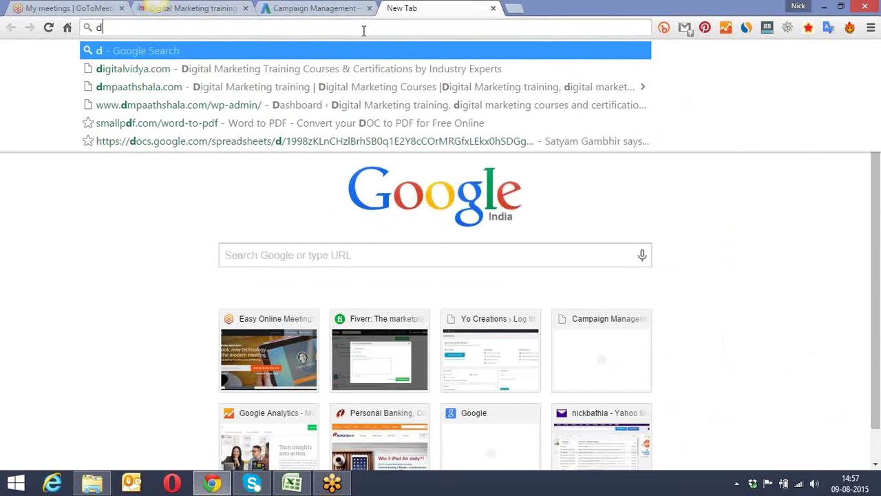
text(bit.ly)
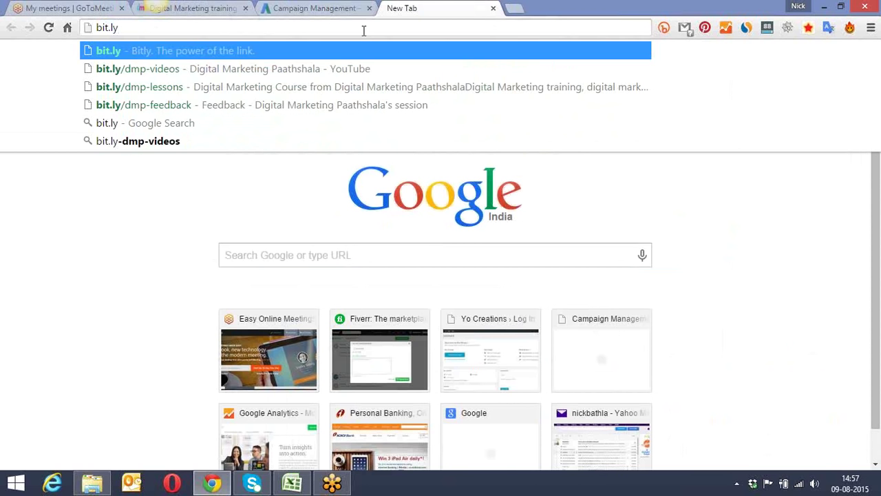
key(Down)
key(Return)
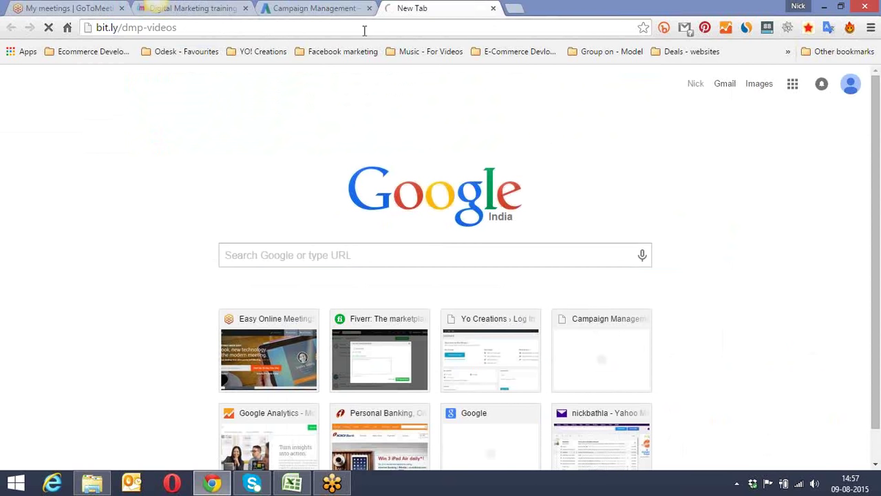
click(395, 30)
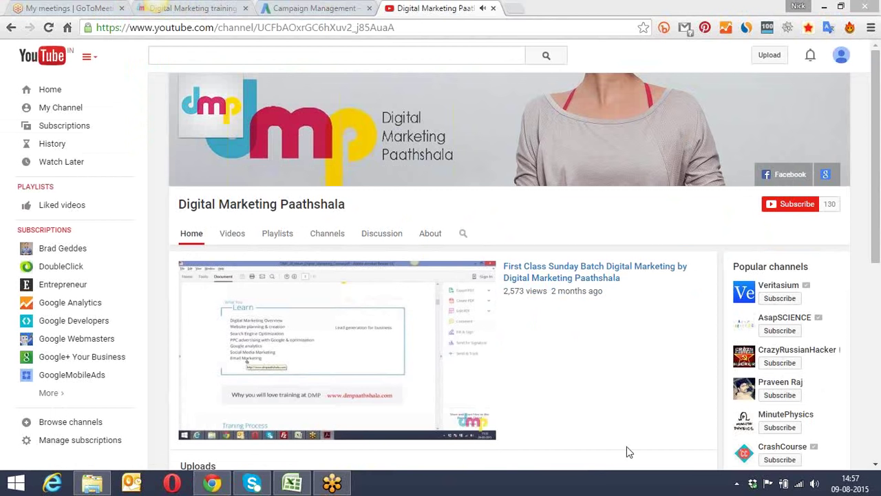
click(493, 12)
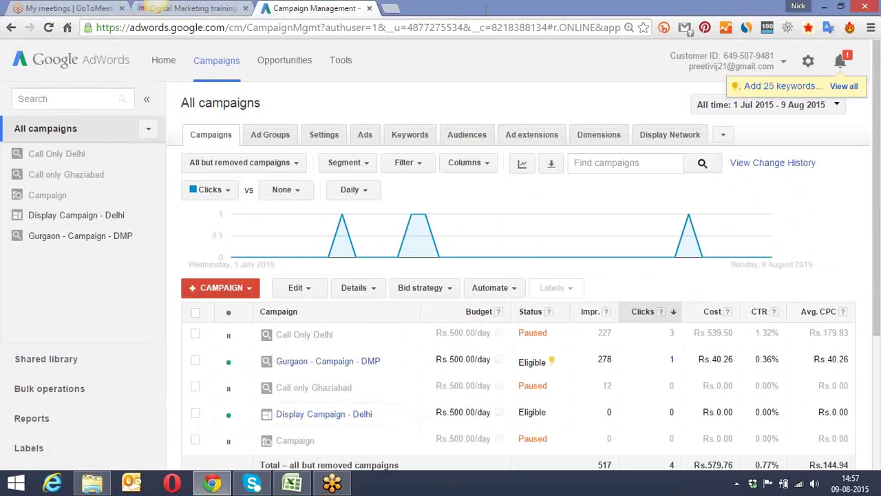
click(395, 9)
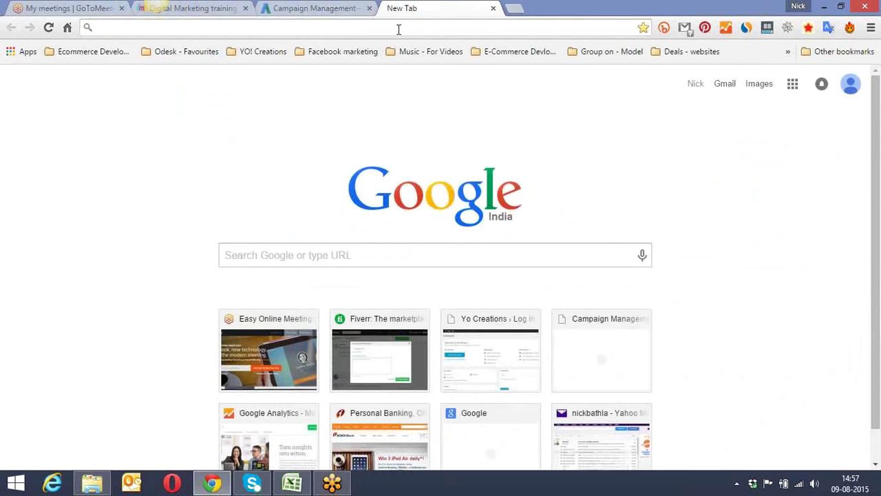
text(bit)
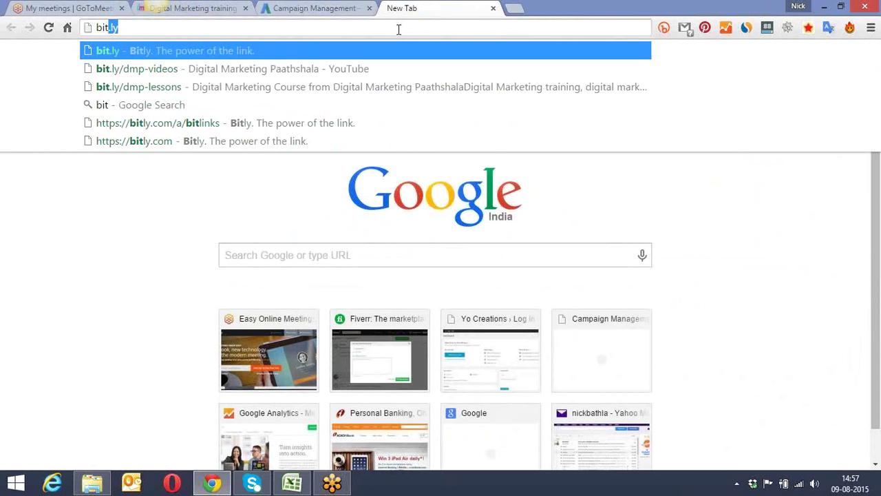
click(406, 87)
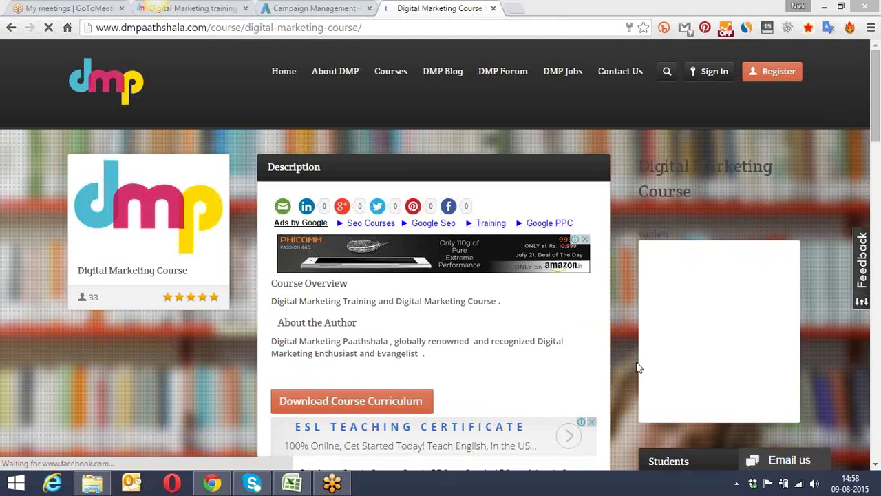
Step: Scroll down the Lessons list, e.g. Keyword Match Types, then back up to its header
drag(877, 95, 877, 196)
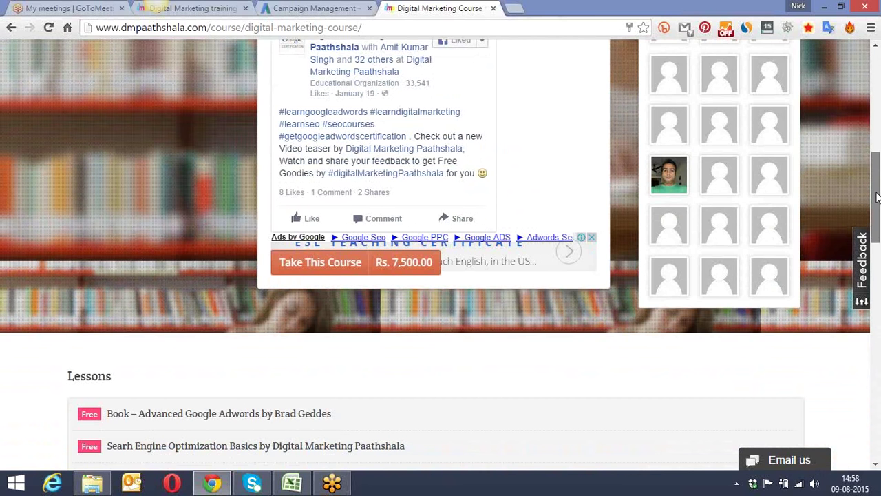
drag(877, 197, 877, 266)
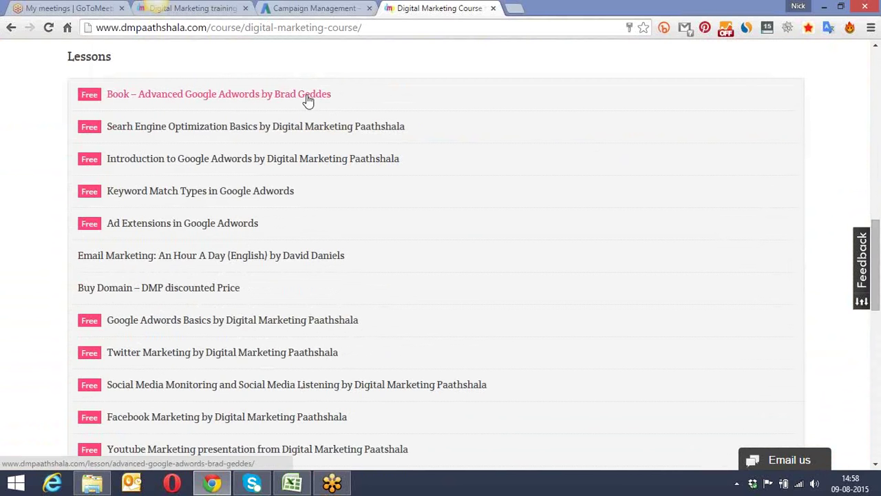
scroll(36, 143, down, 3)
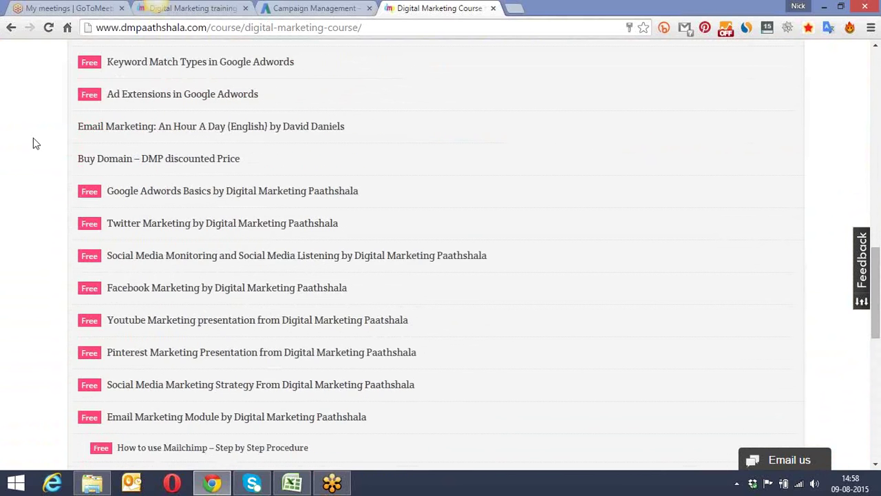
scroll(36, 143, down, 1)
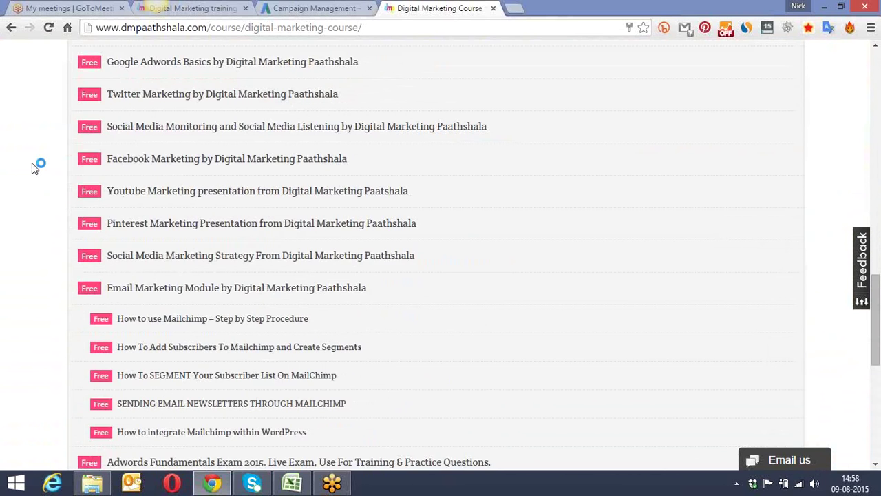
scroll(39, 166, down, 3)
scroll(38, 167, down, 2)
scroll(34, 167, up, 9)
scroll(36, 167, up, 1)
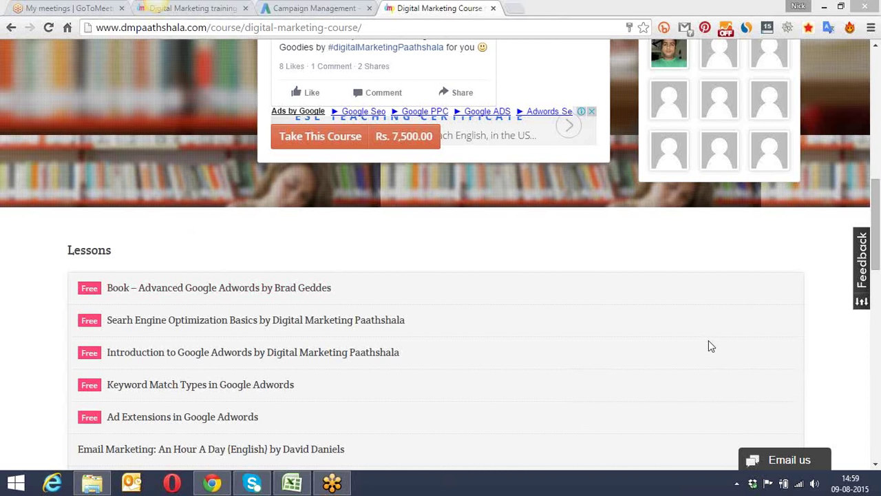
Step: Open linkedin.com in a new tab, view notifications, then open your own Profile page
click(515, 15)
click(515, 12)
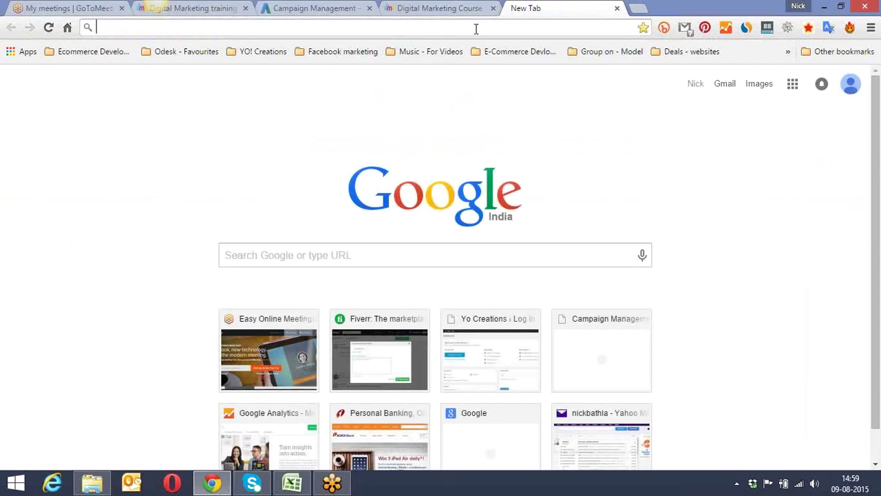
text(linkedin.com)
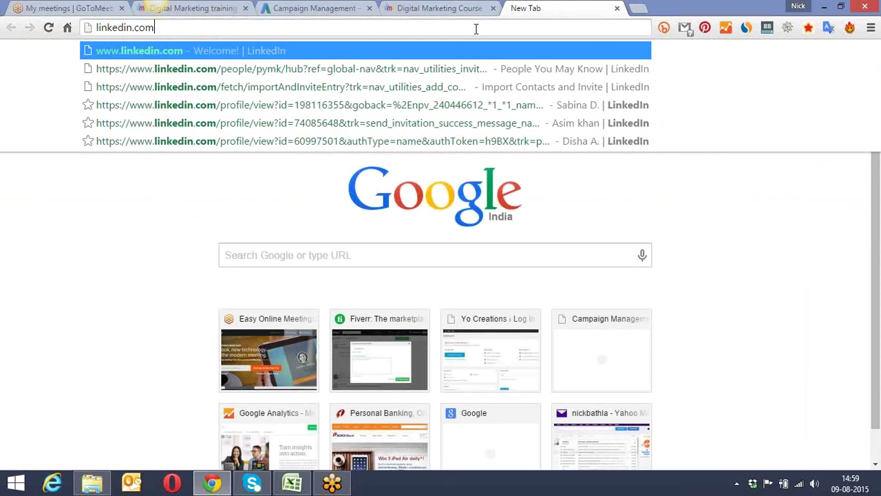
key(Return)
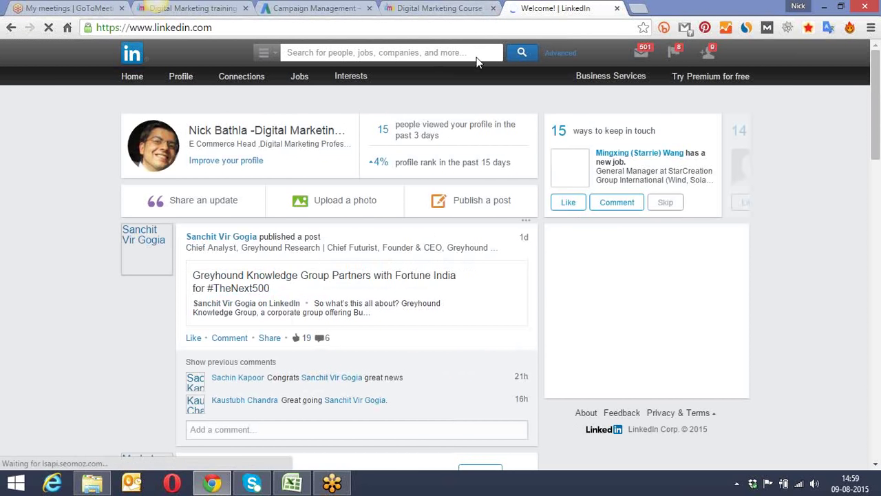
click(668, 52)
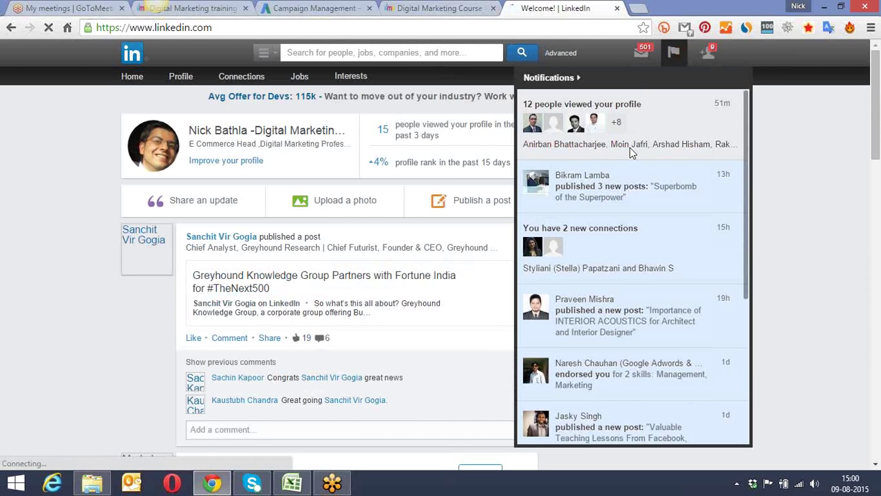
click(181, 83)
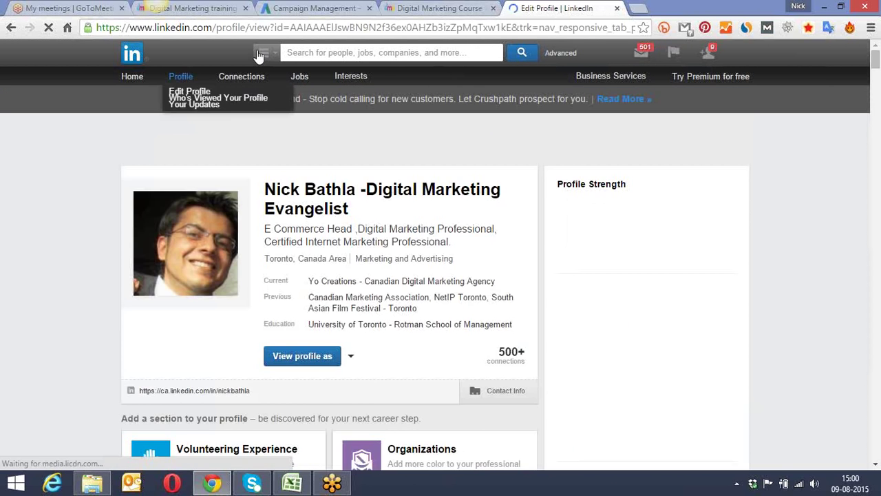
Step: Copy the contact details in cells A16:A18 of the batches workbook, then return to Chrome
click(295, 483)
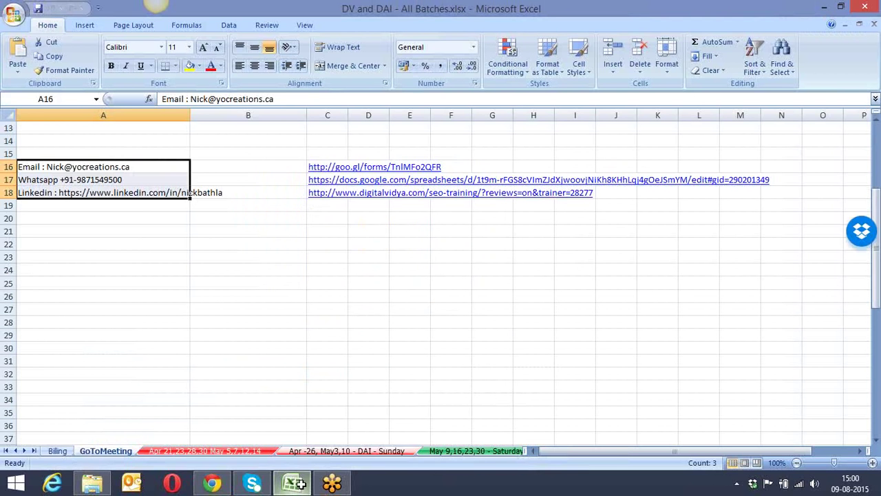
drag(52, 166, 54, 194)
key(ctrl+c)
key(alt+Tab)
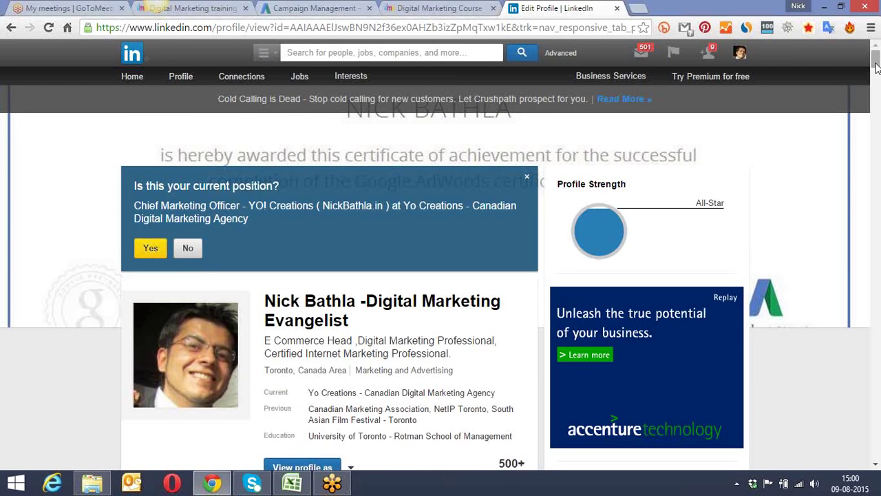
Step: Scroll past the profile's Experience section and open a blank tab beside Edit Profile
drag(877, 66, 879, 77)
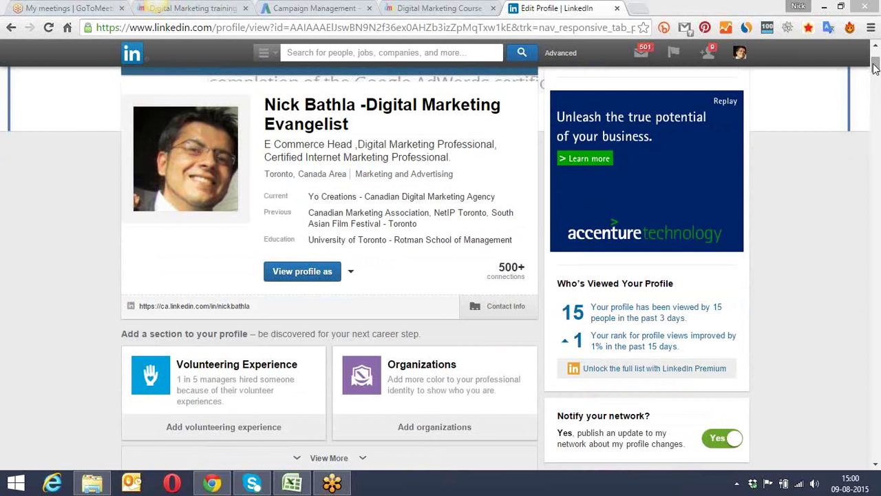
drag(875, 67, 876, 99)
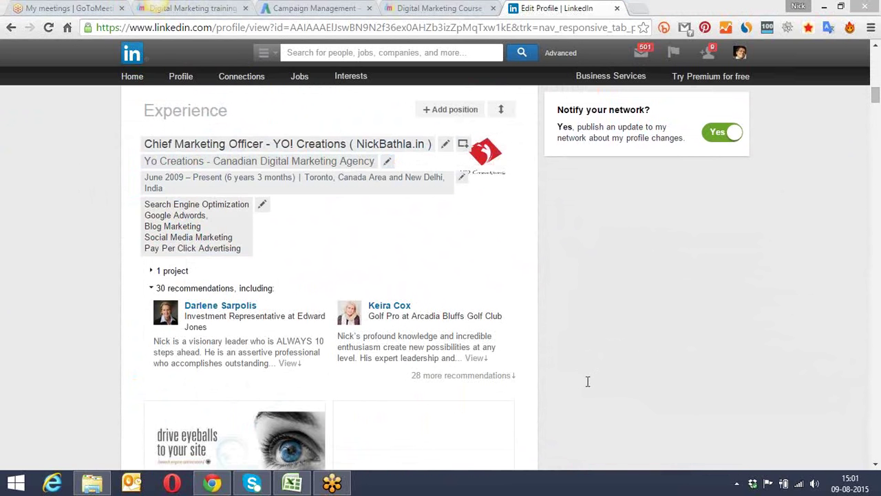
click(634, 9)
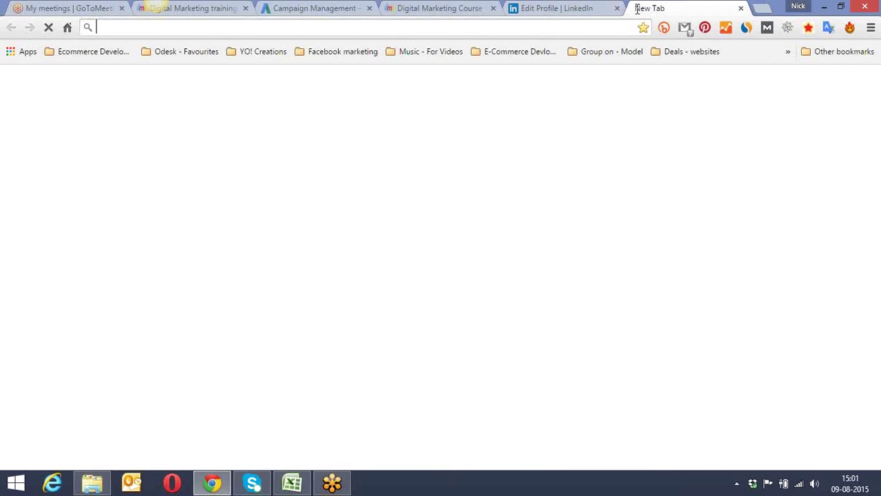
text(dmp)
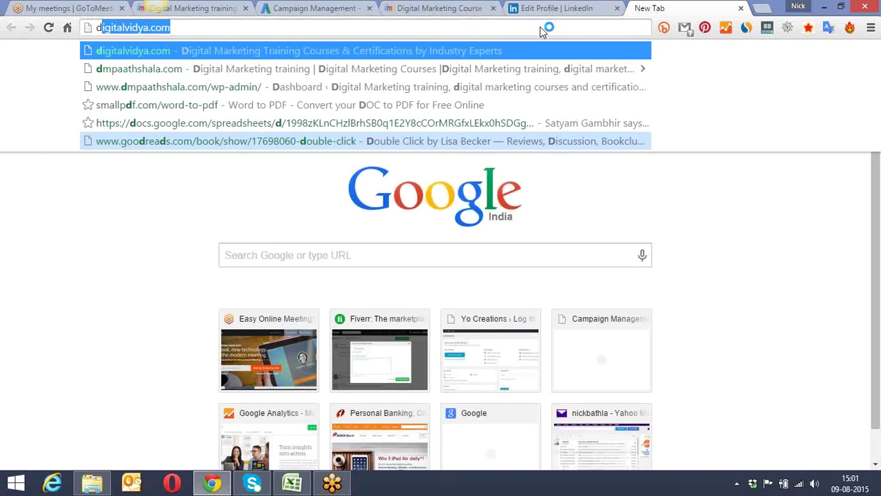
key(BackSpace)
key(BackSpace)
key(BackSpace)
key(BackSpace)
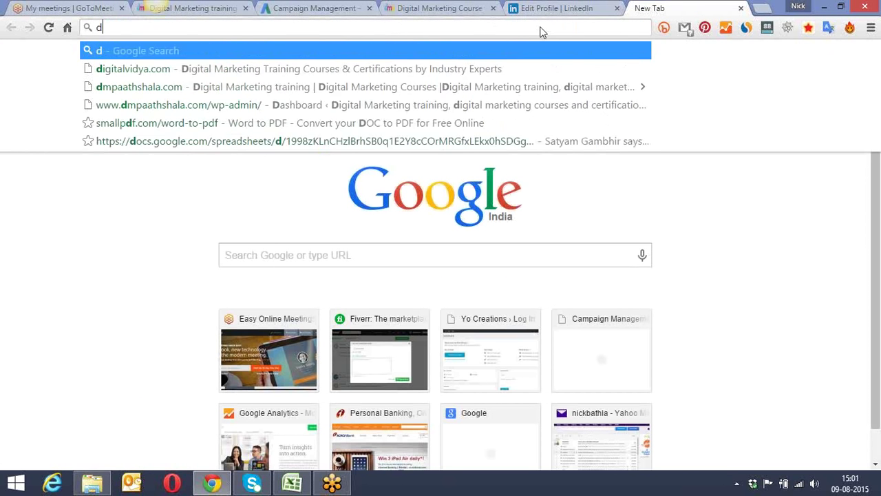
text(bit)
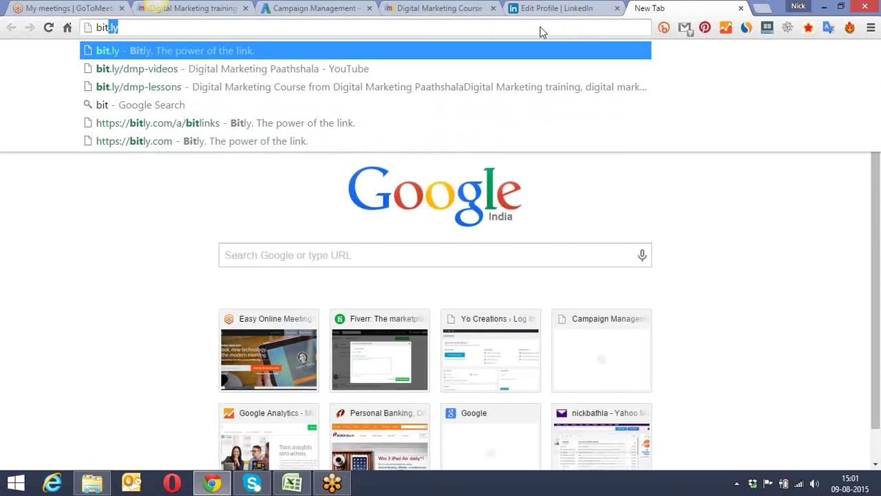
text(.ly)
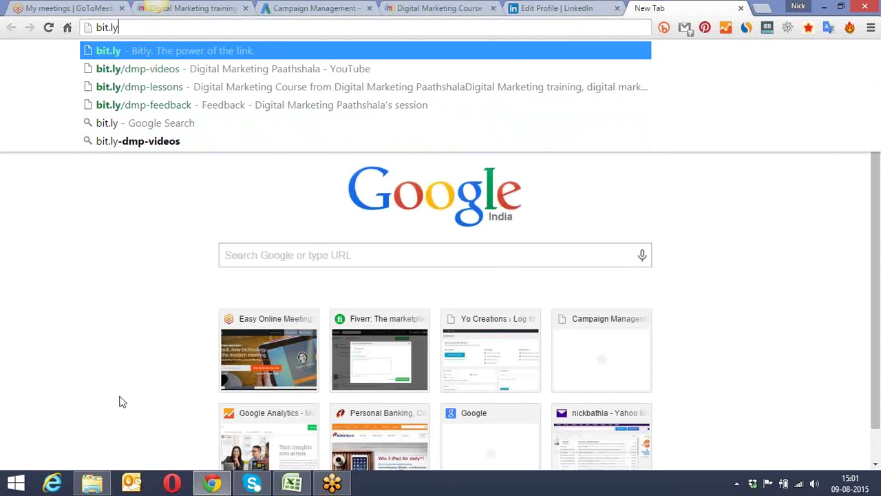
click(228, 110)
Step: Select the feedback form's address and start typing bit.ly/dmp over it
click(257, 34)
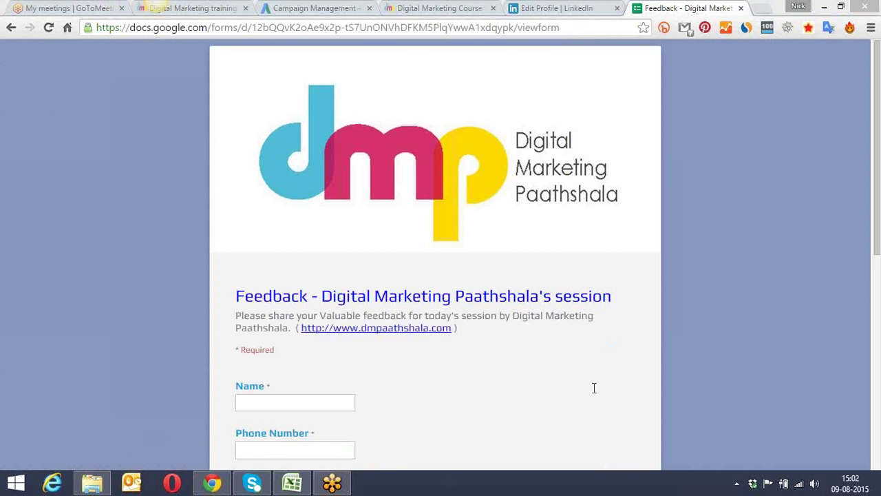
click(403, 31)
text(bit)
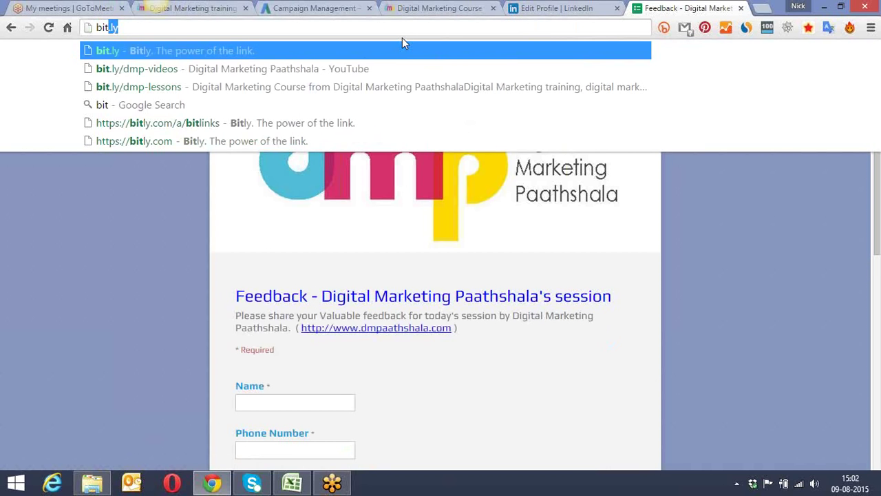
text(.ly/dmp)
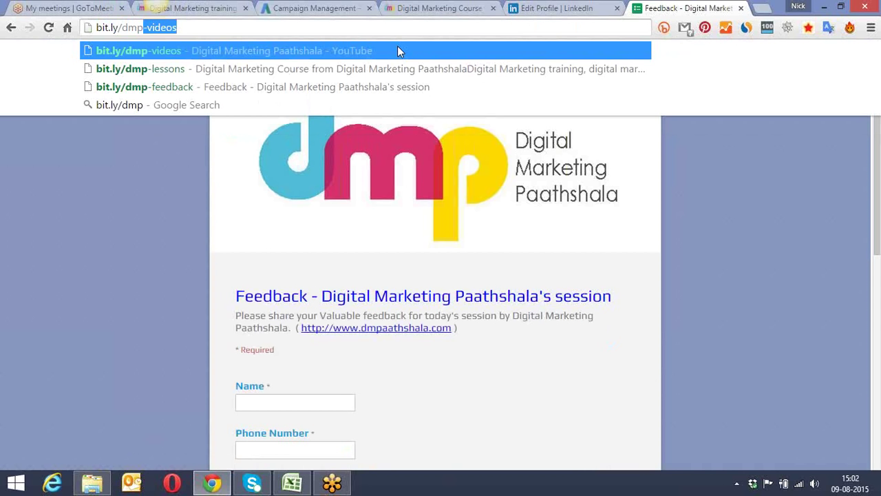
key(Right)
key(BackSpace)
key(BackSpace)
key(BackSpace)
key(BackSpace)
key(BackSpace)
key(BackSpace)
text(feedback)
key(ctrl+a)
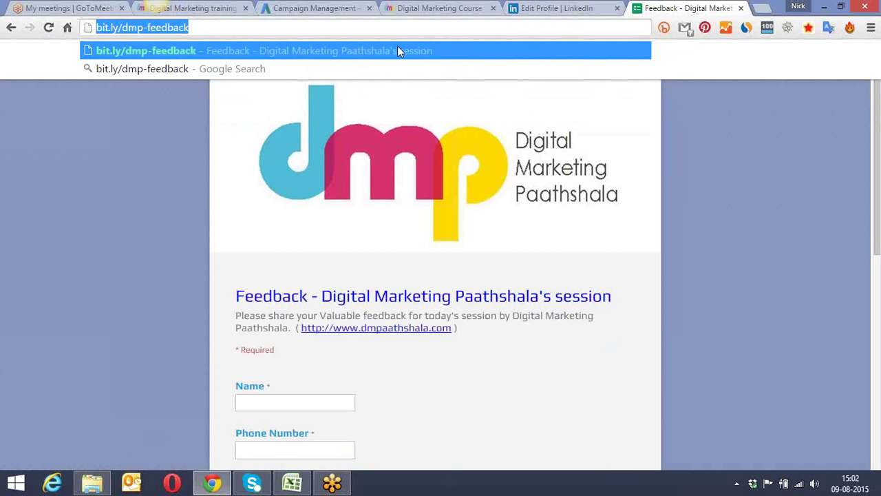
key(Return)
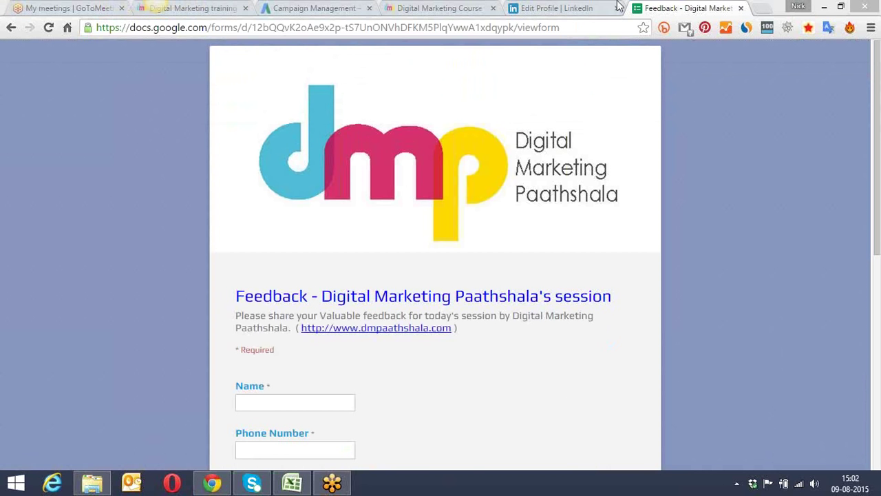
Step: Check the LinkedIn and Feedback tabs, then return to the AdWords All campaigns list
click(564, 8)
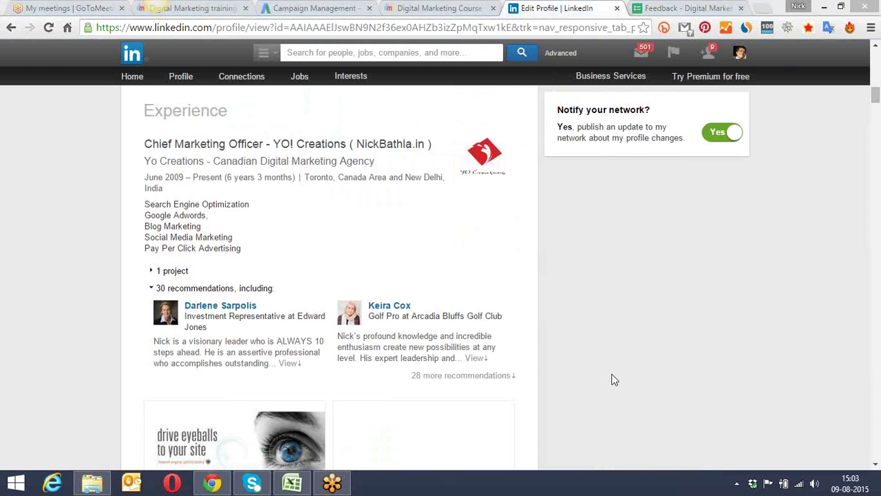
click(671, 7)
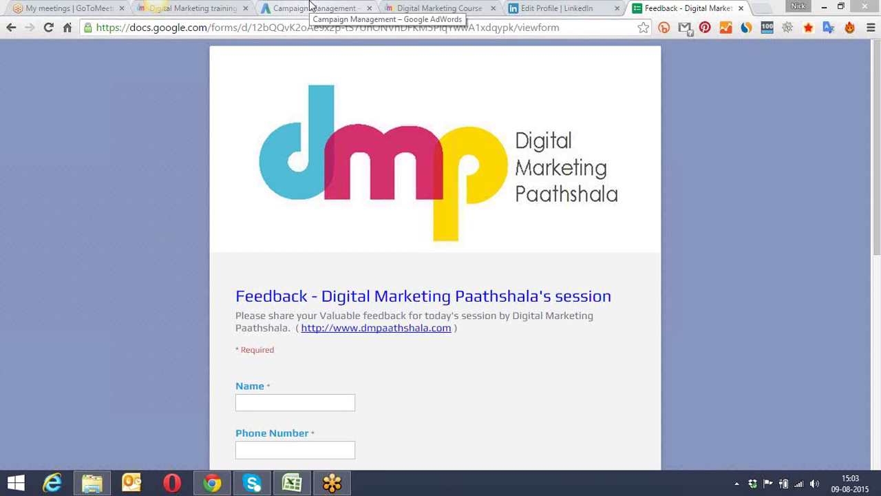
click(310, 7)
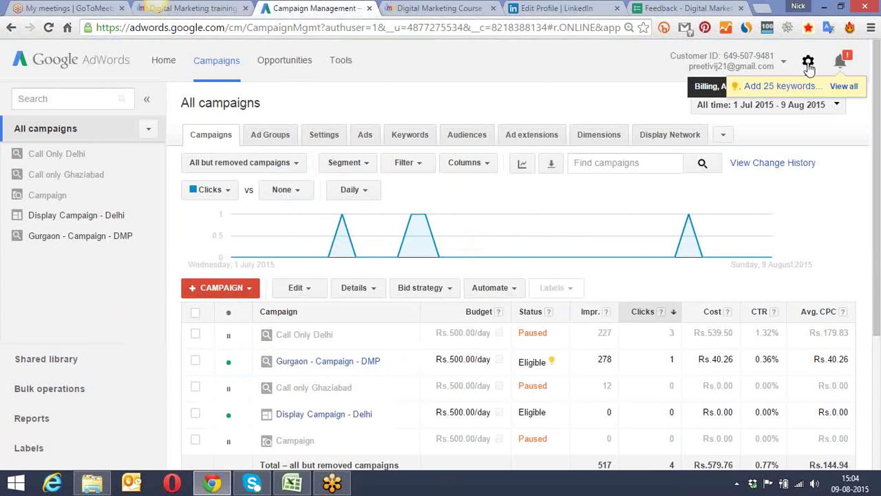
Step: Choose Billing from the gear menu to view the transaction history, last payment Rs.660.93
click(809, 63)
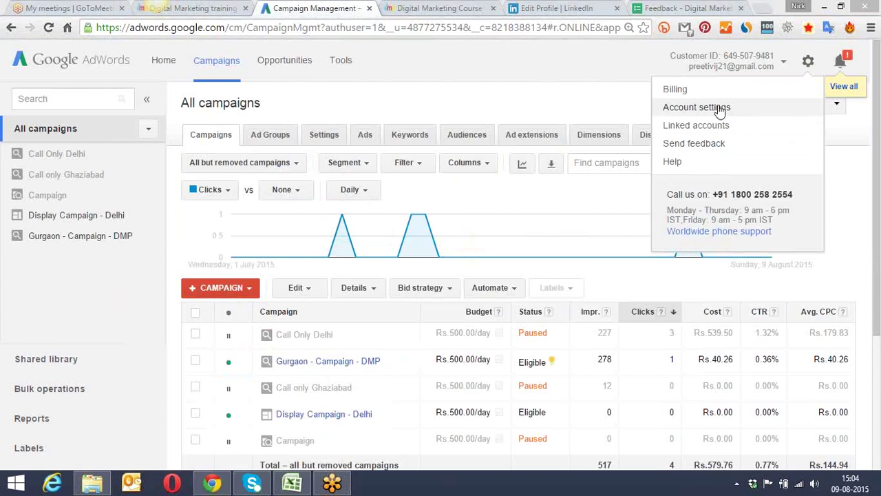
click(762, 98)
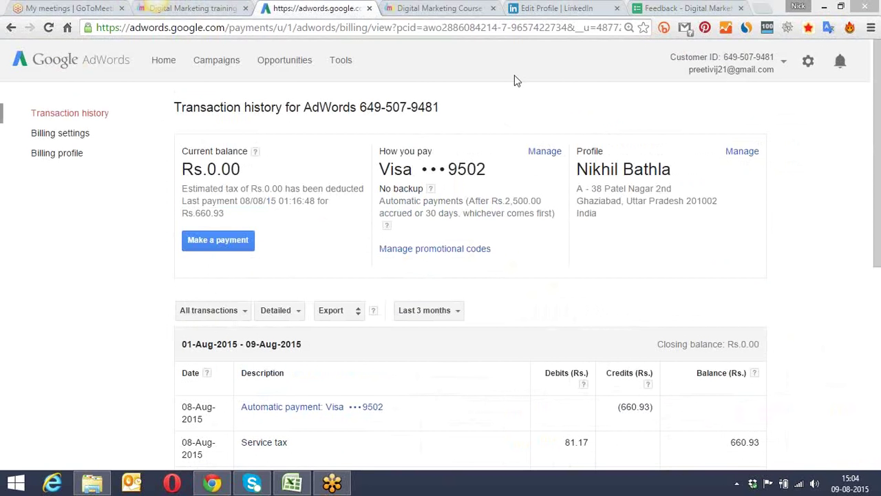
Step: Look over the July and August transactions, then open Manage promotional codes
scroll(512, 89, down, 1)
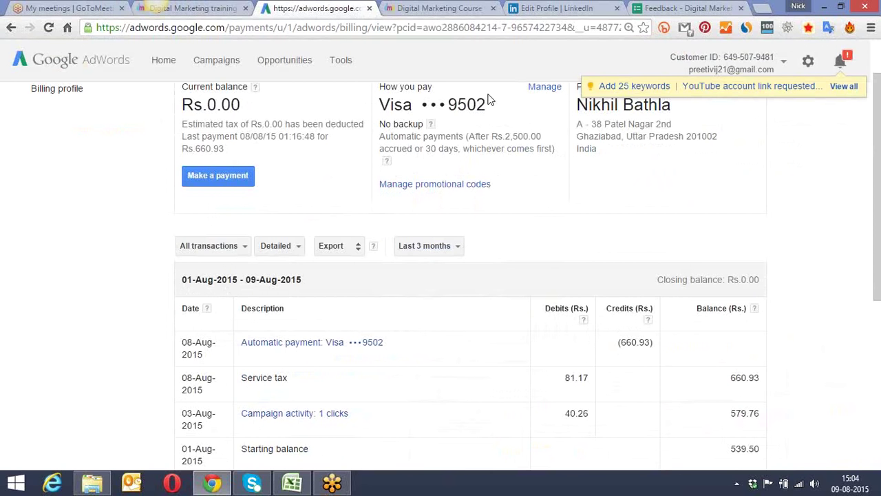
scroll(406, 118, down, 5)
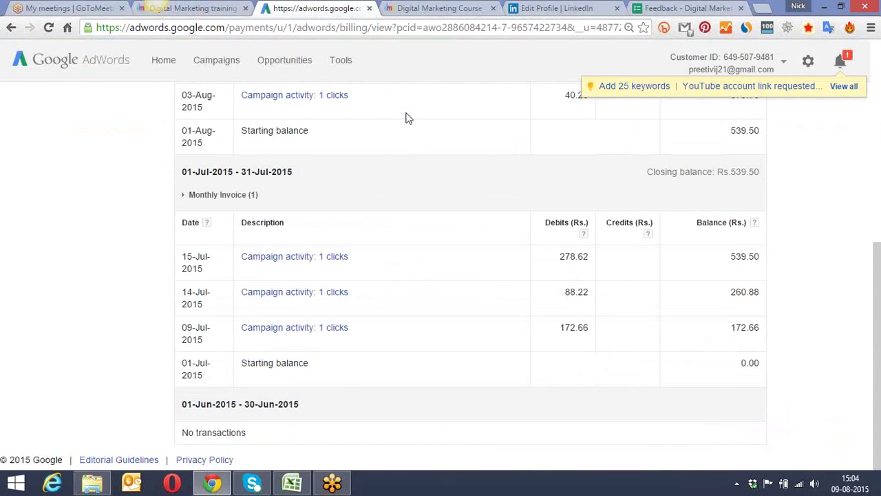
scroll(406, 117, up, 6)
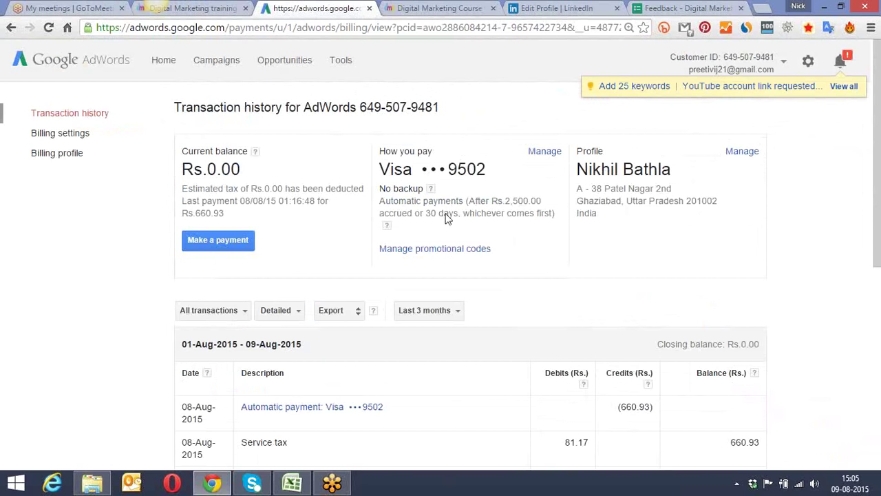
click(427, 253)
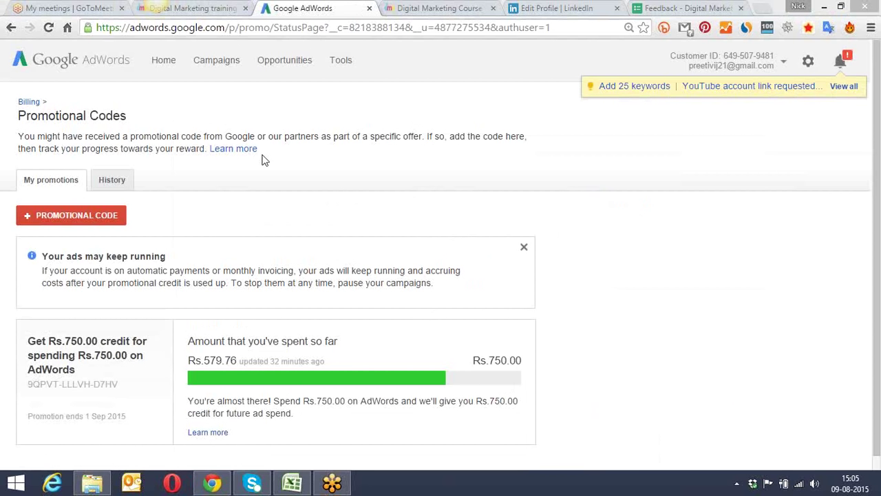
Step: Start a new + PROMOTIONAL CODE entry and place the cursor in its code field
click(82, 216)
click(69, 262)
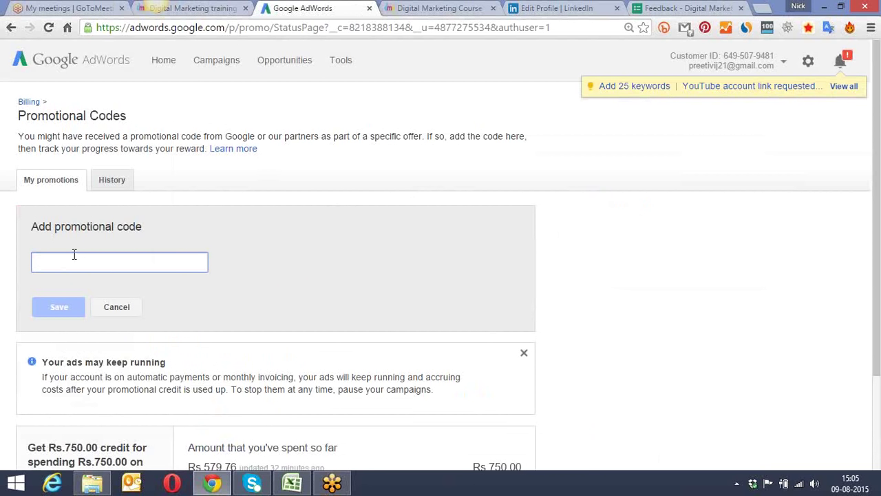
scroll(241, 282, down, 1)
scroll(246, 285, down, 1)
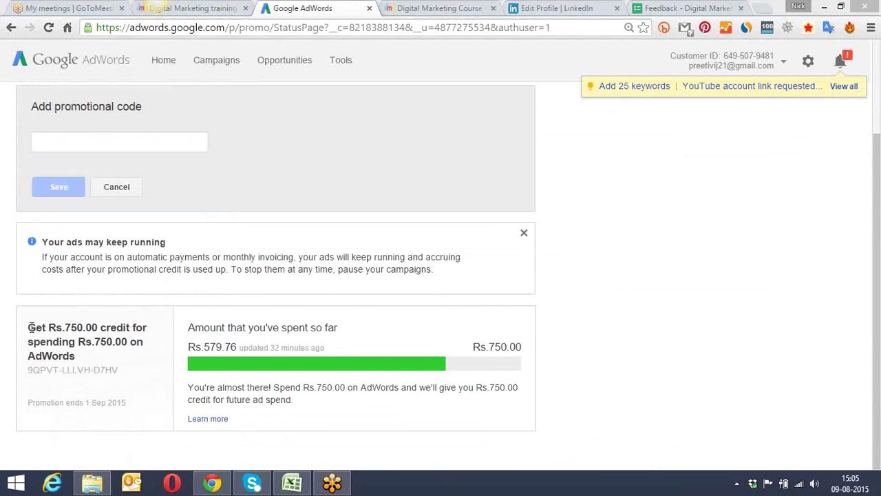
Step: Highlight the Rs.750.00 credit offer title and its 1 Sep 2015 end date, leaving the code empty
drag(30, 327, 139, 352)
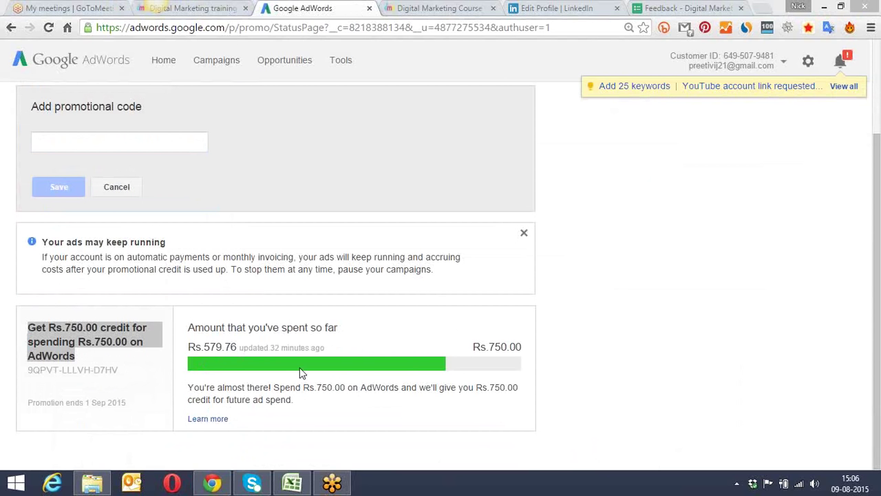
click(126, 404)
drag(127, 404, 86, 400)
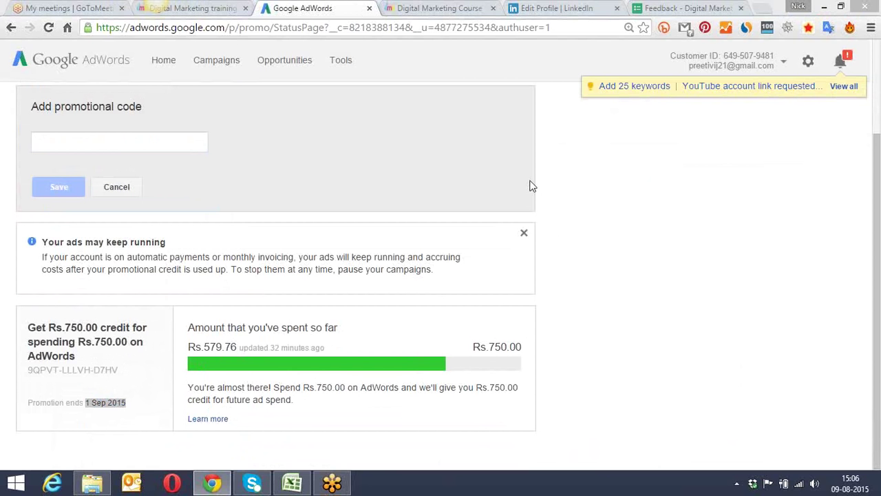
click(122, 140)
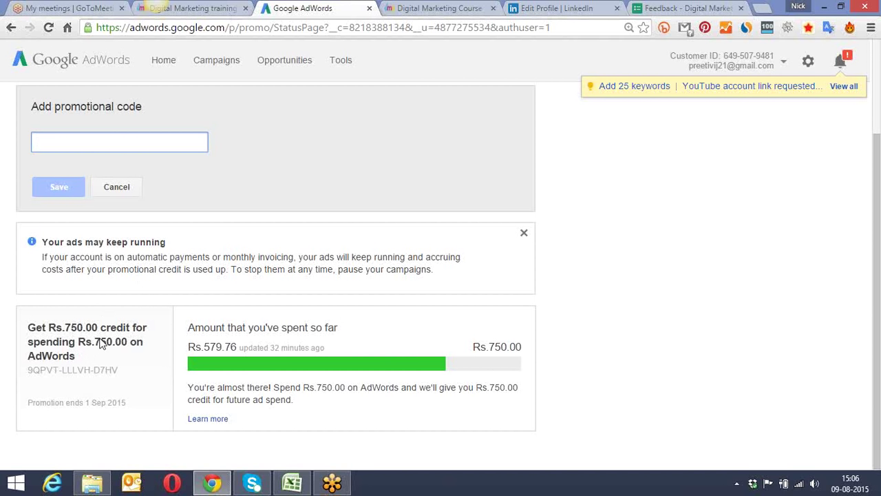
click(574, 320)
scroll(574, 319, up, 1)
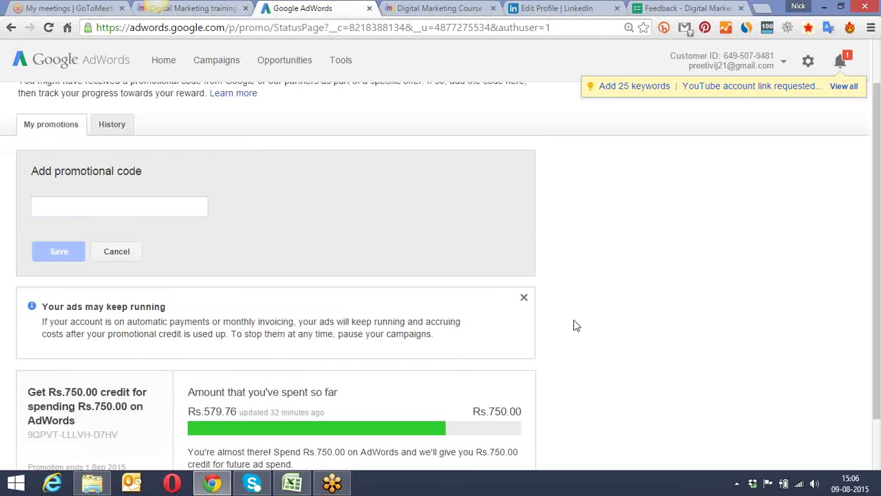
scroll(574, 320, up, 1)
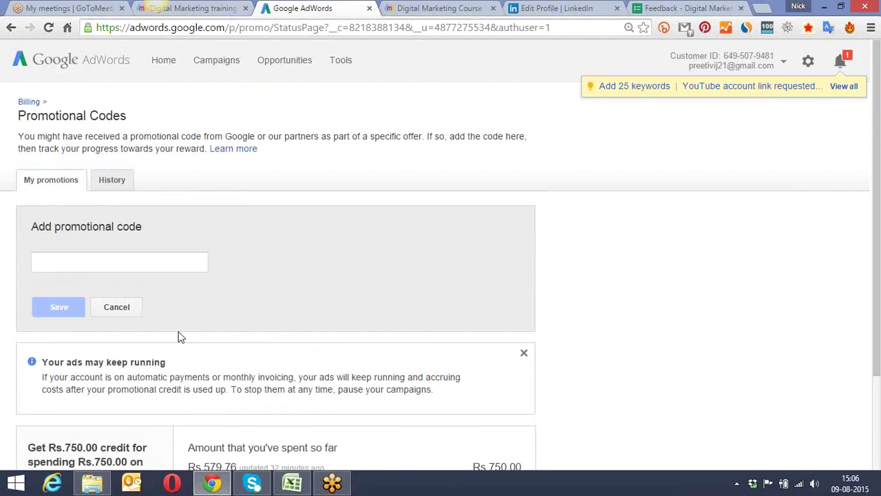
click(126, 264)
Step: Return to the AdWords Home dashboard and bring up the gear settings menu
click(166, 62)
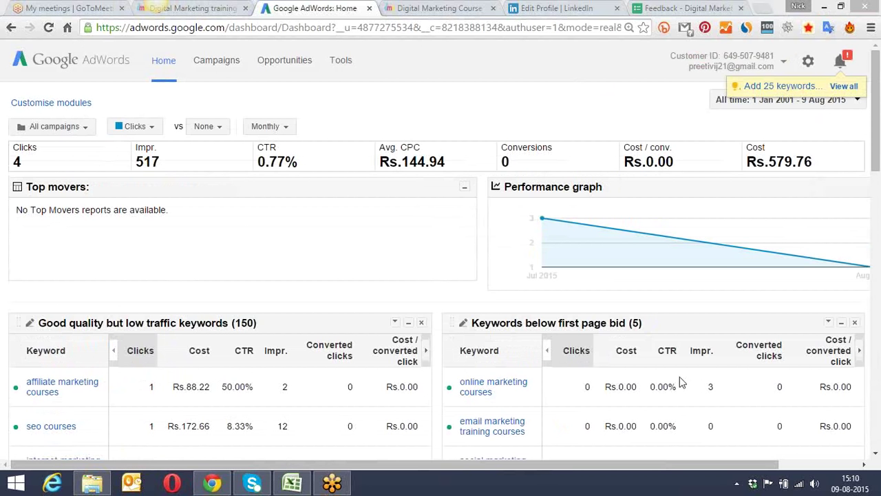
click(809, 64)
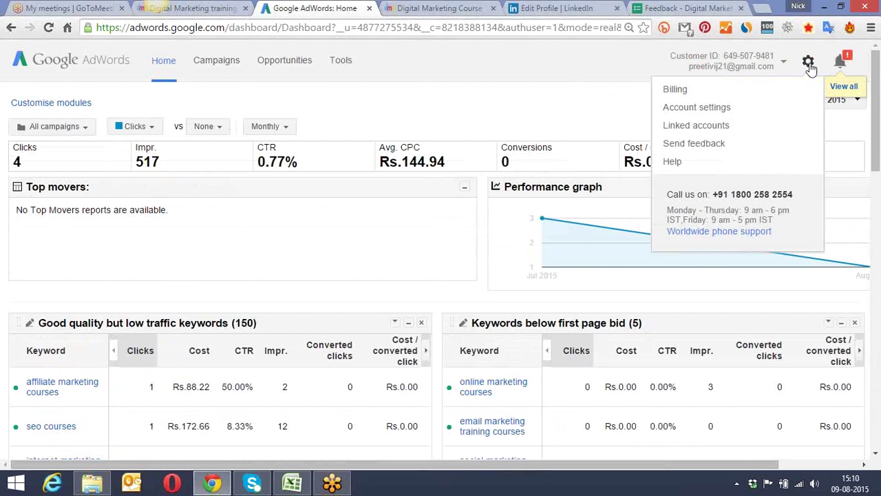
Step: Choose Billing, then follow Manage promotional codes from the transaction history
click(699, 94)
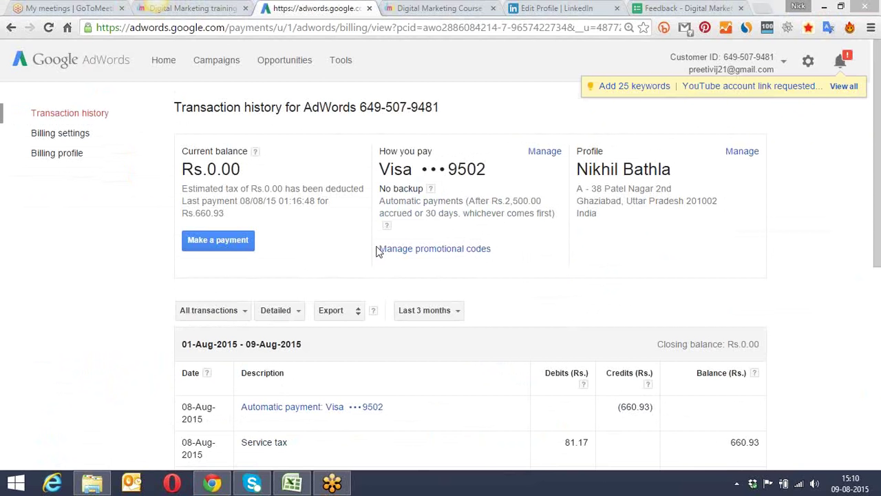
click(417, 249)
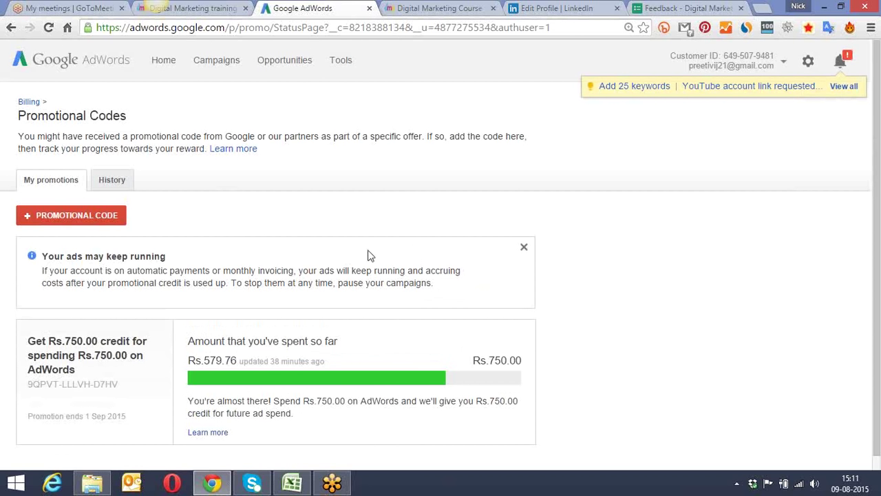
Step: Open a new + PROMOTIONAL CODE form and leave its code field blank
click(89, 218)
click(67, 260)
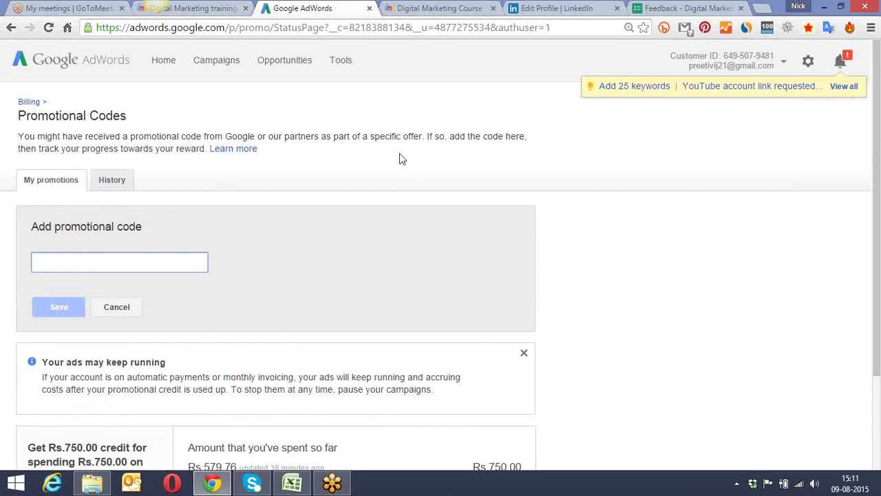
click(453, 94)
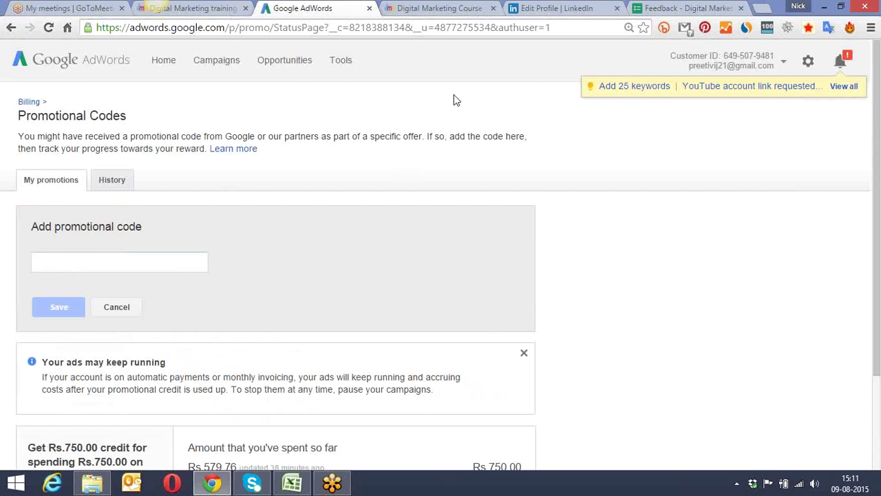
scroll(564, 127, down, 3)
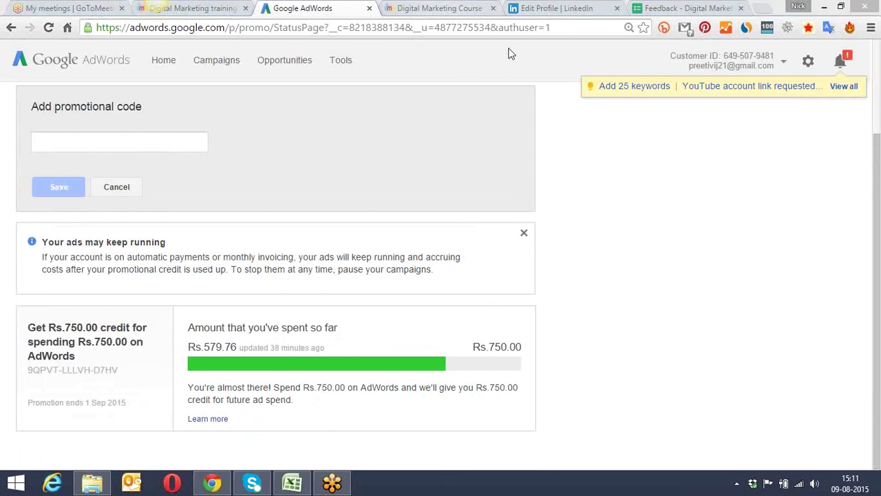
Step: Close the Edit Profile | LinkedIn tab, open a blank new tab and reload with F5
click(551, 8)
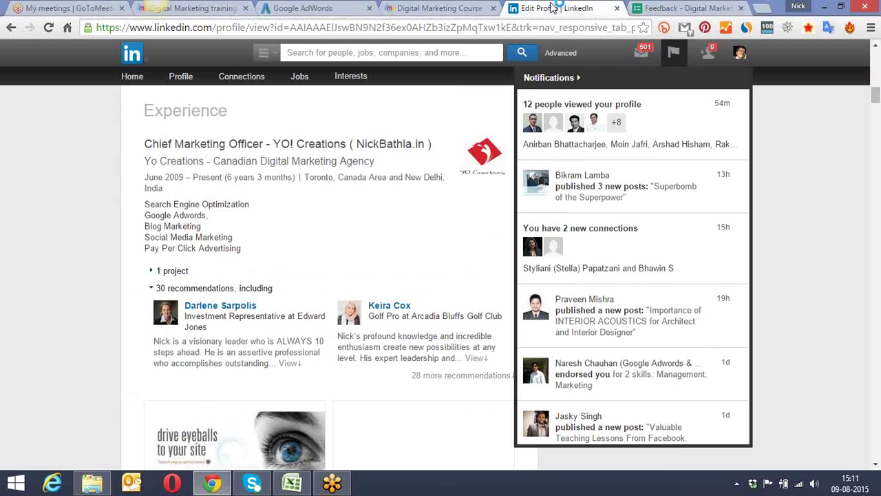
click(617, 9)
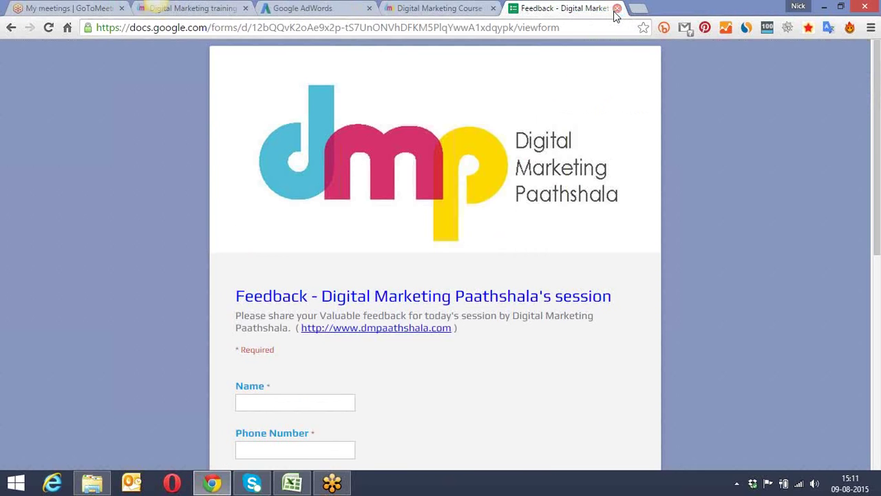
click(638, 8)
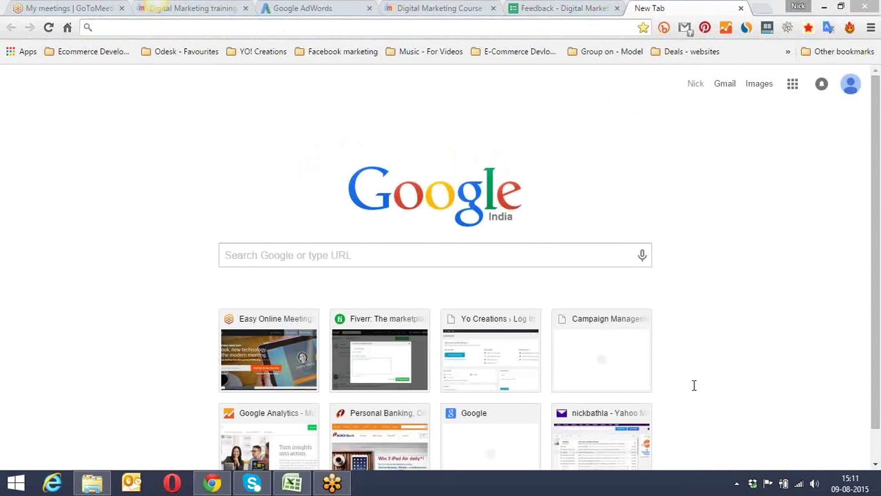
key(F5)
Step: Enter 'dmp' in the address bar and go to the autocompleted dmpaathshala.com site
click(558, 30)
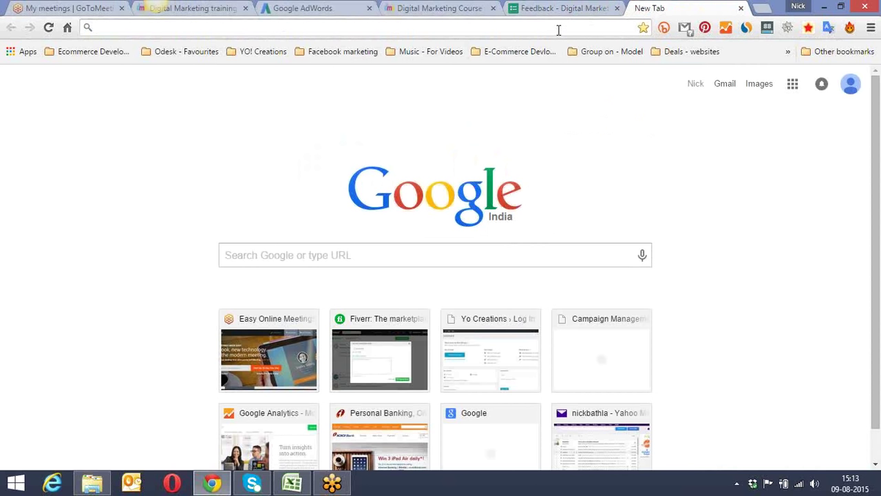
text(dmpaathshala.com)
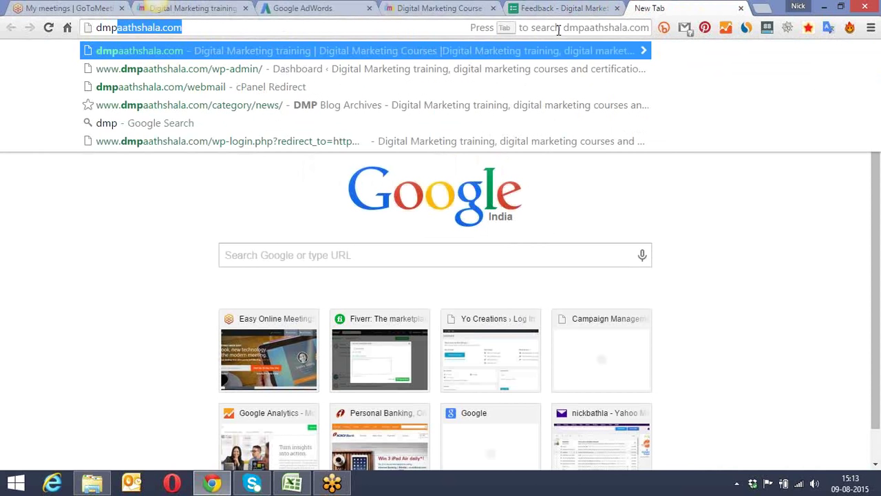
key(End)
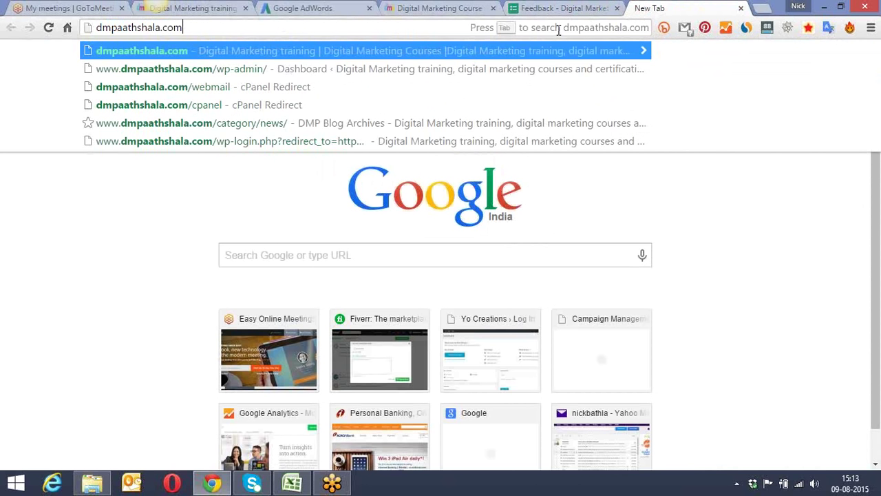
key(shift+Left)
key(shift+Left)
key(shift+Left)
key(shift+Left)
key(shift+Left)
key(shift+Left)
key(shift+Left)
key(shift+Left)
key(shift+Left)
key(shift+Left)
key(shift+Left)
key(shift+Left)
key(shift+Left)
key(shift+Left)
key(shift+Left)
key(shift+Left)
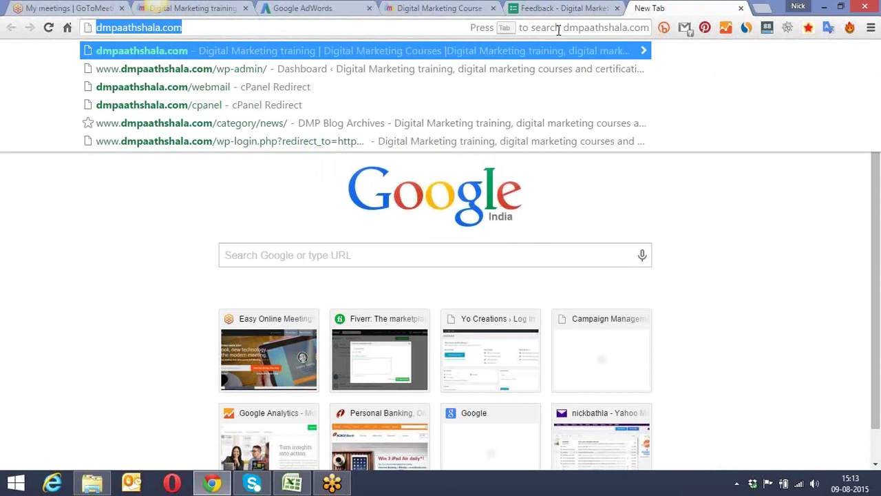
key(Return)
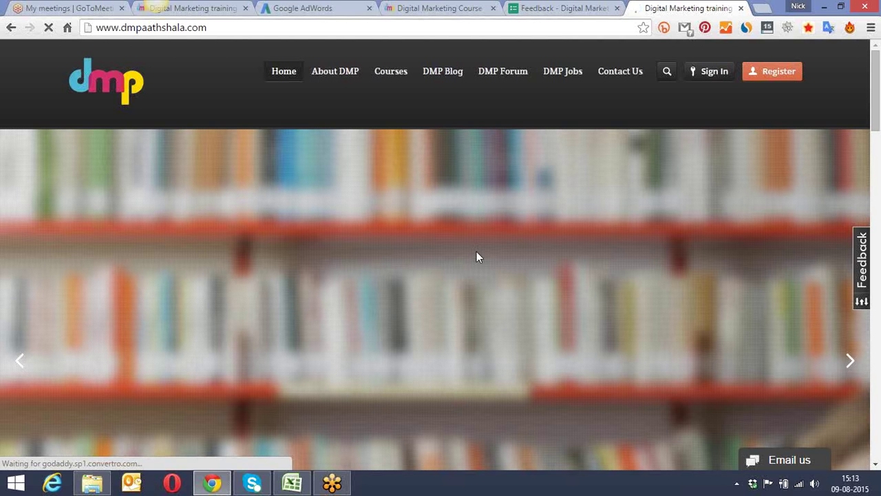
Step: Load godaddy.com in a new tab, add another blank tab, and return to dmpaathshala.com
click(762, 10)
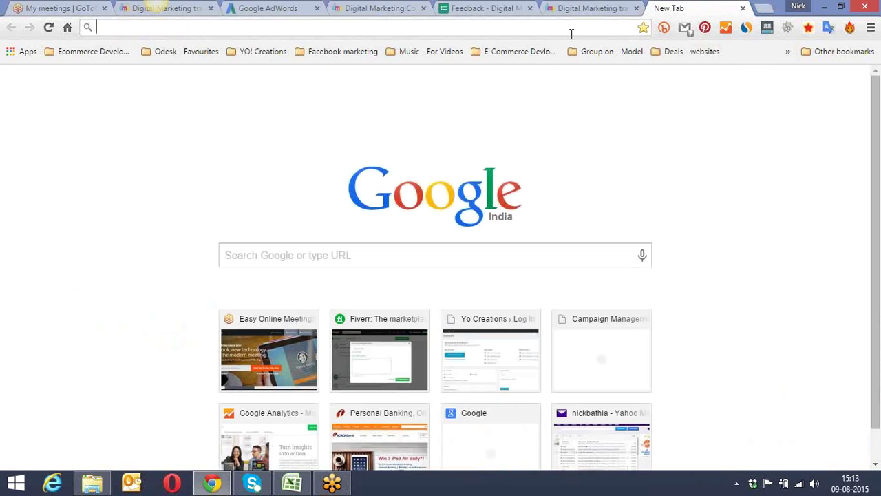
text(godaddy.com)
key(Return)
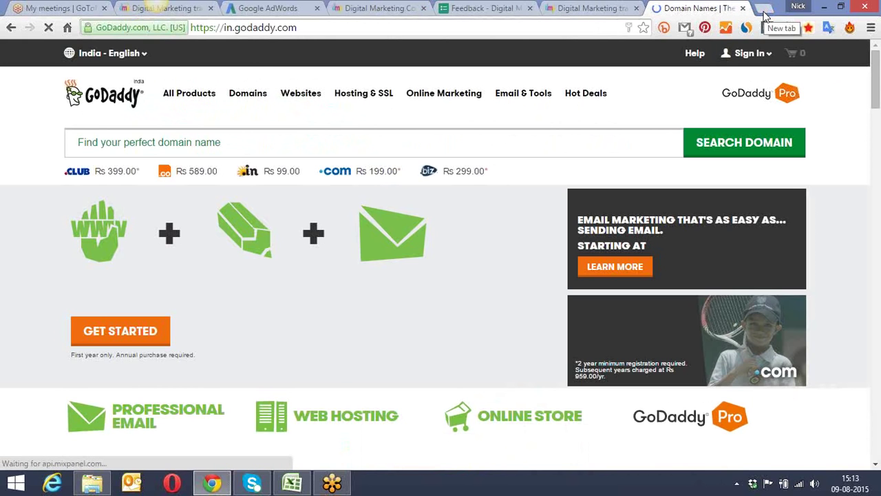
click(766, 13)
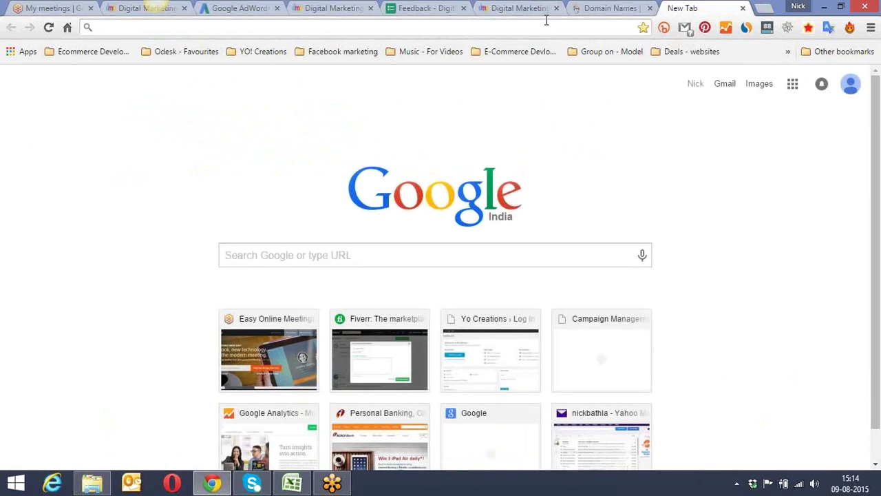
click(544, 10)
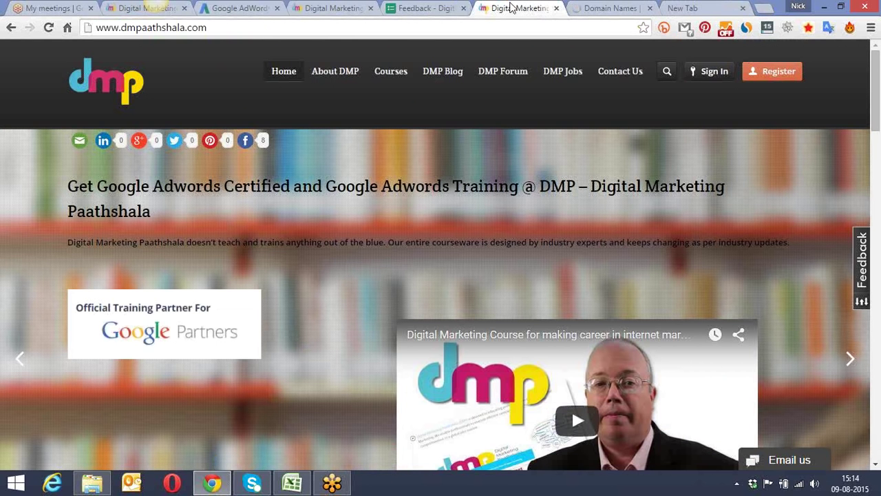
Step: Open the Digital Marketing Course page and scroll through its lesson list
scroll(387, 80, down, 8)
scroll(367, 127, down, 3)
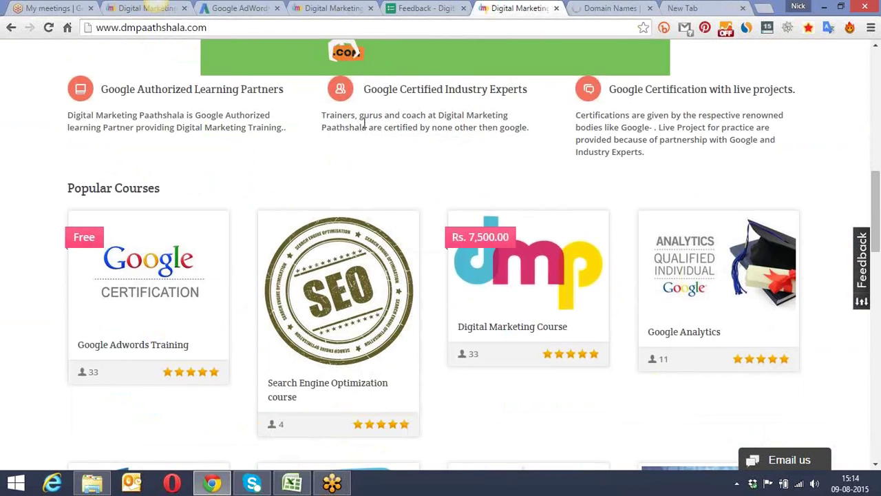
click(493, 153)
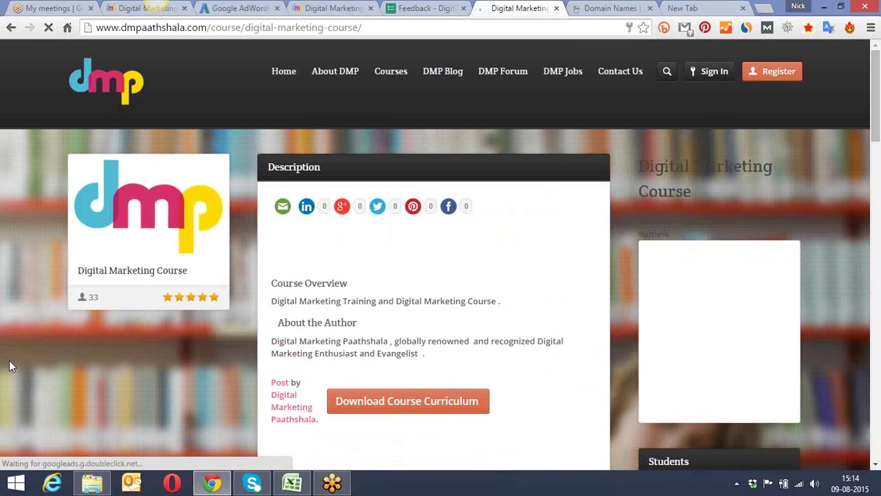
scroll(15, 357, down, 8)
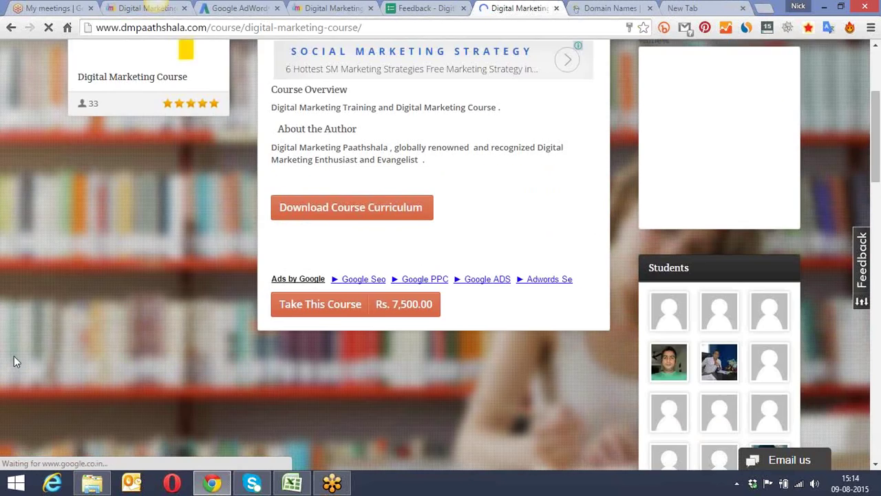
scroll(16, 358, down, 3)
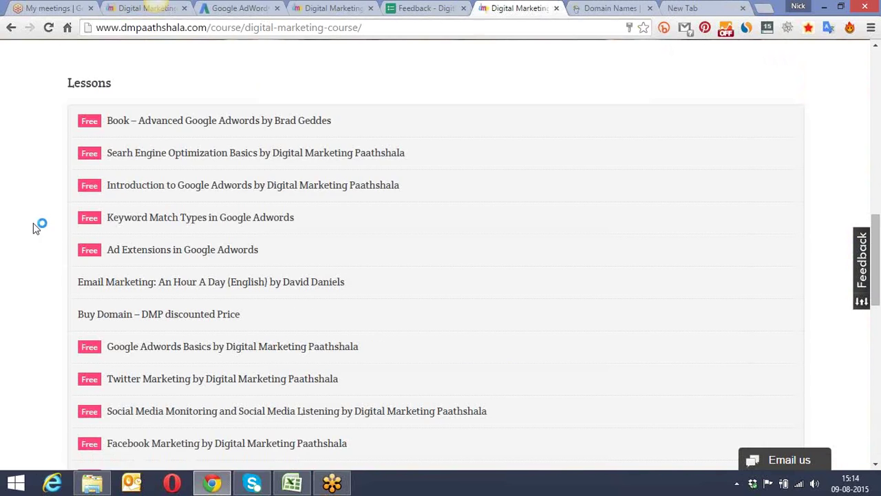
scroll(36, 229, down, 4)
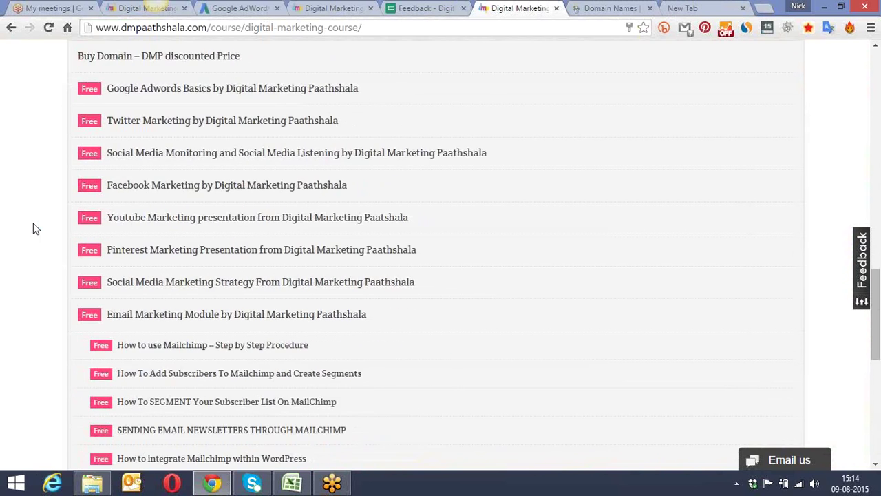
scroll(35, 228, down, 2)
scroll(36, 229, down, 3)
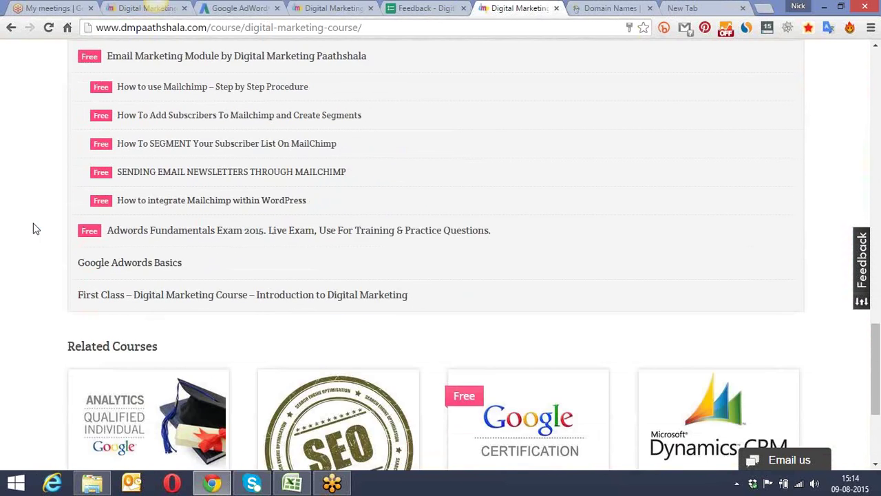
scroll(36, 229, down, 1)
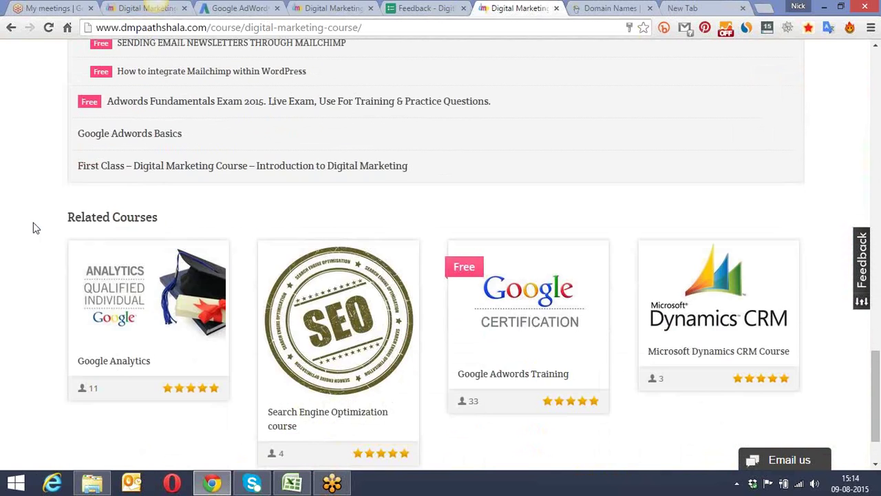
scroll(35, 228, up, 3)
scroll(36, 229, up, 2)
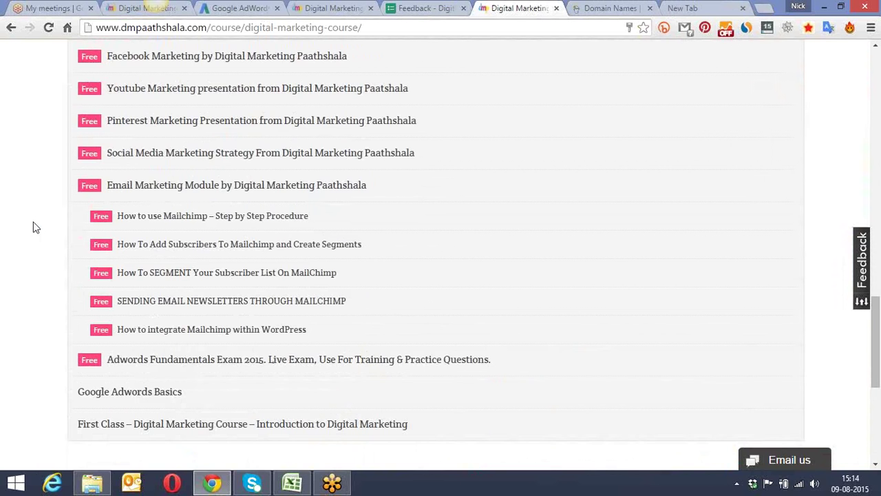
scroll(36, 229, up, 1)
scroll(35, 228, up, 2)
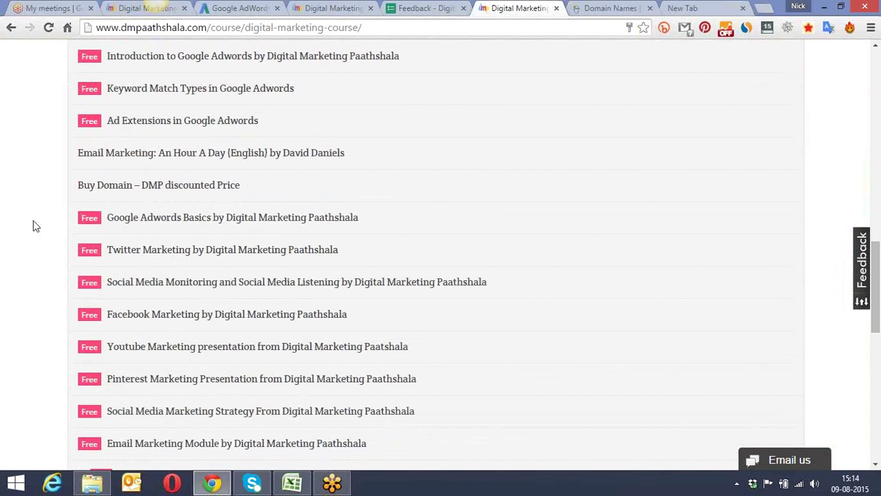
Step: Open the Buy Domain lesson link in a new tab and select its web address
right_click(135, 199)
click(207, 197)
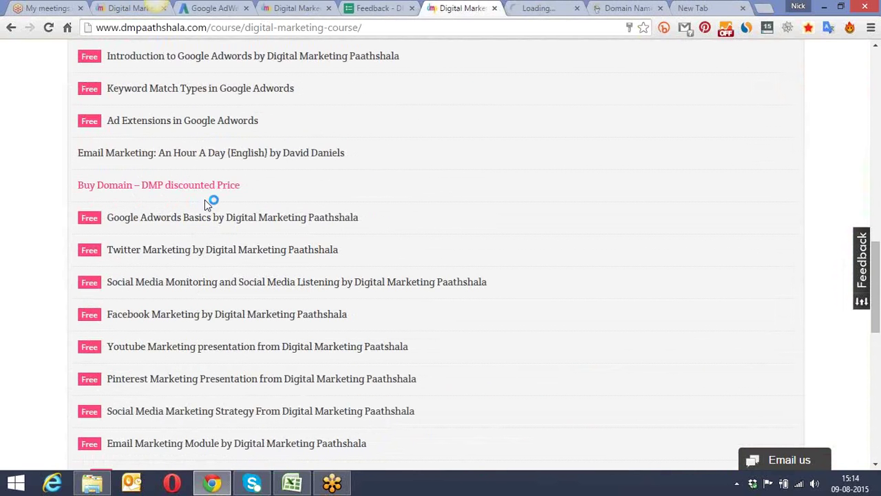
click(541, 7)
click(482, 30)
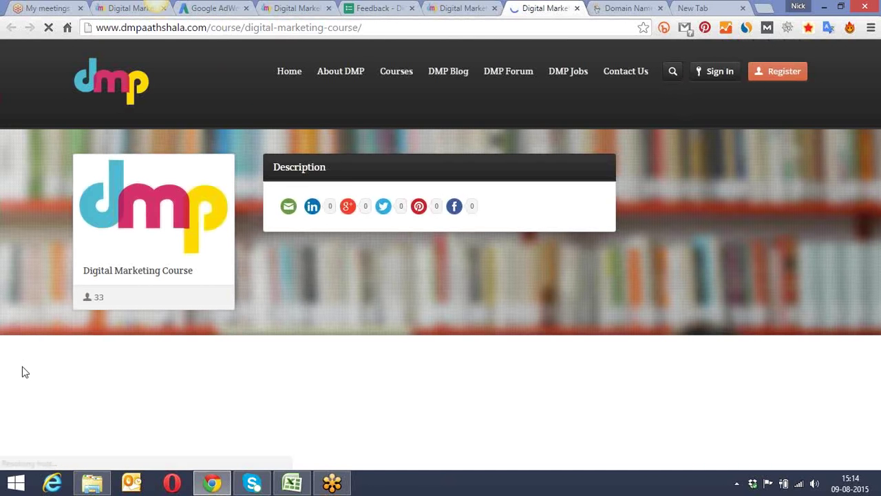
Step: Back on the course tab, retry the locked Buy Domain lesson, then bring up Sign In
click(457, 8)
click(155, 189)
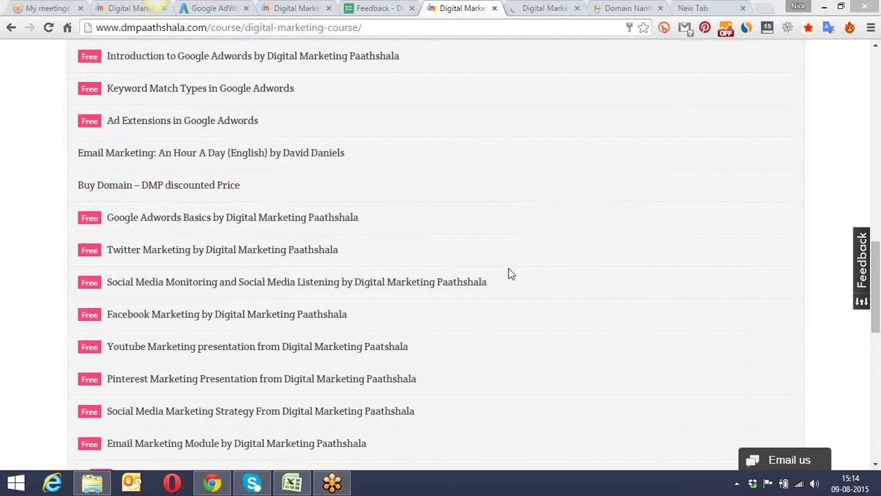
click(215, 193)
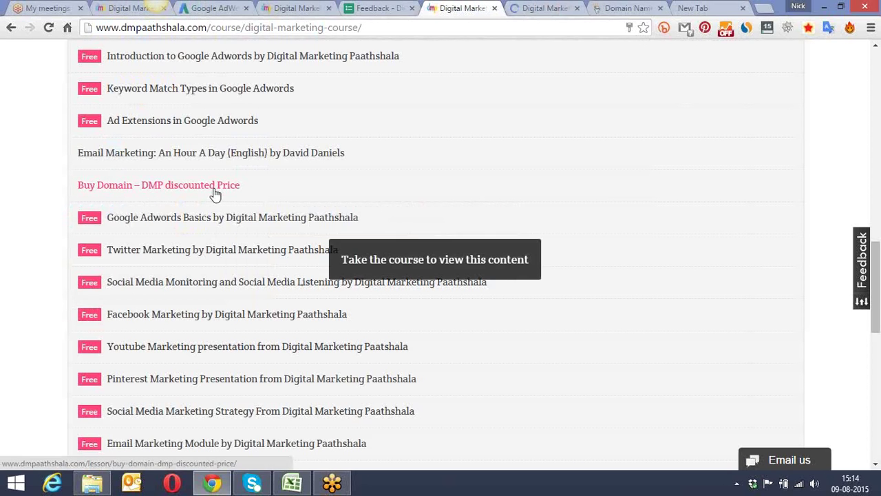
scroll(403, 180, up, 7)
scroll(404, 181, up, 8)
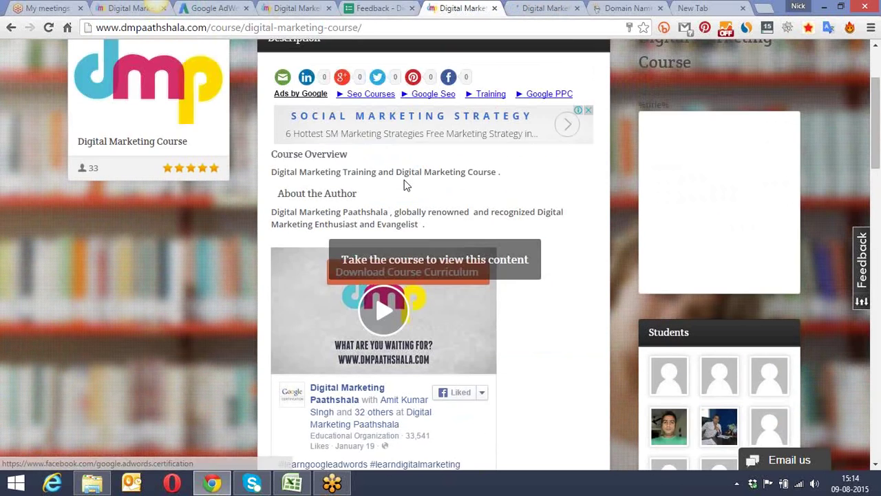
click(704, 73)
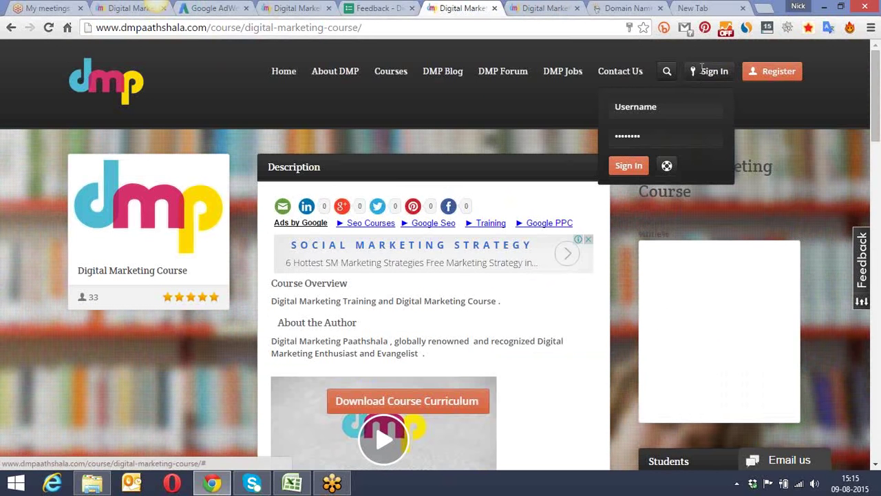
Step: Sign in to DMP Paathshala with the saved autofill login, then go to the Home page
click(637, 109)
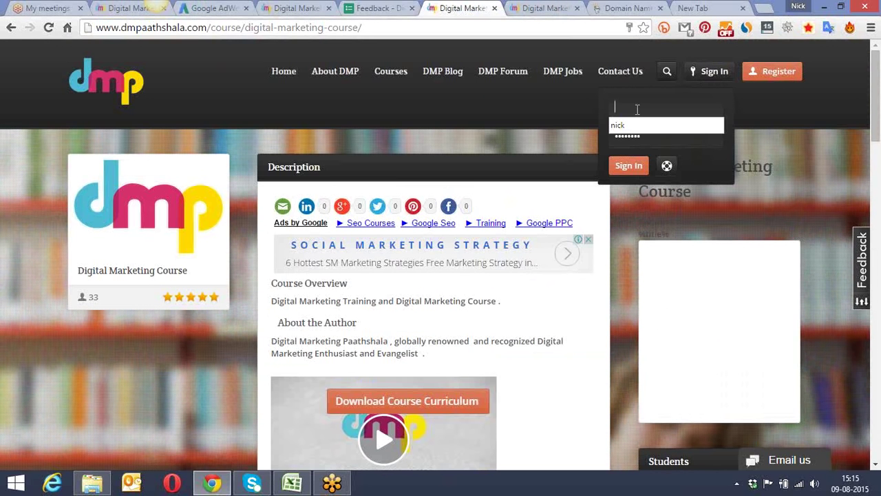
click(630, 125)
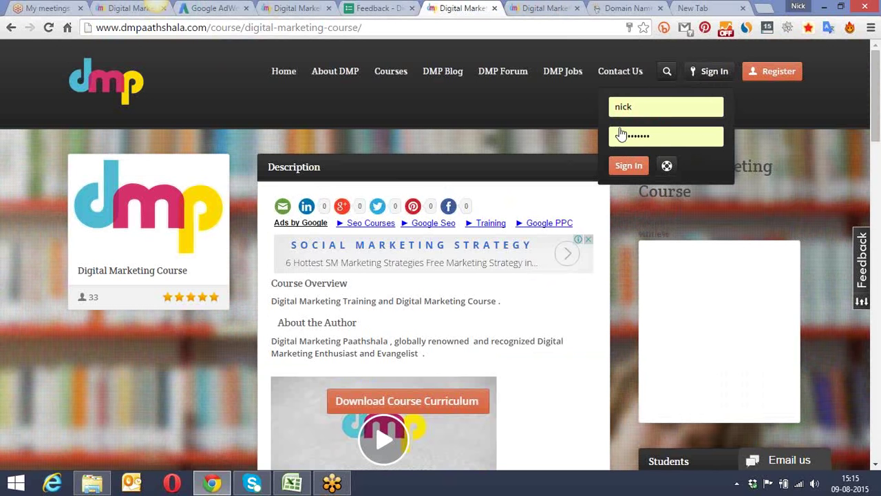
click(618, 168)
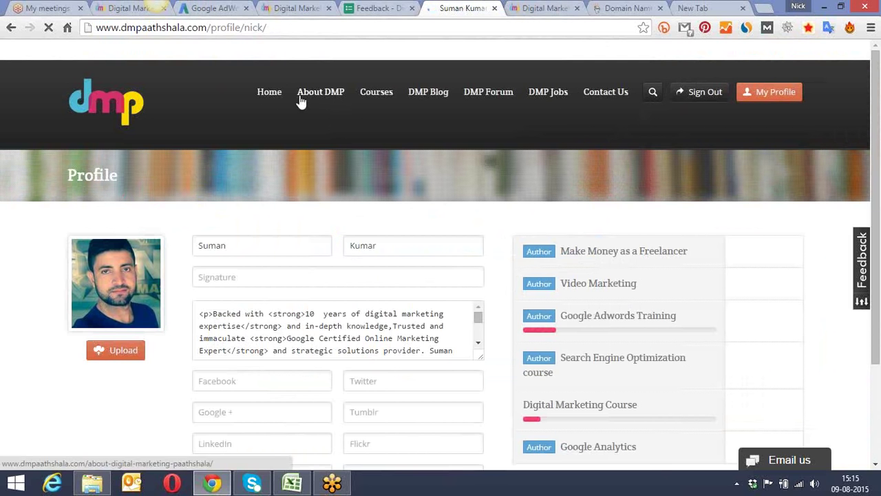
click(270, 100)
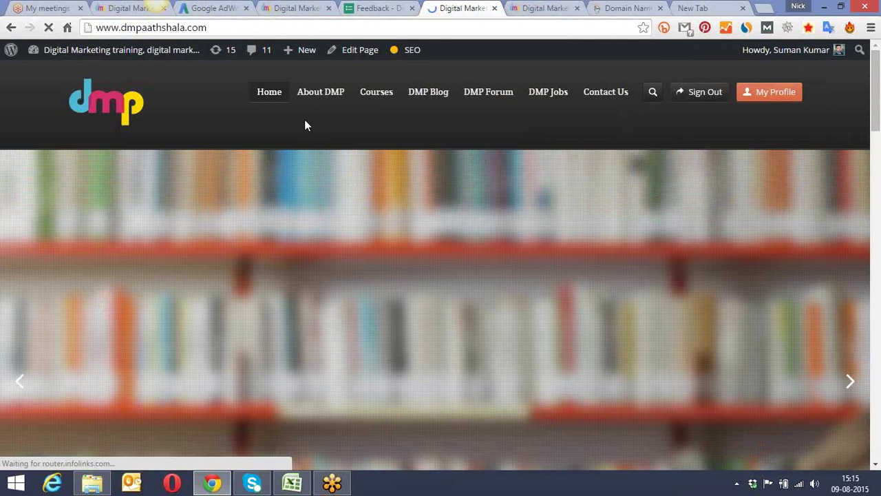
Step: Open the Digital Marketing Course from the Popular Courses section
scroll(307, 125, down, 3)
scroll(306, 125, down, 10)
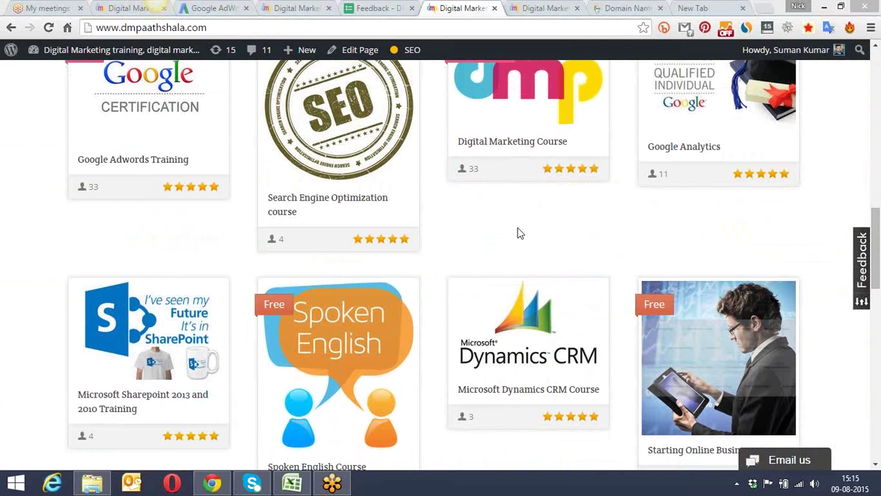
click(517, 144)
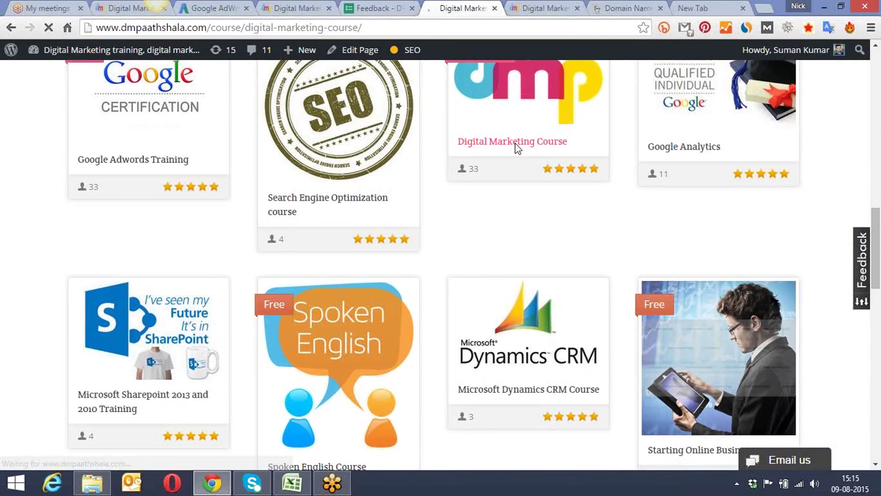
Step: Open the course's Buy Domain – DMP discounted Price lesson and select its page address
scroll(406, 197, down, 7)
scroll(406, 197, down, 5)
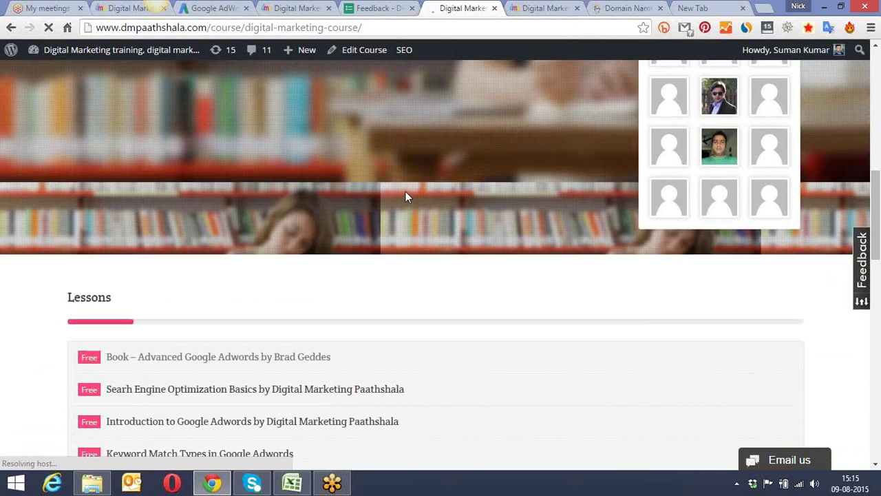
scroll(342, 209, down, 2)
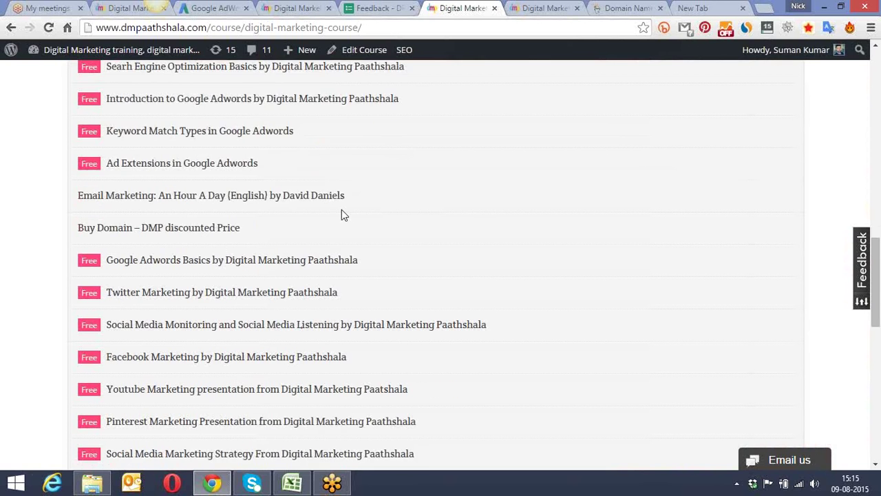
click(206, 166)
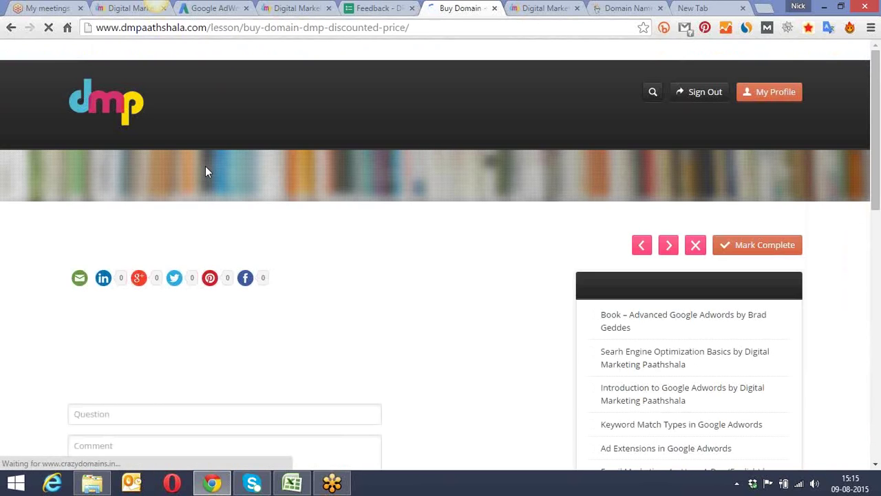
scroll(339, 164, down, 1)
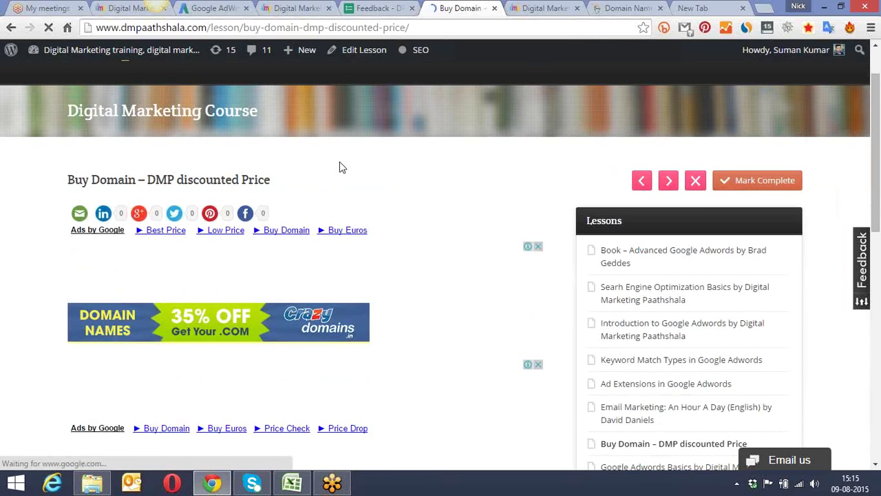
scroll(339, 165, down, 2)
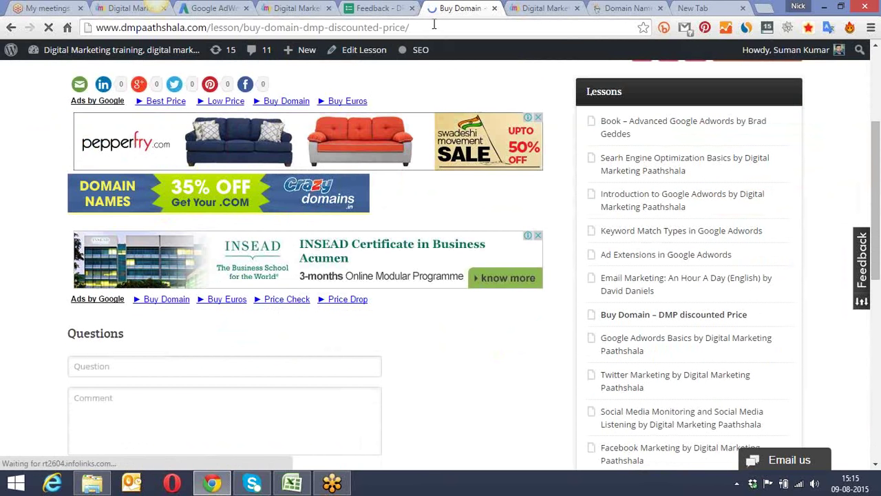
click(434, 25)
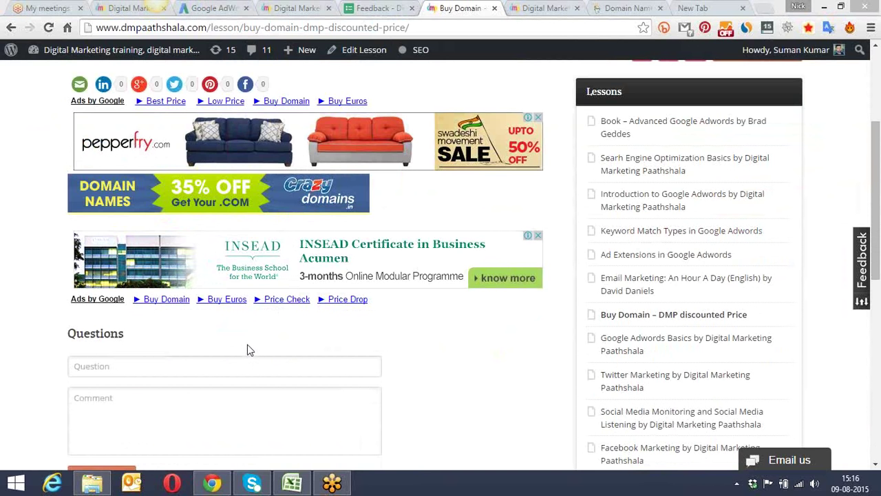
drag(878, 136, 878, 115)
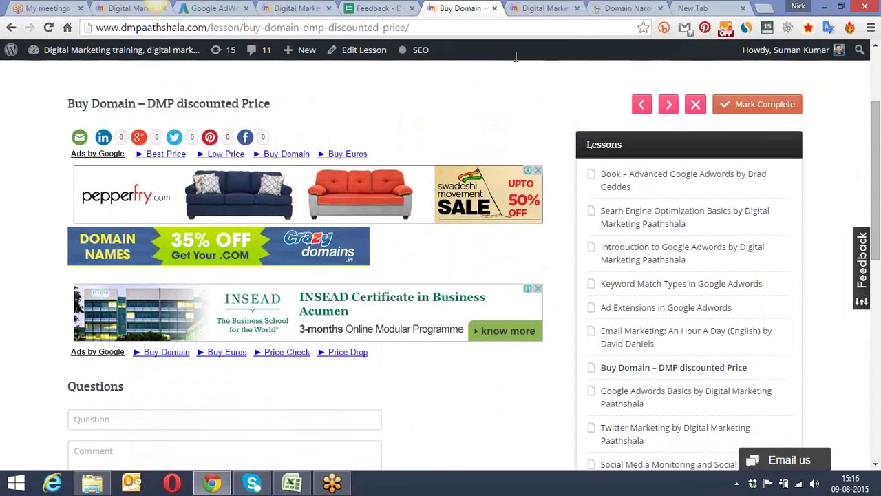
Step: Reload the lesson page and open its Crazy Domains 35% OFF banner, reaching .in at ₹99
click(481, 29)
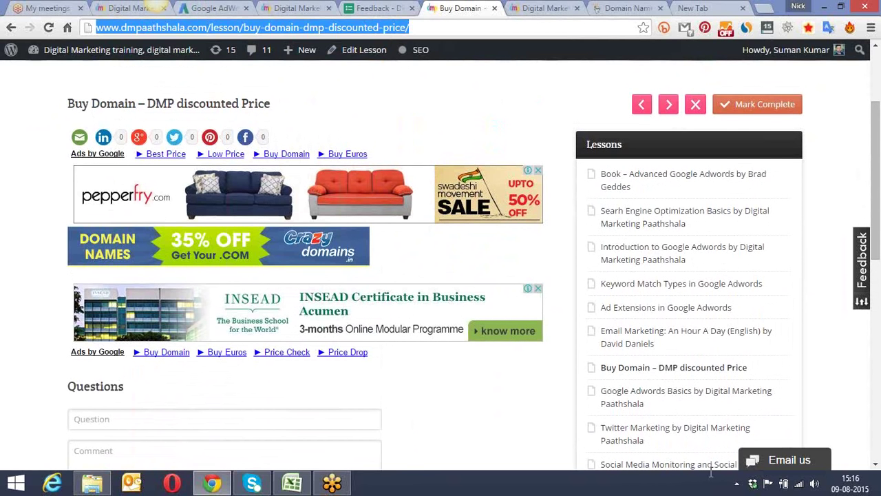
key(Return)
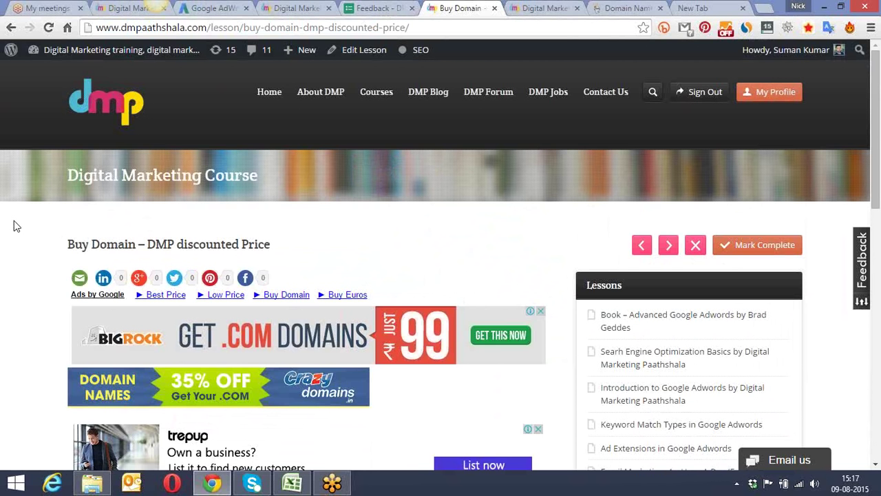
scroll(14, 220, down, 2)
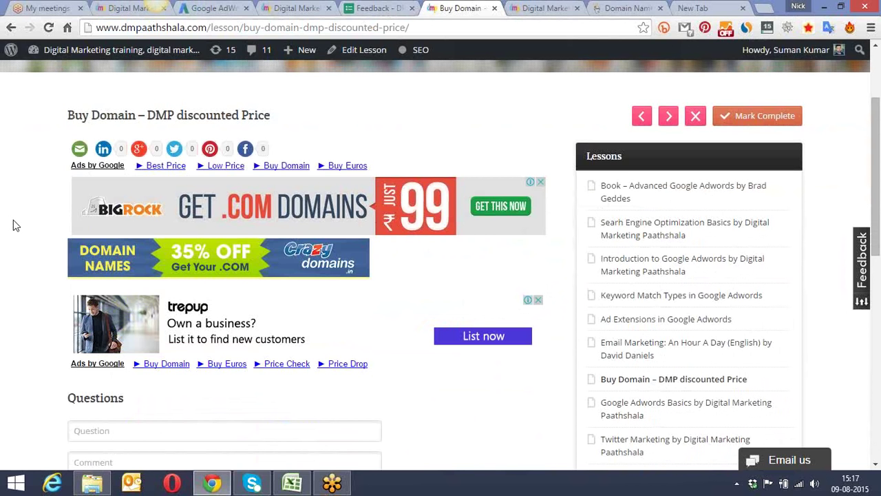
scroll(13, 220, down, 1)
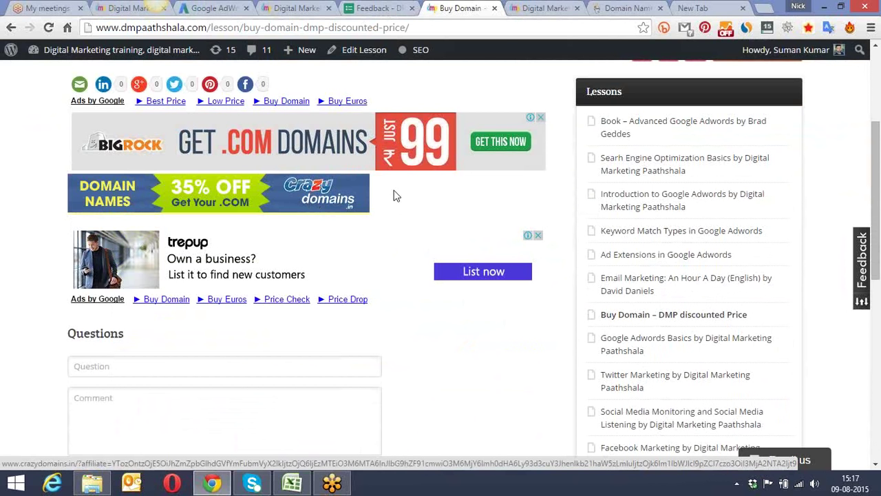
click(312, 197)
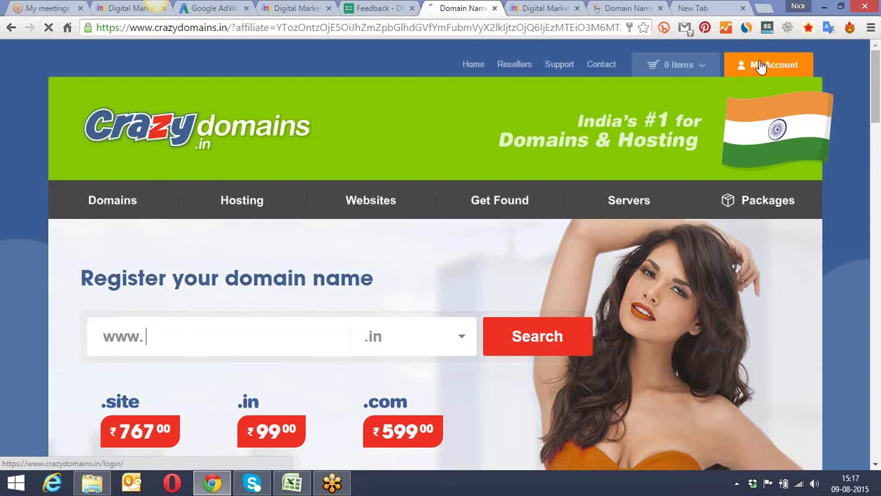
Step: Log in to the Crazy Domains Account Manager using the filled credentials to reach My Account
scroll(753, 66, down, 3)
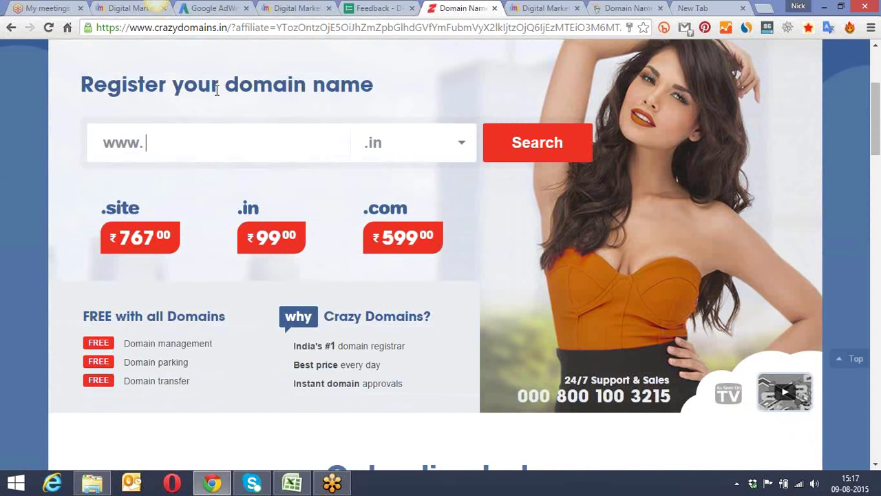
scroll(269, 134, up, 3)
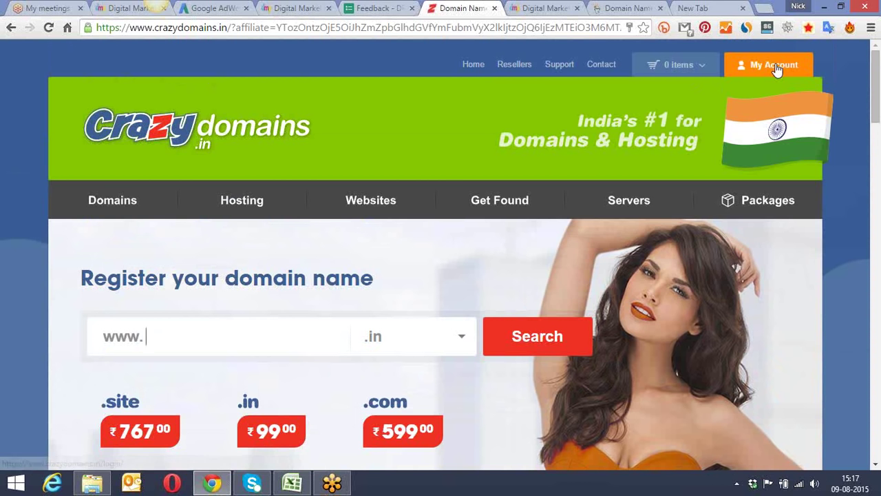
click(777, 67)
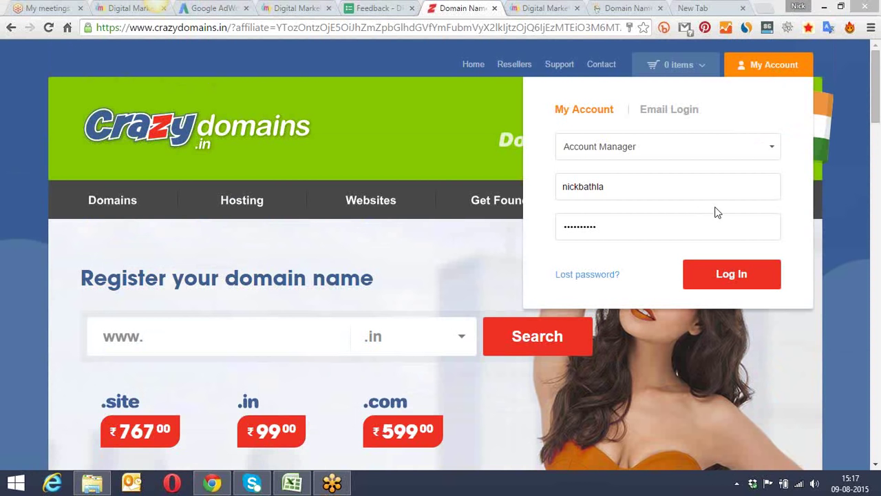
click(736, 276)
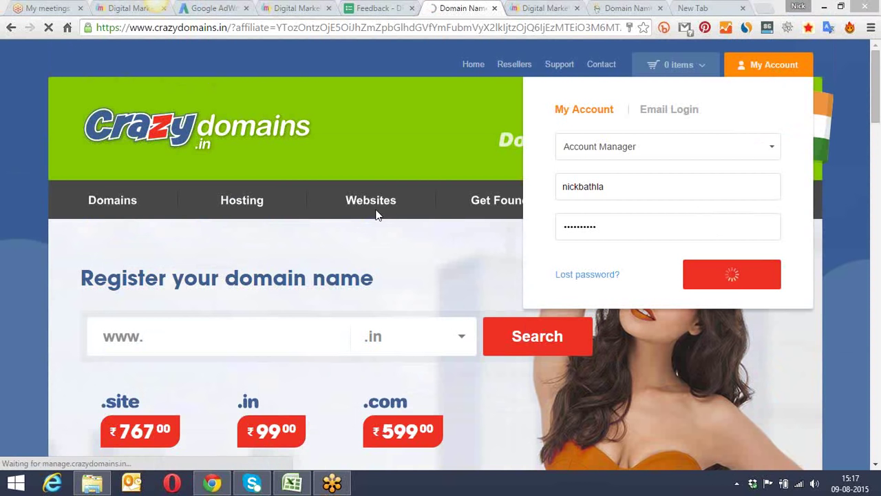
mouse_move(360, 203)
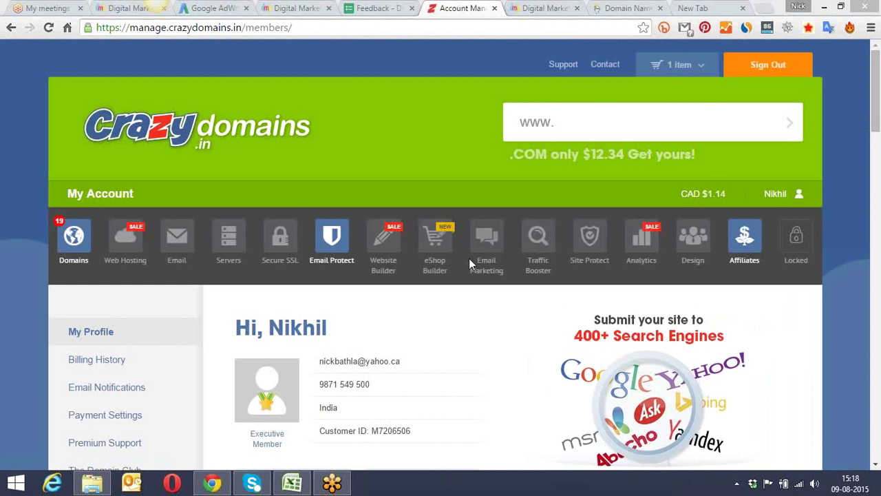
drag(877, 64, 878, 114)
drag(879, 112, 878, 102)
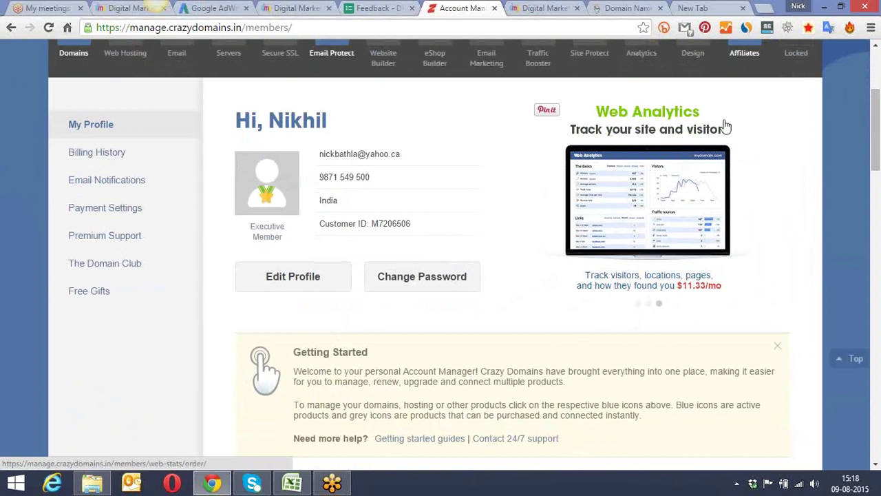
scroll(875, 104, up, 2)
scroll(879, 105, up, 1)
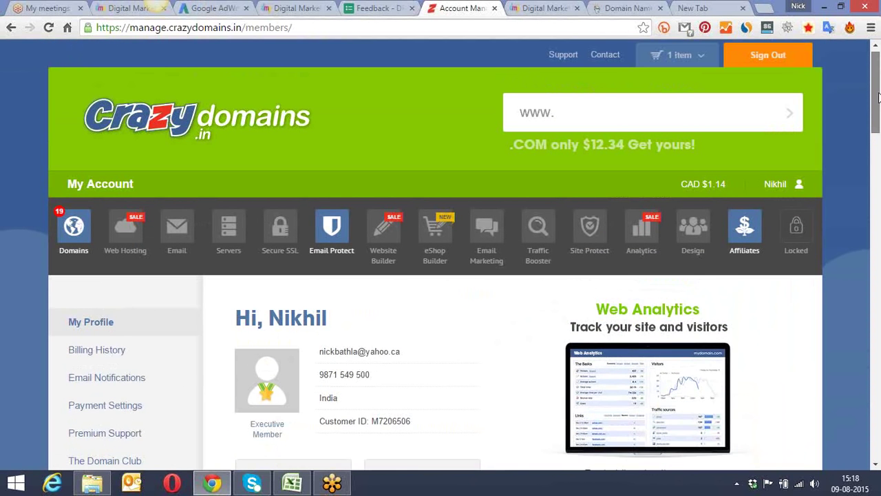
click(615, 115)
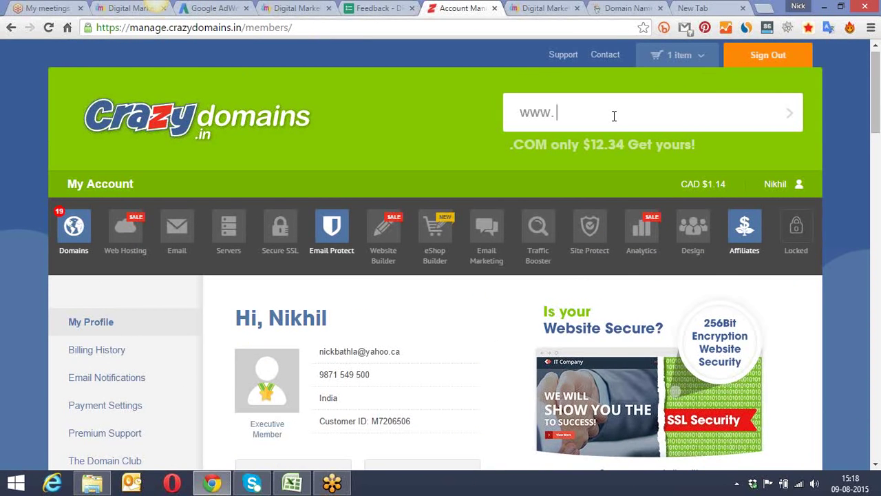
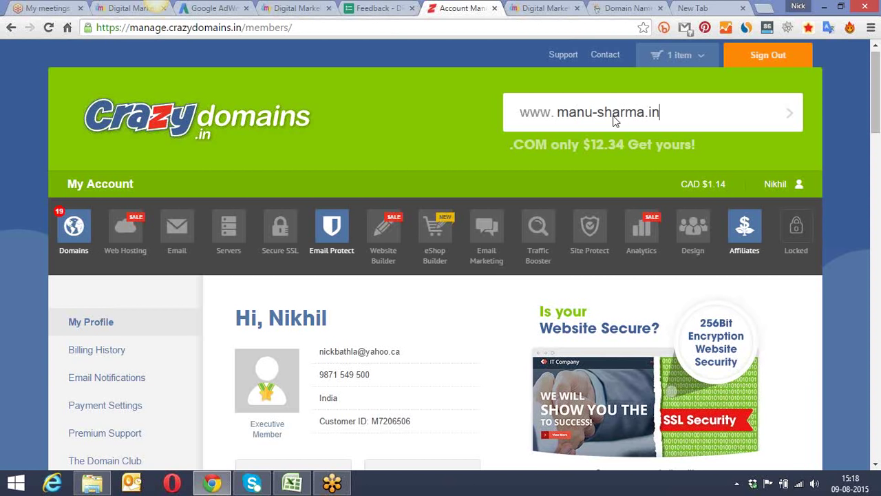
key(Return)
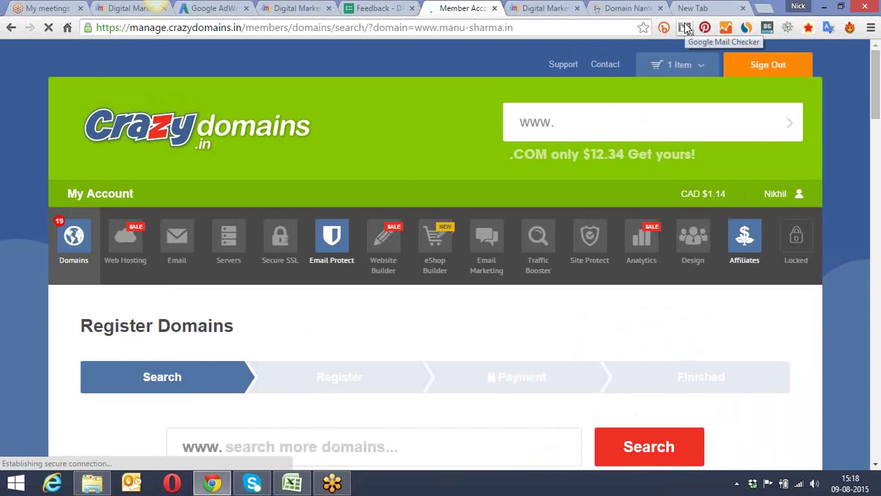
Step: Add the personal-name .in domain to the cart, remove iidm.org.in, and choose Register Now
scroll(432, 126, down, 4)
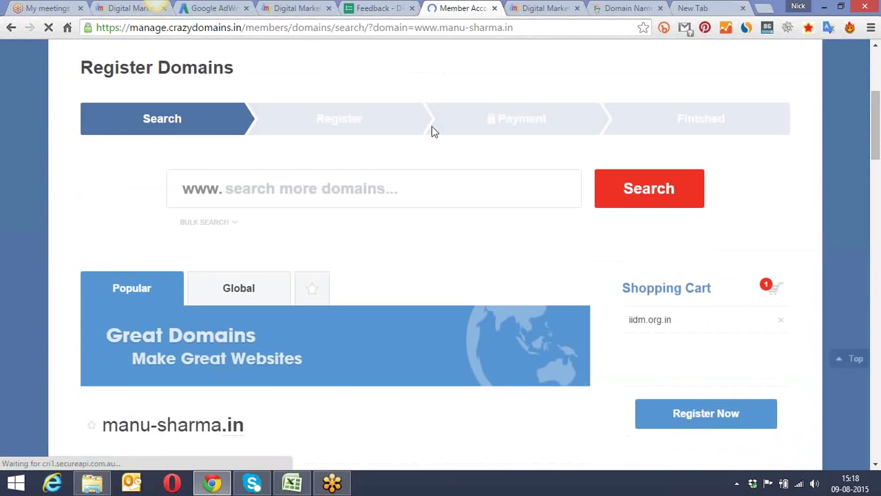
scroll(432, 126, down, 4)
scroll(432, 126, down, 1)
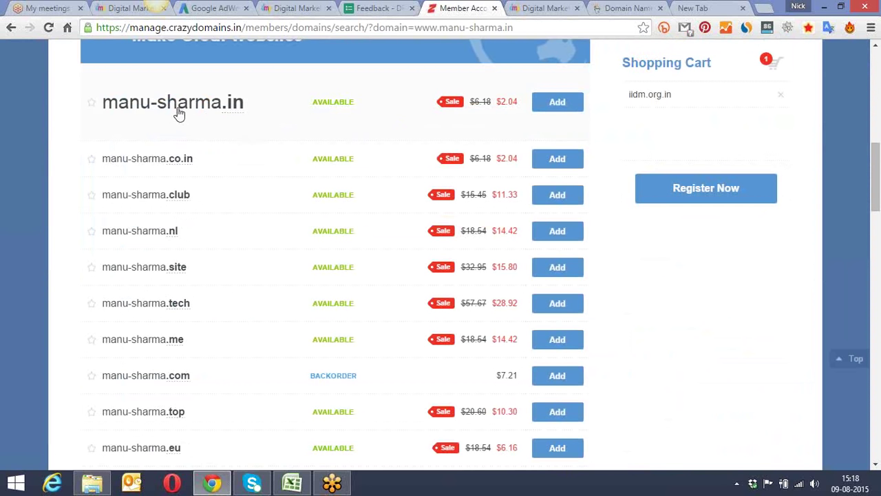
click(559, 103)
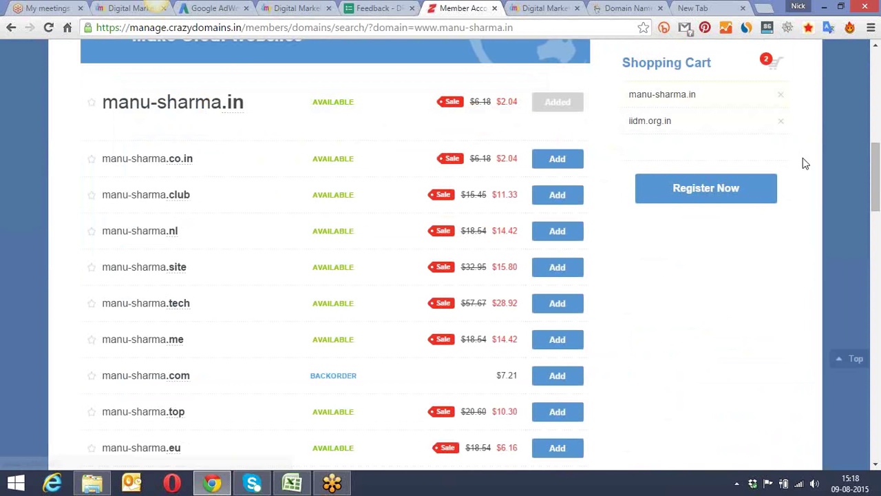
click(781, 121)
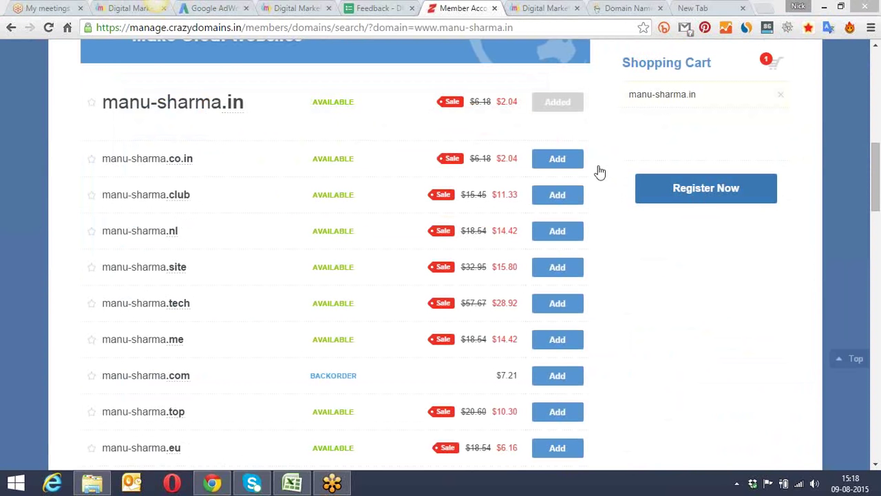
click(697, 192)
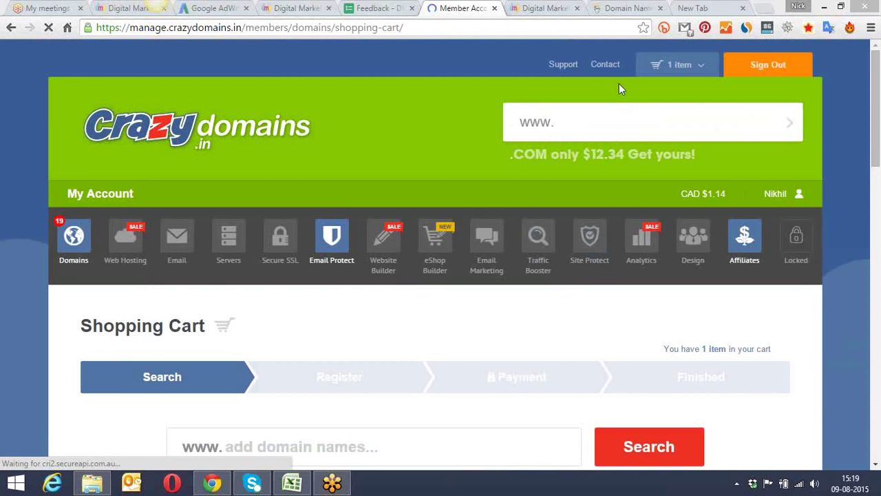
Step: Browse the Digital Marketing course lessons, close the Domain Names tab, and return to the Crazy Domains cart
click(544, 7)
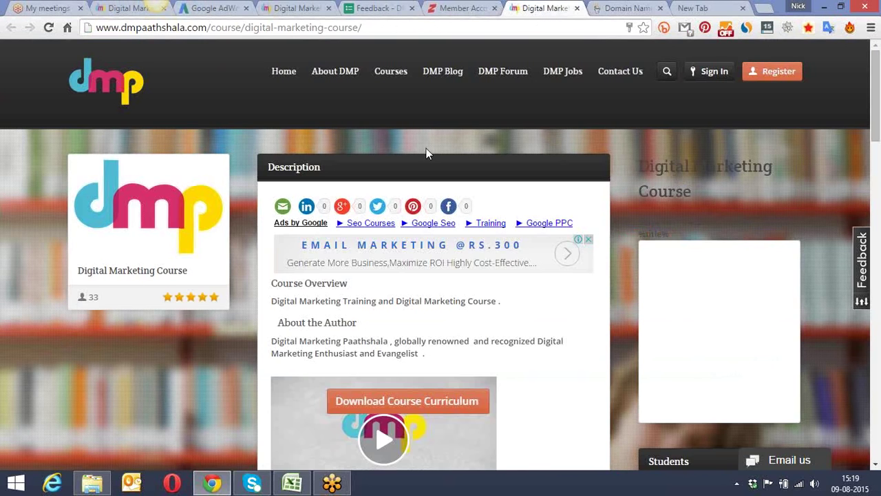
scroll(427, 152, down, 1)
scroll(427, 152, down, 13)
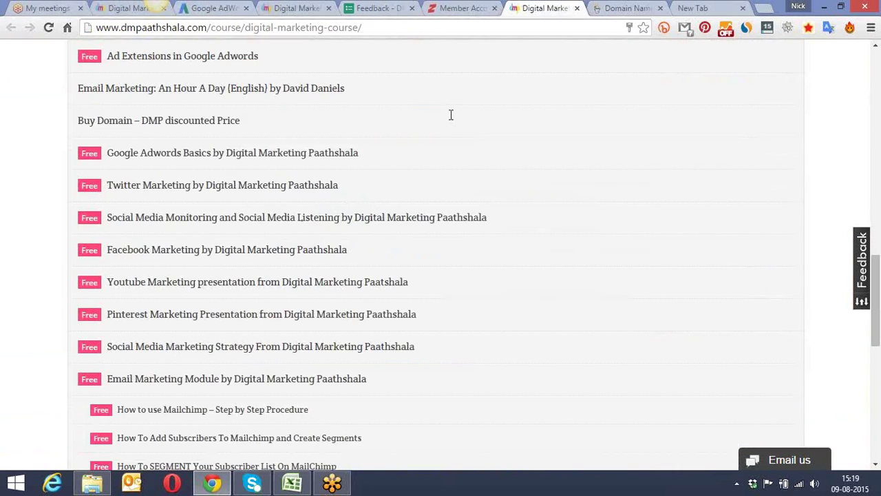
click(618, 7)
click(660, 8)
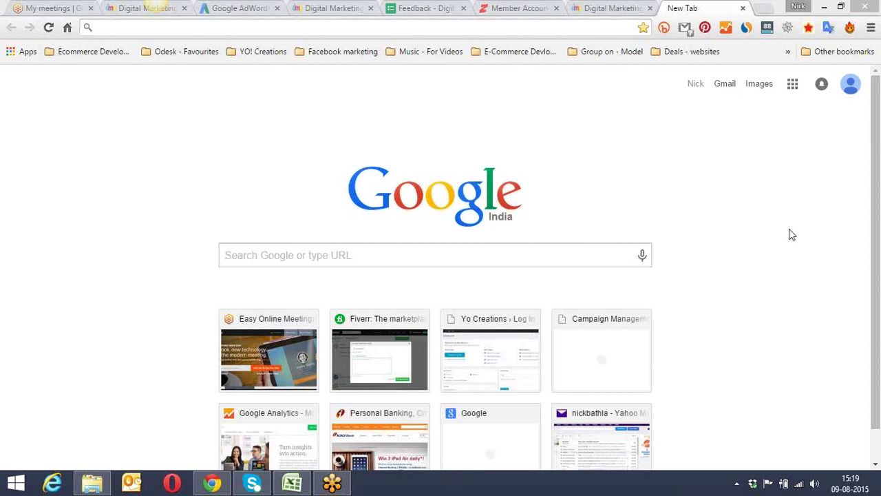
click(603, 6)
click(526, 7)
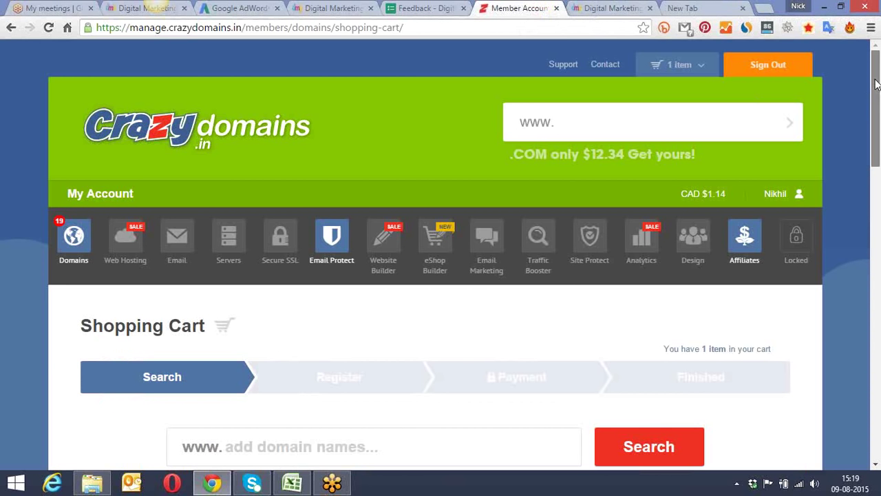
Step: Set the domain's registration term to 1 year and check out
scroll(874, 95, down, 1)
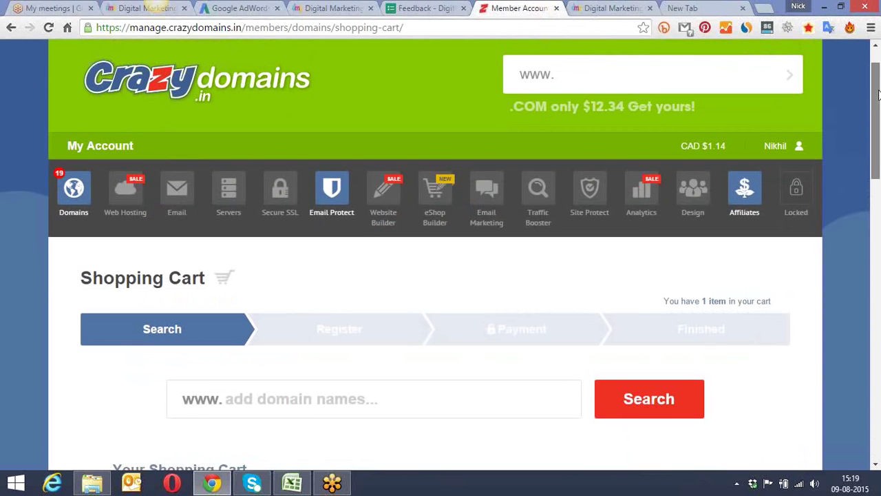
drag(877, 94, 877, 220)
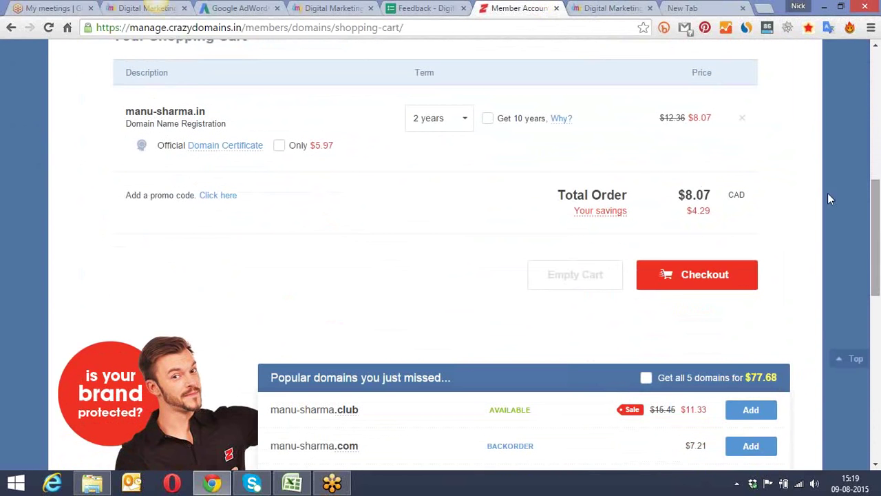
click(466, 128)
click(449, 146)
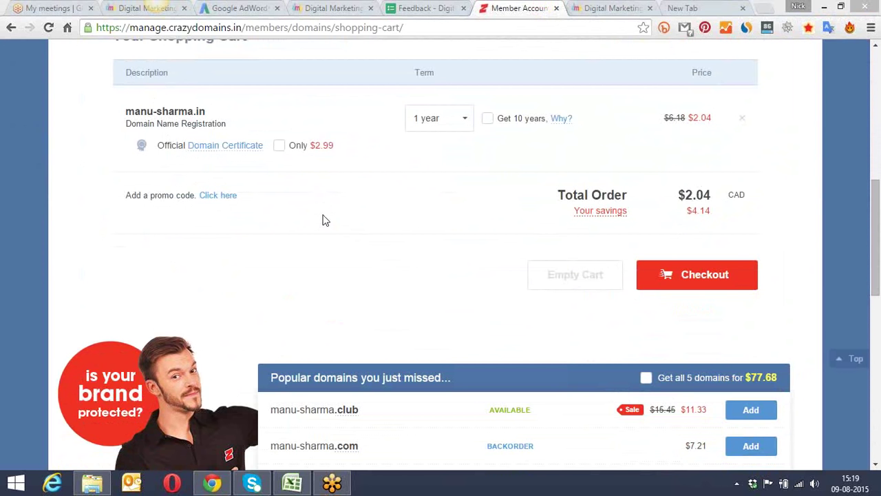
click(720, 278)
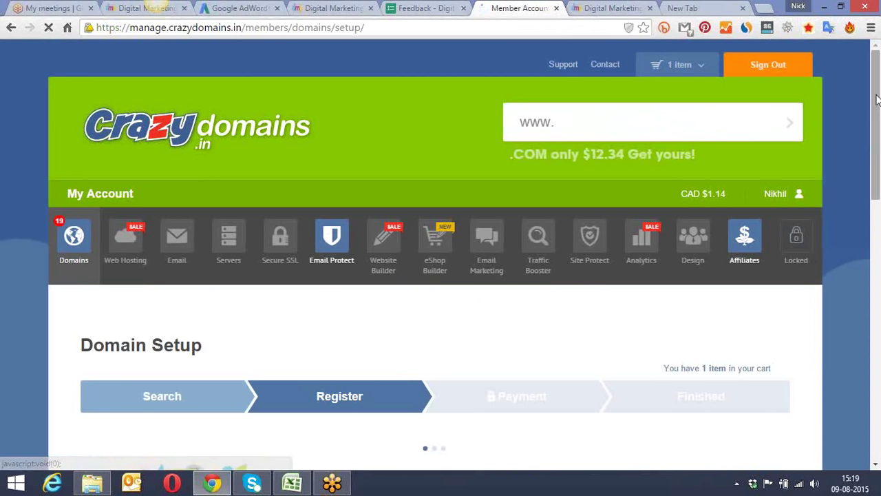
Step: Skip the premium DNS, domain promotion and hosting offers to reach payment
drag(877, 99, 879, 290)
click(688, 276)
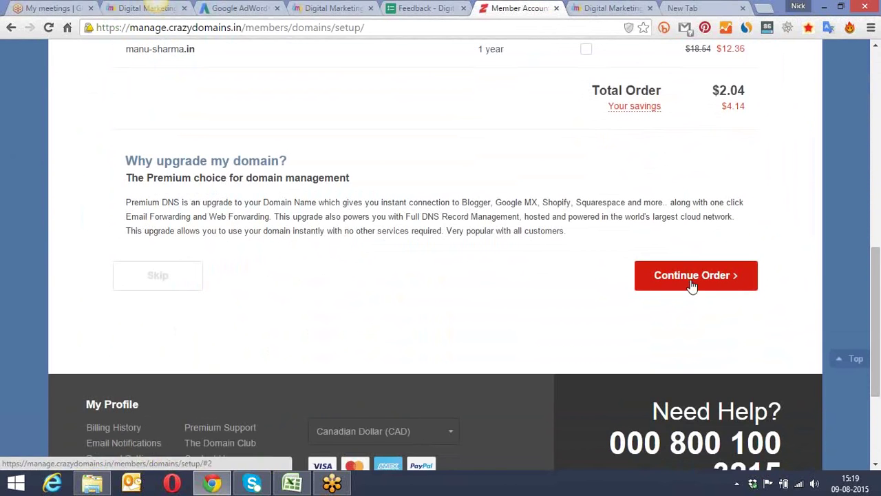
scroll(828, 233, down, 3)
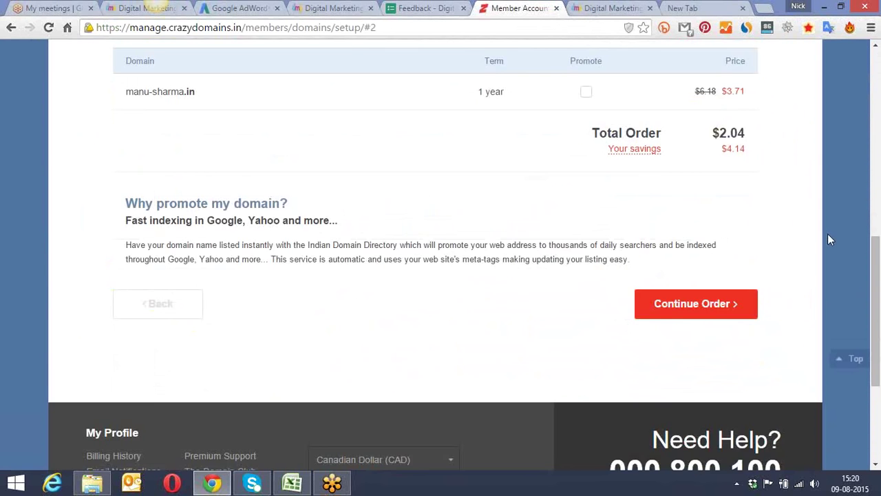
click(683, 314)
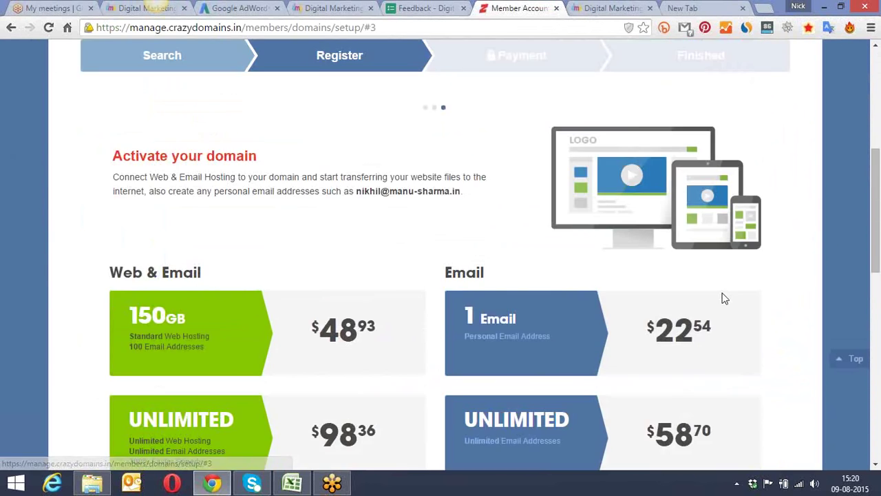
scroll(732, 287, down, 6)
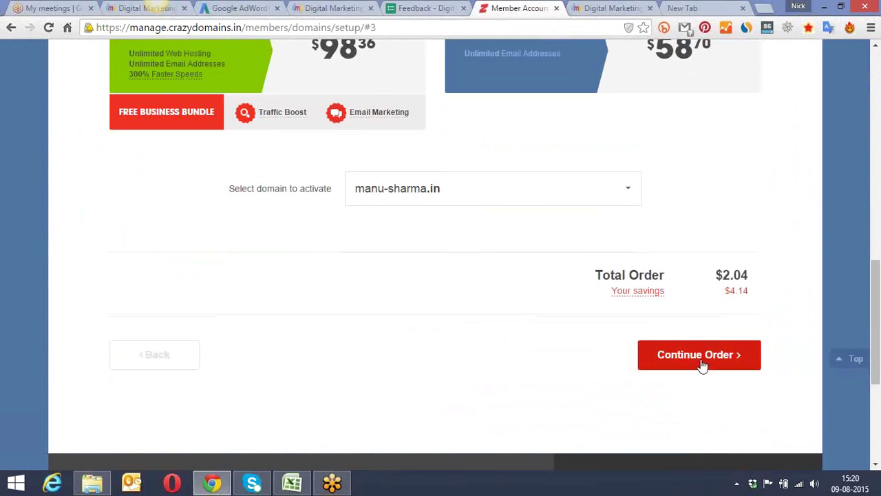
click(698, 356)
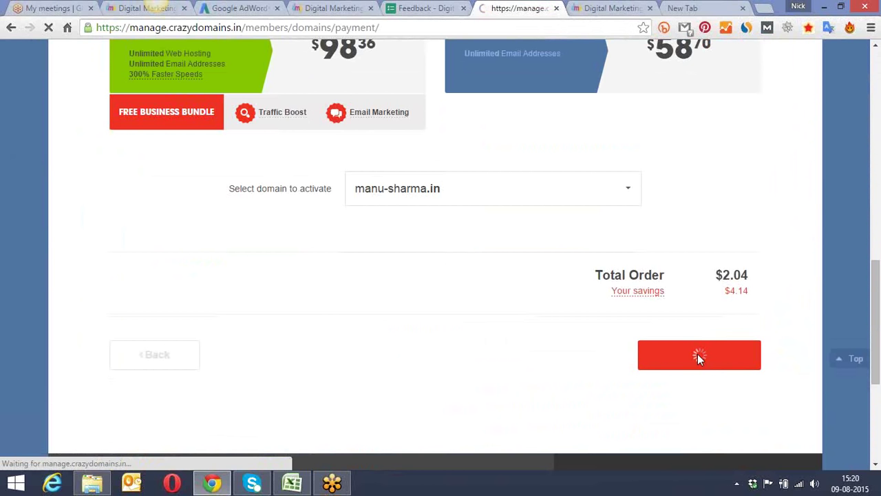
Step: Change the order's payment type from card to PayPal
scroll(839, 197, down, 2)
scroll(838, 197, down, 7)
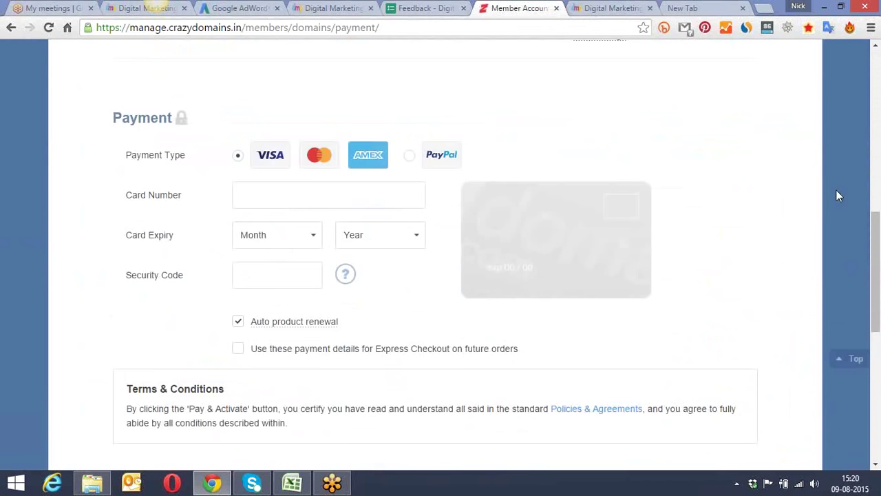
scroll(838, 197, down, 1)
click(436, 96)
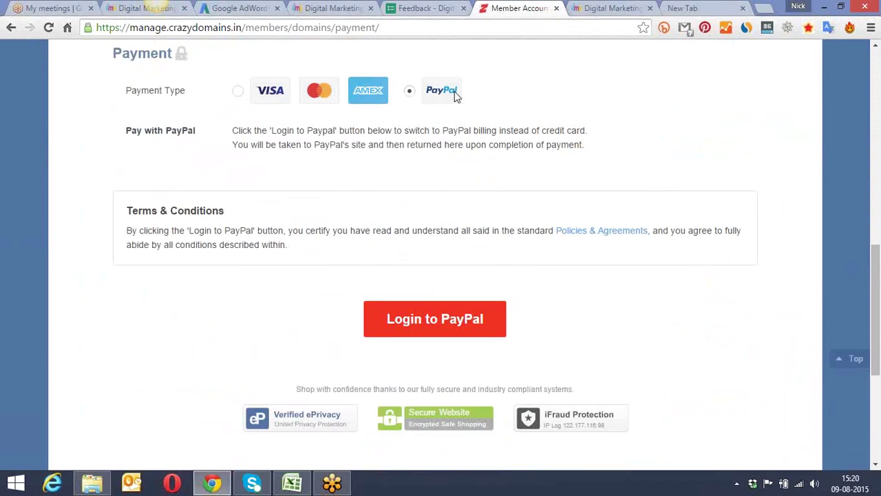
Step: Proceed via Login to PayPal to PayPal's checkout showing the $2.04 CAD order
scroll(601, 182, down, 2)
scroll(600, 183, down, 1)
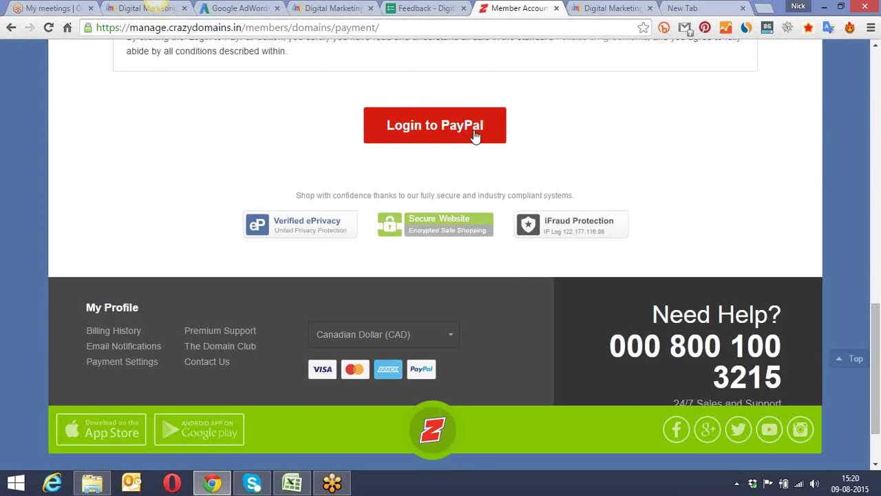
scroll(553, 144, up, 4)
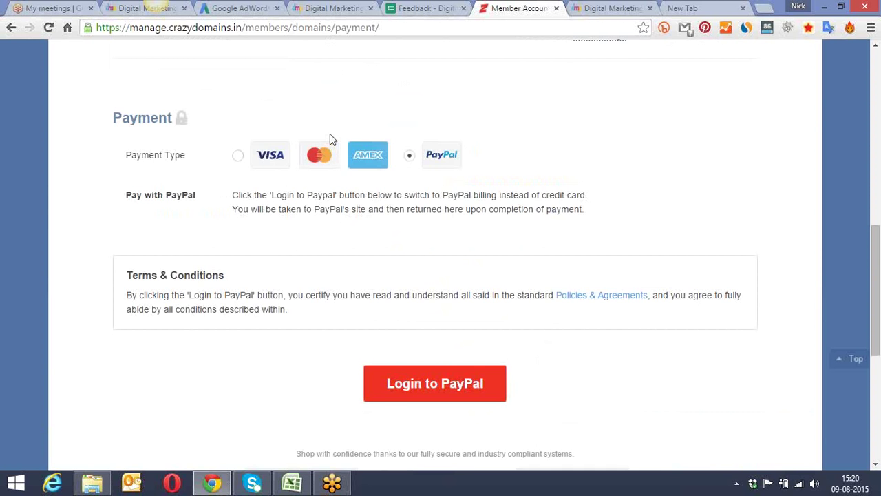
scroll(330, 135, down, 3)
scroll(330, 133, down, 2)
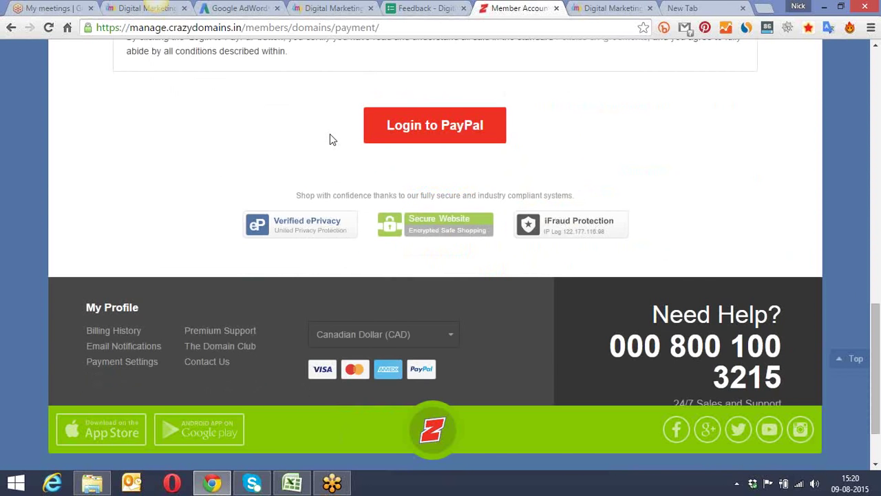
scroll(409, 81, up, 1)
click(411, 125)
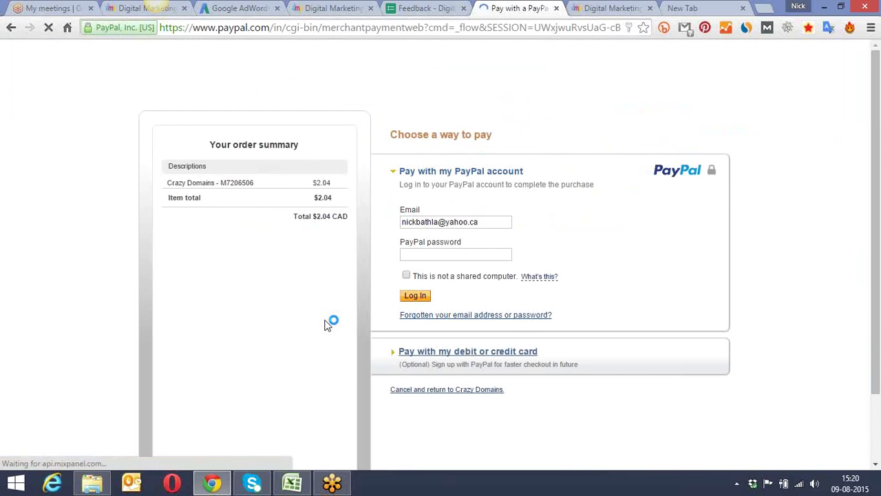
Step: Log in to PayPal with the account password and pay the $2.04 CAD order
scroll(330, 320, down, 2)
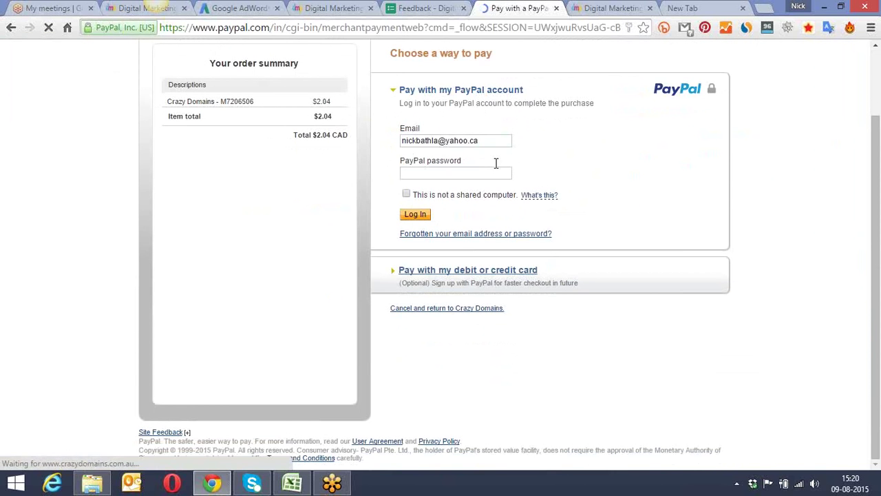
text(•)
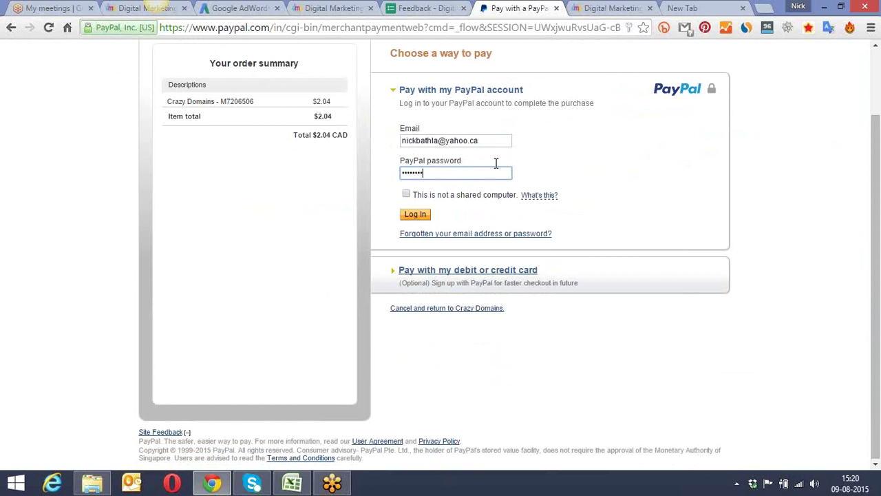
click(417, 214)
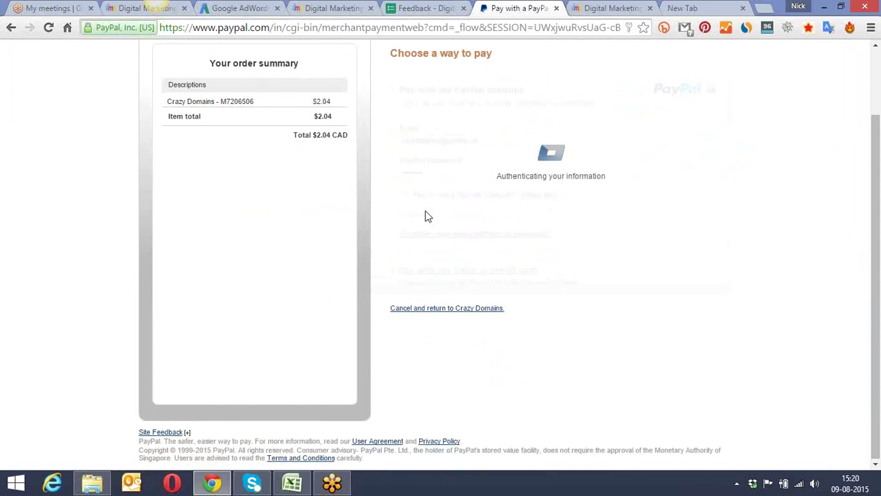
scroll(499, 180, down, 1)
scroll(503, 179, down, 1)
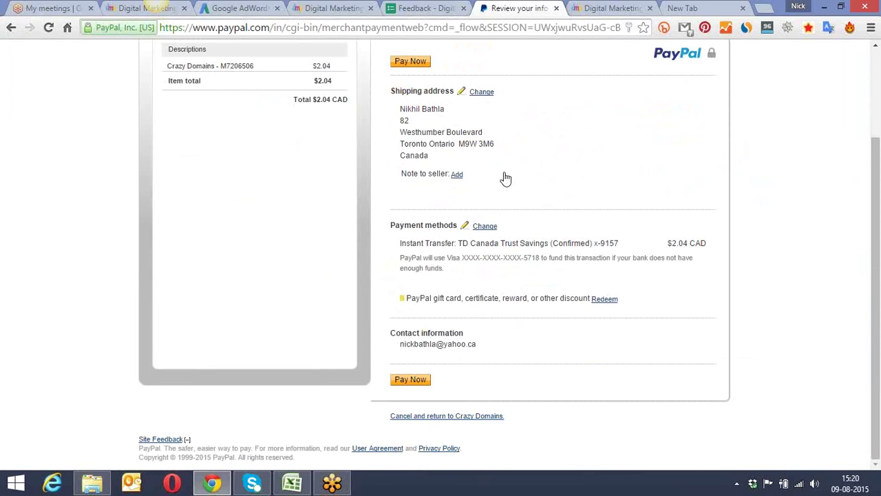
click(410, 62)
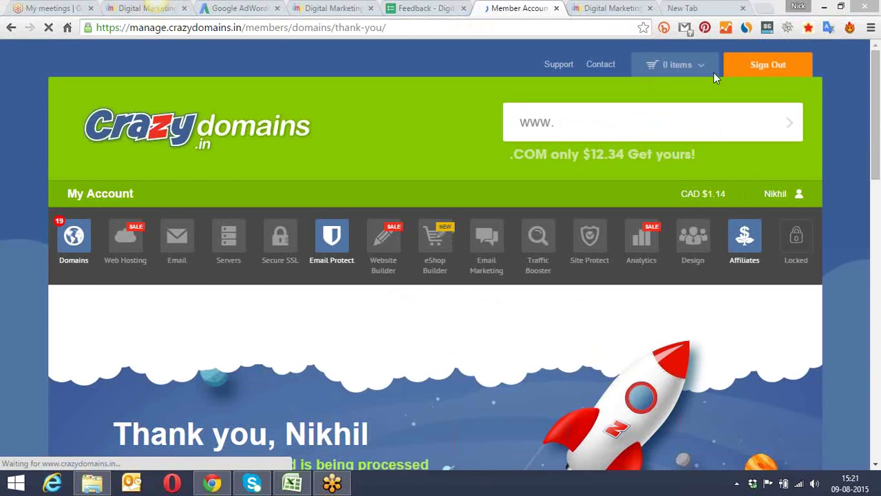
Step: Leave the order-complete page for the Domain Folders overview listing all 91 domains
drag(876, 63, 877, 50)
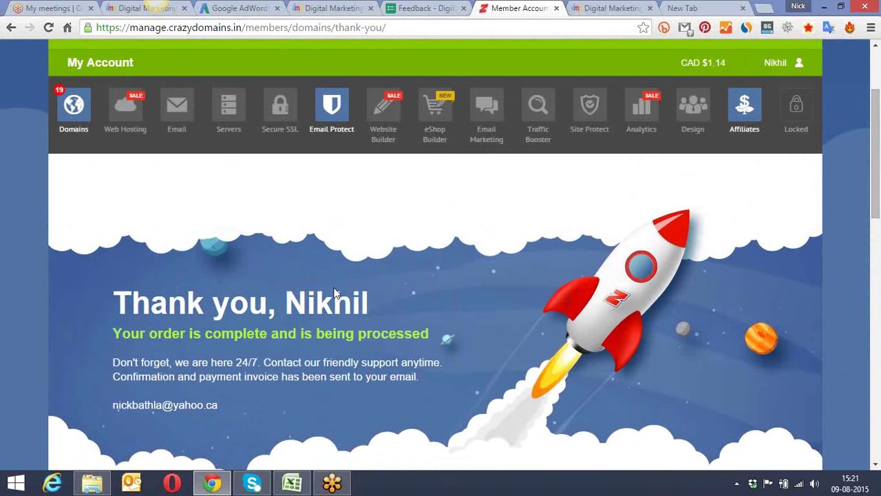
click(74, 104)
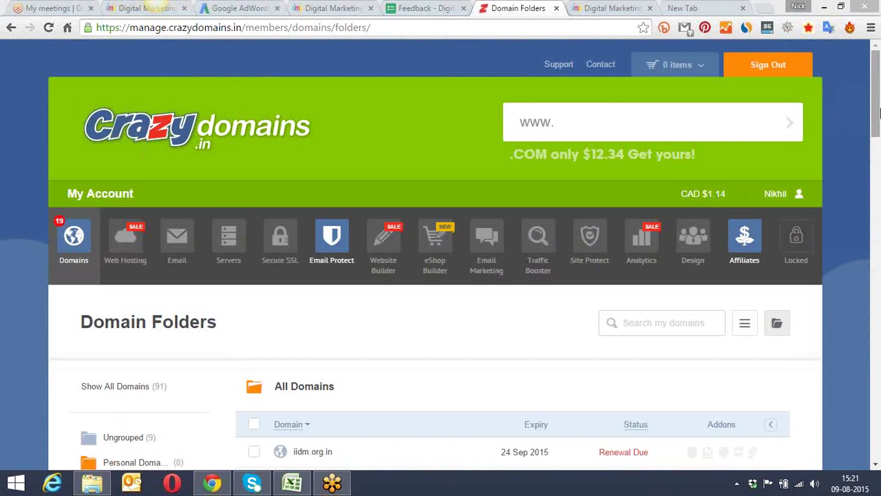
drag(878, 95, 877, 151)
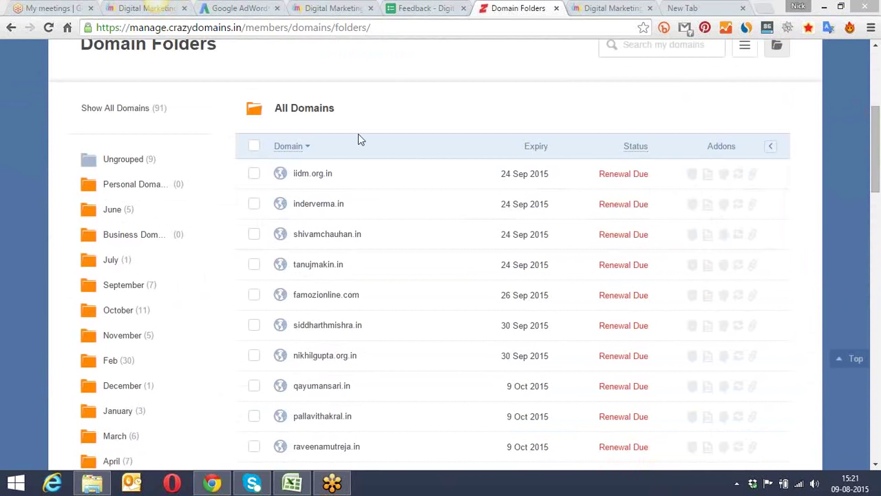
click(124, 161)
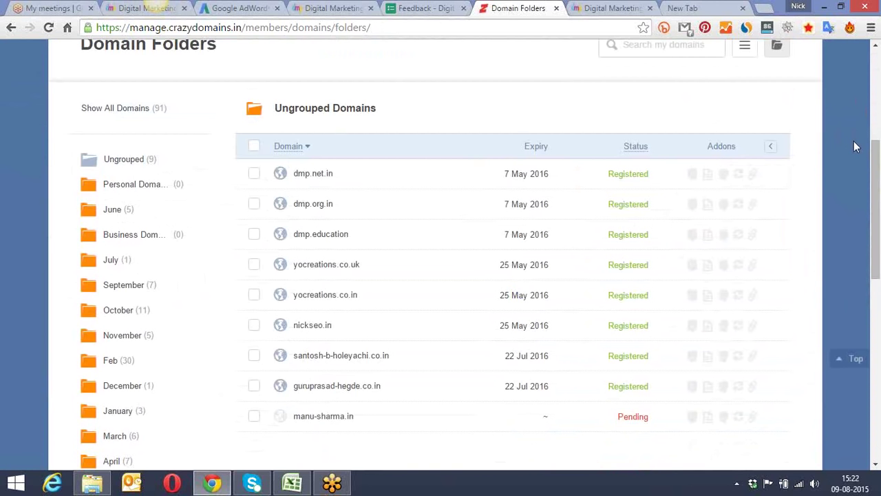
drag(877, 149, 879, 199)
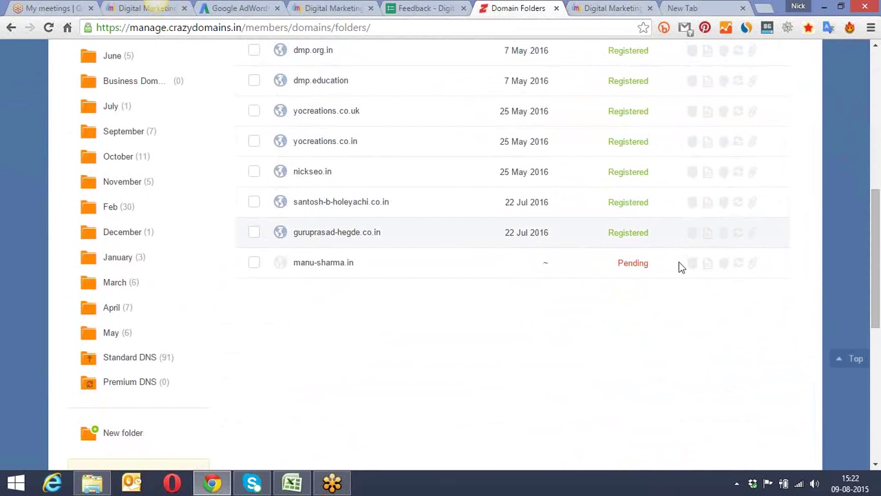
drag(876, 238, 876, 267)
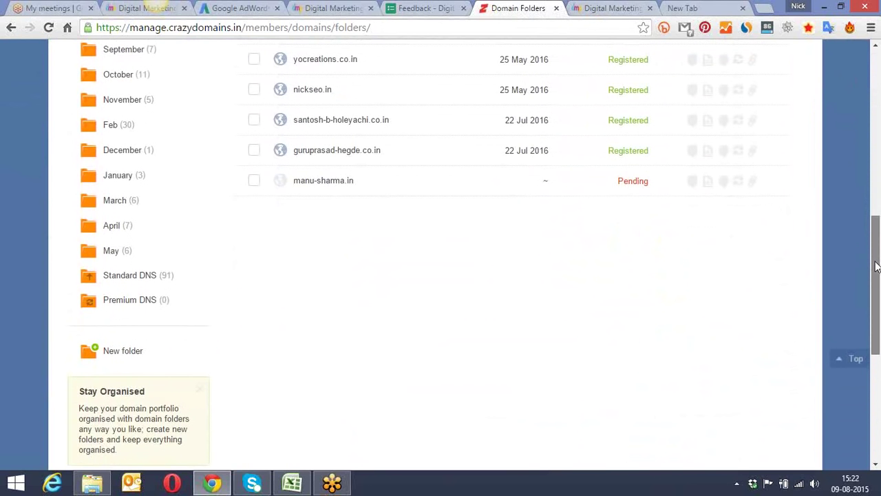
click(318, 185)
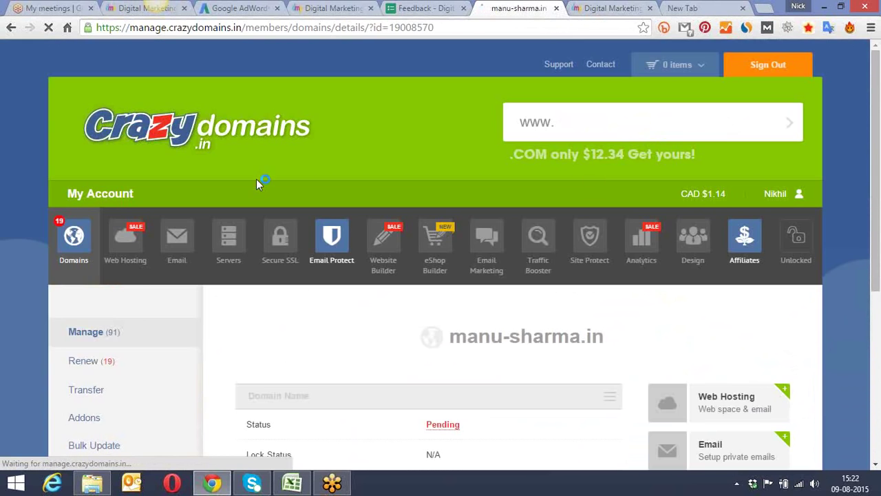
scroll(792, 146, down, 5)
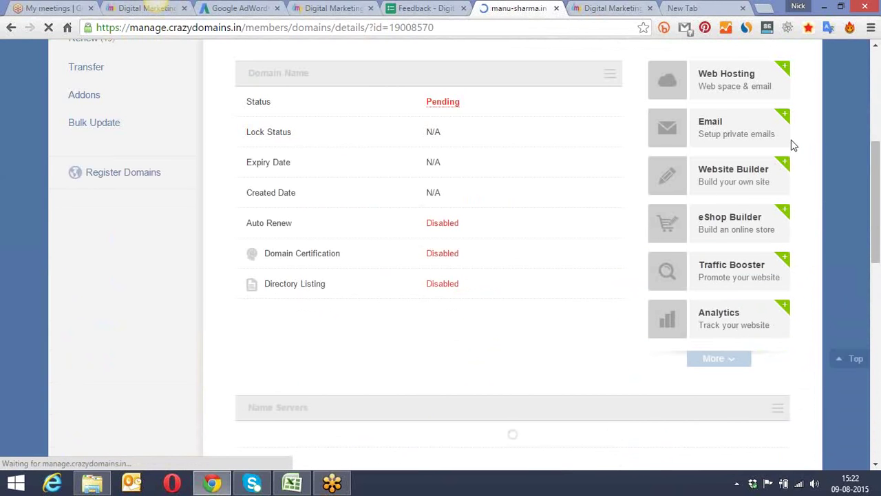
mouse_move(447, 108)
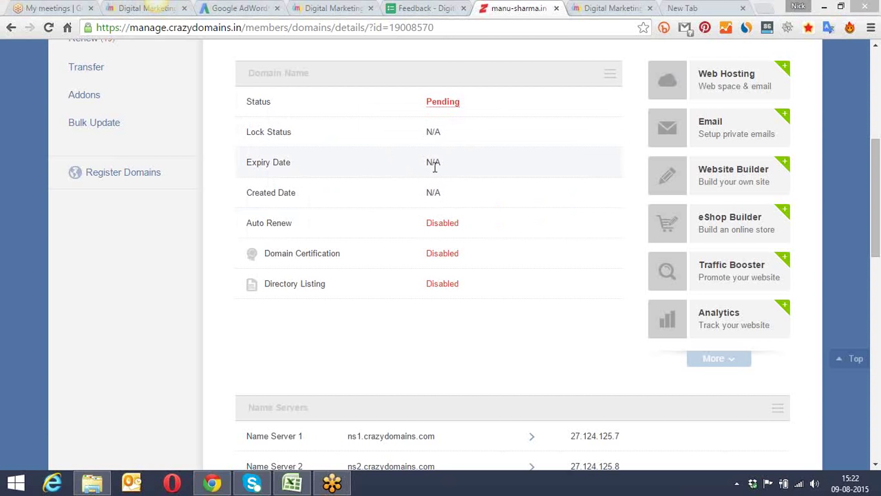
drag(875, 160, 879, 256)
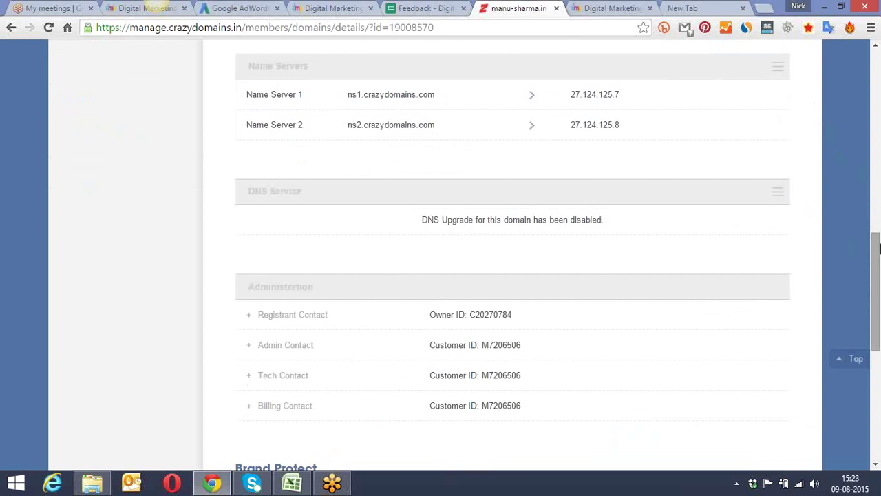
drag(878, 262, 878, 159)
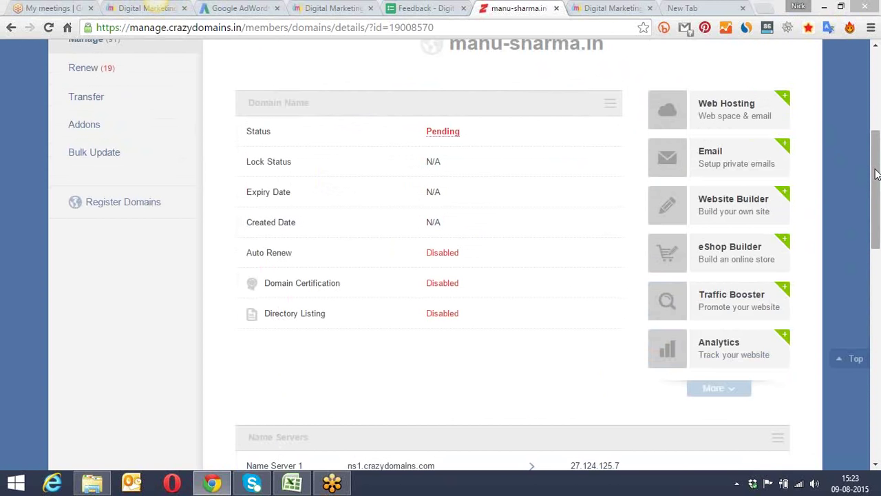
drag(876, 179, 878, 265)
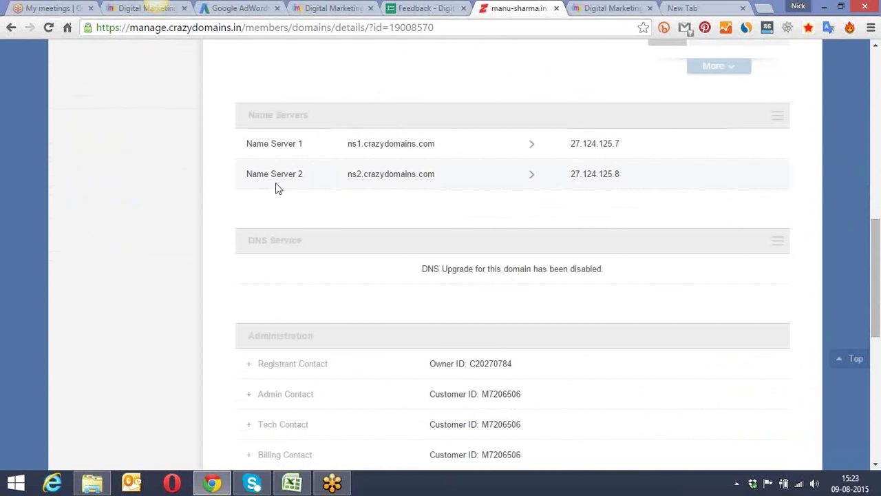
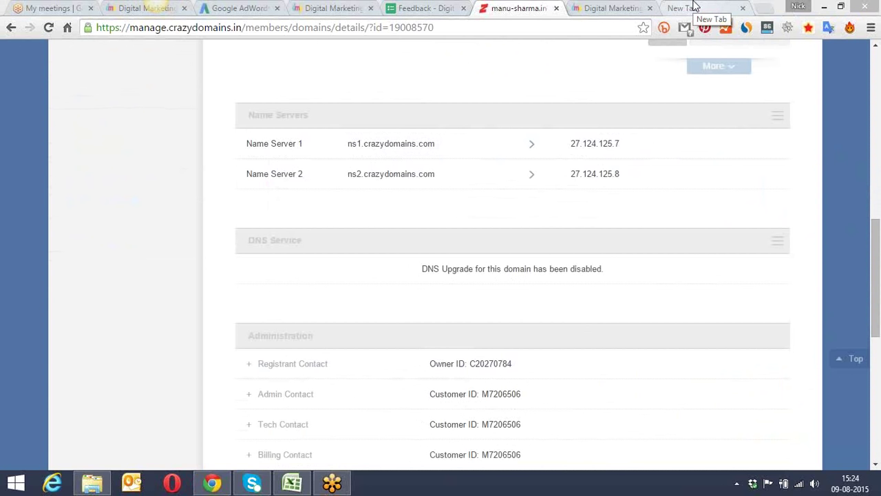
drag(876, 248, 853, 280)
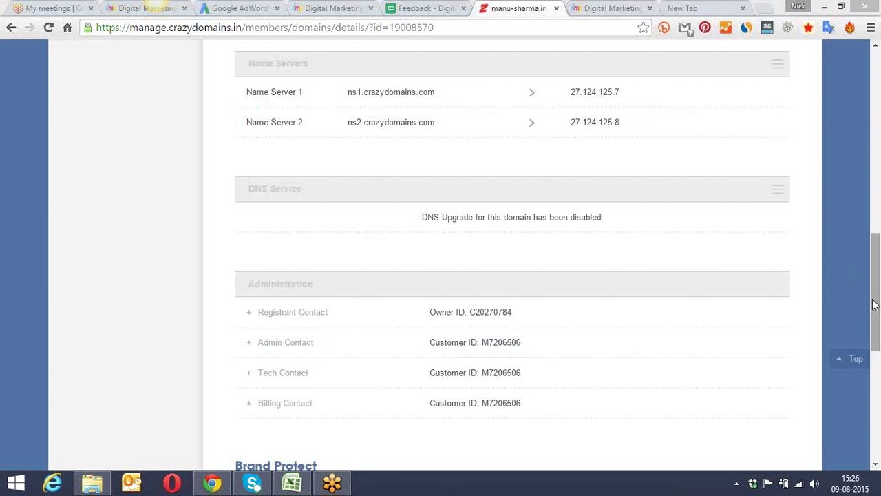
drag(875, 301, 877, 384)
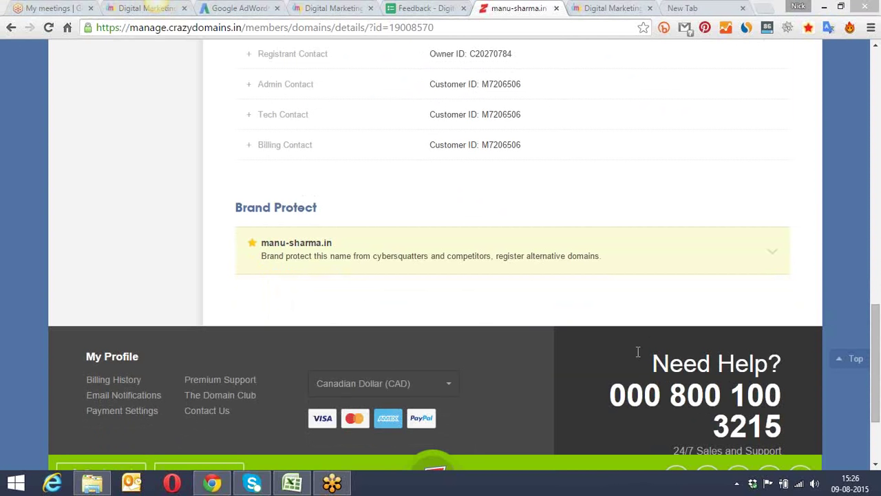
drag(877, 318, 860, 64)
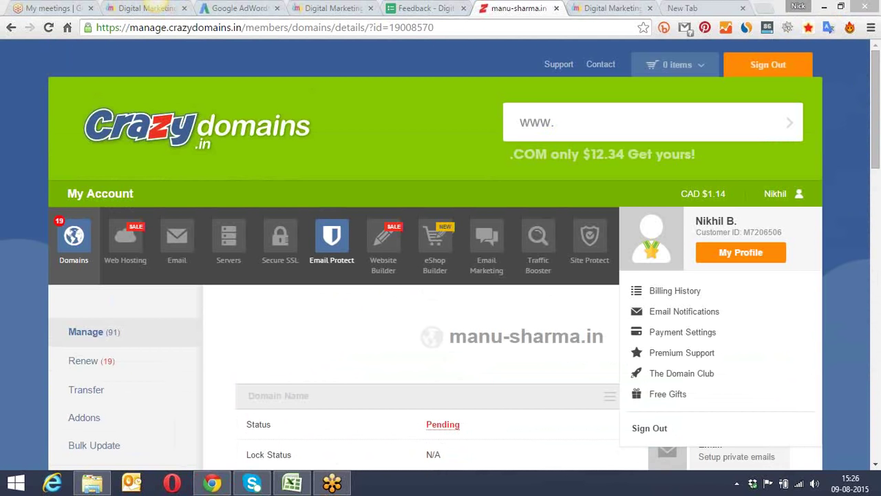
drag(877, 93, 877, 153)
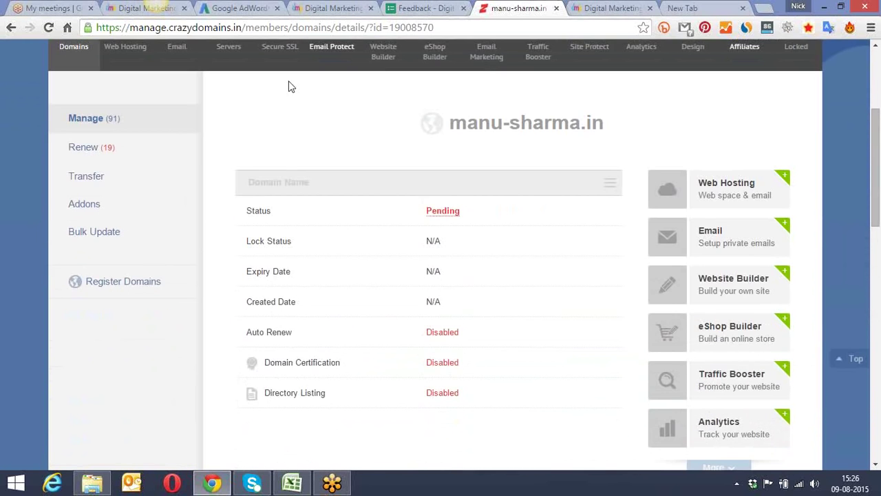
click(46, 31)
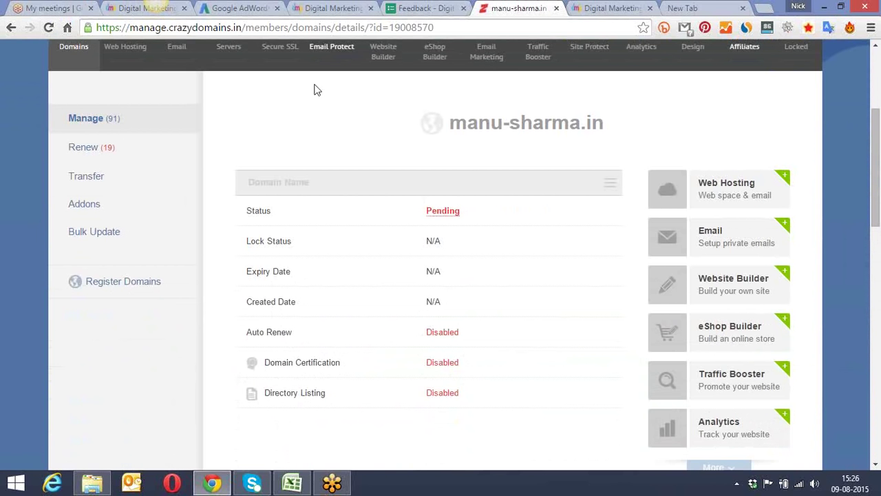
Step: Return to the full list of domains in the account
scroll(318, 100, up, 3)
scroll(317, 106, down, 2)
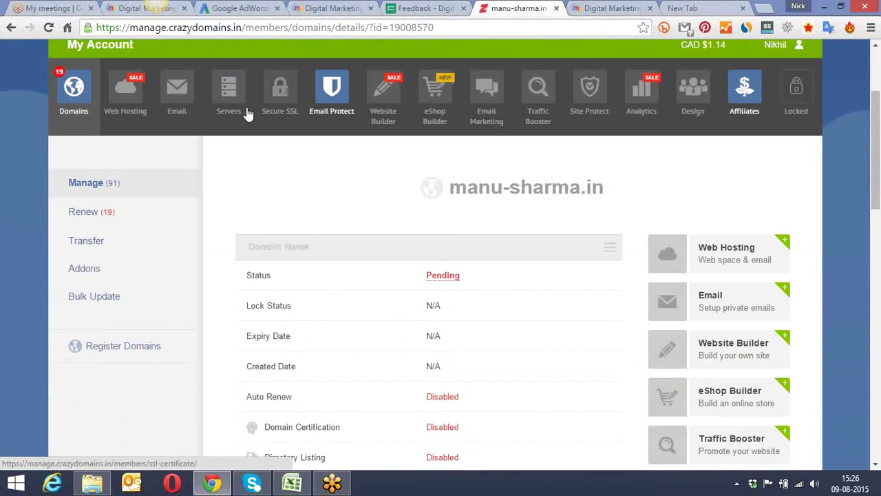
click(70, 84)
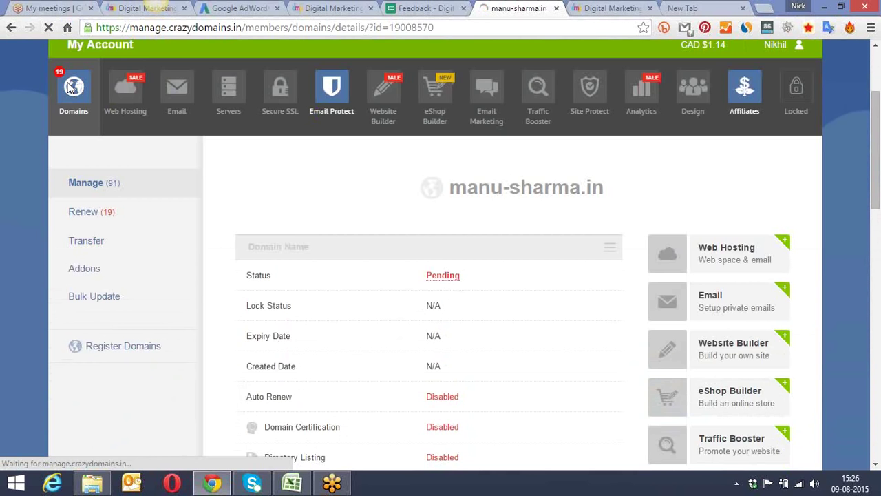
scroll(238, 115, down, 4)
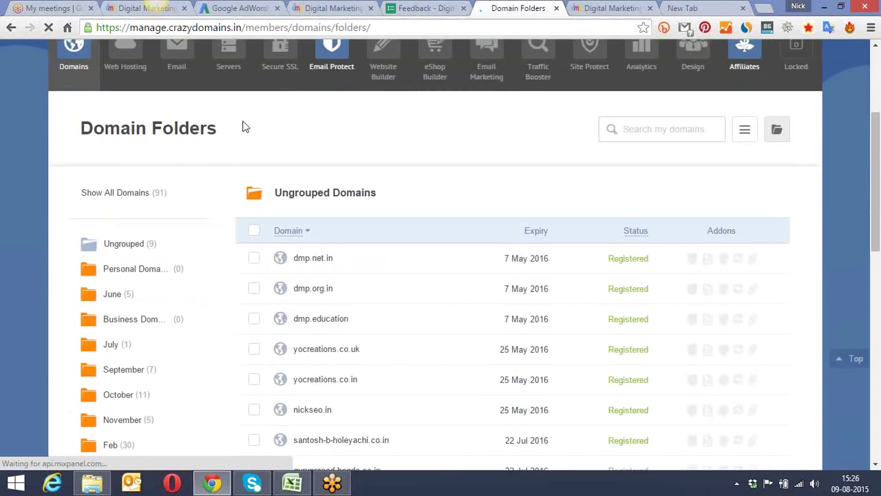
scroll(239, 122, down, 1)
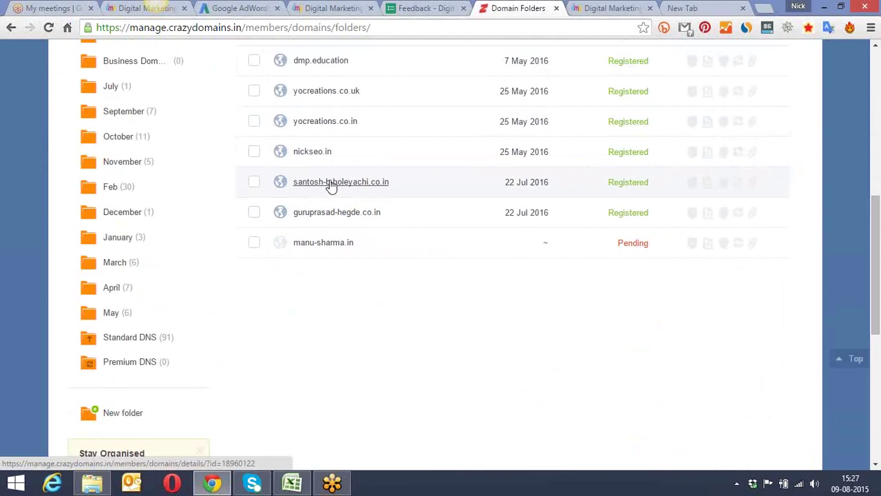
scroll(329, 186, down, 1)
scroll(331, 183, up, 1)
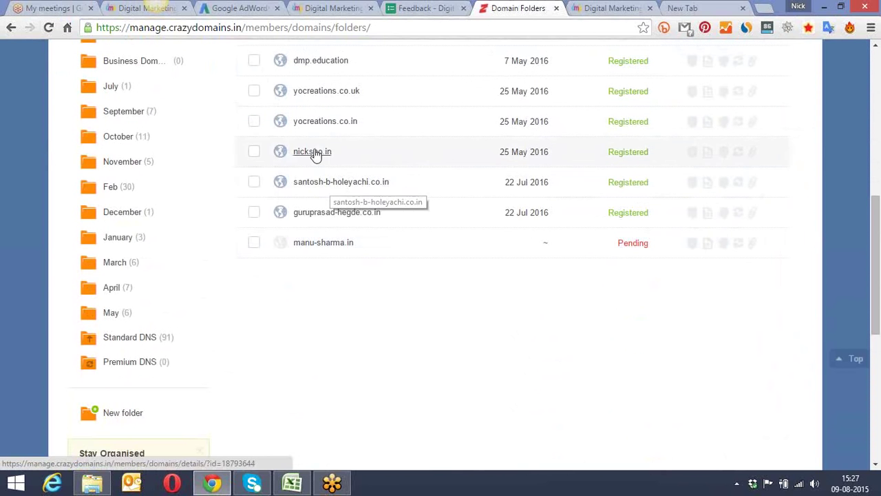
scroll(316, 126, up, 2)
scroll(317, 126, down, 2)
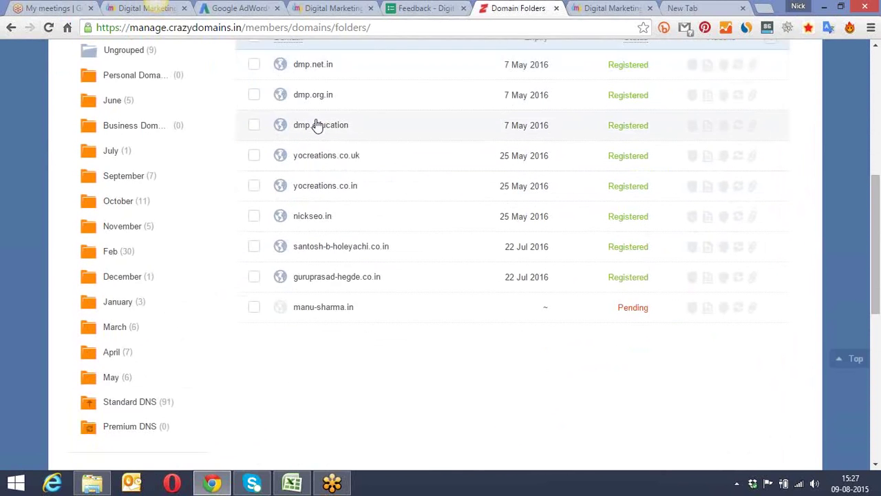
scroll(317, 127, down, 2)
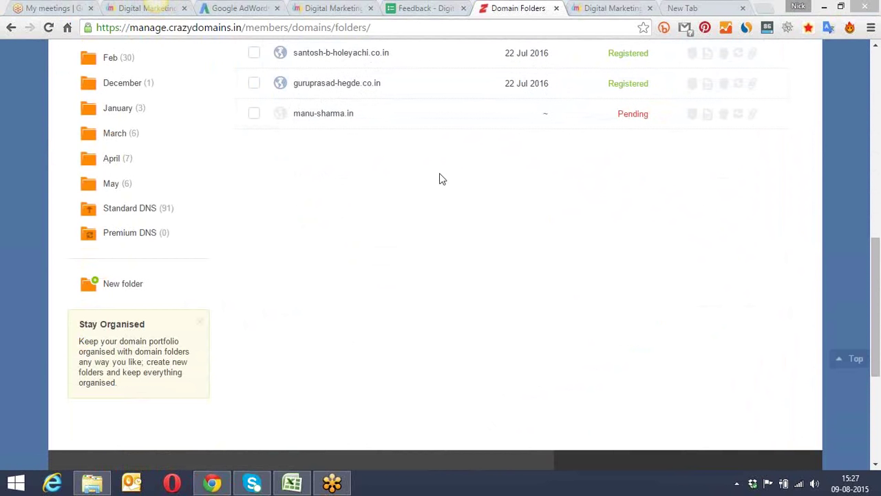
scroll(421, 180, up, 3)
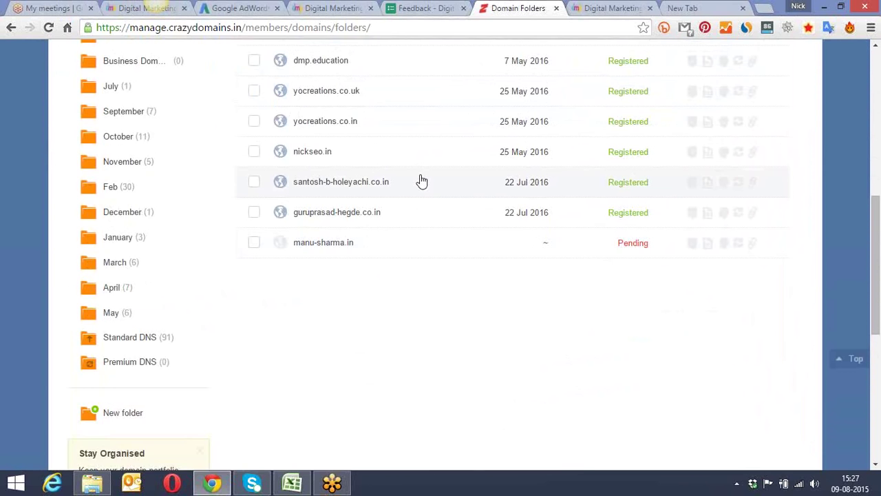
scroll(417, 181, up, 1)
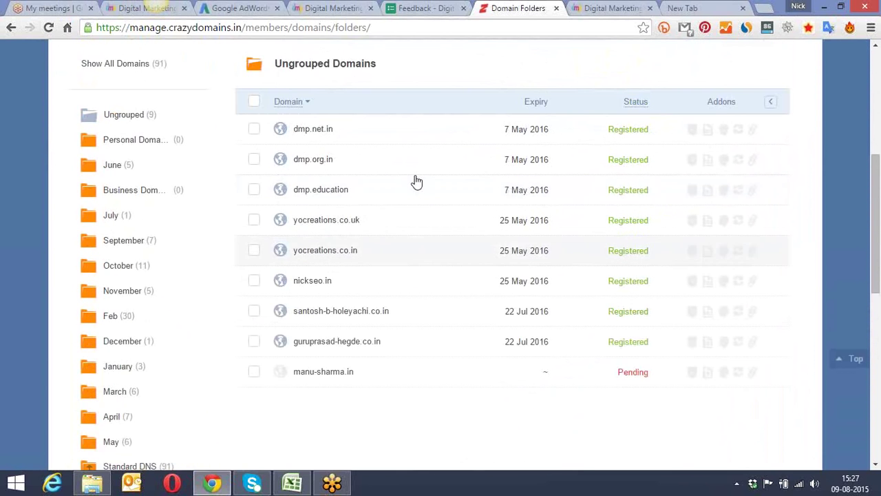
scroll(416, 181, down, 2)
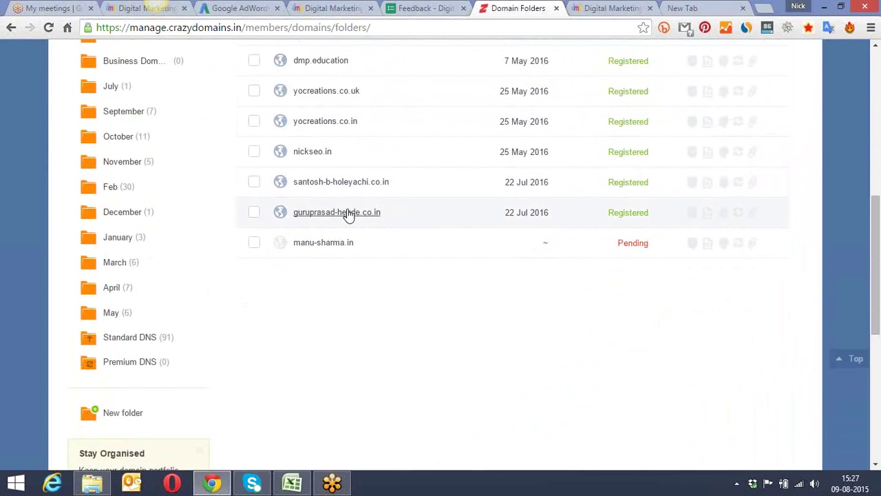
click(330, 216)
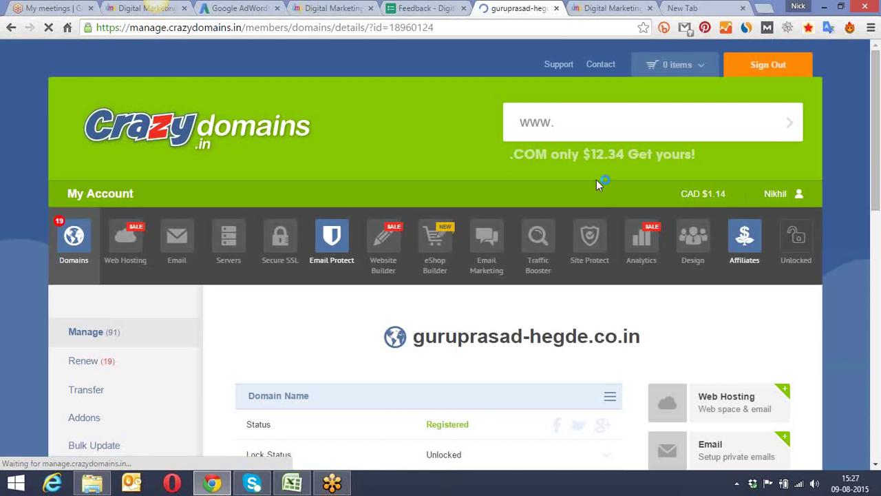
drag(877, 68, 878, 158)
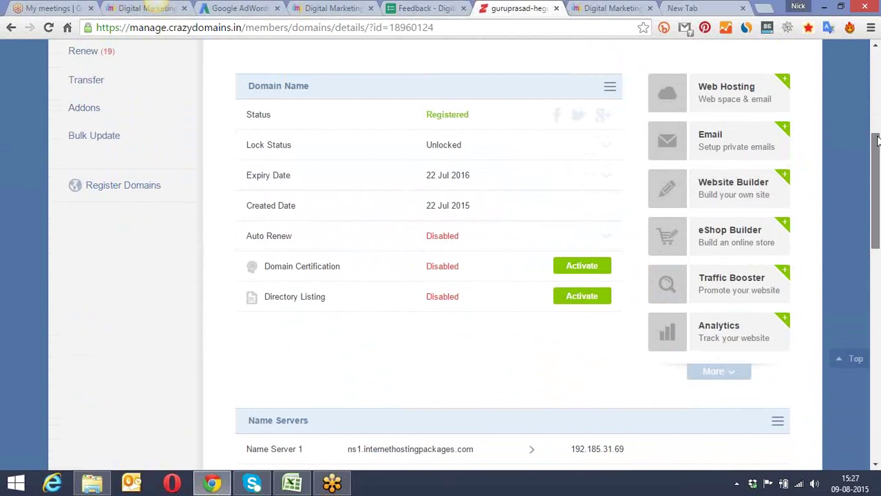
drag(878, 140, 878, 160)
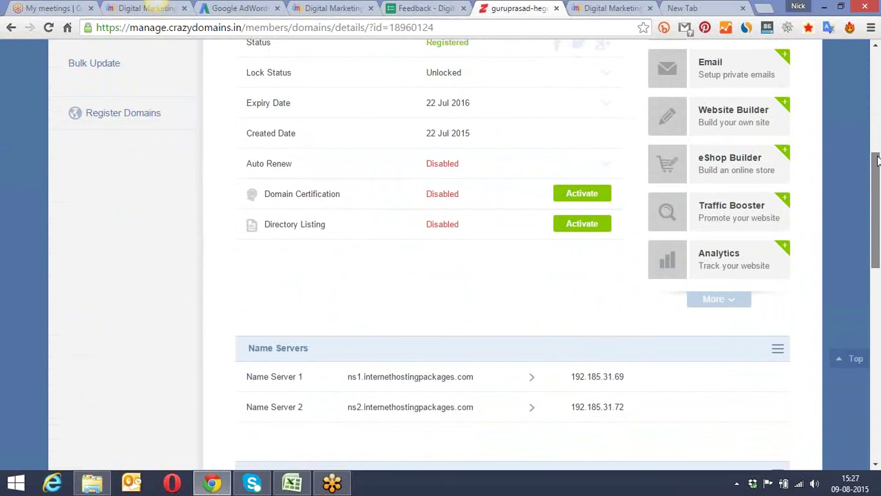
drag(877, 161, 877, 167)
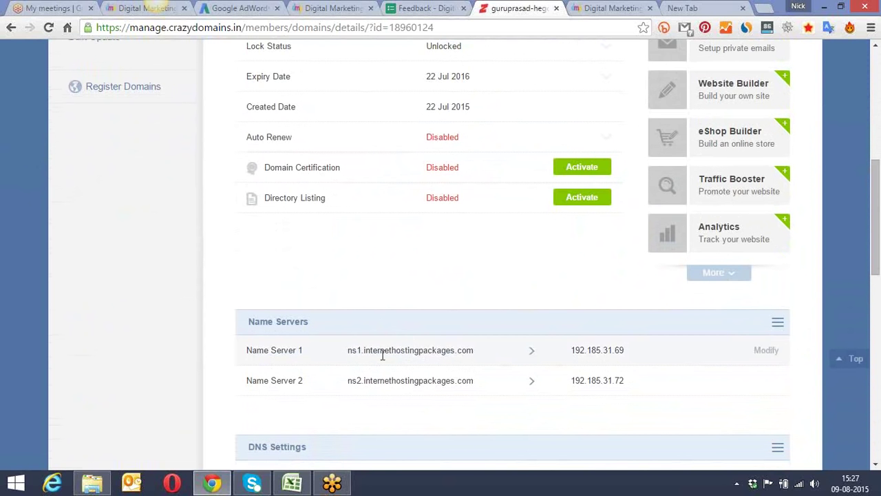
Step: Load internethostingpackages.com in the empty new tab
click(688, 9)
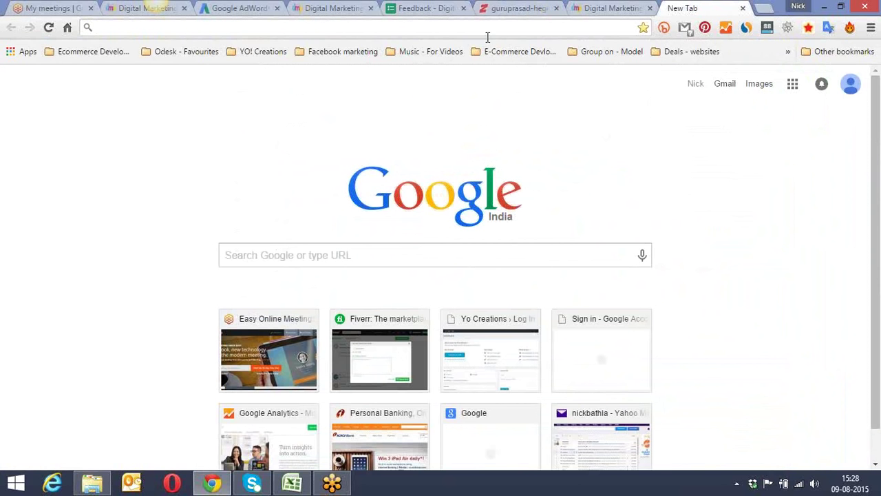
text(int)
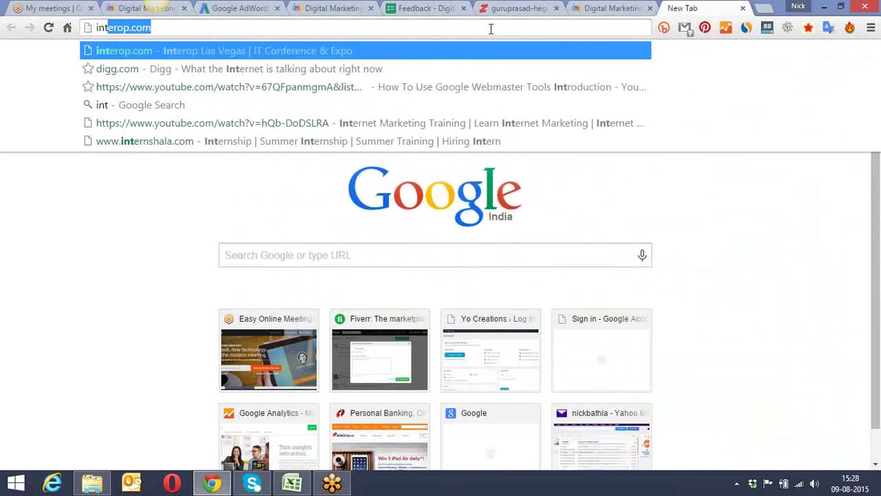
text(erne)
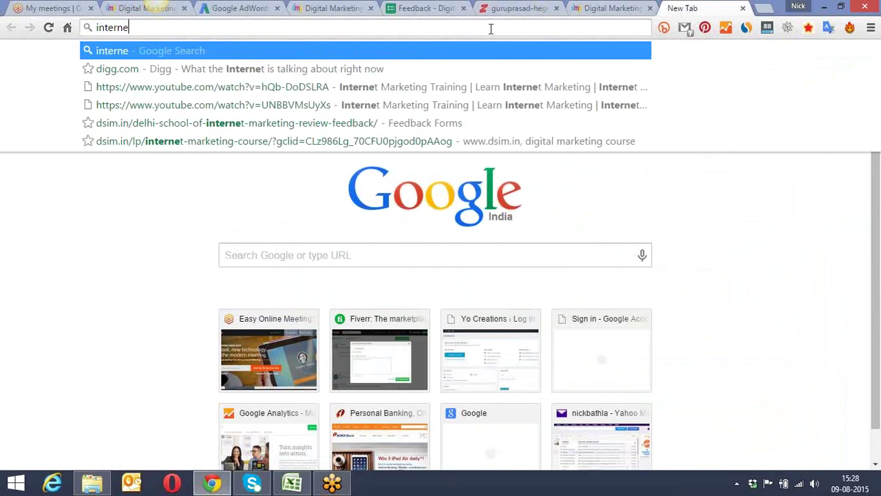
text(thos)
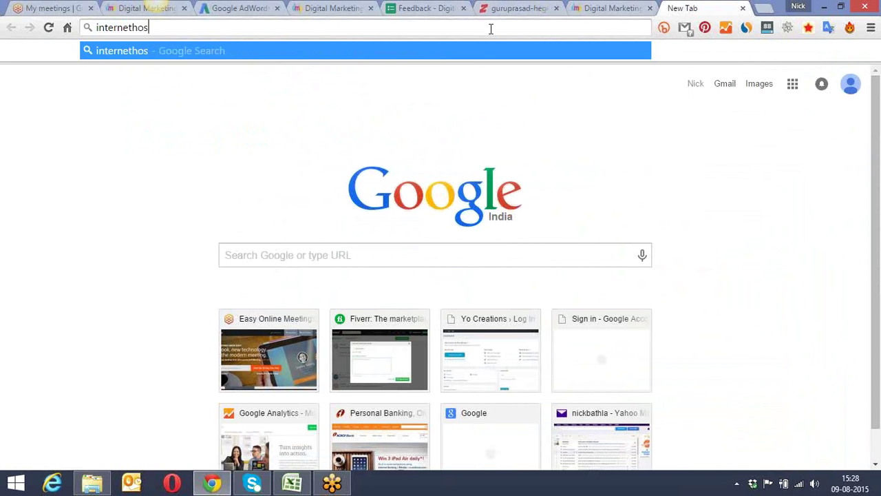
text(tingpackages.com)
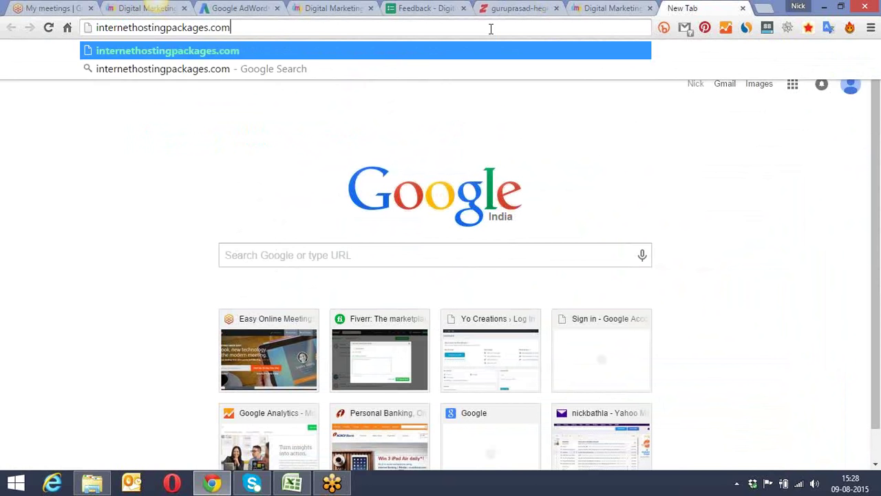
key(Return)
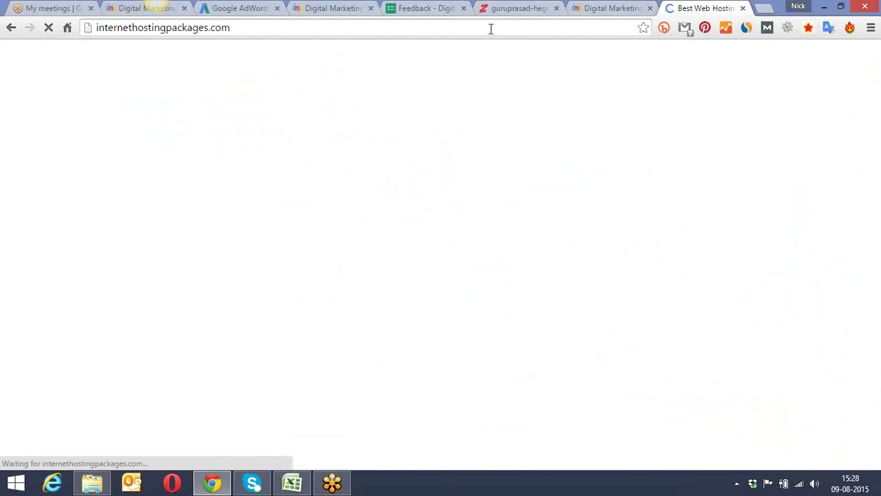
Step: Start a fresh tab with hostgator.co entered in the address bar
click(617, 9)
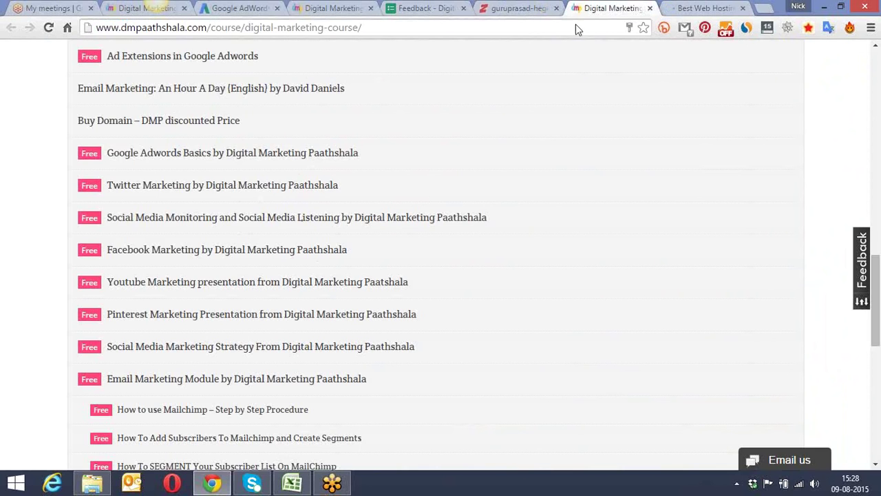
click(764, 7)
text(hostgator.com)
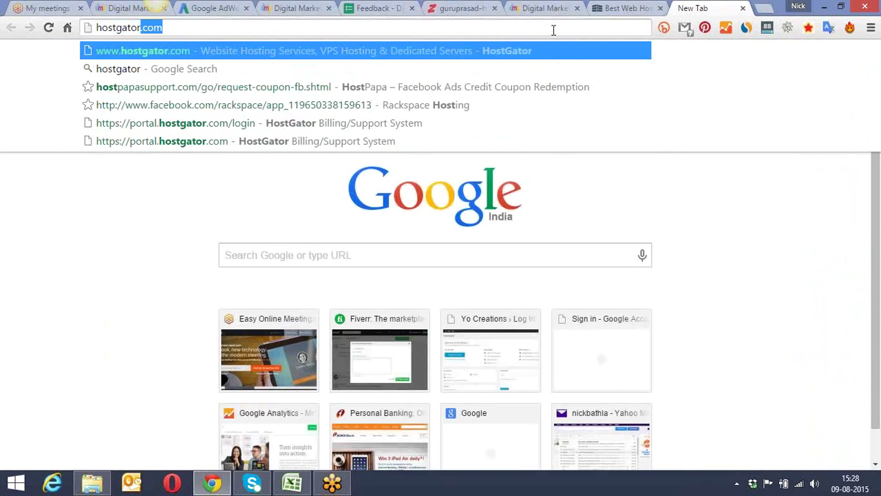
key(Return)
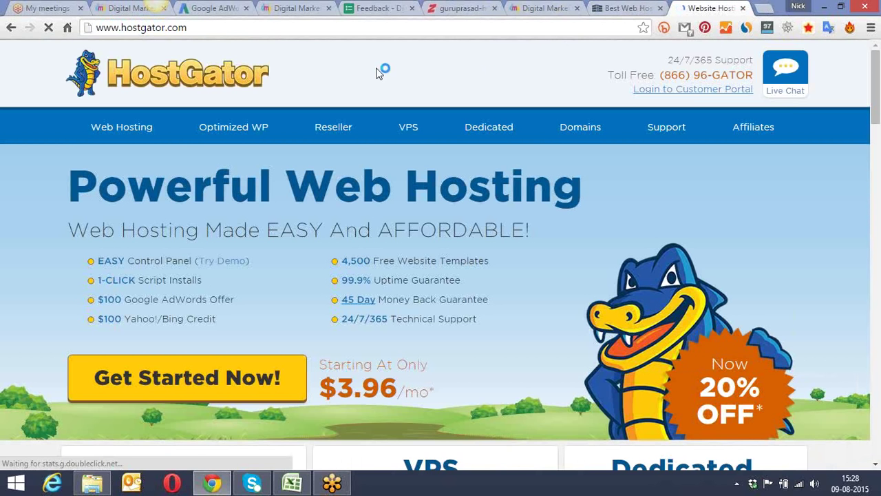
scroll(353, 84, down, 3)
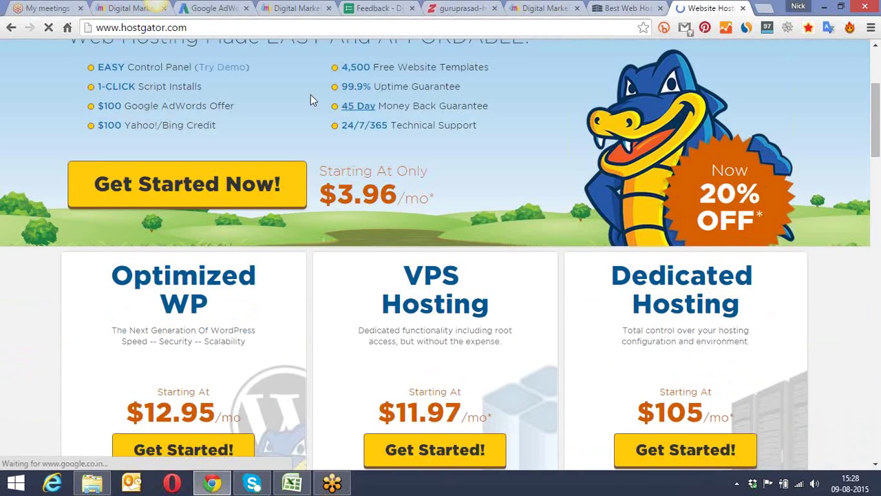
scroll(456, 89, down, 4)
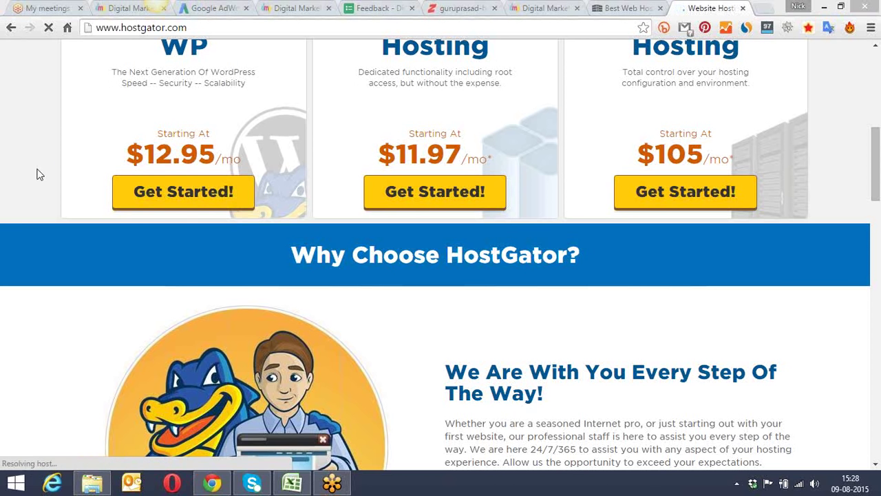
scroll(39, 173, up, 3)
scroll(158, 135, down, 1)
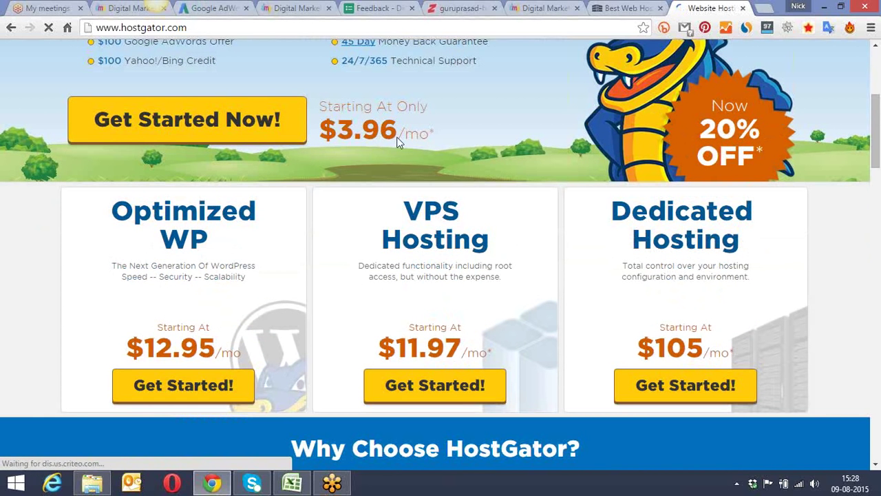
scroll(308, 146, down, 3)
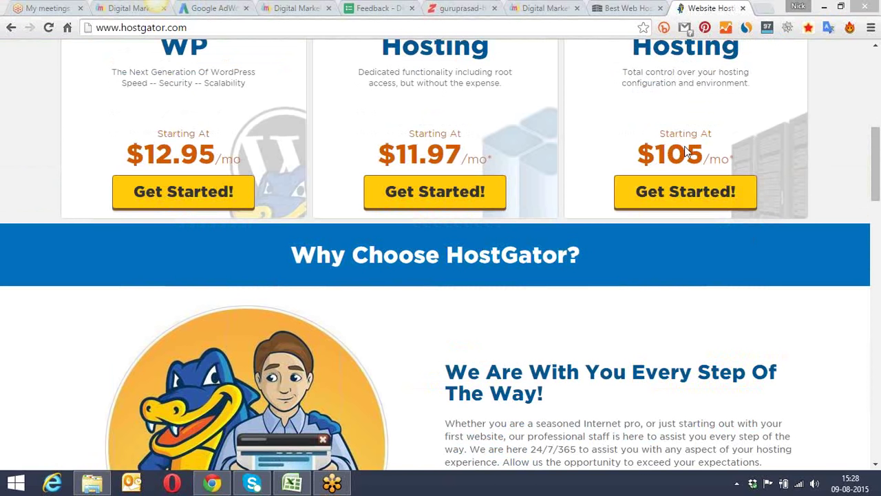
Step: Look over the Internet Hosting Packages shared hosting offer, then return to the Crazy Domains page
click(630, 8)
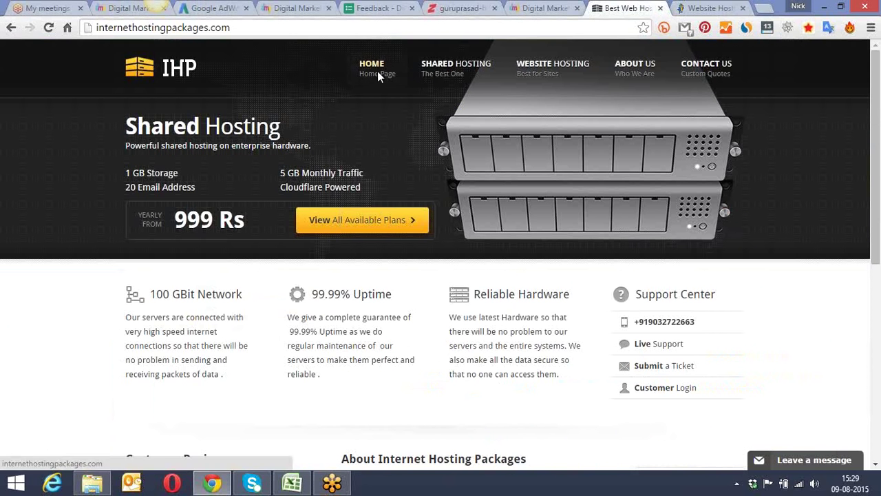
scroll(304, 122, down, 3)
scroll(305, 124, down, 3)
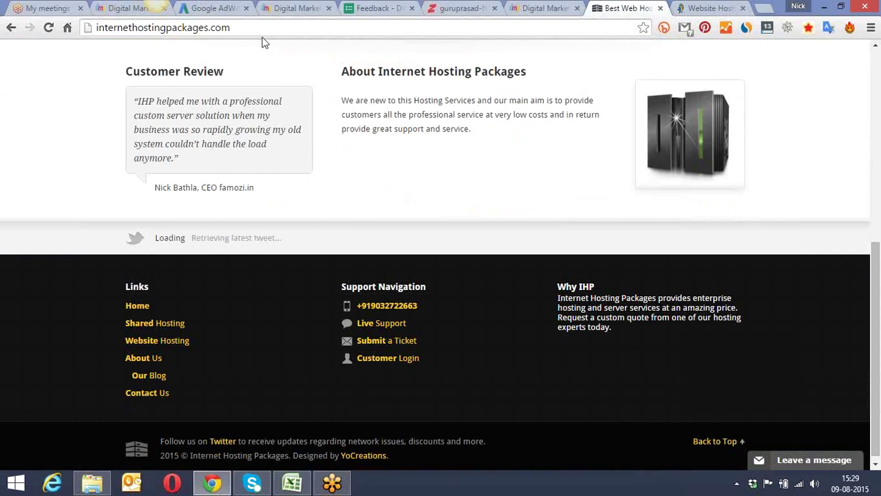
drag(252, 32, 96, 31)
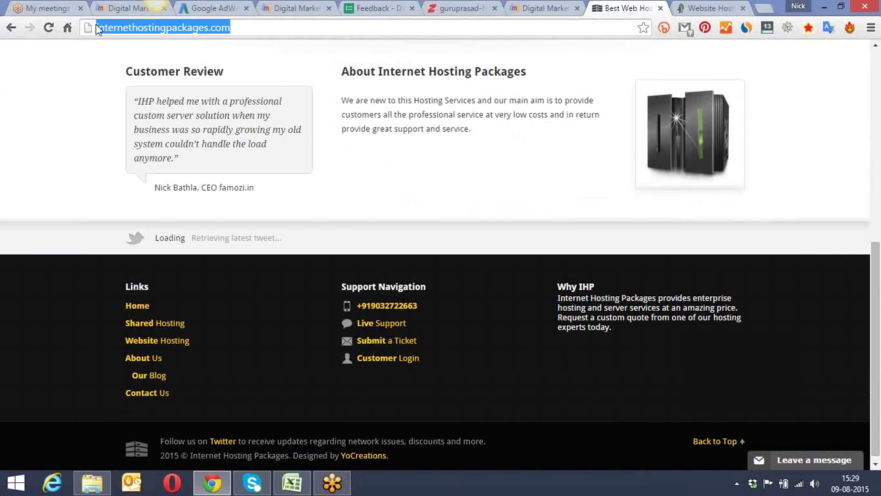
click(534, 5)
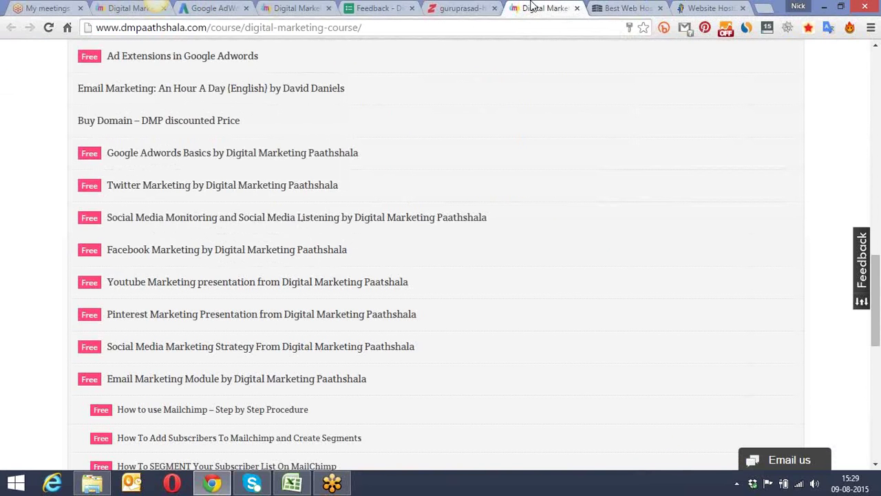
click(468, 7)
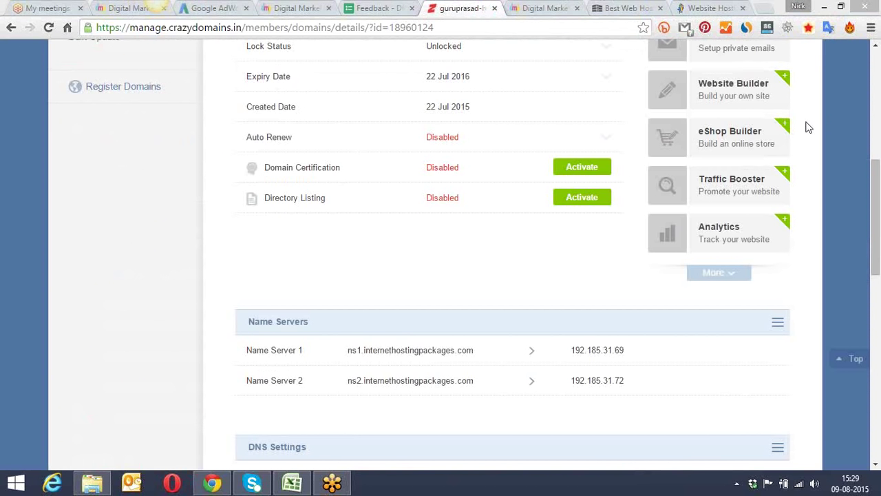
Step: Check the name servers read ns1 and ns2.internethostingpackages.com without updating them
drag(878, 157, 877, 236)
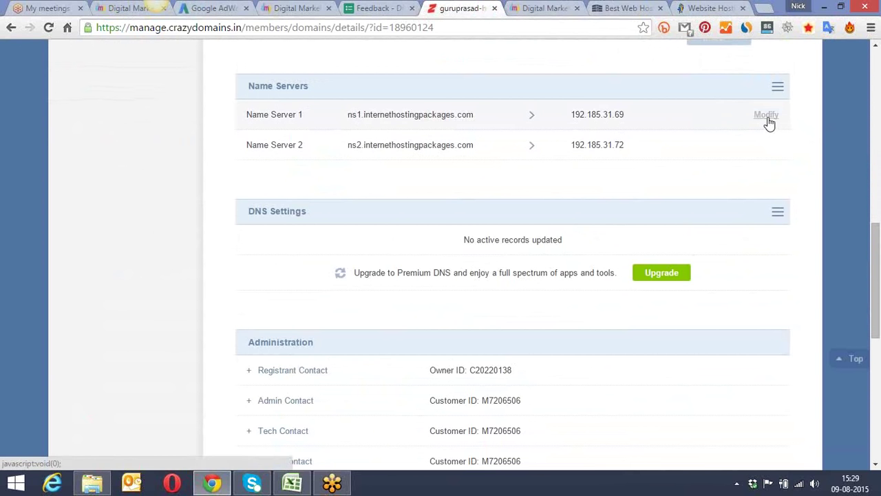
click(767, 115)
click(530, 120)
drag(529, 120, 381, 122)
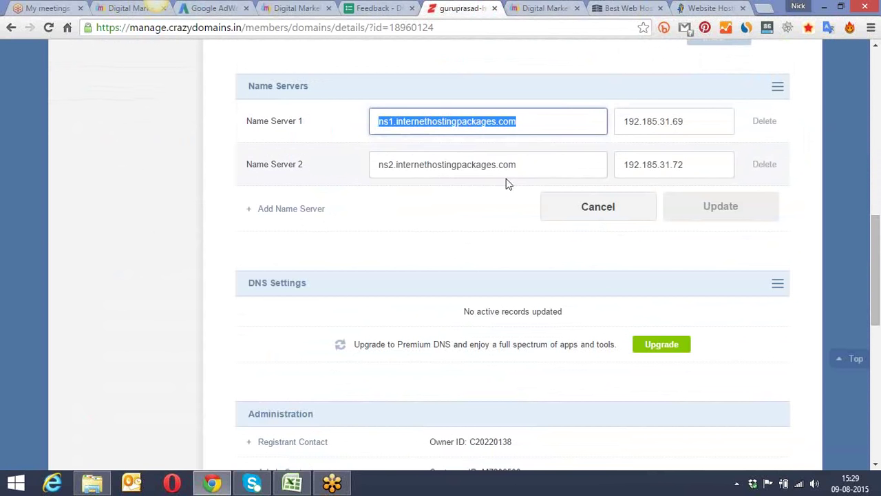
drag(526, 164, 350, 169)
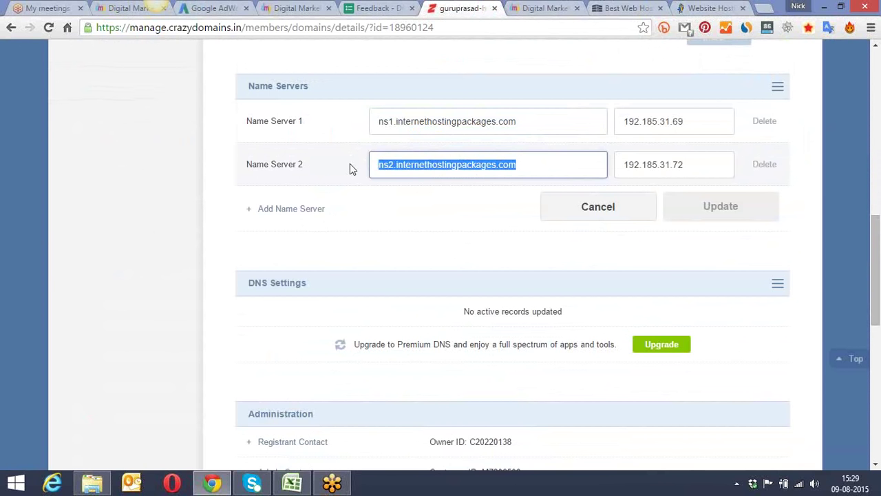
click(812, 138)
Step: Open a fresh blank browser tab beside the HostGator tab
scroll(813, 138, down, 4)
scroll(813, 138, up, 4)
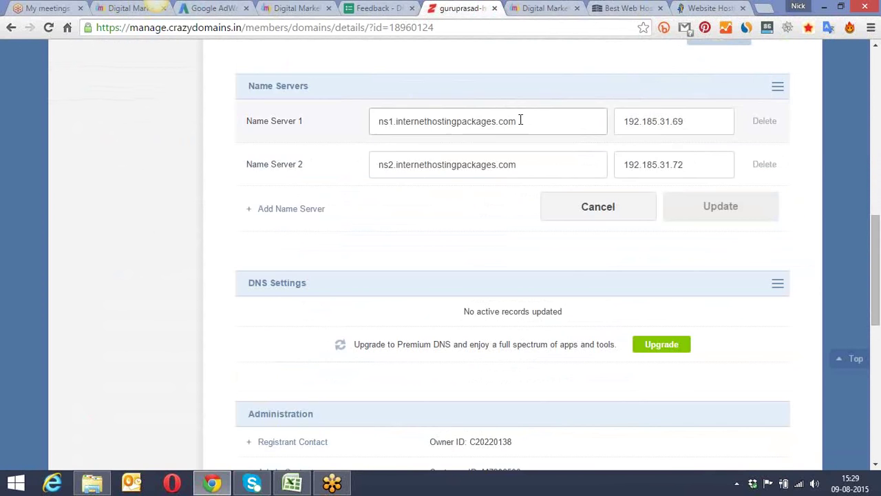
scroll(521, 121, up, 9)
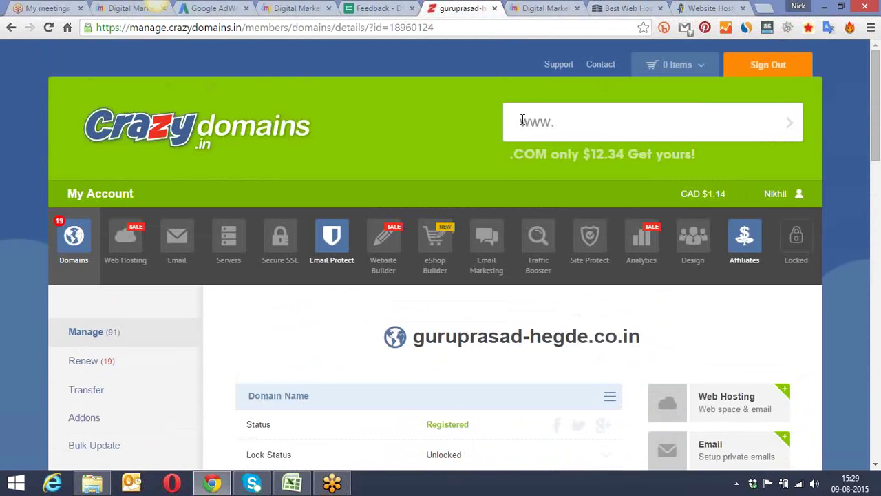
scroll(521, 121, down, 3)
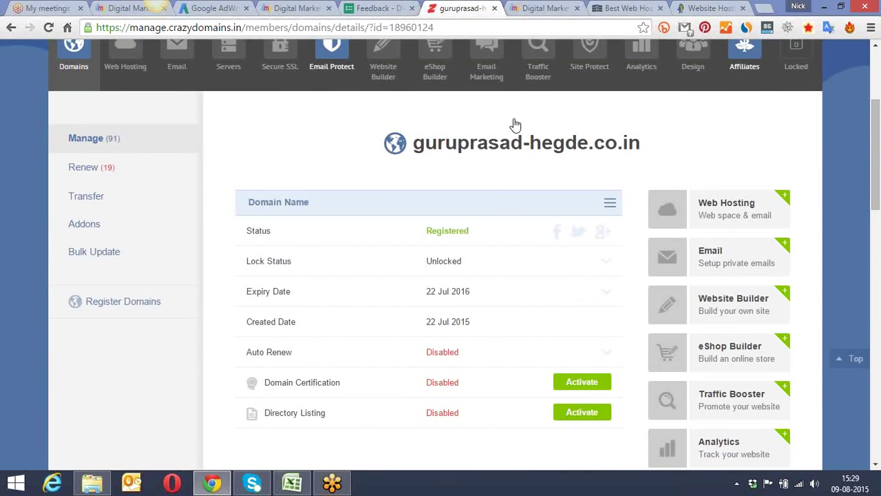
click(713, 8)
click(765, 8)
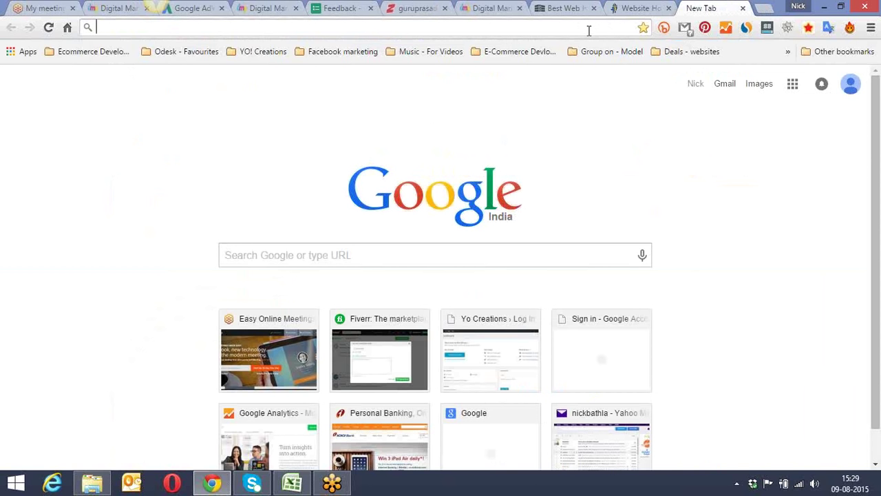
text(gu)
key(End)
text(/cpanel)
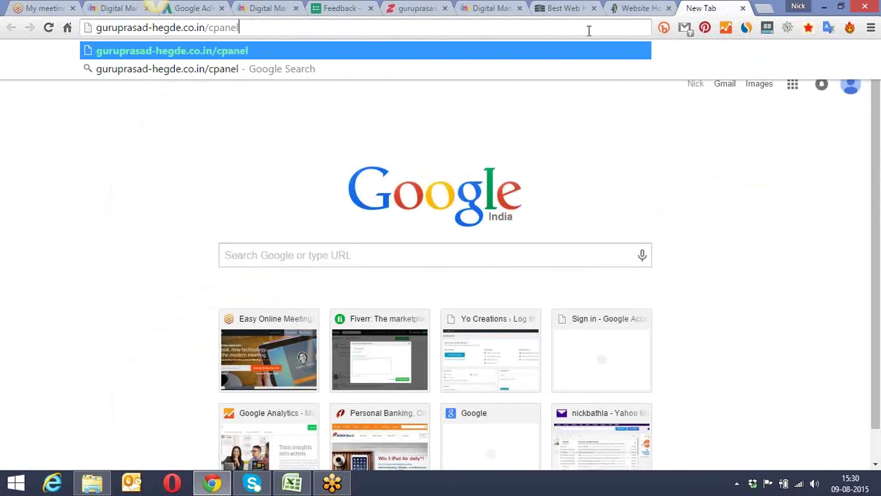
key(Return)
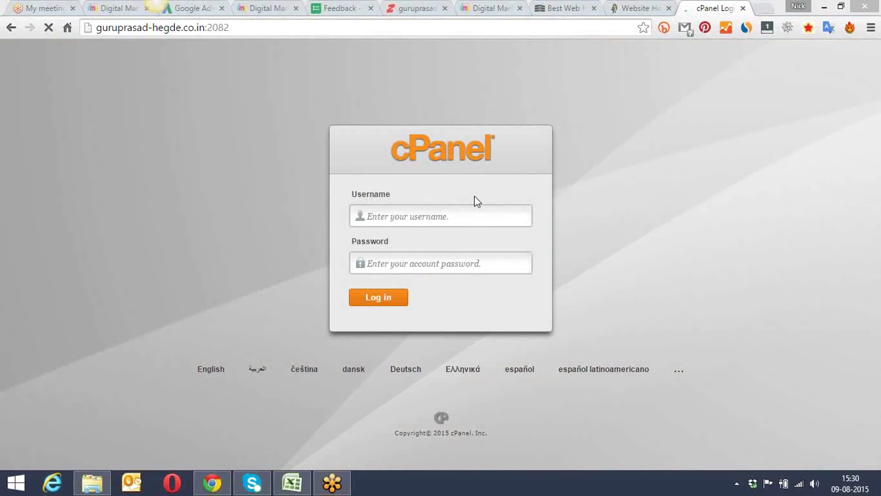
click(421, 215)
key(Tab)
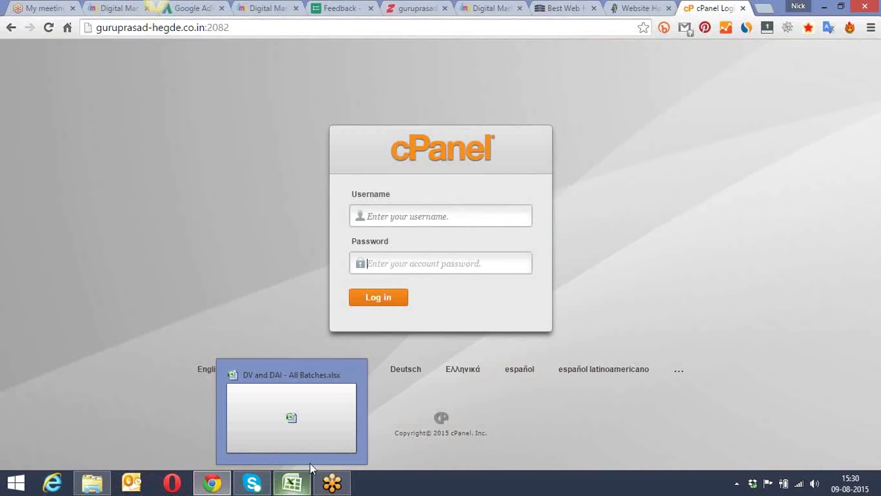
Step: Open Site admin details.gsheet from the Google Drive Cpanel folder in File Explorer
click(92, 484)
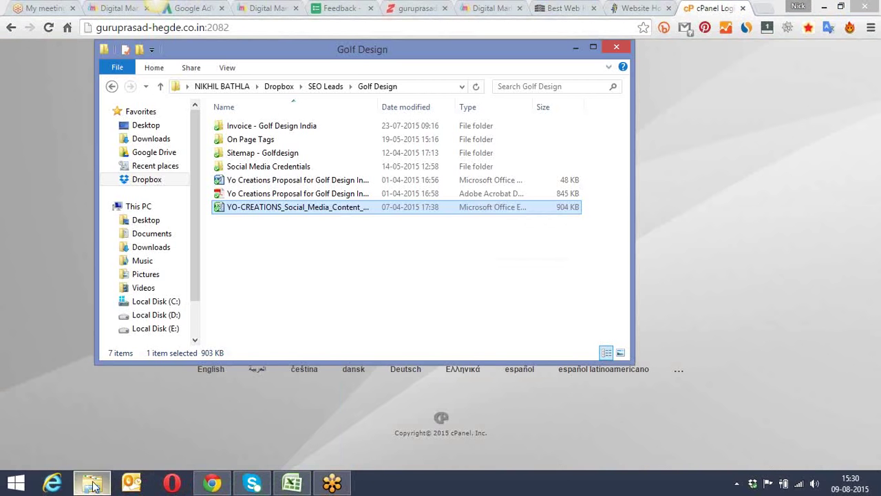
click(165, 153)
click(273, 142)
double_click(273, 142)
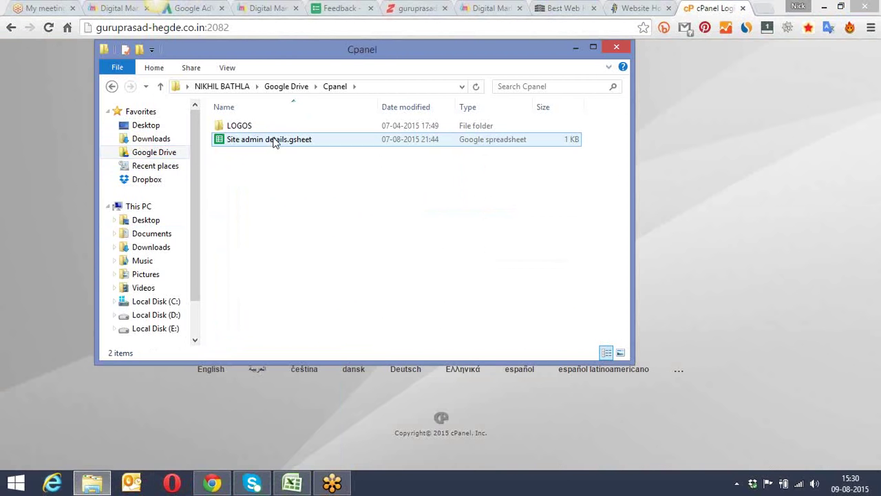
double_click(277, 139)
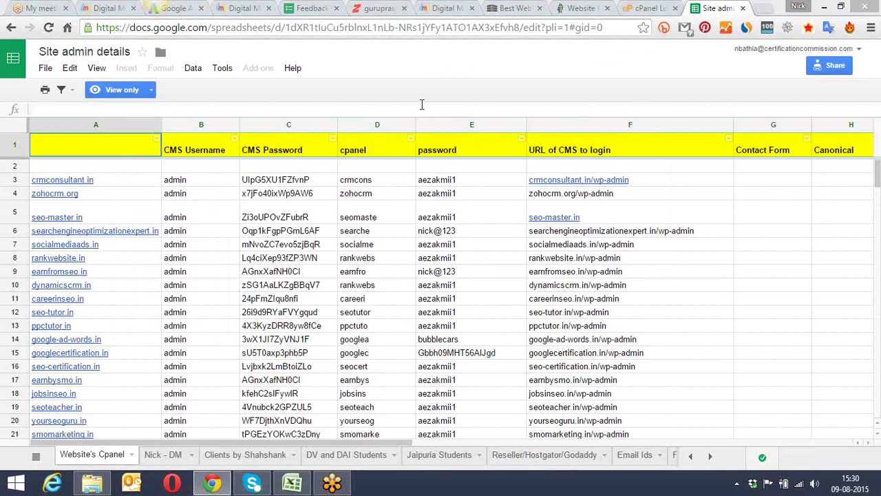
Step: Look up the site's cPanel username in the sheet and enter it on the login page
click(389, 261)
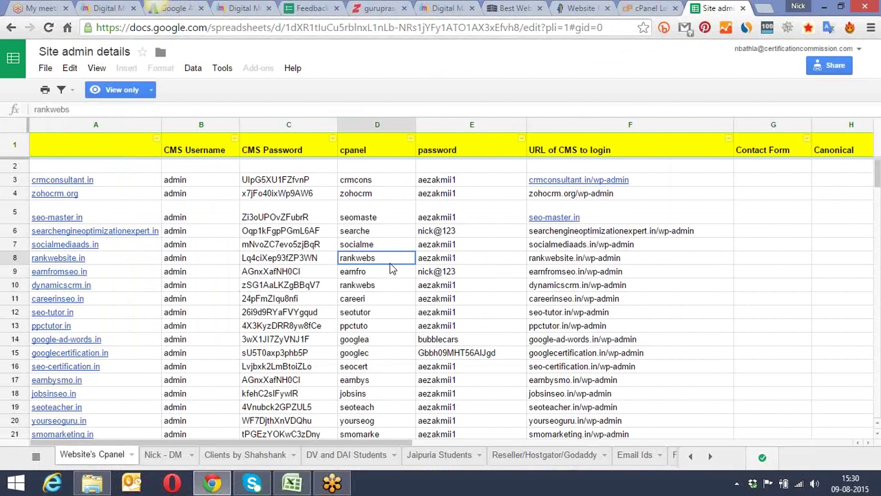
scroll(390, 269, down, 20)
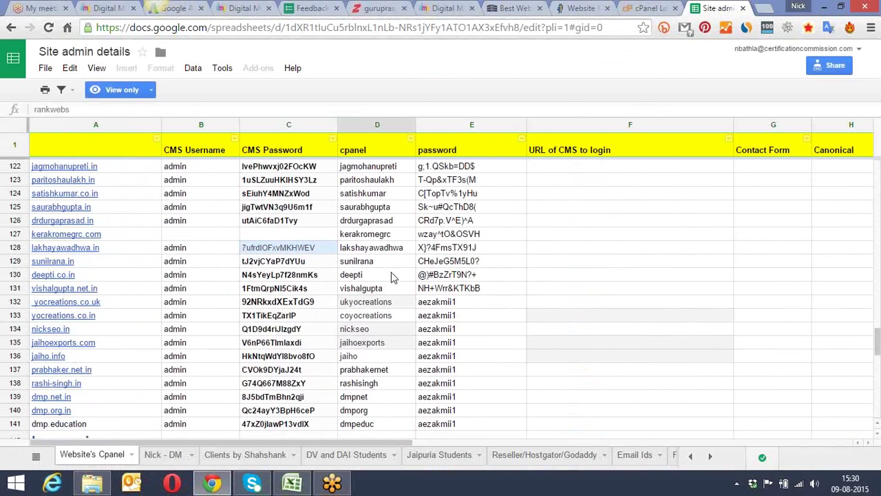
scroll(391, 275, down, 9)
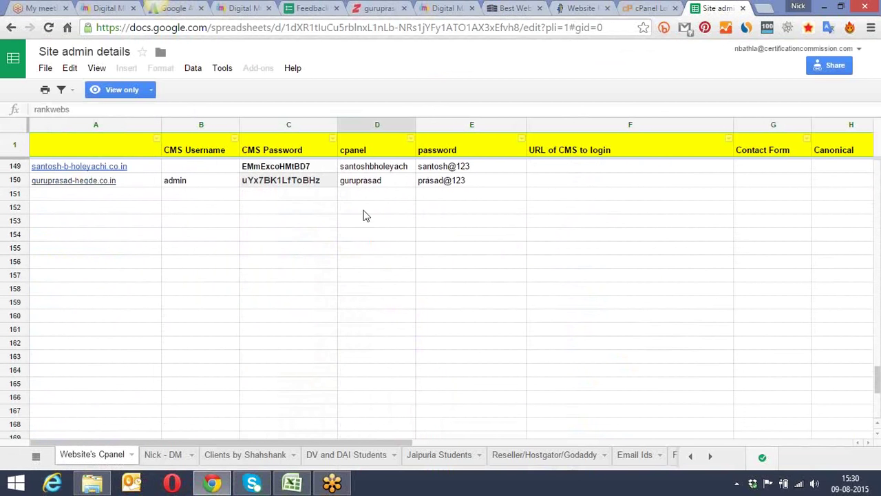
scroll(406, 198, down, 7)
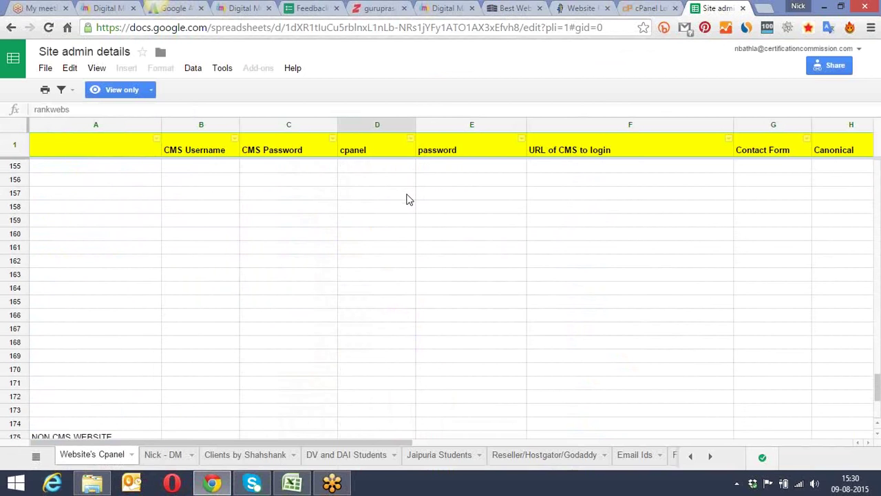
key(ctrl+shift+Tab)
click(416, 217)
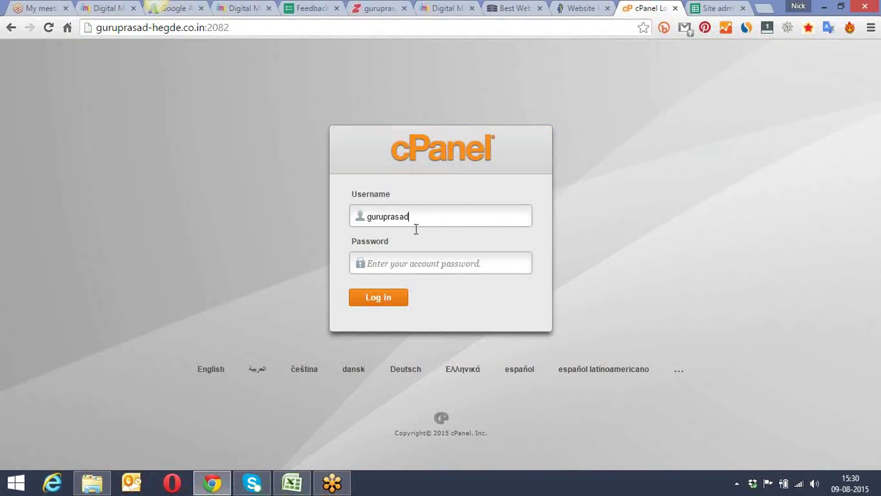
Step: Enter the account password, log in to cPanel, and save the password in Chrome
click(412, 265)
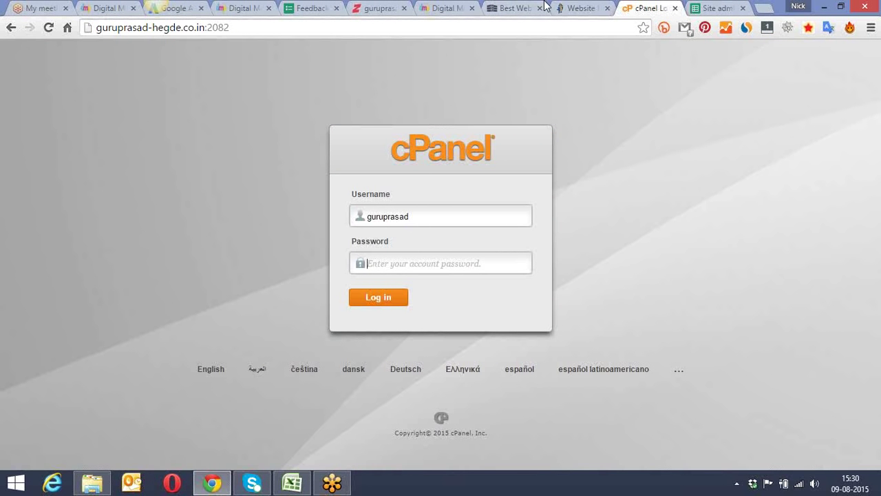
text(••)
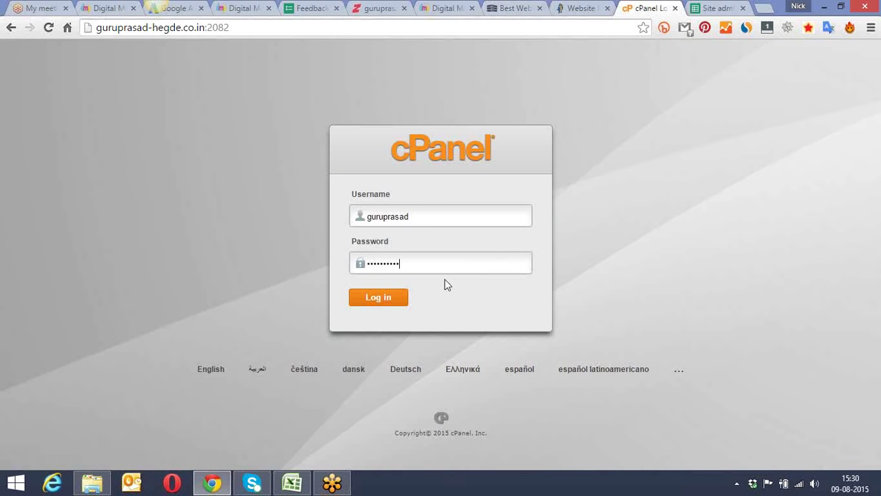
click(392, 297)
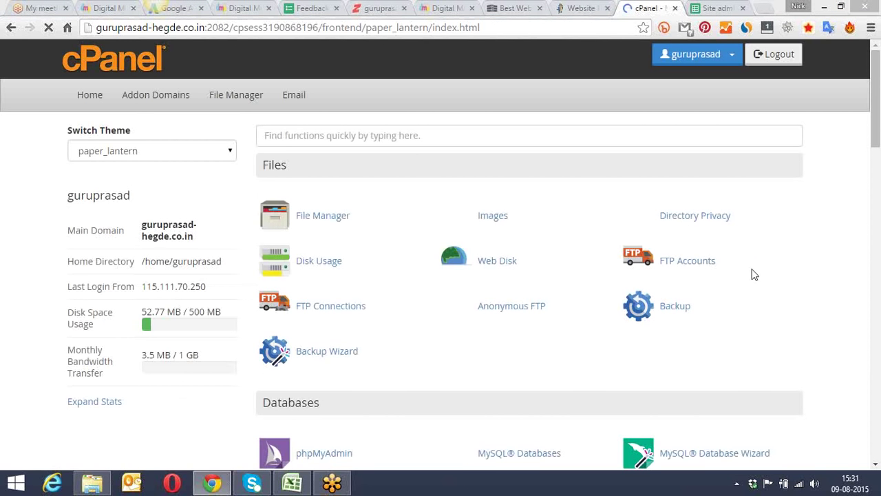
click(544, 103)
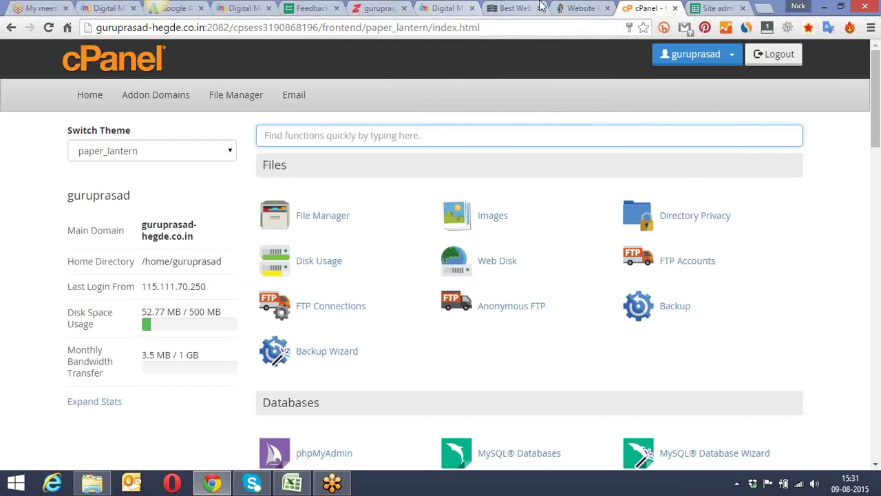
click(503, 8)
click(430, 7)
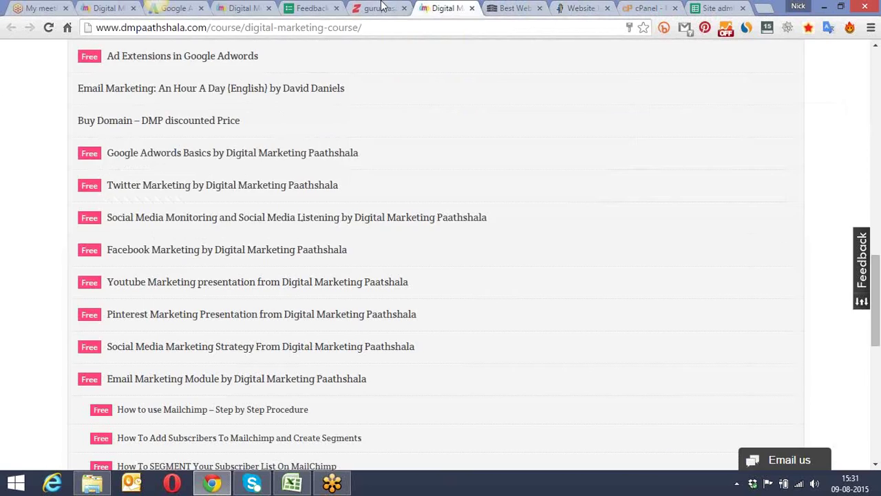
Step: Confirm Name Server 1 is ns1.internethostingpackages.com in Crazy Domains, then return to the cPanel dashboard
click(382, 7)
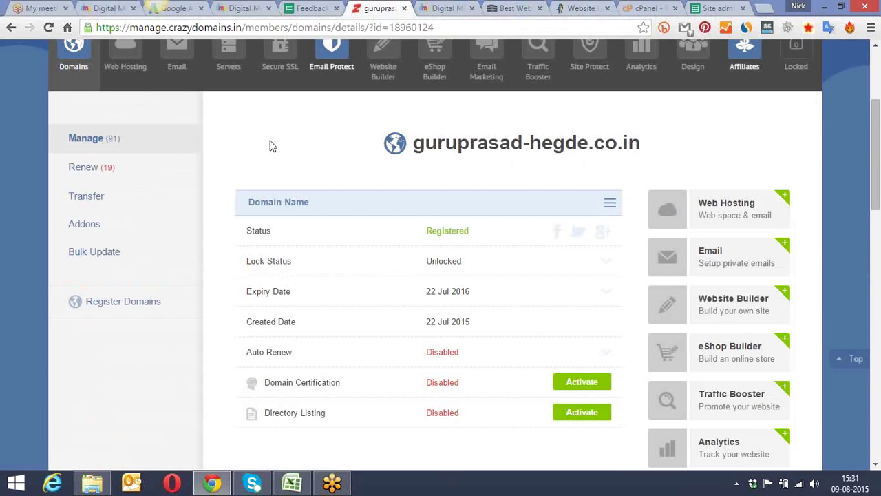
scroll(272, 143, up, 3)
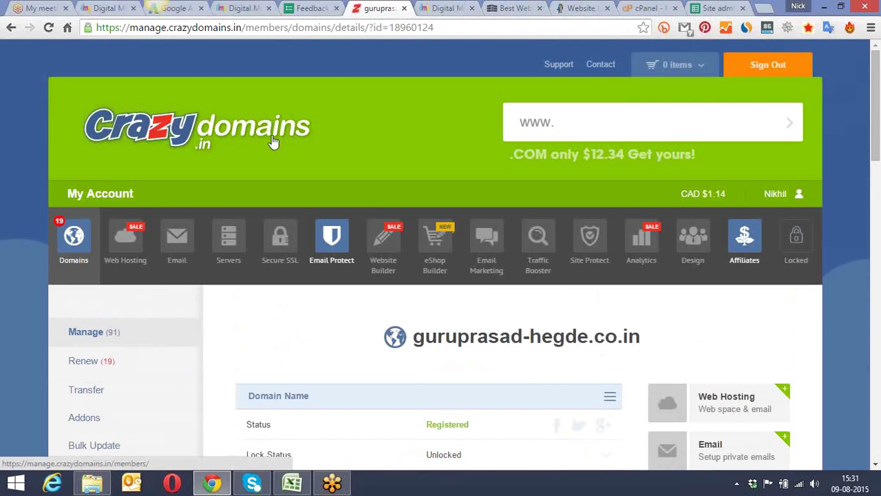
scroll(275, 141, down, 2)
scroll(276, 142, down, 6)
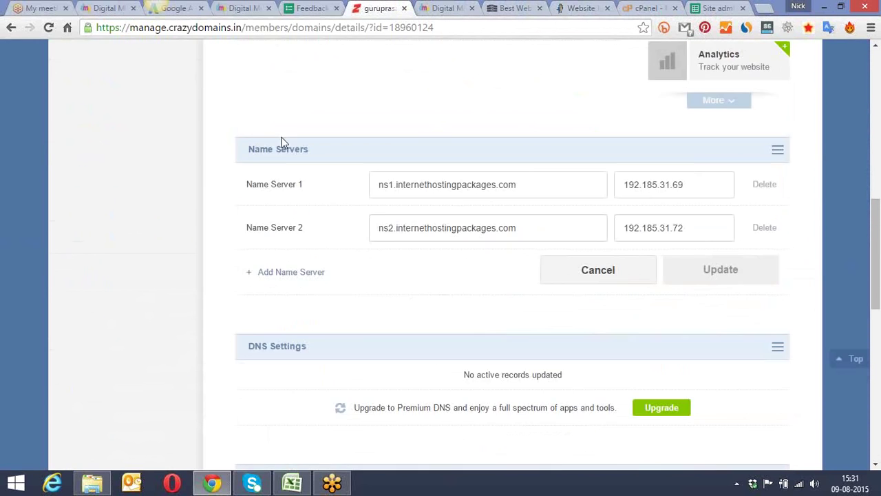
drag(524, 183, 378, 183)
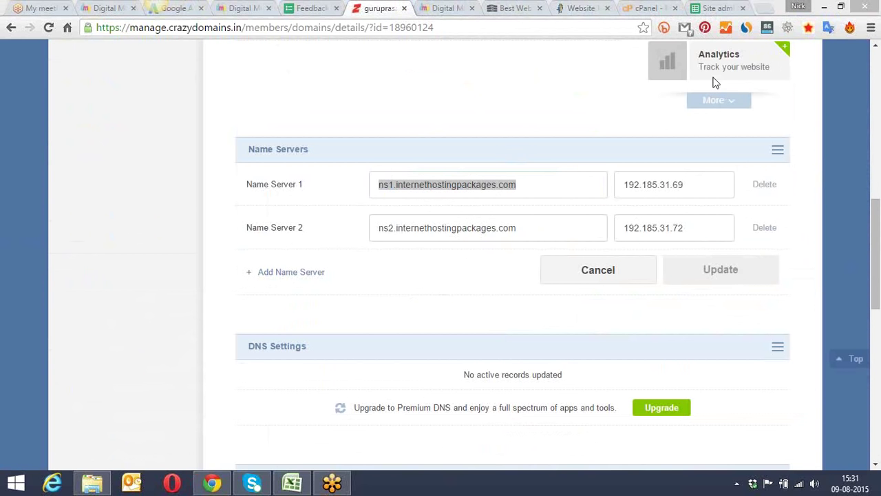
click(396, 318)
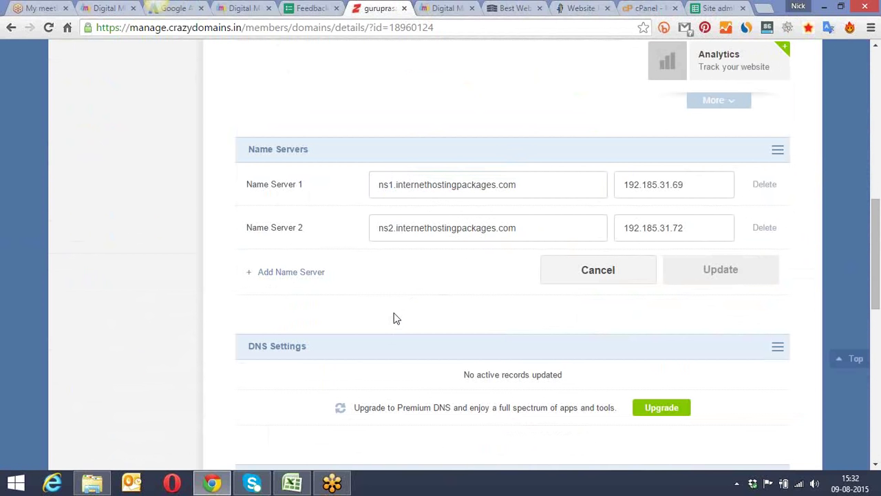
click(649, 8)
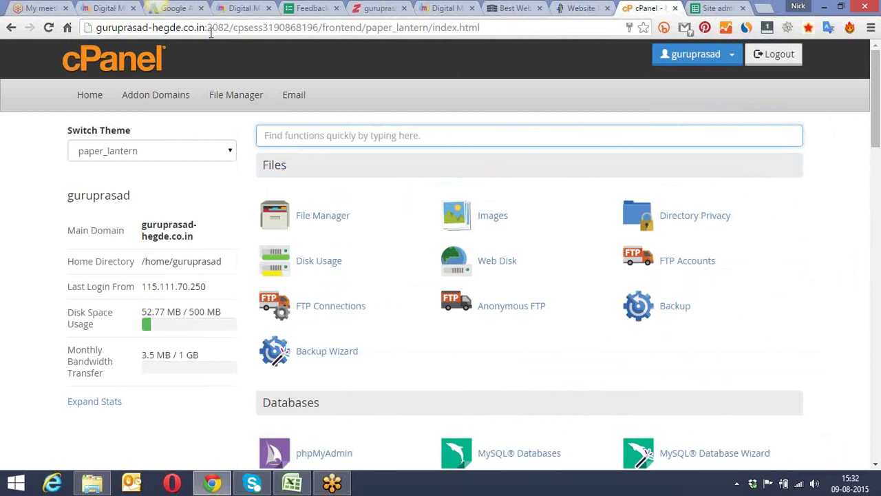
drag(199, 28, 506, 30)
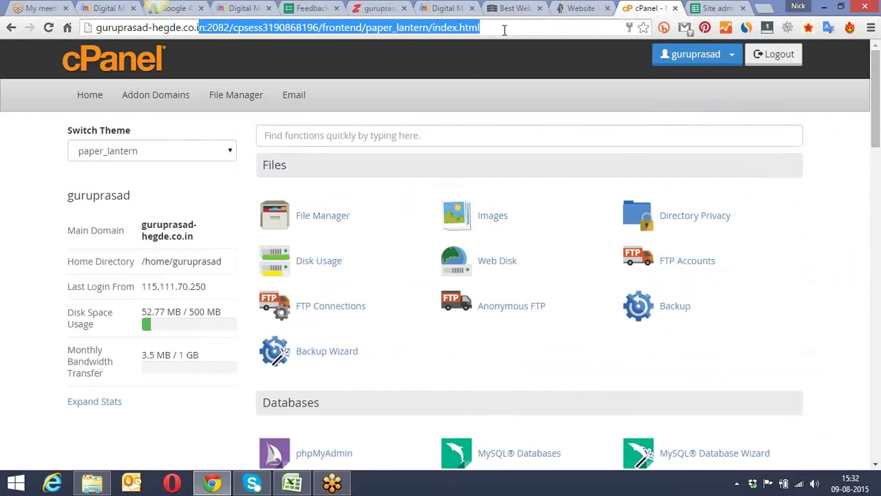
click(486, 94)
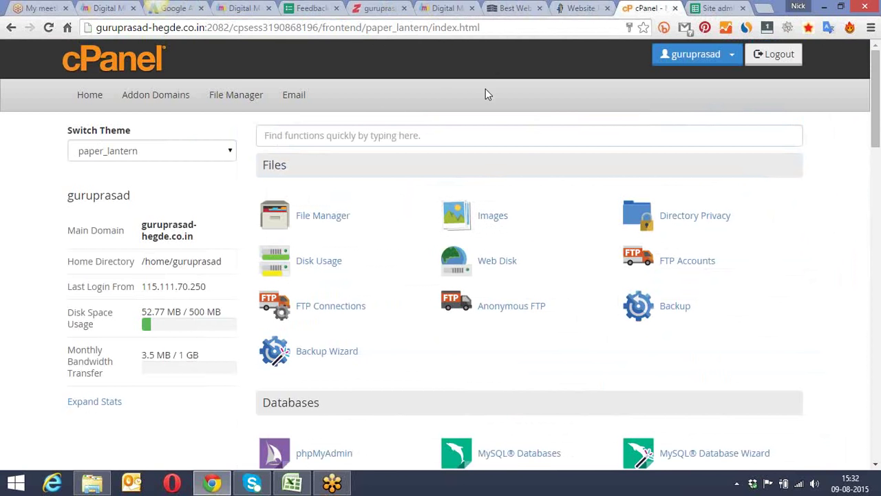
scroll(485, 88, down, 2)
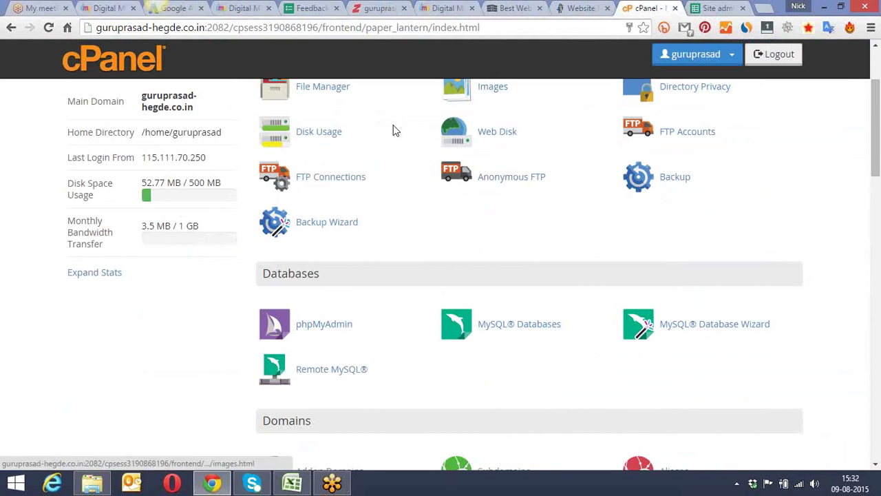
scroll(383, 131, down, 7)
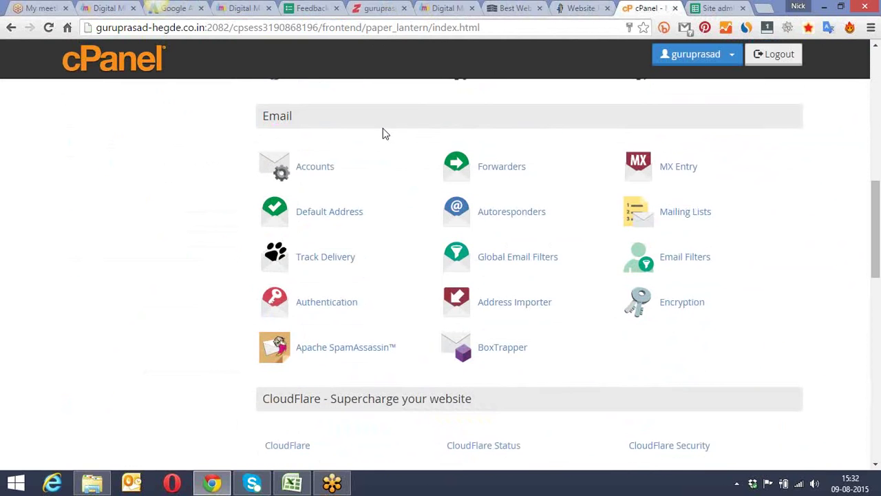
scroll(383, 129, down, 7)
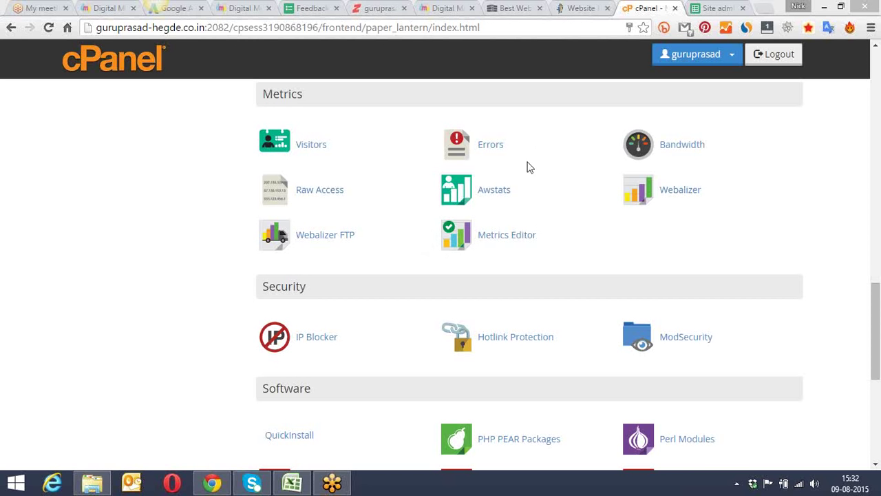
drag(879, 275, 880, 333)
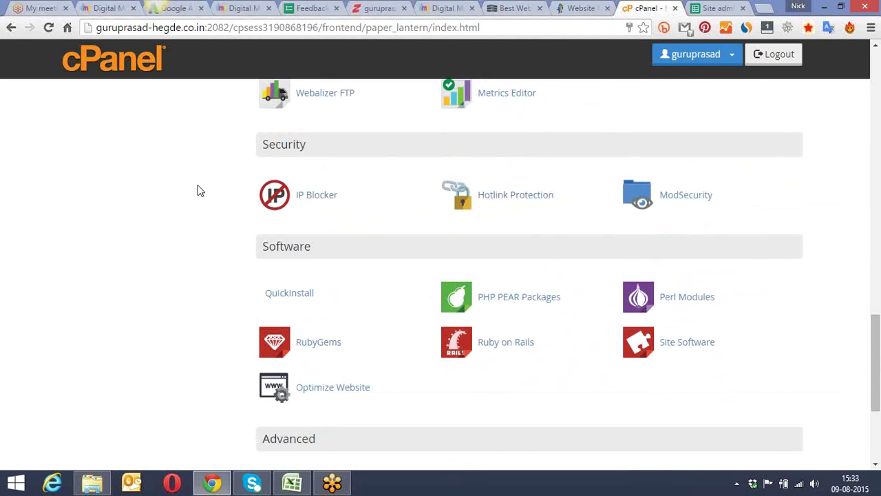
scroll(199, 191, up, 1)
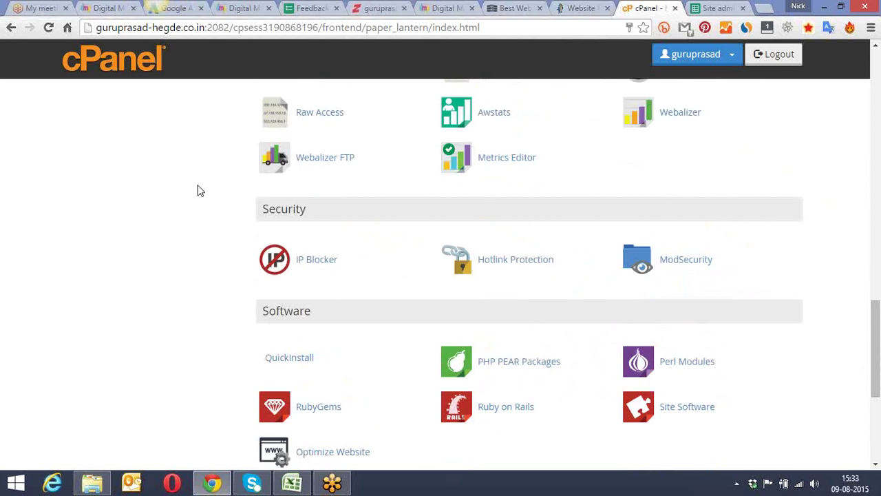
scroll(200, 191, up, 20)
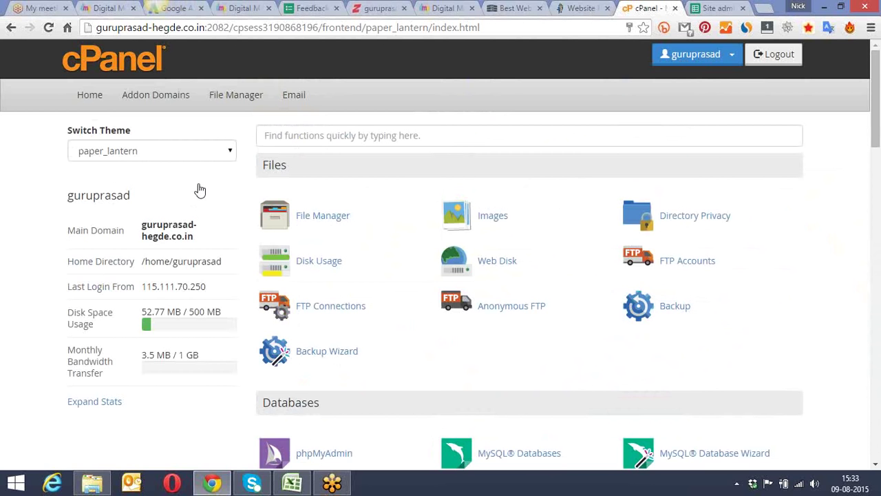
Step: Scroll down to the Software section and open QuickInstall
scroll(231, 186, down, 1)
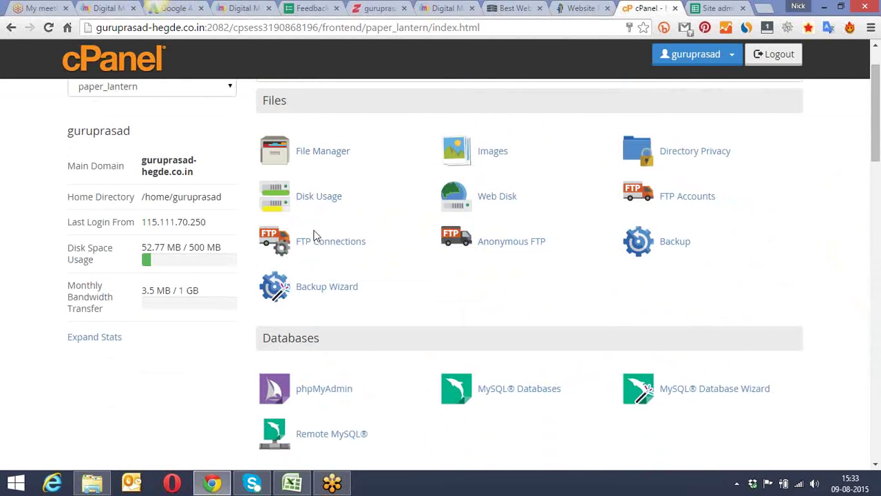
scroll(299, 172, down, 5)
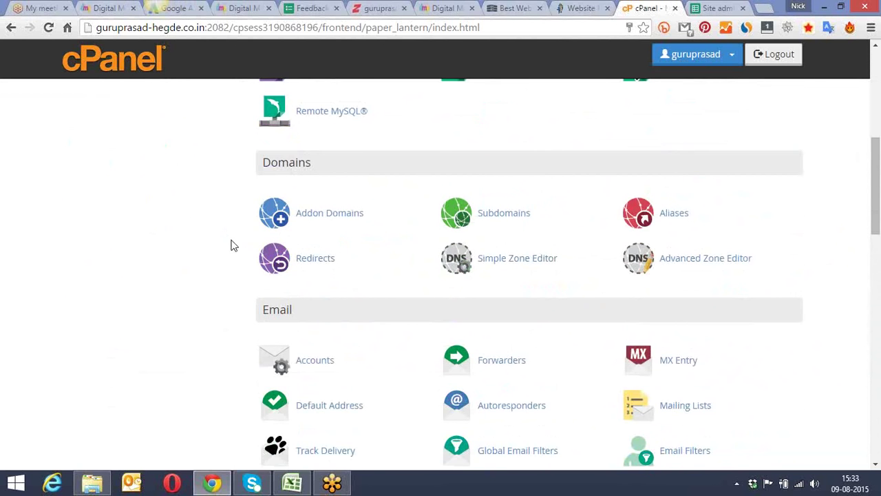
scroll(230, 246, down, 3)
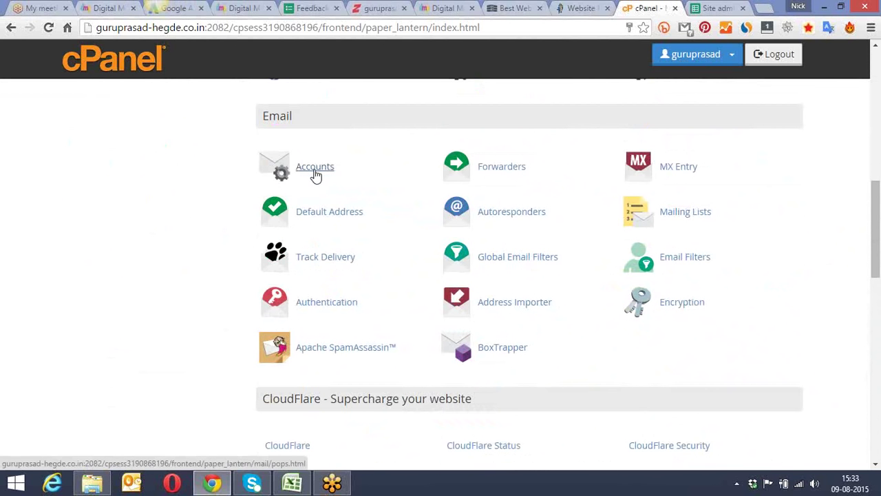
scroll(314, 172, down, 6)
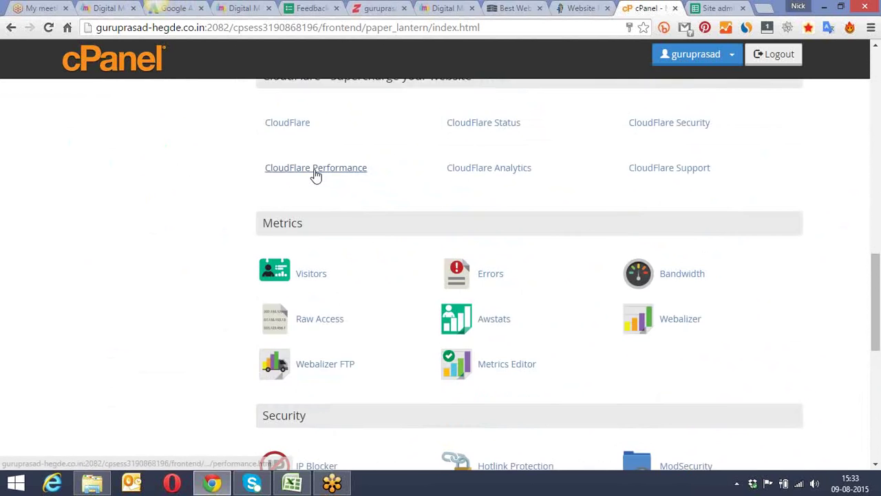
scroll(314, 171, down, 1)
scroll(315, 174, down, 1)
scroll(314, 173, down, 3)
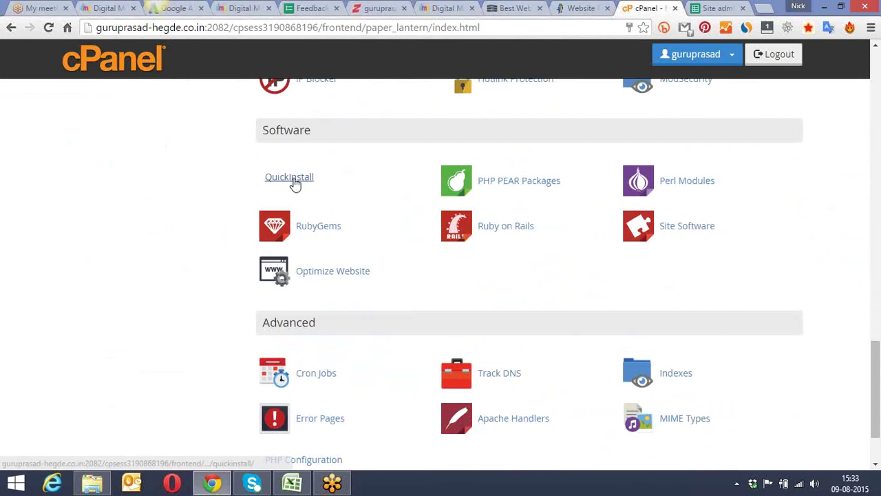
click(290, 179)
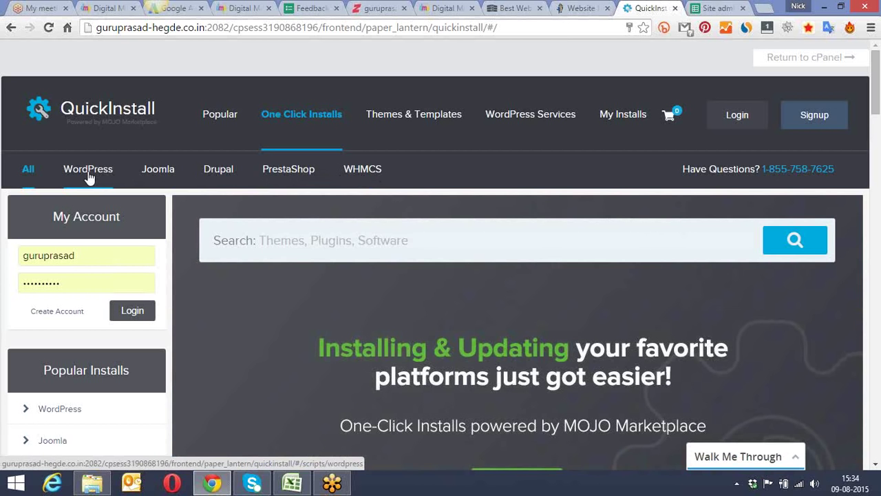
Step: Show QuickInstall's WordPress 4.2.2 page and review its Free and Premium Options
click(88, 178)
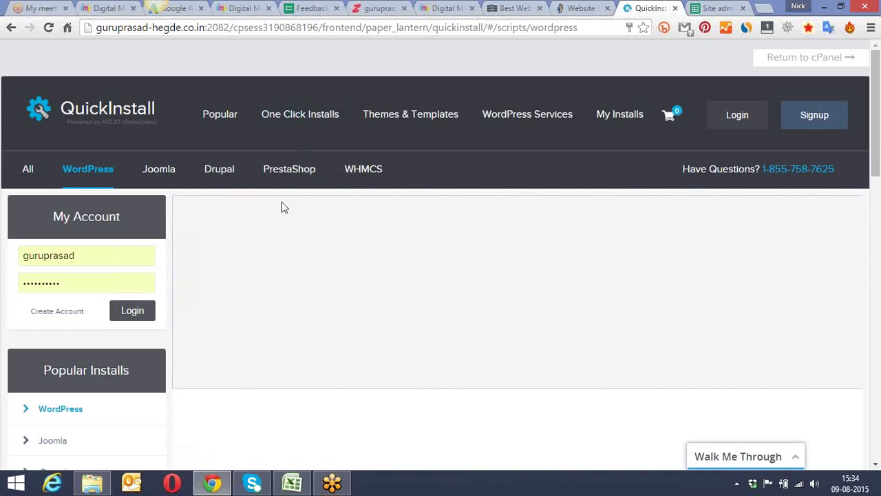
scroll(284, 203, down, 5)
scroll(286, 203, down, 1)
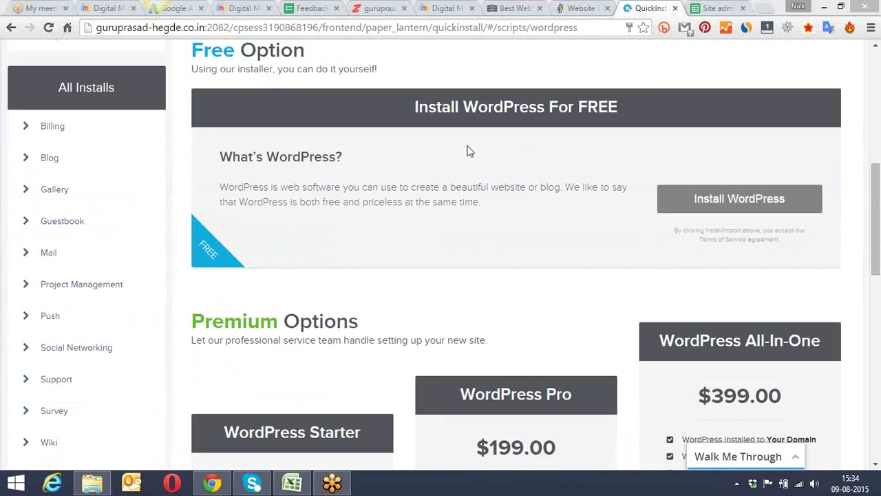
click(878, 165)
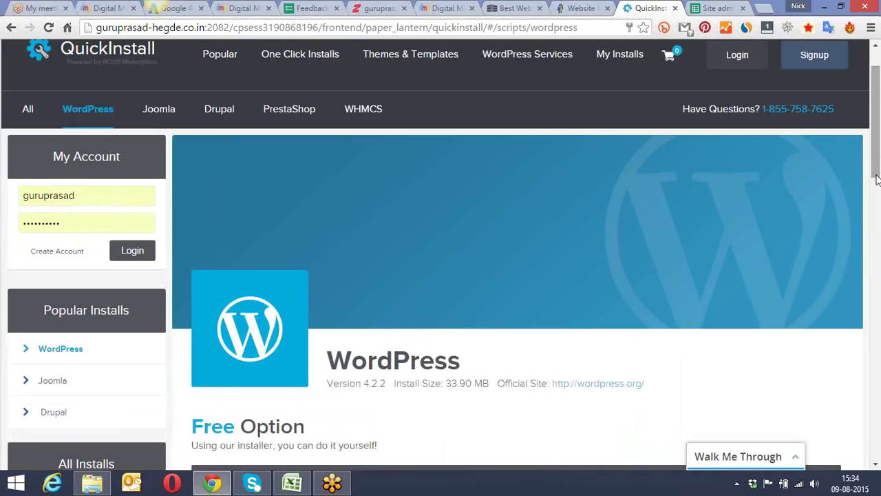
drag(877, 155, 878, 266)
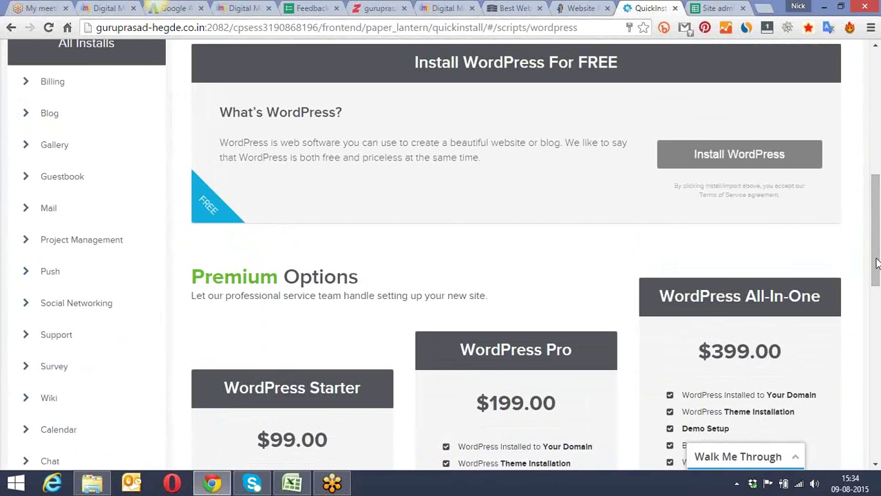
Step: Scroll back to the top and return to the Site admin details spreadsheet
drag(99, 30, 185, 30)
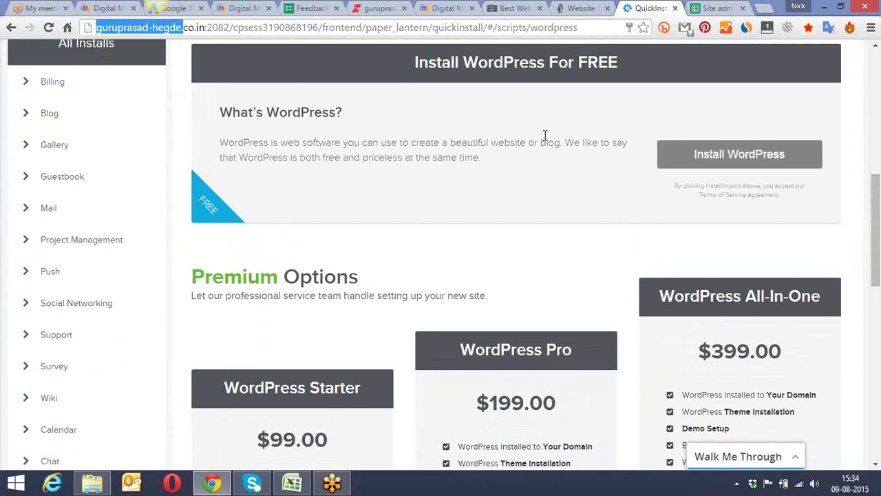
click(877, 205)
drag(877, 206, 850, 57)
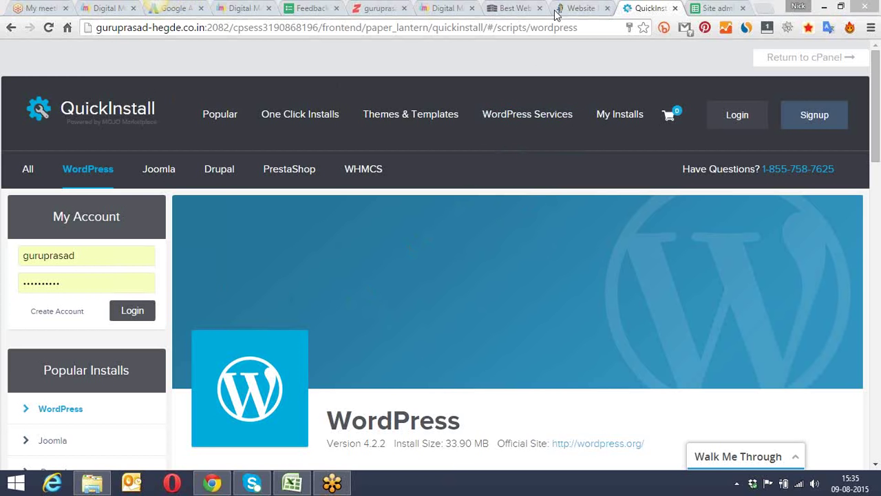
click(709, 8)
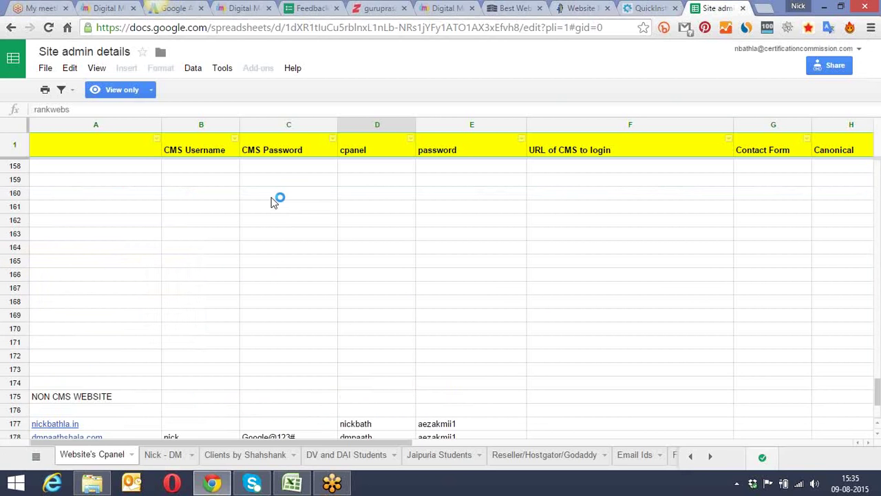
scroll(272, 209, up, 4)
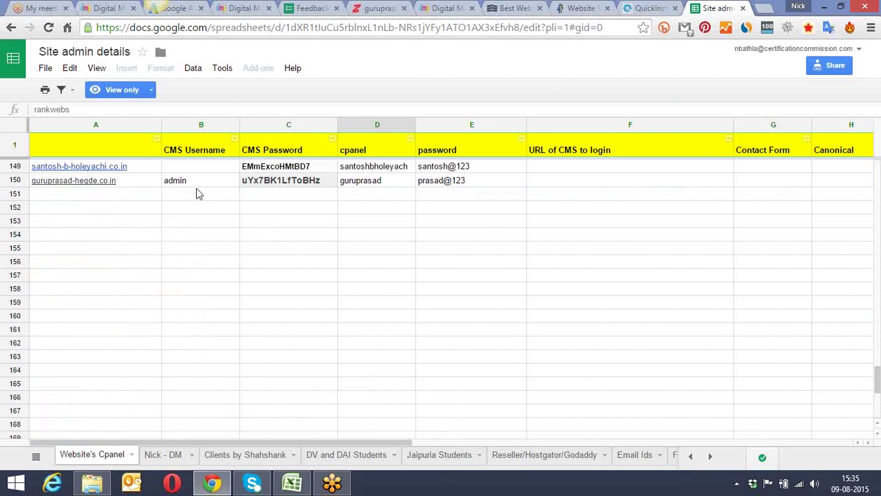
click(276, 184)
double_click(103, 109)
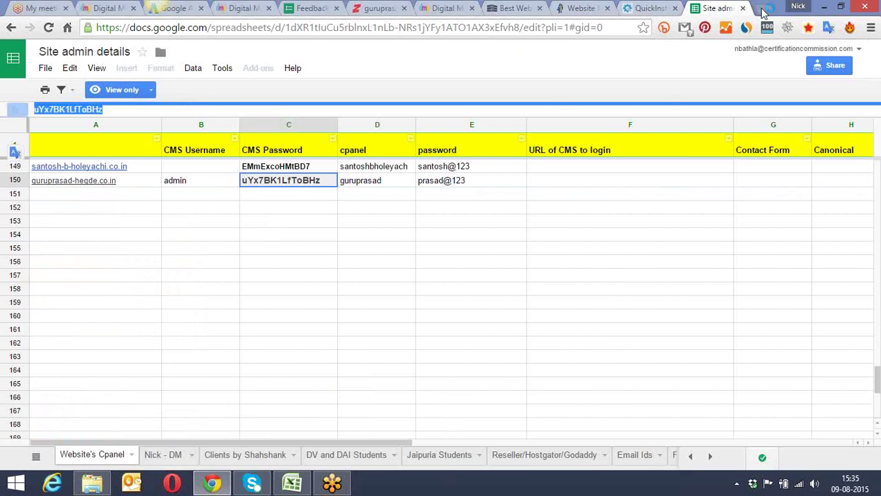
click(763, 8)
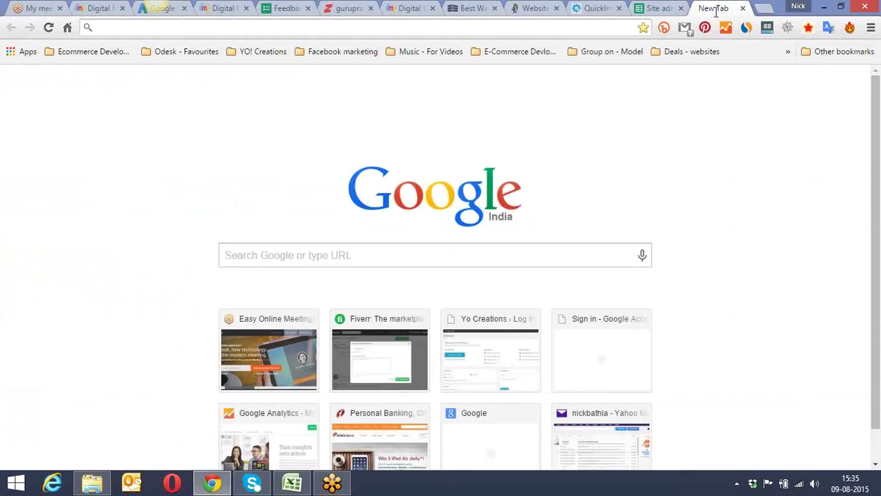
text(gur)
key(Down)
key(Return)
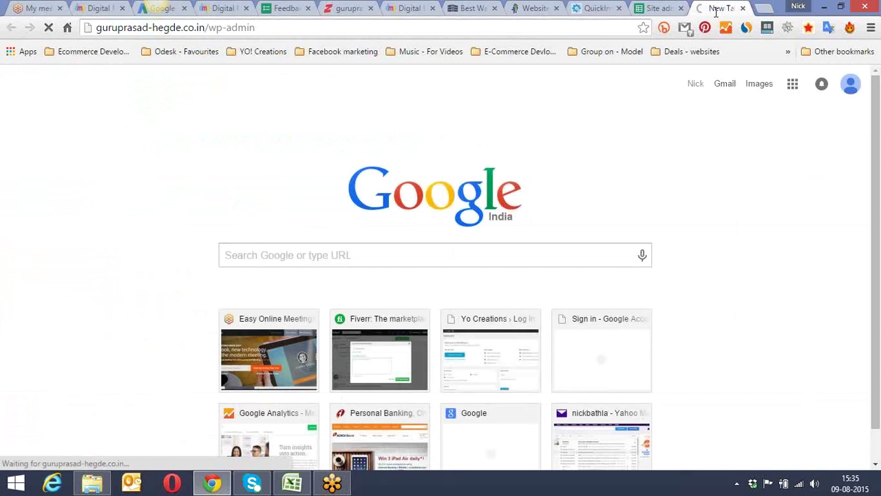
click(597, 8)
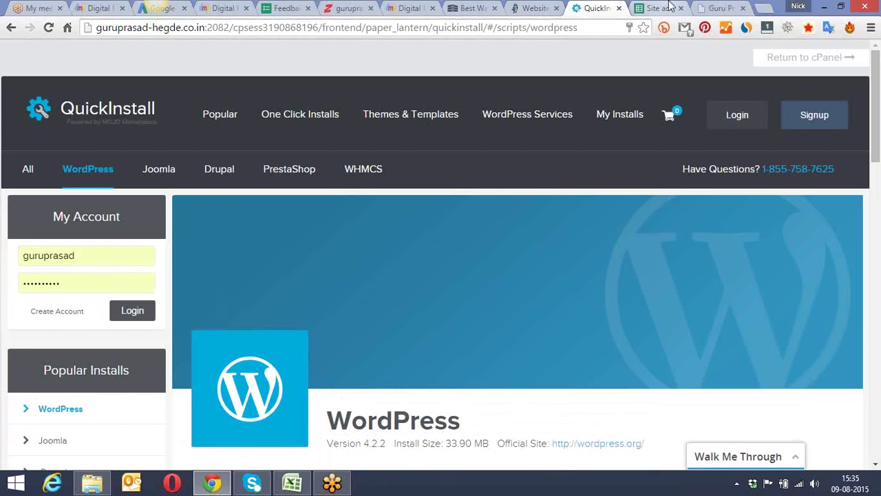
drag(697, 5, 648, 7)
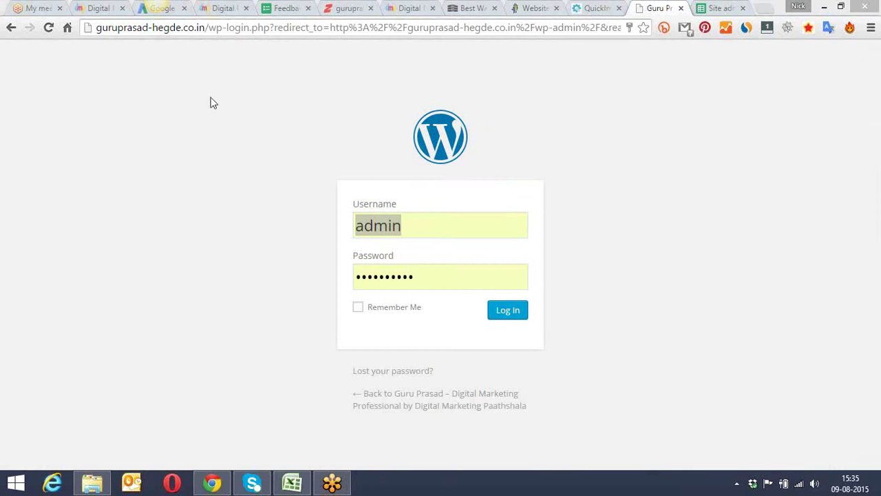
drag(209, 26, 488, 26)
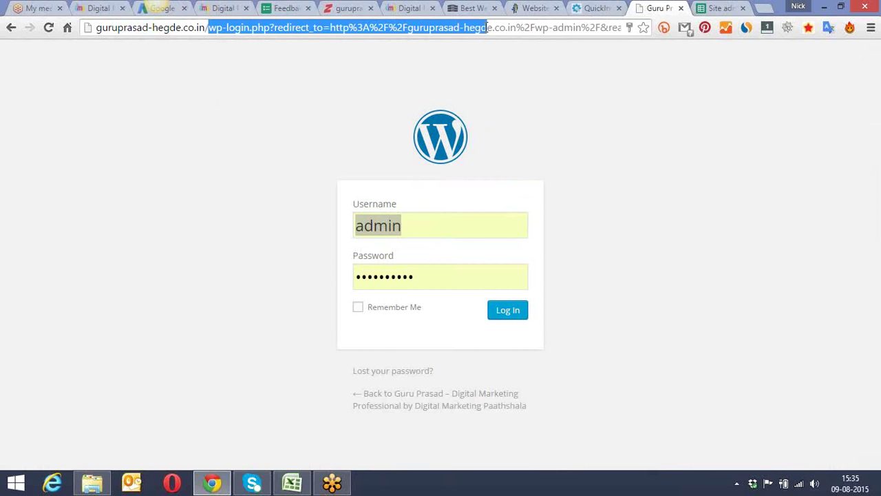
Step: Log in as admin, re-entering the correct password after the first attempt is rejected
click(225, 55)
click(398, 226)
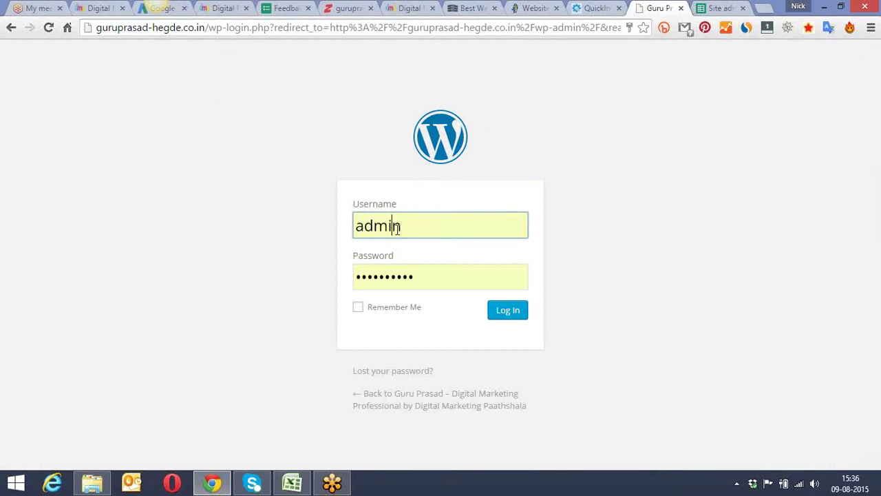
click(429, 276)
click(502, 313)
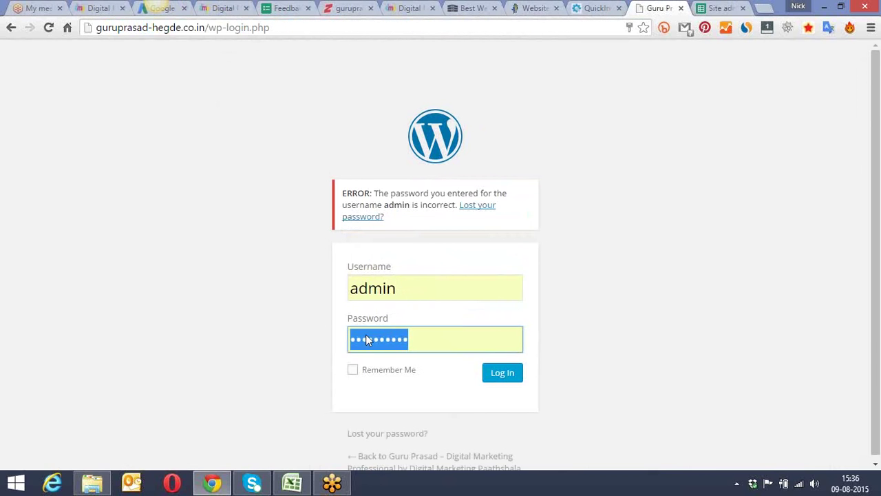
click(446, 341)
key(ctrl+a)
text(•••••••••••••••)
key(Return)
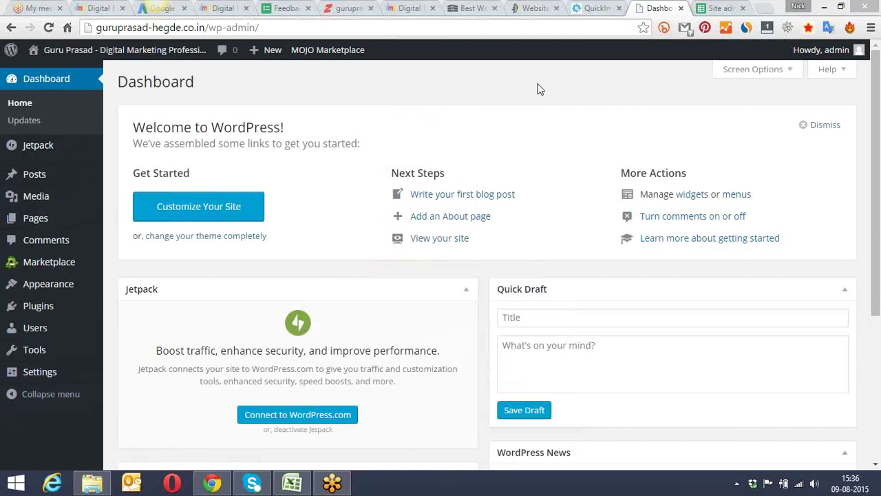
mouse_move(89, 59)
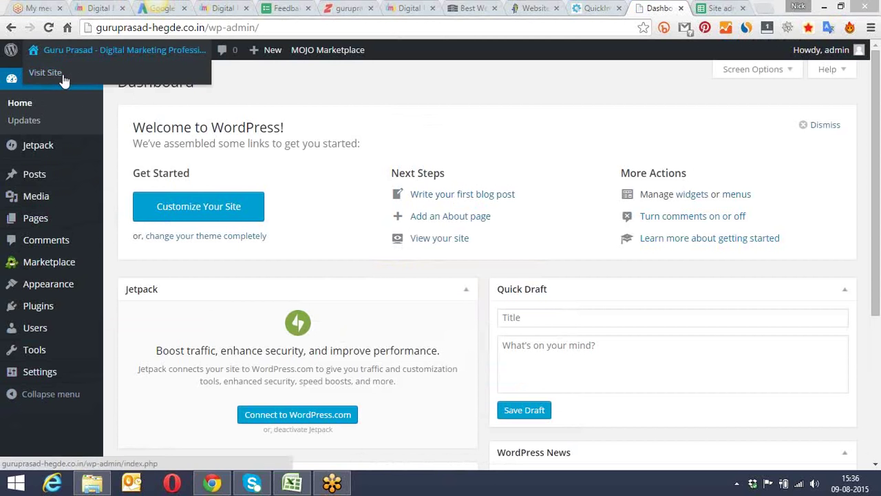
click(299, 82)
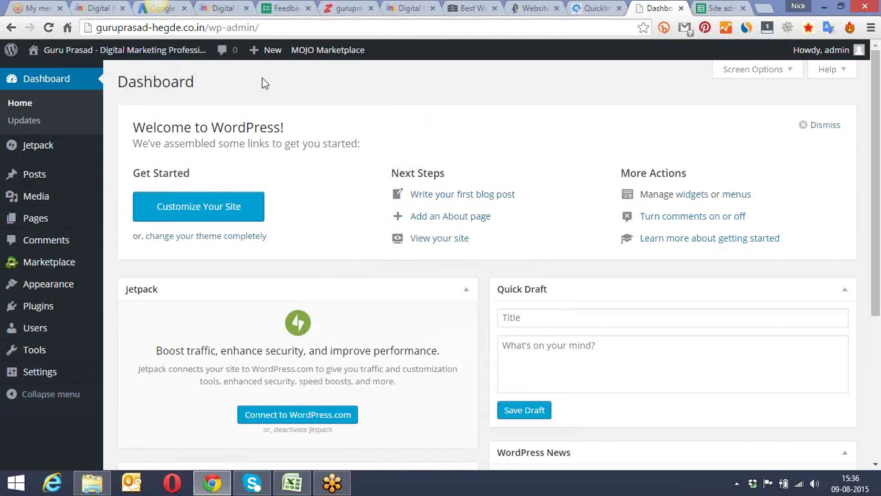
scroll(239, 79, down, 2)
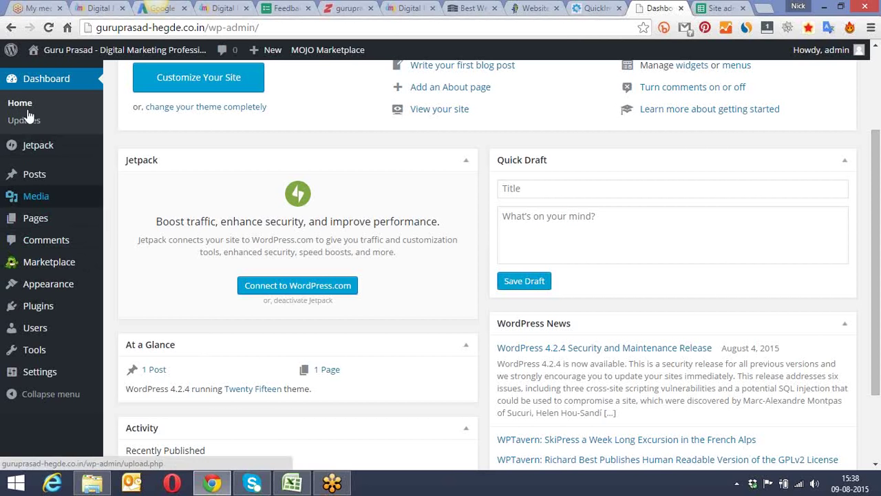
mouse_move(53, 283)
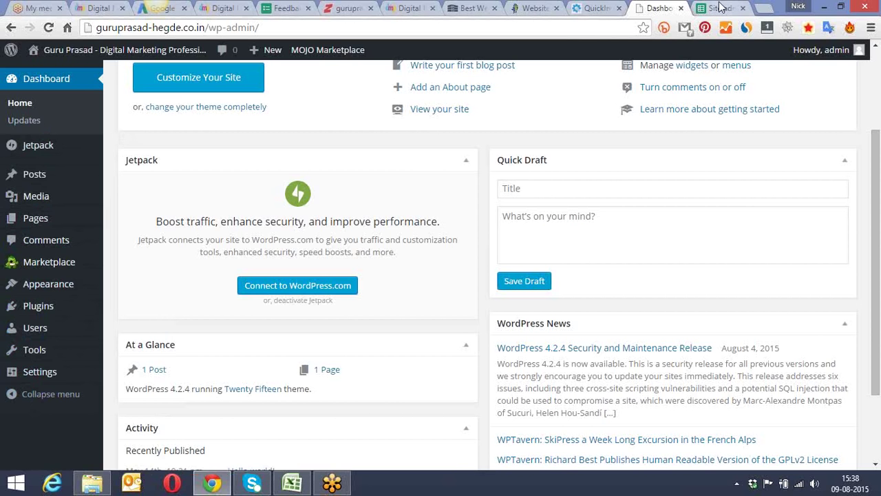
drag(714, 8, 475, 8)
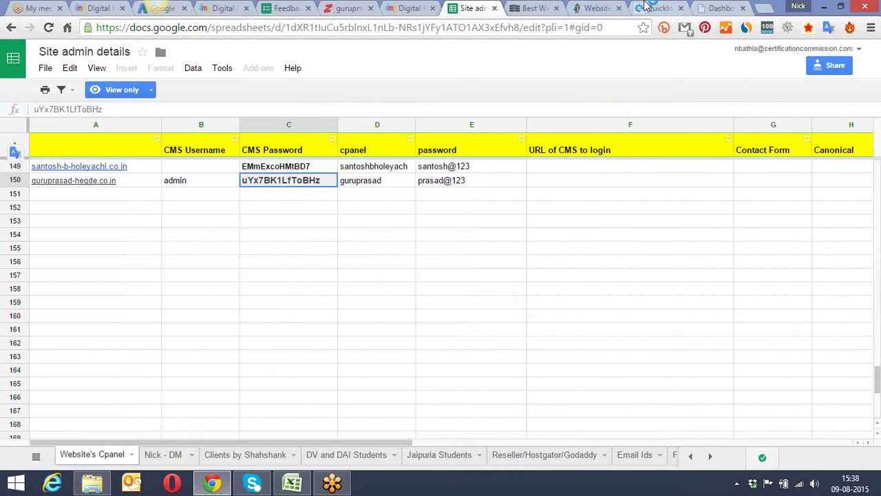
click(660, 8)
click(723, 8)
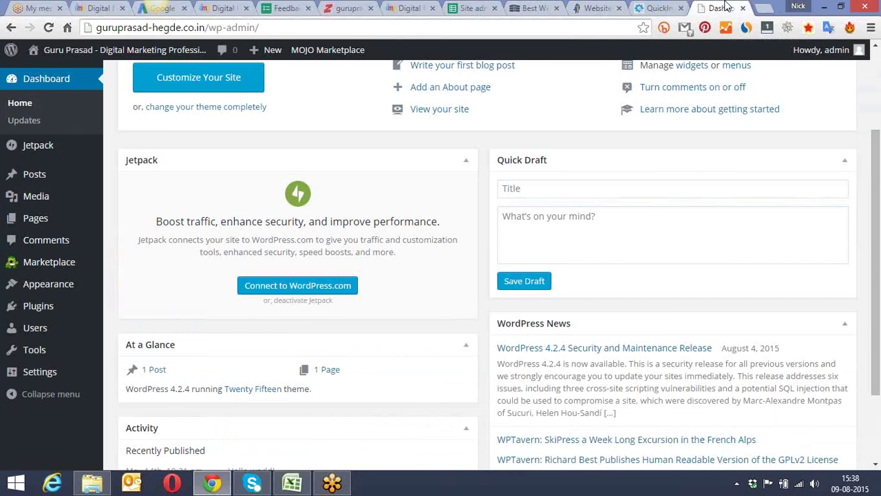
click(660, 9)
click(502, 30)
text(gu)
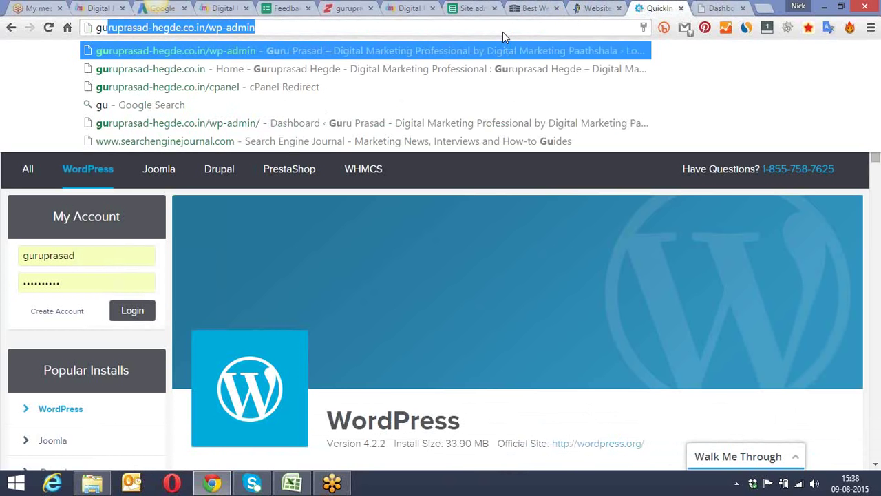
key(End)
key(BackSpace)
key(BackSpace)
key(BackSpace)
key(BackSpace)
key(BackSpace)
key(BackSpace)
key(BackSpace)
key(BackSpace)
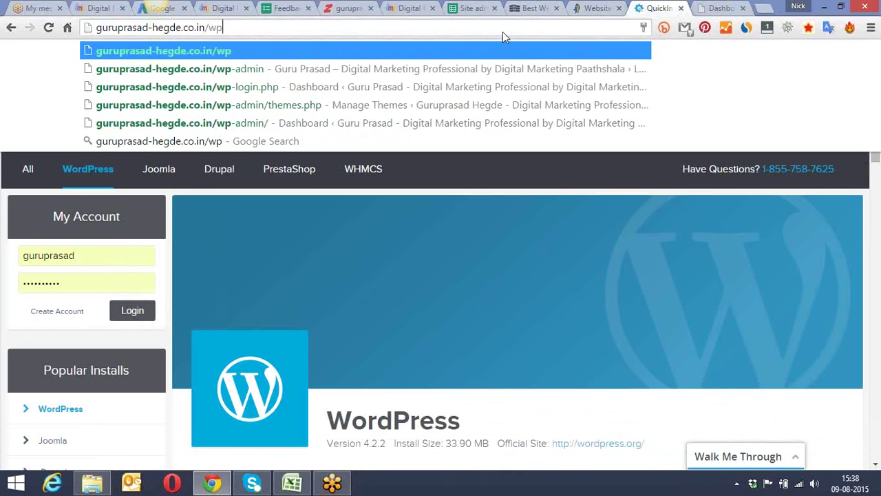
key(Return)
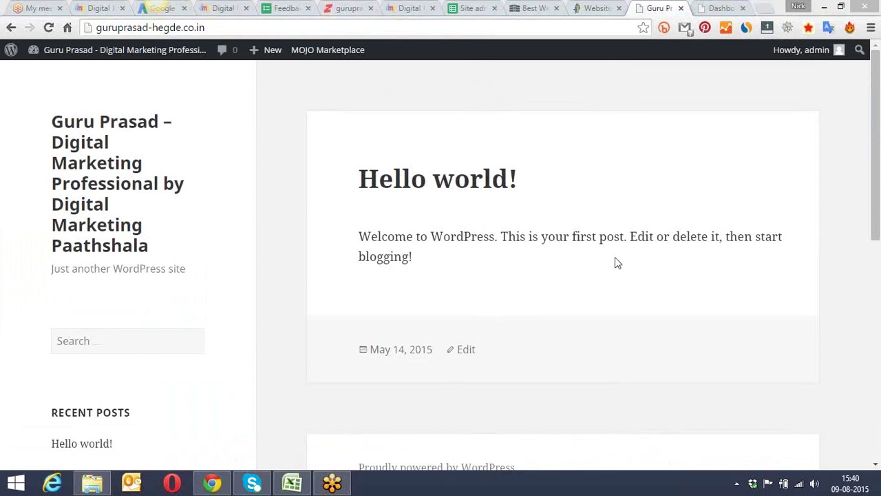
click(587, 6)
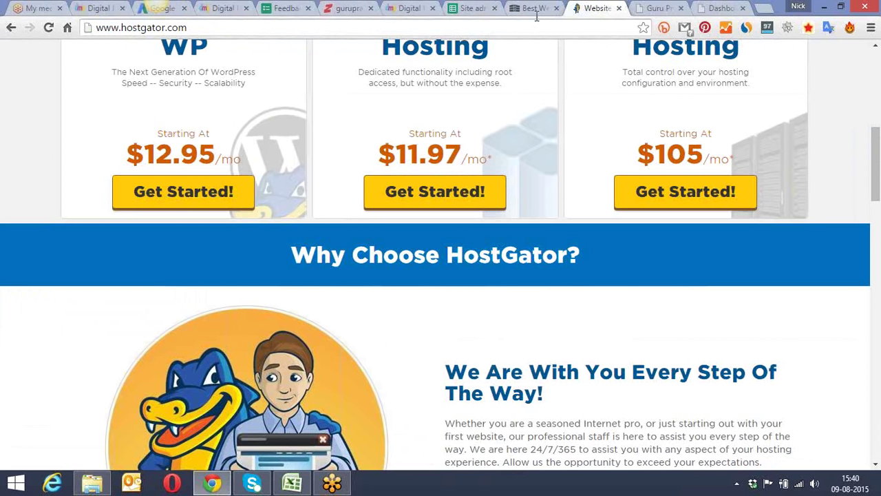
scroll(876, 169, up, 2)
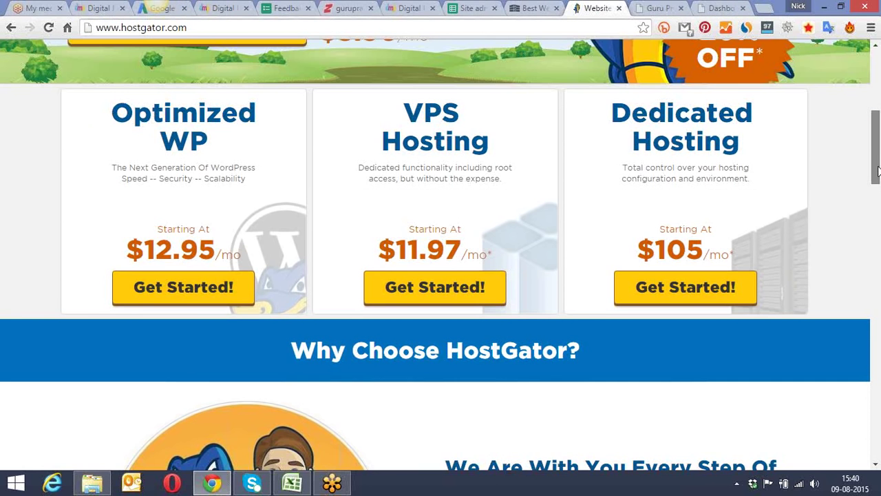
scroll(876, 151, up, 2)
drag(875, 128, 834, 212)
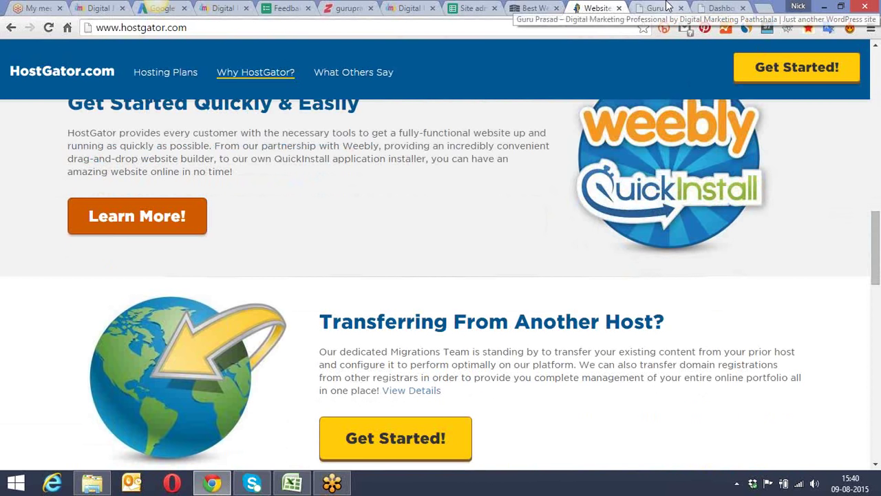
click(658, 7)
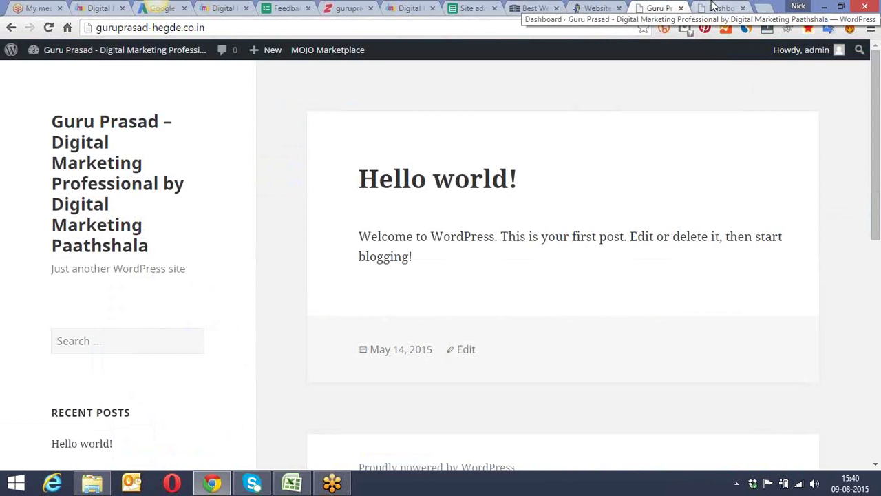
click(722, 7)
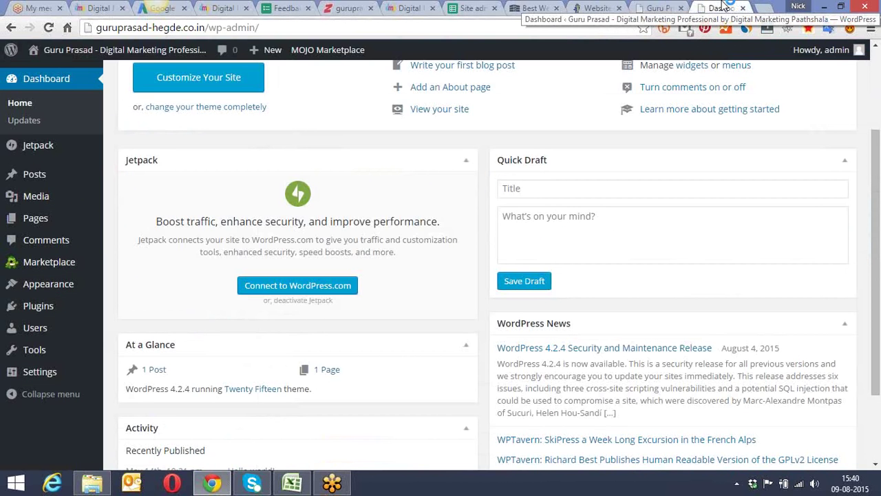
click(658, 8)
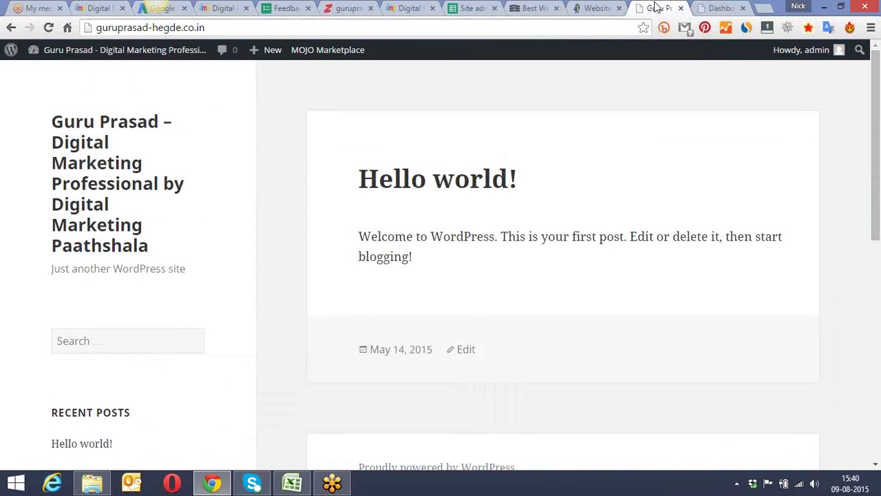
click(764, 8)
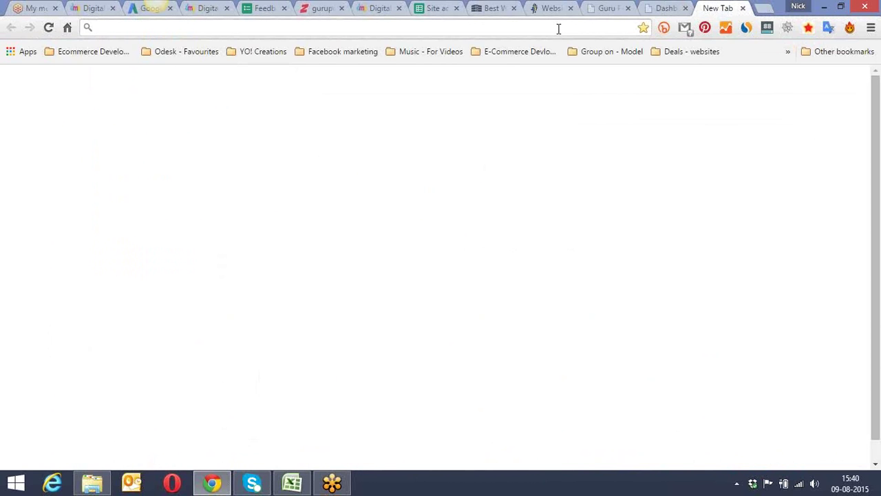
text(santo)
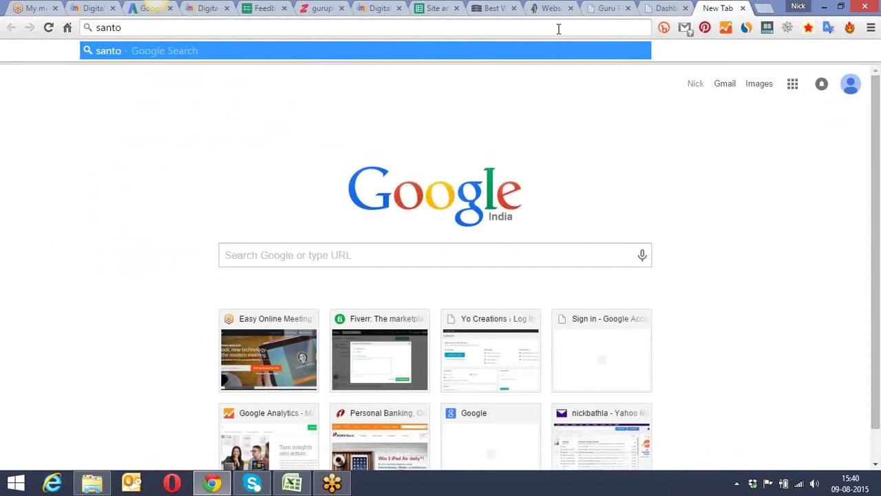
text(shb)
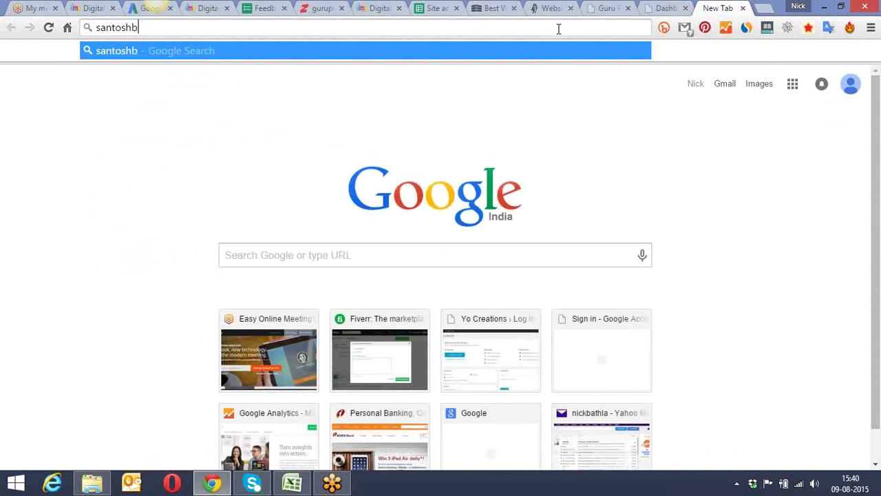
key(BackSpace)
key(BackSpace)
key(BackSpace)
key(BackSpace)
key(BackSpace)
key(BackSpace)
key(BackSpace)
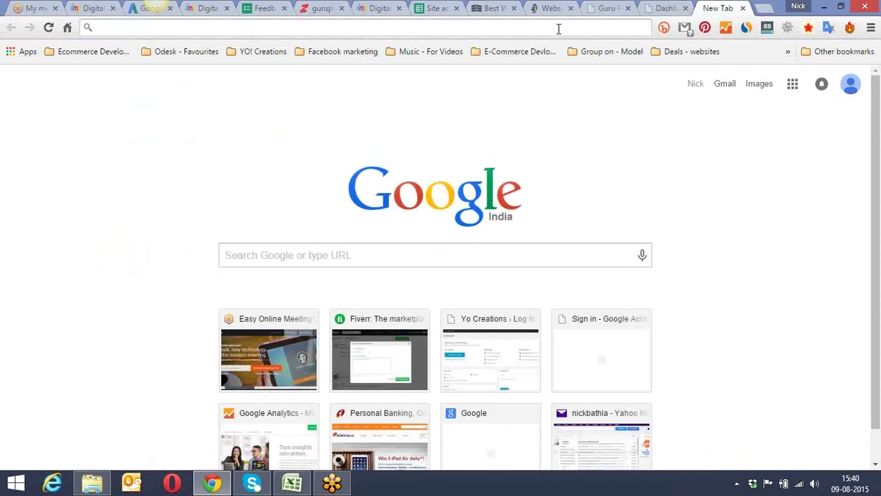
click(437, 8)
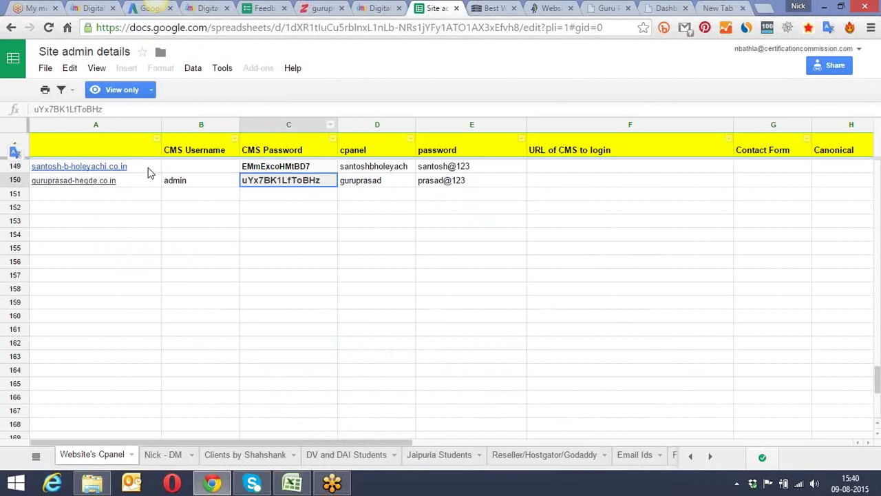
click(96, 170)
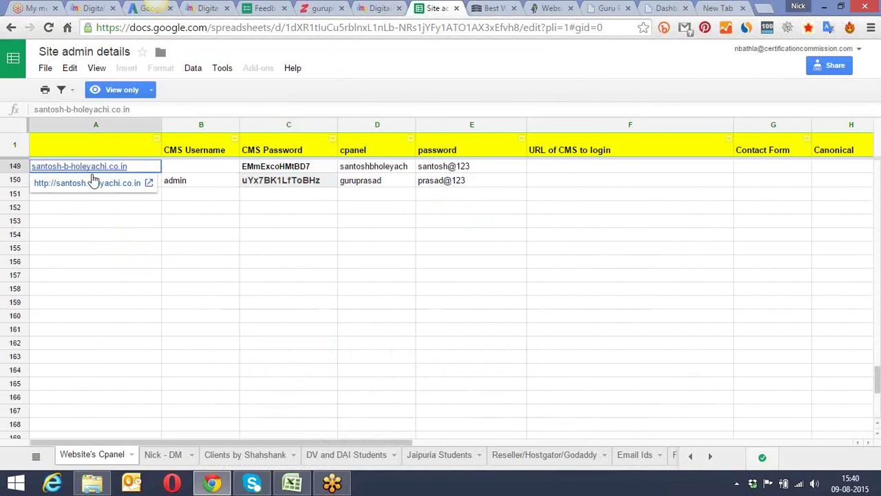
click(74, 184)
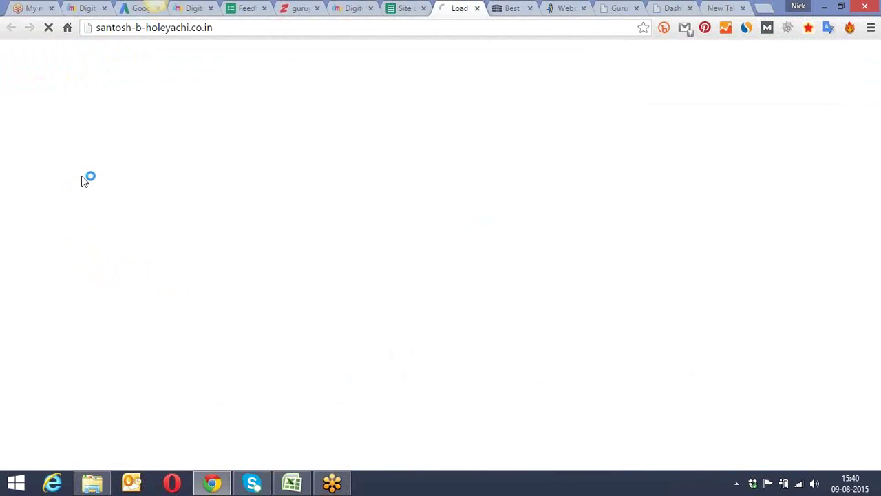
click(380, 35)
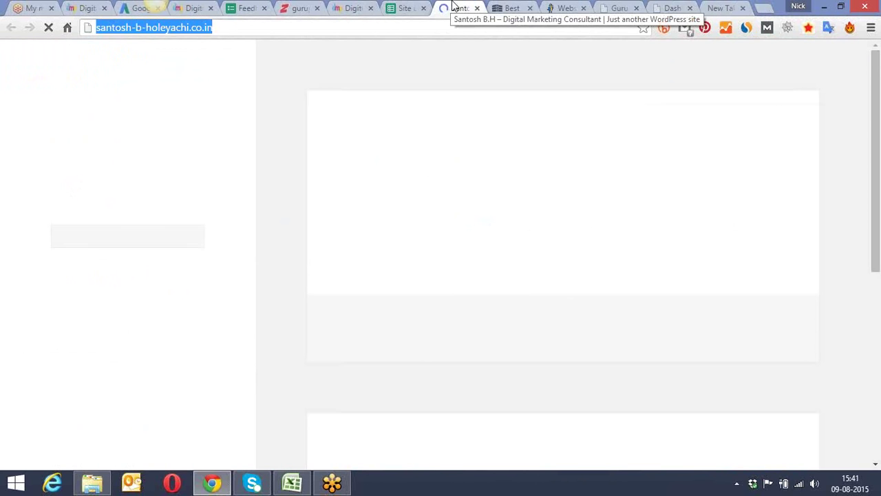
drag(451, 6, 668, 7)
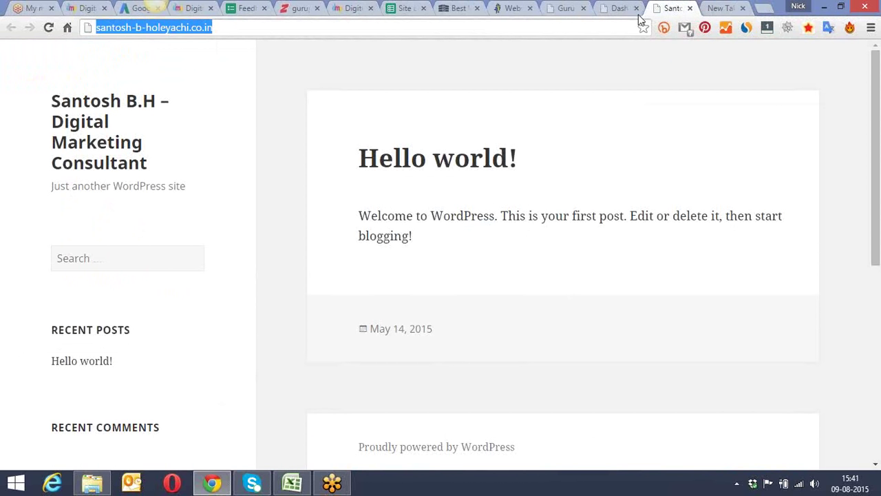
click(232, 66)
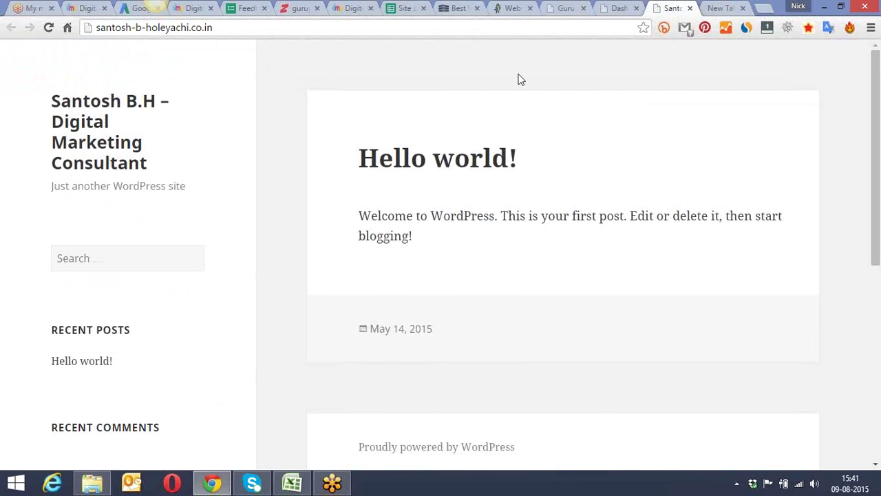
Step: Load rashidutta.in in the empty new tab
click(721, 6)
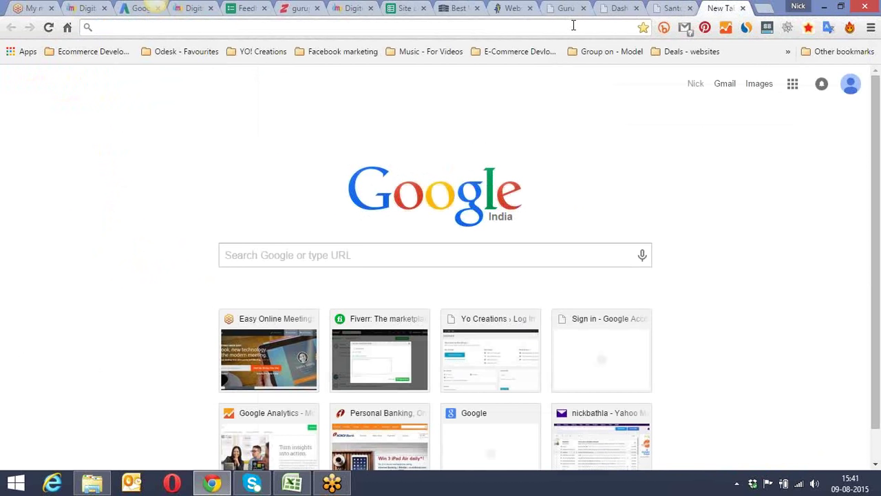
text(rashidutta.in)
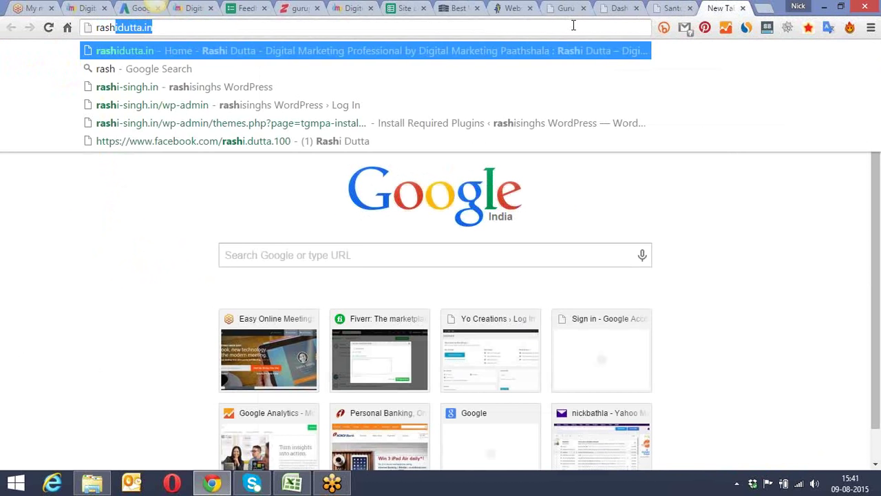
key(Return)
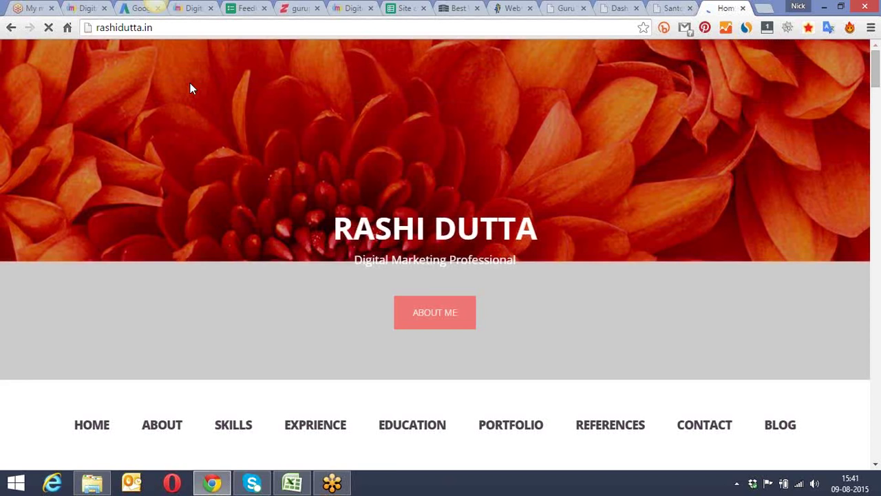
Step: Scroll through rashidutta.in's testimonials, contact form and map down to the footer
scroll(190, 83, down, 2)
scroll(190, 82, down, 2)
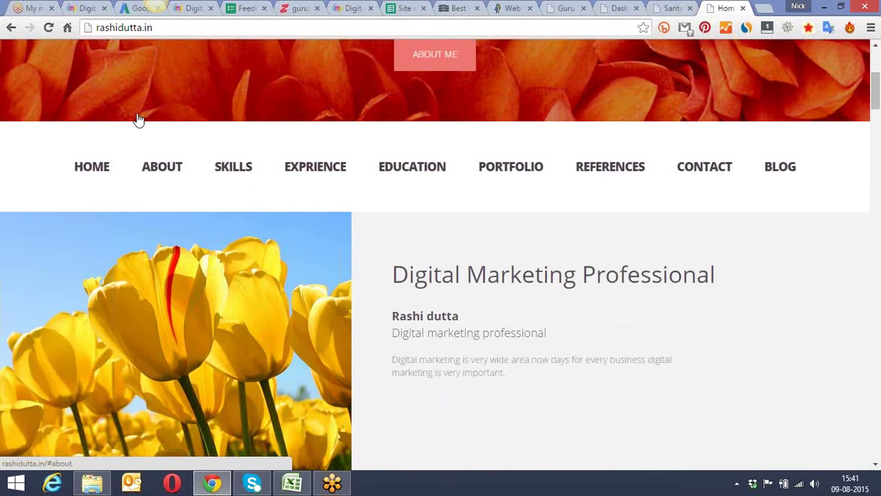
scroll(210, 162, down, 1)
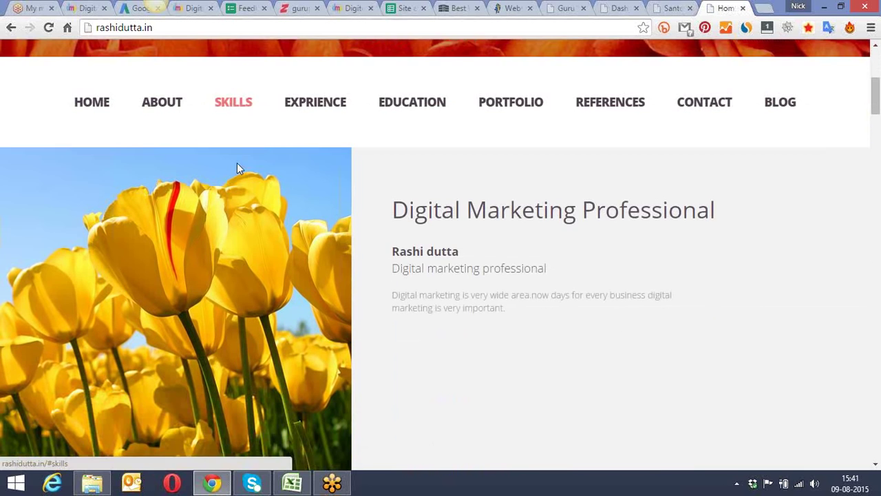
scroll(441, 78, down, 3)
scroll(502, 78, down, 2)
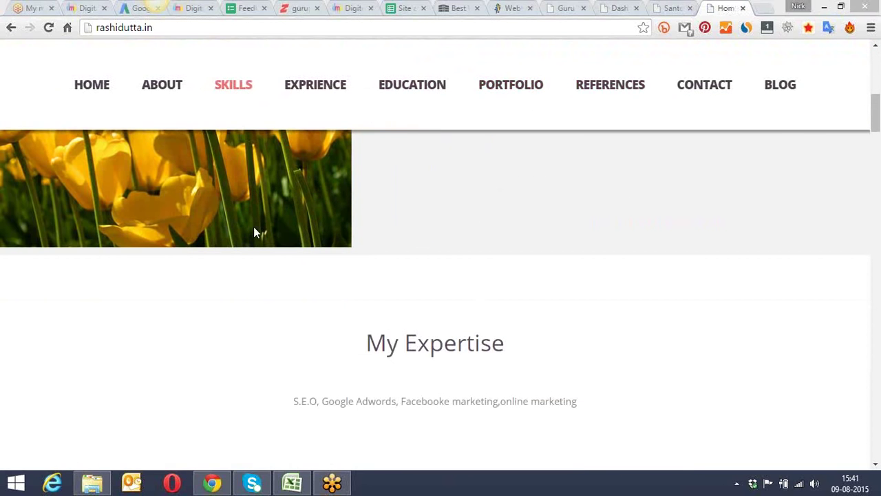
scroll(404, 200, down, 5)
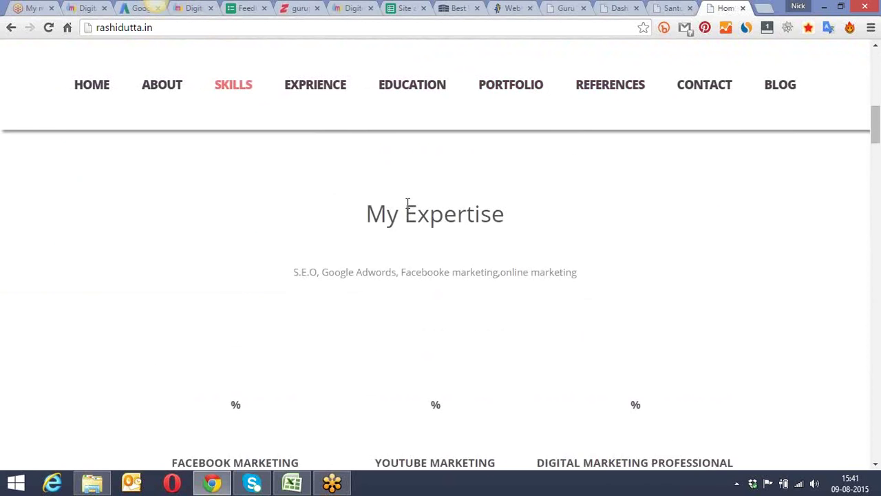
scroll(372, 210, down, 1)
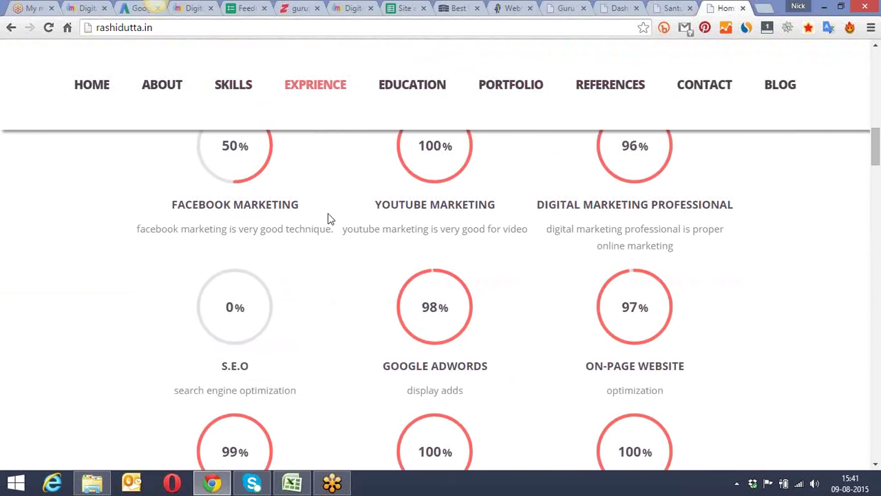
scroll(328, 219, down, 2)
scroll(328, 219, down, 5)
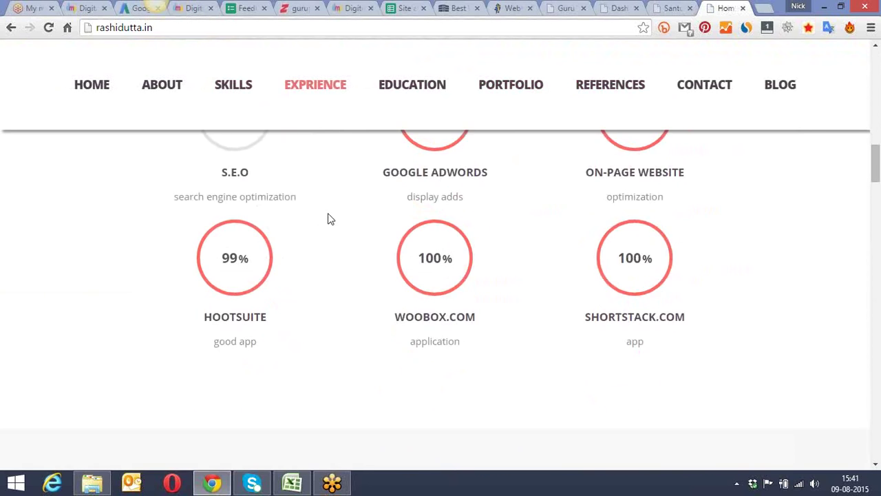
scroll(328, 218, down, 2)
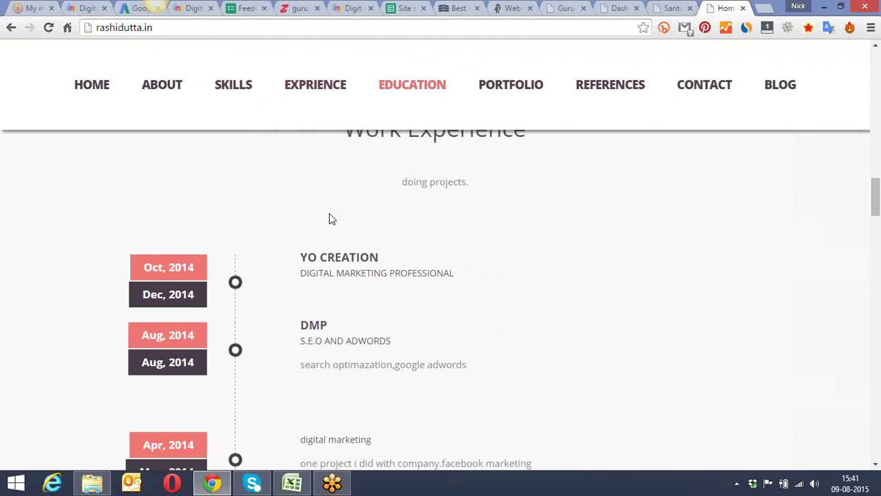
scroll(329, 218, down, 2)
scroll(330, 213, down, 6)
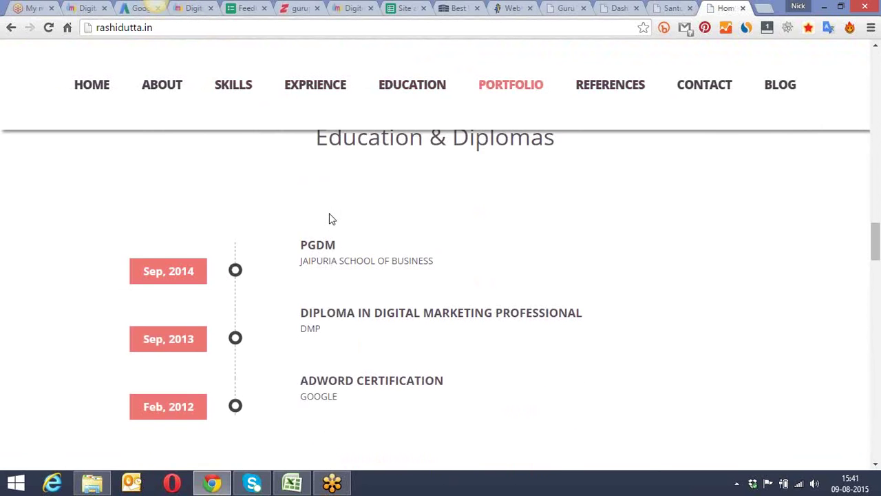
scroll(330, 214, down, 7)
scroll(330, 219, down, 5)
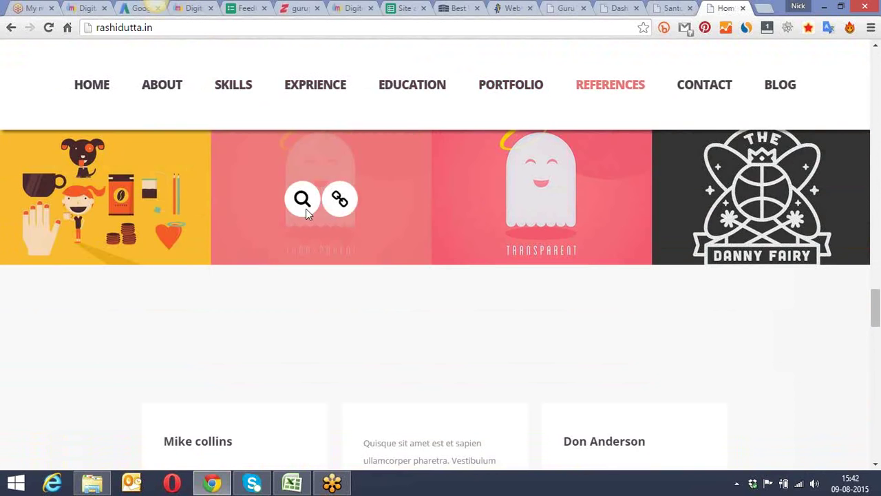
scroll(306, 210, down, 4)
scroll(308, 214, down, 4)
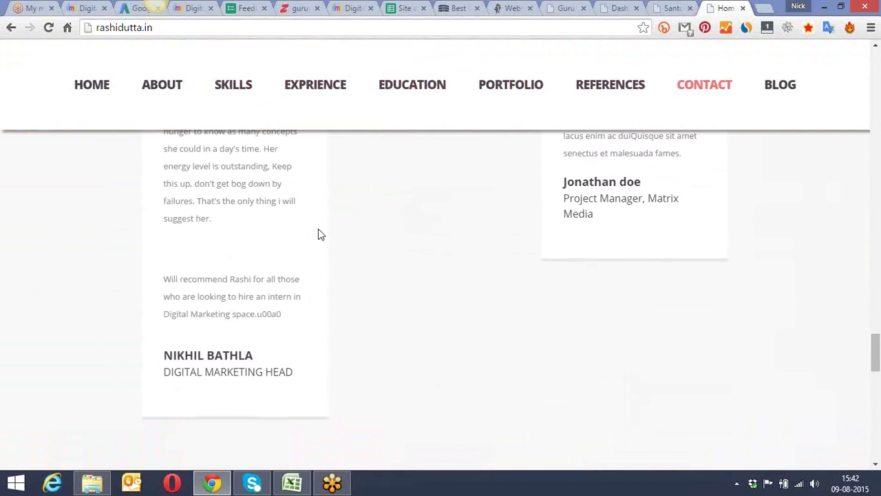
scroll(318, 231, down, 5)
scroll(318, 234, down, 4)
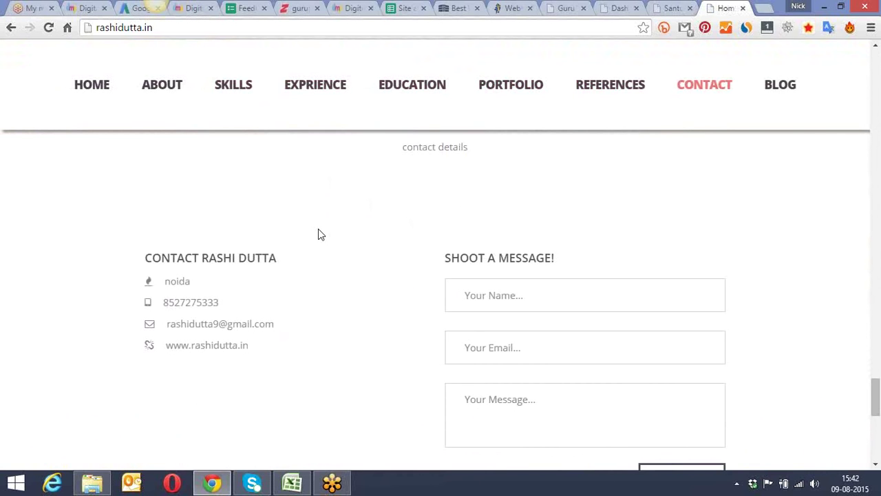
scroll(319, 232, down, 5)
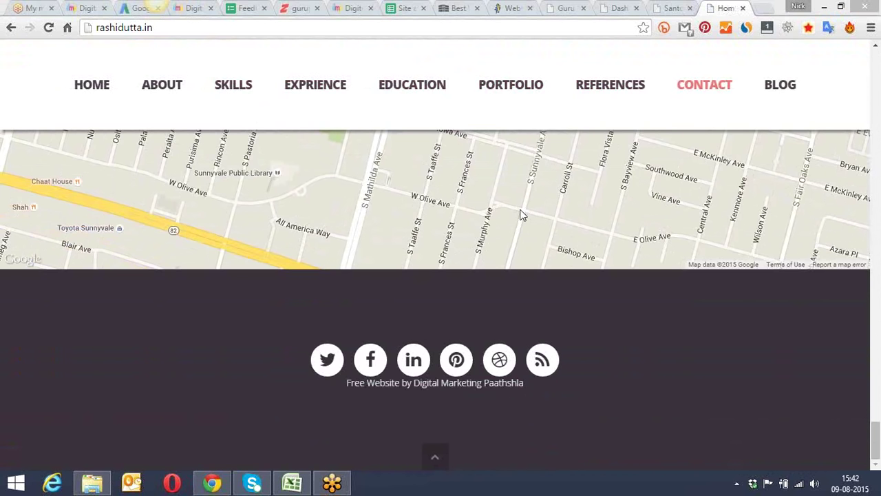
Step: Load themeforest.net in a fresh tab
click(764, 8)
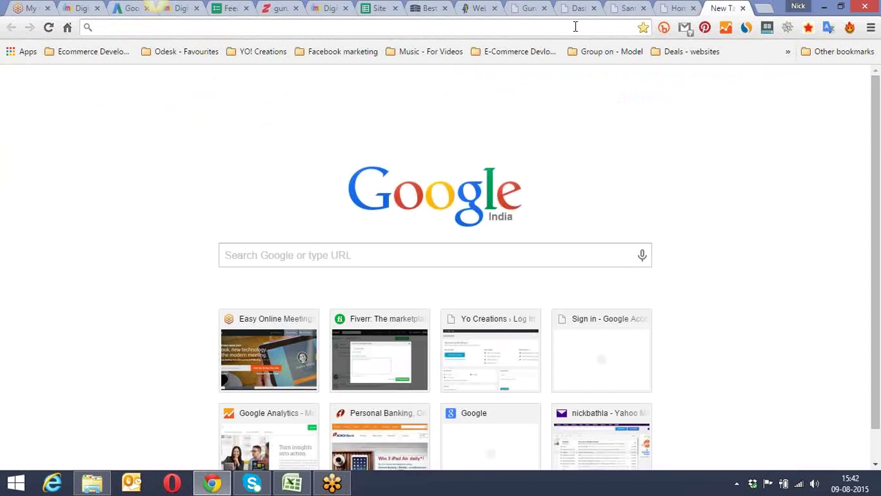
text(themeforest.net)
key(Return)
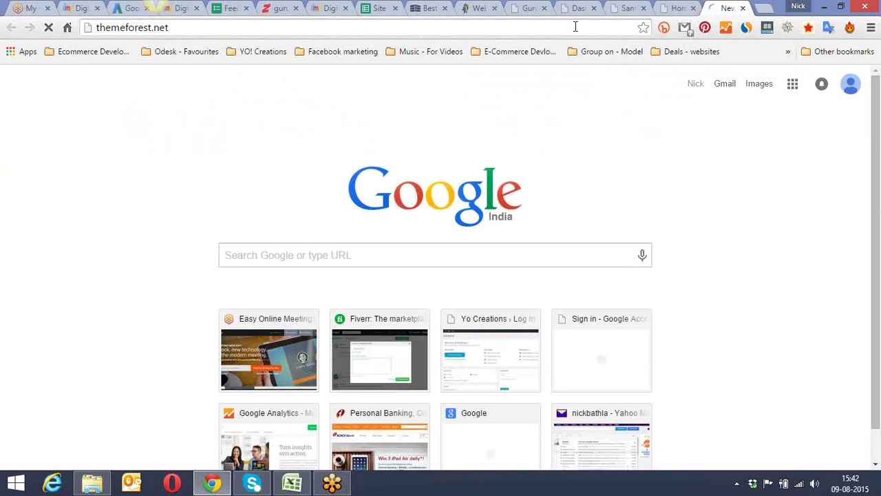
Step: Check the BLOG section of rashidutta.in, then return to the ThemeForest home page
click(678, 7)
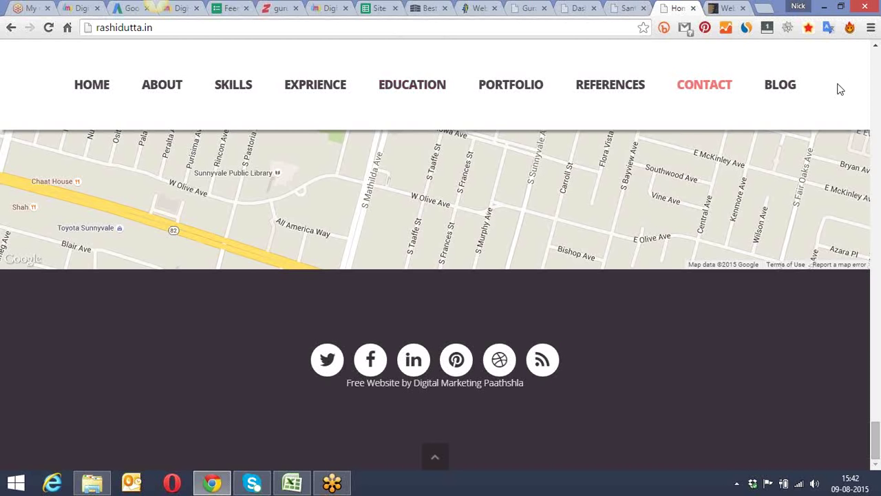
click(780, 85)
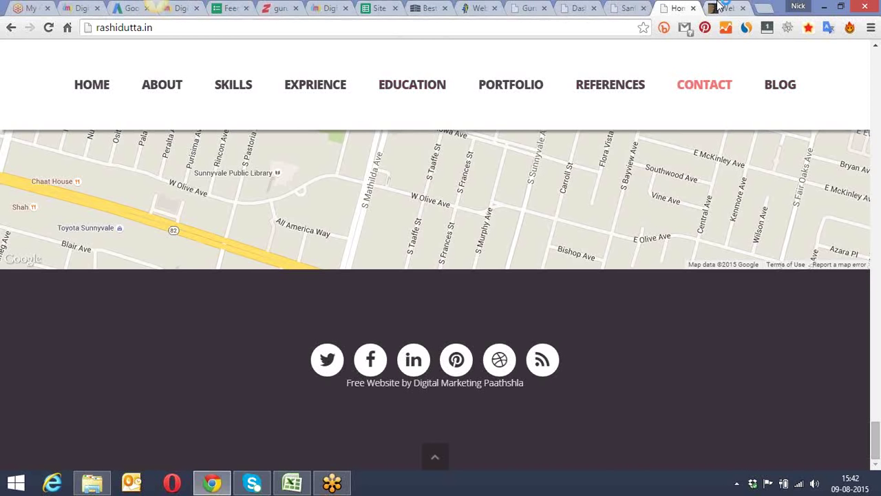
click(720, 8)
mouse_move(625, 115)
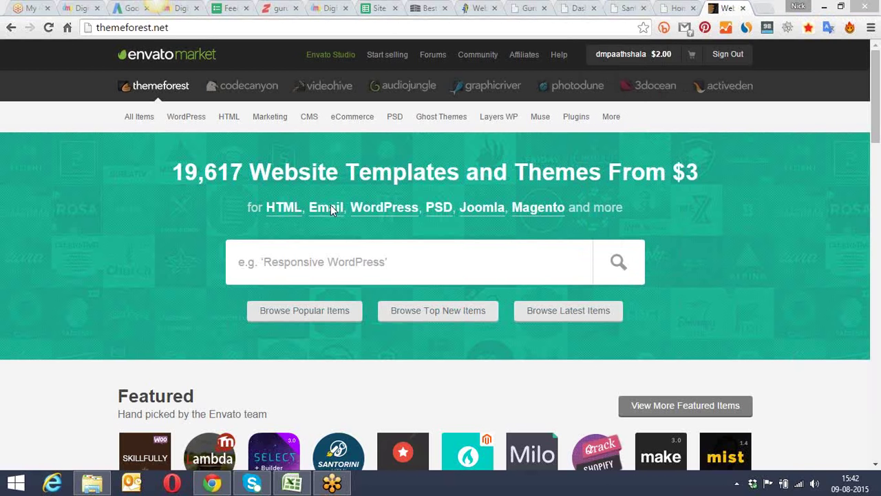
Step: Open ThemeForest's WordPress category of 5,461 themes and start searching within it
click(222, 26)
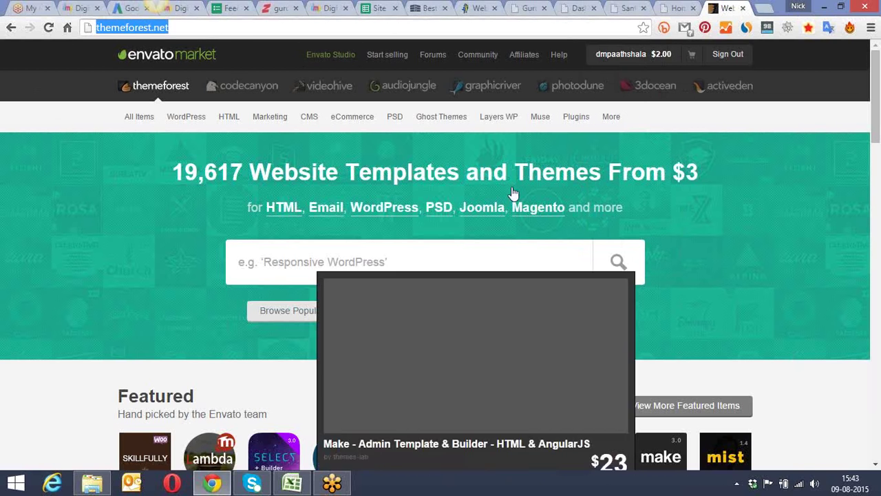
click(688, 422)
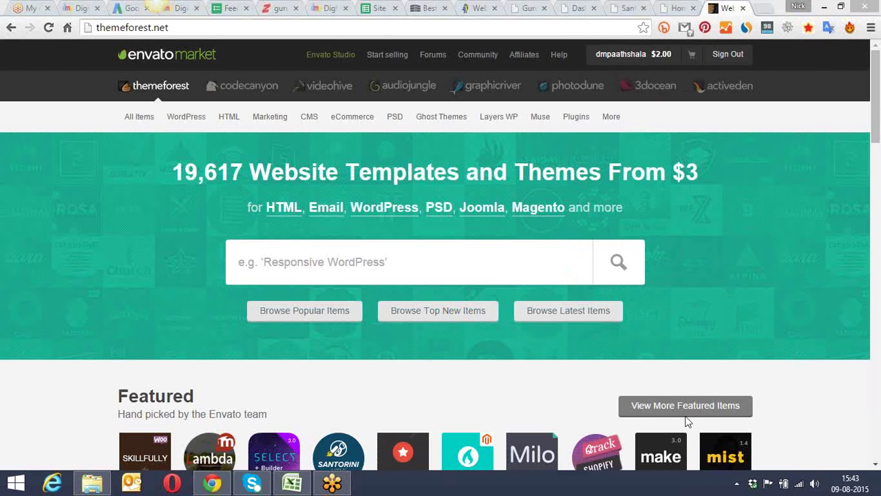
mouse_move(187, 118)
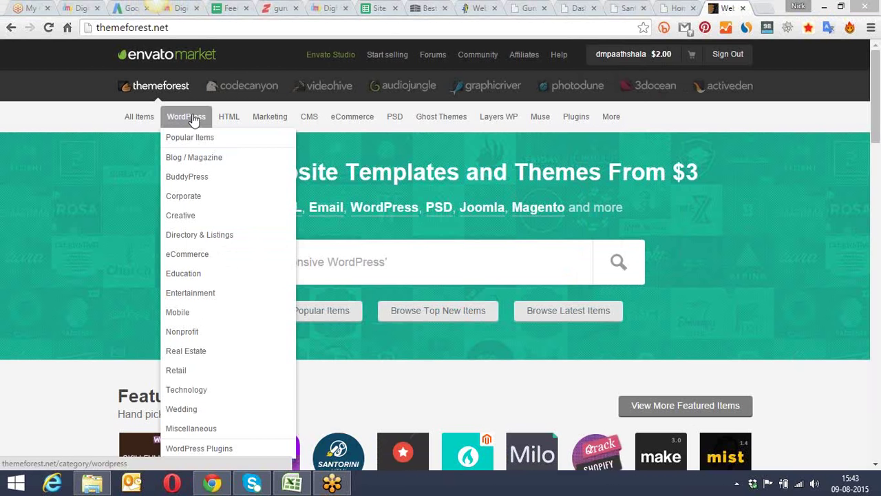
click(193, 119)
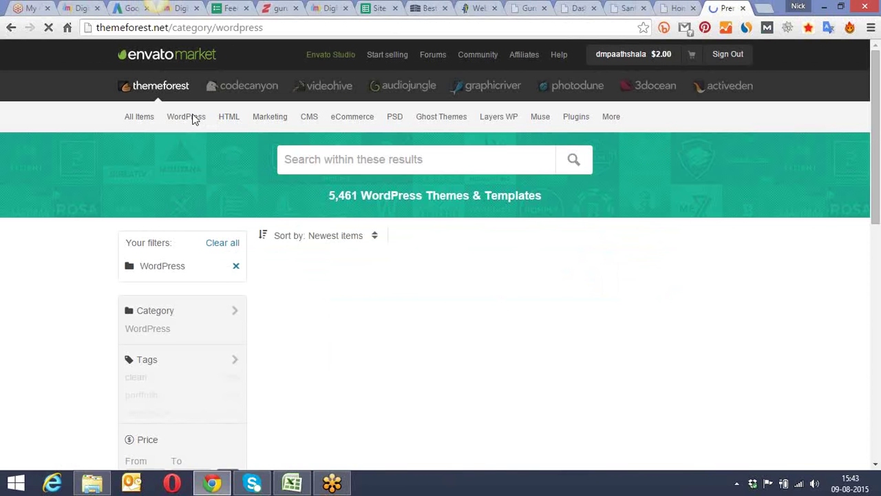
mouse_move(224, 130)
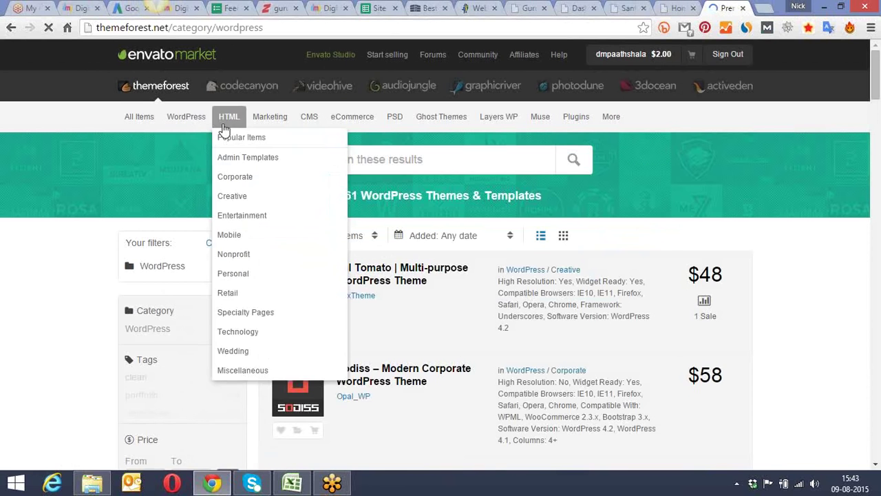
scroll(559, 219, down, 1)
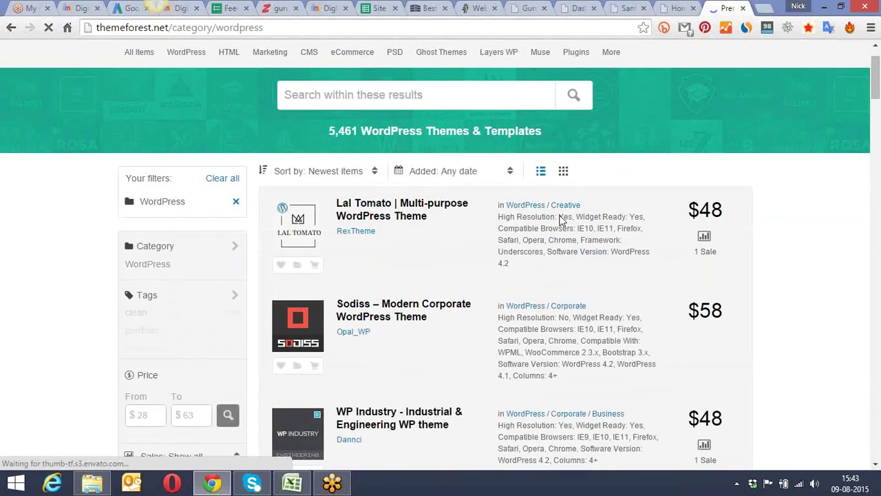
click(430, 98)
Step: Narrow the ThemeForest WordPress theme results with the search term 'gym'
text(gym)
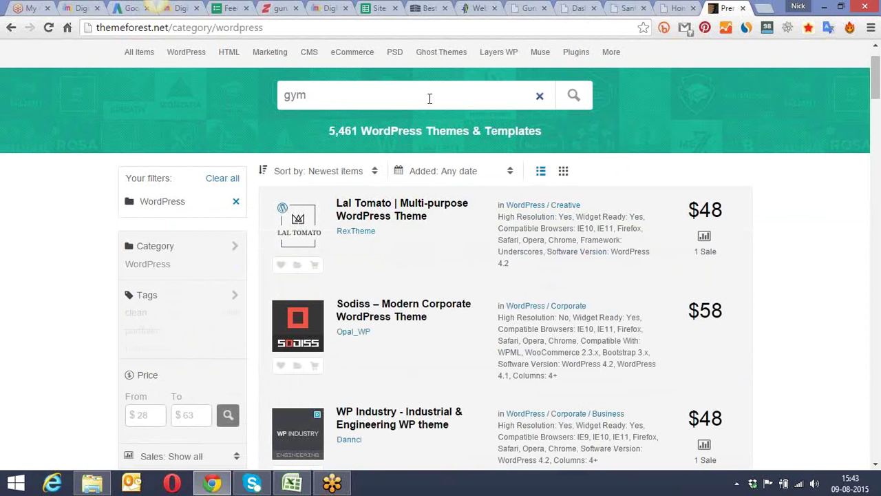
key(Return)
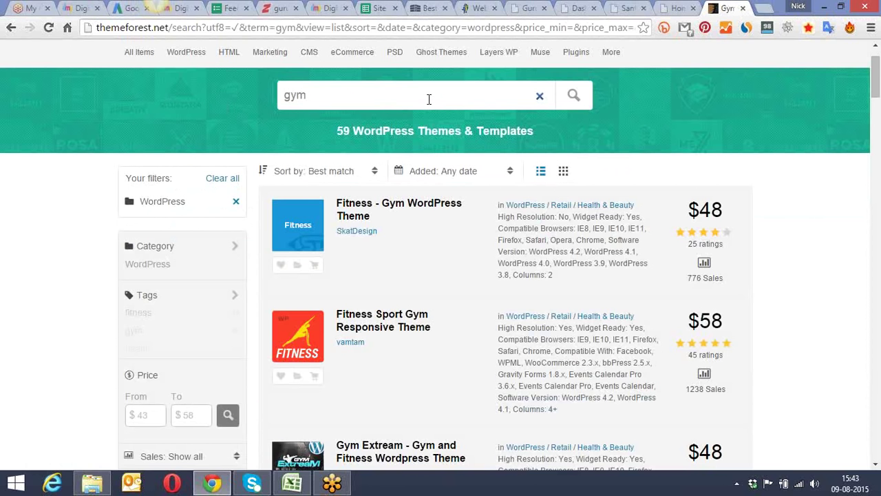
scroll(442, 95, down, 1)
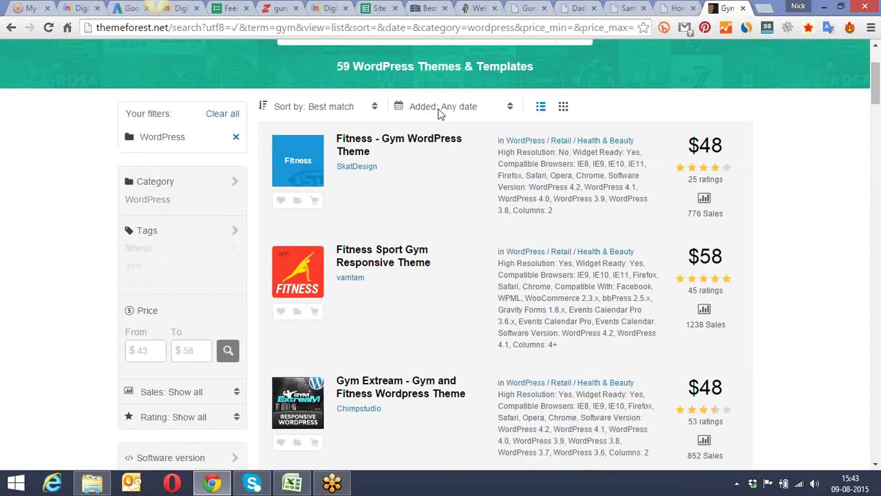
Step: Open the Fitness - Gym and Fitness Sport Gym themes in new tabs
right_click(425, 145)
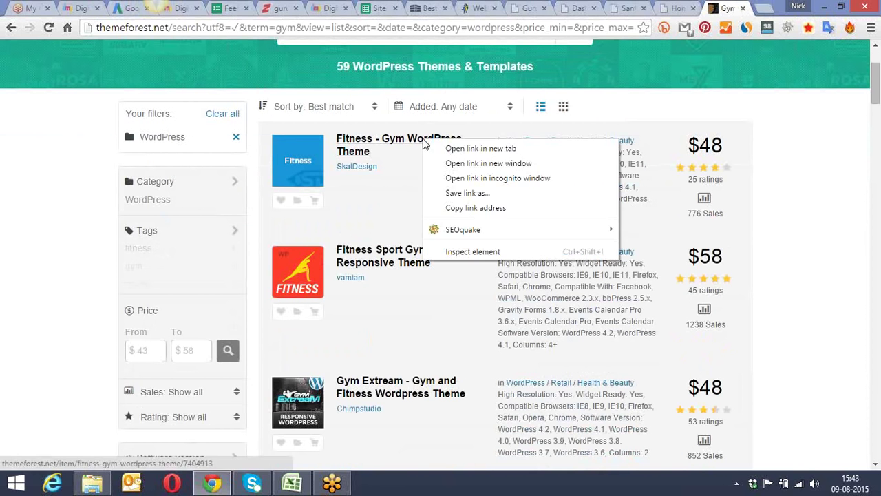
click(467, 146)
scroll(446, 170, down, 1)
scroll(447, 170, down, 1)
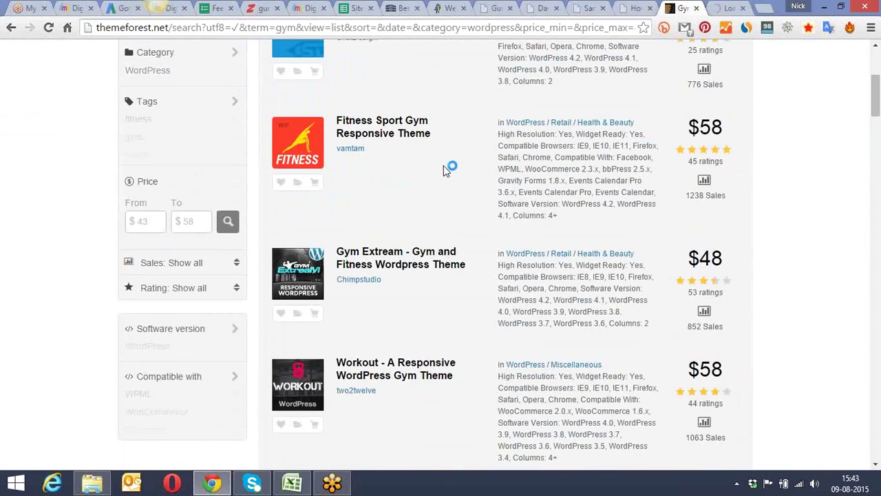
right_click(407, 132)
click(428, 141)
scroll(420, 151, down, 1)
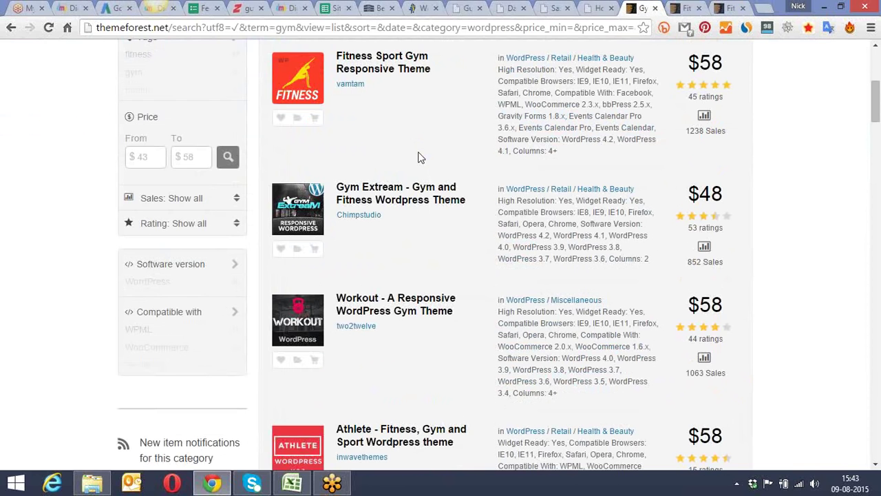
Step: Launch the Fitness - Gym theme's Live Preview and switch to the SkatDesign demo tab
click(682, 7)
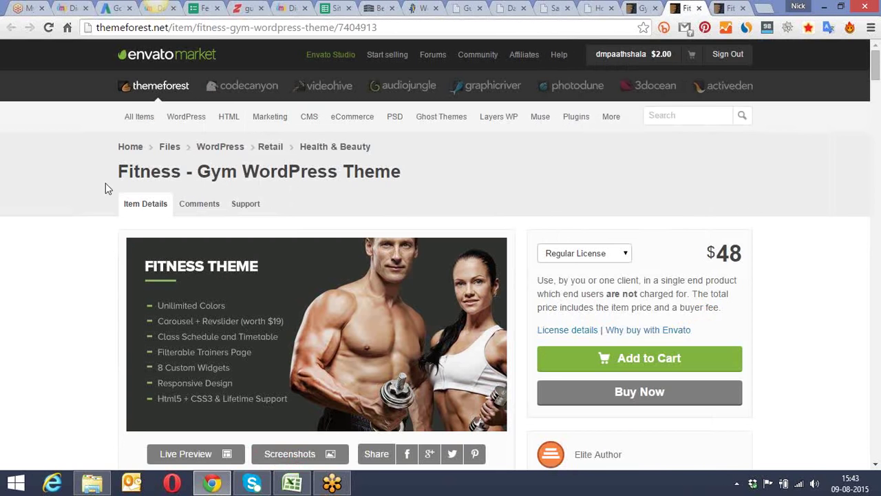
scroll(103, 182, down, 2)
scroll(103, 181, down, 1)
scroll(185, 182, down, 1)
click(190, 198)
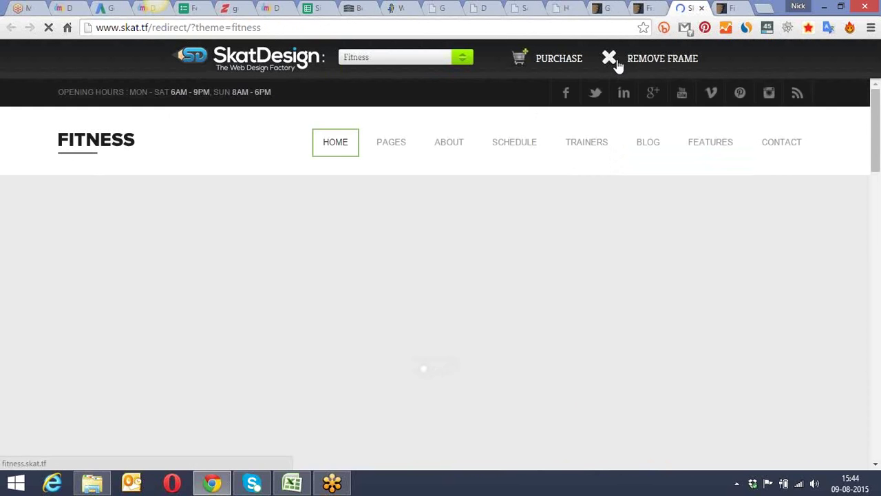
key(ctrl+shift+Tab)
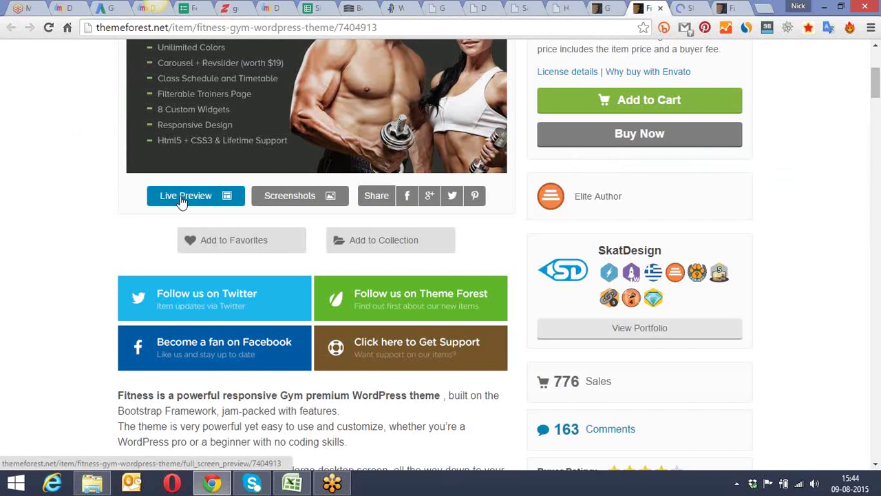
click(690, 8)
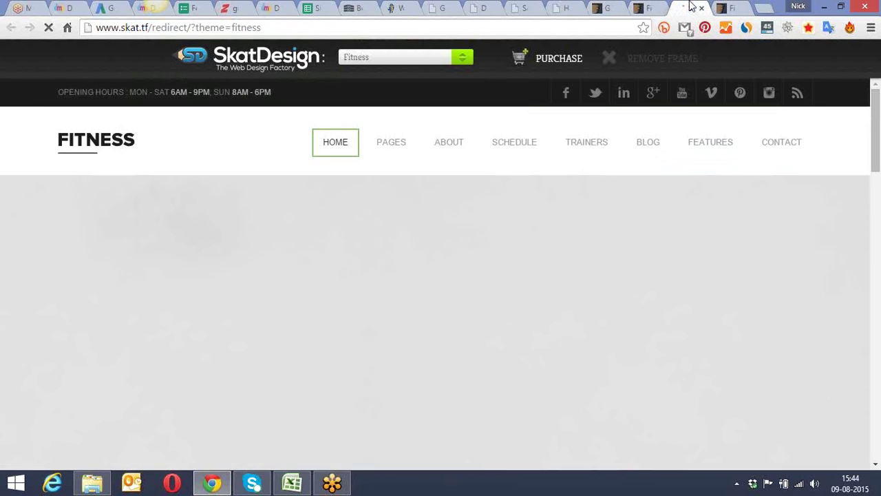
Step: Scroll the SkatDesign Fitness demo down to its footer and back, then close the demo tab
scroll(875, 109, down, 1)
mouse_move(386, 133)
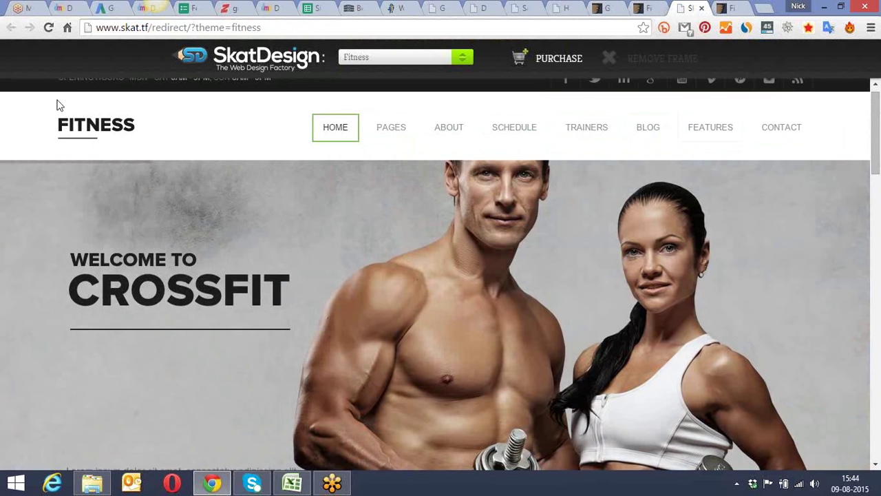
scroll(877, 125, down, 2)
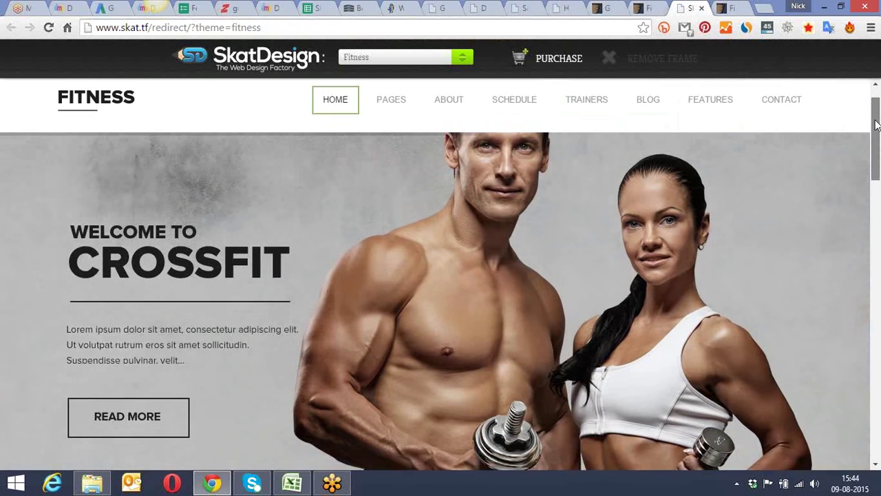
scroll(878, 125, down, 3)
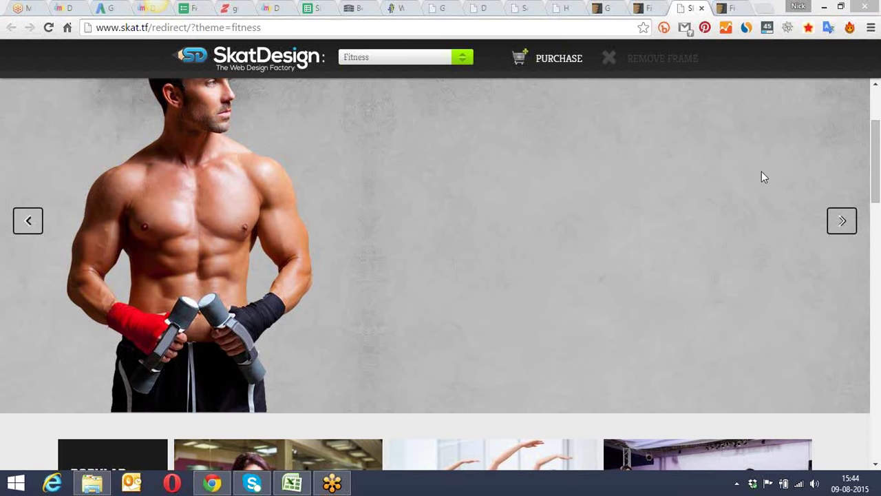
drag(878, 133, 869, 215)
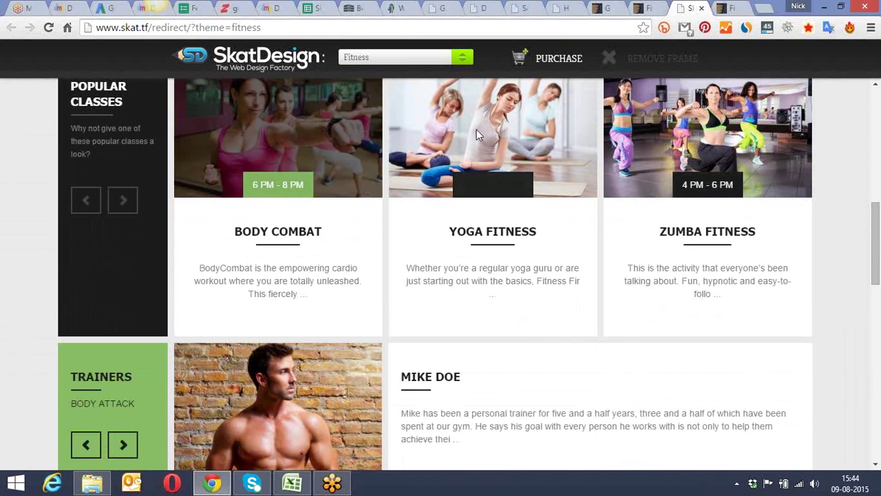
drag(878, 208, 876, 407)
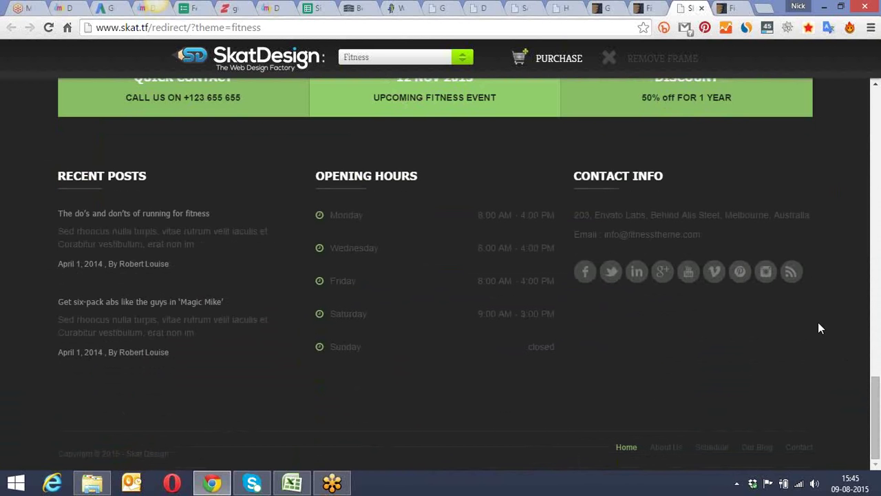
drag(195, 244, 75, 232)
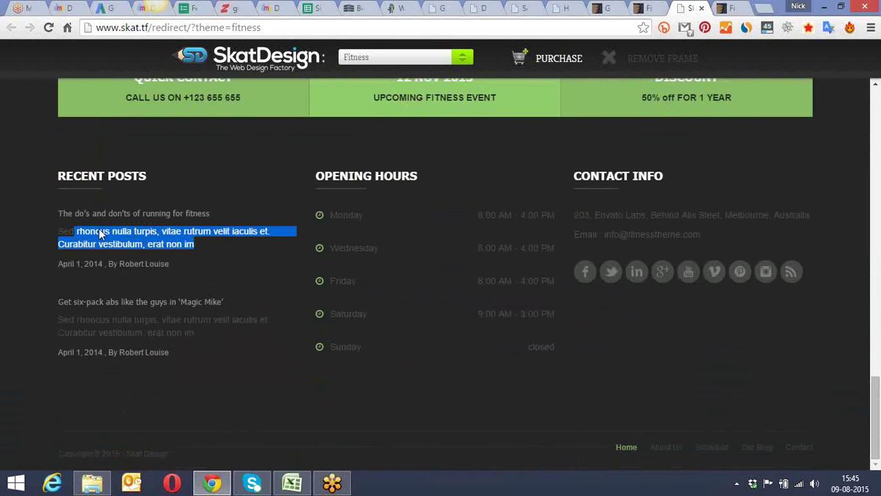
click(845, 163)
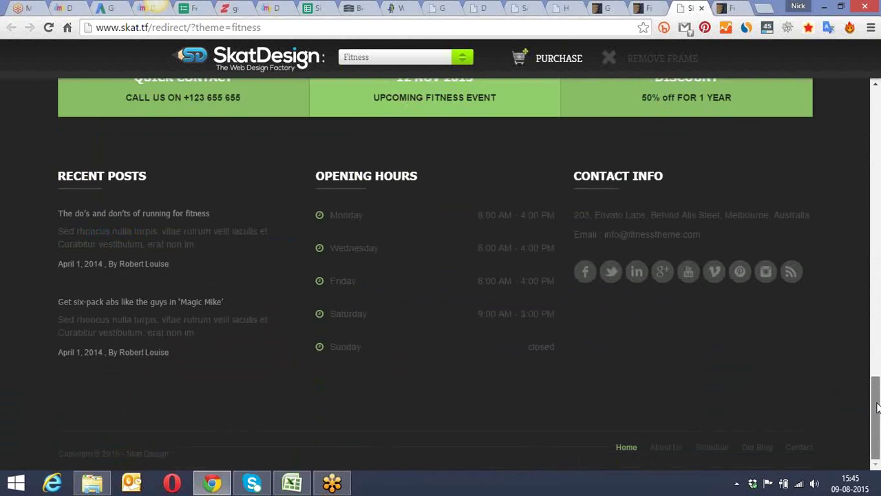
drag(878, 407, 841, 97)
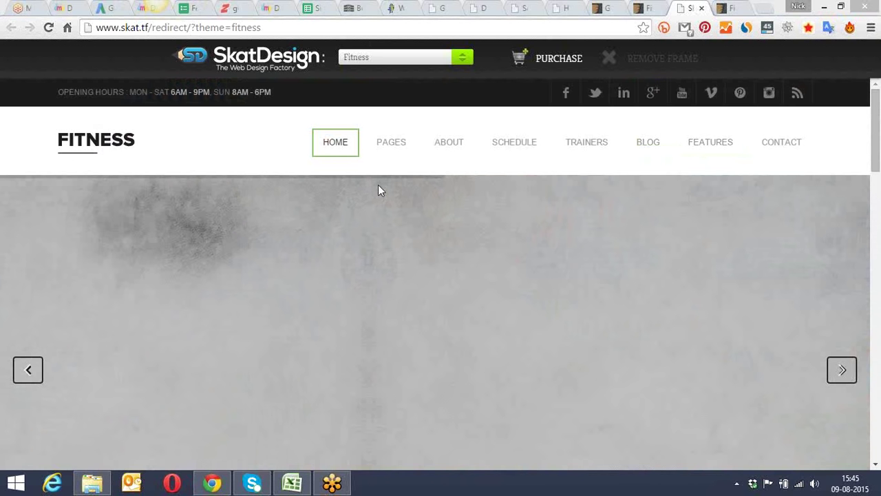
drag(880, 112, 878, 90)
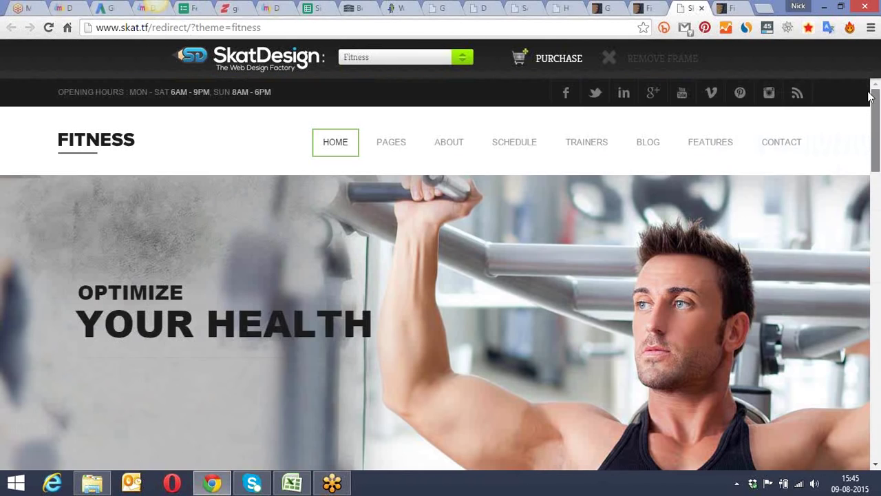
click(701, 7)
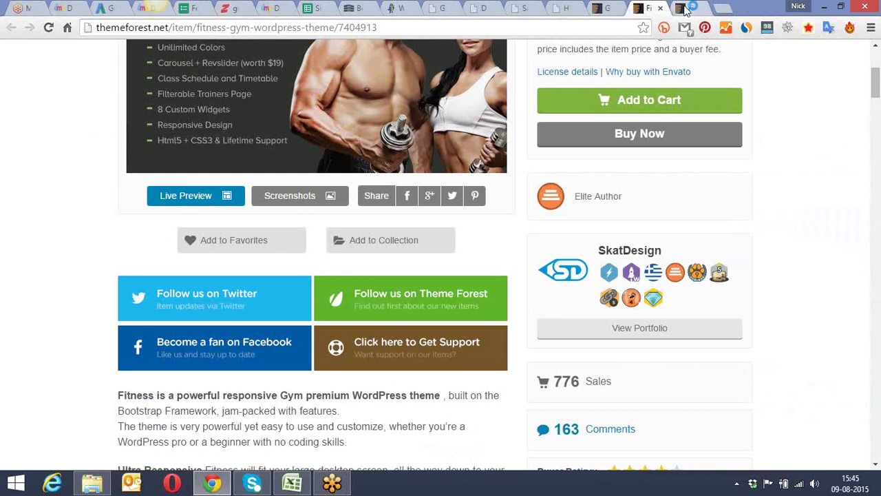
Step: Replace the 'gym' search term with 'ecommerce' to list 714 eCommerce WordPress themes
click(613, 8)
scroll(535, 100, up, 5)
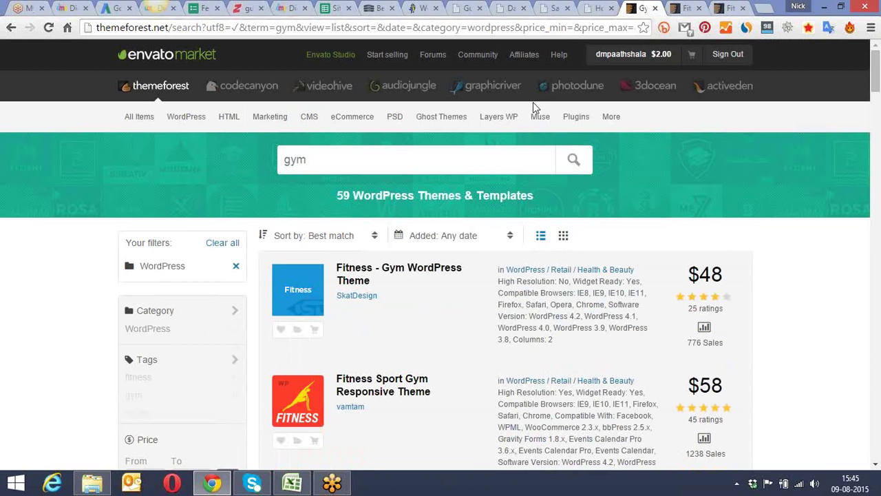
drag(310, 161, 273, 160)
text(ecommerce)
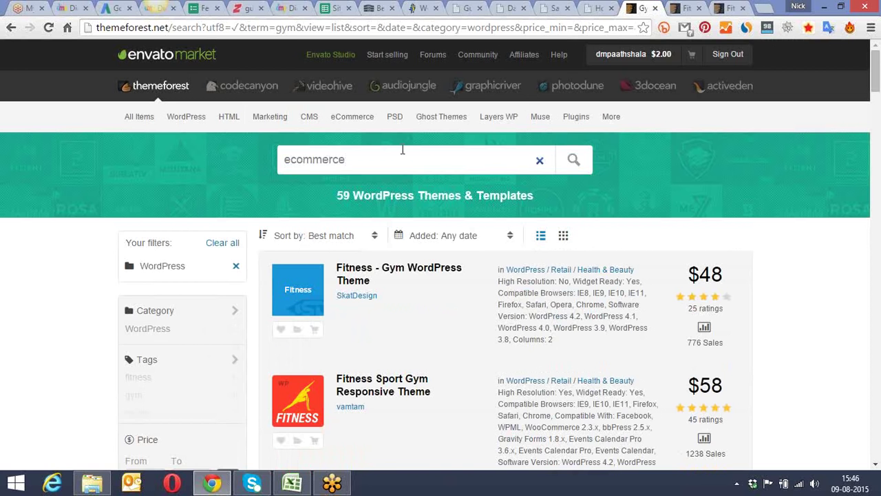
key(Return)
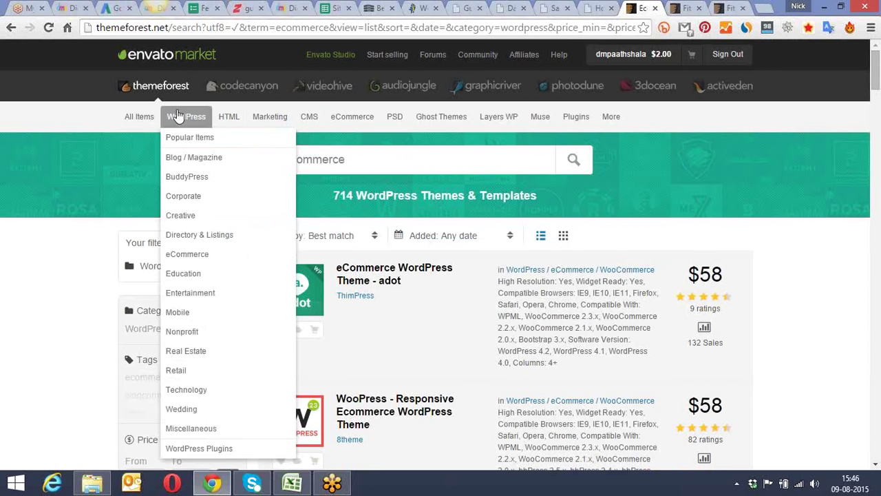
mouse_move(186, 123)
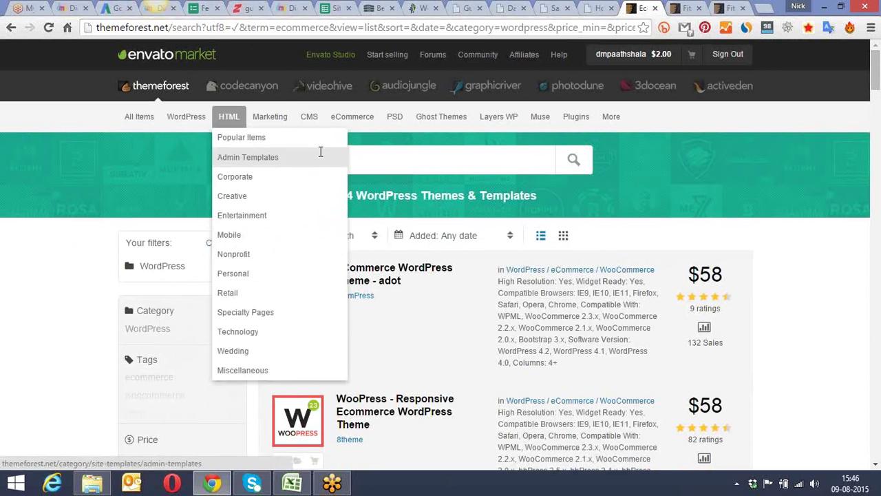
click(361, 161)
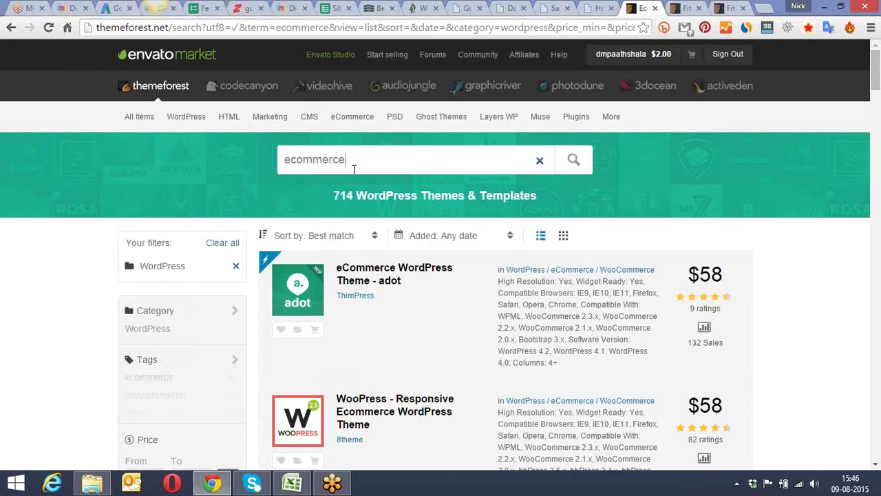
Step: Check the Camp theme's ratings and sales, then open Camp - Responsive eCommerce Theme in a new tab
drag(876, 69, 877, 209)
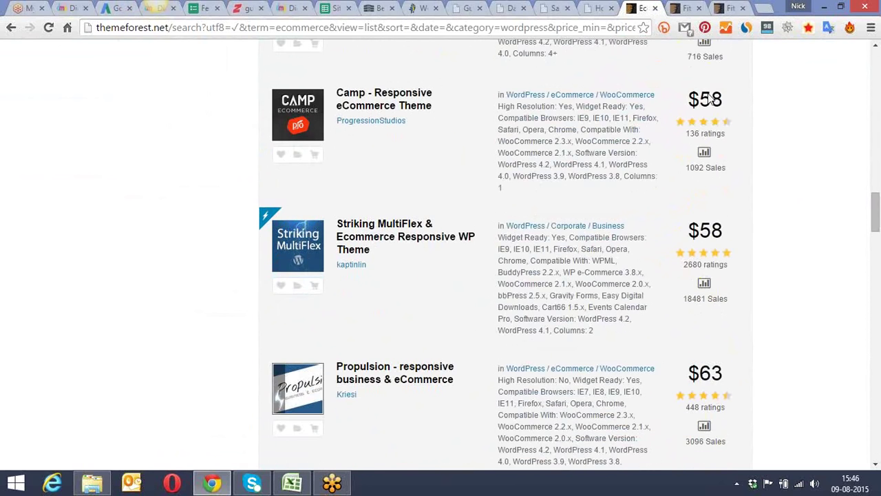
drag(725, 134, 692, 137)
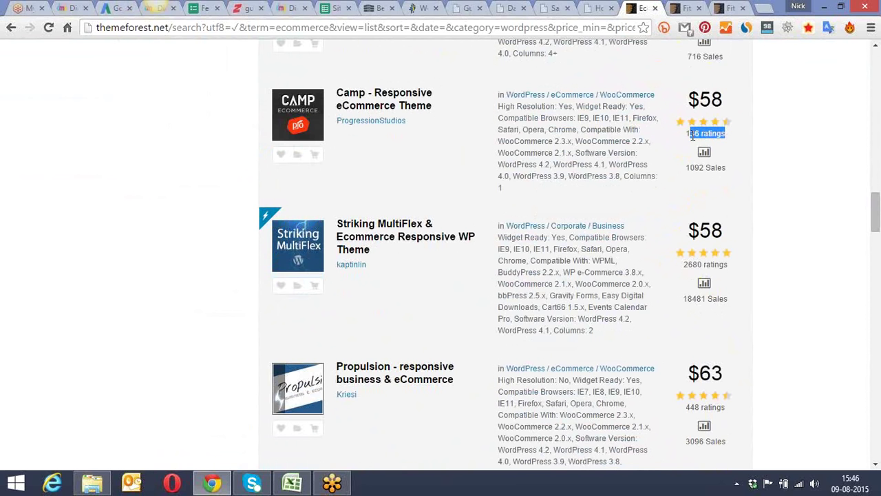
drag(688, 167, 727, 167)
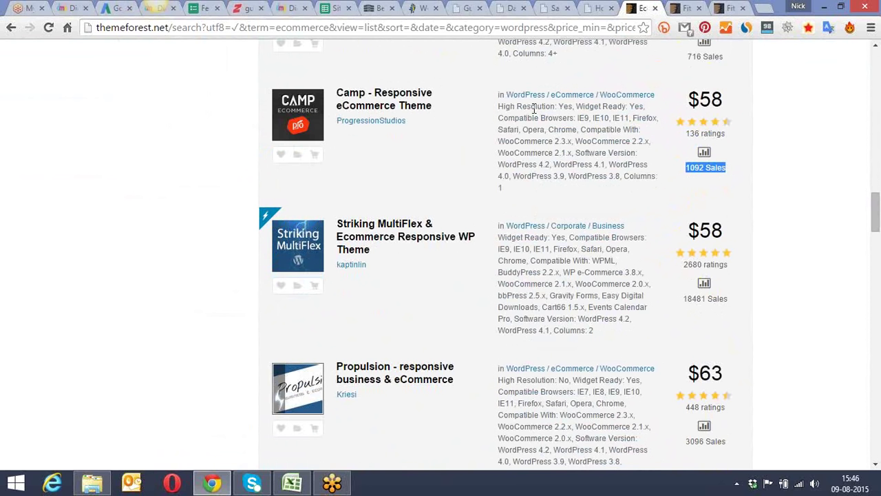
right_click(401, 106)
click(449, 113)
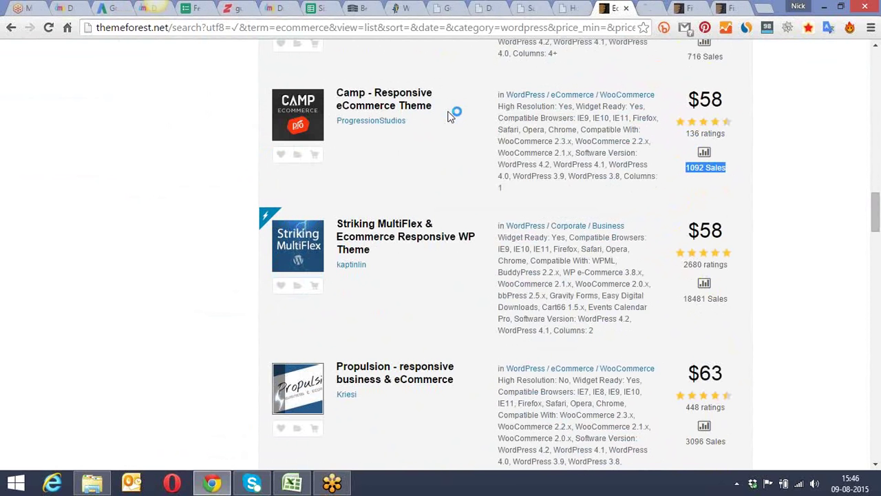
Step: Close both leftover Fitness tabs and start a blank new tab
click(691, 8)
click(701, 9)
click(701, 8)
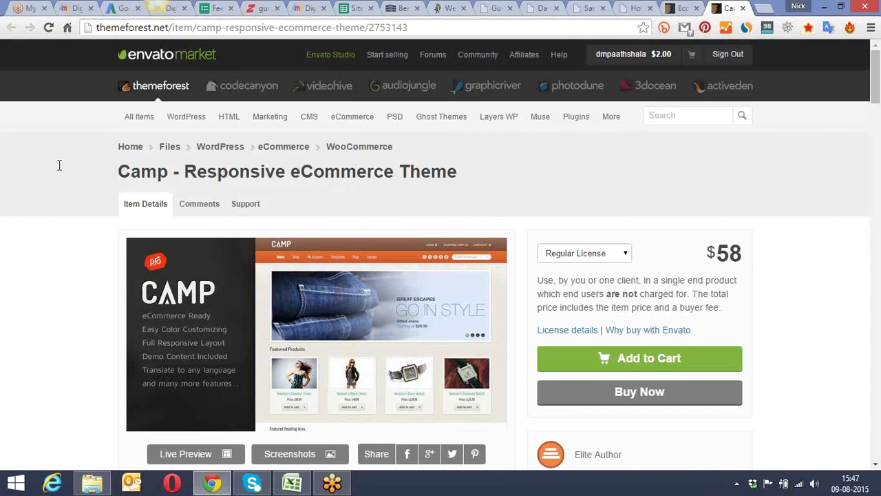
click(765, 7)
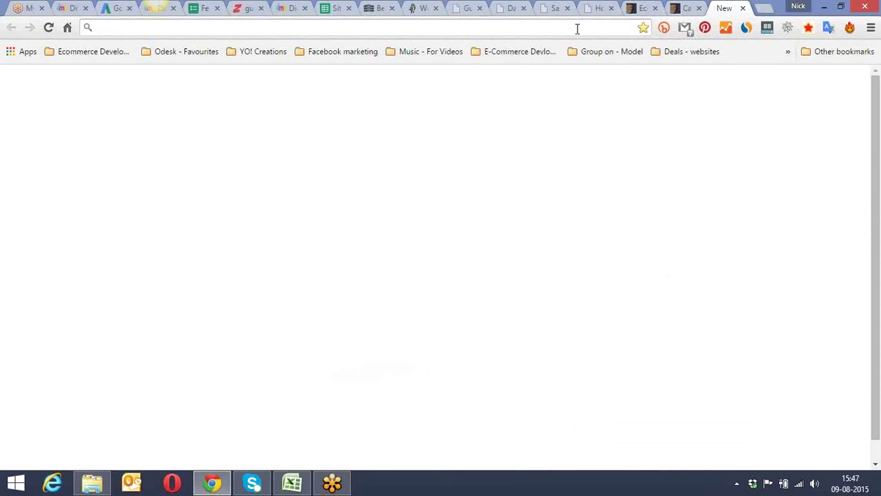
Step: Load the consultant's portfolio domain, showing 'Digital Marketing Evangelist Since 2000'
text(nickseo.in)
key(Down)
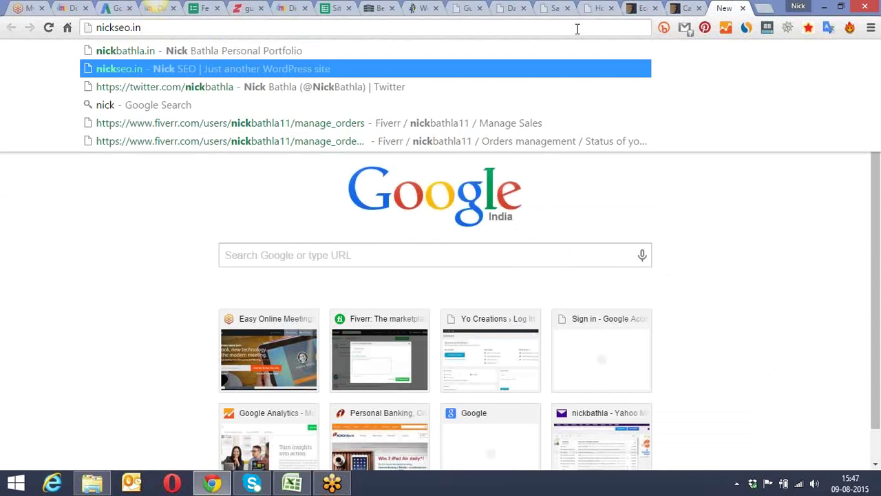
key(BackSpace)
key(BackSpace)
key(BackSpace)
key(BackSpace)
key(BackSpace)
key(BackSpace)
text(bathla.in)
key(Return)
click(569, 28)
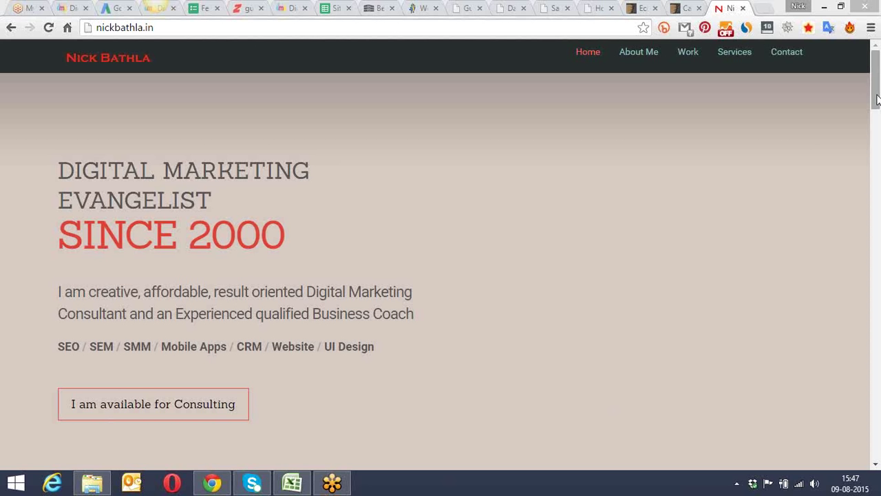
Step: Scroll the portfolio to its ALL ABOUT ME section and restore the Chrome window down
drag(878, 101, 878, 108)
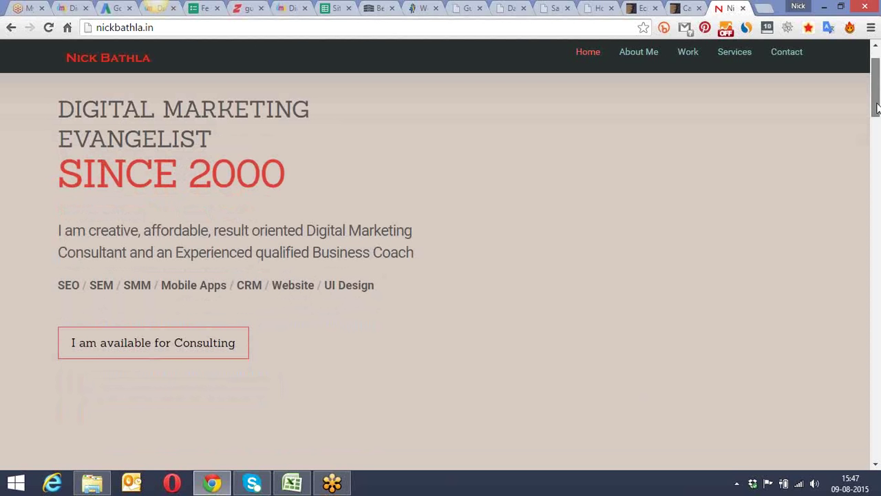
drag(877, 108, 877, 170)
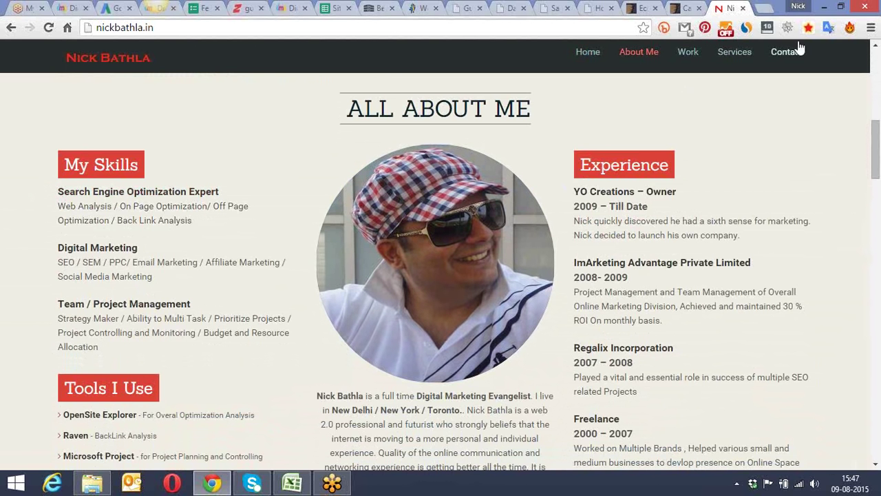
click(841, 8)
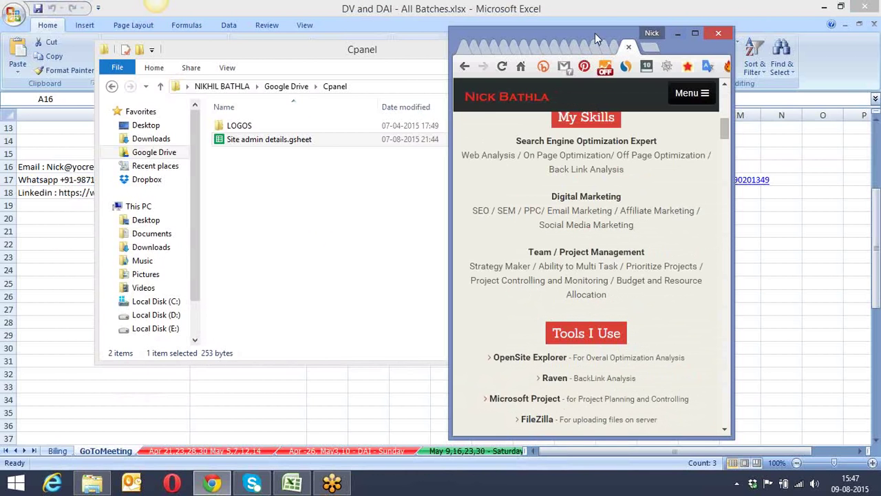
Step: Resize the Chrome window narrower and wider to watch the portfolio reflow, then maximize it
drag(591, 26, 386, 42)
click(824, 7)
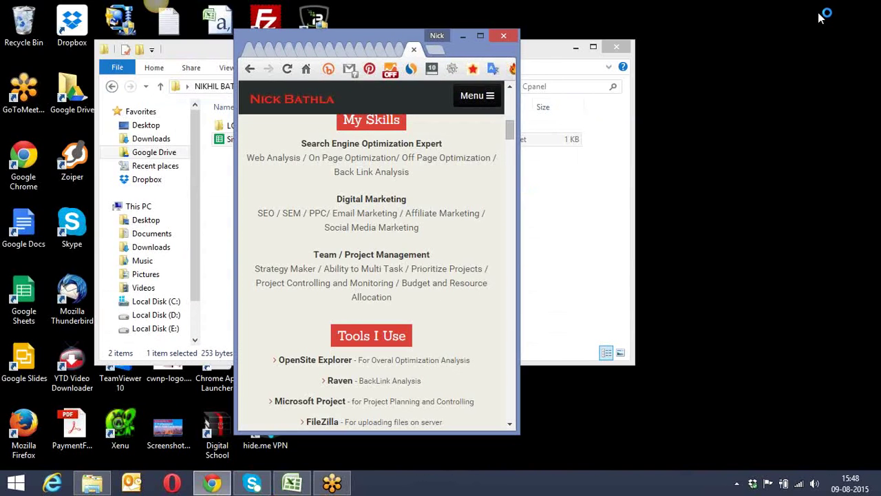
drag(520, 162, 563, 167)
scroll(564, 167, up, 3)
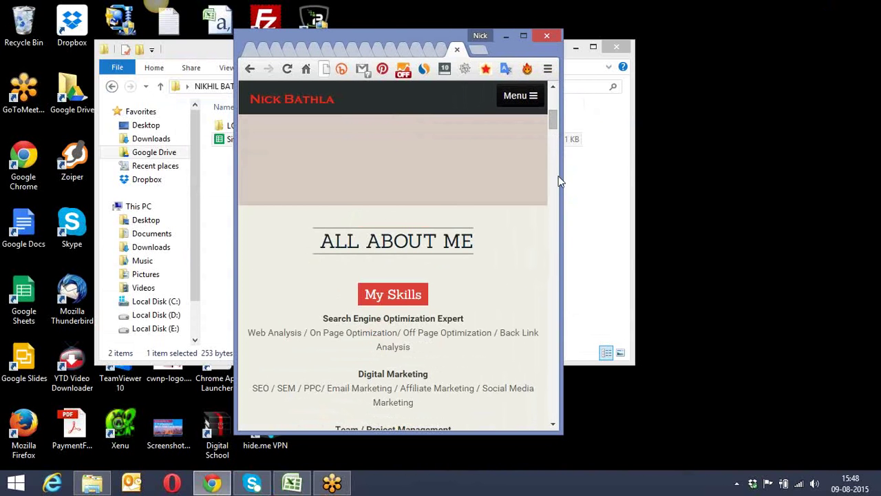
drag(562, 179, 703, 186)
click(831, 188)
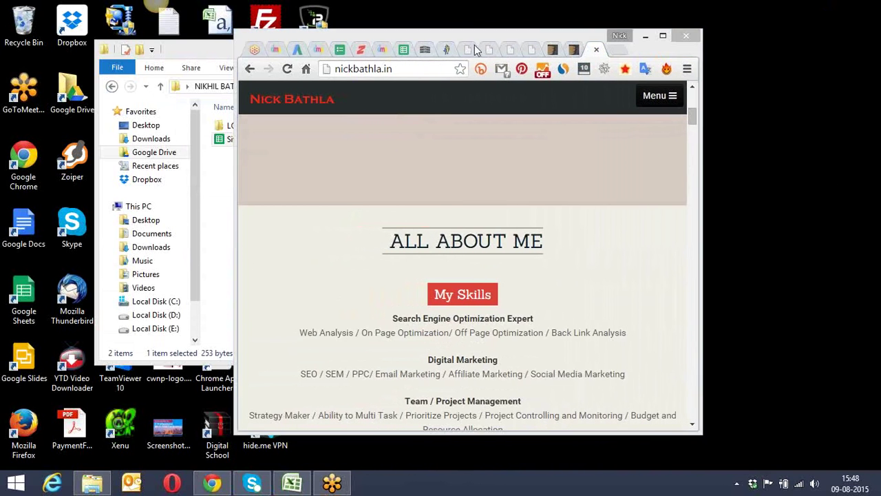
drag(417, 19, 405, 11)
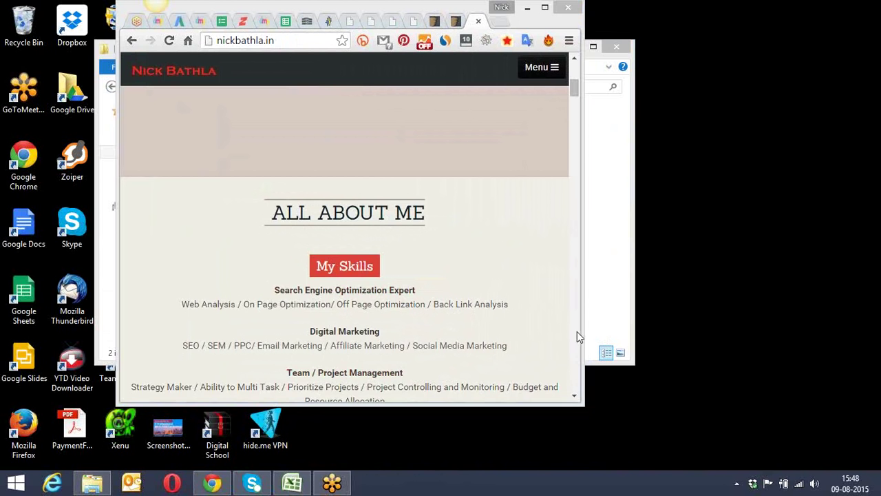
drag(581, 322, 877, 332)
drag(615, 5, 410, 5)
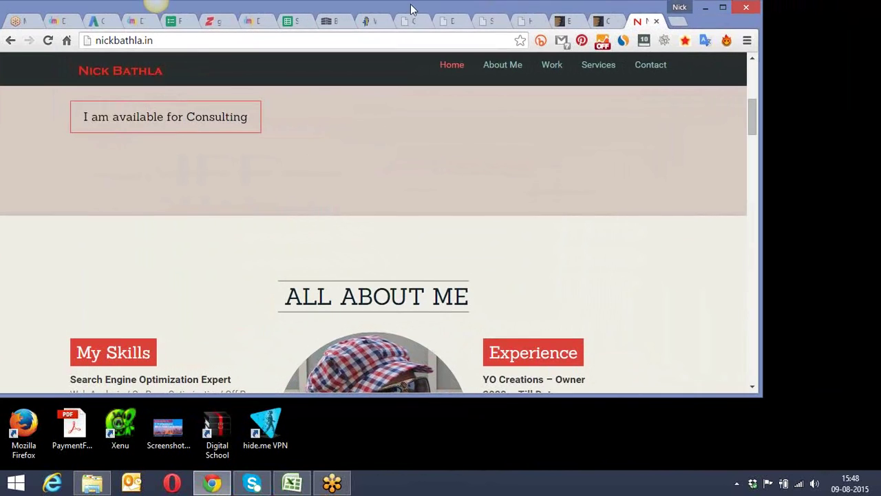
drag(752, 112, 870, 158)
drag(860, 118, 629, 218)
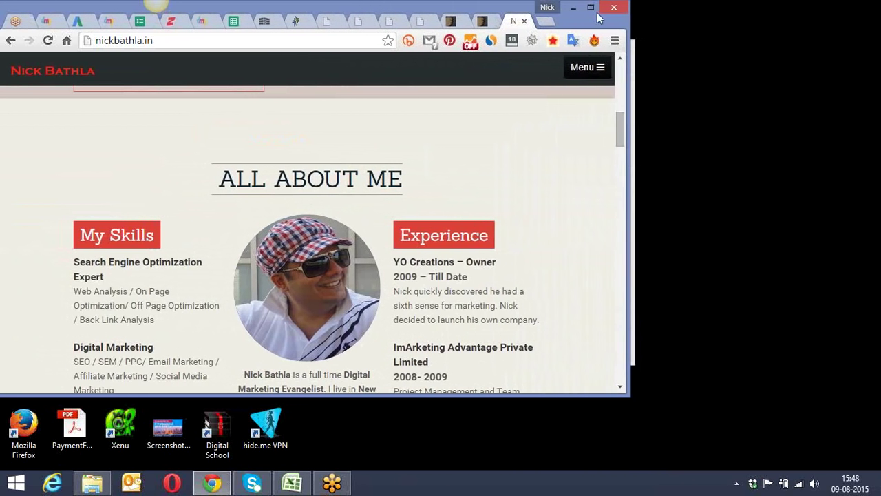
click(590, 8)
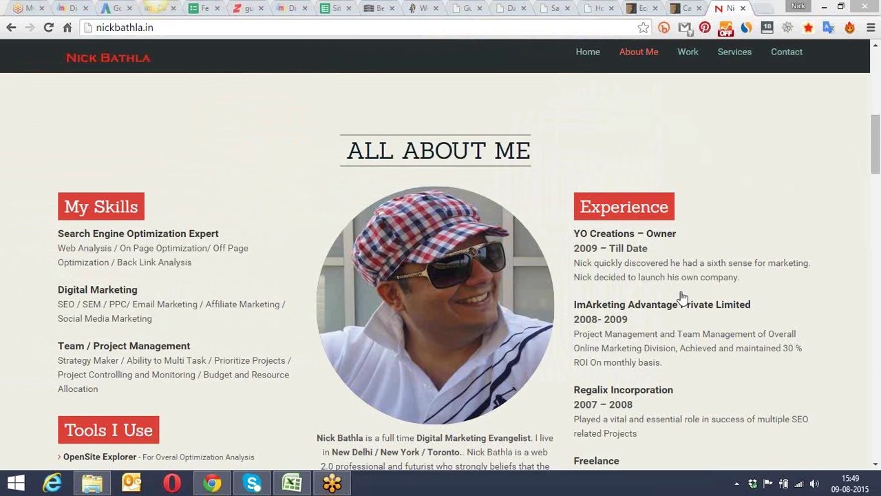
Step: Open responsivedesignchecker.com in a new tab and scroll its page
key(ctrl+shift+r)
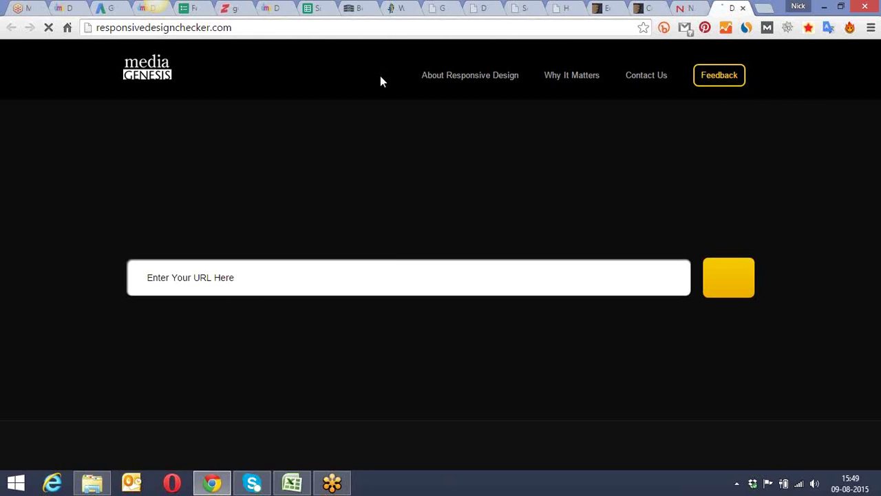
click(386, 28)
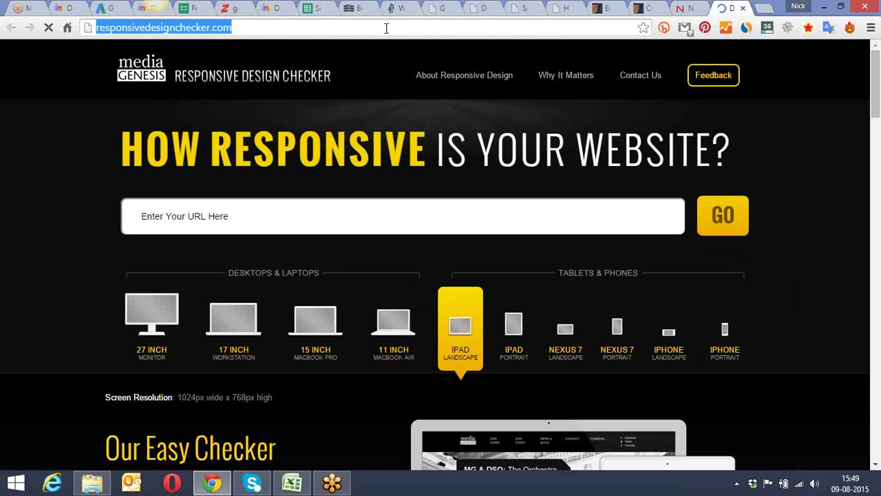
drag(877, 65, 877, 102)
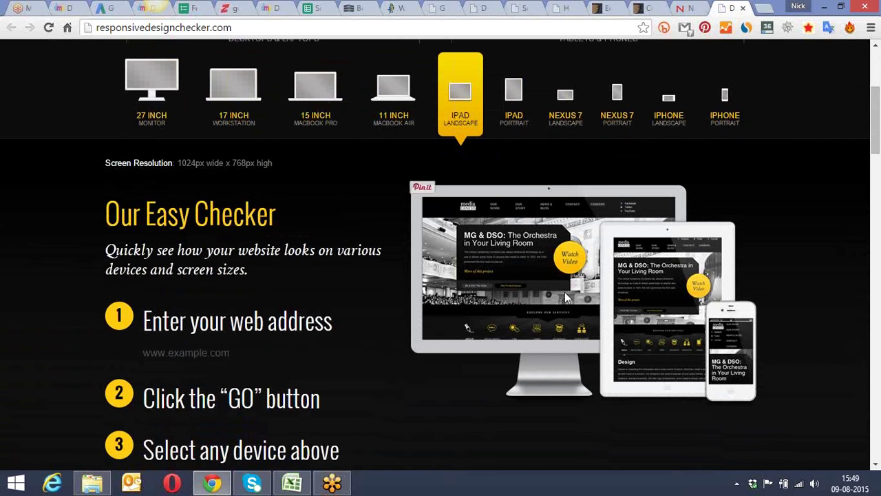
Step: Replace the portfolio tab's address with yocreations.ca and load it
click(688, 11)
click(492, 28)
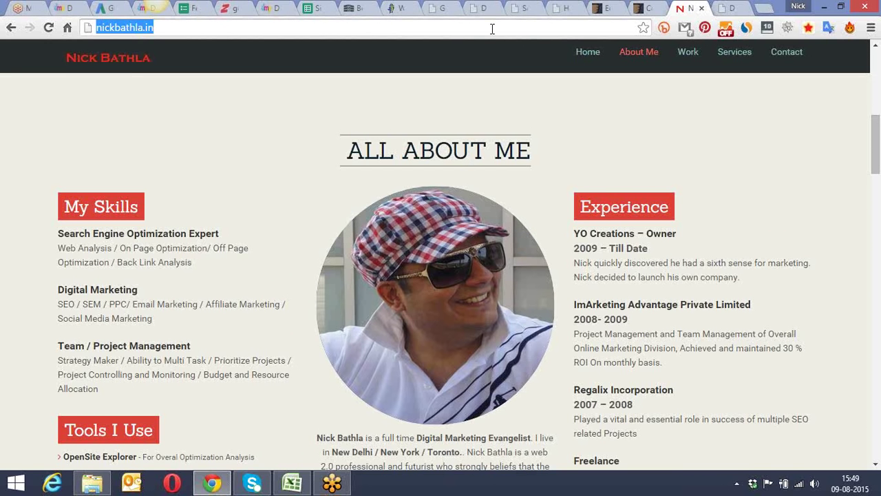
text(yo)
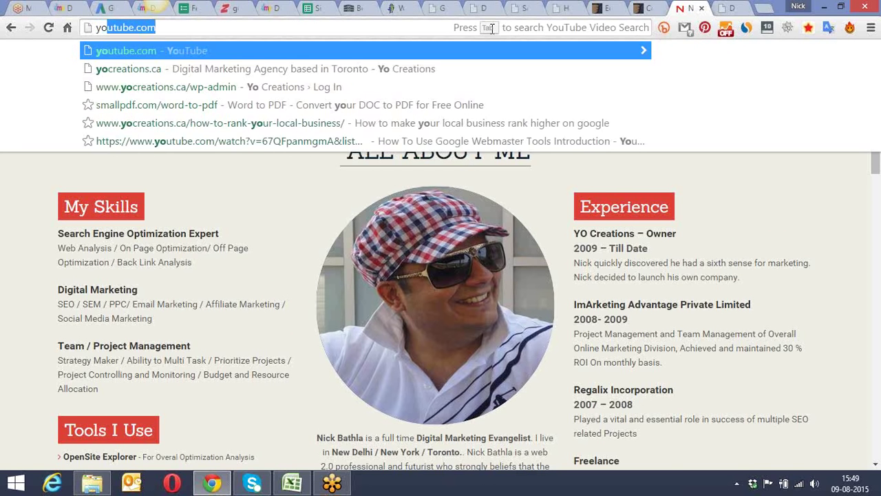
text(creations.ca)
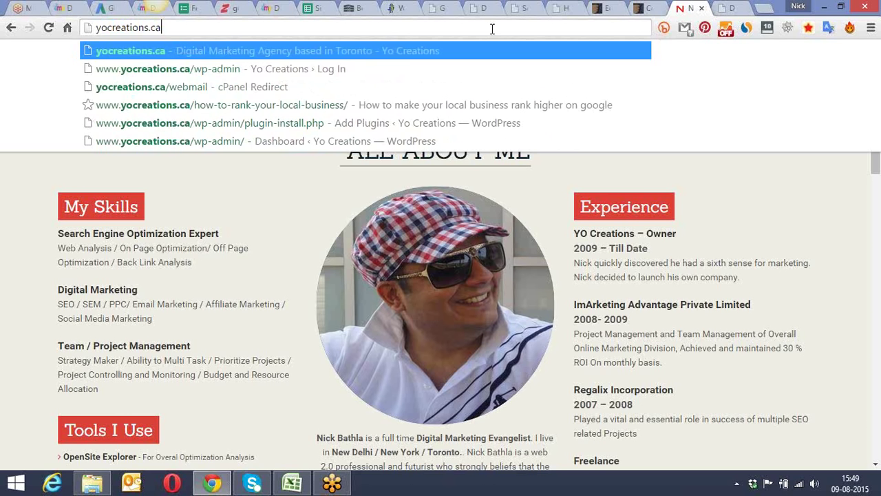
key(Return)
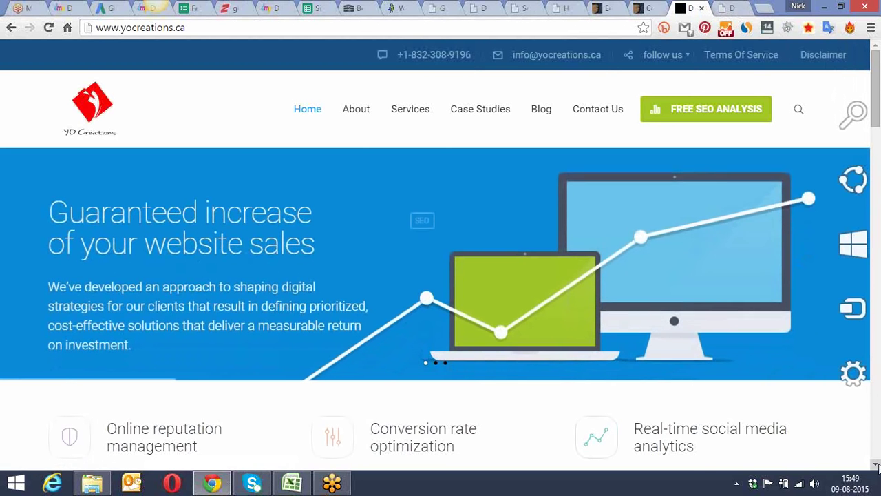
Step: Resize the window narrower and wider to test the yocreations.ca layout, then maximize it
click(841, 7)
drag(630, 96, 311, 131)
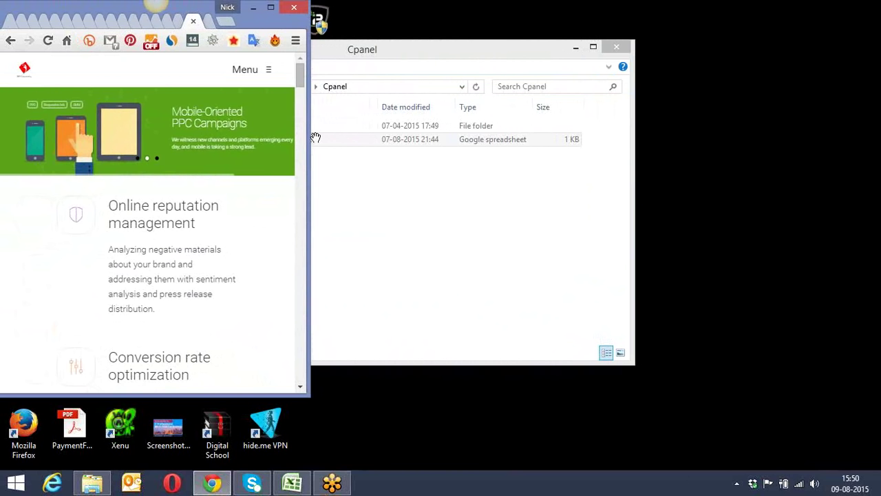
drag(310, 128, 852, 230)
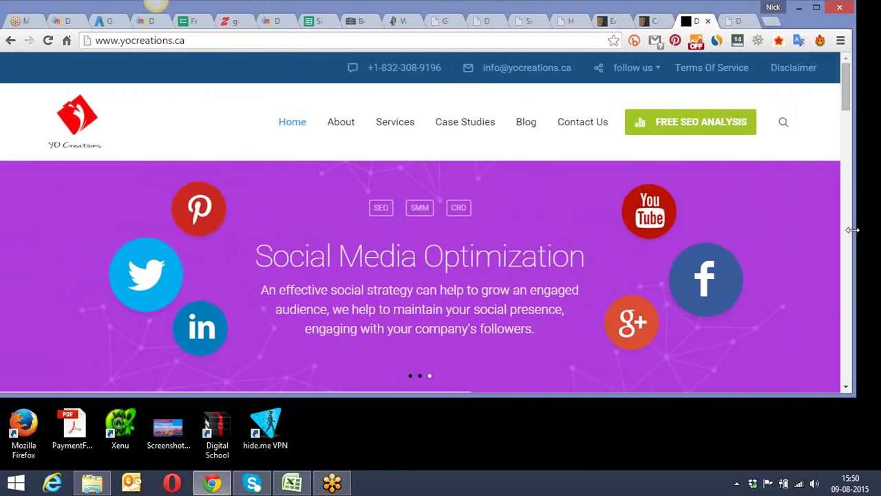
click(817, 9)
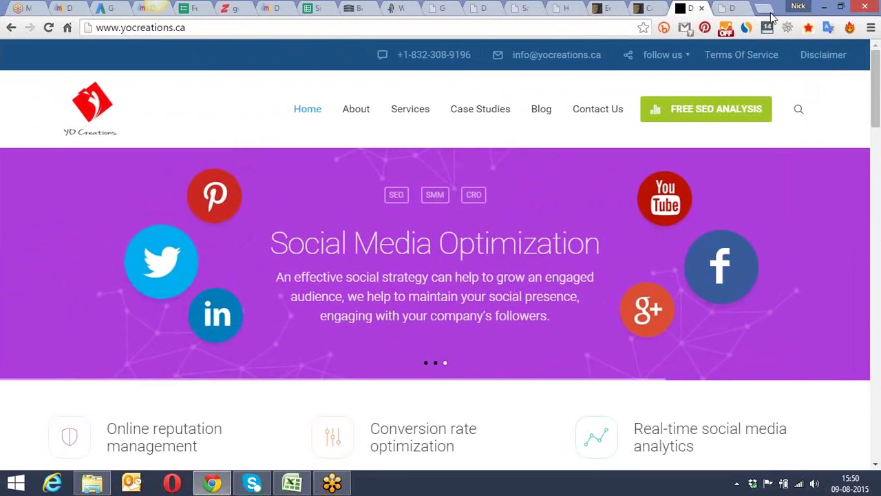
Step: Switch to the Responsive Design Checker tab, select its address and scroll to the top
click(735, 7)
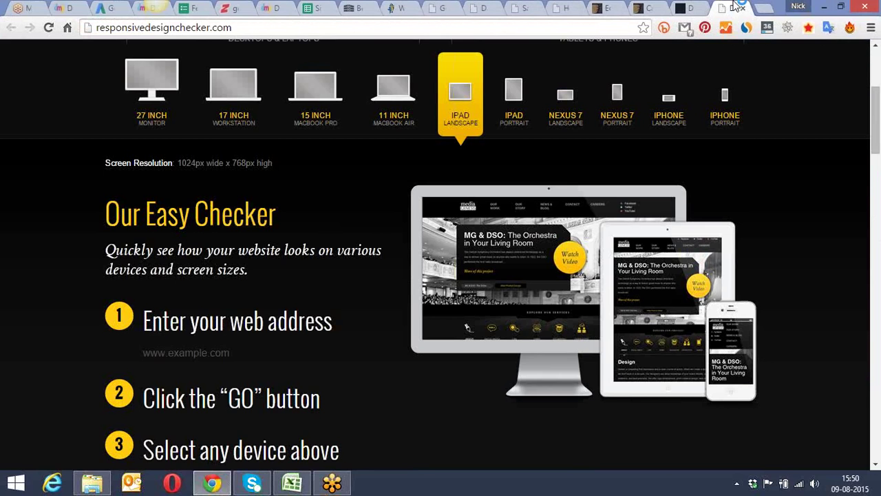
click(335, 31)
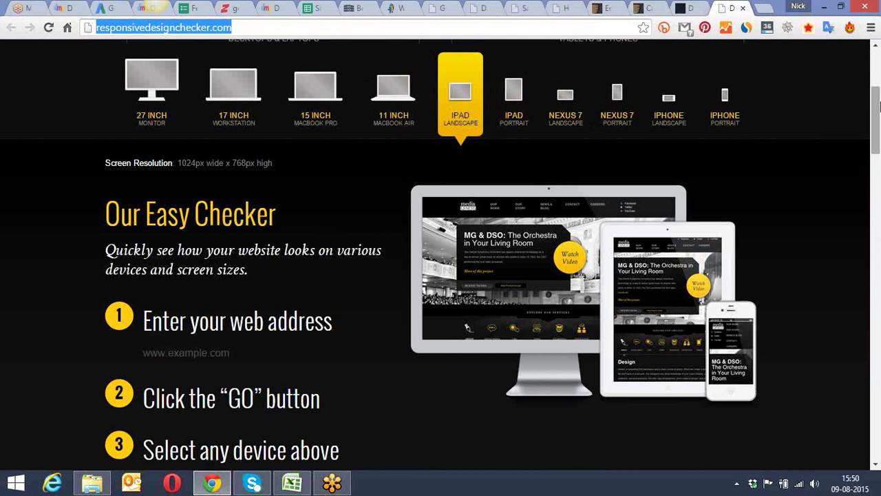
click(878, 97)
drag(878, 97, 876, 63)
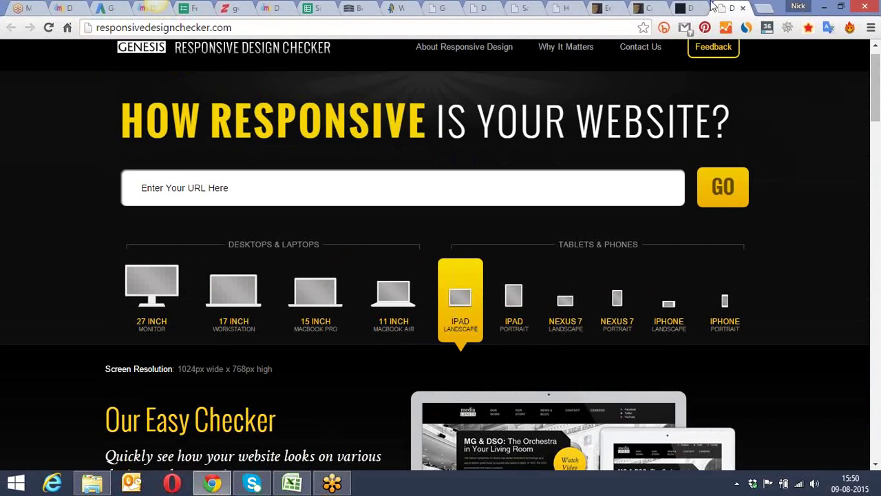
click(689, 8)
click(602, 25)
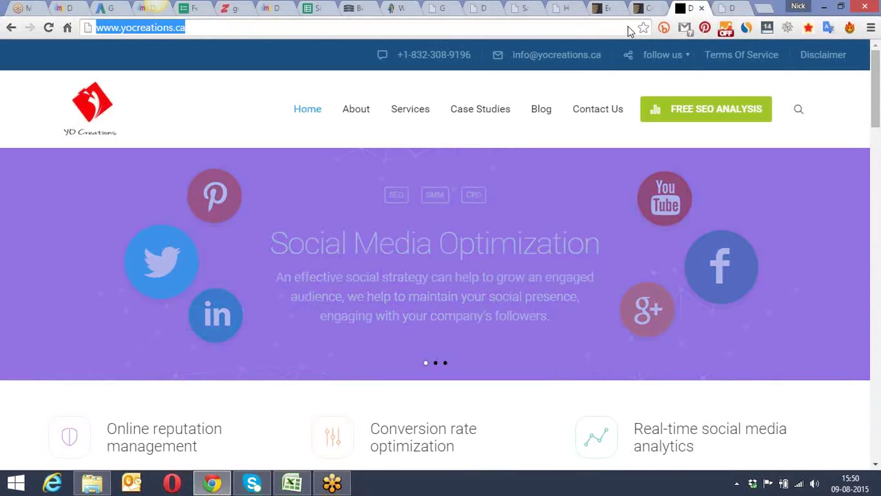
key(ctrl+Tab)
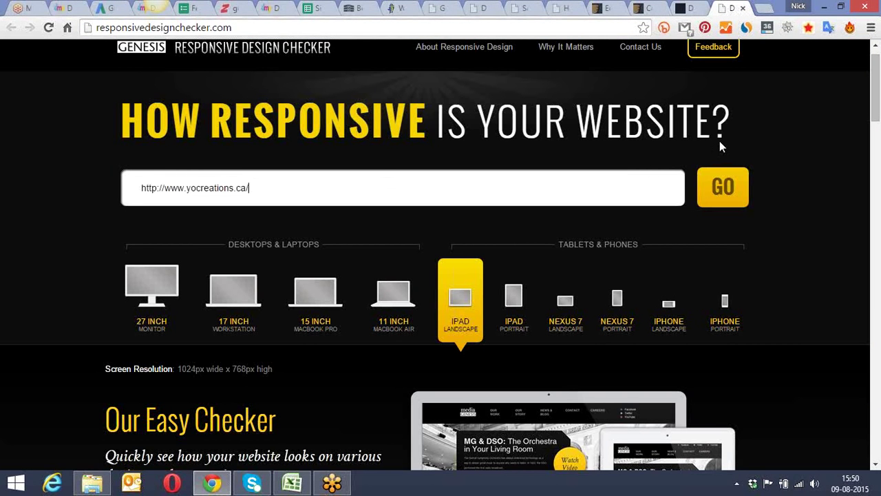
click(709, 176)
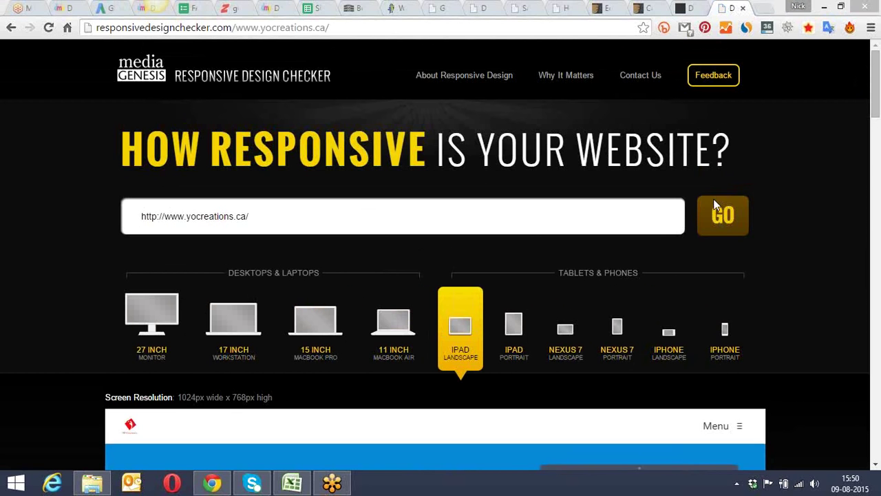
drag(877, 72, 875, 100)
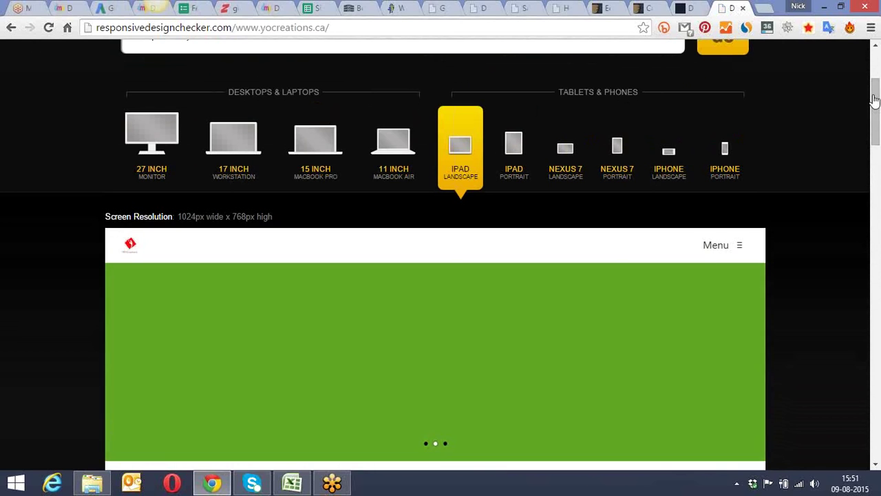
Step: Preview yocreations.ca at 1366, 1680, 1920, 2560 px, iPad Portrait and Nexus 7 Landscape, then close the checker
click(400, 153)
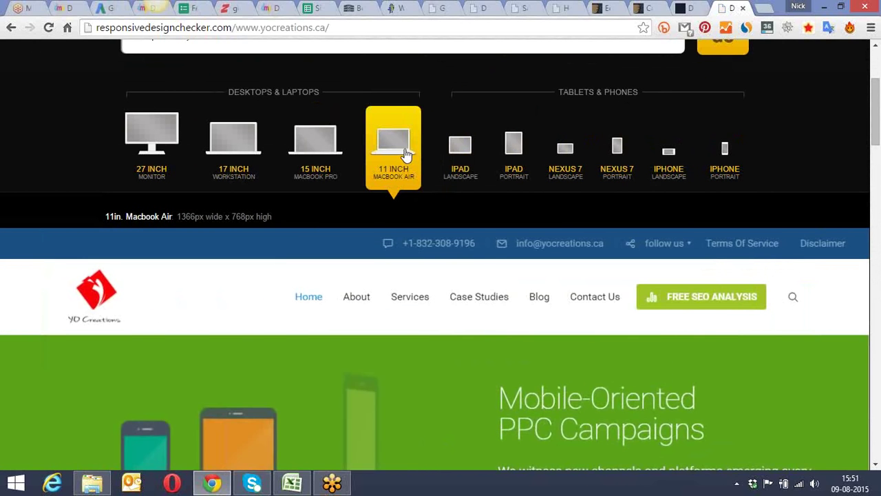
click(310, 145)
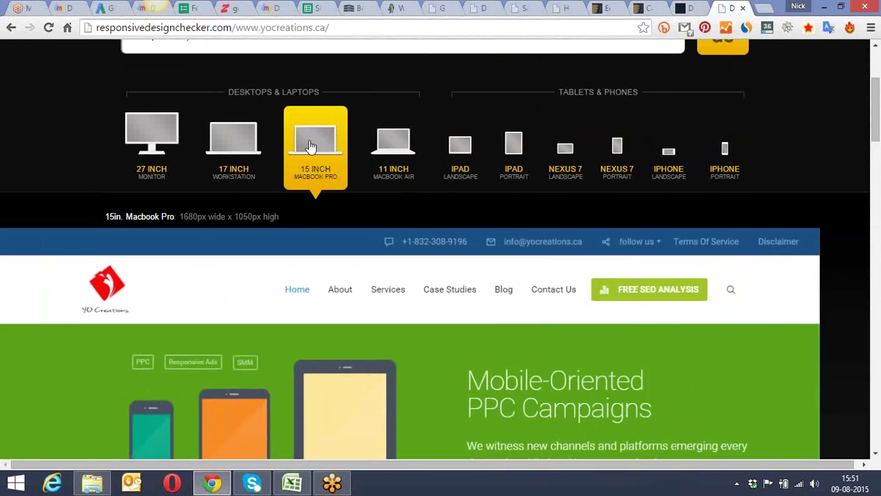
click(234, 148)
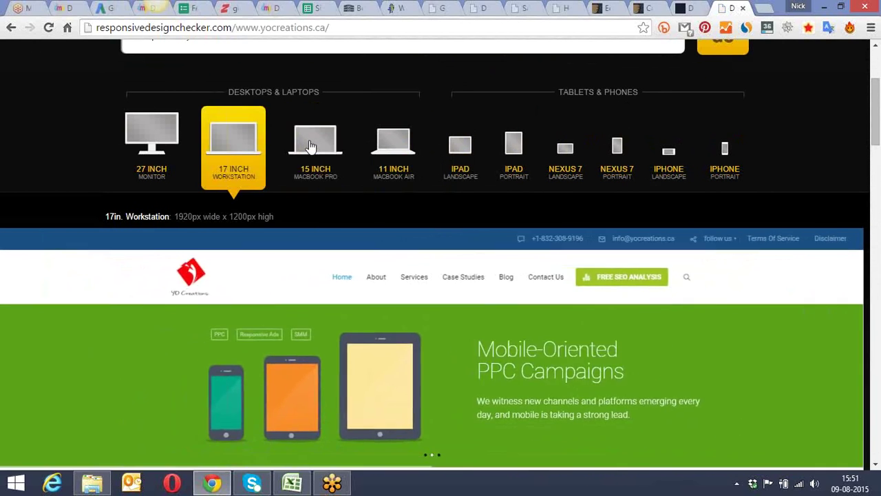
click(151, 149)
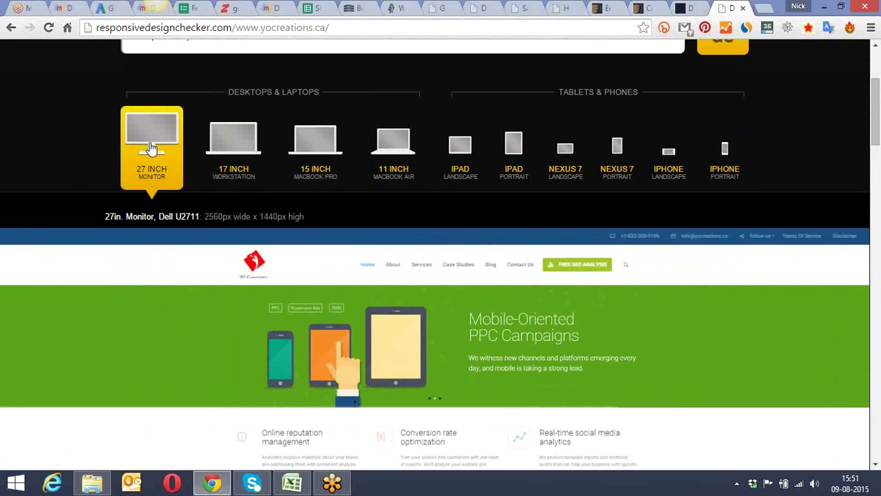
click(511, 172)
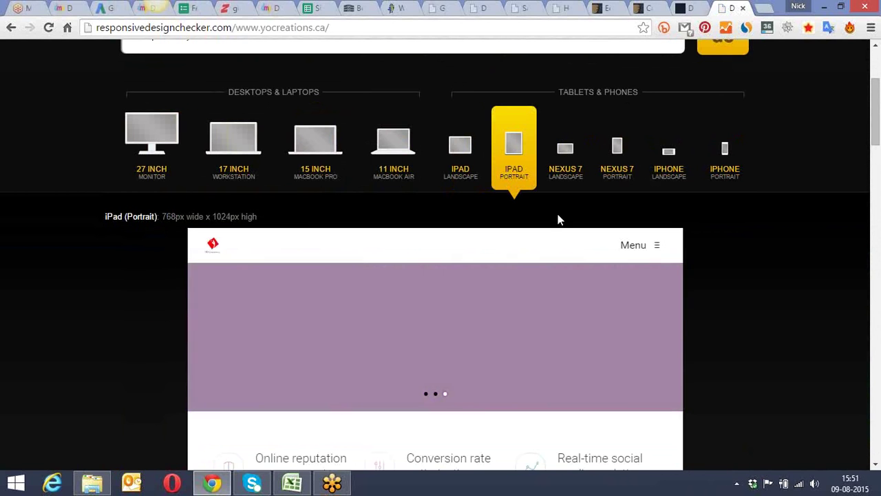
click(565, 152)
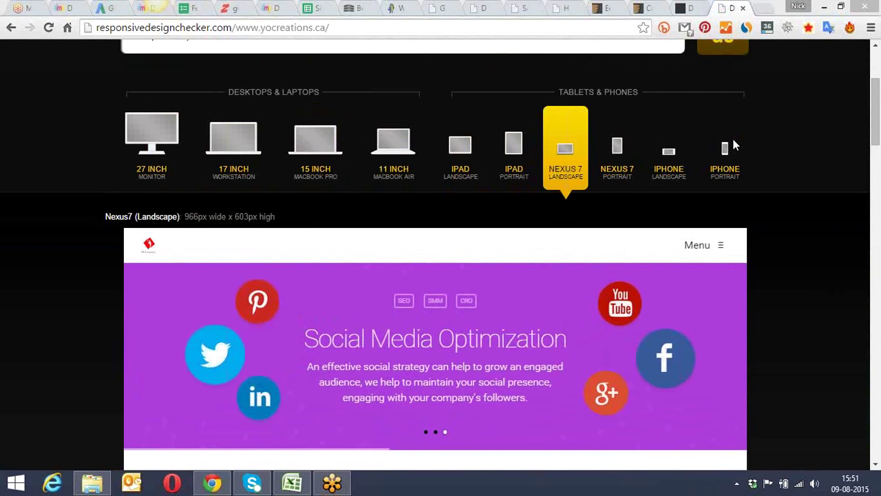
click(743, 8)
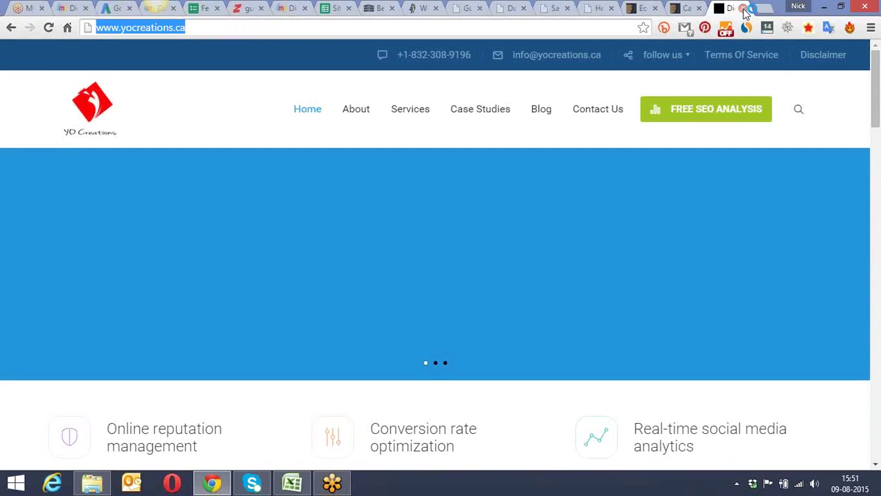
click(690, 6)
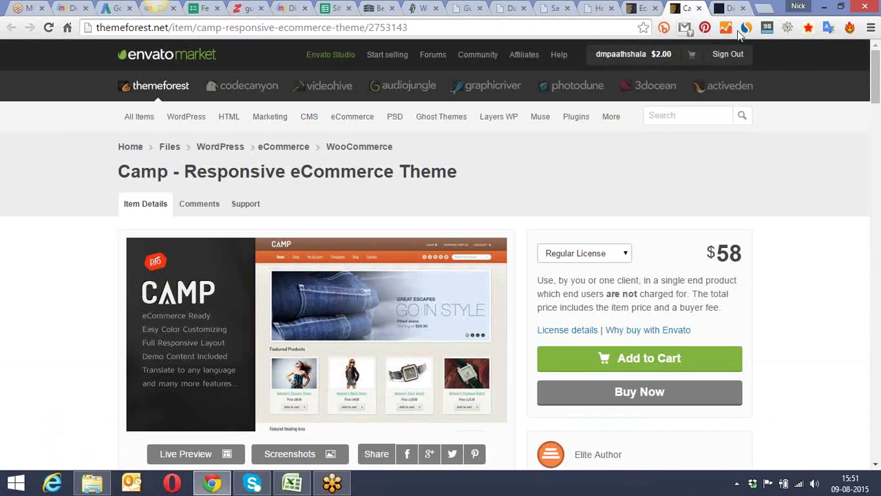
Step: View the Camp theme's live demo without the marketplace frame and scroll through its featured products
drag(878, 64, 877, 81)
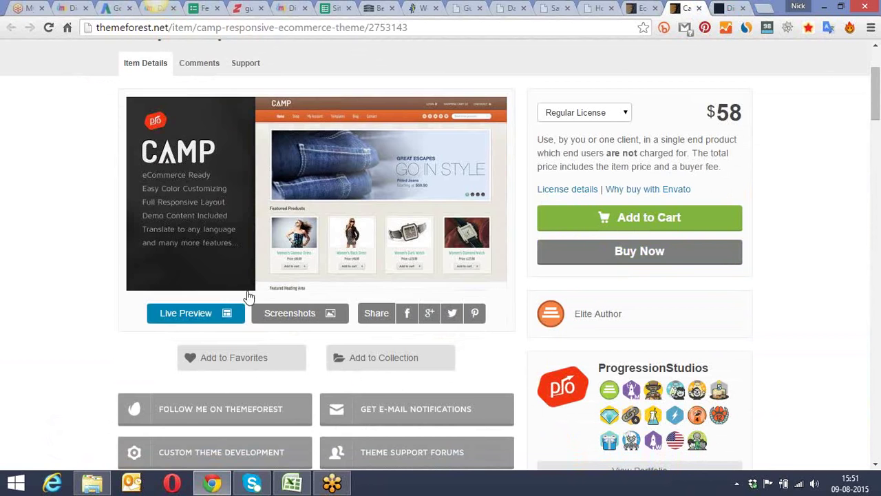
click(209, 317)
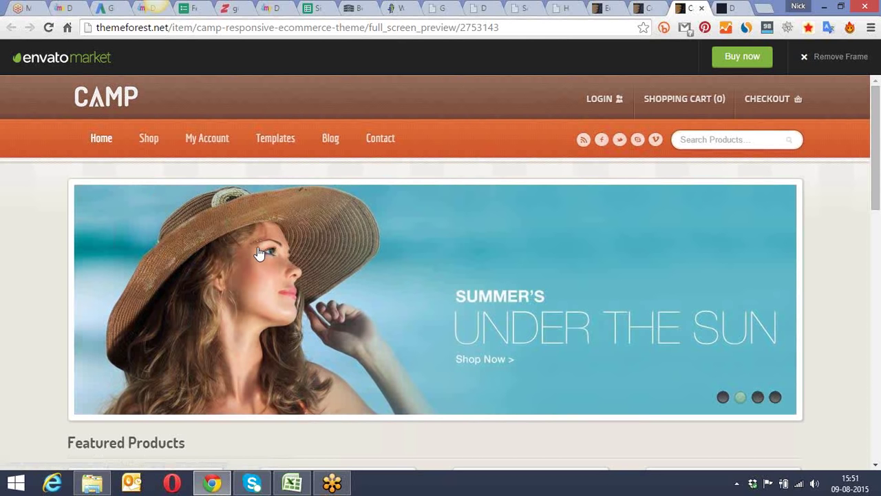
click(803, 58)
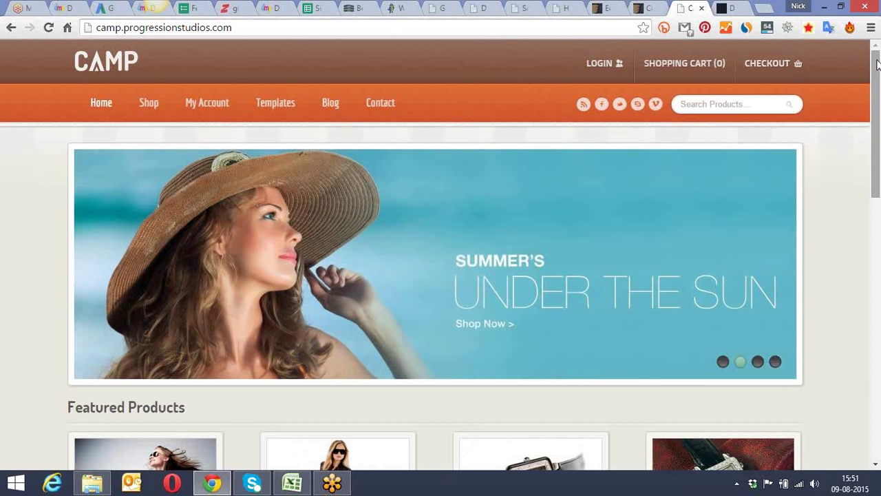
drag(877, 63, 877, 64)
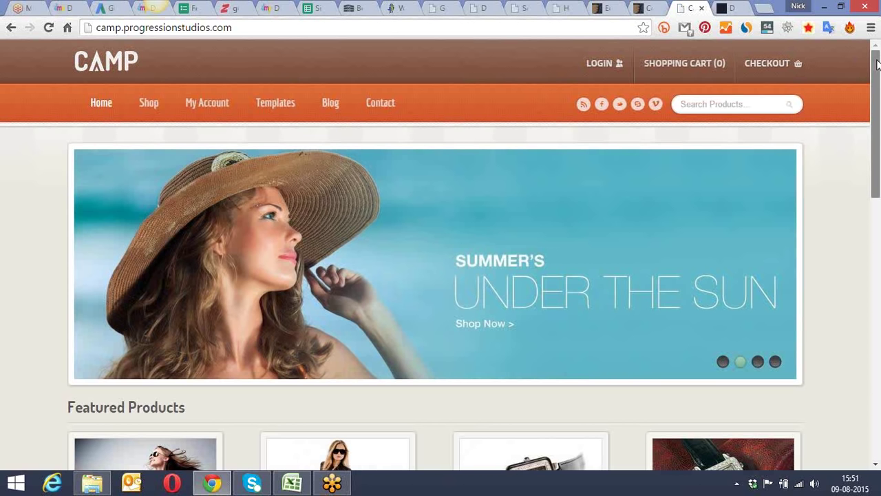
drag(877, 64, 878, 186)
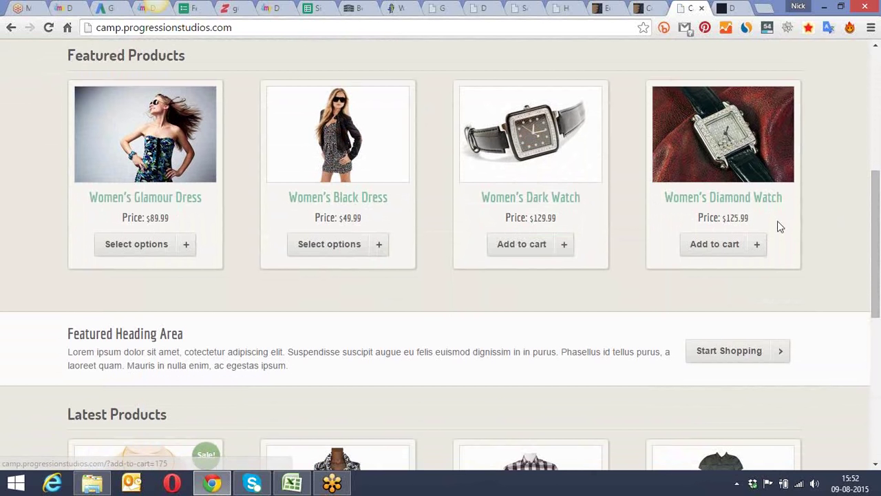
drag(872, 207, 859, 35)
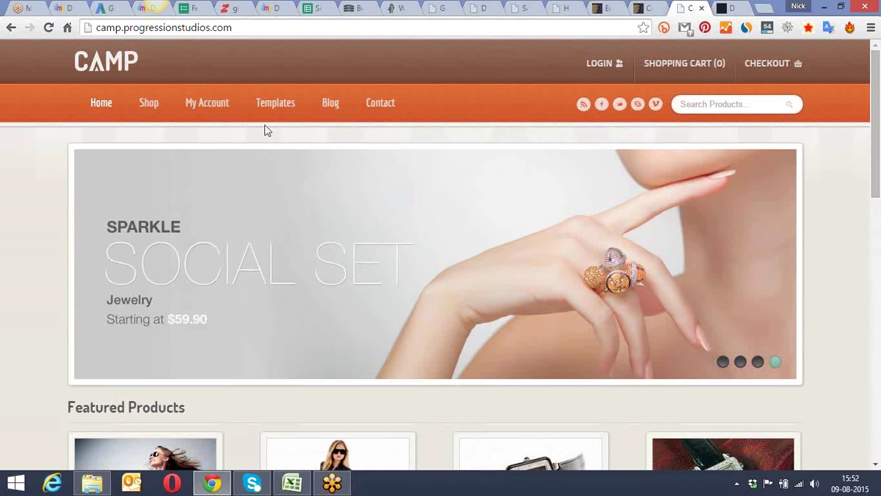
Step: Close the Camp demo and the Camp item page to return to the ecommerce results
click(702, 7)
click(695, 7)
click(653, 8)
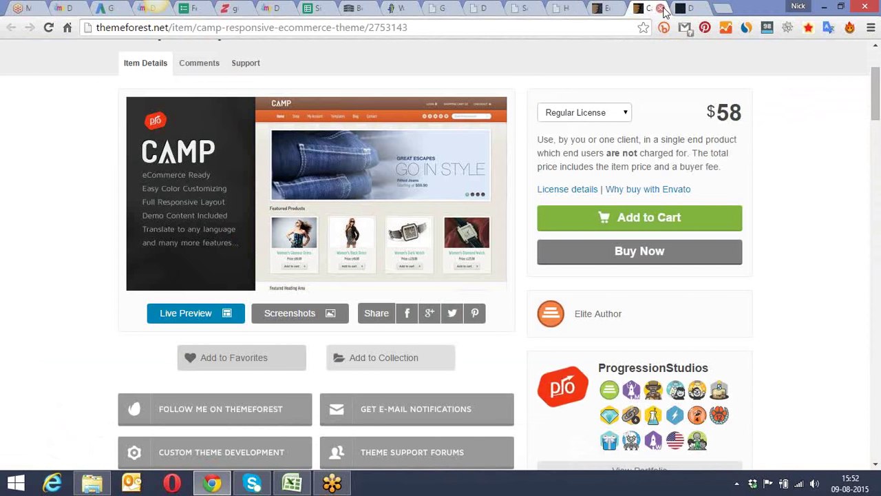
click(660, 8)
click(608, 7)
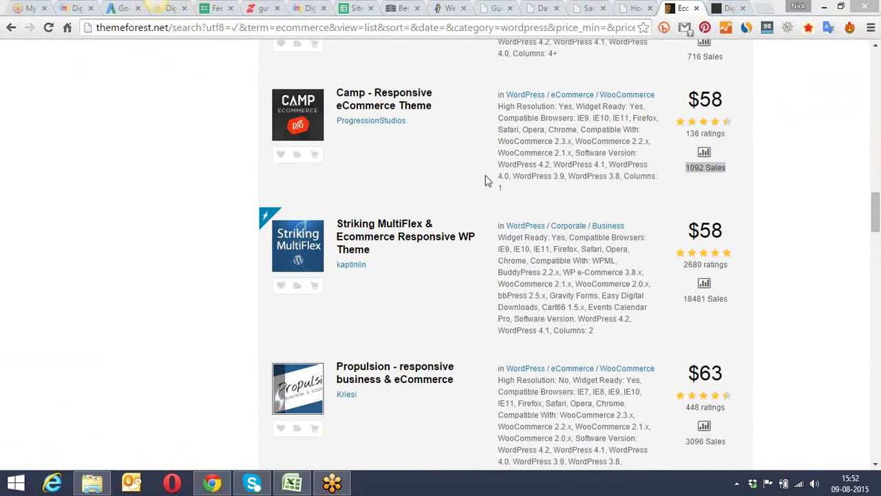
drag(878, 207, 880, 266)
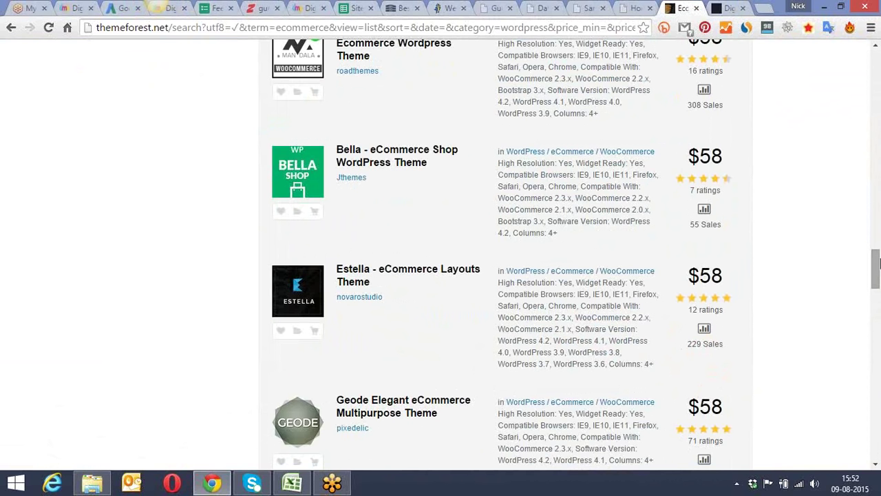
drag(878, 260, 877, 318)
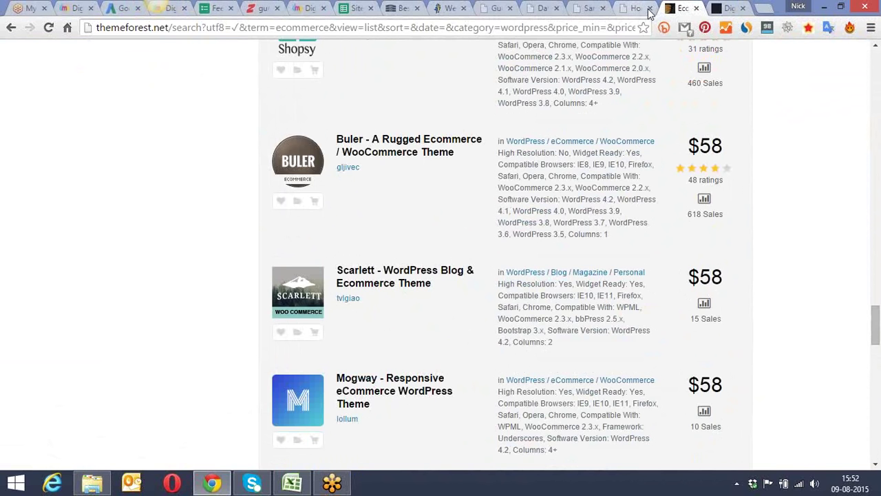
drag(877, 336, 877, 254)
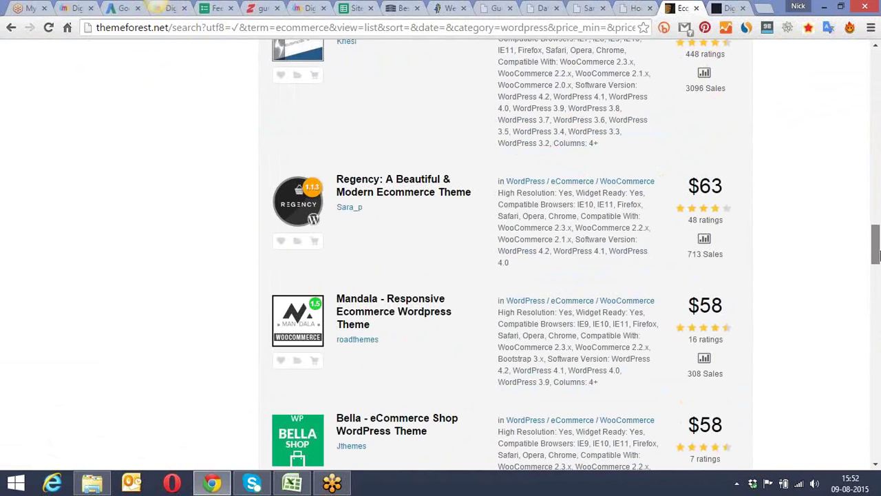
click(592, 8)
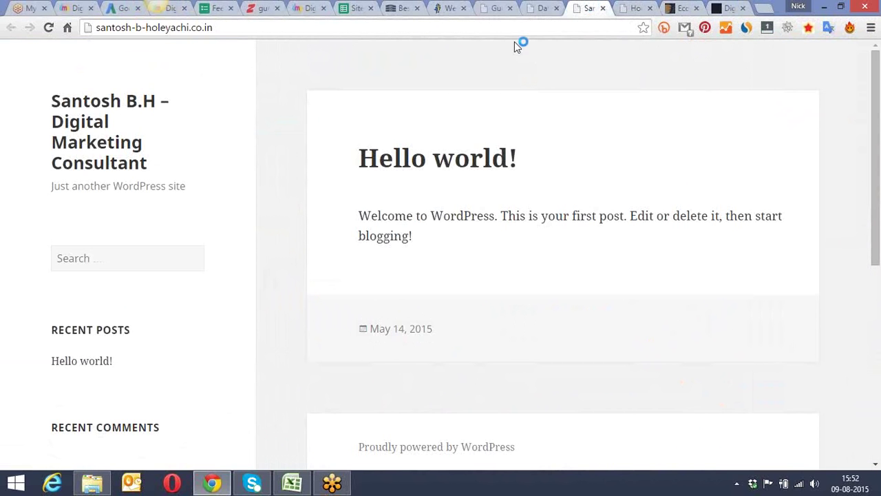
Step: Switch to the new site's wp-admin Dashboard tab
click(542, 7)
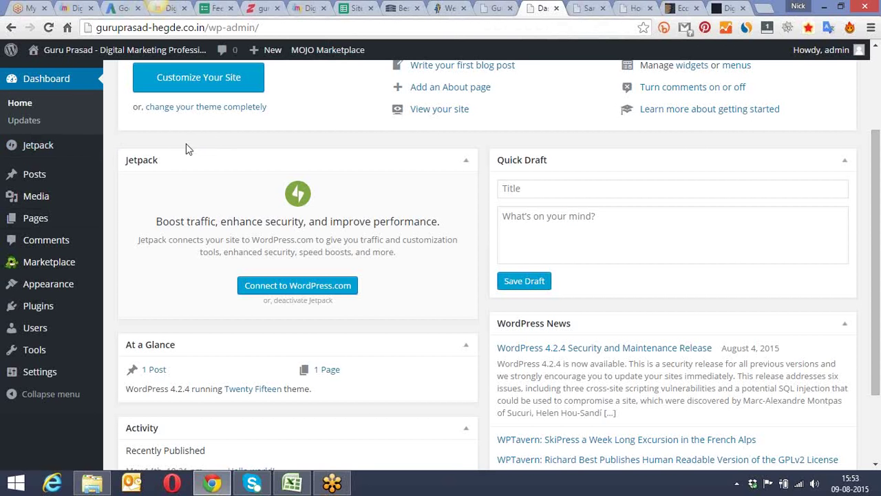
Step: Go to Appearance > Themes to list the installed Twenty Fifteen, Fourteen and Thirteen themes
mouse_move(53, 291)
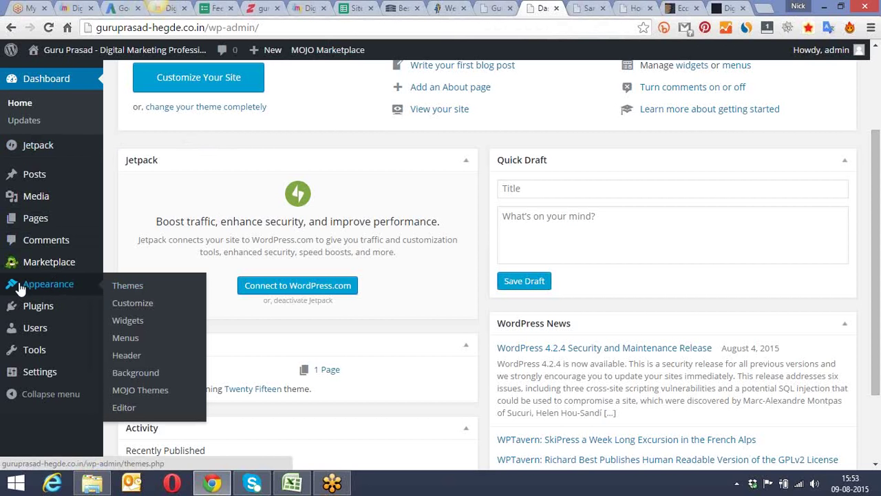
click(119, 288)
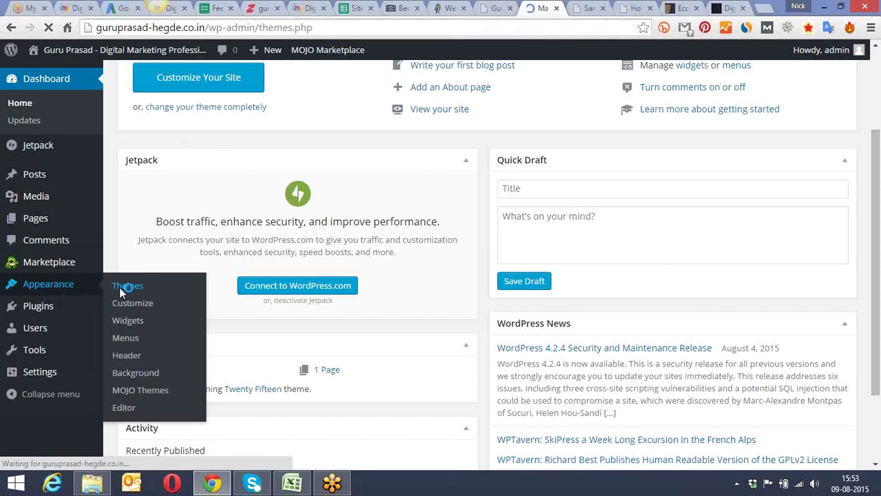
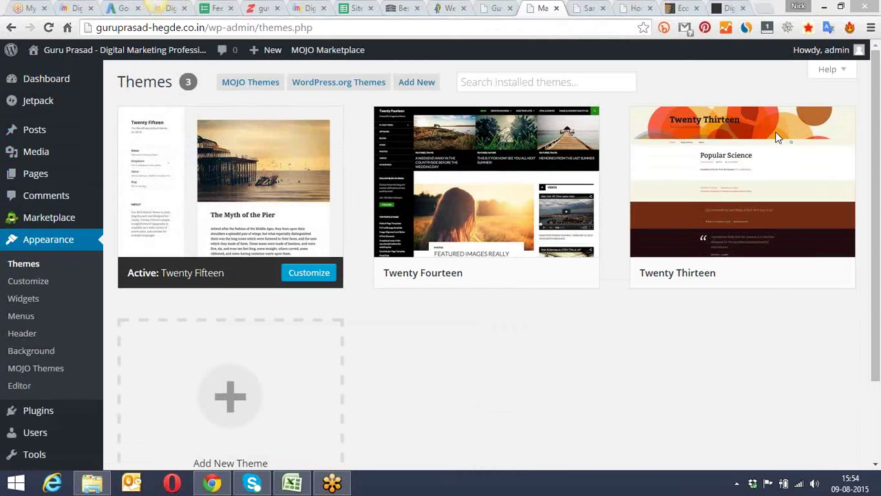
Step: Open the Add New theme uploader and browse into Dropbox's Wordpress Theme folder
click(555, 83)
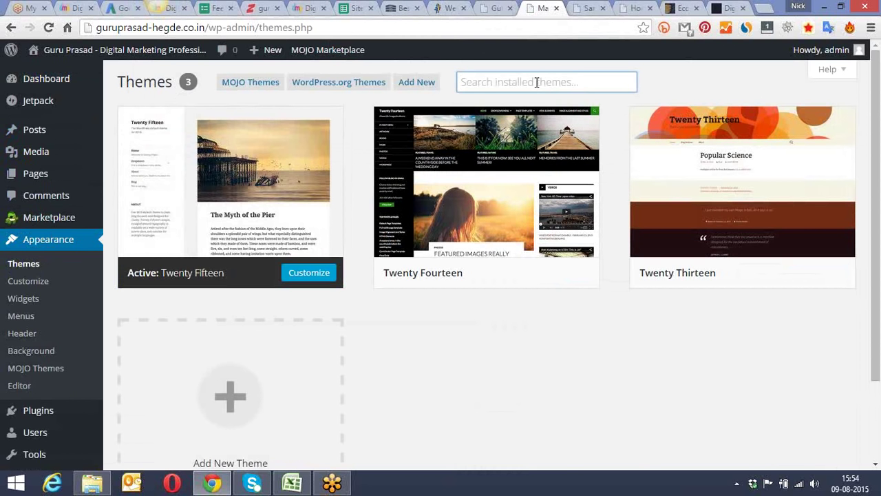
drag(879, 65, 879, 65)
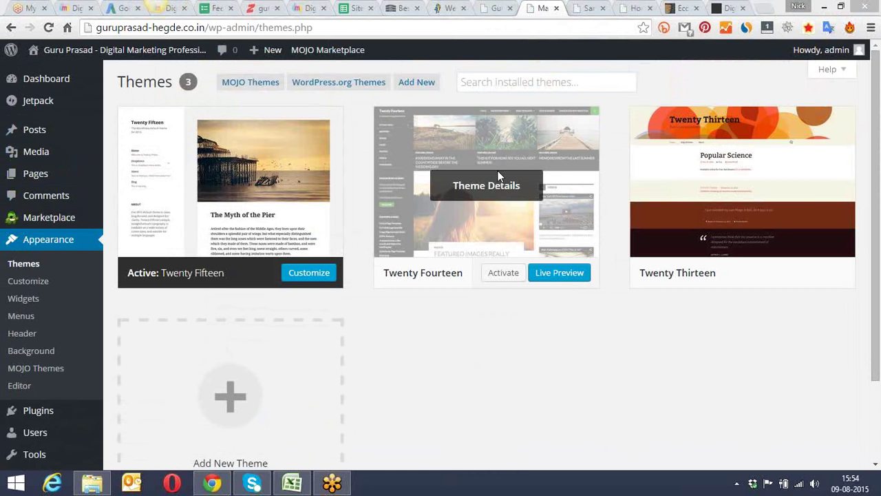
click(421, 82)
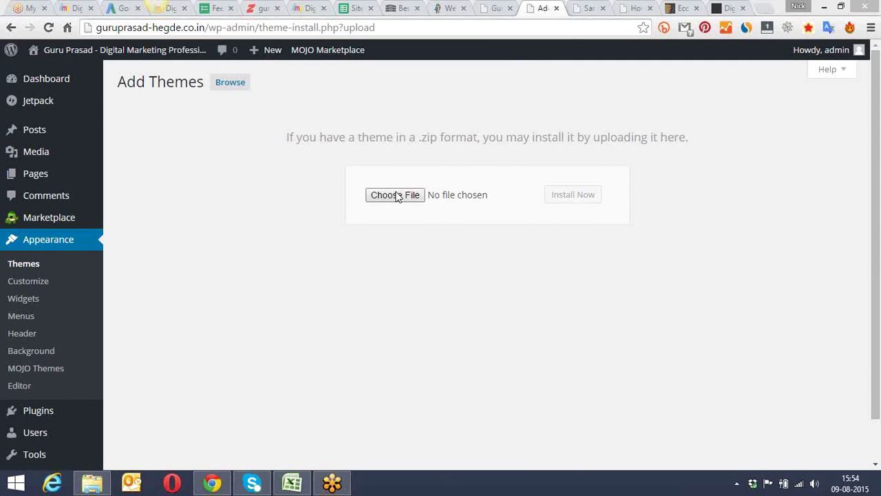
click(406, 196)
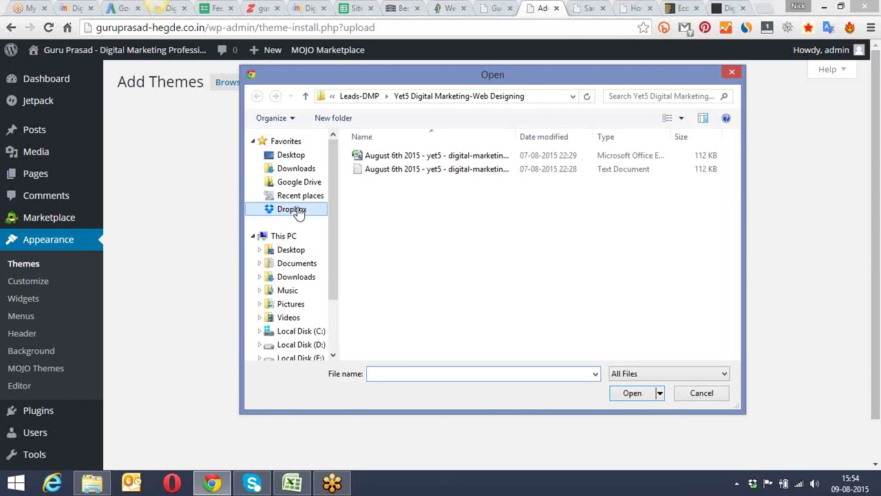
click(298, 209)
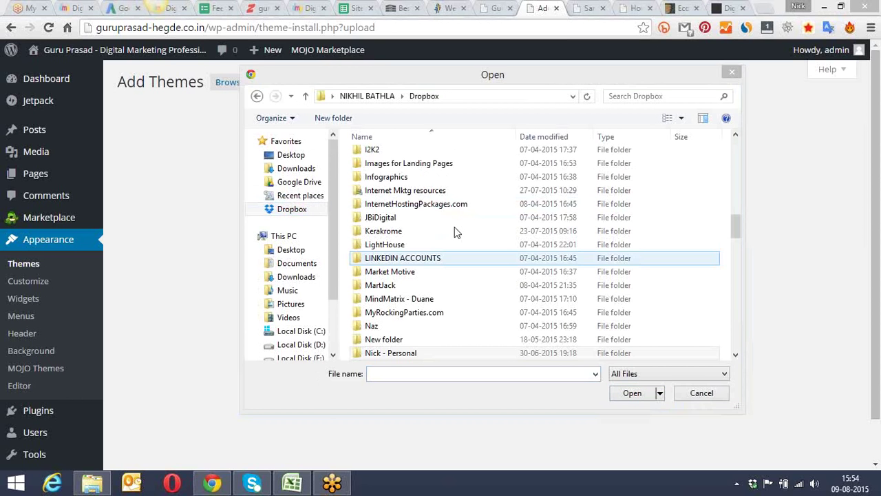
click(389, 249)
scroll(388, 246, down, 10)
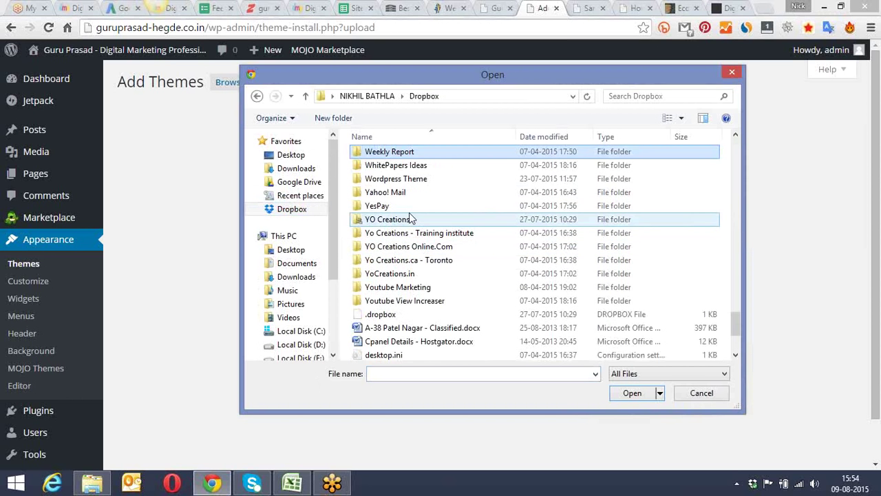
double_click(432, 177)
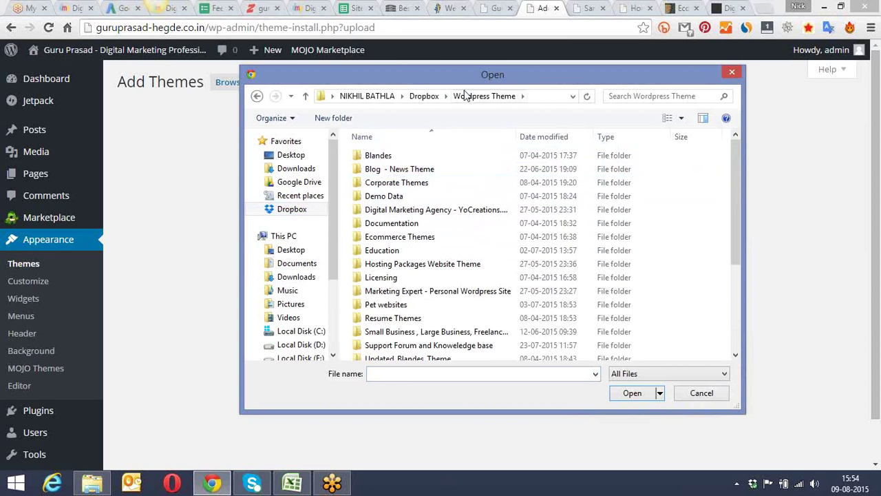
Step: Select FOLIX.zip from the Resume Themes folder as the theme file to upload
drag(437, 69, 320, 65)
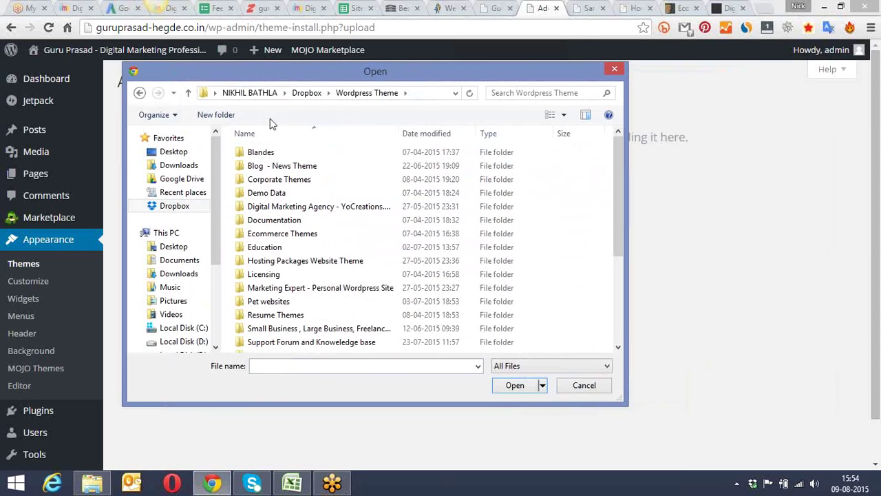
click(296, 194)
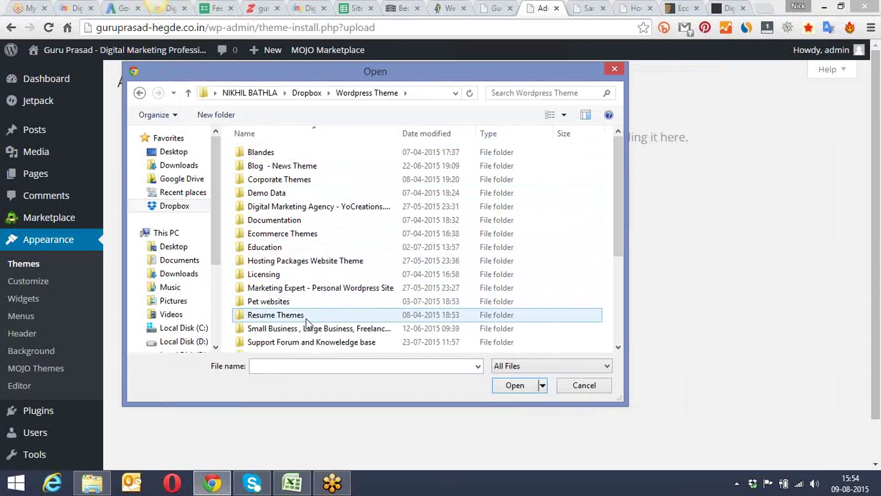
drag(378, 69, 333, 54)
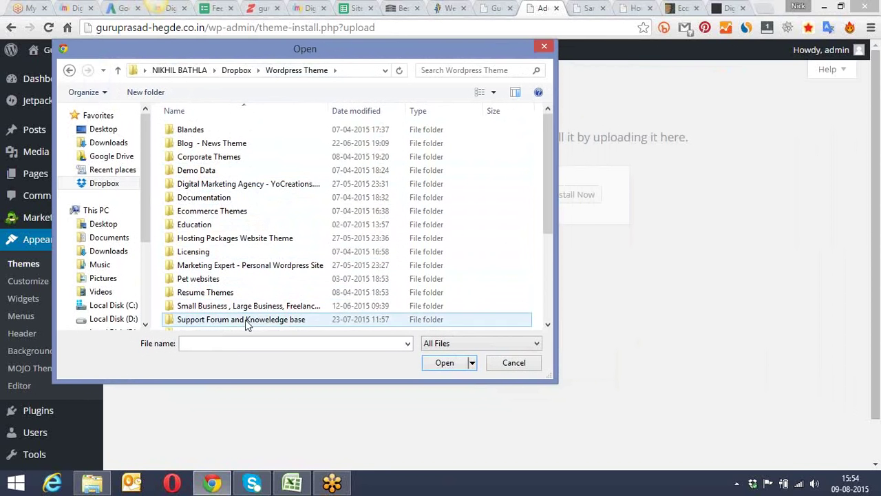
drag(544, 197, 541, 237)
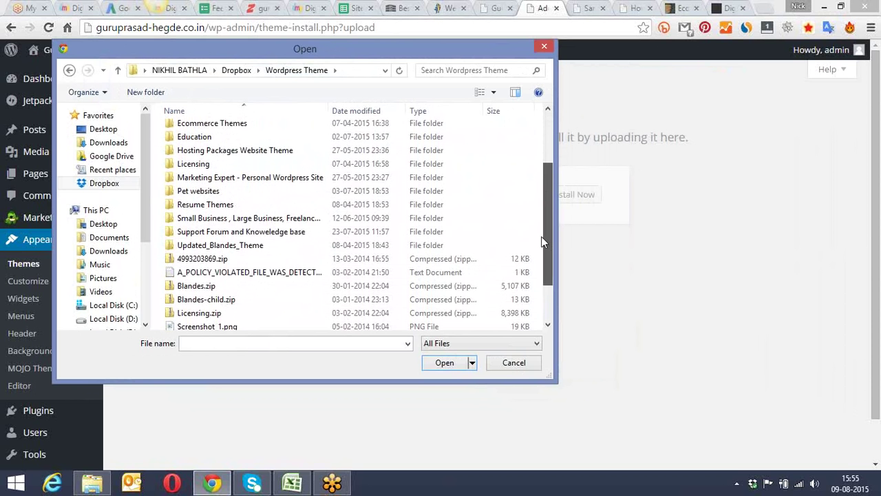
double_click(254, 207)
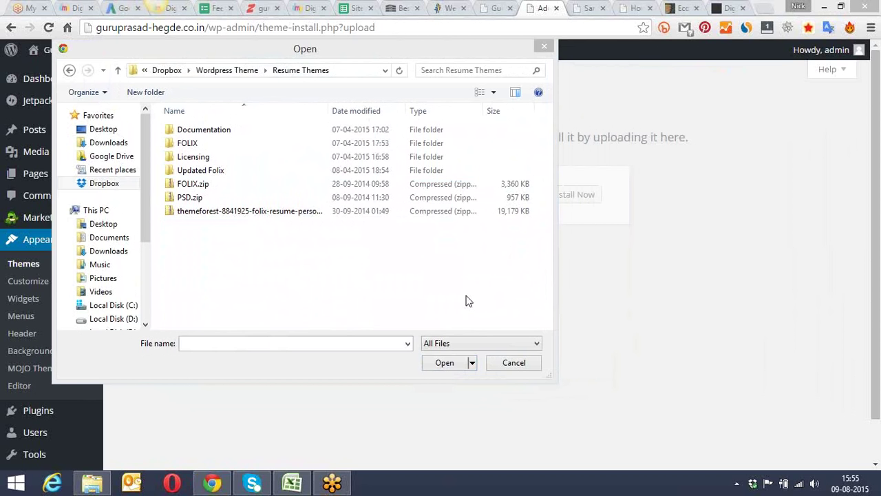
click(222, 185)
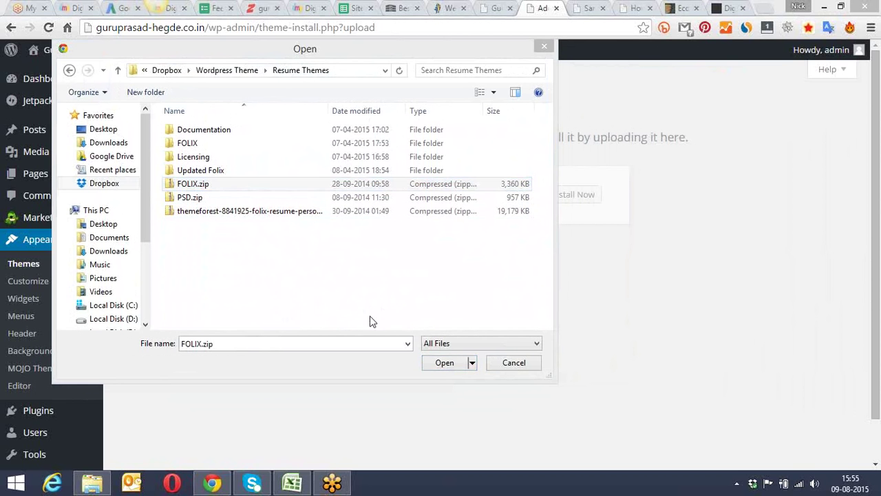
click(445, 363)
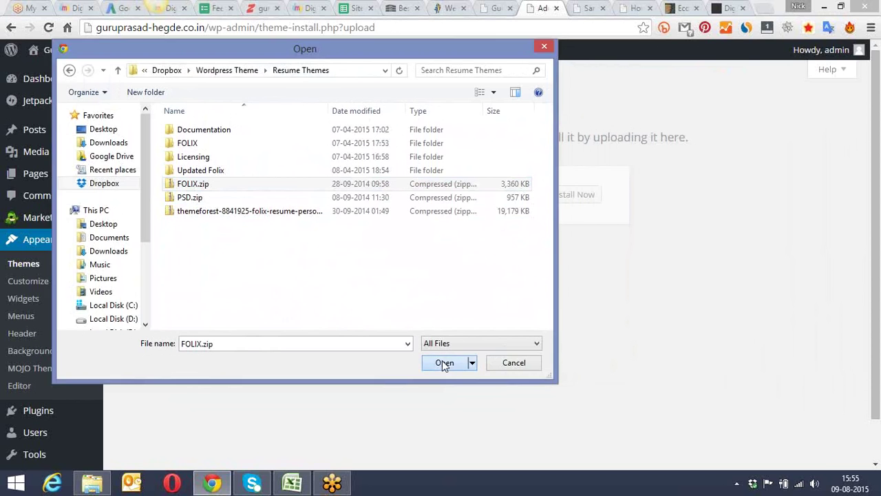
Step: Install the FOLIX.zip theme package and activate the new Folix theme
click(558, 199)
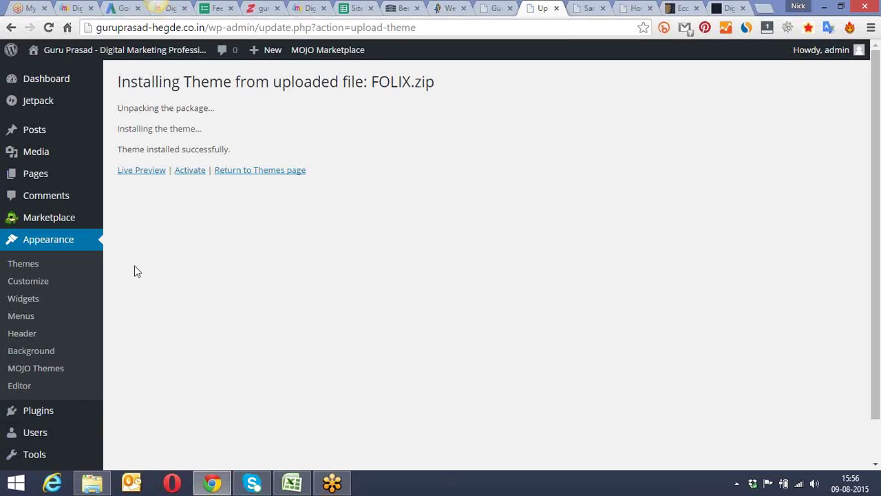
click(191, 177)
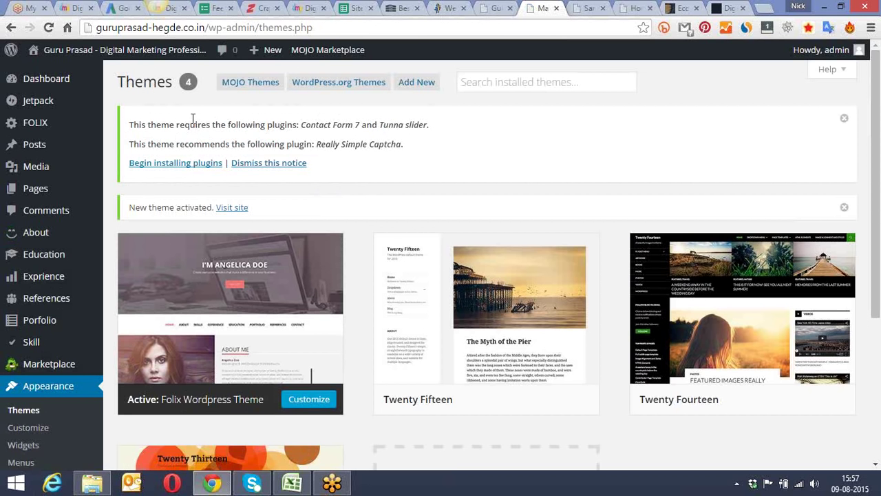
Step: Begin installing the Folix theme's required plugins from the Themes page notice
click(172, 163)
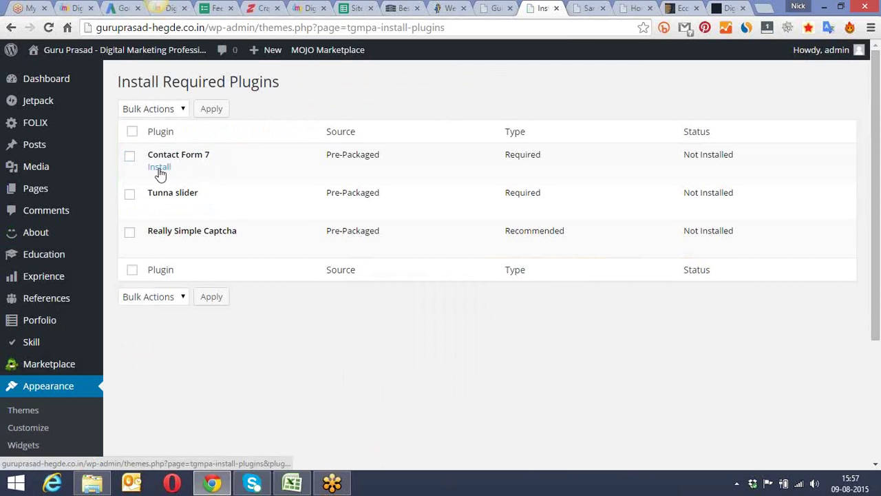
Step: Install Contact Form 7, Tunna slider and Really Simple Captcha, returning to the installer after each
click(159, 168)
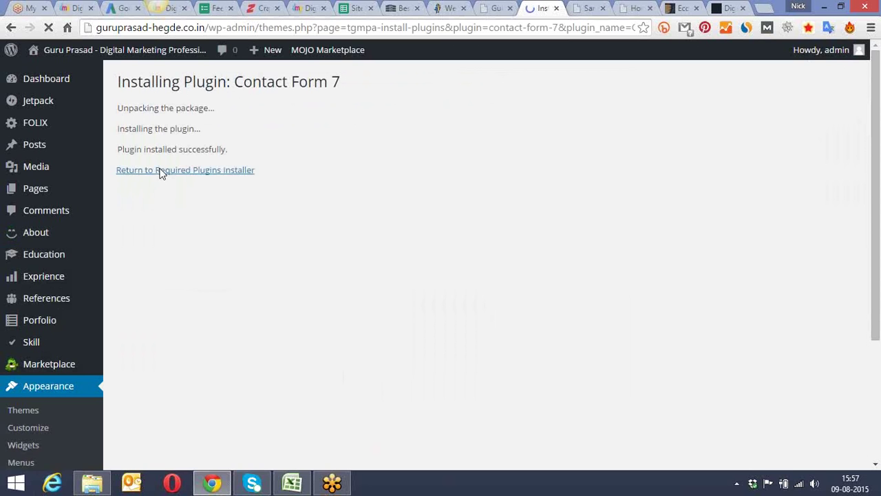
click(163, 172)
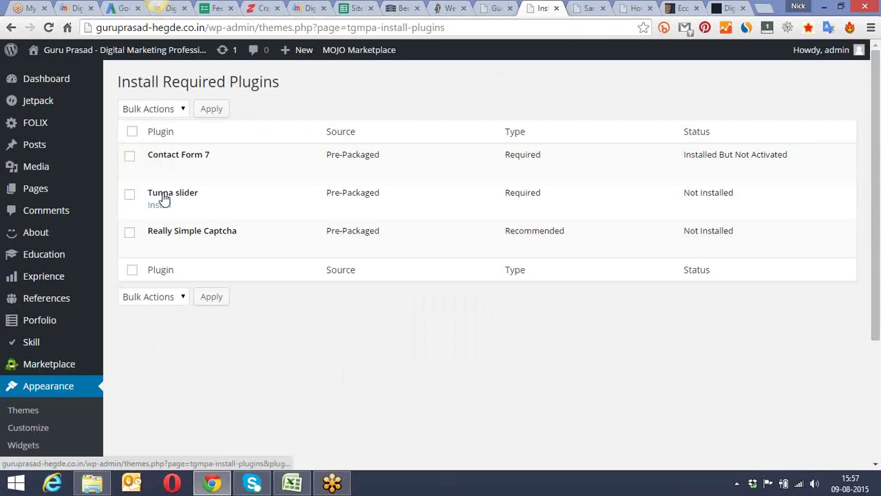
click(162, 206)
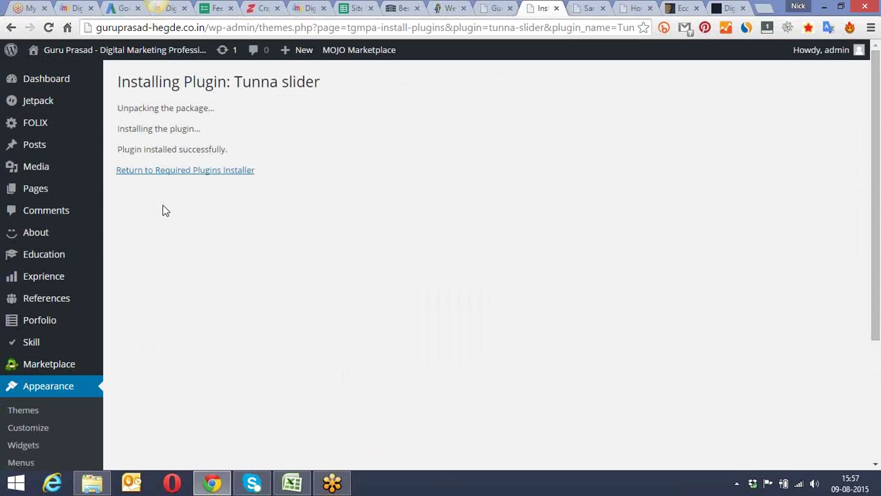
click(177, 171)
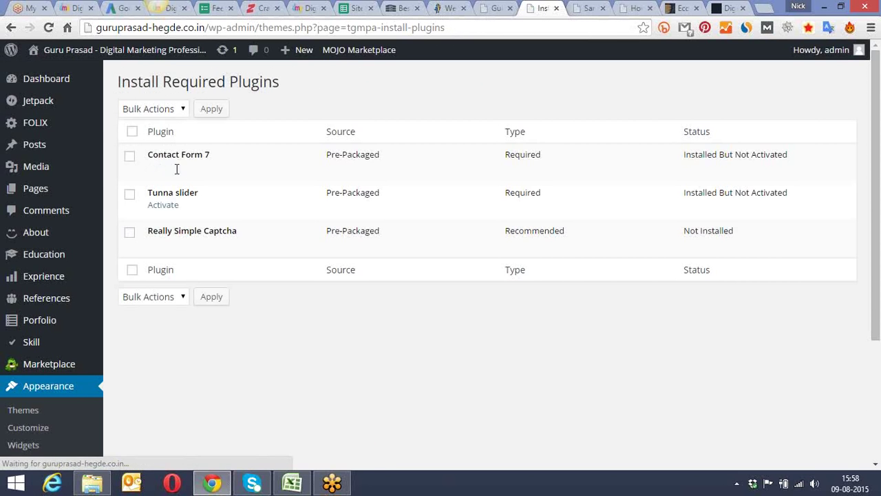
click(158, 243)
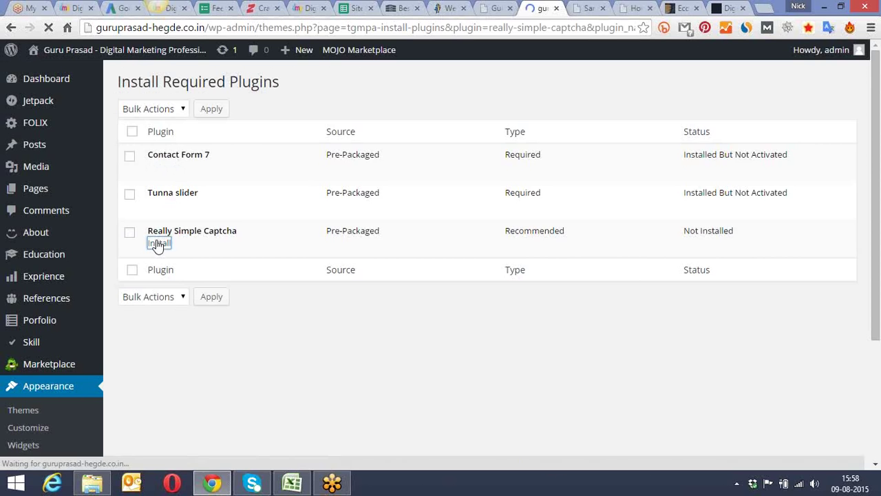
click(163, 177)
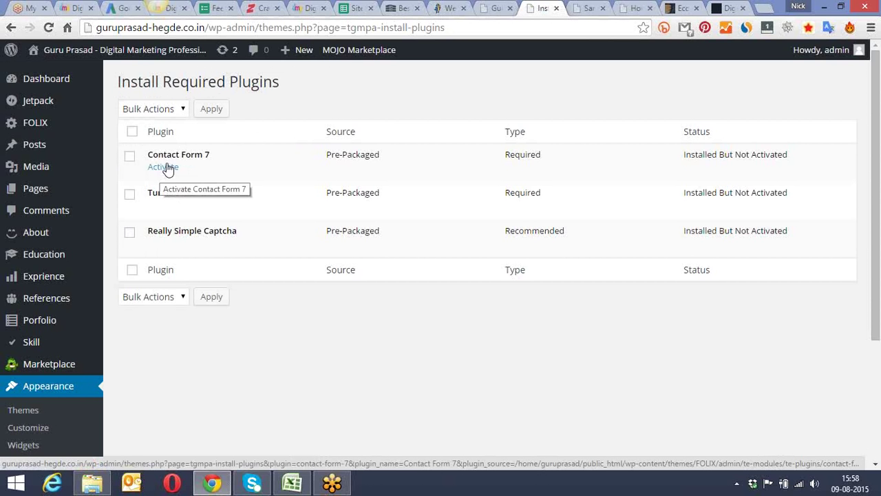
Step: Activate Contact Form 7, Tunna slider and Really Simple Captcha from the required plugins list
click(164, 167)
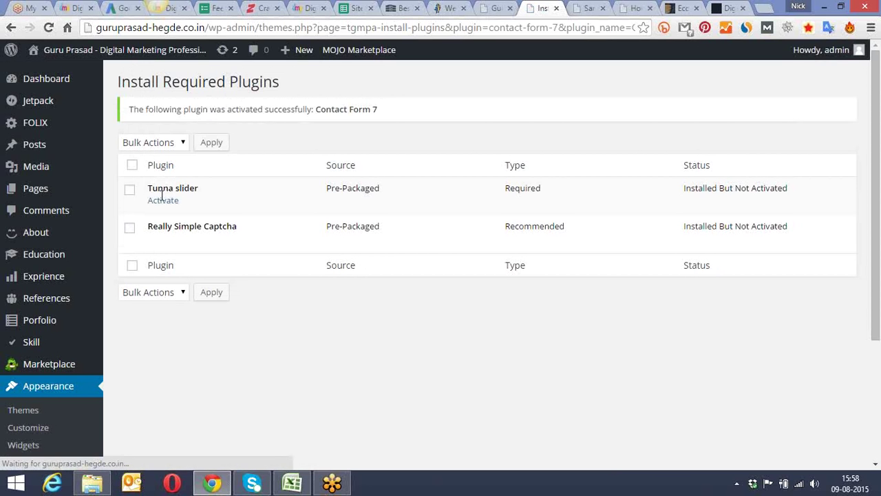
click(163, 201)
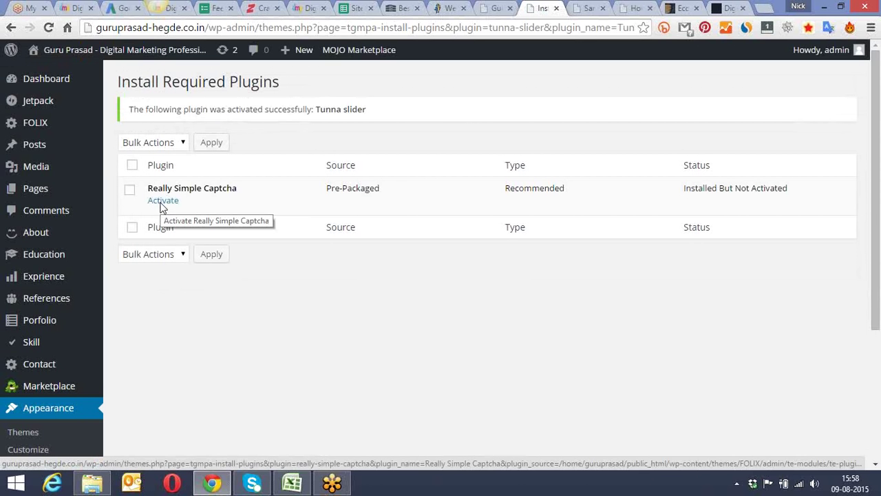
click(163, 206)
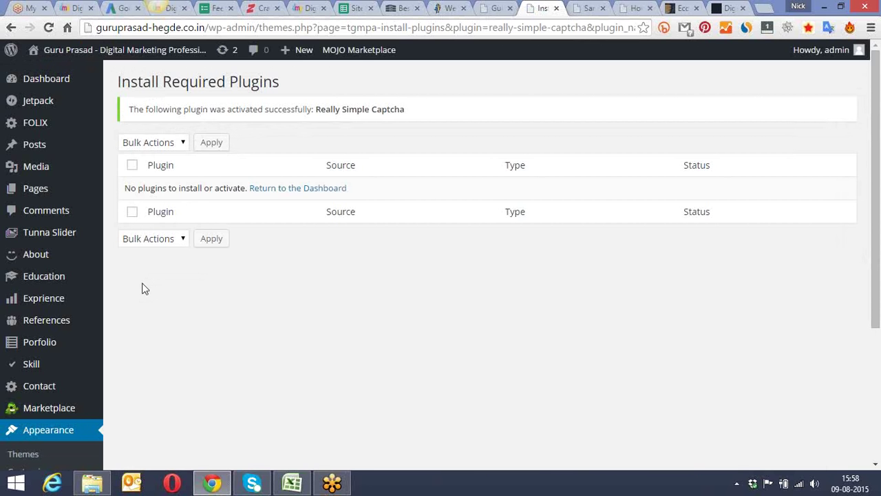
scroll(142, 291, down, 3)
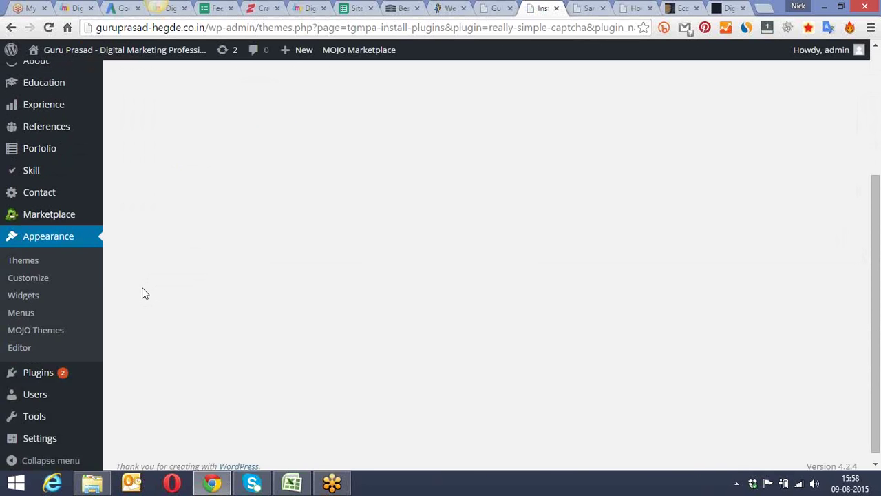
scroll(142, 293, up, 3)
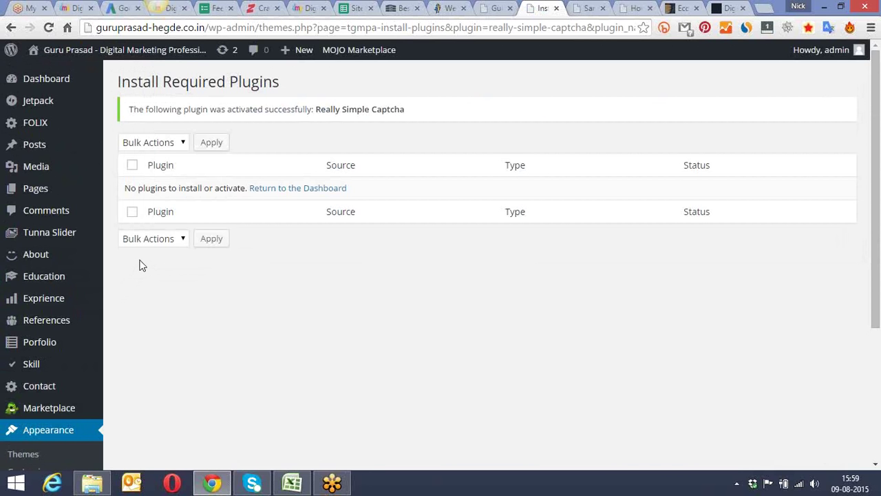
mouse_move(57, 125)
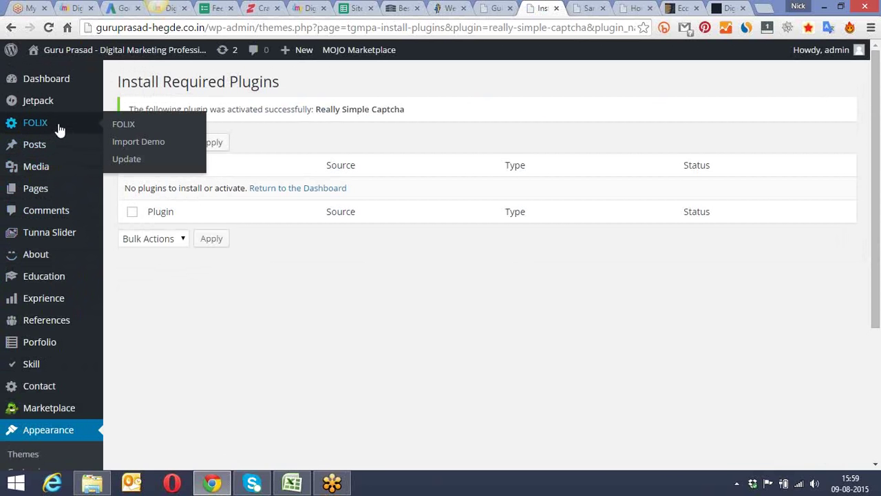
Step: Run the FOLIX demo content import and confirm the 'Success! Import Demo Ok' message
click(149, 140)
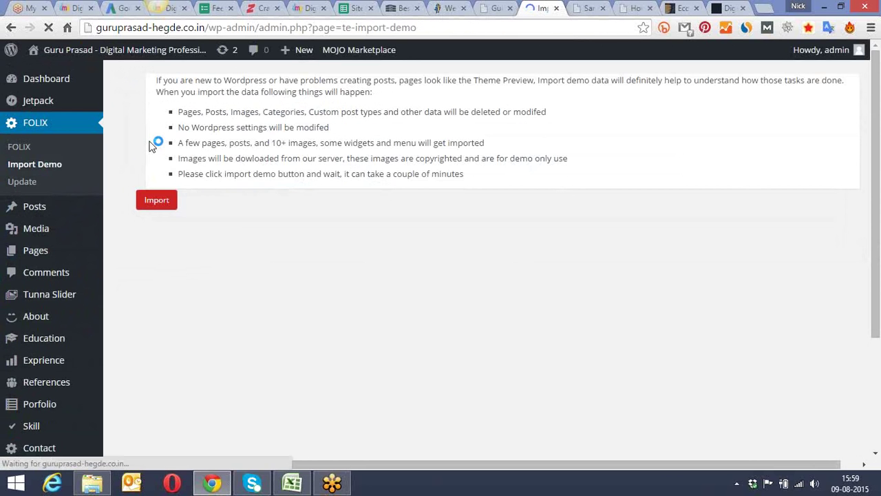
scroll(141, 165, down, 3)
scroll(141, 168, up, 3)
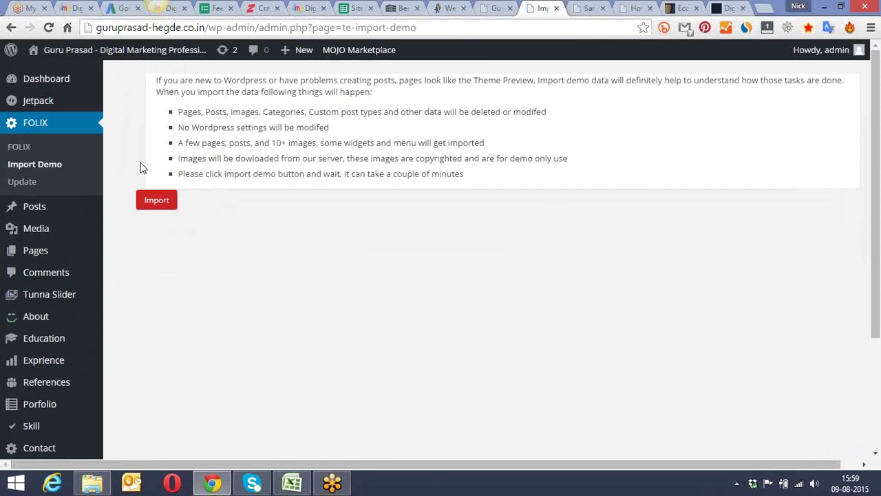
click(154, 202)
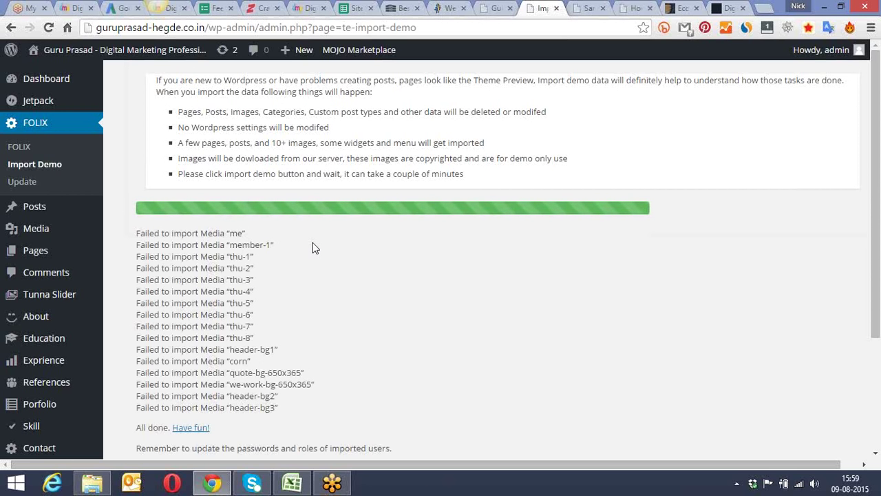
scroll(314, 248, down, 3)
scroll(286, 246, up, 3)
click(589, 7)
click(626, 8)
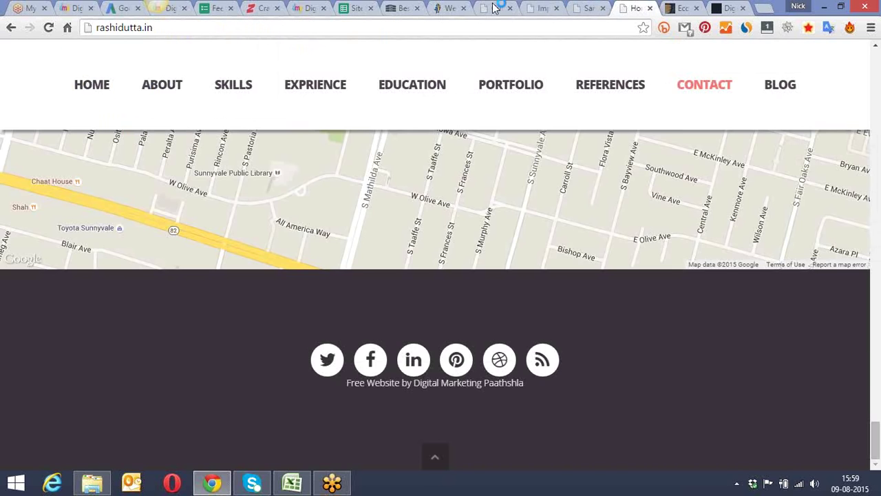
click(496, 8)
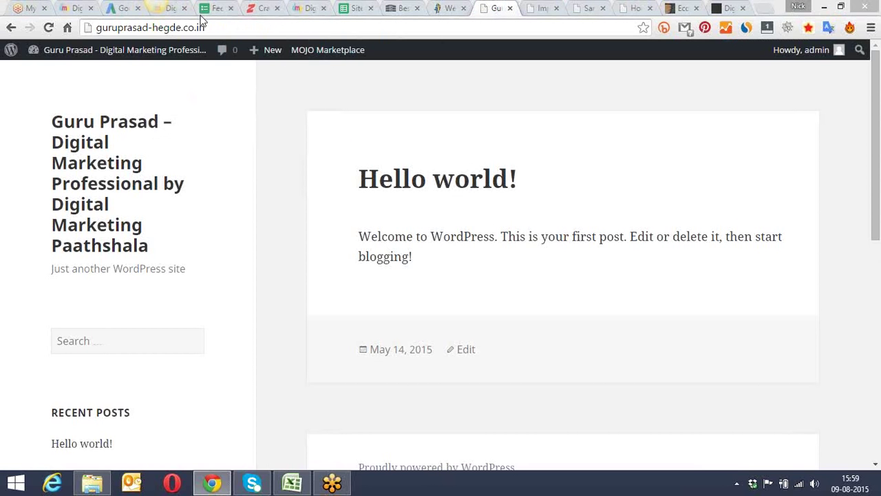
click(48, 28)
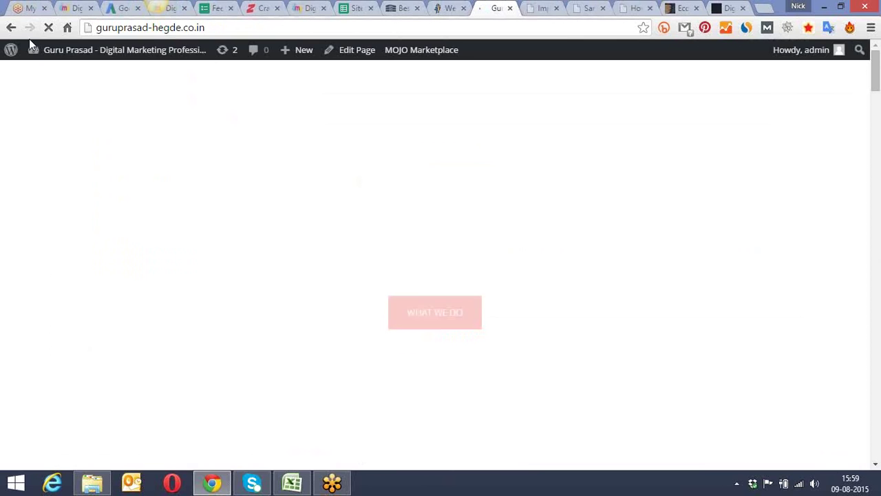
mouse_move(32, 48)
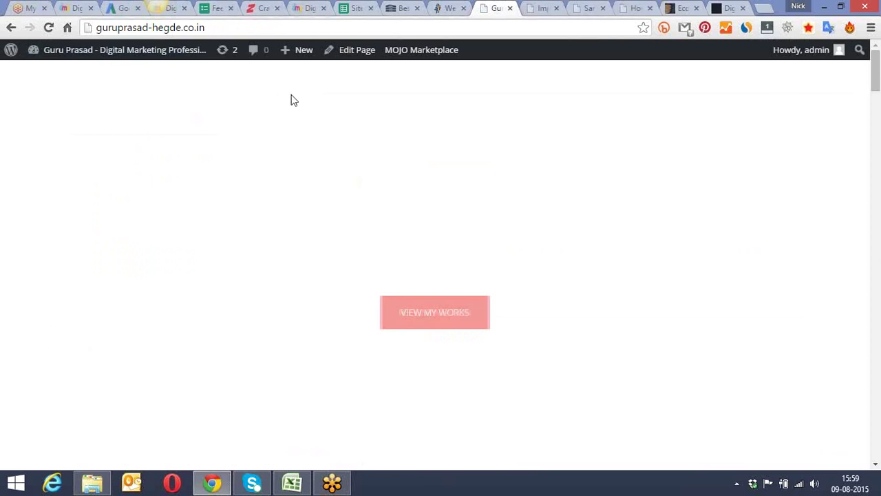
Step: Scroll through the demo page's sections, briefly selecting a testimonial card's text
scroll(333, 115, down, 5)
scroll(335, 116, down, 5)
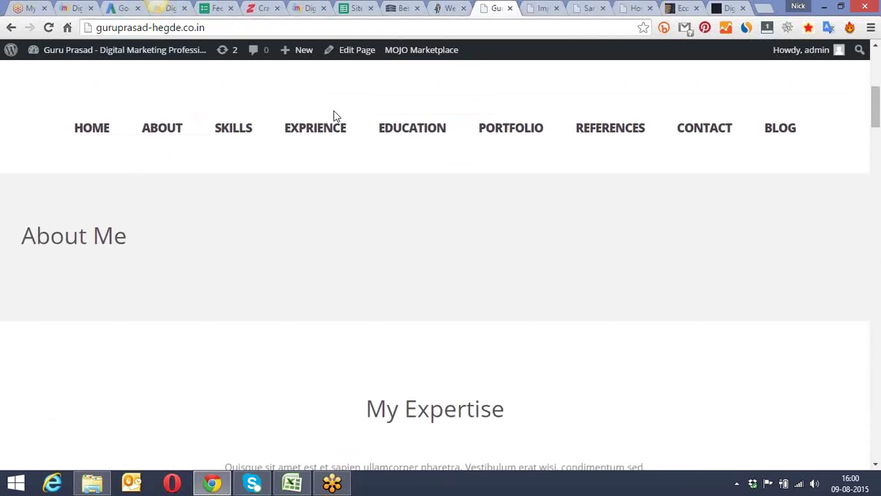
scroll(345, 163, down, 5)
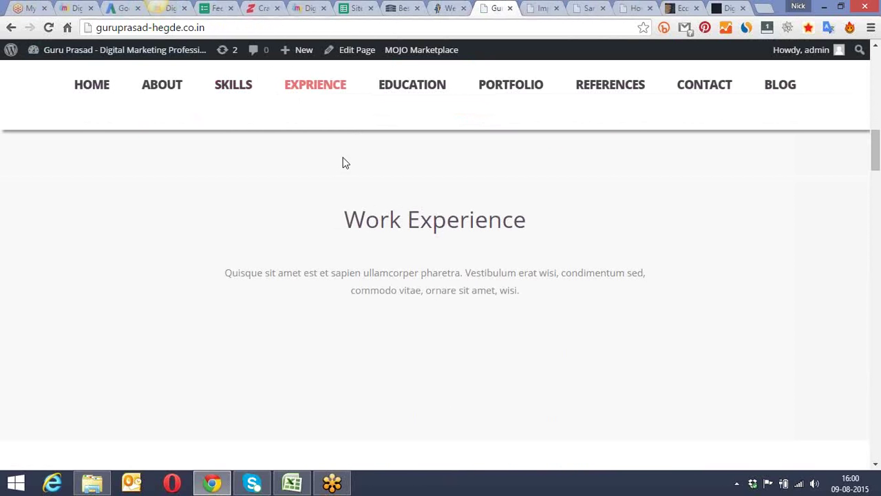
scroll(345, 161, down, 5)
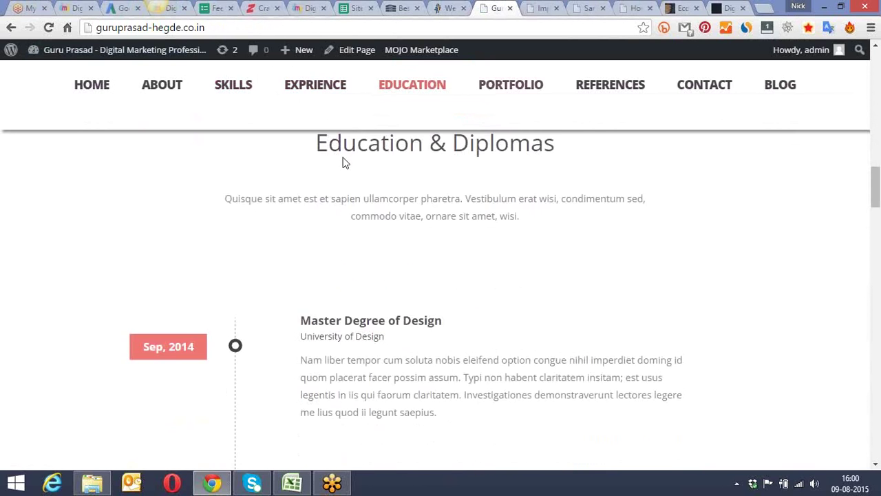
scroll(344, 161, down, 5)
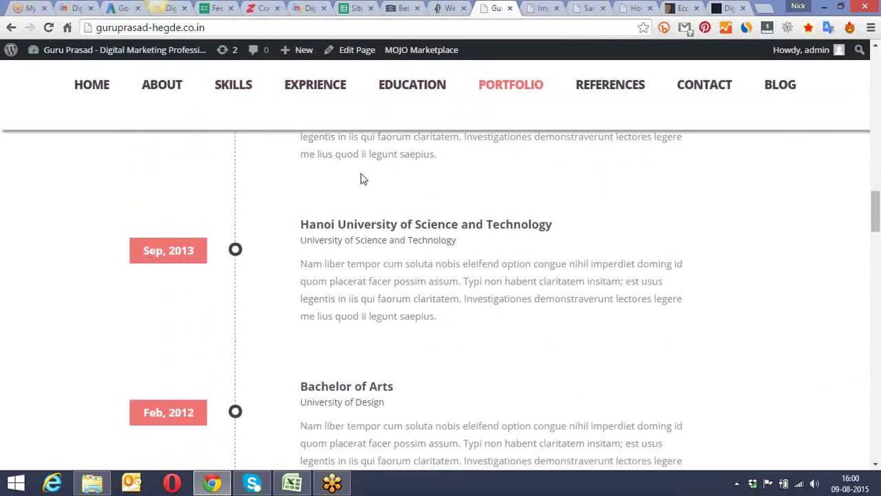
scroll(361, 178, down, 7)
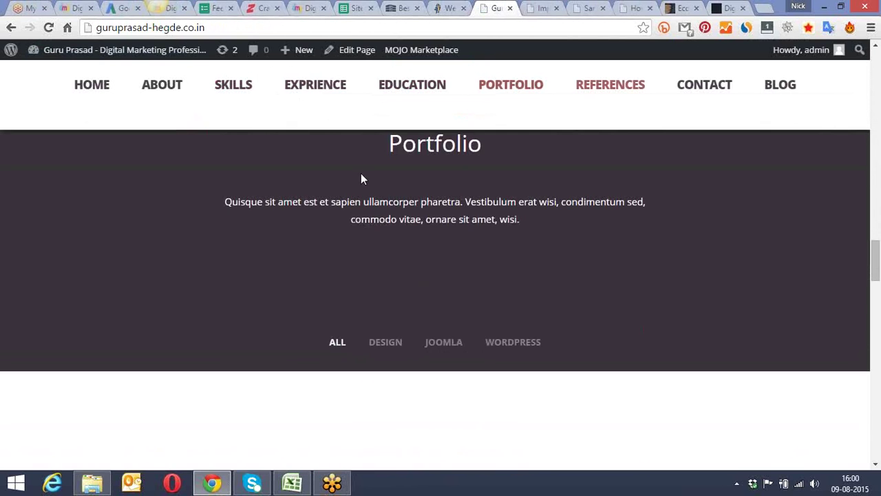
scroll(385, 184, down, 8)
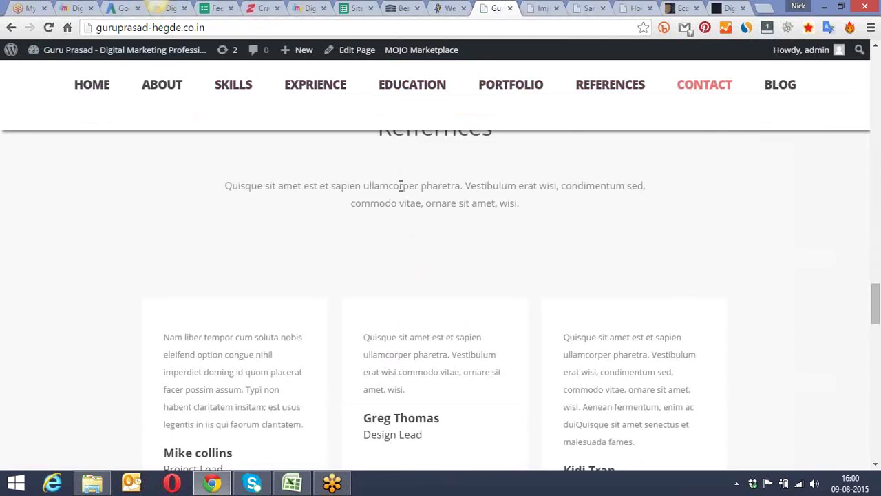
scroll(401, 187, down, 10)
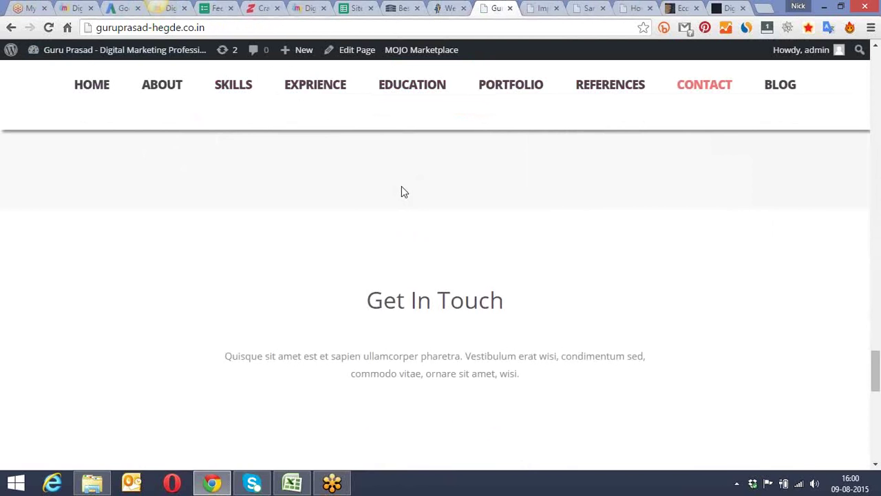
scroll(405, 192, down, 6)
scroll(405, 188, up, 1)
scroll(405, 186, up, 20)
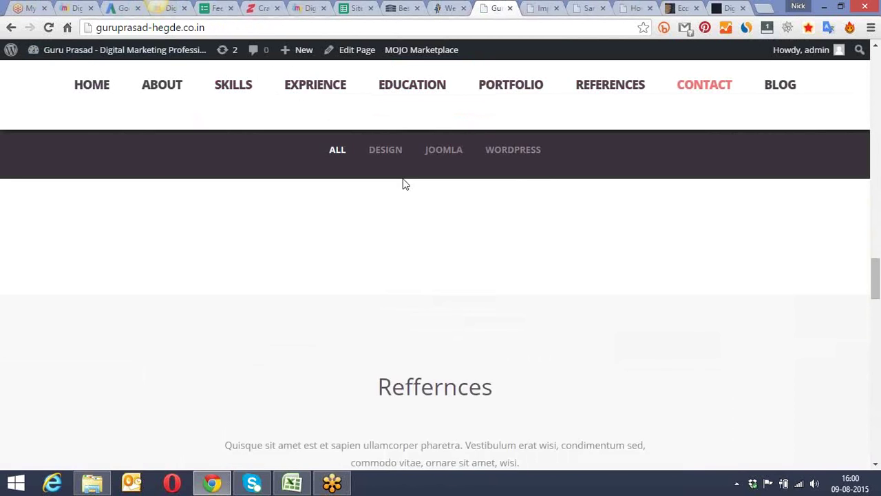
scroll(403, 184, down, 5)
scroll(403, 190, up, 2)
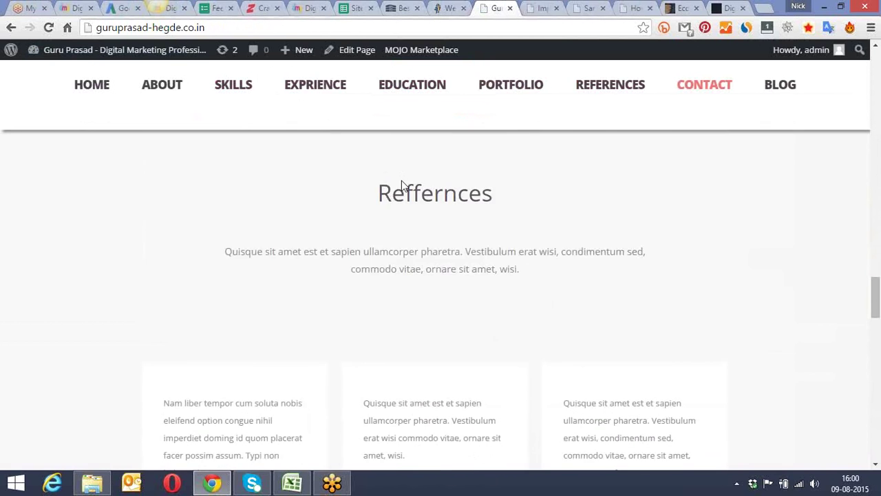
scroll(413, 186, down, 4)
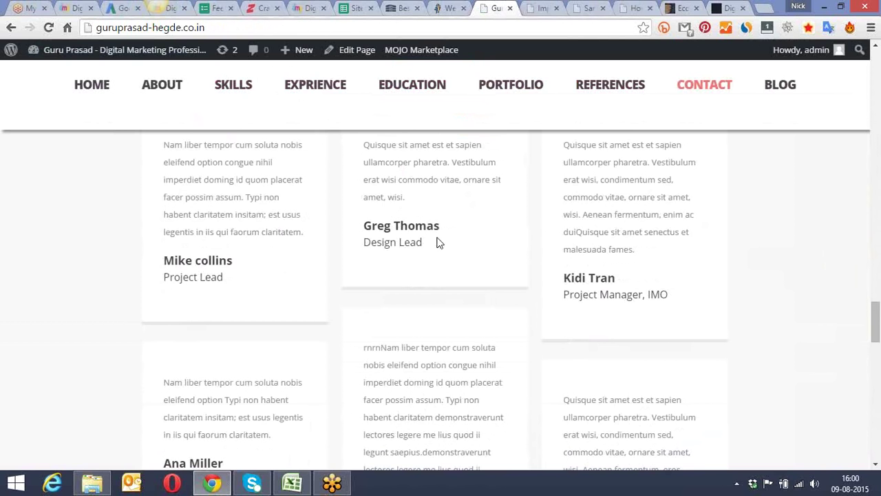
drag(428, 242, 370, 146)
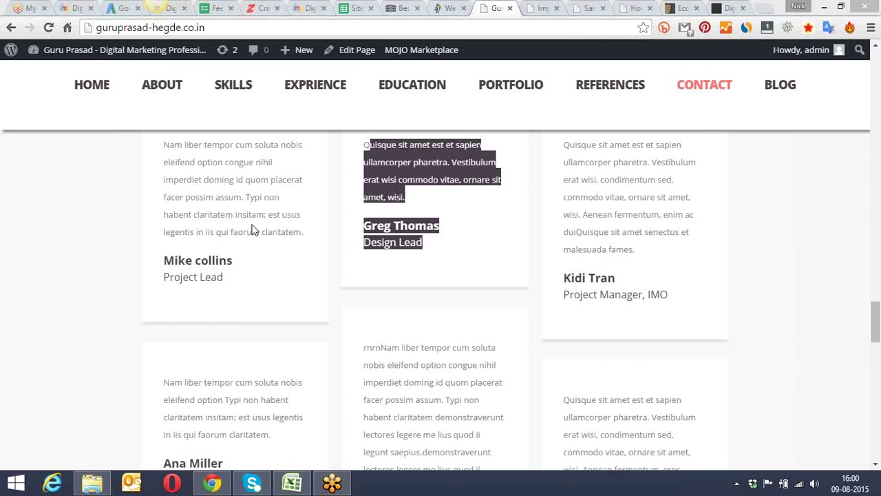
click(131, 254)
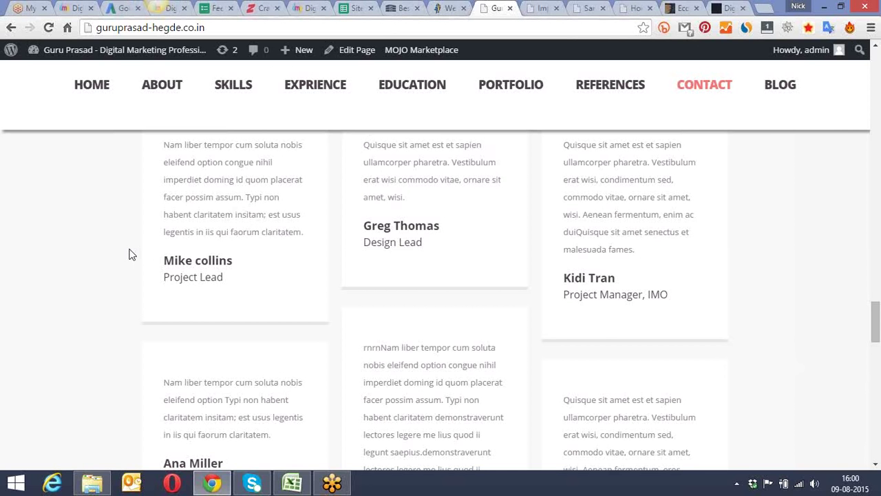
scroll(131, 254, up, 5)
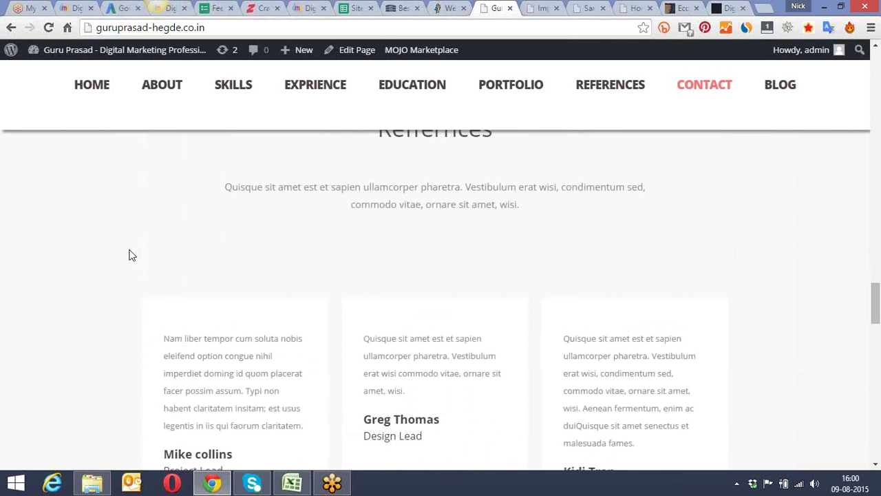
Step: Jump to the Education, Work Experience and My Expertise sections, then return to the top
click(606, 92)
click(428, 90)
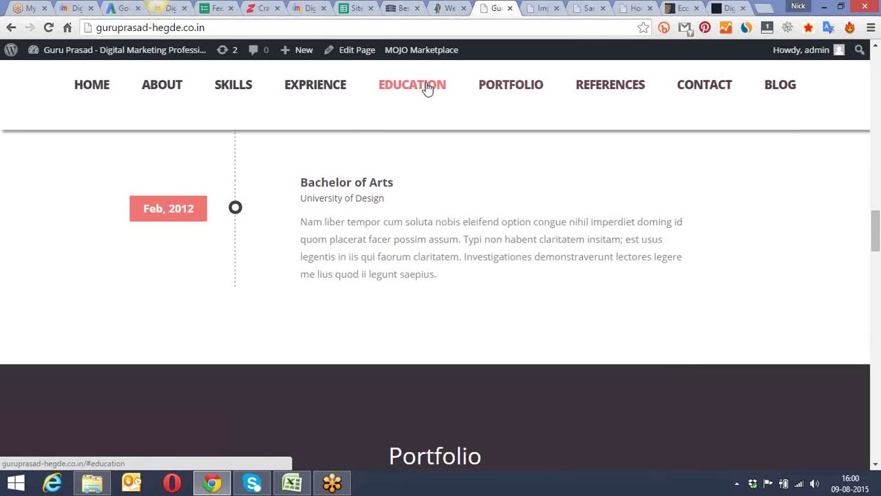
scroll(419, 341, down, 4)
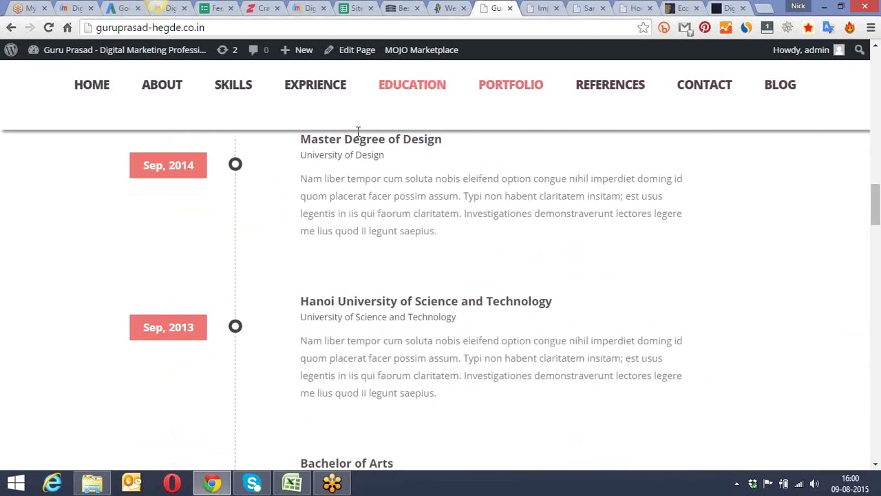
click(324, 91)
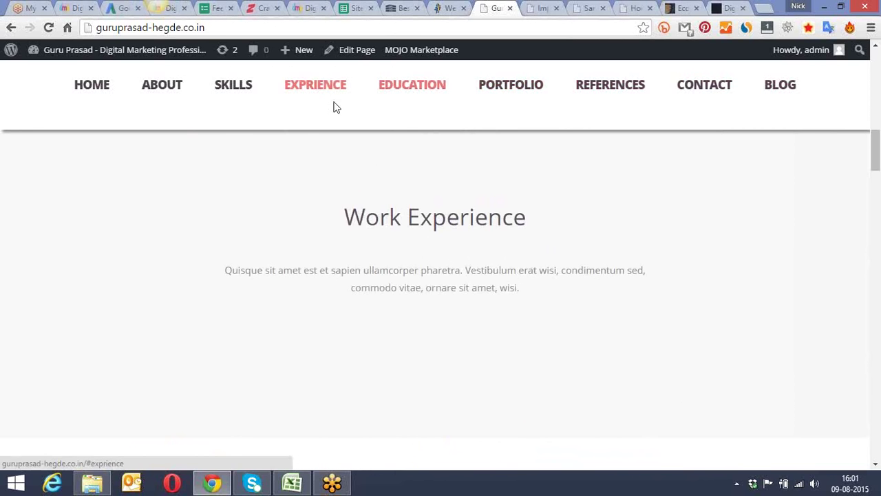
click(241, 89)
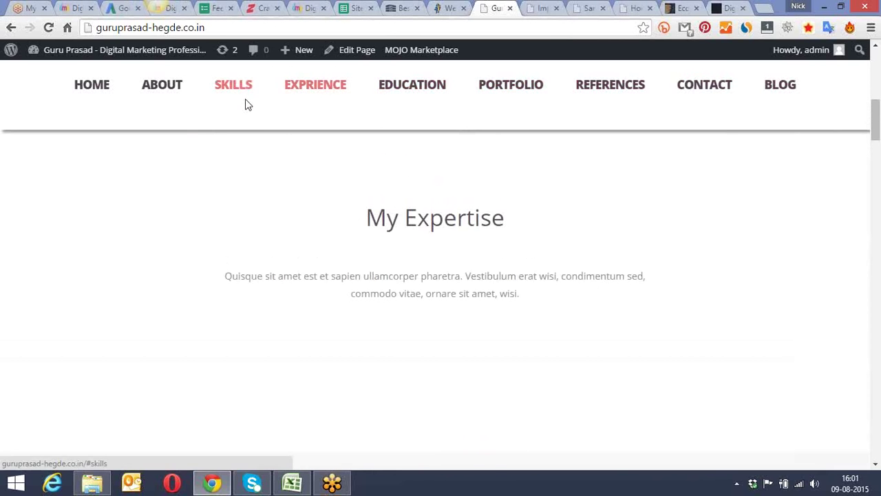
scroll(364, 240, up, 4)
scroll(366, 239, down, 8)
scroll(365, 241, down, 10)
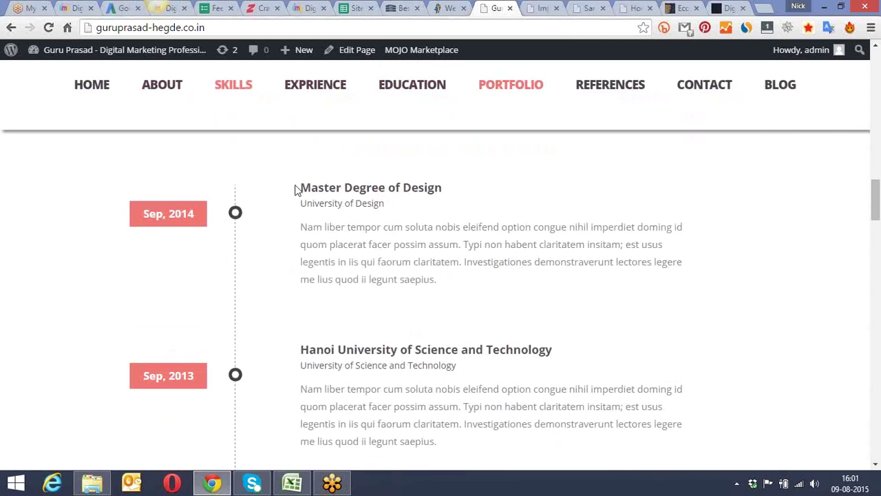
click(75, 86)
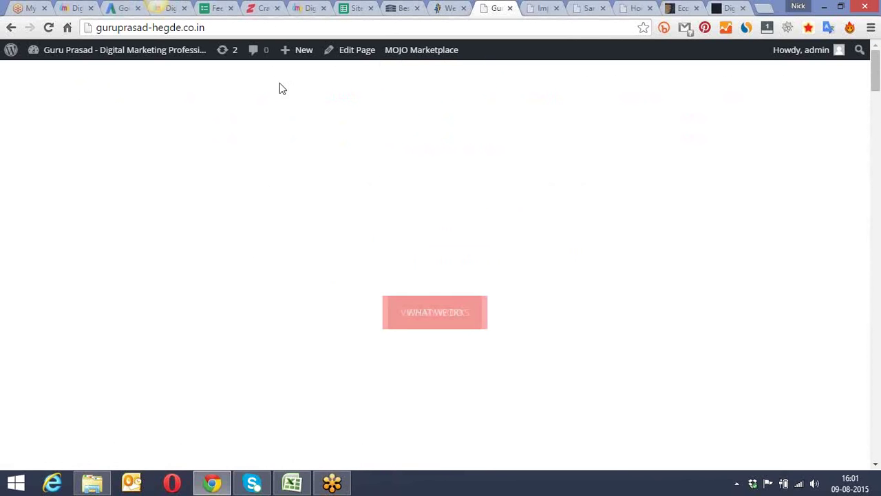
Step: Open the Education page editor from the admin's Education entries list
click(541, 6)
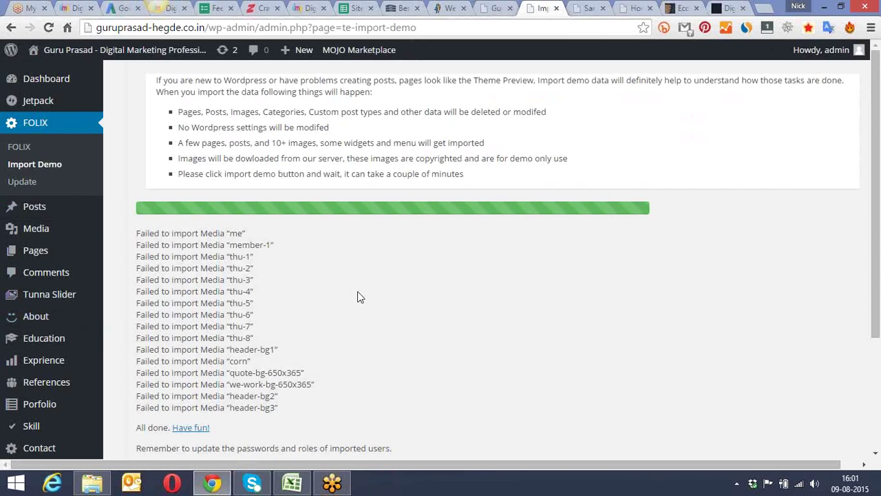
scroll(372, 282, down, 1)
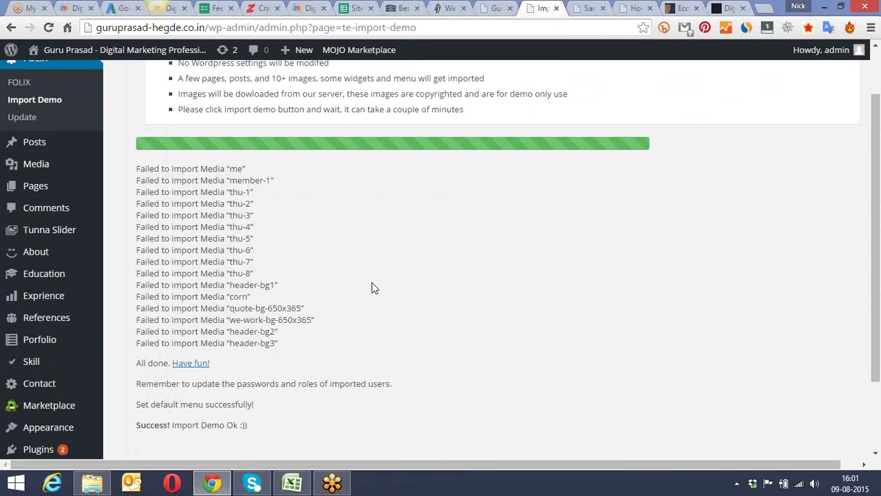
scroll(372, 288, down, 2)
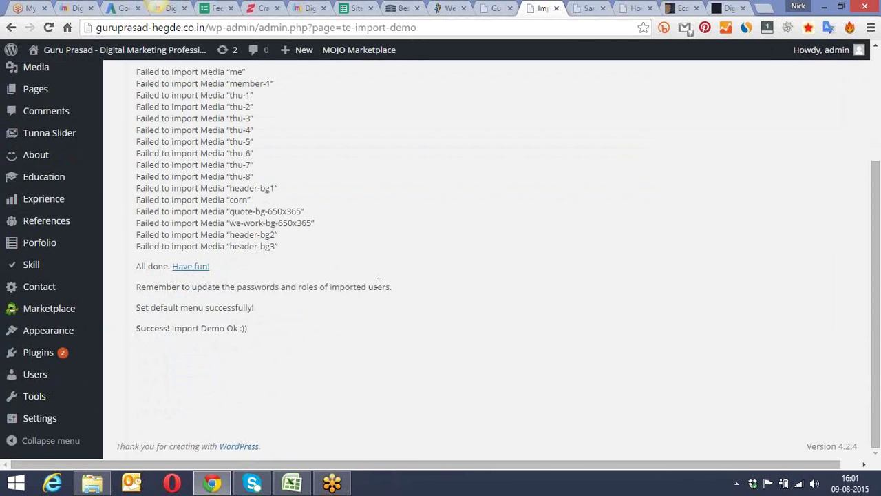
mouse_move(56, 180)
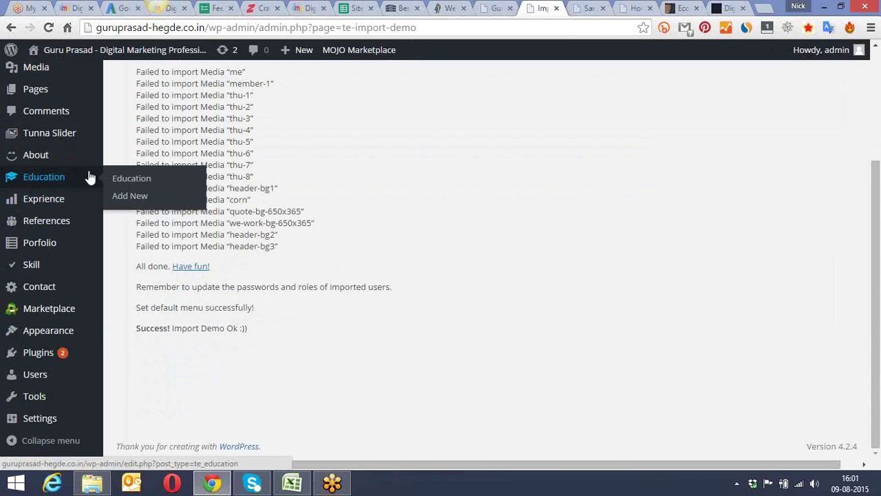
click(141, 179)
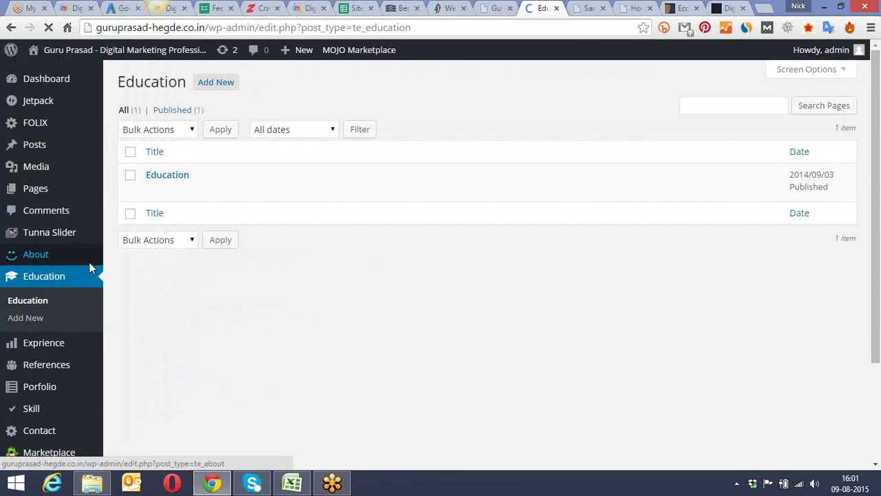
click(152, 191)
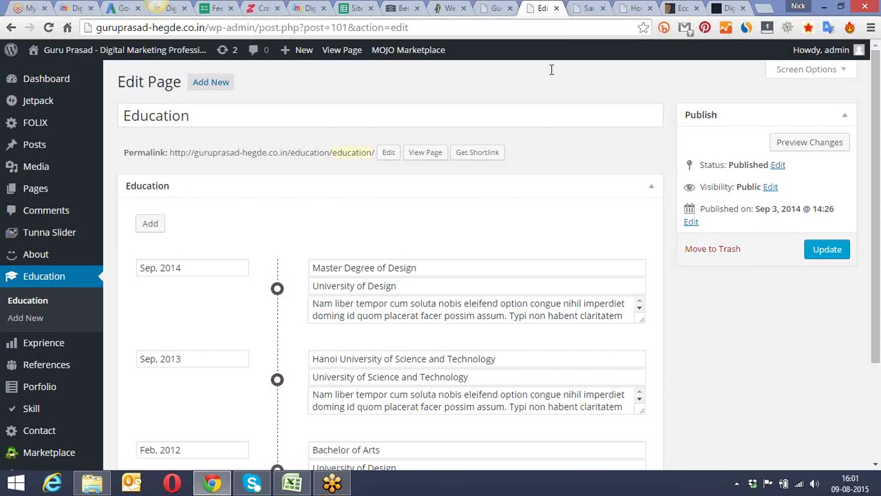
Step: Scroll the live site to Education & Diplomas and highlight the Master Degree of Design entry
click(584, 8)
click(496, 8)
scroll(427, 181, down, 5)
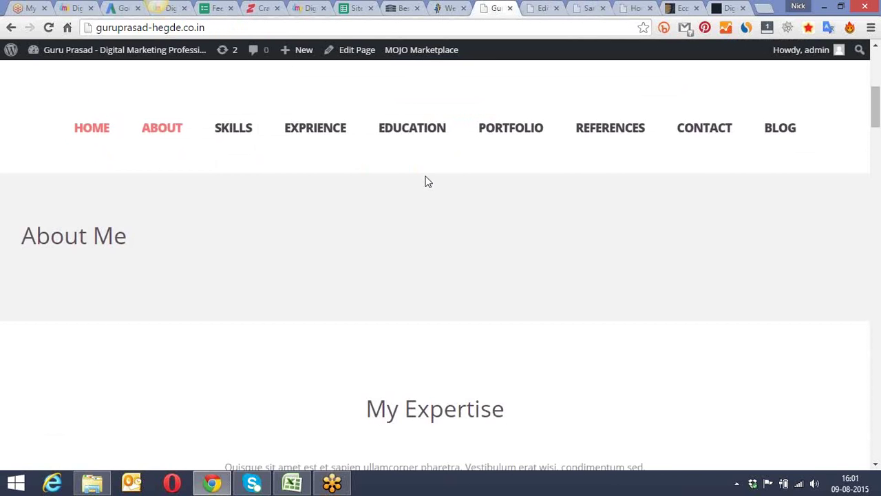
click(421, 131)
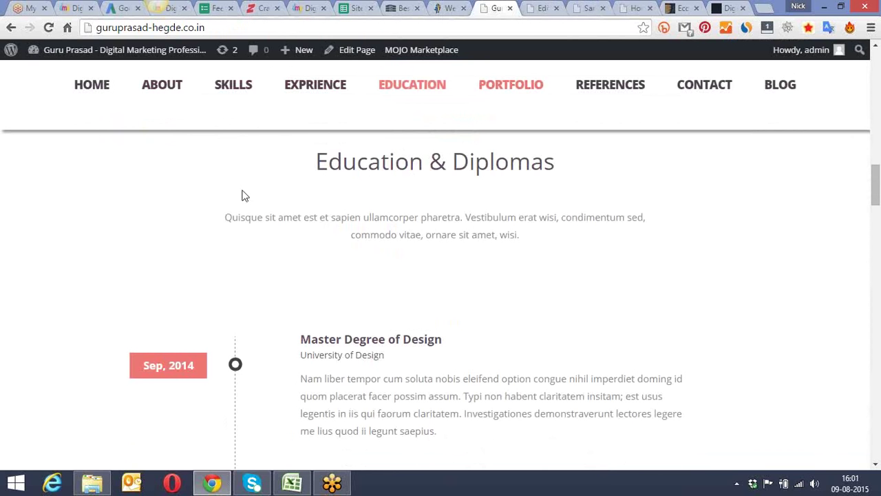
scroll(295, 193, down, 1)
scroll(296, 193, down, 2)
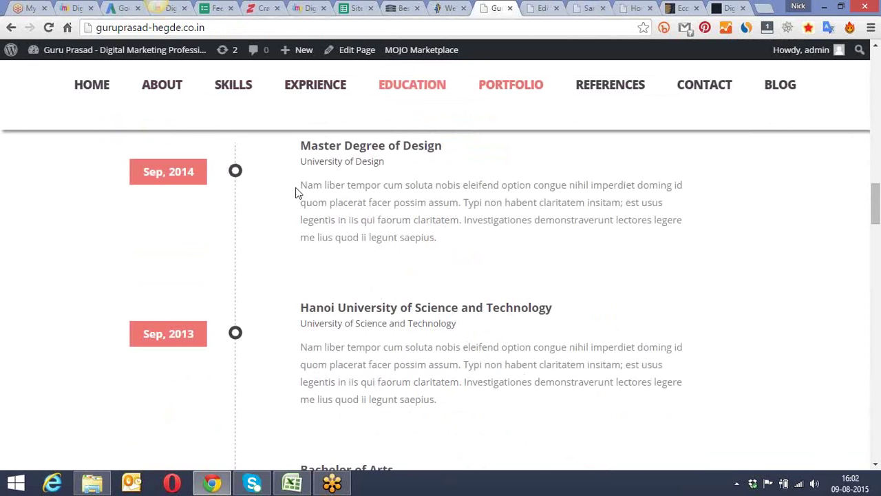
drag(301, 146, 446, 145)
drag(301, 186, 423, 250)
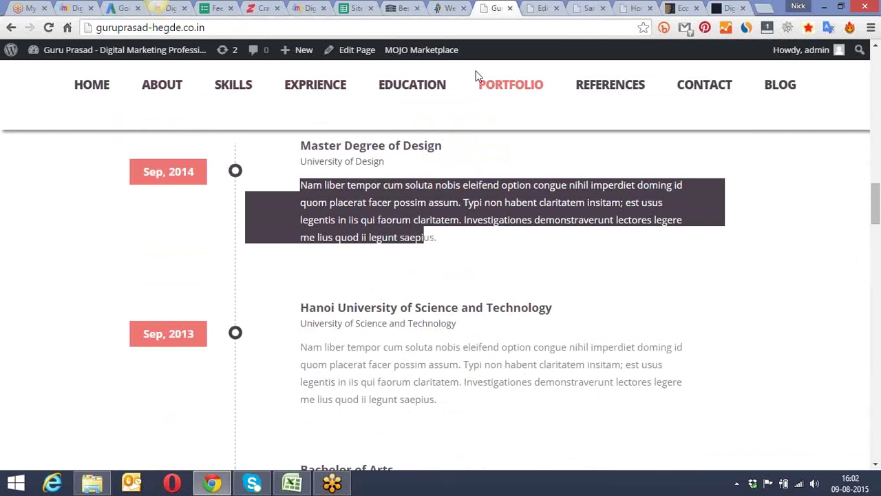
click(541, 8)
Step: Change the first entry to Master of Accountancy, University of Banglore, and update the page
click(412, 268)
drag(412, 268, 344, 268)
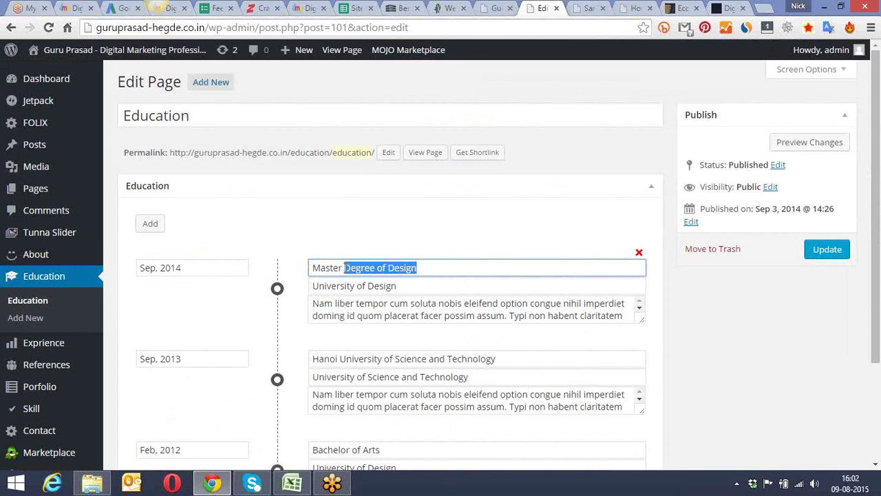
text(of A)
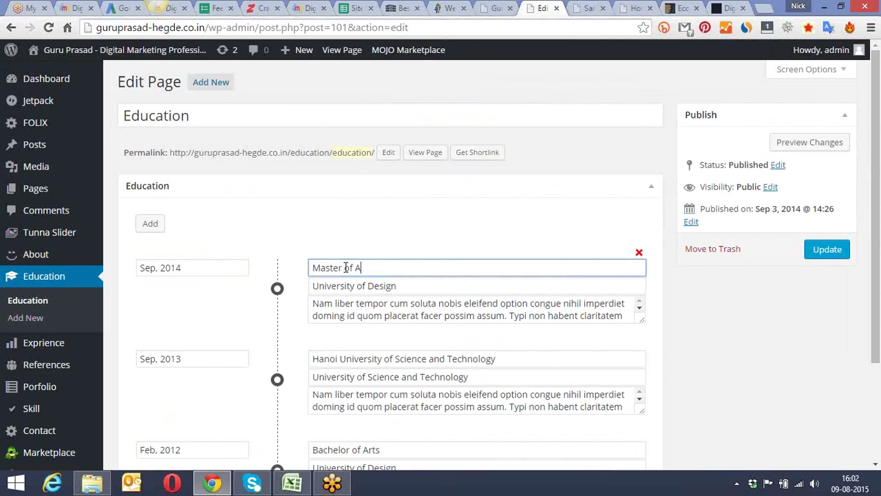
text(ccountancy)
drag(398, 285, 370, 285)
text(Banglore)
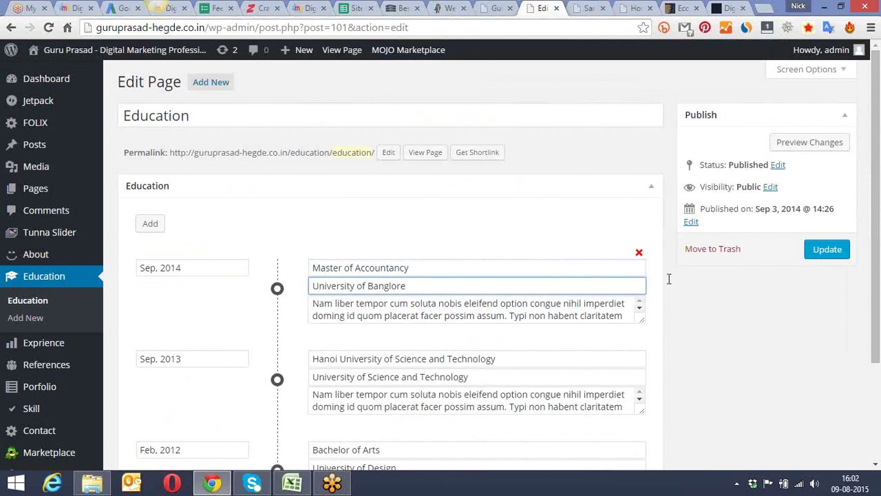
click(840, 253)
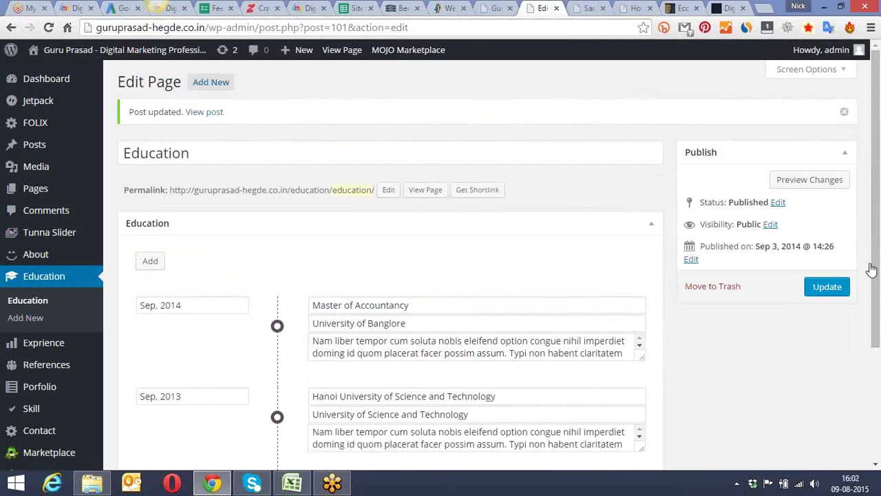
click(493, 8)
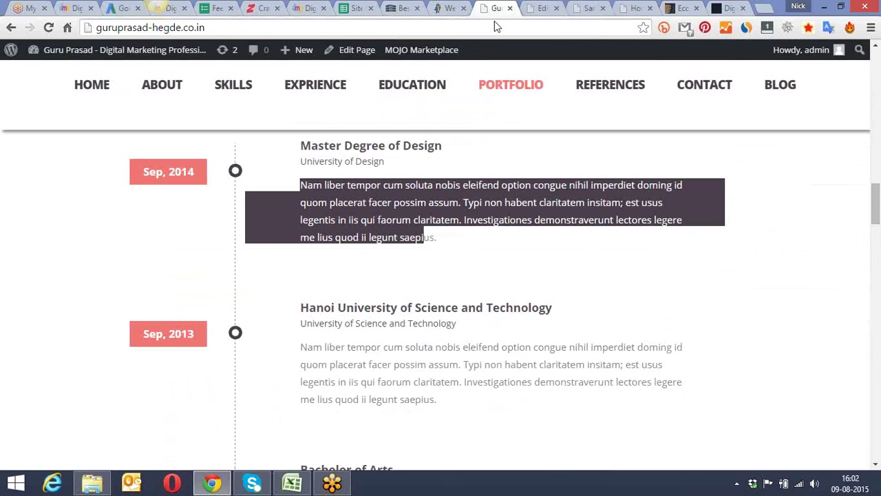
Step: Reload the live site and confirm Education reads Master of Accountancy, University of Banglore
click(592, 30)
key(Return)
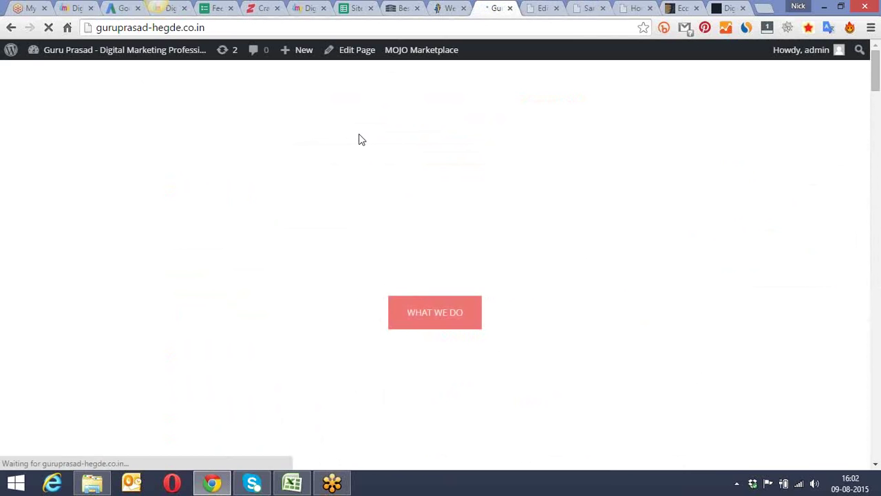
scroll(359, 139, down, 3)
click(418, 256)
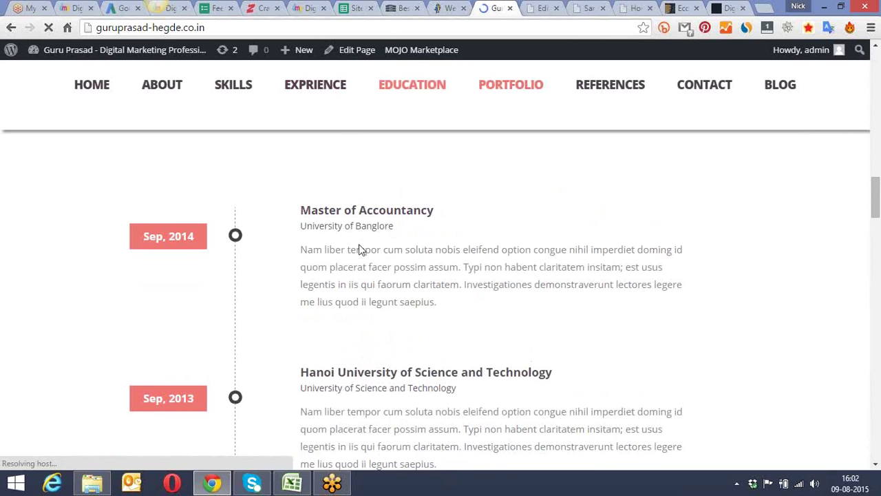
drag(302, 208, 433, 209)
drag(301, 226, 398, 226)
drag(317, 209, 407, 210)
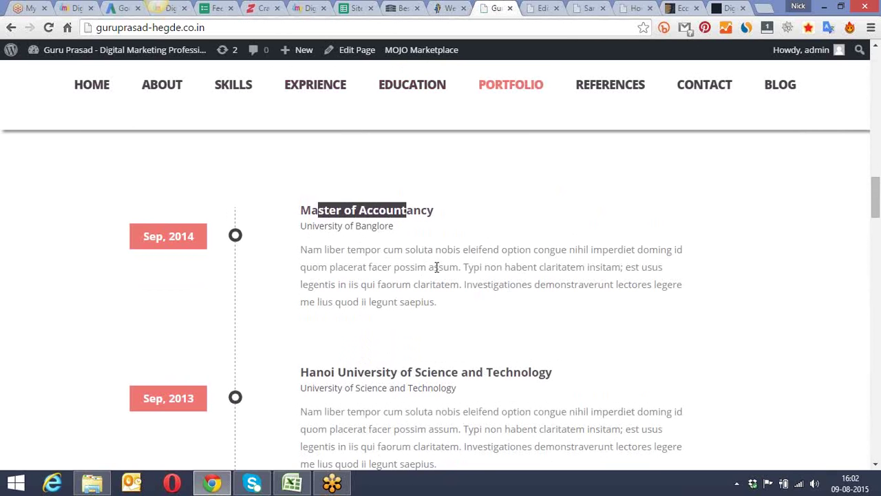
scroll(441, 266, down, 1)
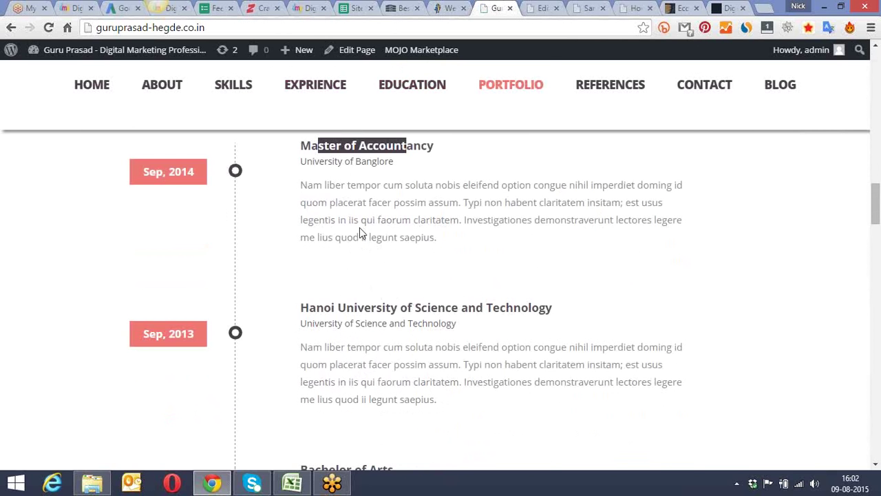
click(331, 189)
scroll(336, 189, down, 1)
scroll(337, 194, up, 1)
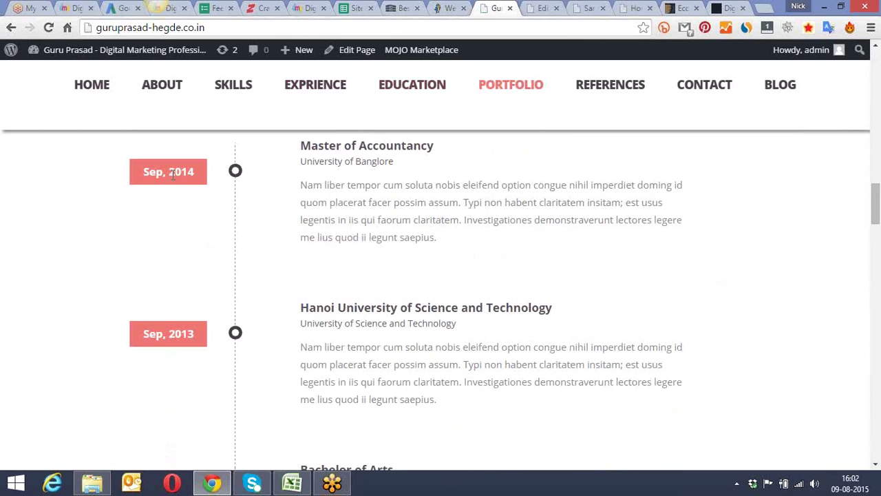
key(ctrl+Tab)
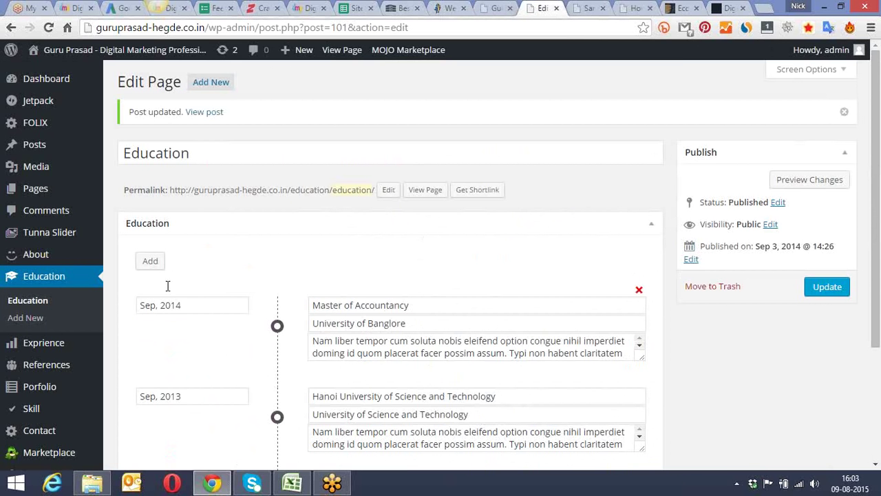
Step: Change the Master of Accountancy entry's date to Sep, 2012 and update the Education page
click(185, 303)
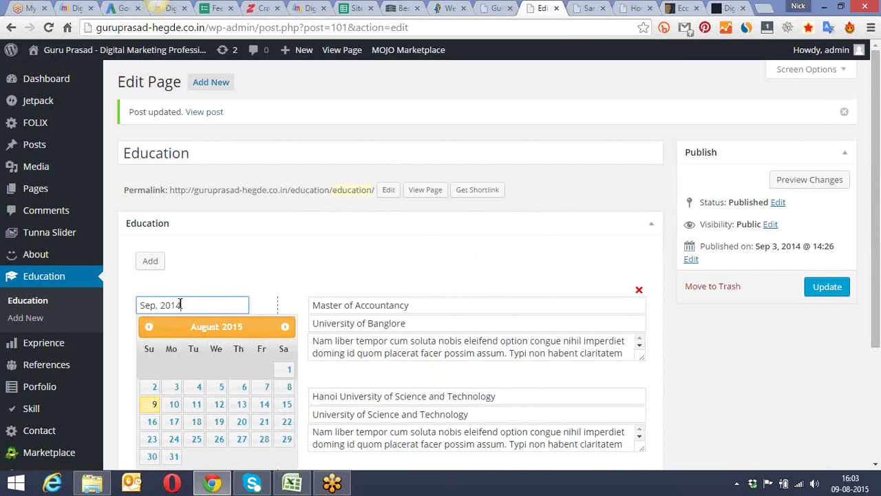
drag(184, 304, 178, 304)
text(2)
click(327, 255)
click(832, 286)
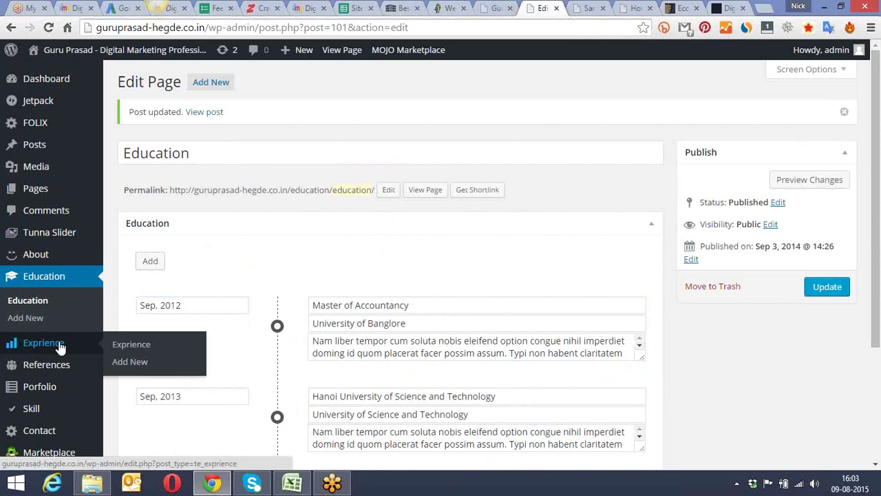
mouse_move(55, 370)
scroll(158, 276, down, 1)
Step: Open the first reference (Marketing Head) for editing, then jump to the live site's References section
mouse_move(61, 303)
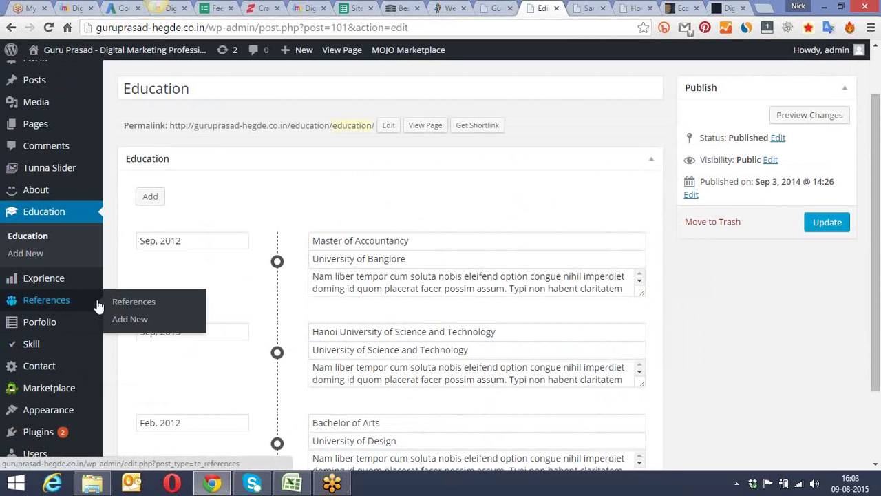
click(134, 303)
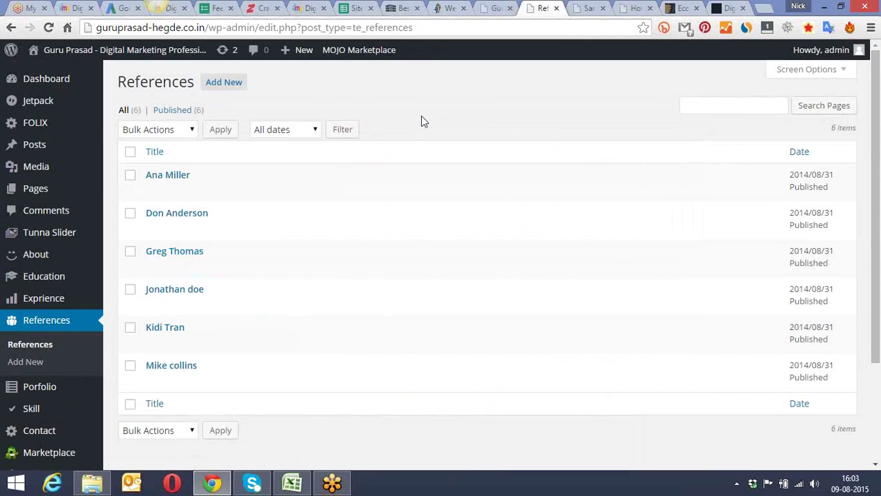
scroll(421, 121, down, 1)
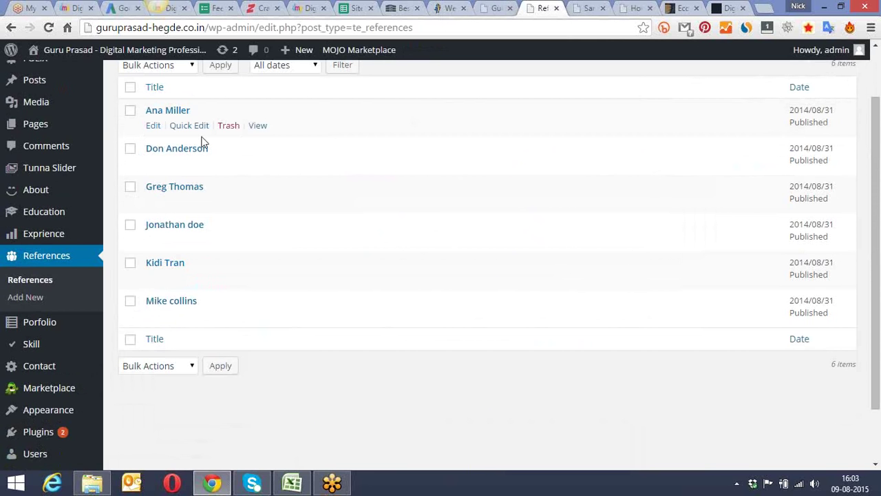
click(154, 126)
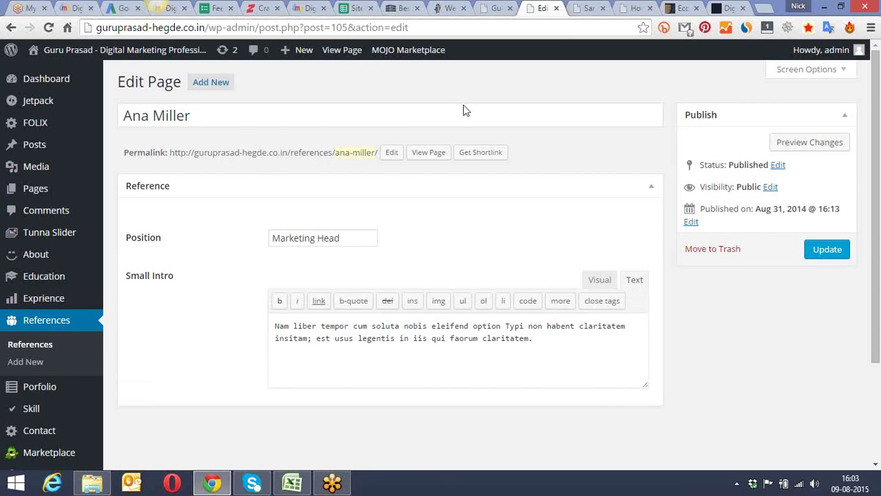
click(500, 7)
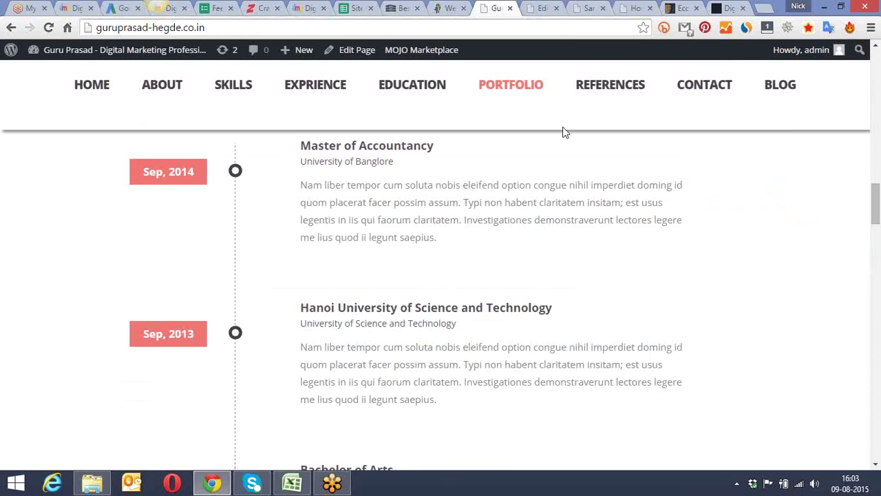
click(596, 93)
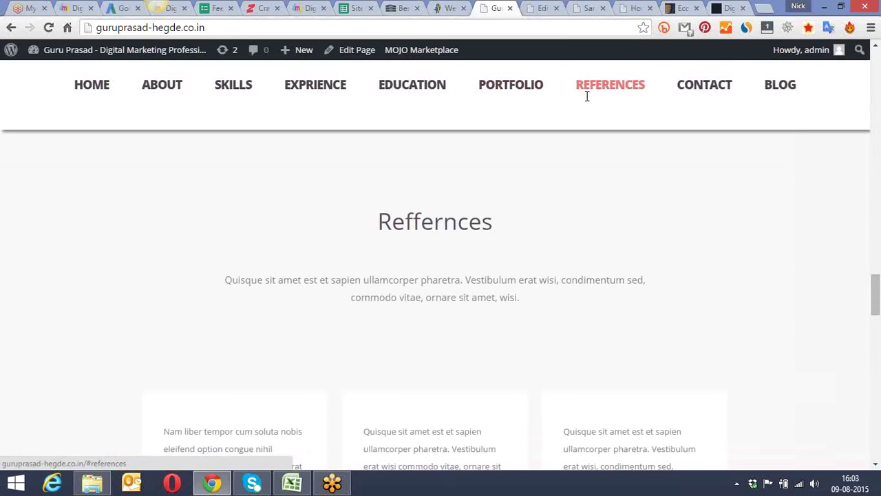
Step: Scroll the live site's References testimonials down to the Marketing Head card
scroll(386, 235, down, 2)
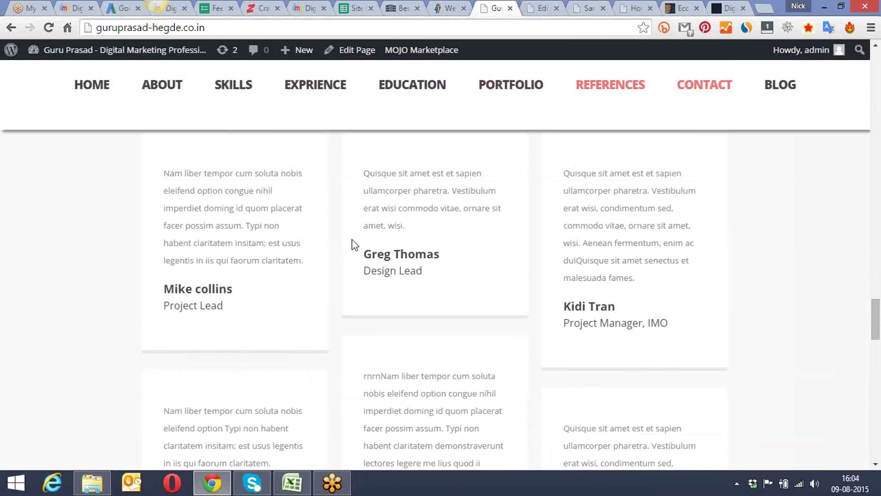
scroll(359, 281, down, 2)
scroll(360, 281, down, 1)
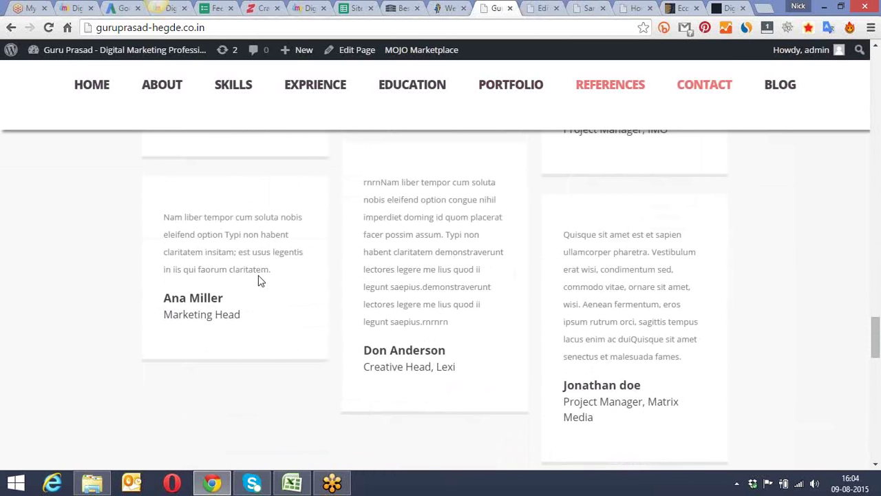
Step: Retitle the reference with the referee's full name, set Position to Digital Marketing Head, and update
click(534, 9)
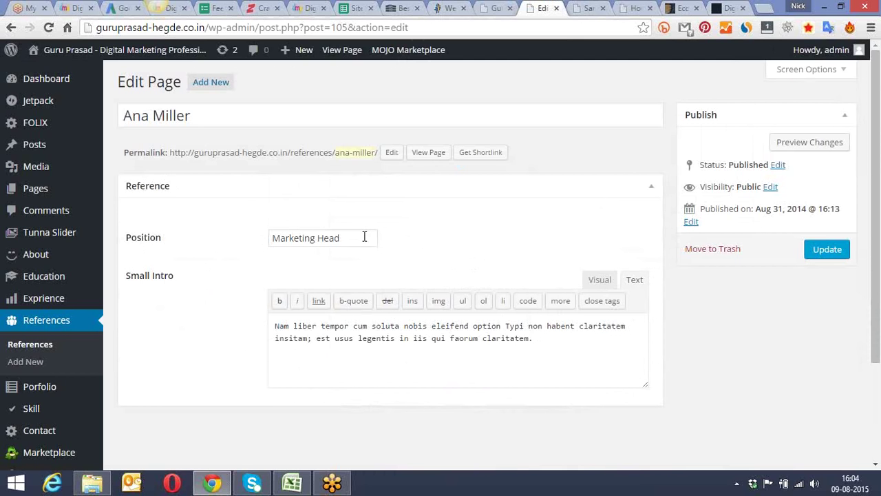
drag(195, 117, 115, 112)
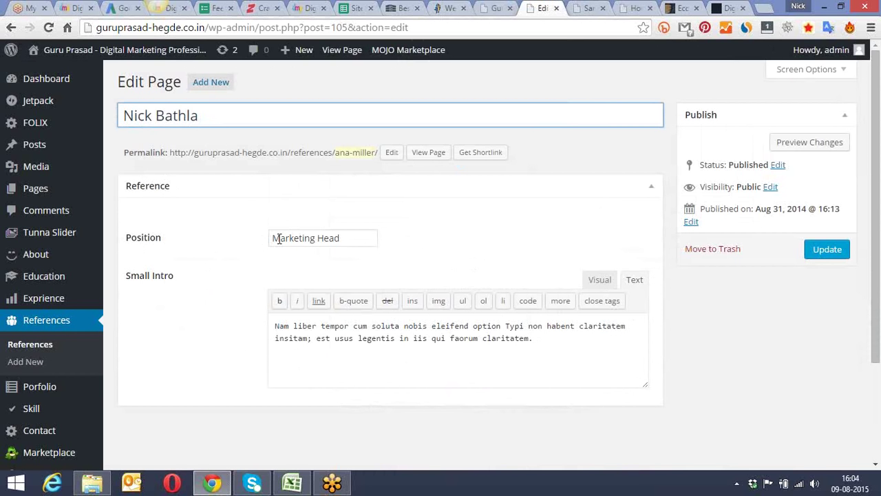
click(274, 239)
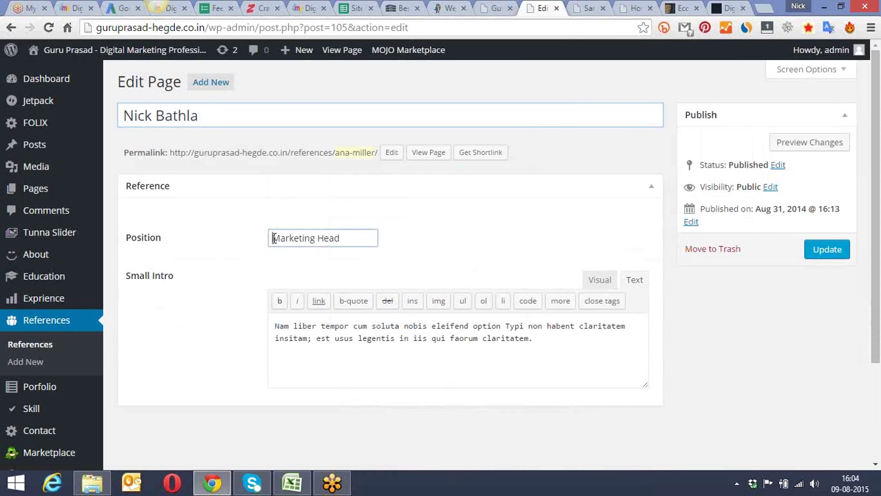
text(Digital)
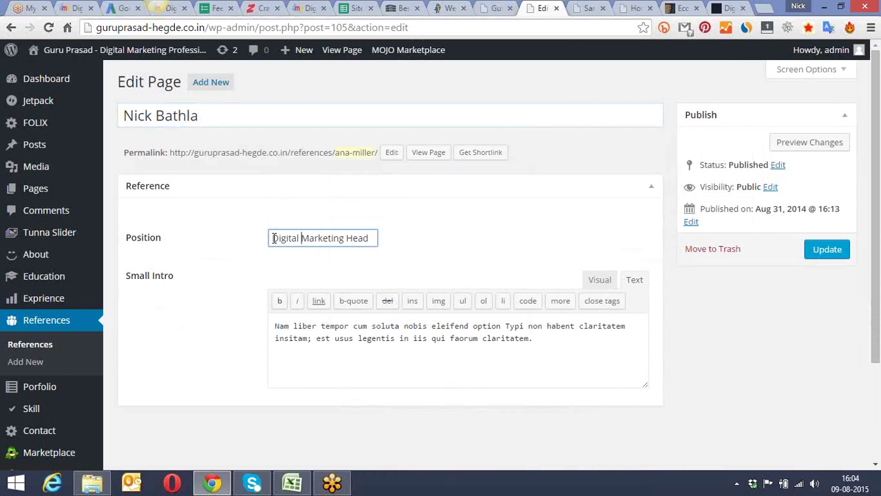
click(827, 252)
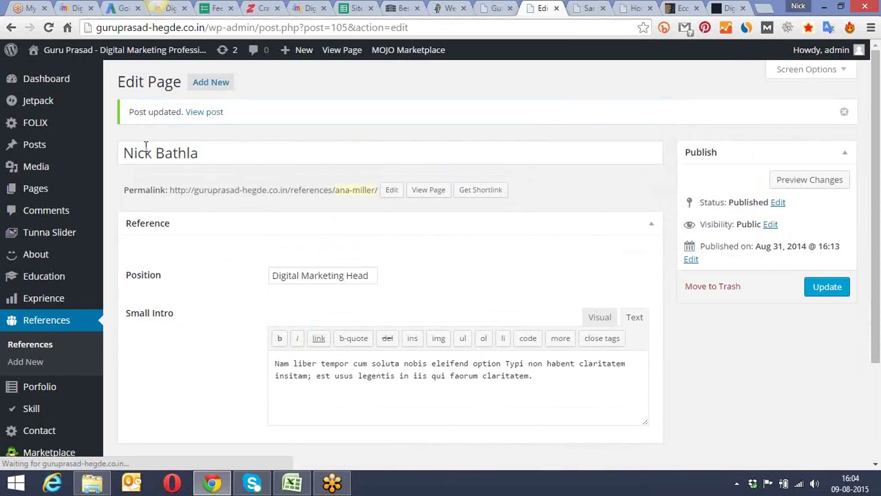
click(497, 6)
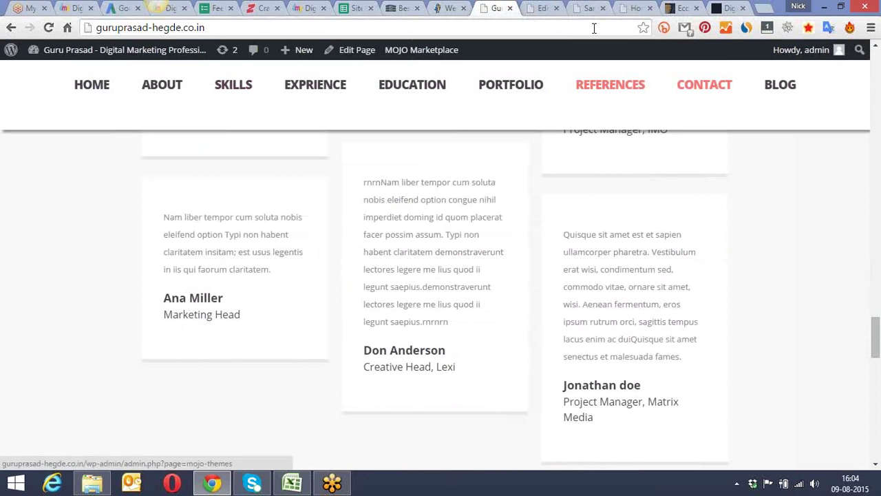
Step: Reload the live homepage and check the reference card now shows Digital Marketing Head
click(610, 89)
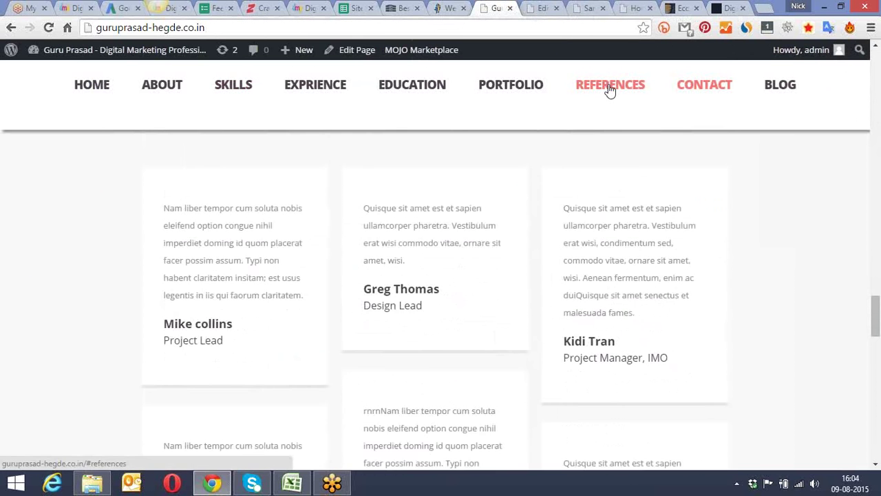
scroll(610, 84, down, 5)
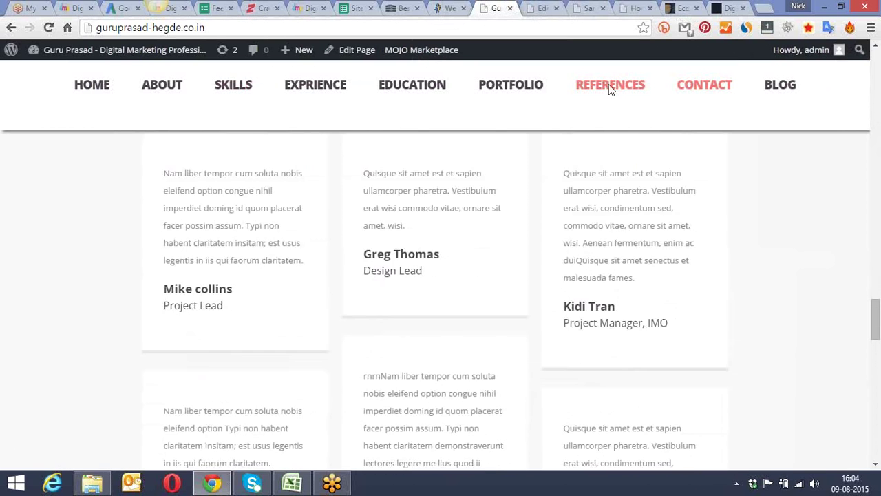
click(476, 27)
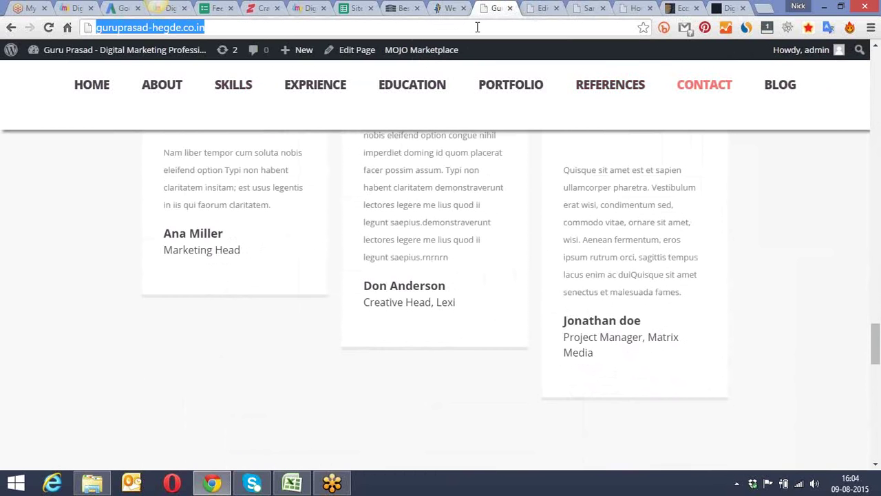
key(Return)
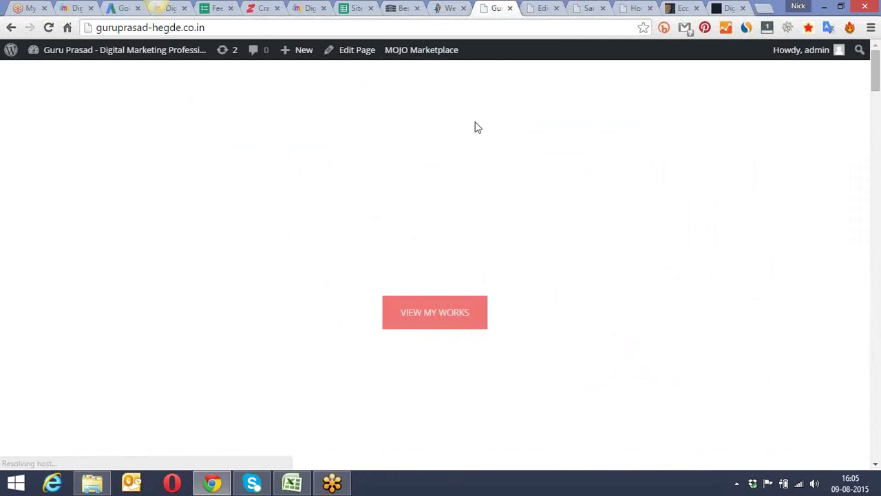
scroll(478, 127, down, 15)
scroll(474, 126, down, 12)
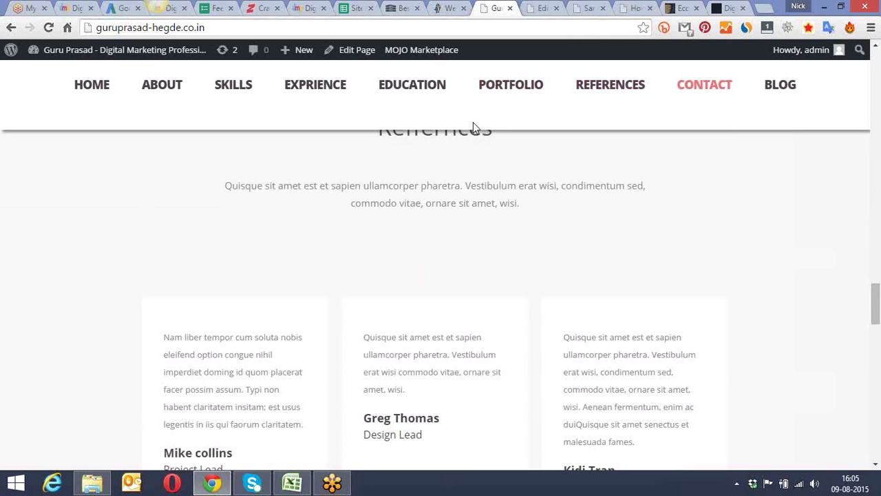
scroll(473, 122, down, 6)
drag(275, 220, 163, 203)
click(81, 214)
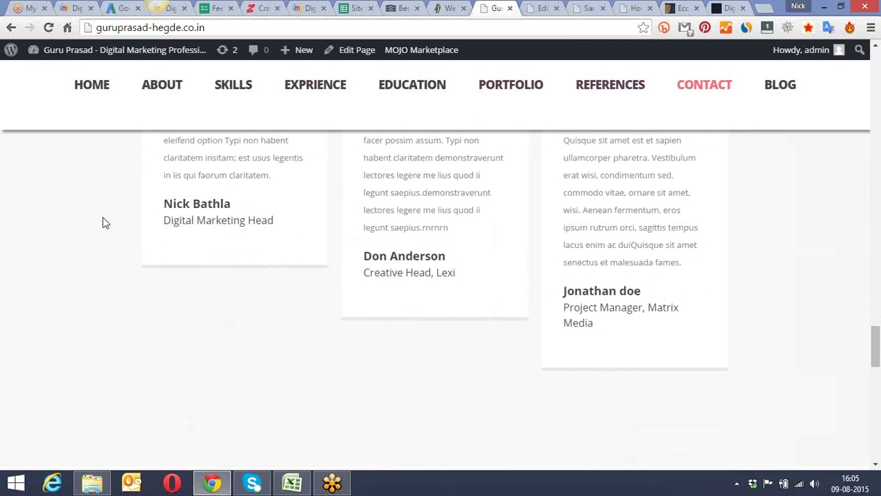
scroll(103, 219, up, 1)
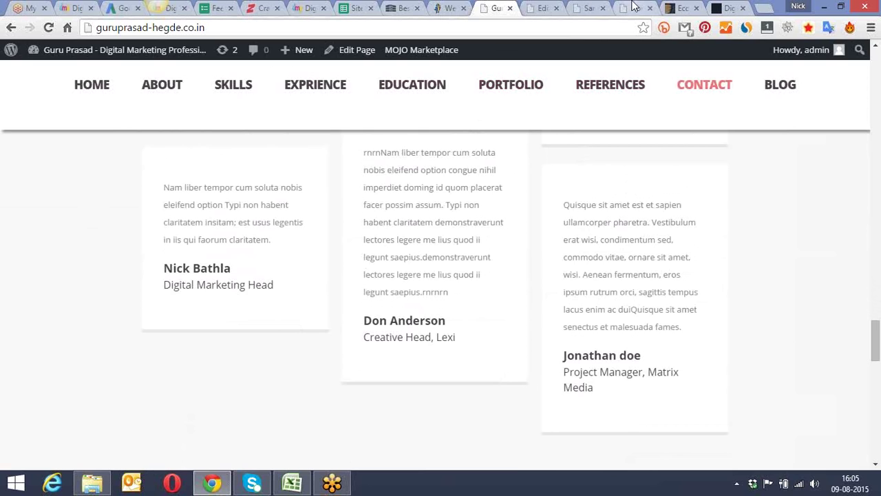
click(663, 8)
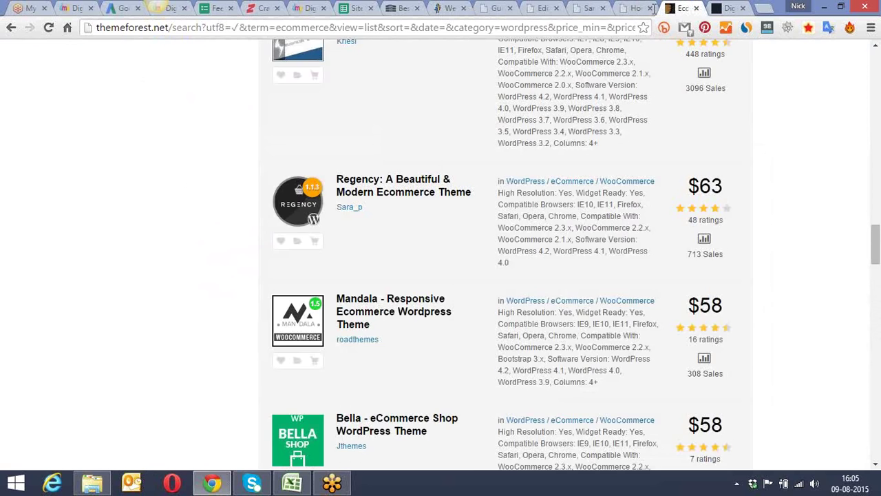
Step: Scroll through ThemeForest's ecommerce WordPress theme results, then return to the WordPress editor
scroll(418, 258, down, 10)
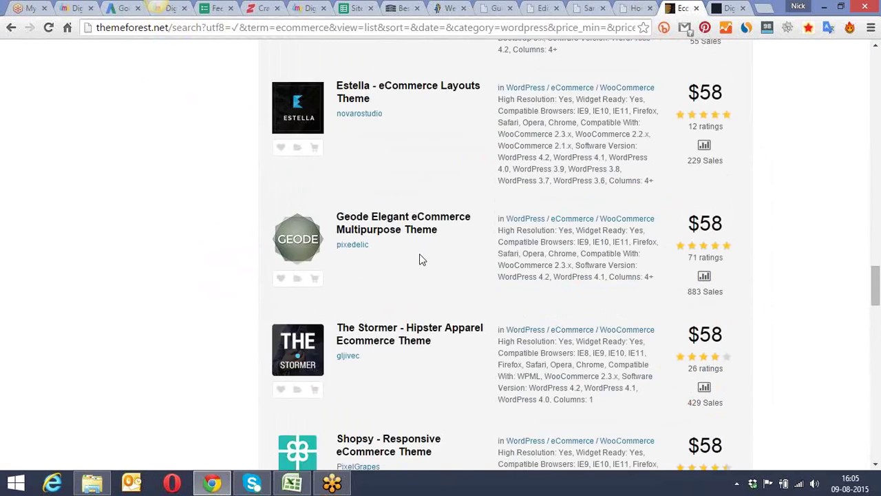
scroll(421, 259, down, 15)
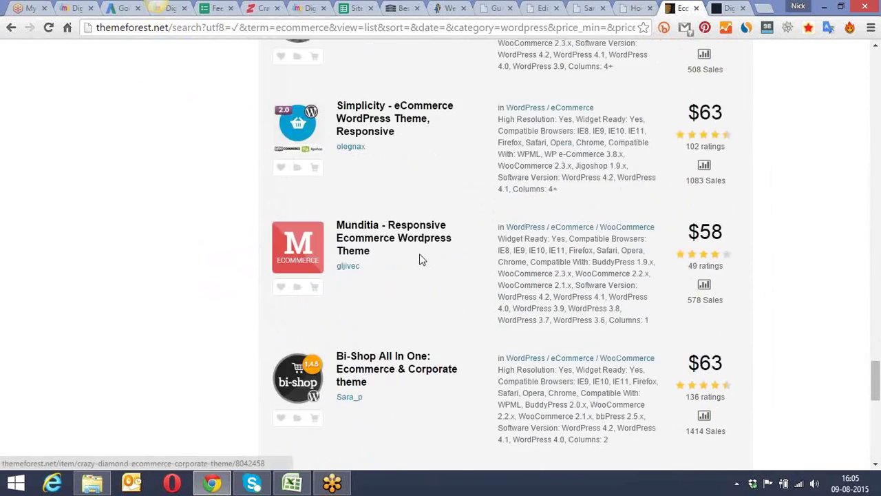
scroll(421, 259, down, 3)
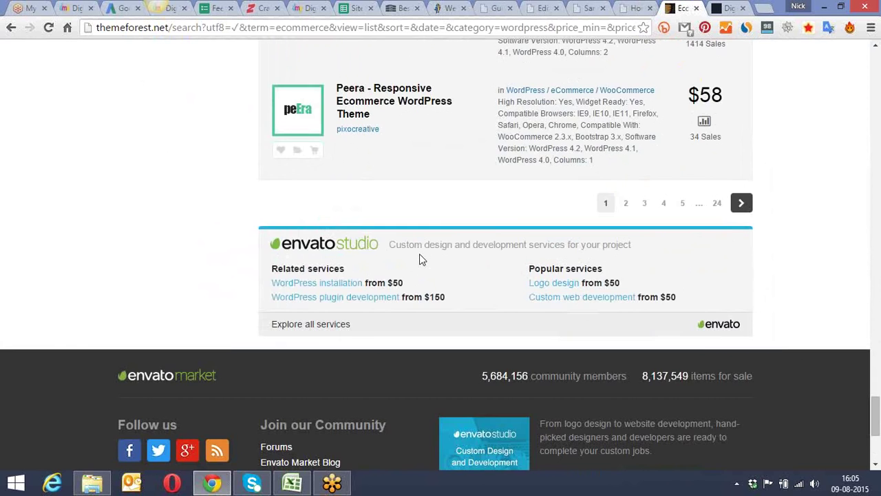
scroll(420, 258, up, 10)
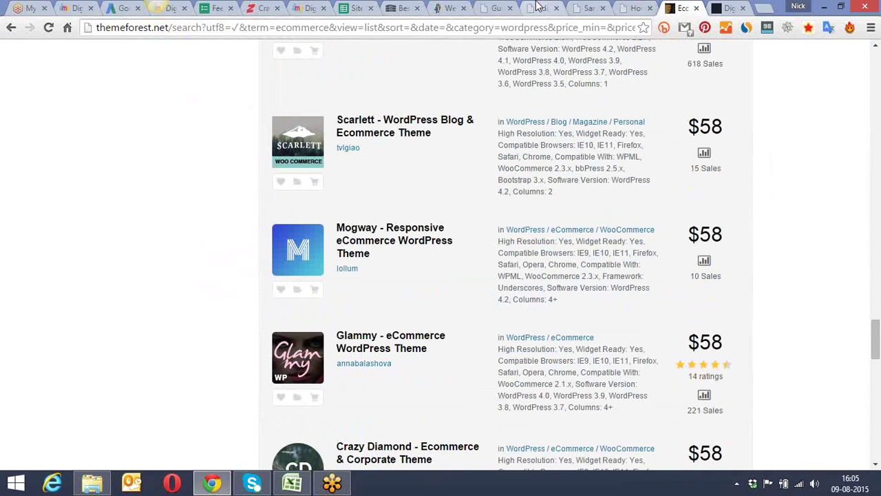
click(538, 7)
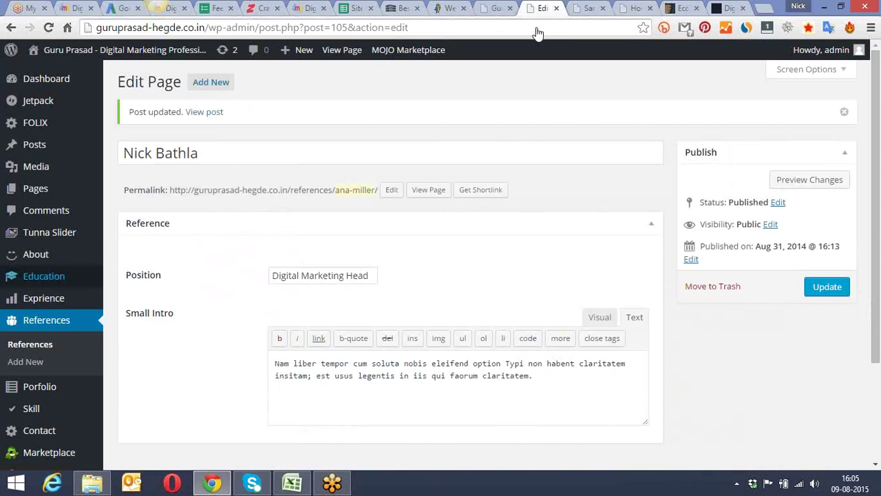
Step: Open Settings > General and scroll down to the Site Language field
mouse_move(31, 295)
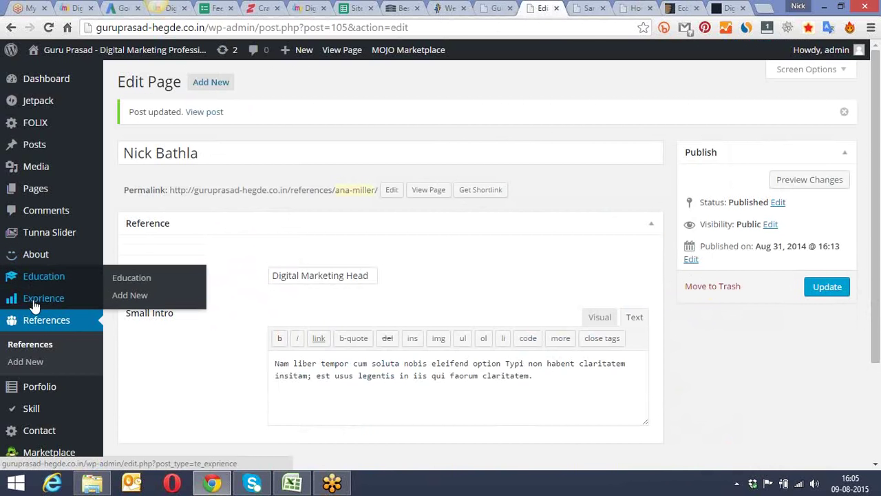
scroll(34, 360, down, 2)
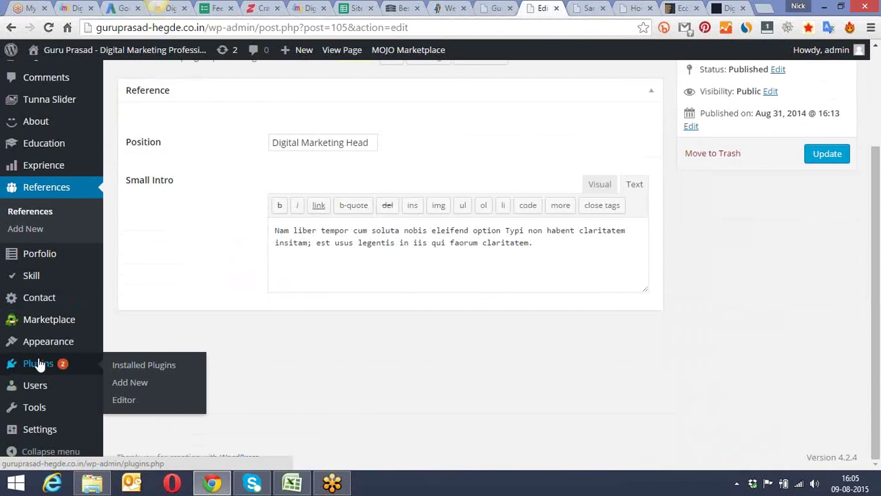
mouse_move(40, 439)
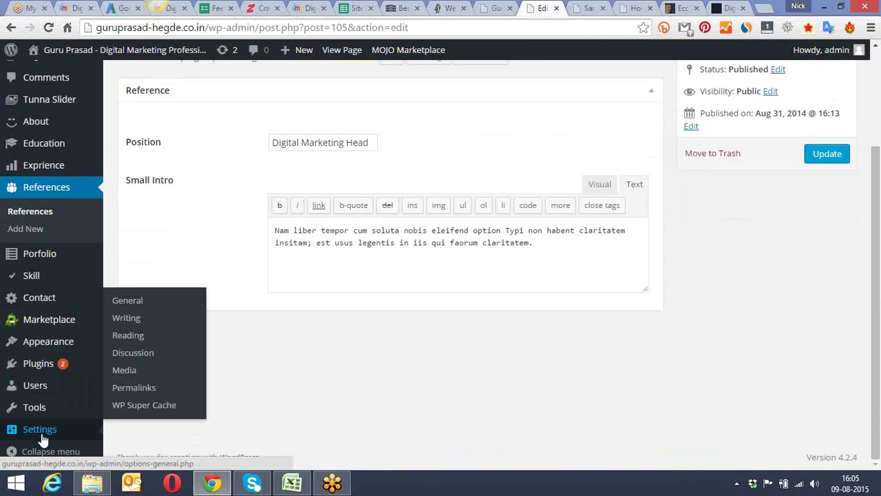
click(136, 300)
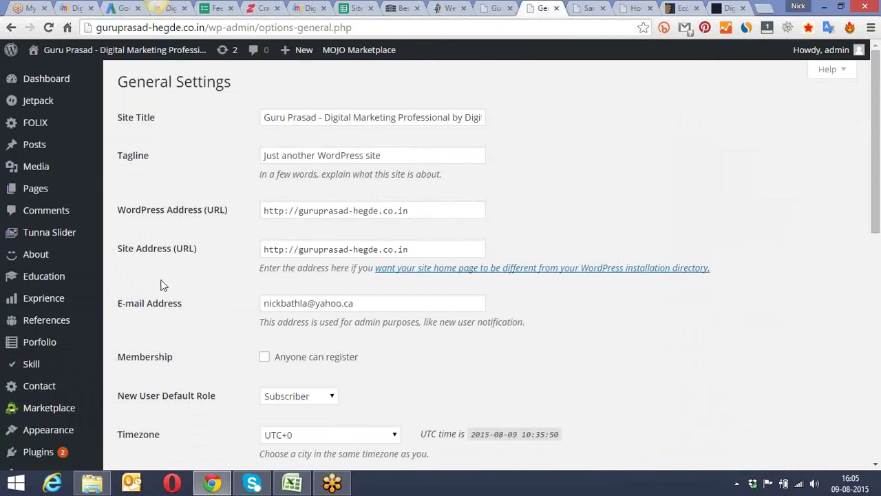
scroll(164, 262, down, 5)
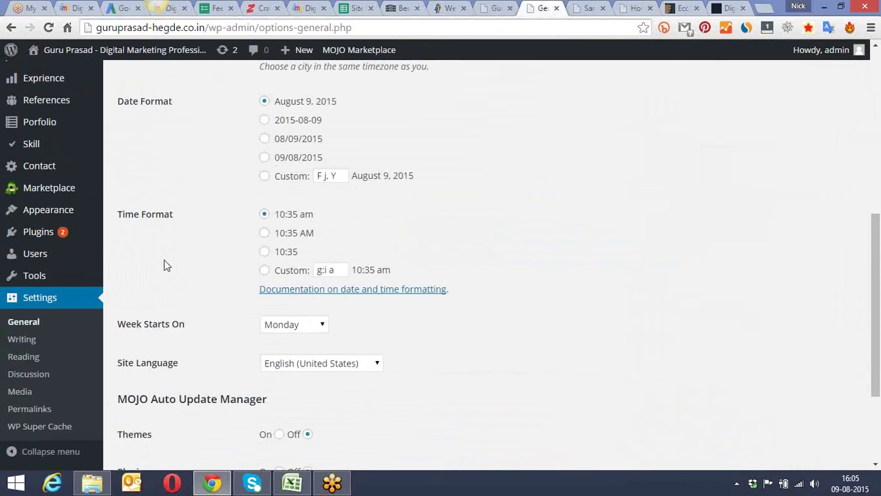
scroll(164, 259, down, 3)
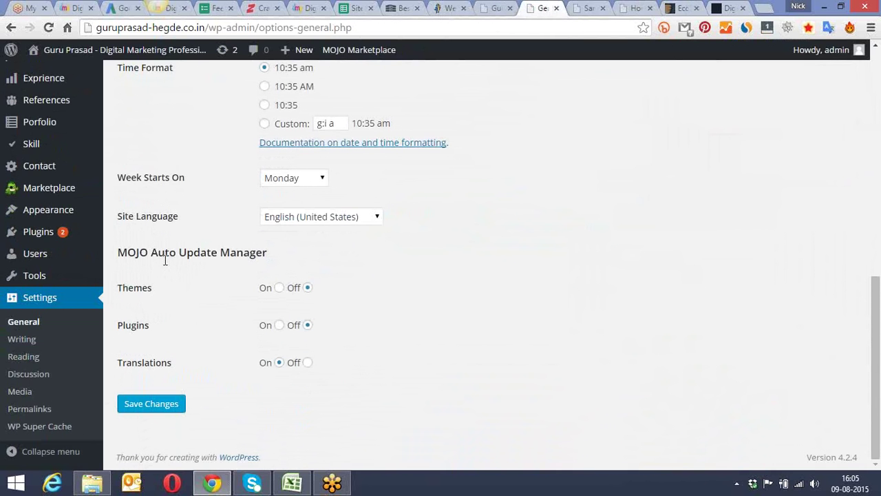
Step: Browse the Site Language list twice, leaving English (United States) selected
click(278, 218)
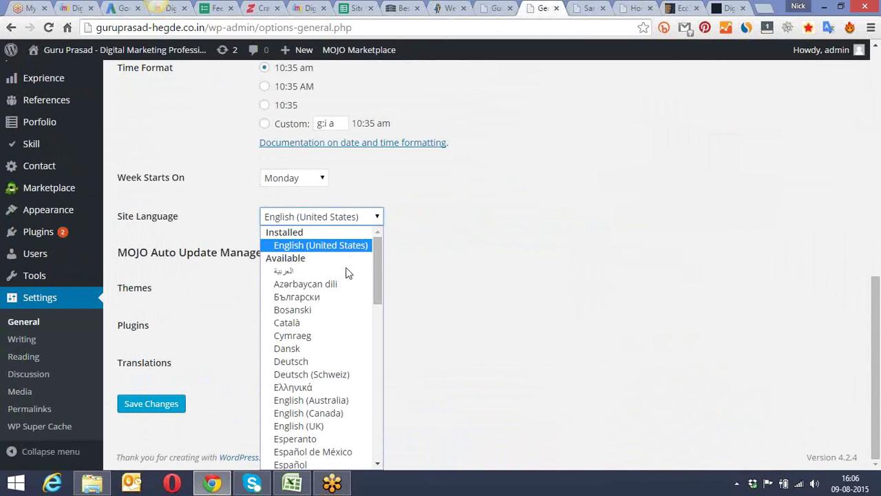
drag(376, 259, 366, 306)
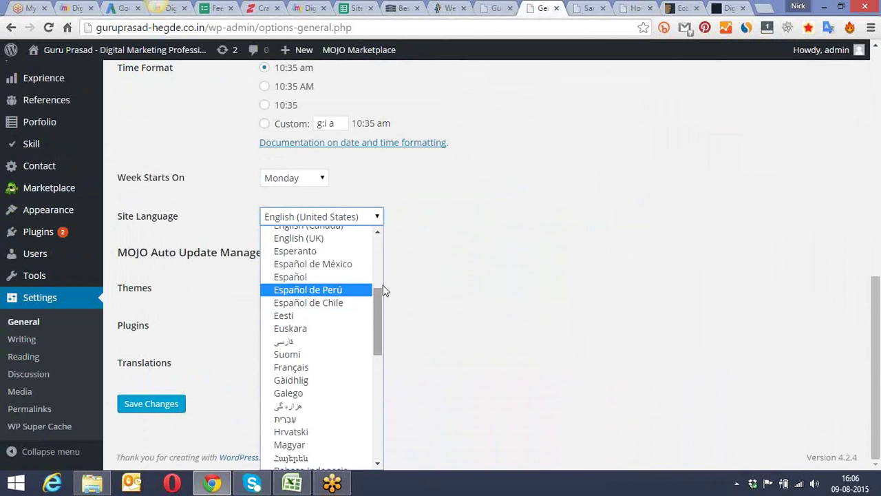
click(420, 286)
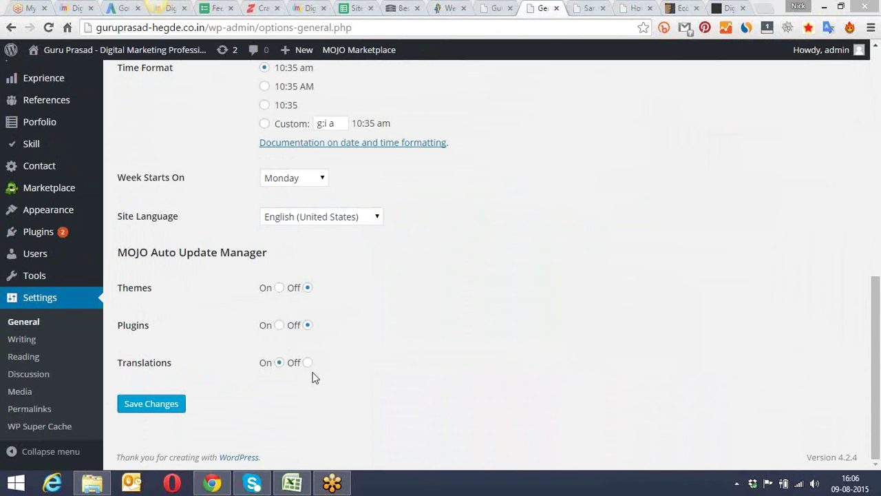
click(345, 222)
scroll(316, 304, down, 10)
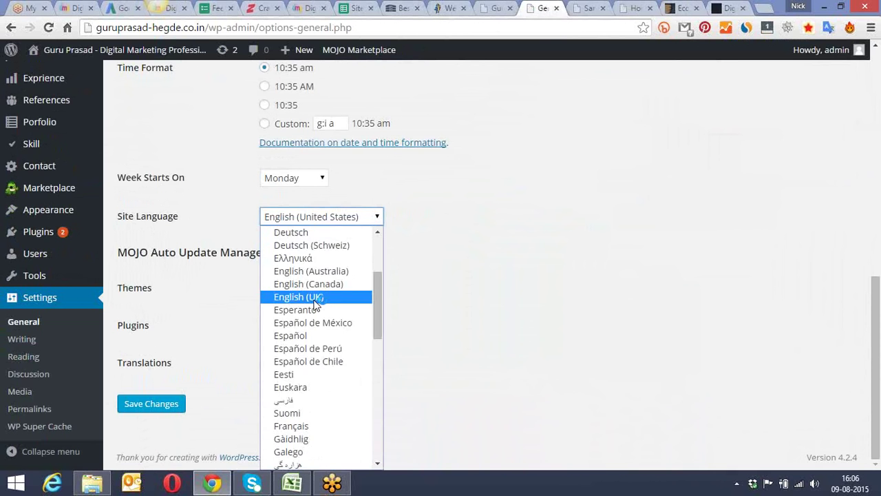
scroll(316, 305, down, 4)
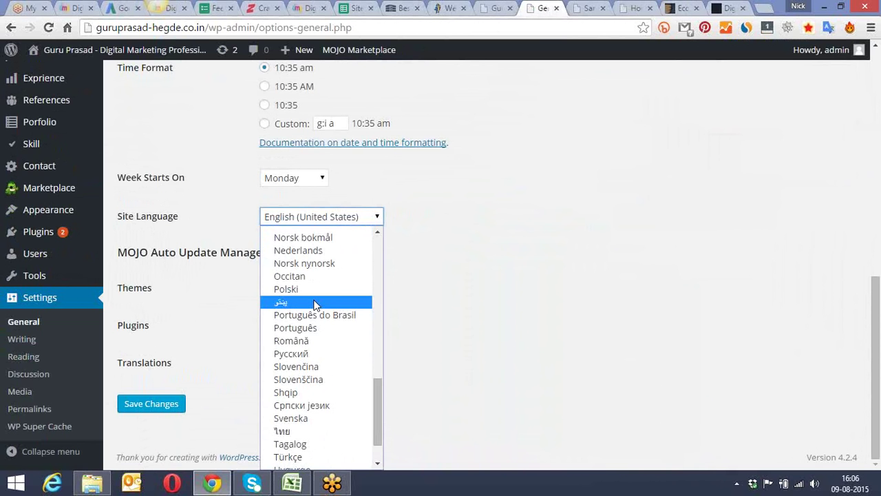
scroll(314, 305, up, 5)
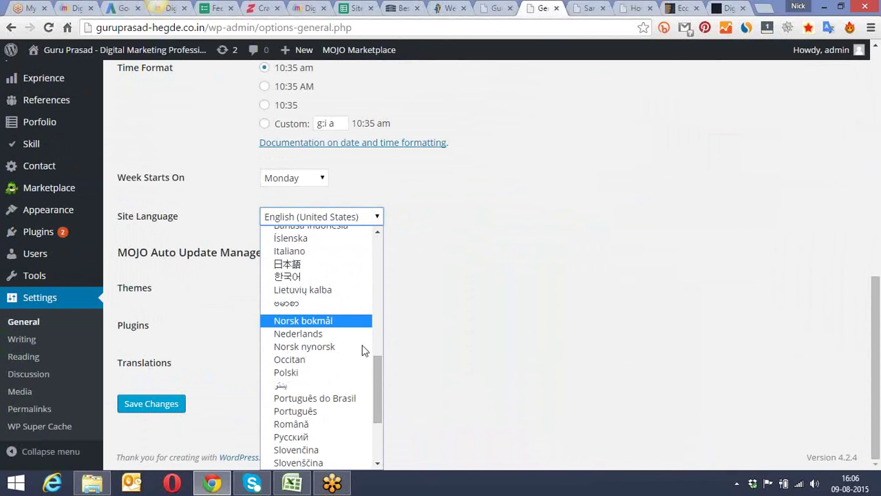
drag(374, 367, 363, 351)
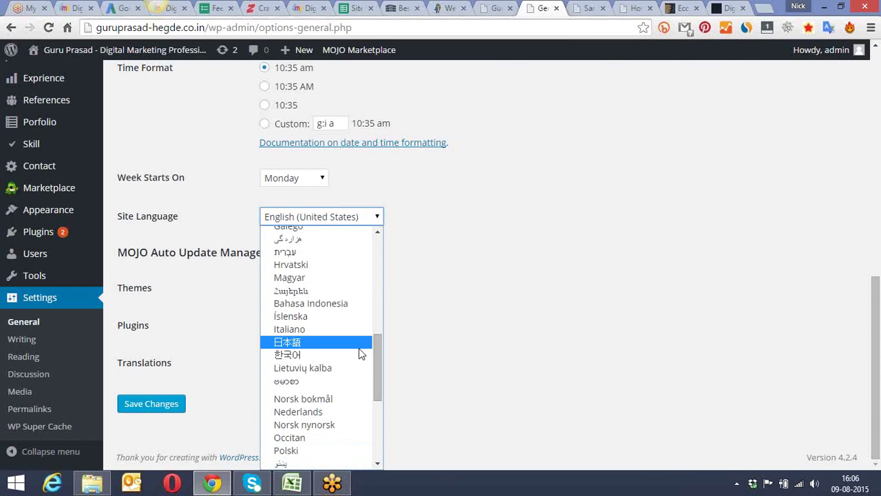
click(431, 286)
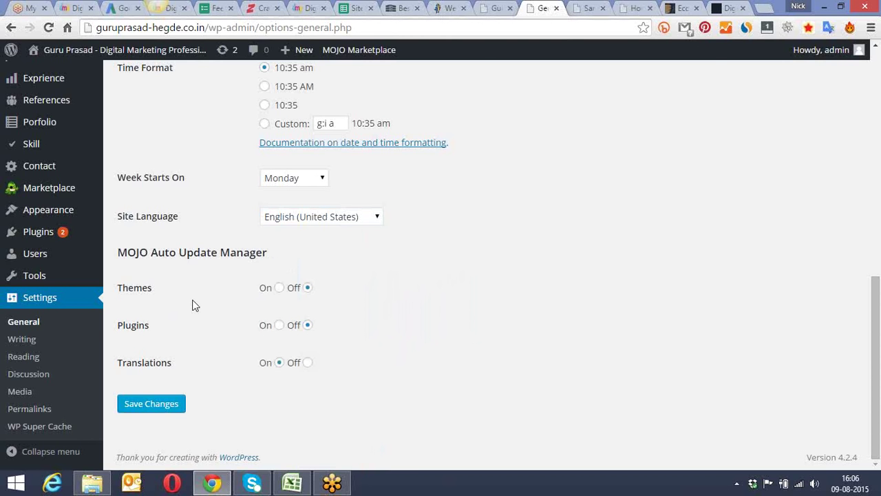
scroll(202, 306, up, 8)
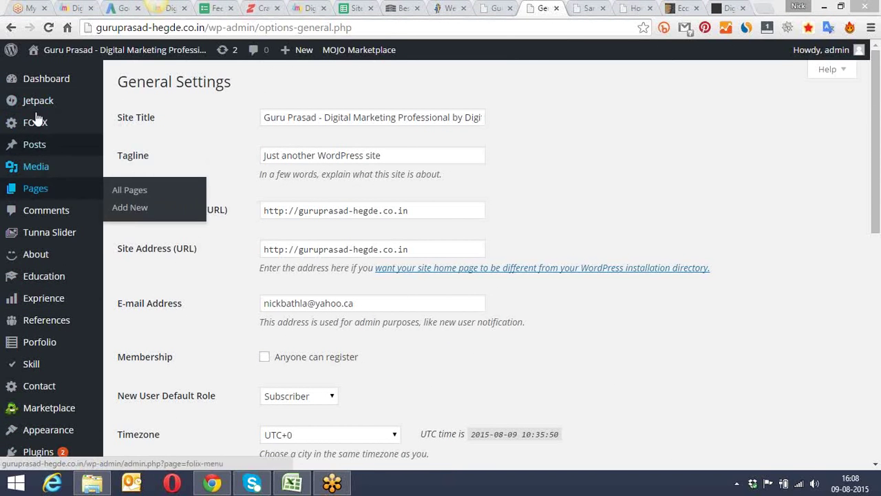
mouse_move(48, 363)
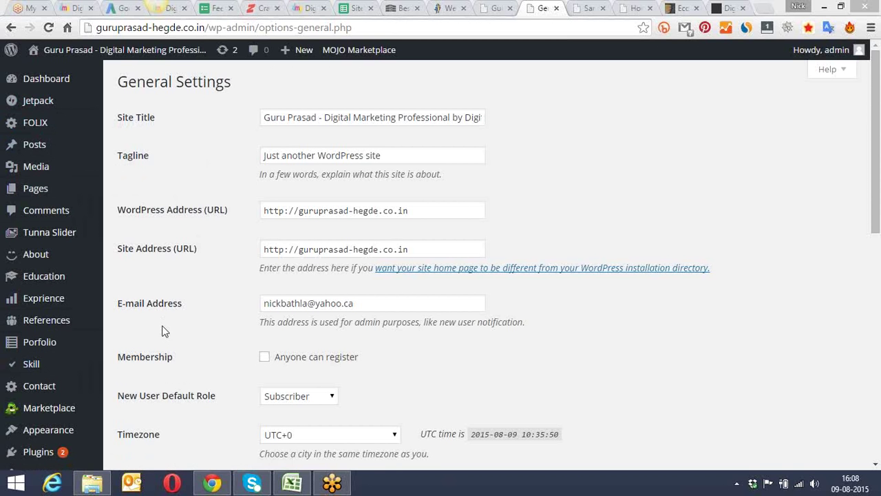
scroll(160, 334, down, 4)
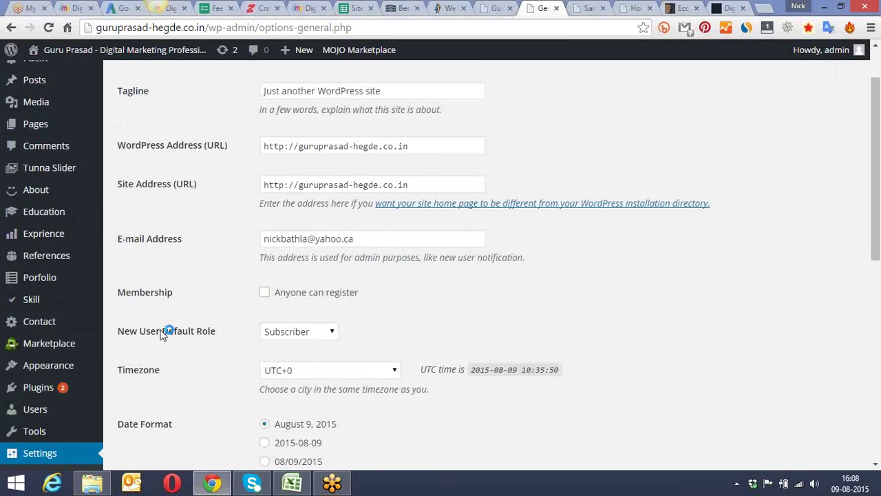
scroll(160, 334, up, 1)
scroll(160, 334, up, 3)
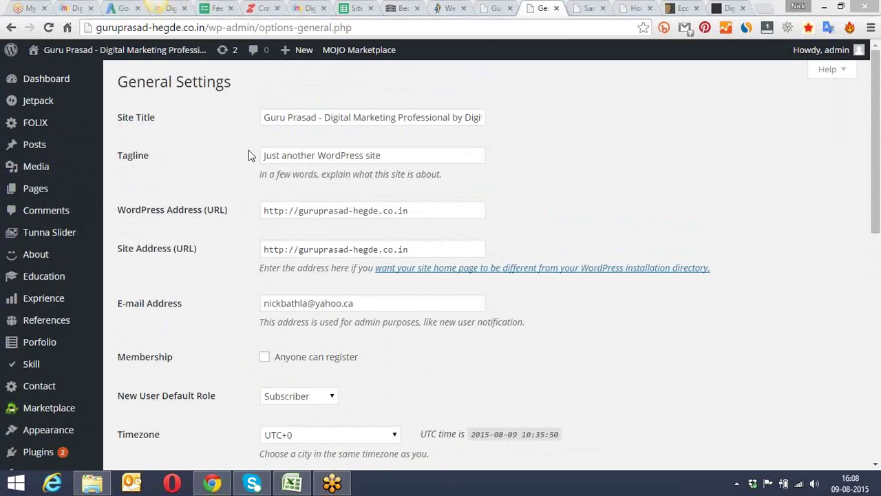
drag(366, 303, 287, 303)
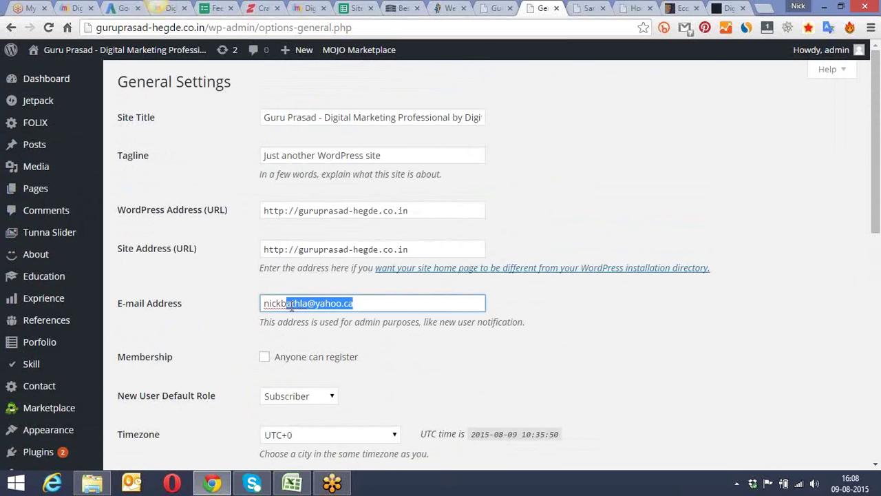
click(519, 194)
scroll(522, 191, down, 3)
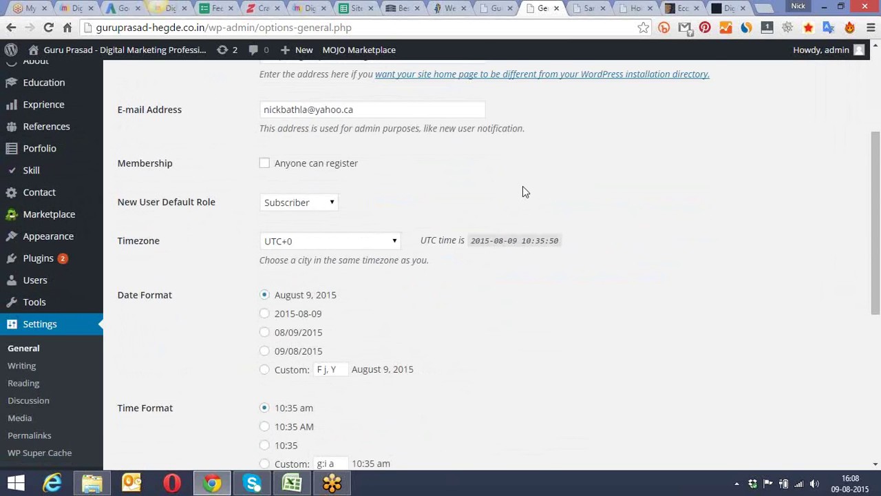
scroll(378, 202, down, 5)
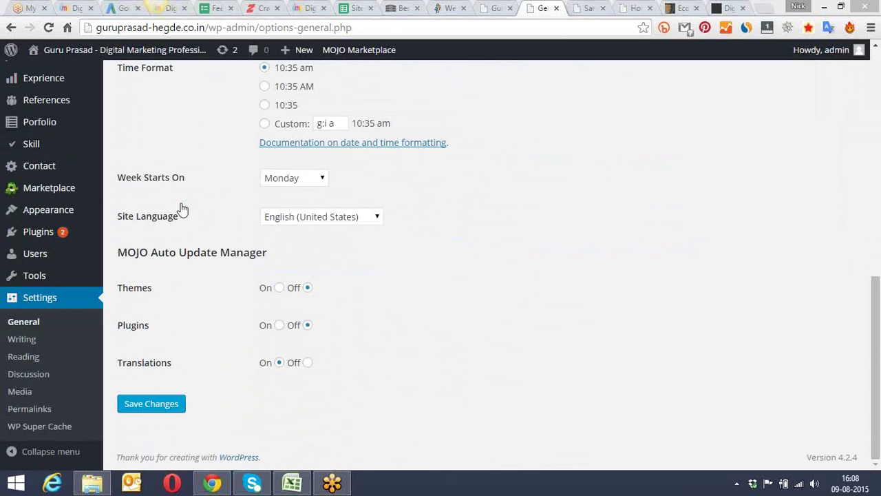
scroll(137, 241, up, 6)
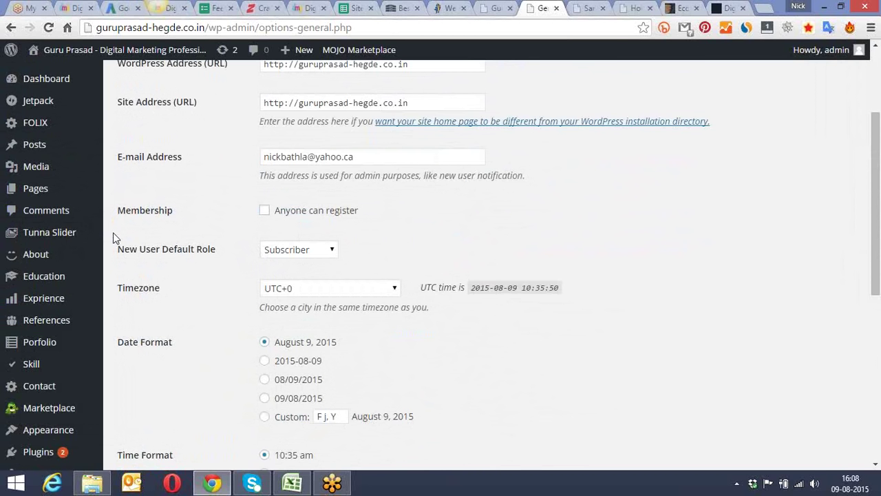
click(589, 9)
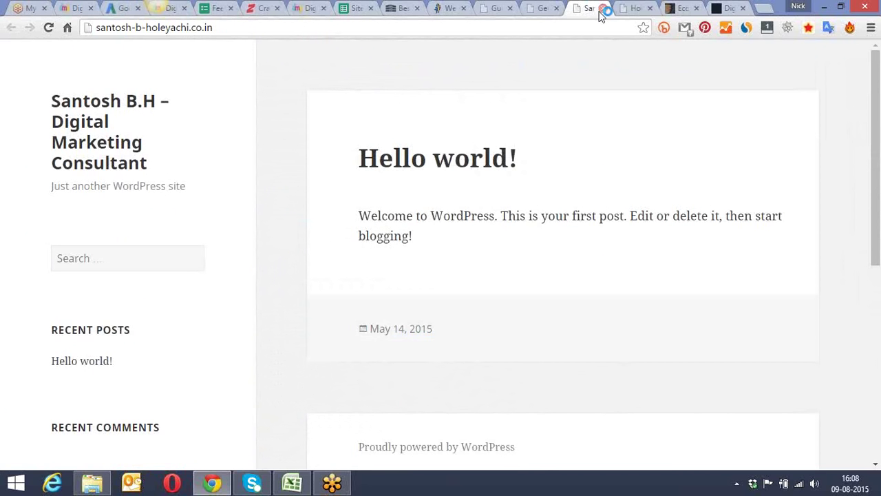
Step: Close the santosh, General Settings, rashidutta, themeforest, yocreations and extra Digital Marketing tabs
click(603, 8)
click(546, 10)
click(556, 8)
click(557, 8)
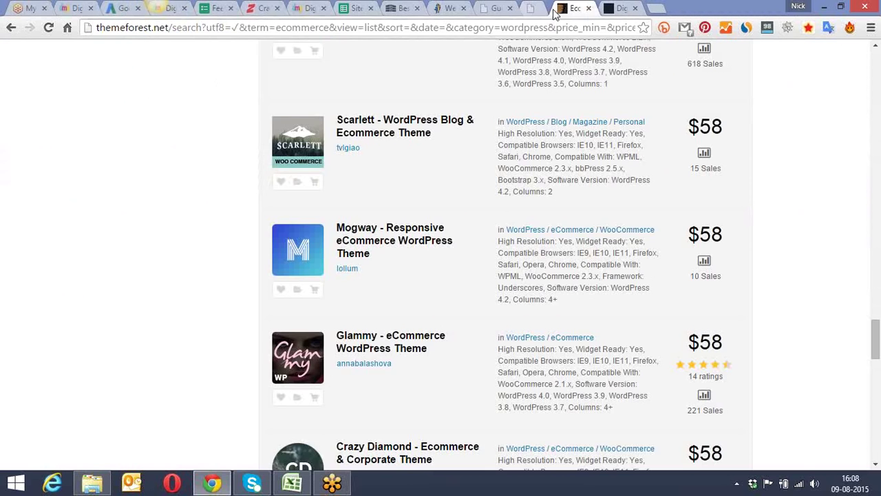
click(556, 9)
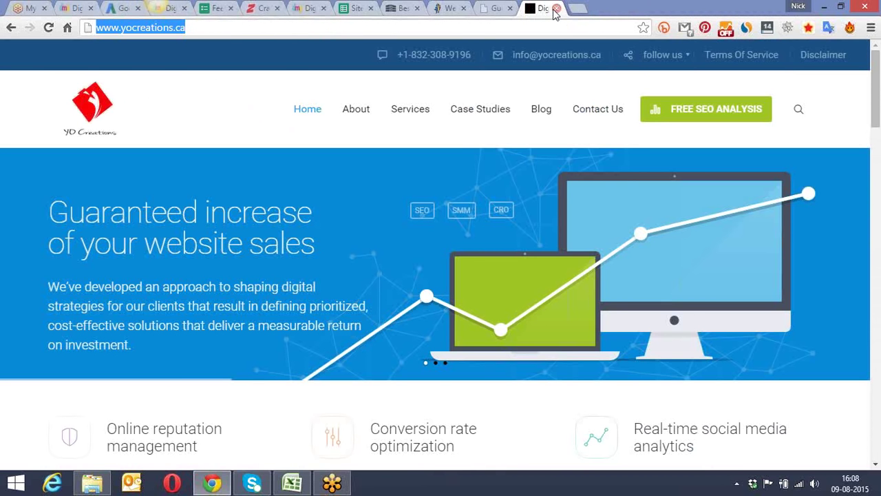
click(556, 8)
click(557, 8)
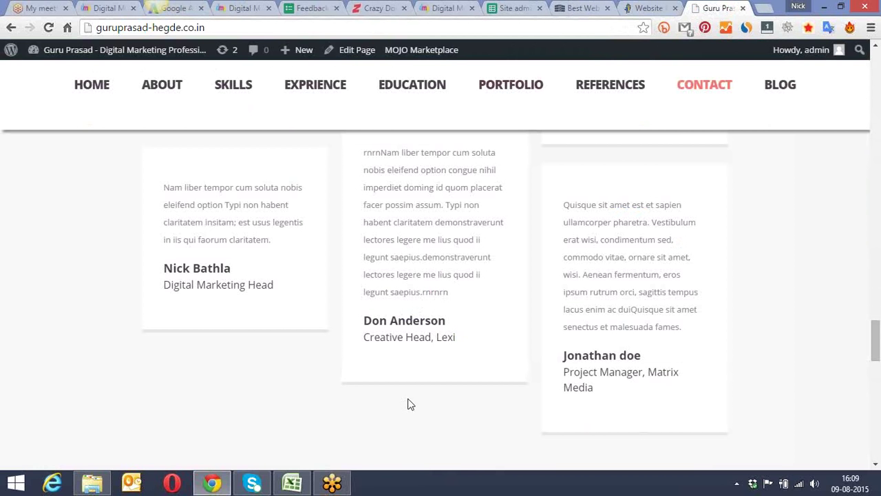
Step: Load slideshare.net in a new browser tab
click(767, 13)
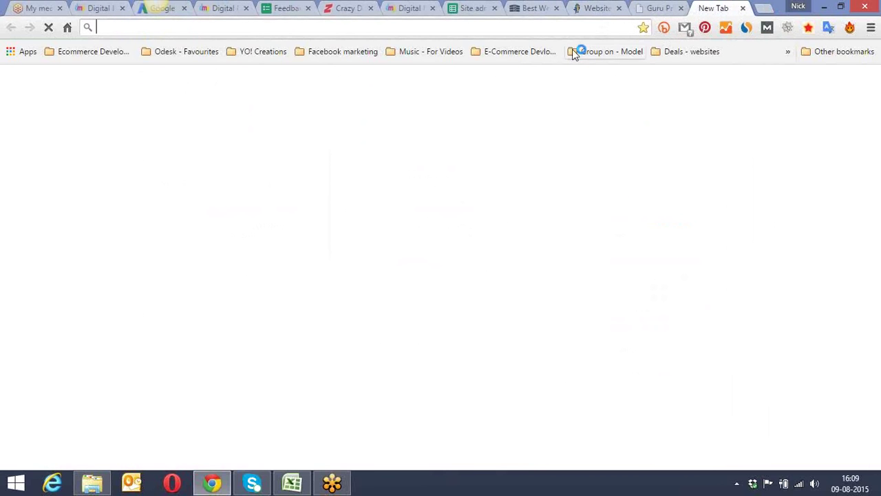
text(slideshare.n)
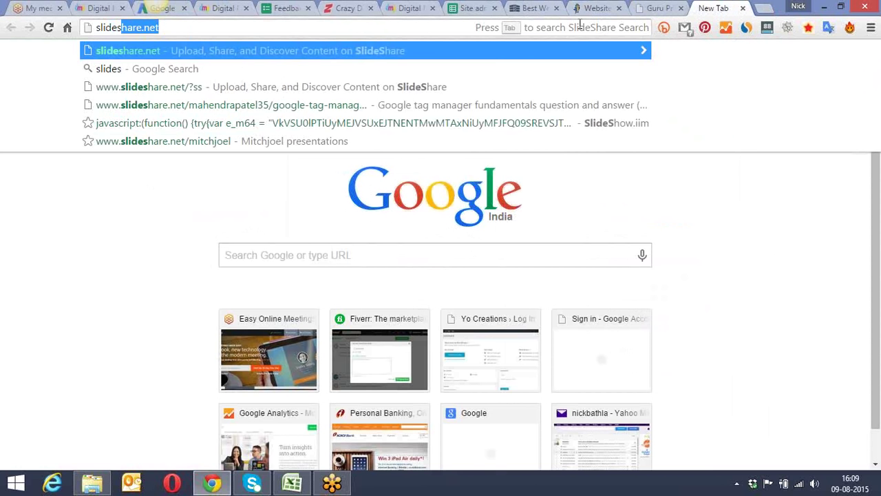
text(et)
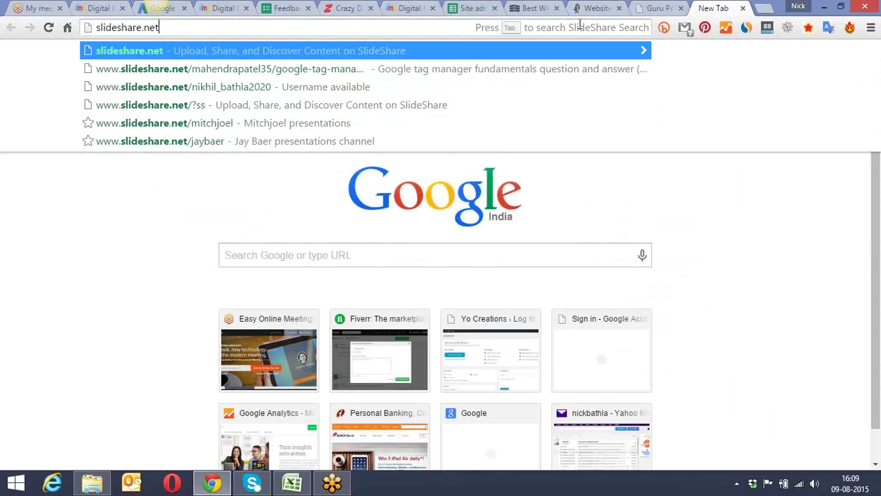
key(Return)
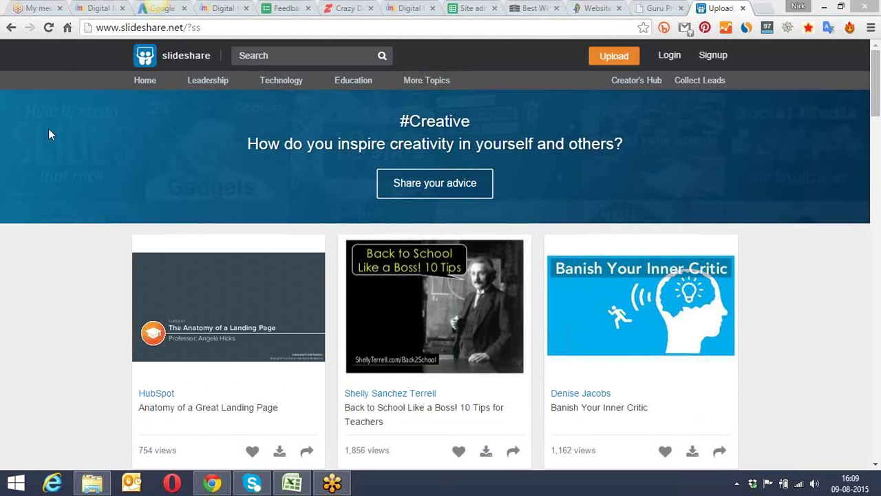
Step: Log in to SlideShare with the account email and password, then return to dmpaathshala
click(678, 58)
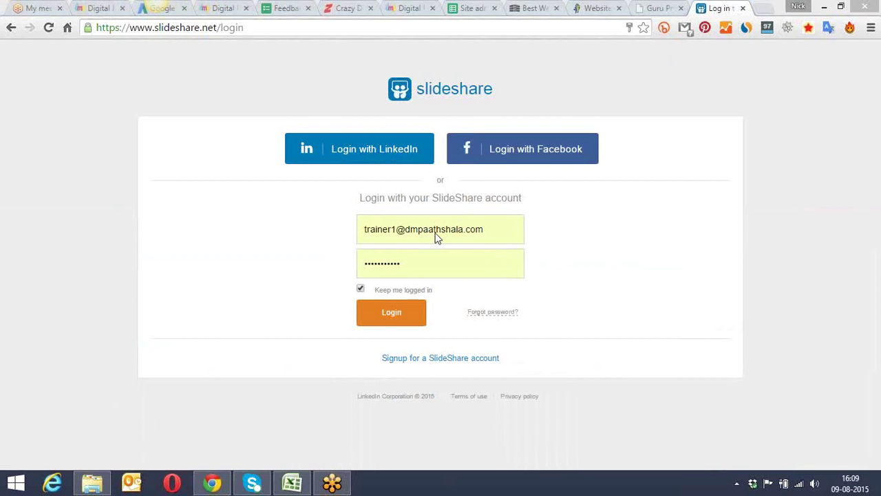
key(Return)
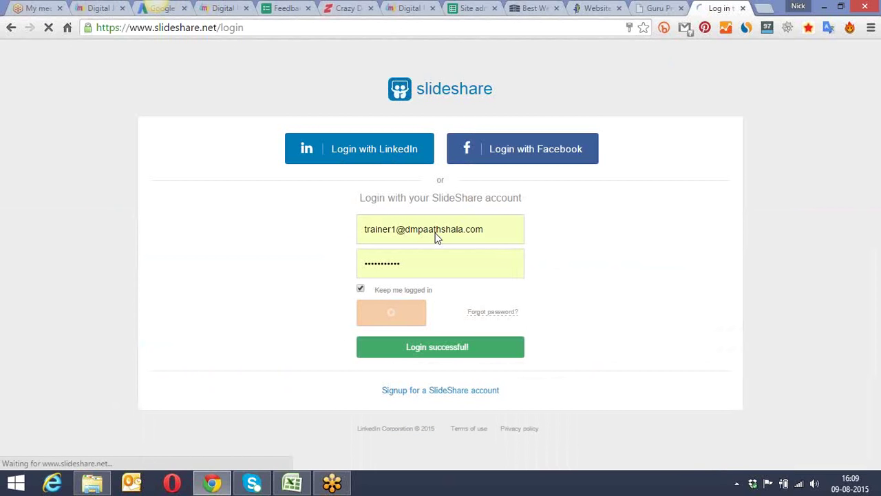
click(400, 10)
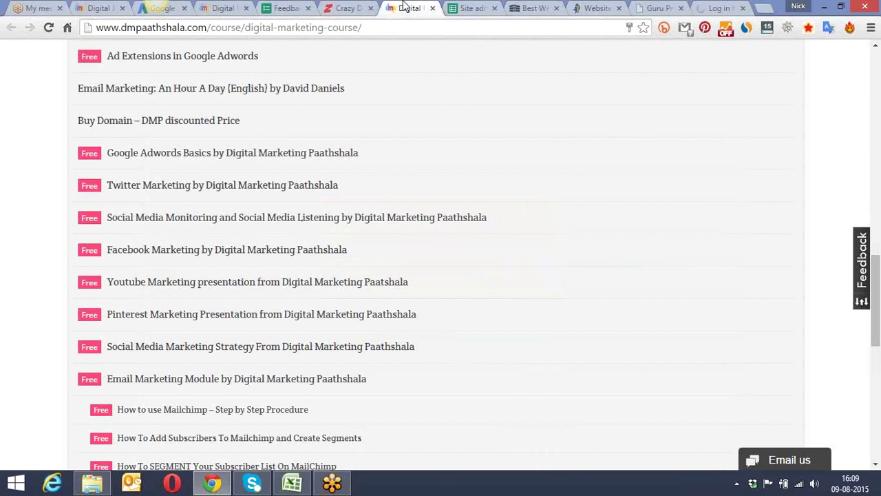
Step: Open the Introduction to Google Adwords lesson in Digital Marketing Paathshala
scroll(371, 129, down, 5)
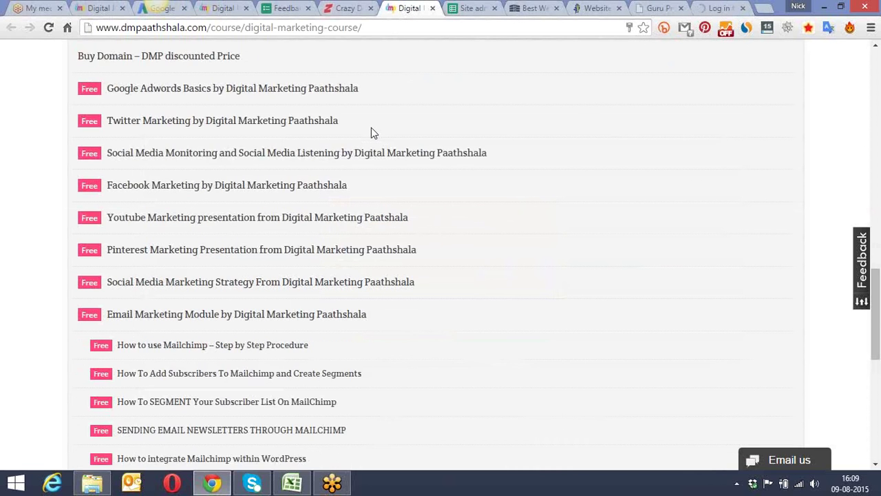
scroll(372, 134, up, 10)
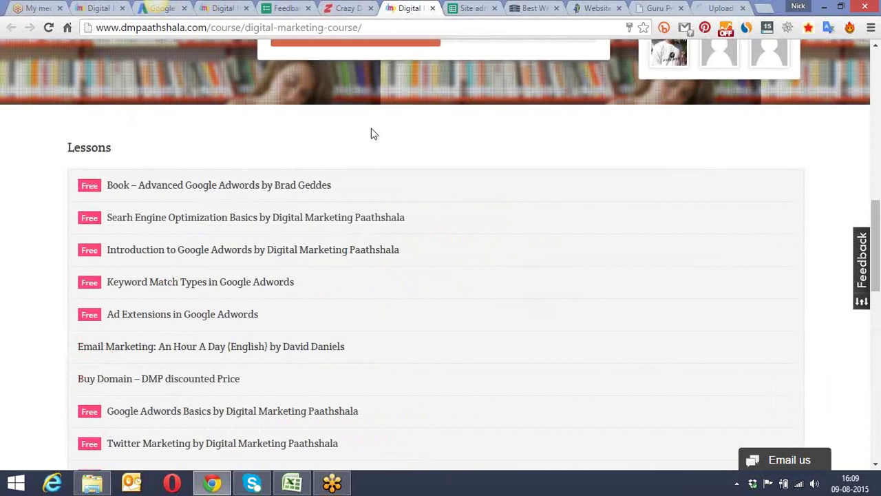
scroll(371, 131, down, 1)
click(372, 185)
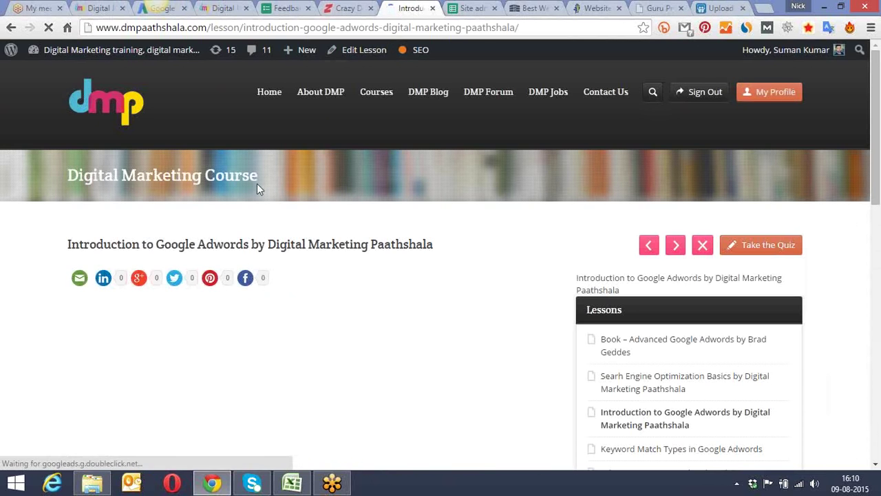
Step: Log out of the Digital Marketing Paathshala site from the Howdy account menu
scroll(282, 176, down, 5)
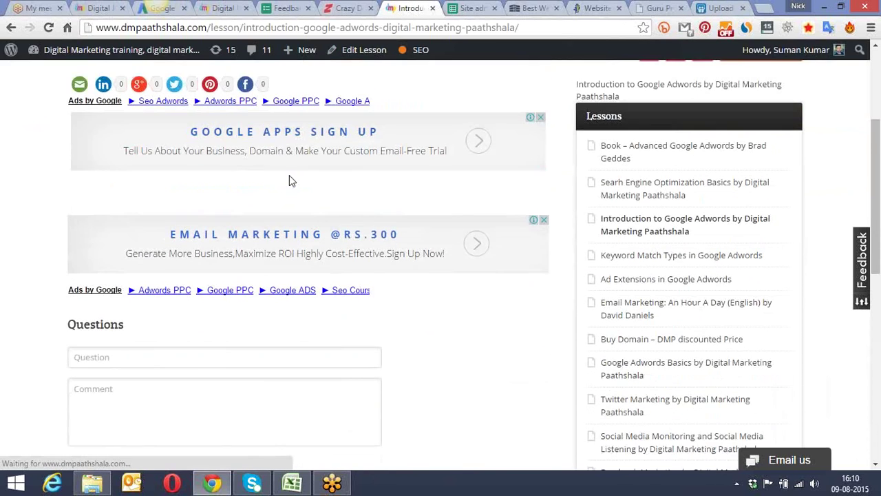
scroll(291, 175, up, 6)
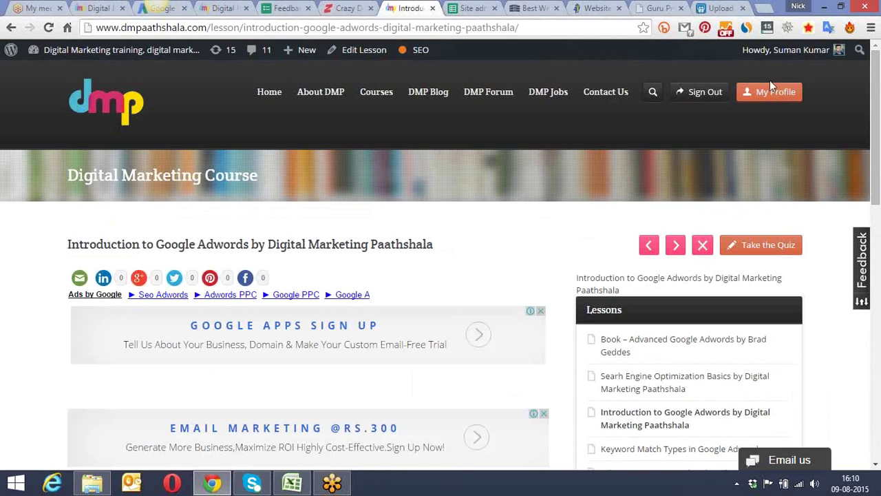
mouse_move(832, 55)
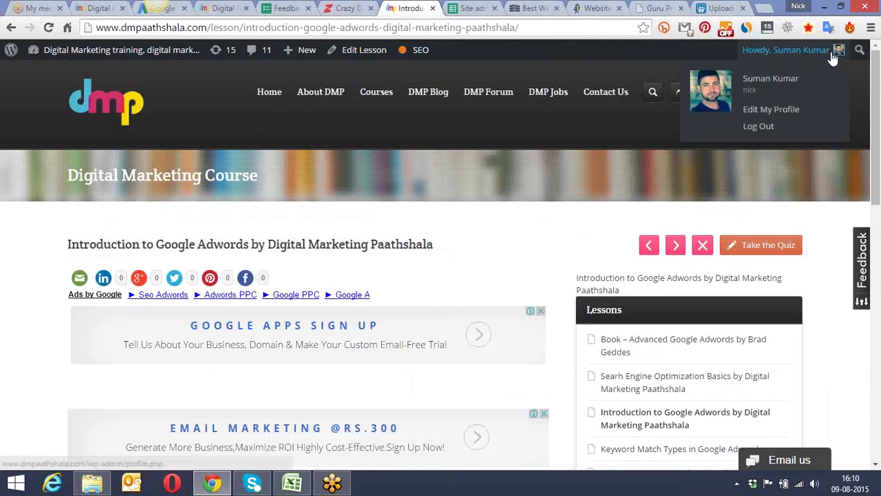
click(777, 126)
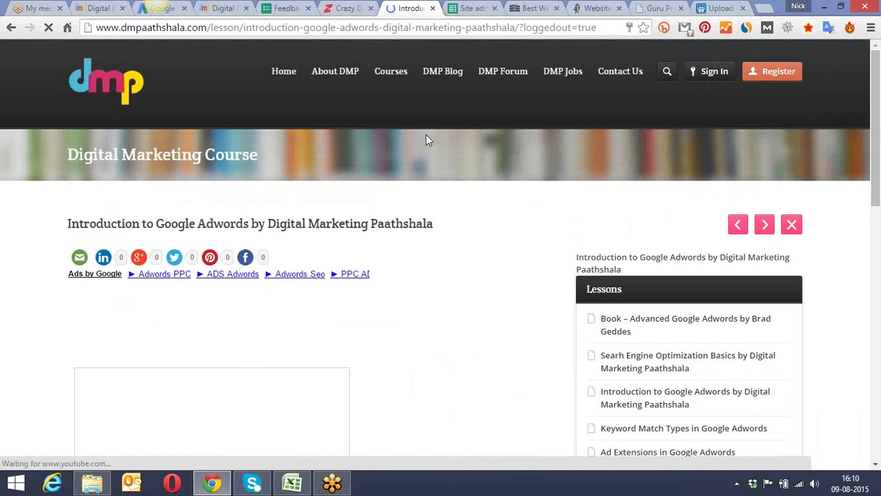
Step: Scroll down the lesson to the embedded 40-slide Lecture 1 slideshow and First Session video
scroll(427, 142, down, 4)
scroll(427, 141, up, 1)
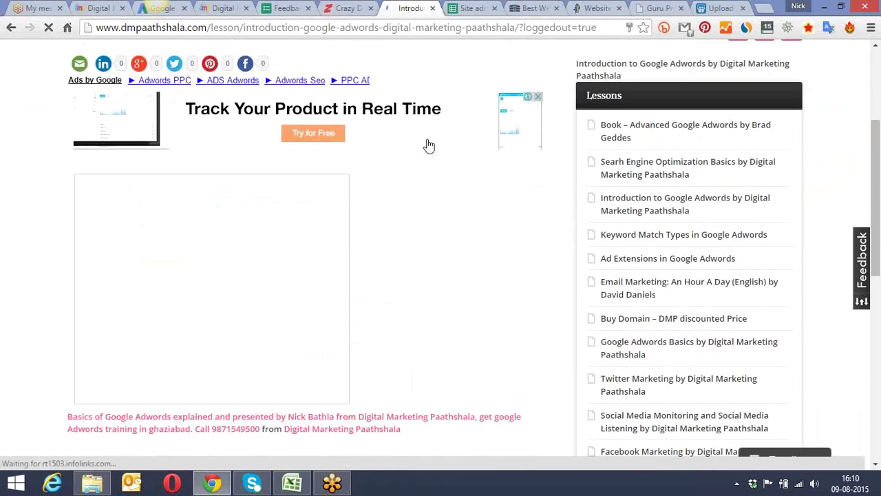
scroll(427, 144, down, 3)
scroll(429, 144, up, 4)
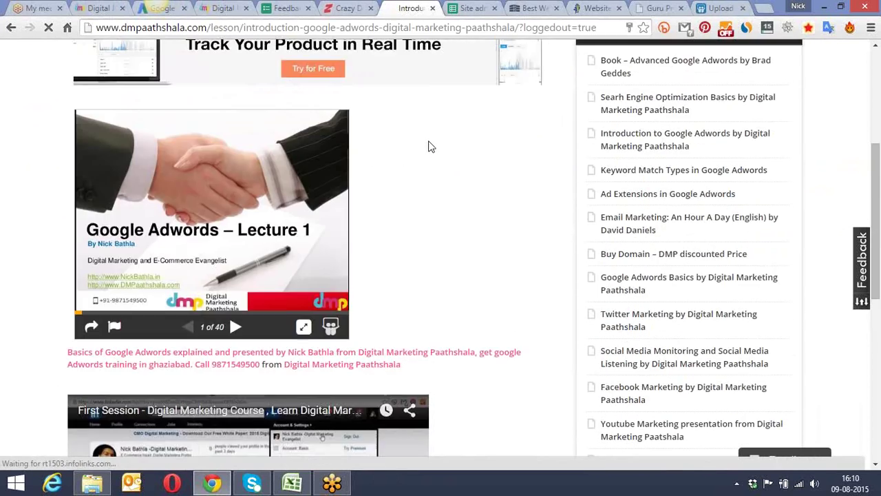
scroll(441, 161, down, 2)
scroll(440, 161, down, 1)
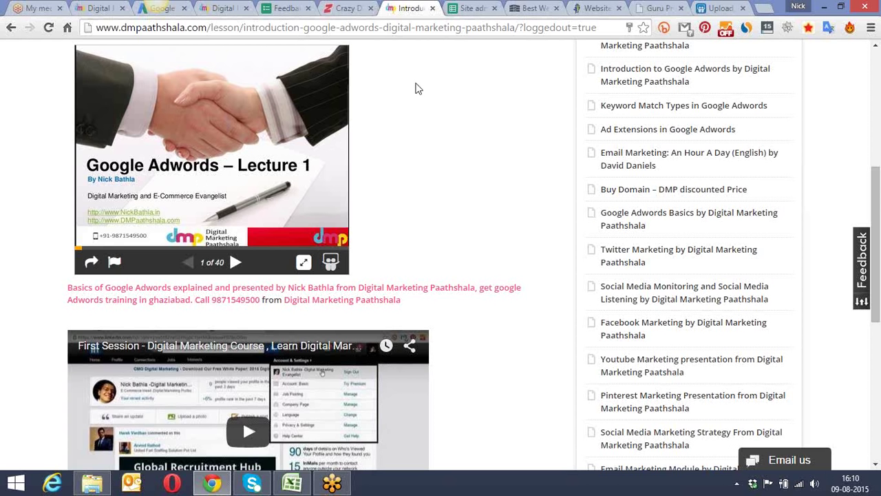
scroll(454, 134, down, 5)
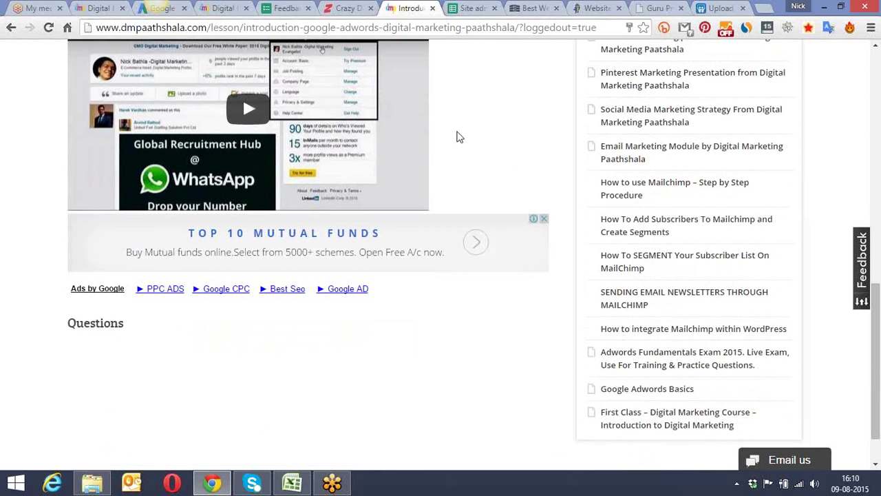
Step: Play the embedded First Session YouTube video for a few seconds, then pause it
click(253, 111)
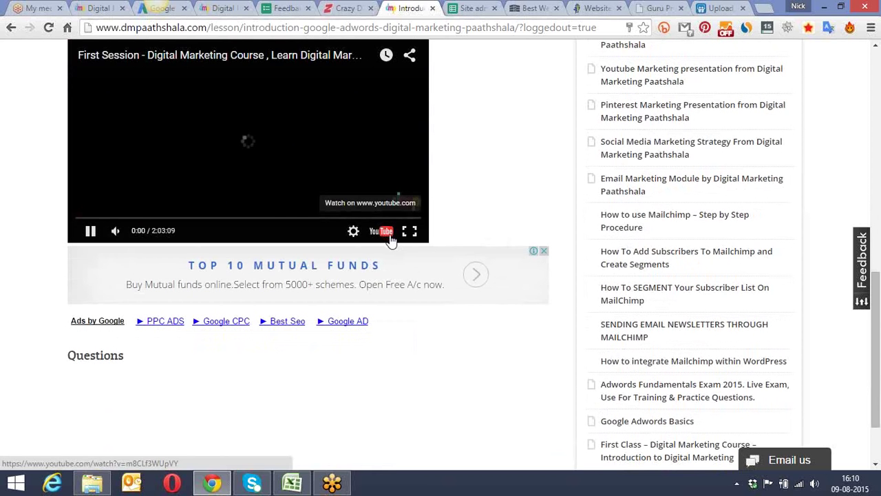
click(91, 231)
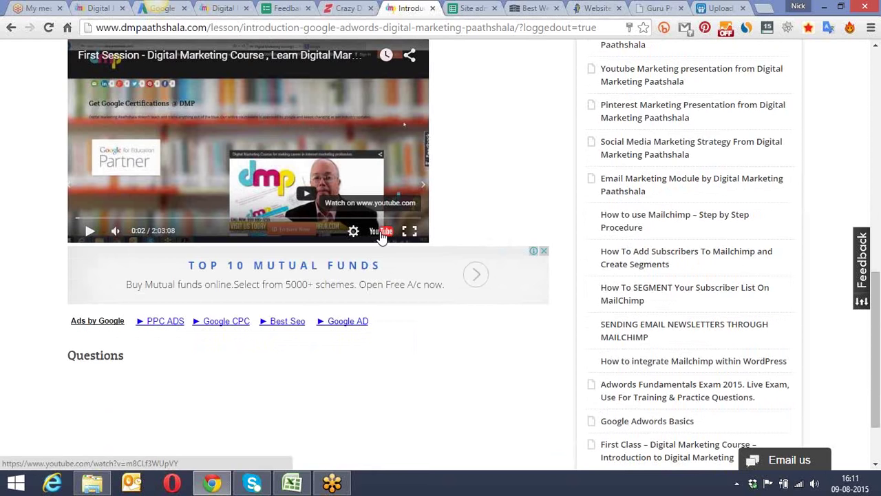
scroll(510, 152, up, 5)
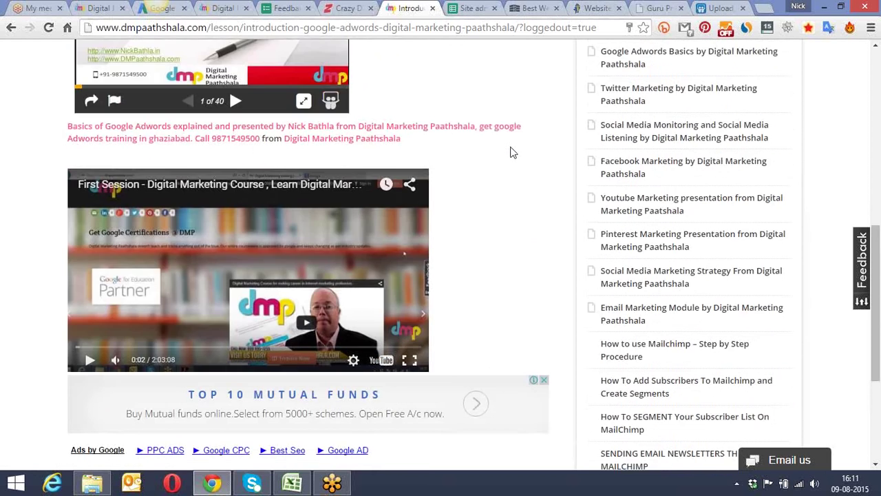
scroll(510, 151, down, 1)
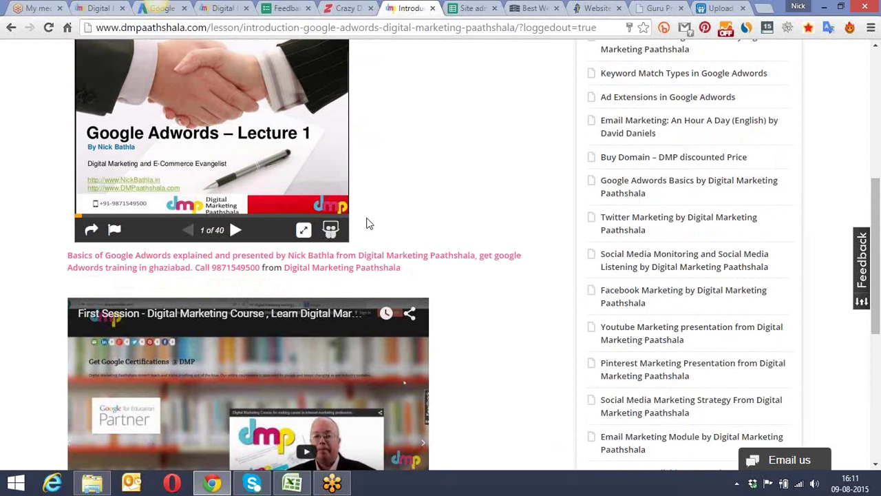
click(659, 7)
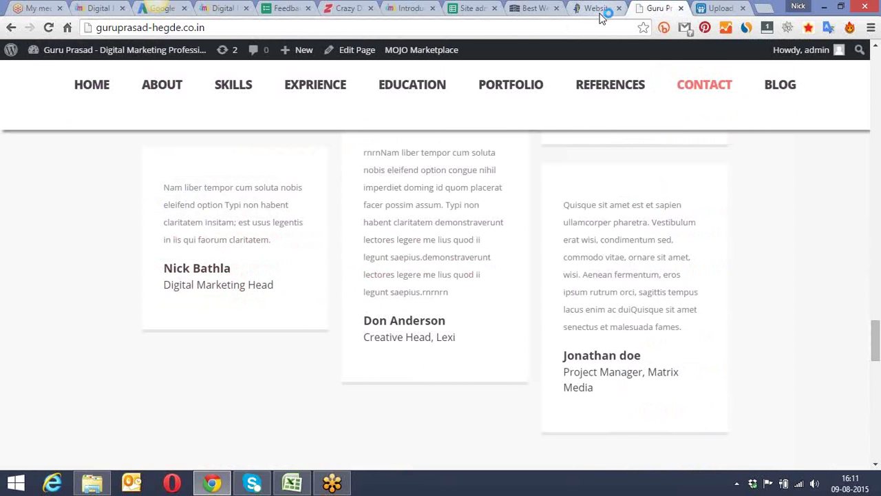
click(713, 7)
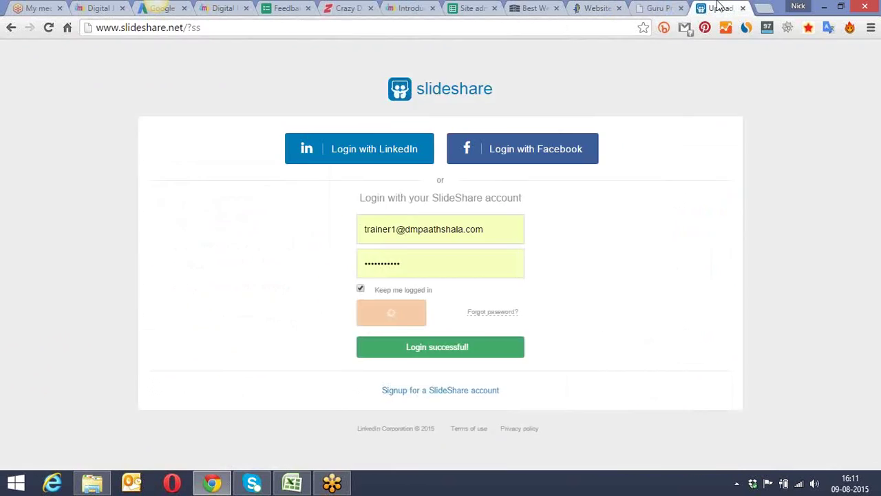
click(765, 9)
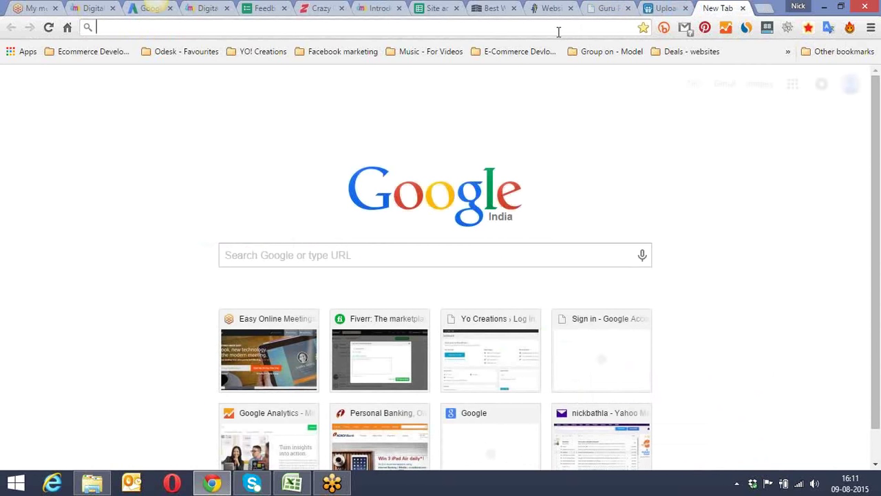
text(gut)
key(BackSpace)
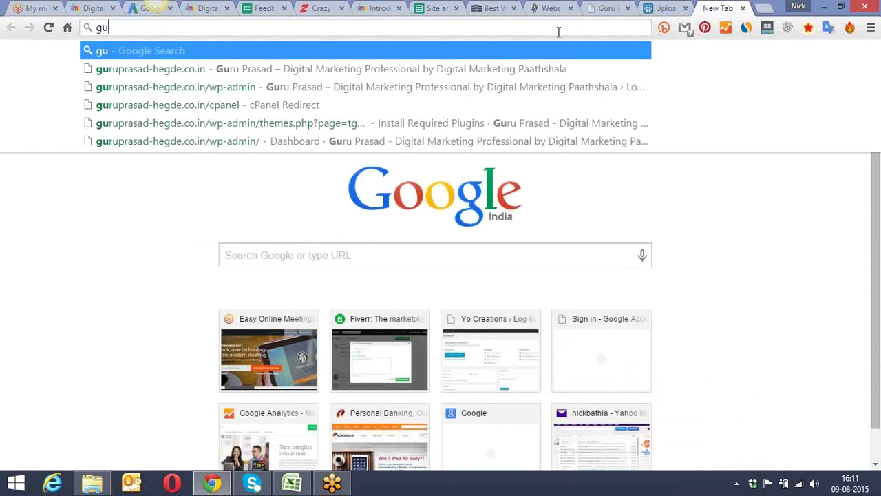
click(534, 92)
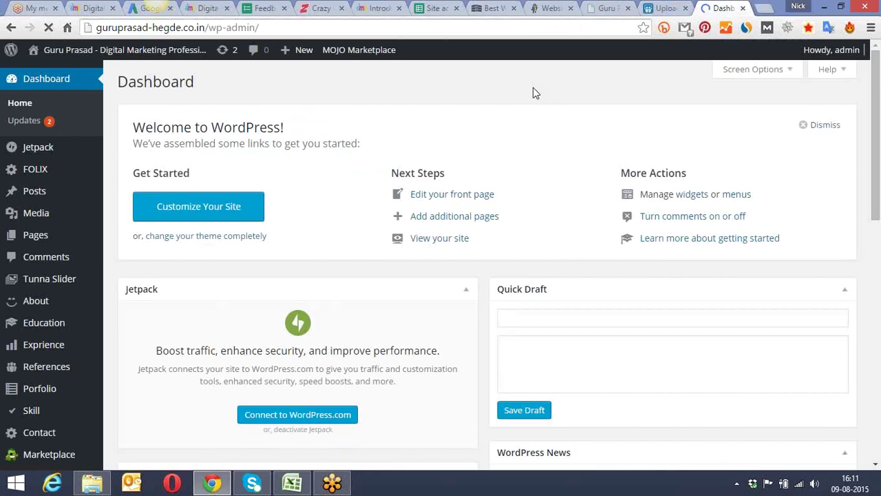
Step: Scroll the admin sidebar and bring up the Plugins flyout menu
mouse_move(80, 245)
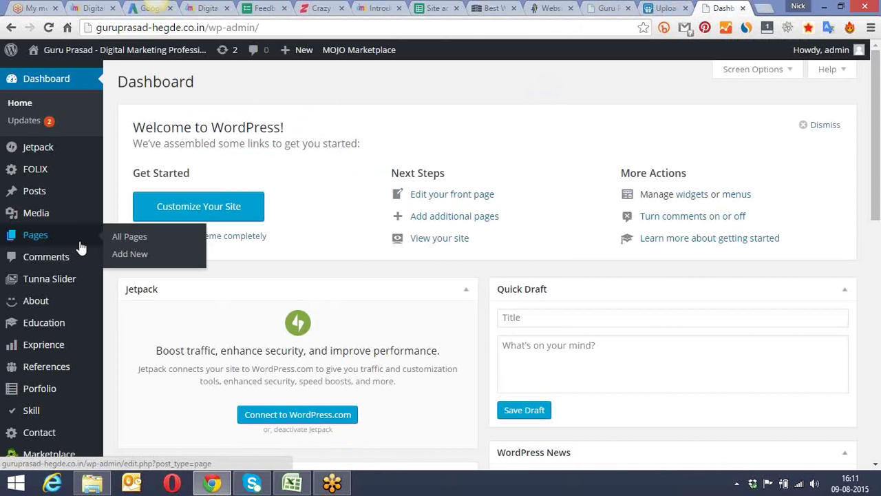
scroll(85, 246, down, 1)
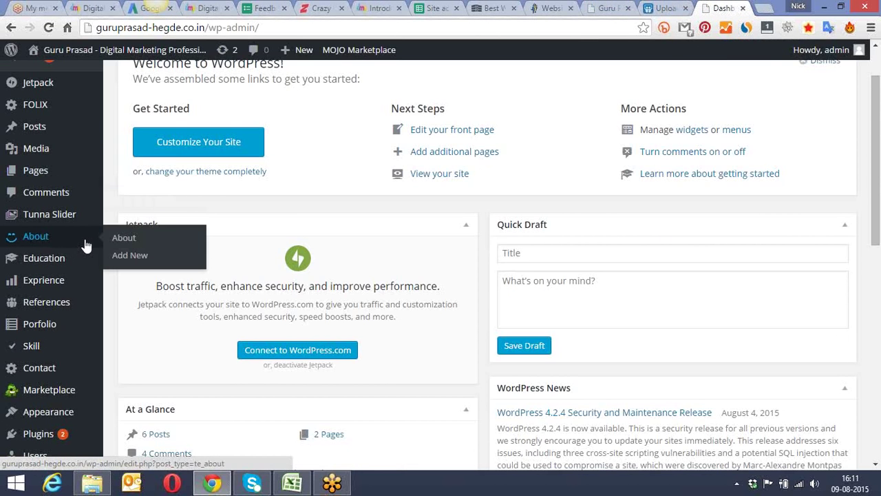
scroll(85, 245, down, 2)
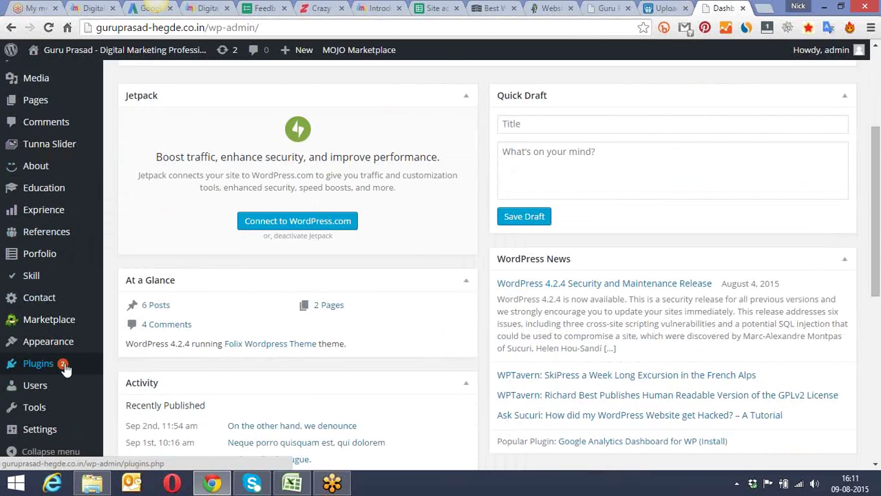
mouse_move(65, 367)
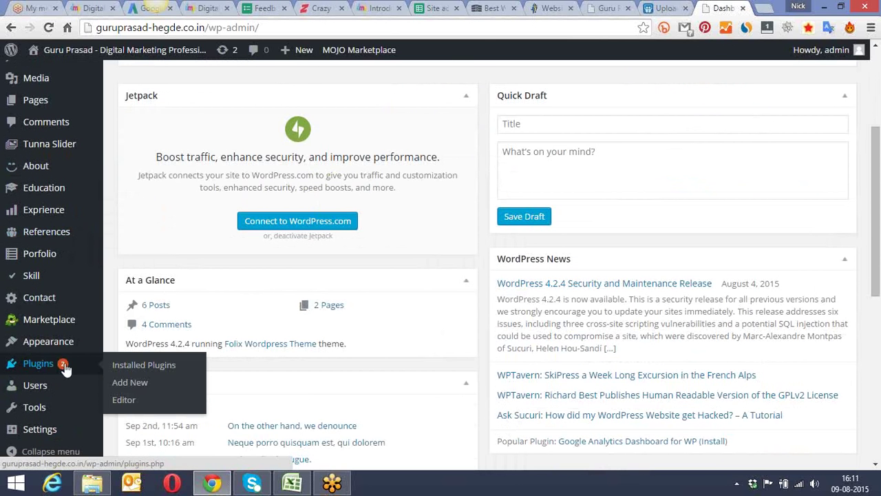
Step: Search the Add Plugins directory for 'youtube embed'
click(131, 386)
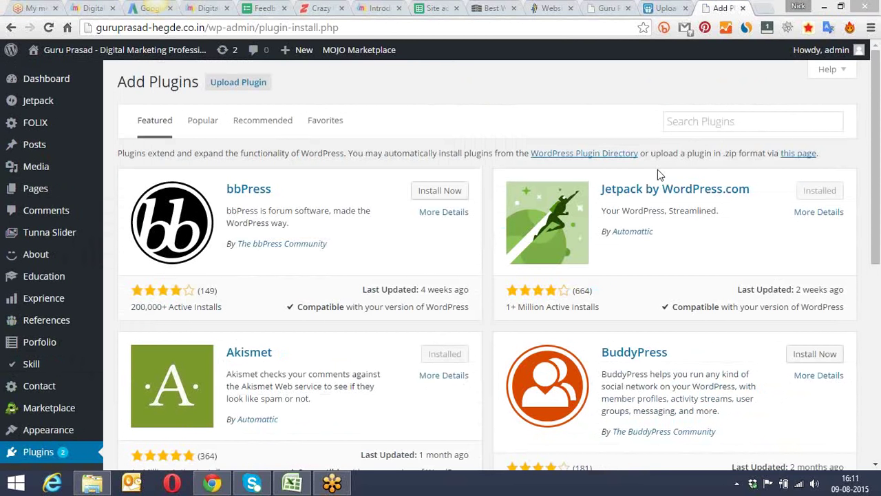
click(709, 122)
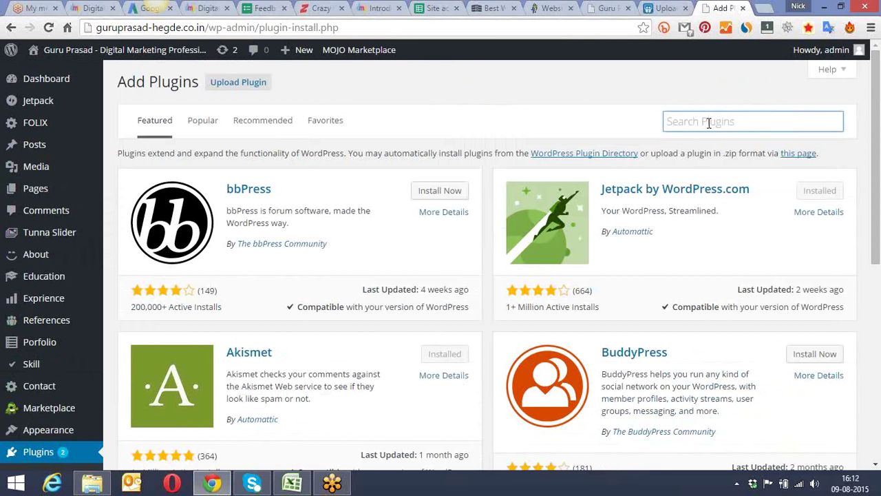
text(youtube embed)
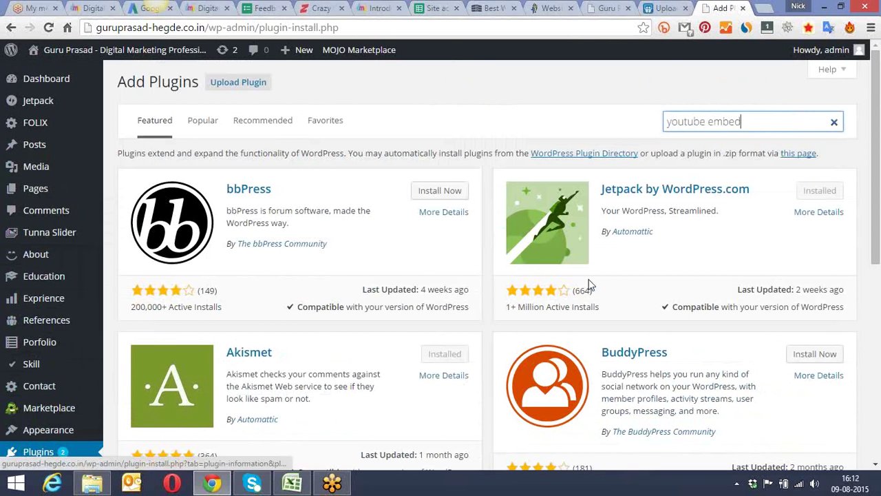
drag(878, 159, 878, 196)
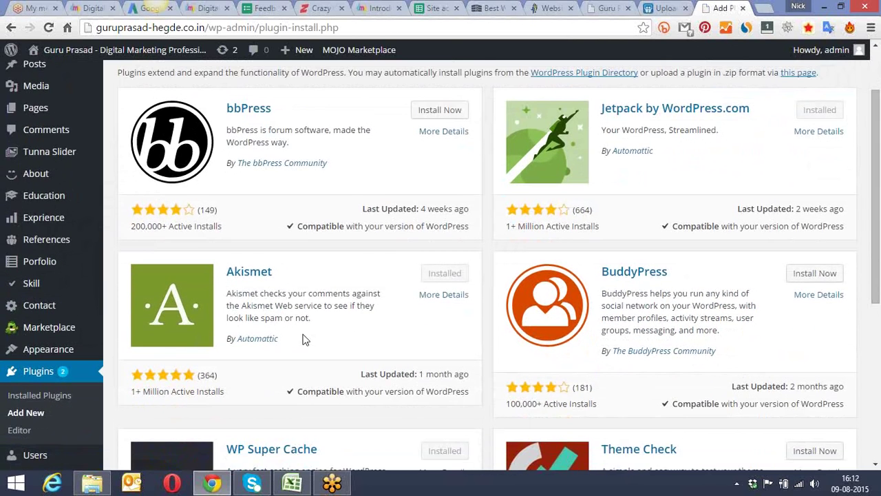
drag(878, 173, 878, 141)
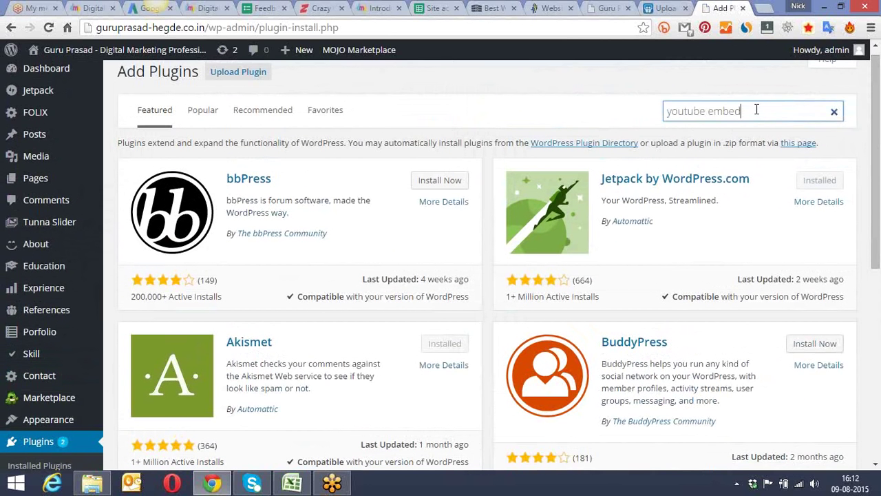
key(Return)
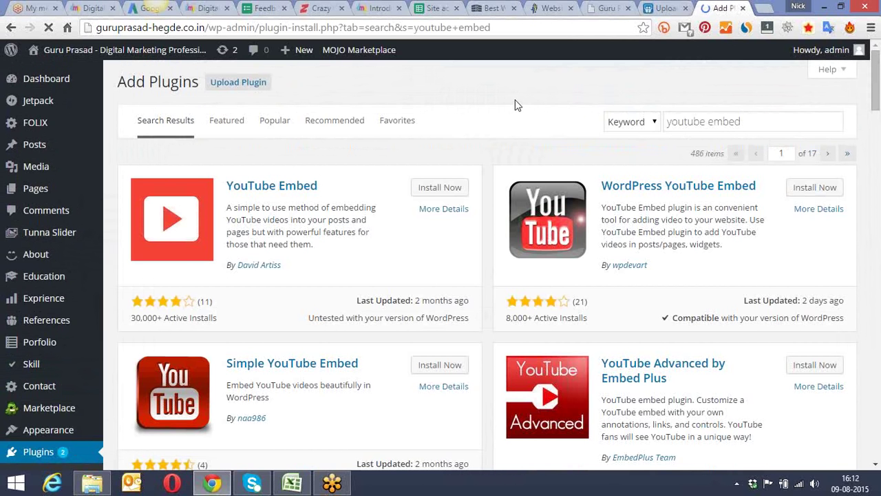
Step: Install the YouTube Embed plugin from the top of the 486 results
scroll(511, 104, down, 2)
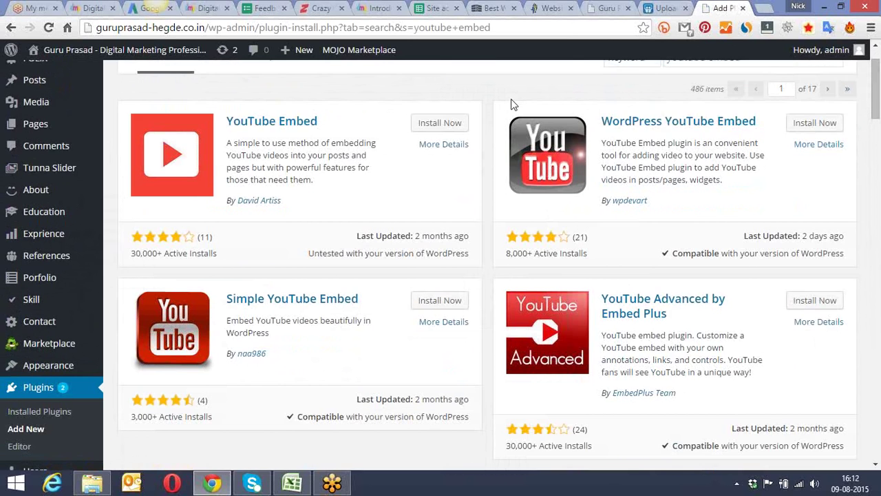
scroll(511, 104, down, 3)
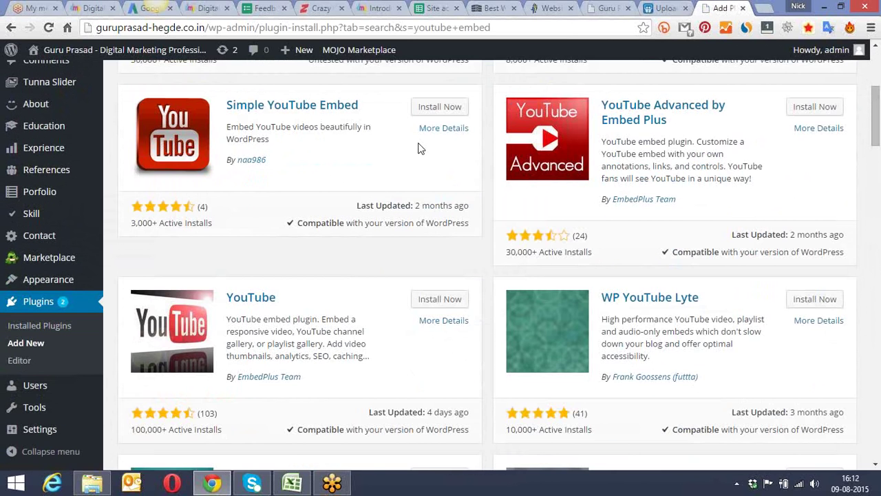
scroll(420, 148, up, 3)
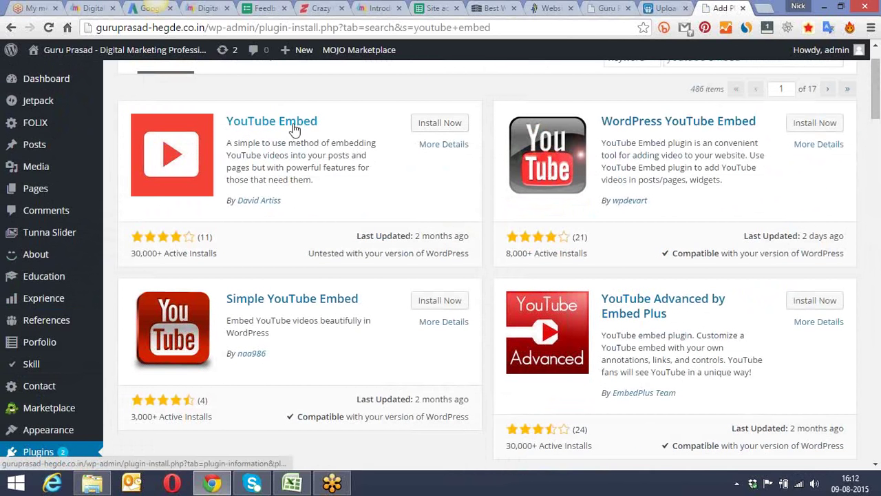
click(430, 126)
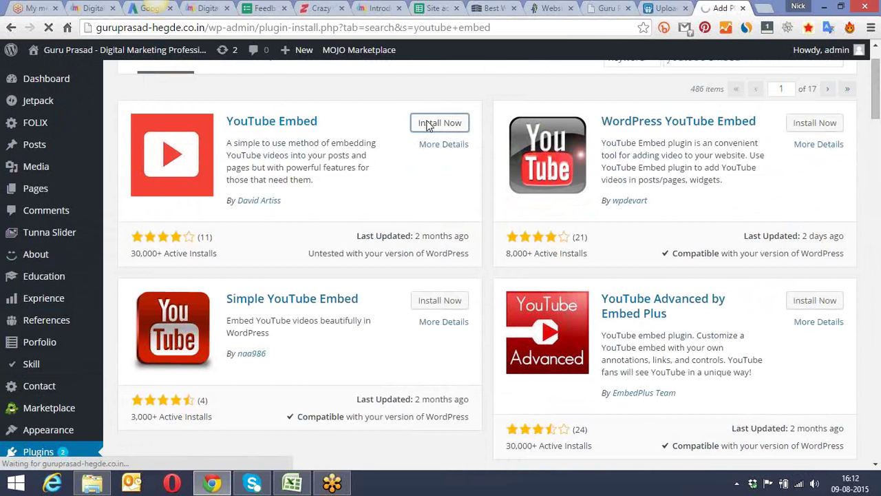
mouse_move(103, 169)
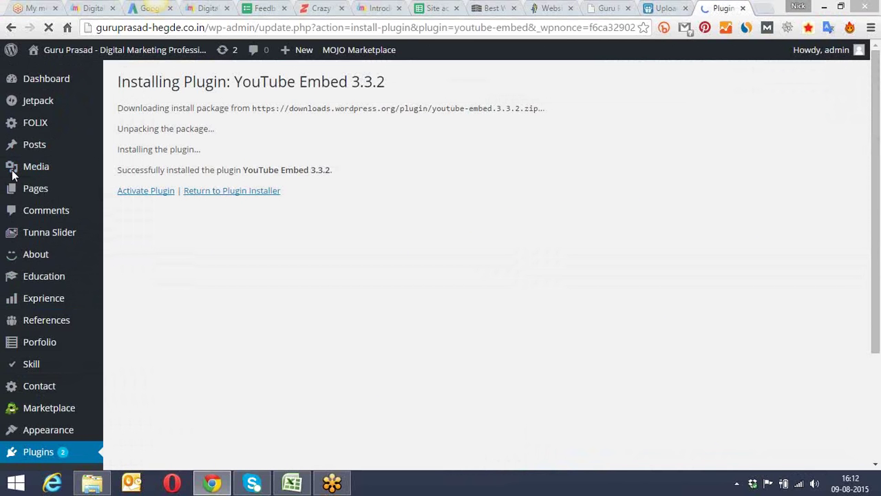
Step: Activate the YouTube Embed plugin and open its YouTube Embed Options page
click(152, 195)
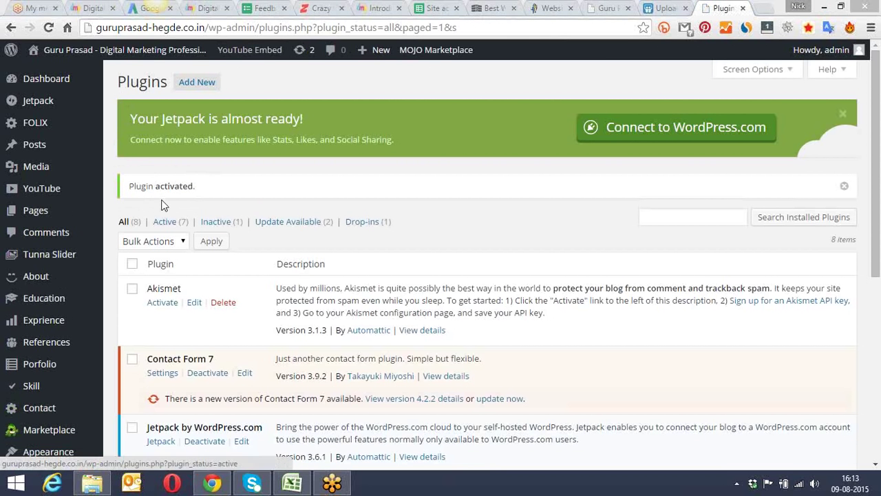
mouse_move(53, 391)
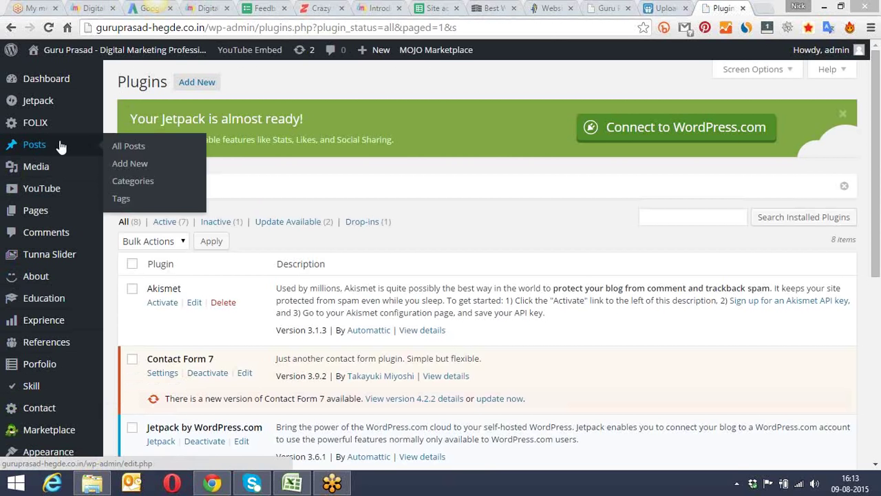
mouse_move(13, 131)
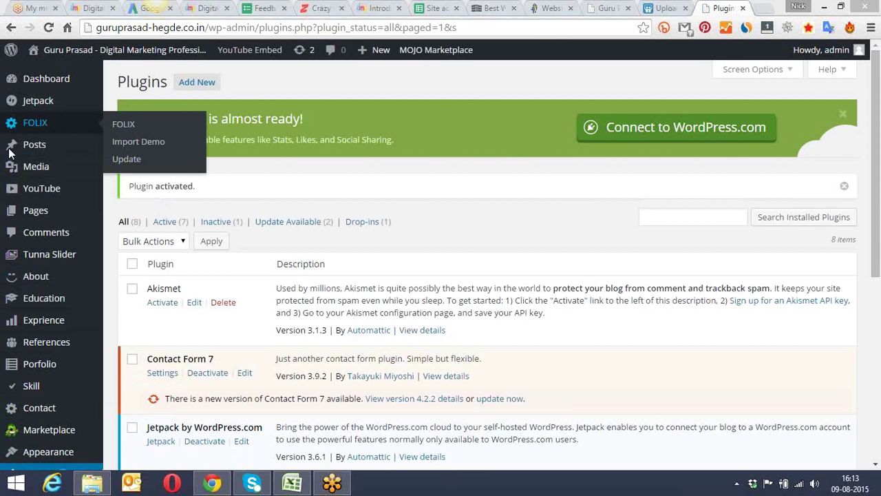
mouse_move(27, 190)
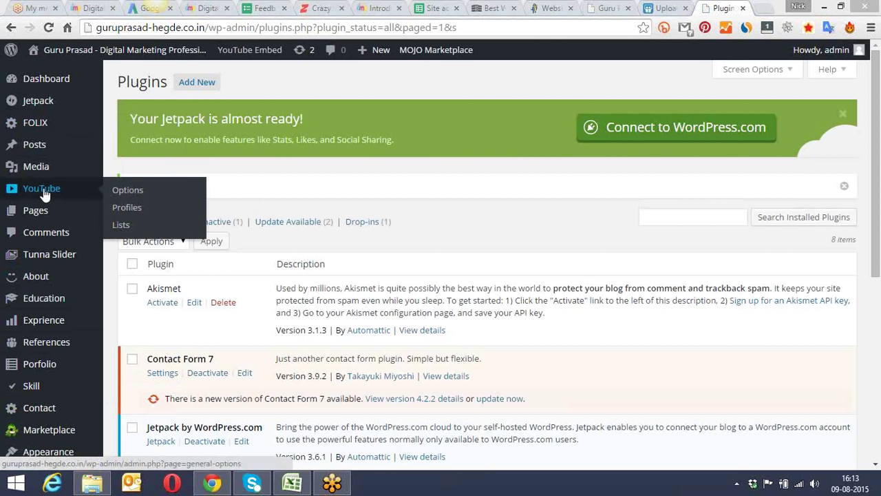
click(141, 192)
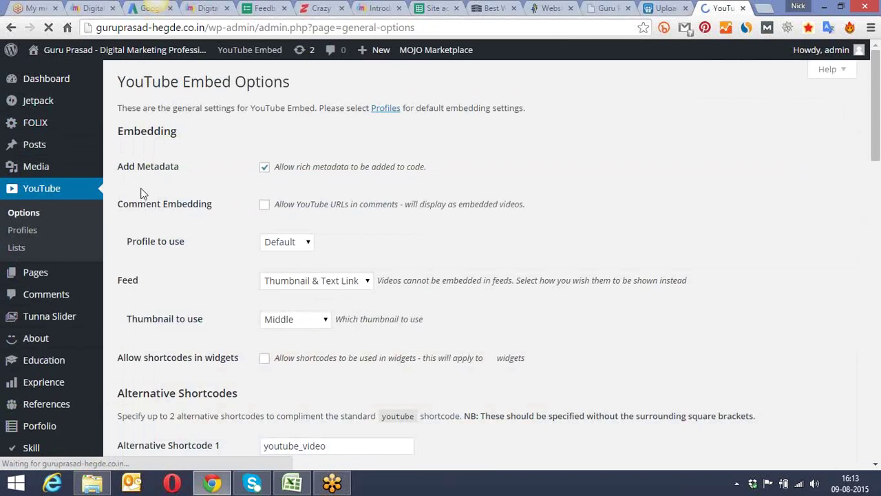
Step: Look over the YouTube Embed Options unchanged, then start a new post via Posts > Add New
scroll(189, 183, down, 7)
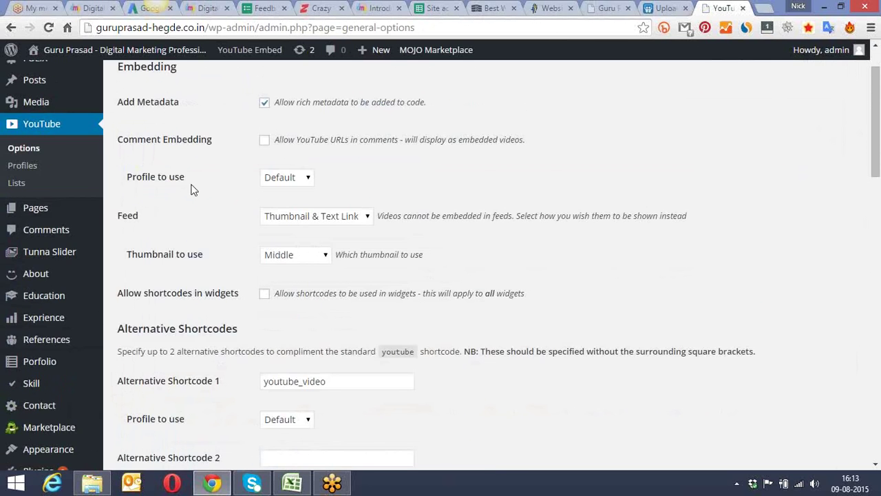
scroll(193, 191, up, 5)
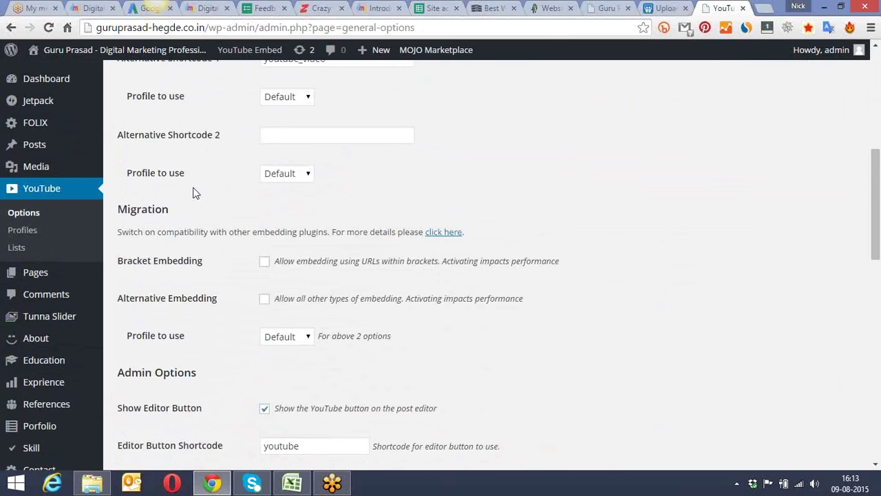
scroll(199, 188, up, 2)
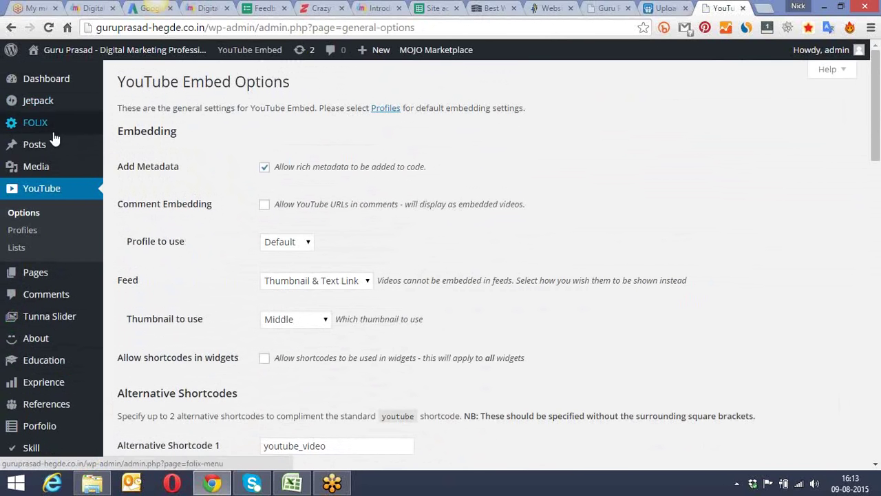
scroll(69, 196, down, 1)
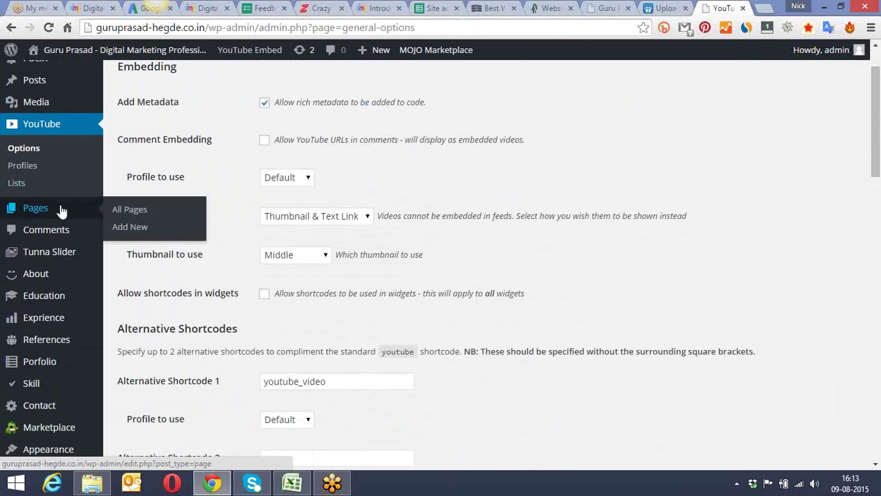
mouse_move(65, 83)
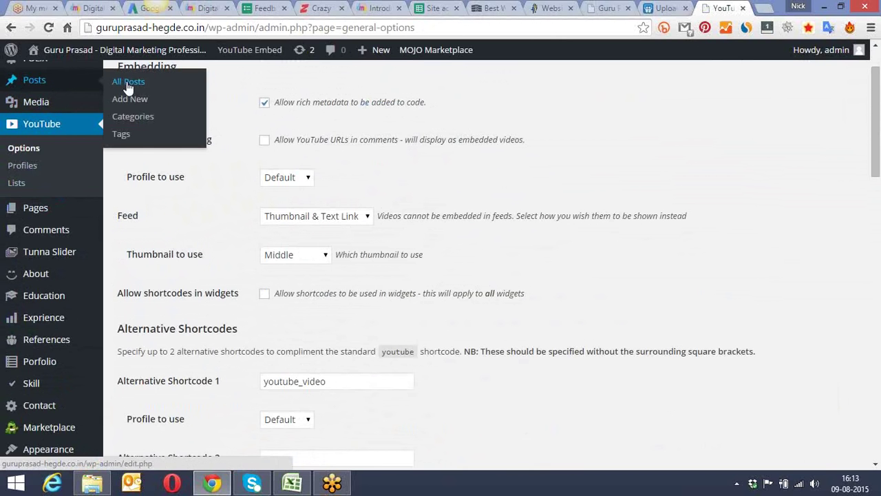
click(150, 101)
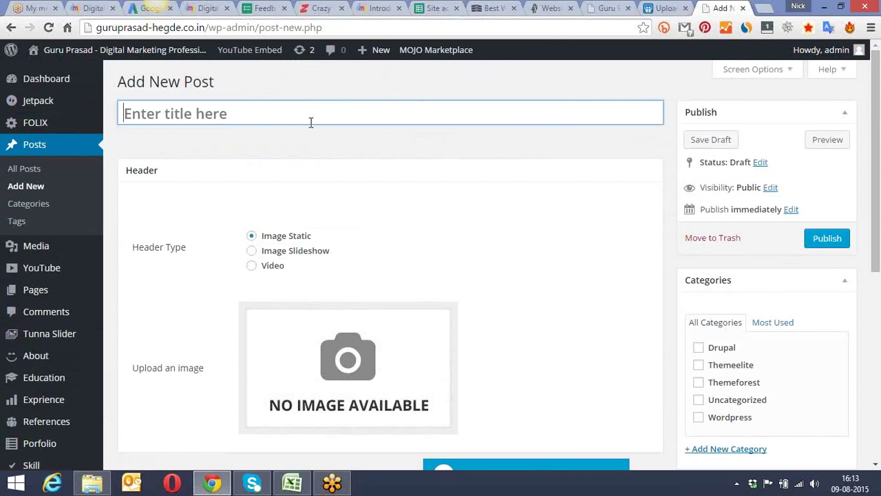
Step: Title the new post 'Youtube Video Embed Test'
text(Youtub)
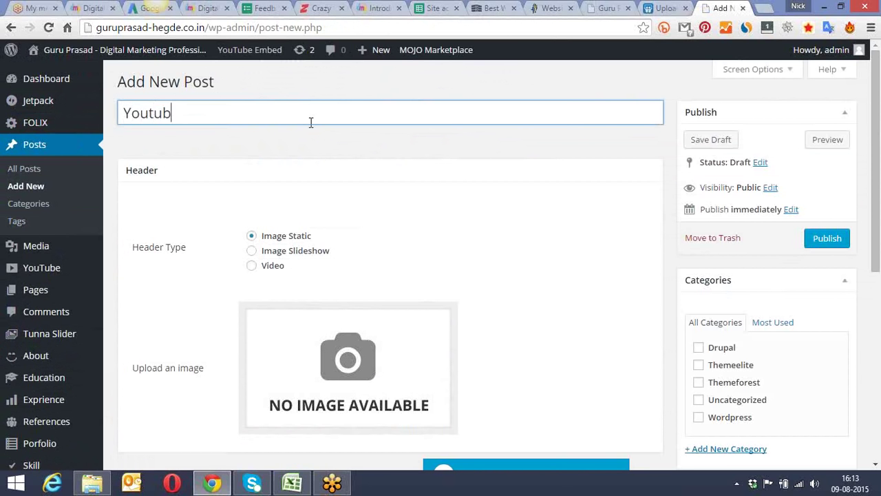
text(e Video E)
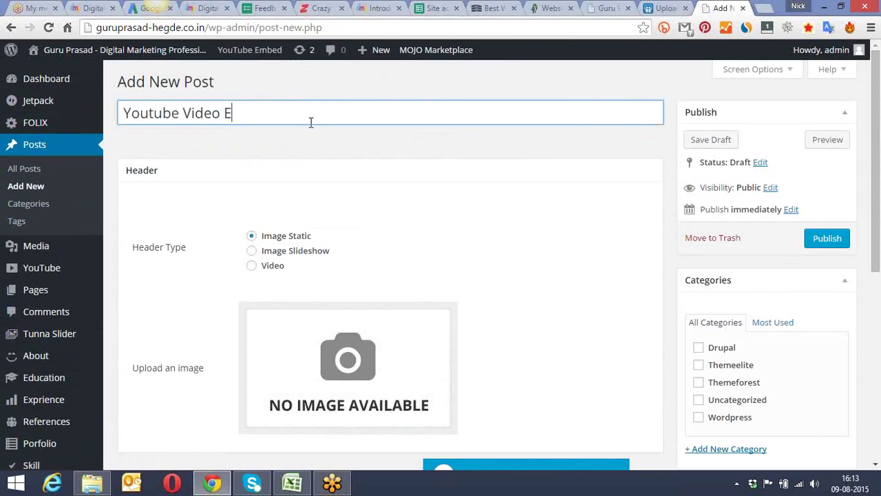
text(mbed Test)
key(ctrl+a)
click(625, 87)
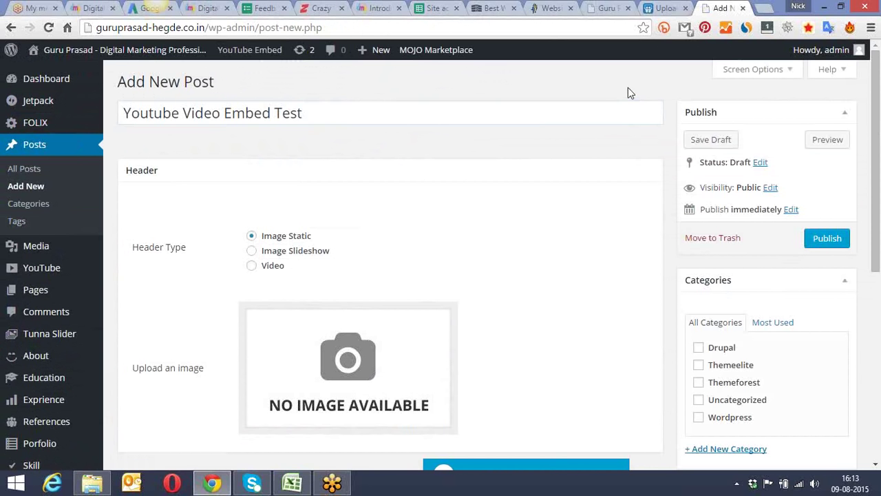
scroll(494, 115, down, 5)
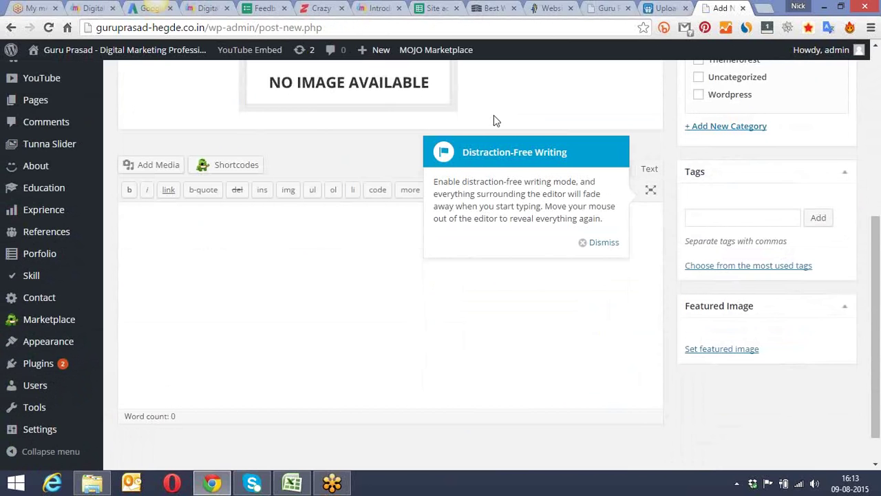
scroll(494, 117, down, 1)
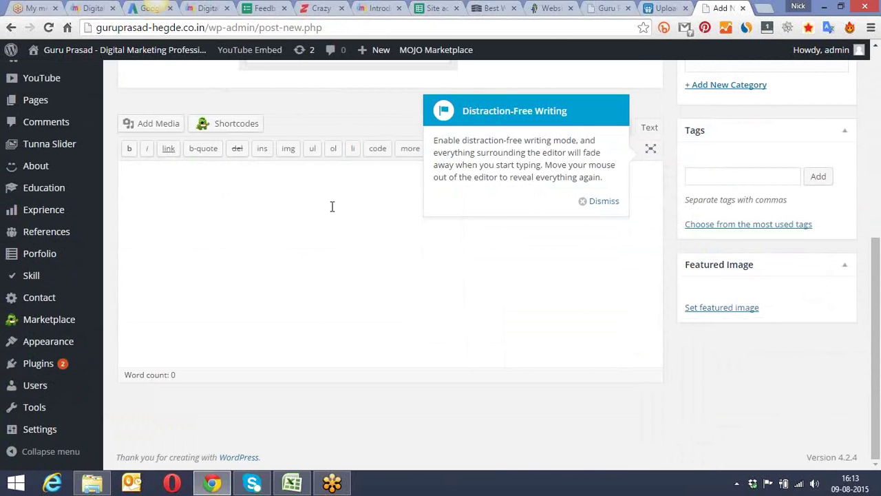
Step: Dismiss the distraction-free tip, insert a read-more tag, and delete the text after it
click(604, 201)
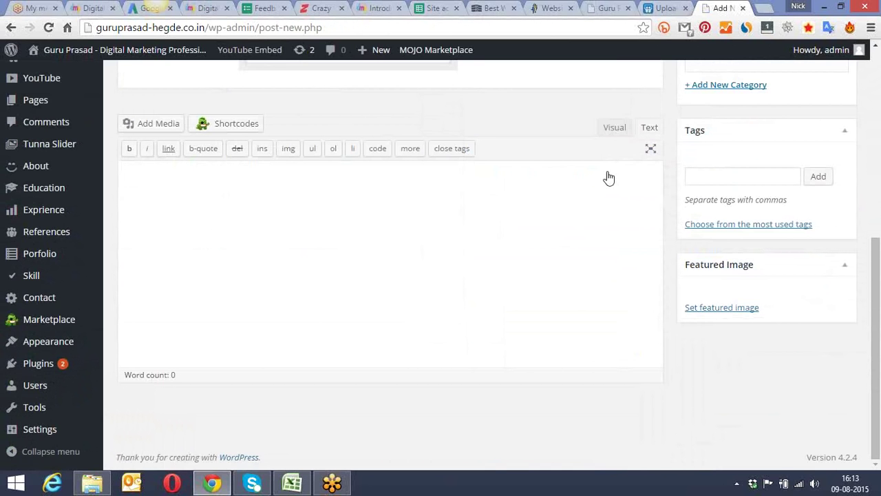
click(651, 150)
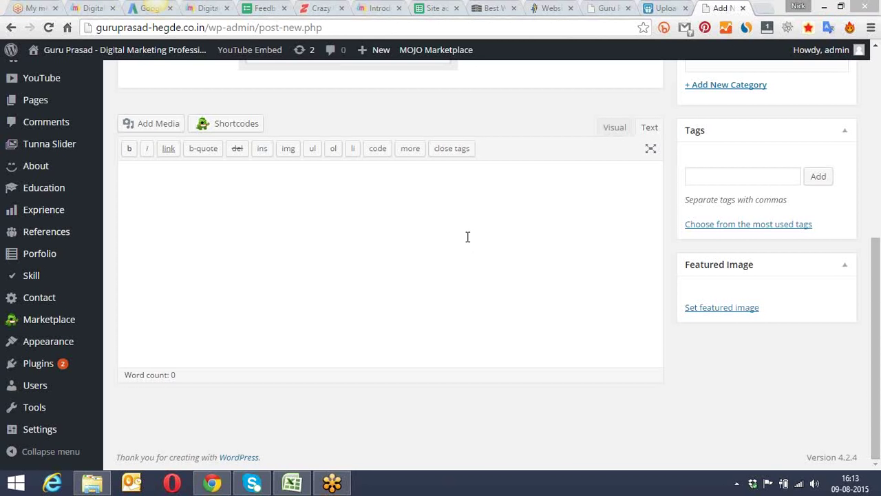
click(651, 148)
click(216, 195)
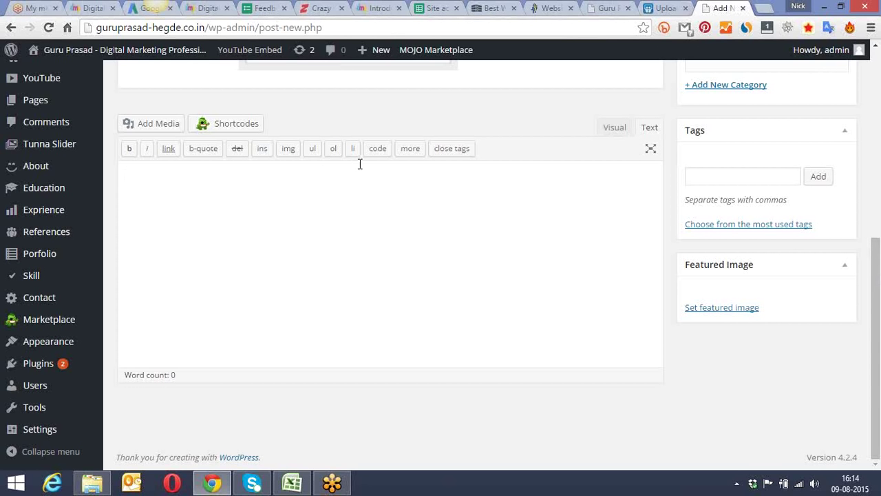
click(414, 152)
drag(196, 174, 105, 184)
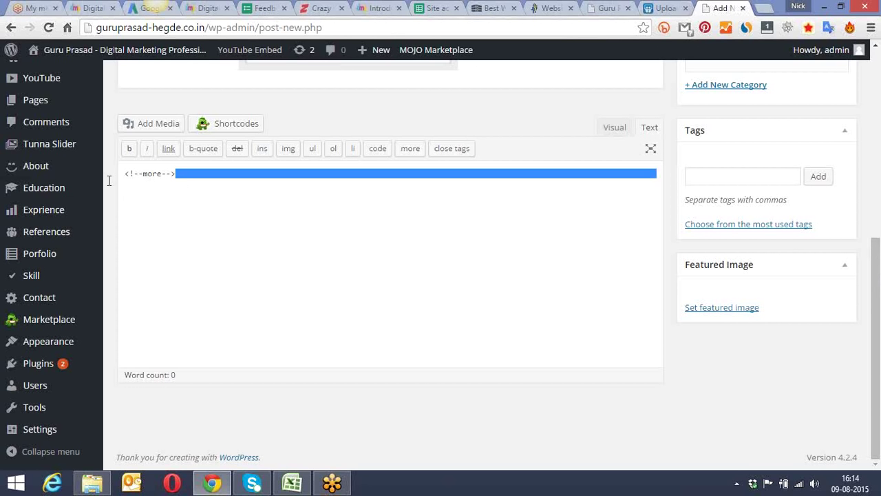
key(BackSpace)
key(BackSpace)
Step: Return to visual editing, delete the leftover more-tag text, and close the MOJO Marketplace dialog
click(651, 149)
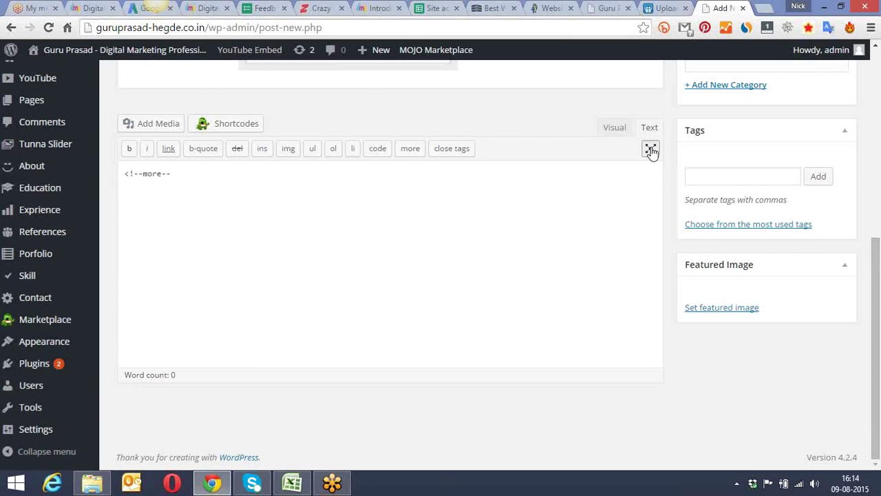
click(615, 129)
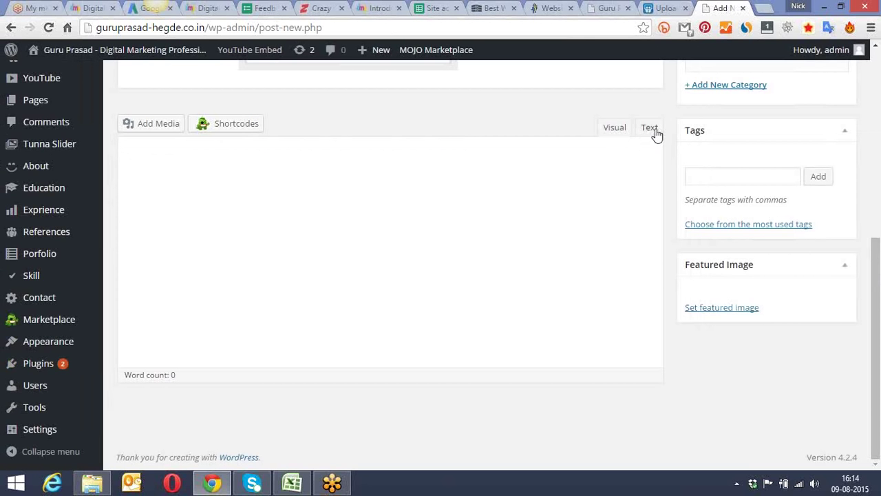
click(650, 129)
drag(181, 186, 106, 186)
key(BackSpace)
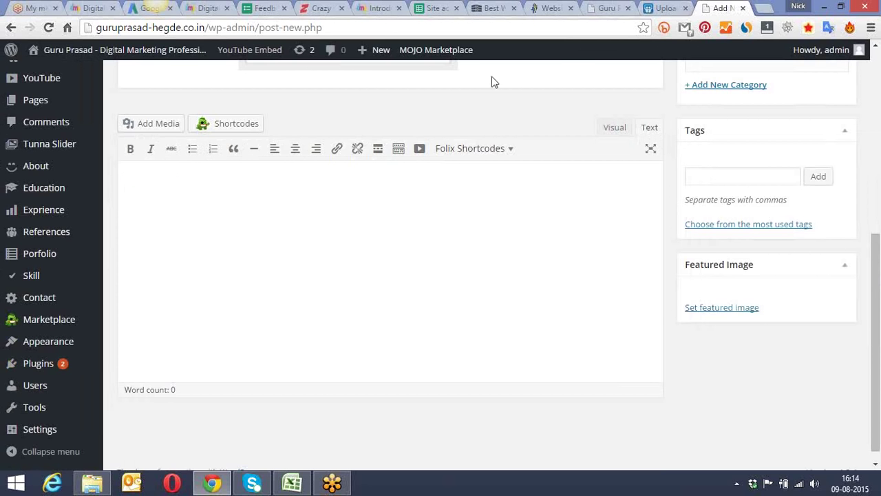
click(233, 131)
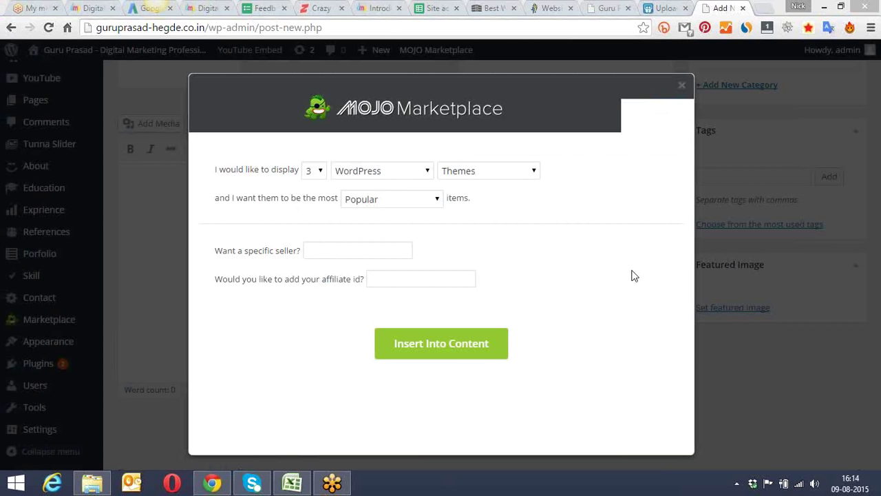
click(682, 85)
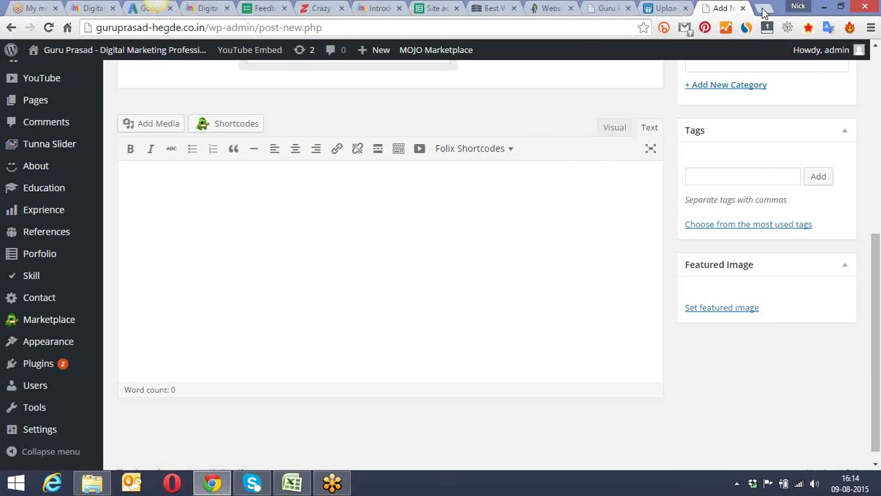
Step: Open YouTube in a new tab and search 'digital marketing' to reach the Digital Marketing Paathshala channel
click(764, 9)
text(youtube.com)
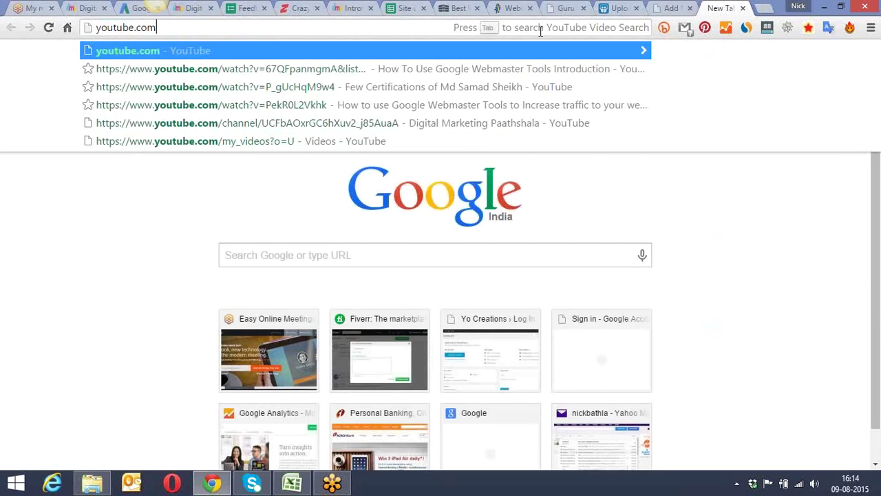
key(Return)
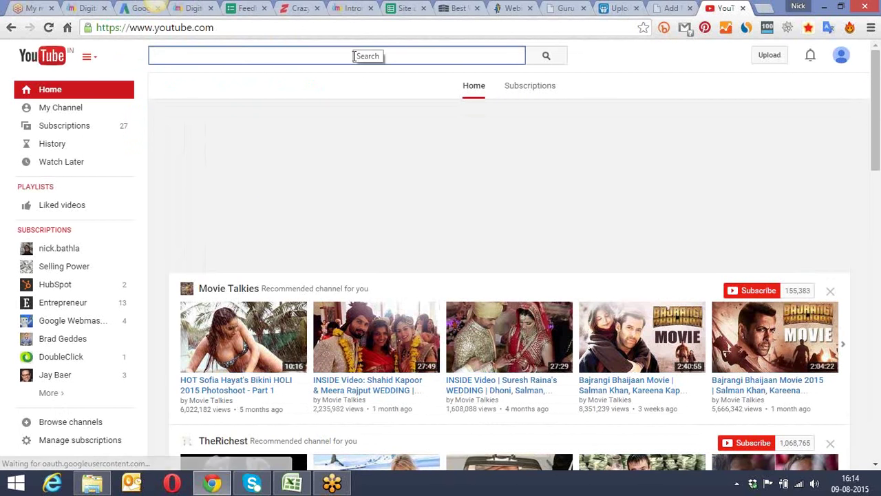
text(digita)
click(354, 83)
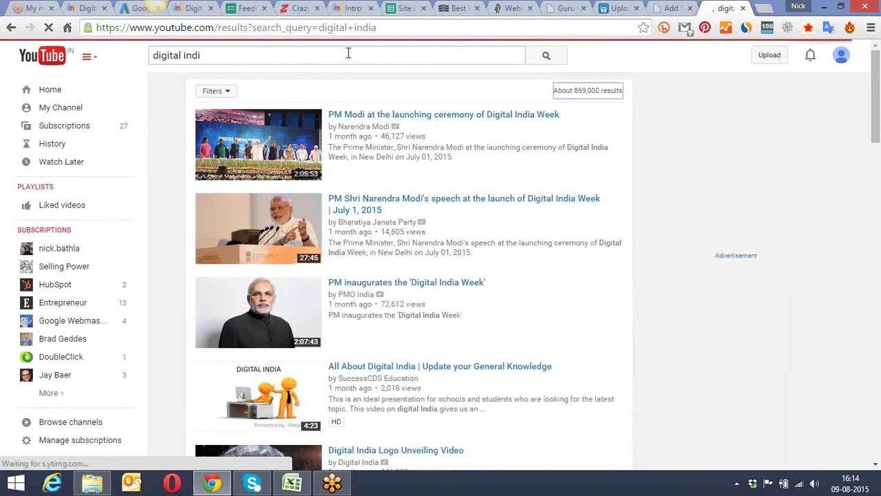
key(alt+Left)
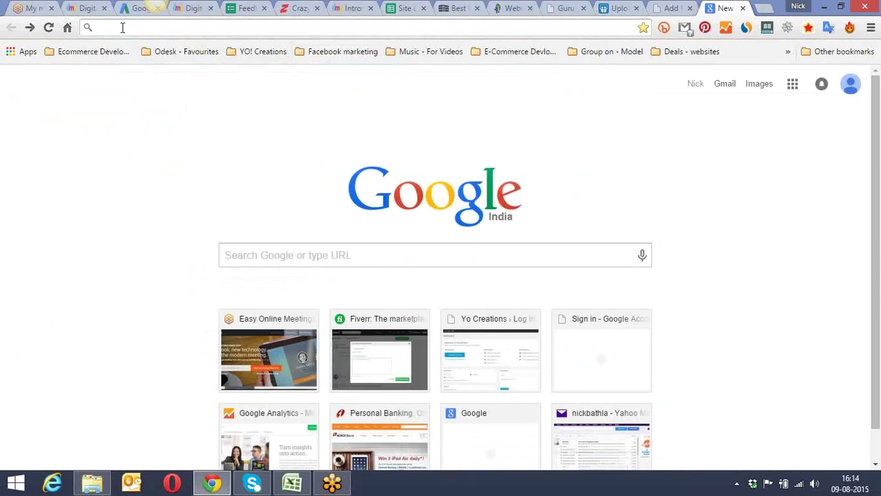
text(youtube.com)
key(Return)
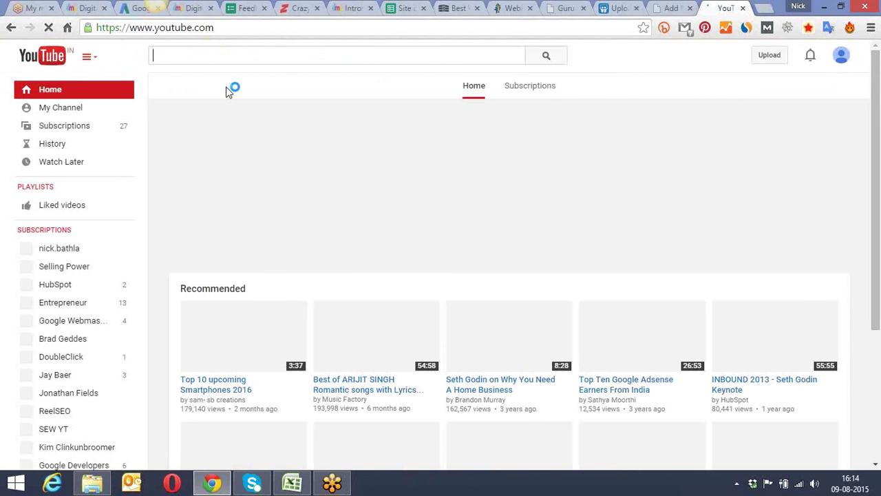
text(dig)
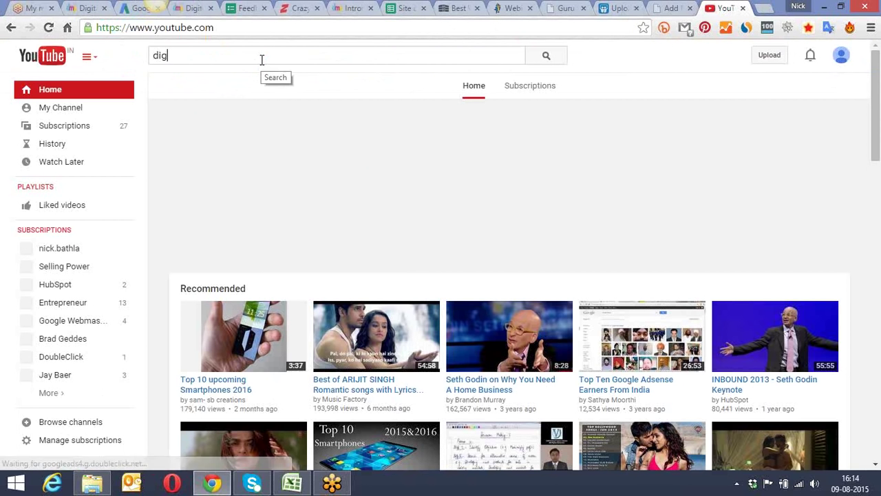
text(ital marketi)
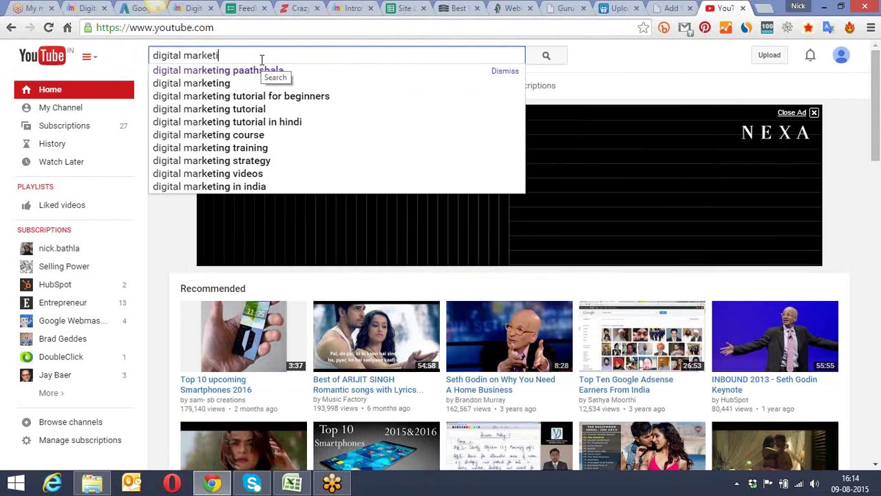
text(ng)
click(261, 70)
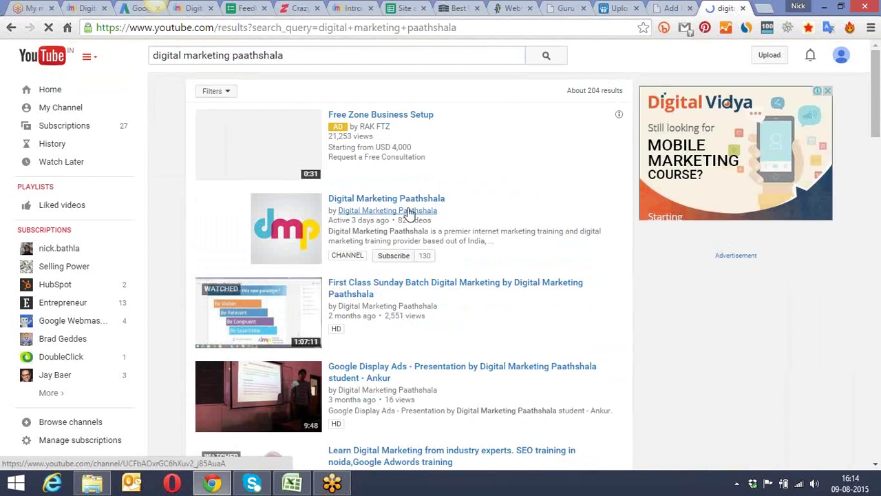
click(434, 200)
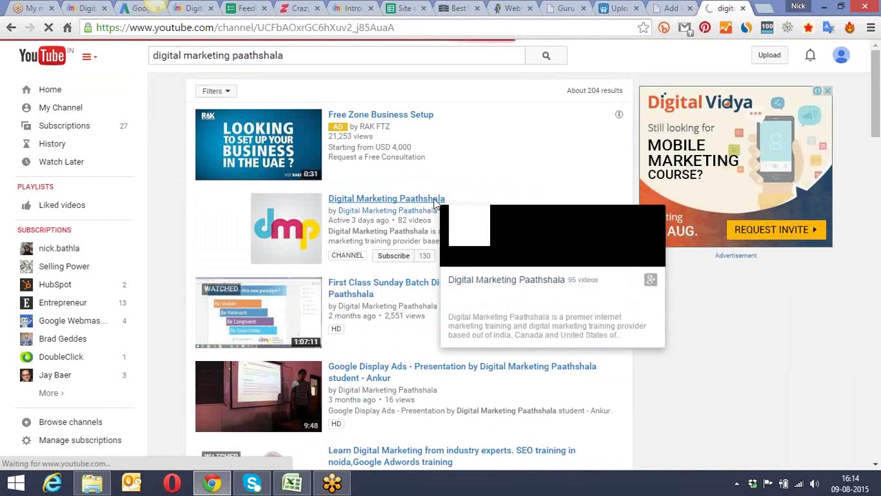
Step: Pause the channel's featured video and open the 'Youtube Marketing, Twitter Marketing...' video
scroll(434, 198, down, 4)
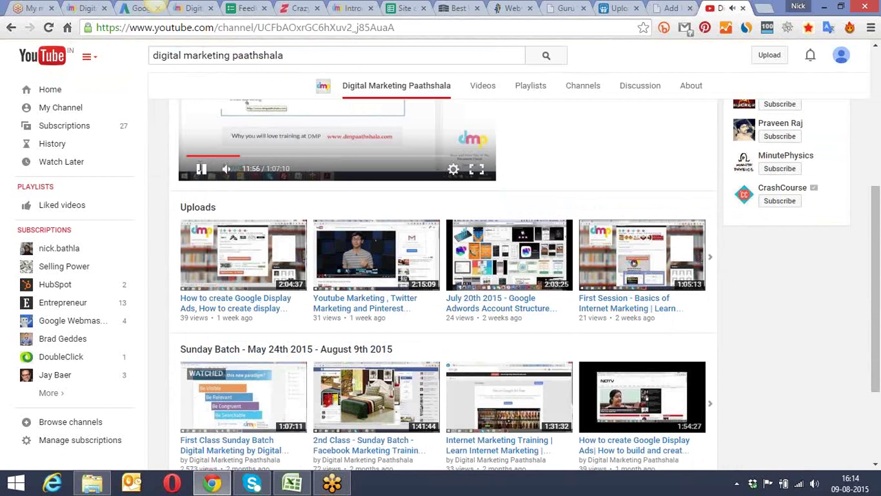
click(201, 171)
scroll(358, 165, down, 2)
click(356, 177)
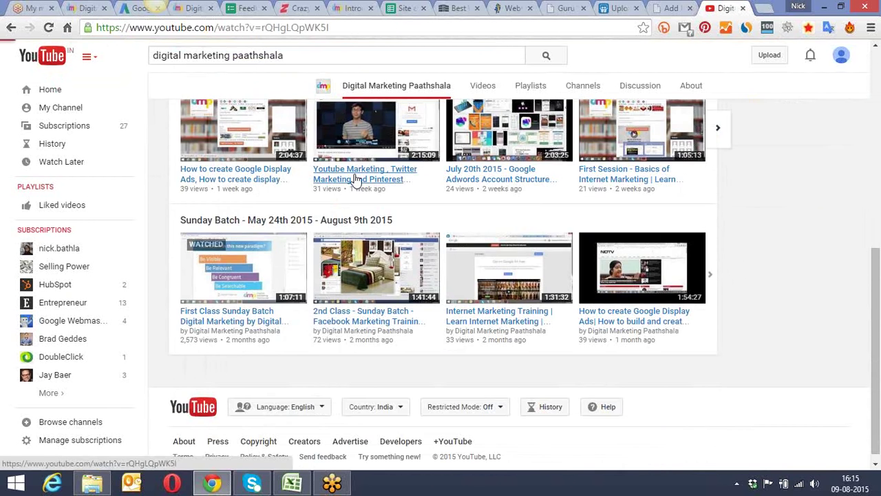
Step: Pause the pre-roll ad and bring up the video's Share options
scroll(355, 179, down, 3)
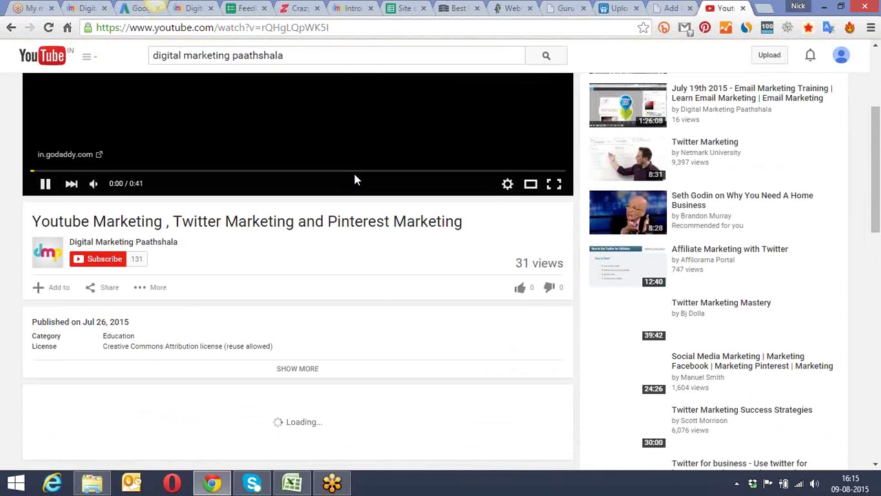
click(44, 184)
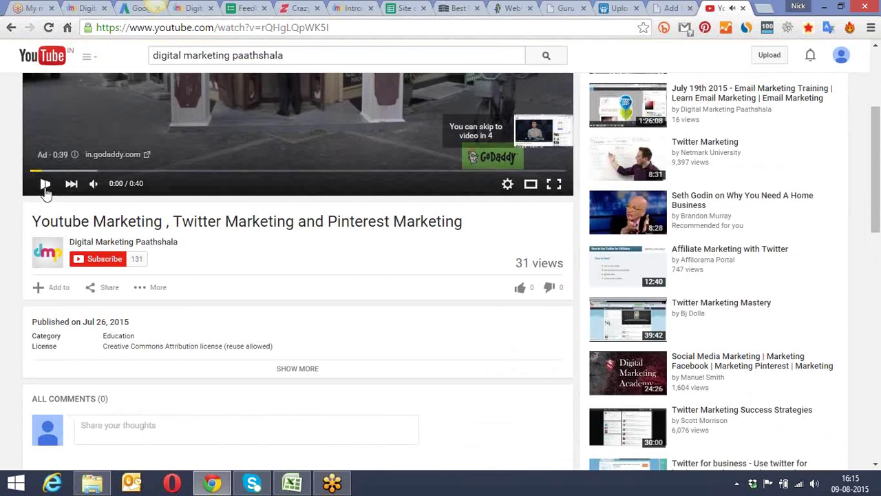
scroll(301, 136, down, 1)
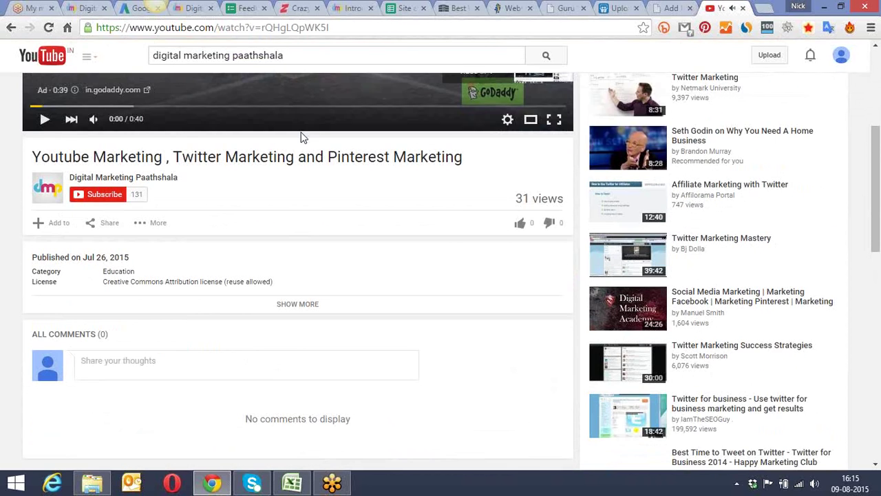
scroll(301, 136, down, 1)
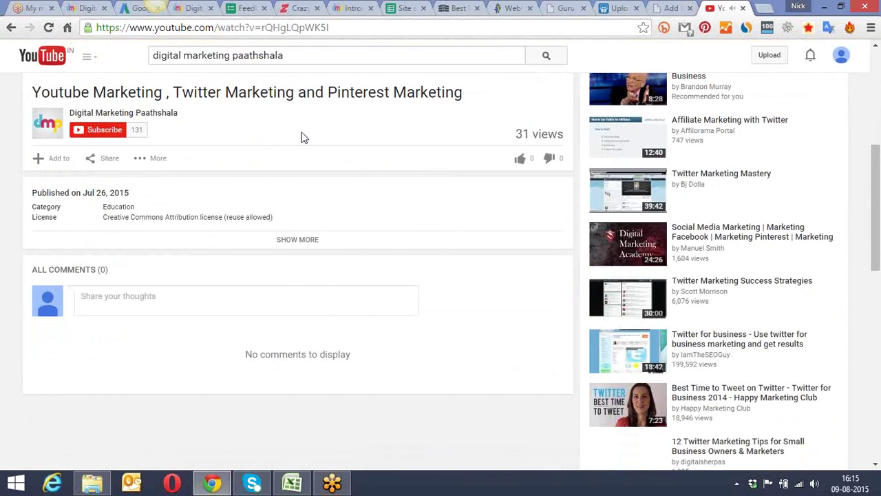
click(110, 158)
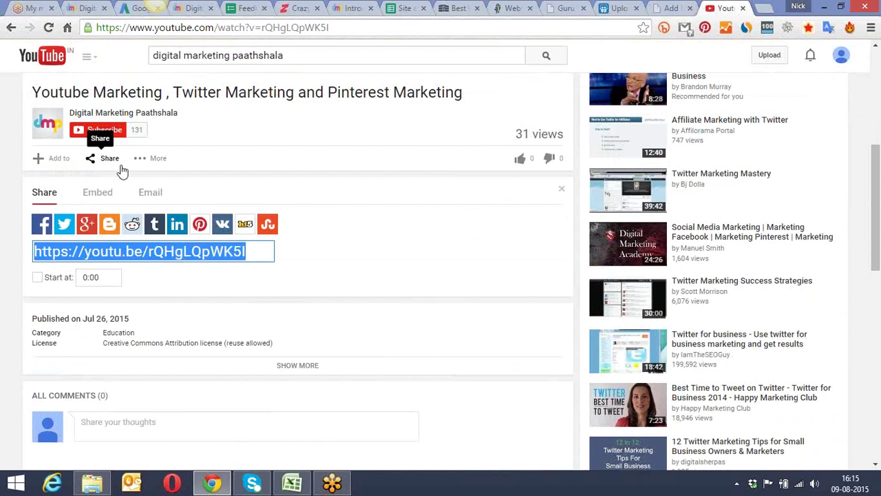
Step: Show the video's iframe embed code and select the entire snippet
scroll(324, 194, down, 1)
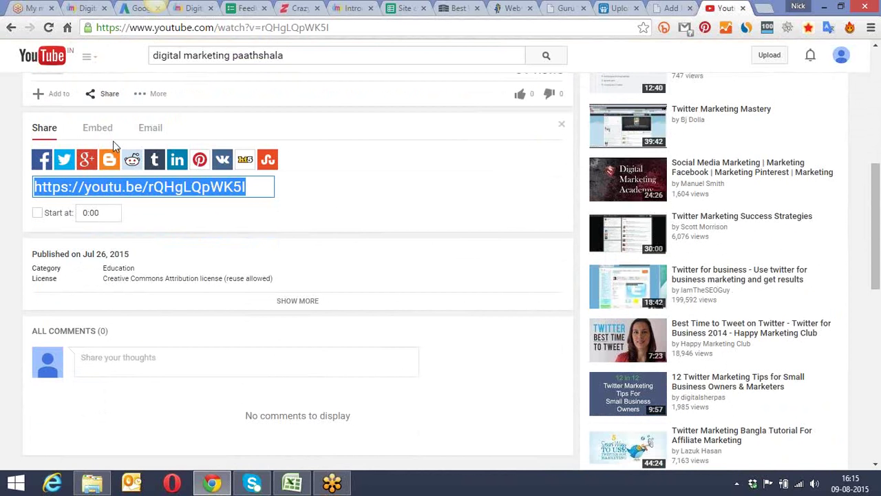
scroll(301, 156, up, 6)
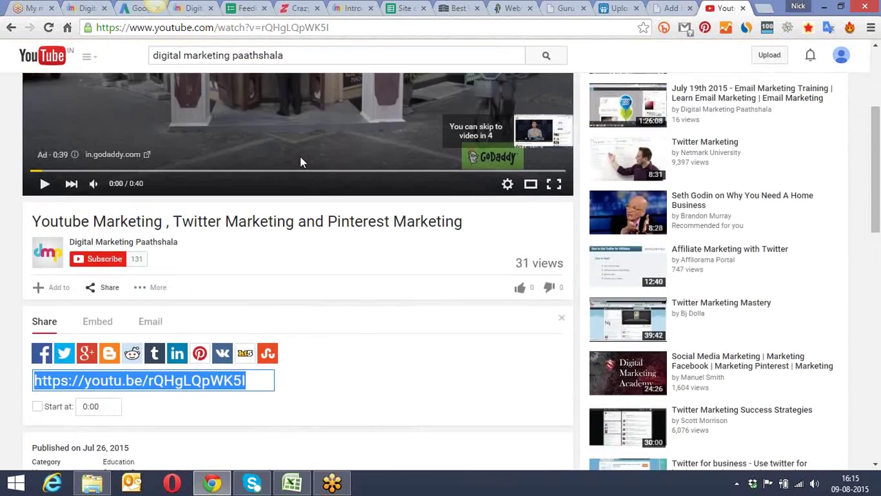
scroll(301, 157, down, 6)
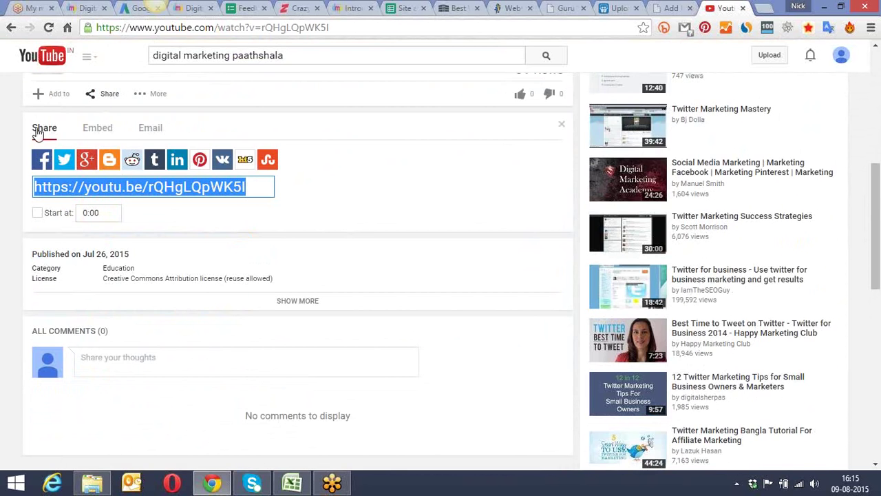
click(91, 131)
click(142, 131)
click(103, 134)
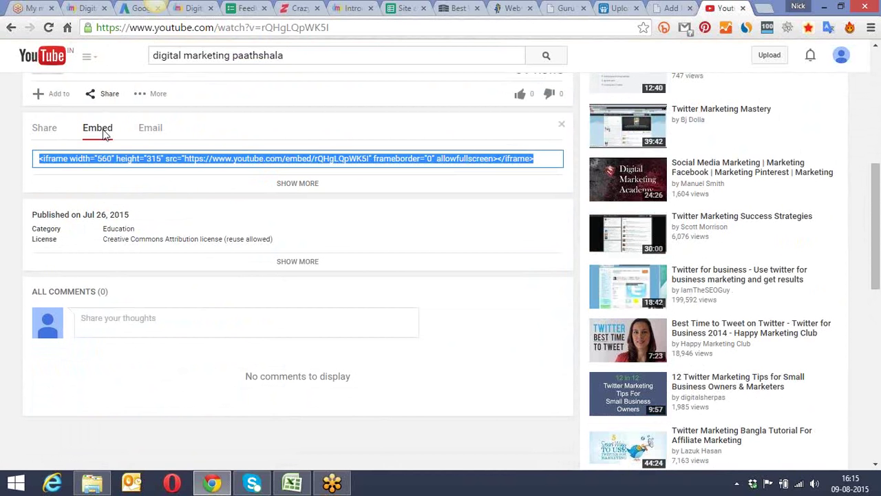
click(161, 159)
key(ctrl+a)
click(668, 7)
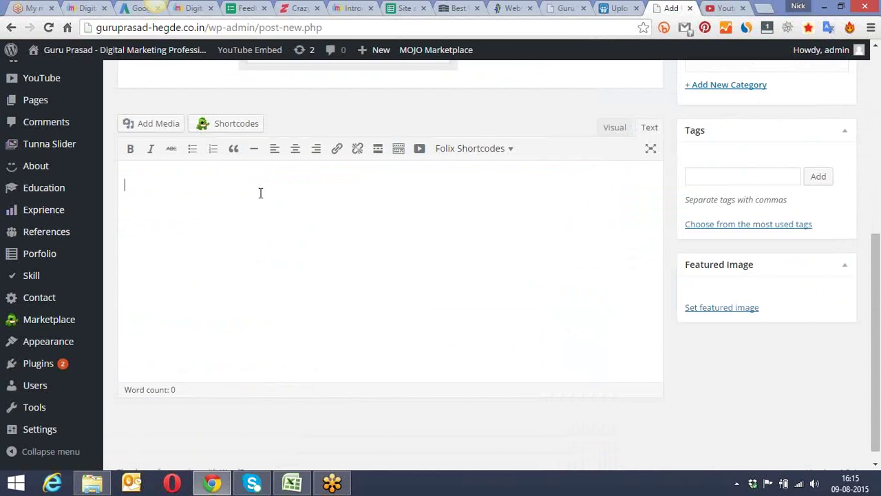
Step: Insert a YouTube embed shortcode from the Folix shortcodes list into the post body
click(484, 157)
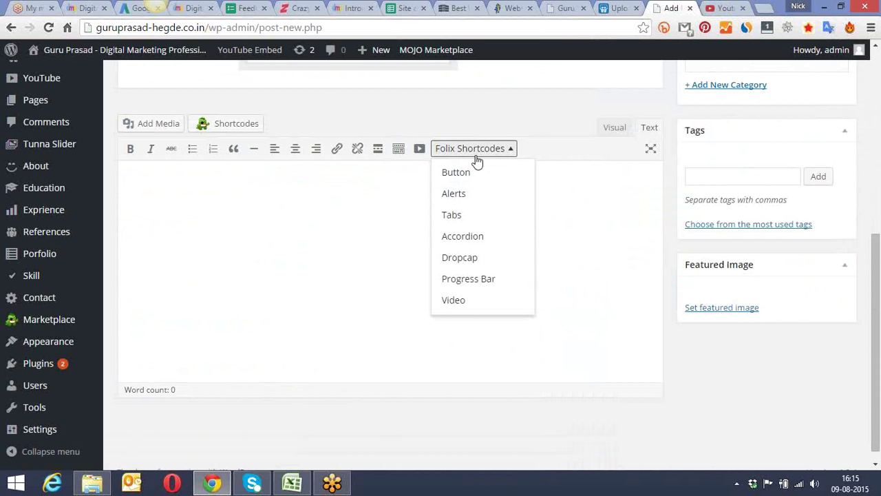
click(319, 215)
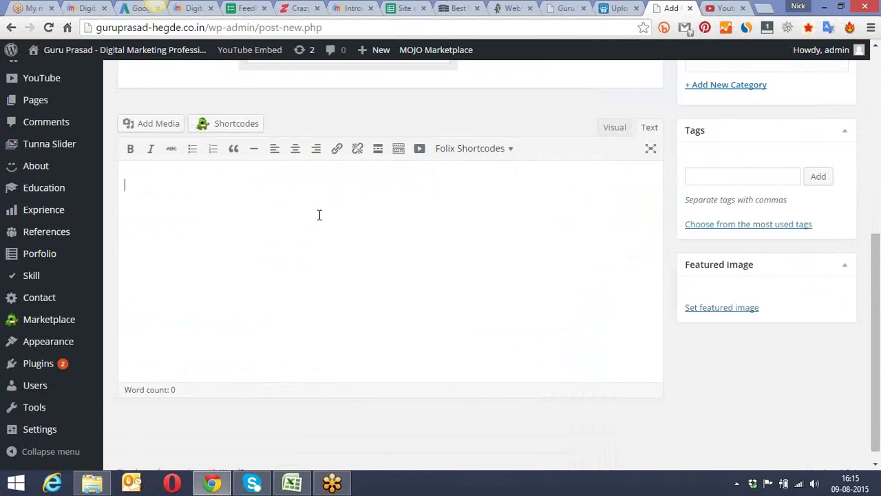
click(421, 150)
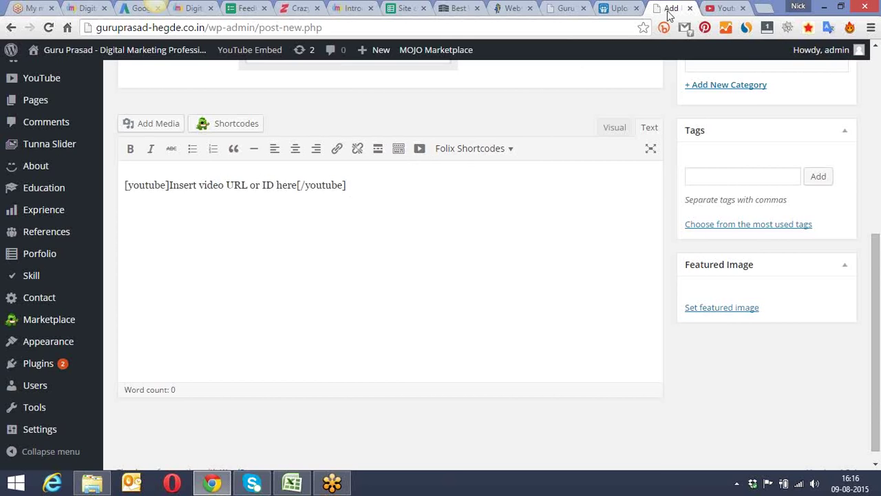
Step: Select and copy the YouTube video's watch URL from its address bar
click(723, 8)
drag(333, 27, 99, 29)
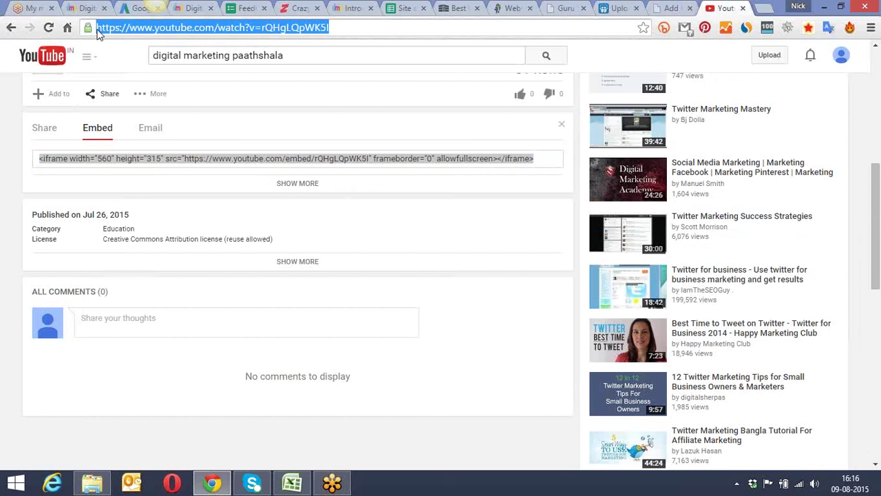
click(669, 8)
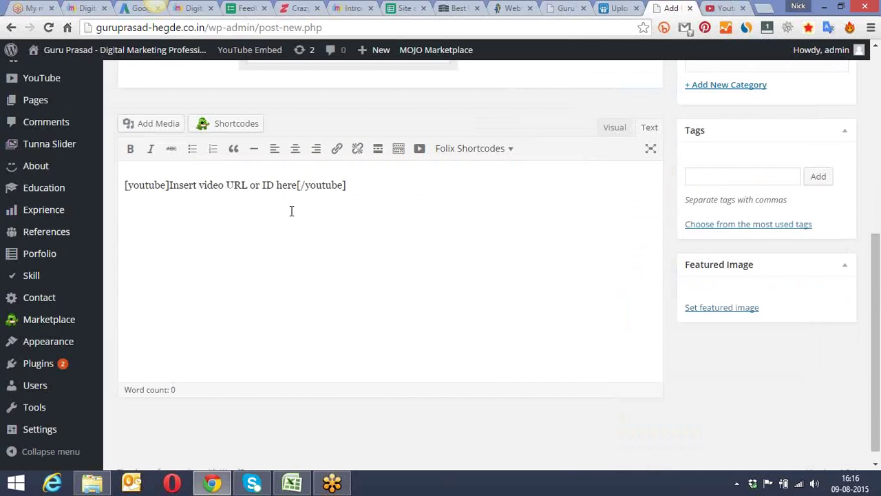
drag(297, 184, 170, 188)
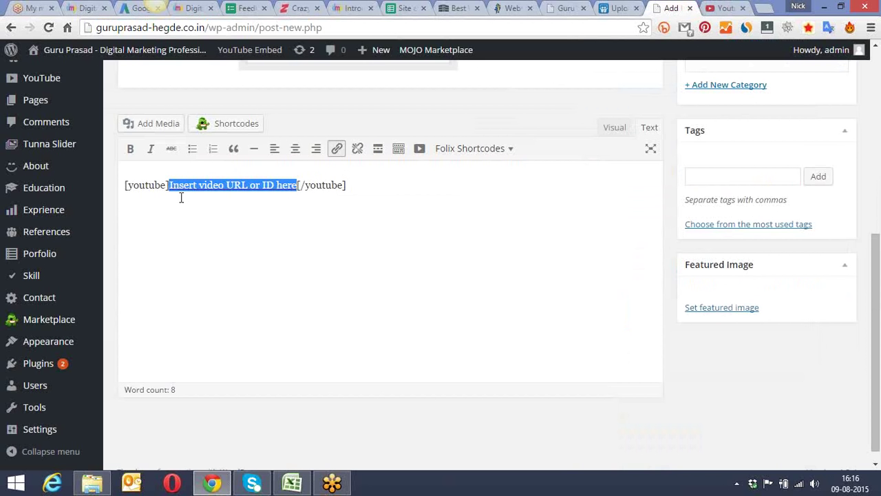
key(ctrl+Tab)
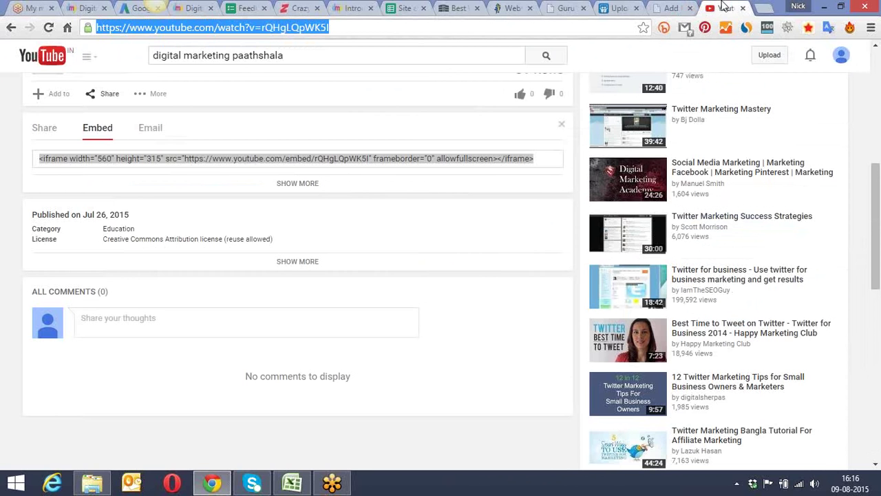
click(345, 27)
key(ctrl+a)
key(ctrl+c)
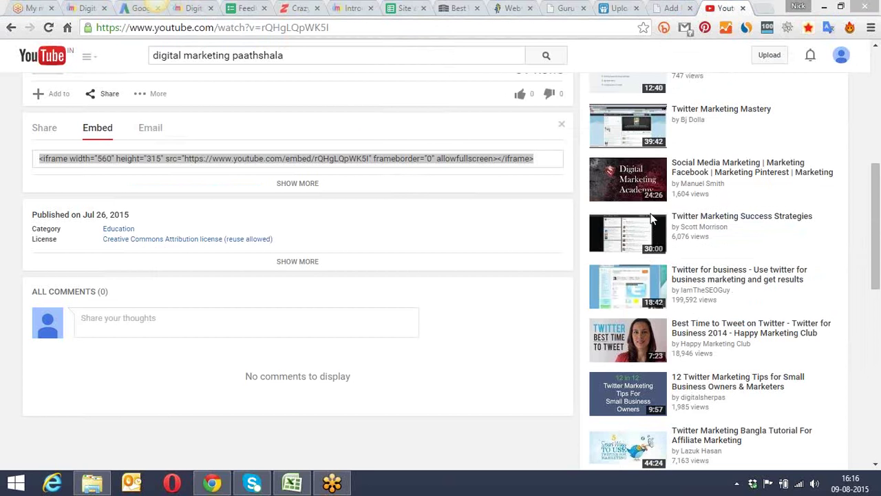
Step: Replace the shortcode's placeholder text with the pasted video URL and publish the post
click(661, 8)
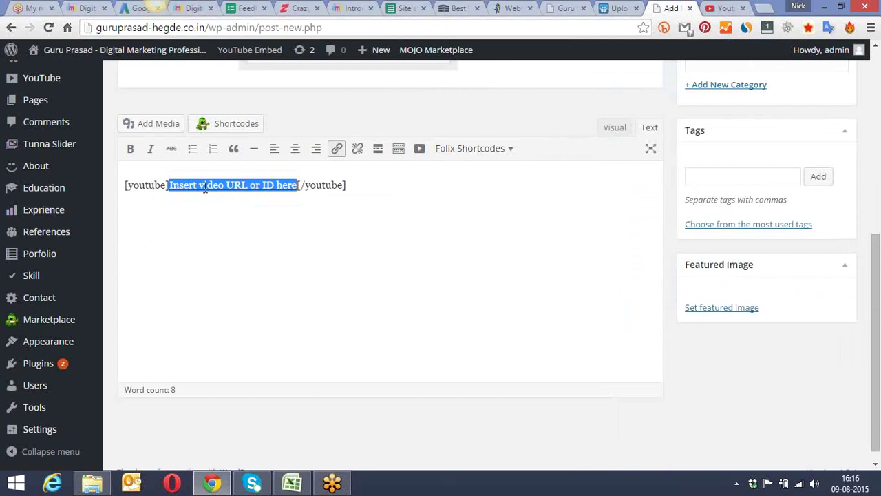
drag(169, 185, 298, 186)
click(298, 186)
key(BackSpace)
key(BackSpace)
key(BackSpace)
key(BackSpace)
key(BackSpace)
key(BackSpace)
key(BackSpace)
key(BackSpace)
key(BackSpace)
key(BackSpace)
key(BackSpace)
key(BackSpace)
key(BackSpace)
key(BackSpace)
key(BackSpace)
key(BackSpace)
key(BackSpace)
key(BackSpace)
key(BackSpace)
key(BackSpace)
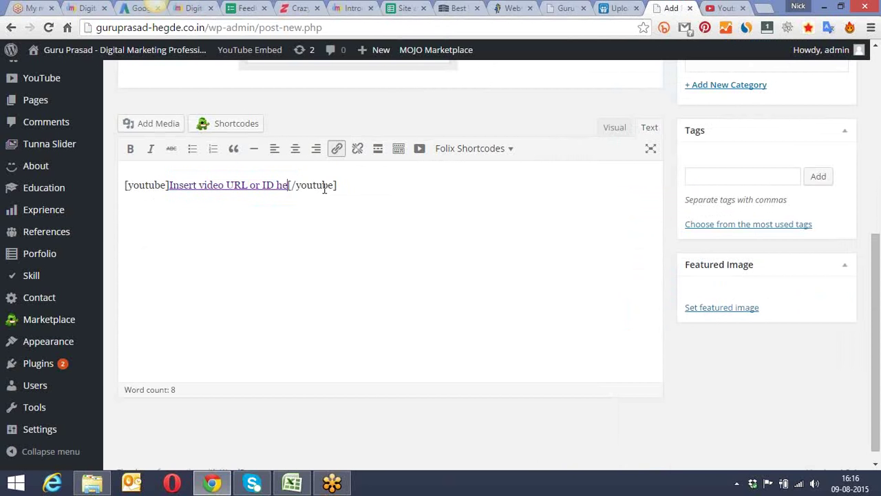
key(BackSpace)
key(BackSpace)
key(BackSpace)
key(BackSpace)
key(BackSpace)
key(BackSpace)
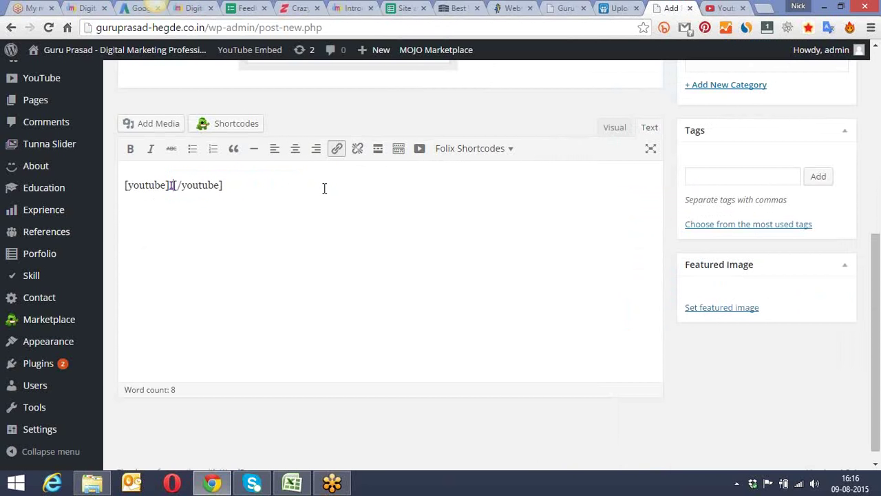
key(ctrl+v)
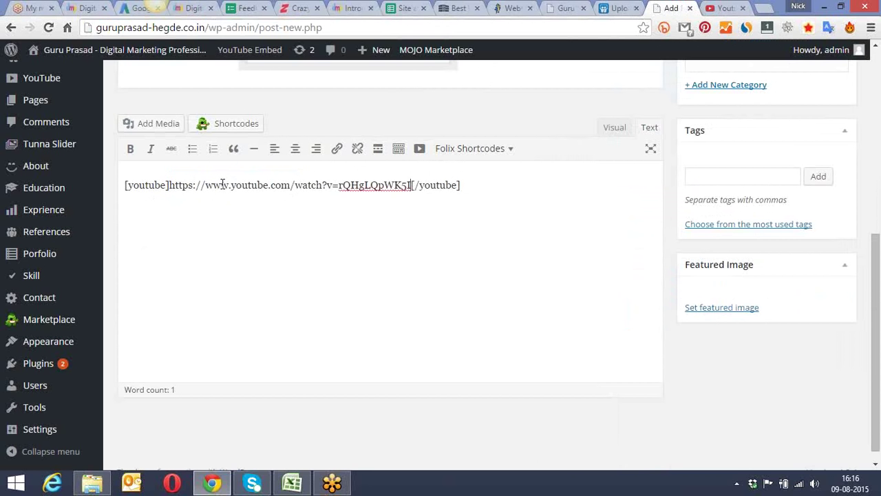
drag(877, 248, 879, 124)
click(827, 121)
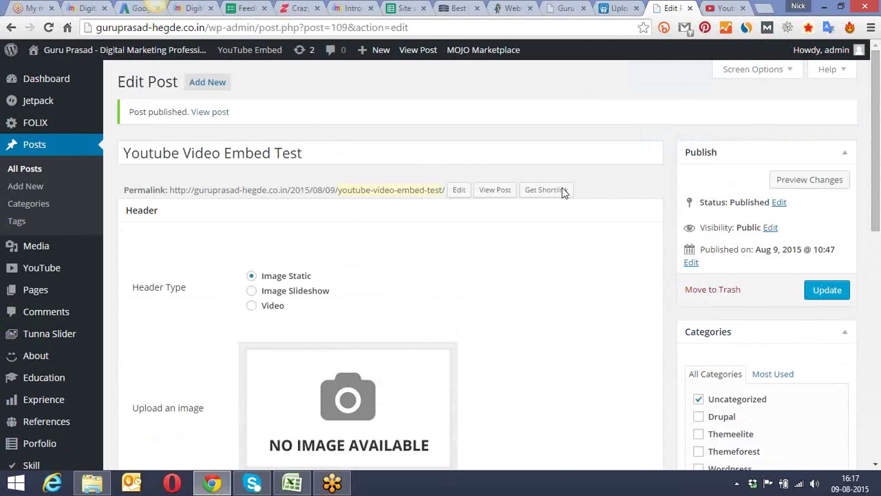
Step: Open the published Youtube Video Embed Test post in a new tab
right_click(209, 117)
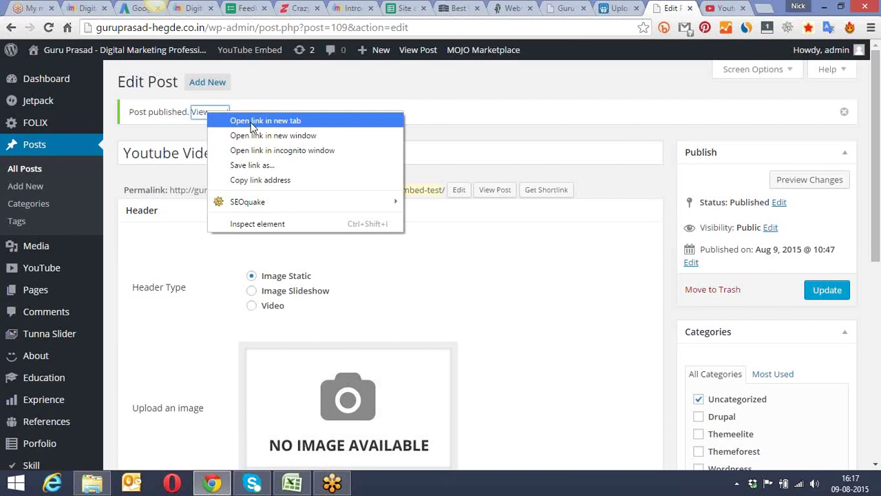
click(252, 121)
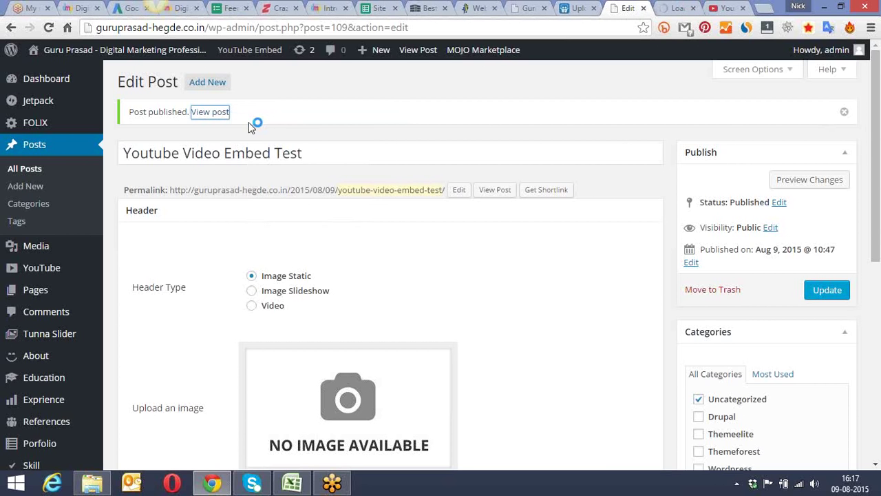
click(679, 8)
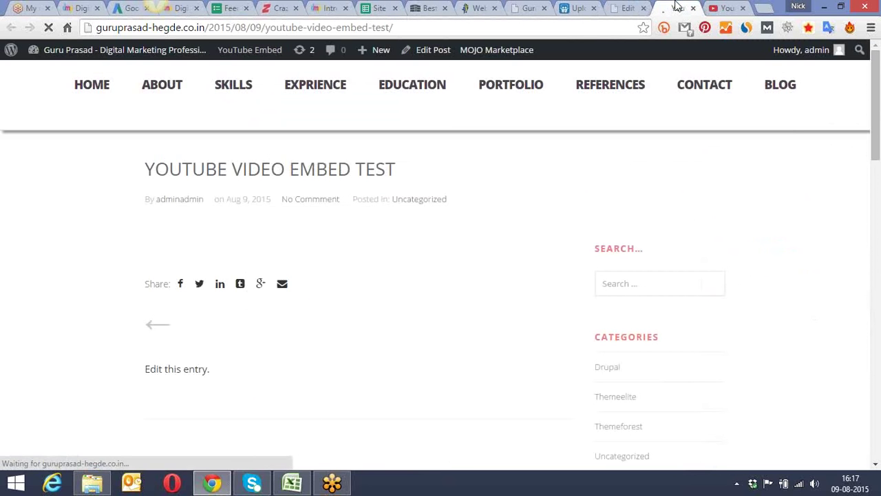
Step: Check the live post for the video, then go back to YouTube's embed code box
scroll(419, 169, down, 3)
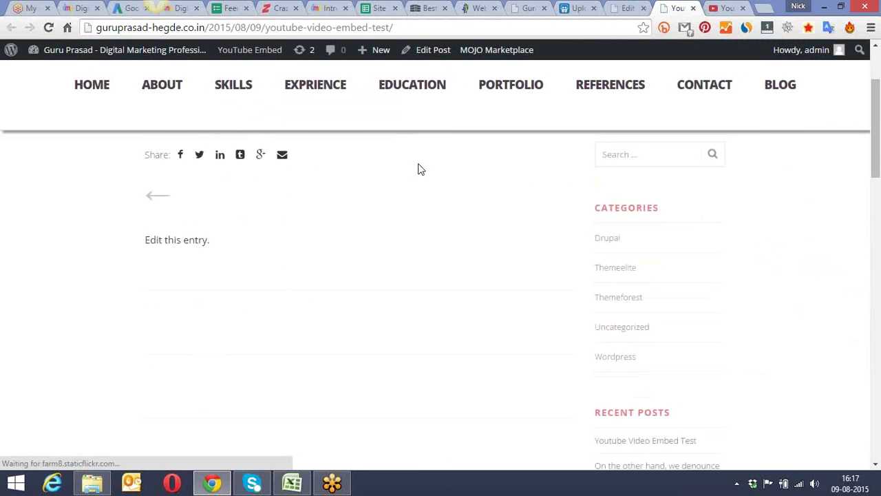
scroll(422, 170, up, 4)
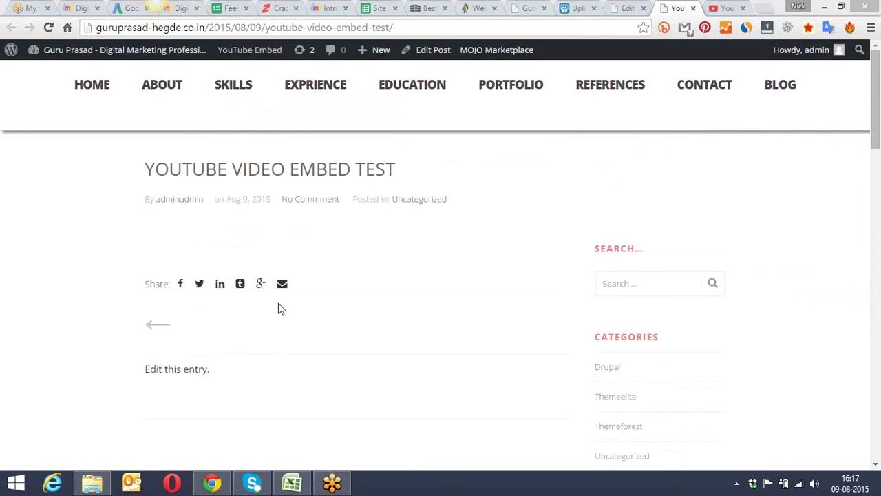
click(724, 7)
click(384, 158)
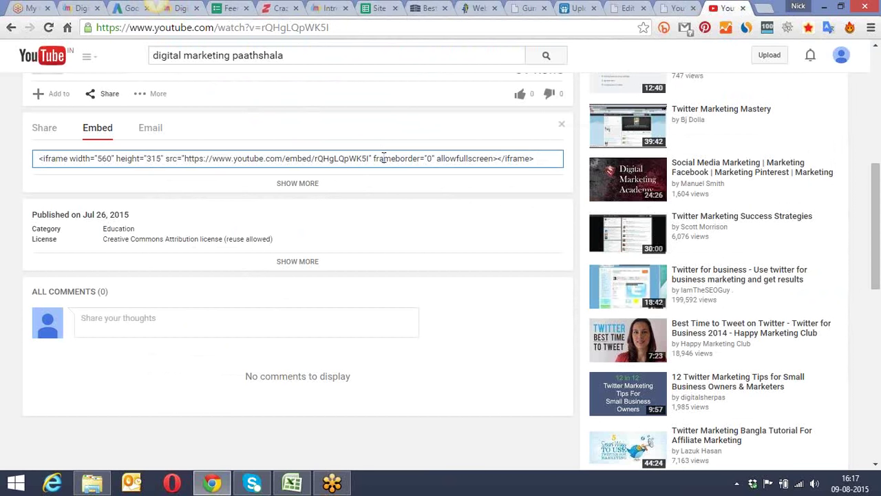
Step: Select and copy YouTube's iframe embed code
click(383, 158)
key(ctrl+c)
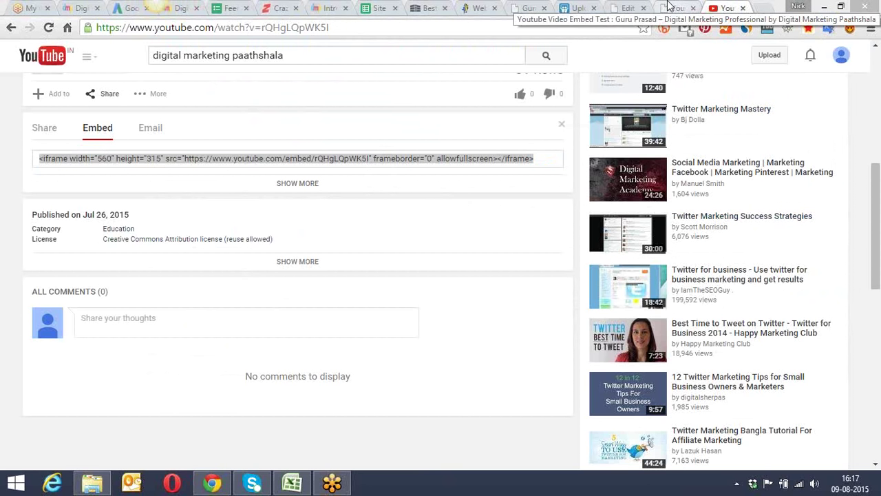
click(668, 7)
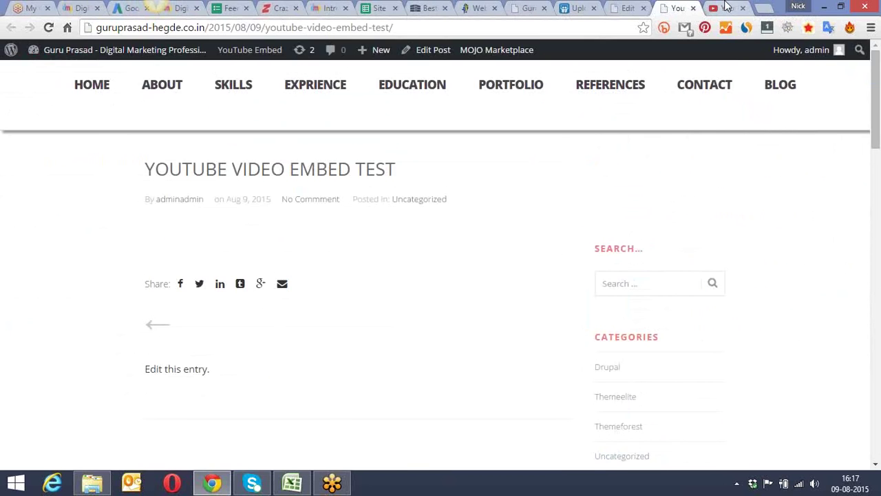
click(726, 7)
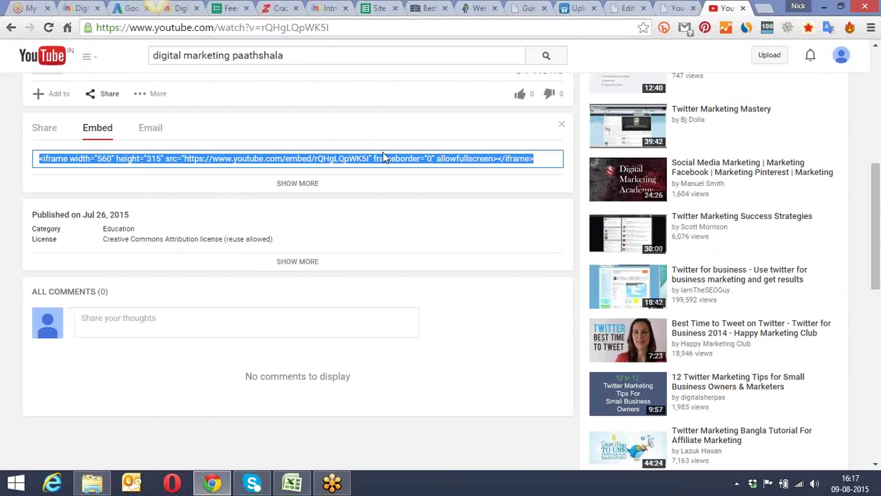
Step: Update the post, then reload the live post tab to check it again
click(627, 7)
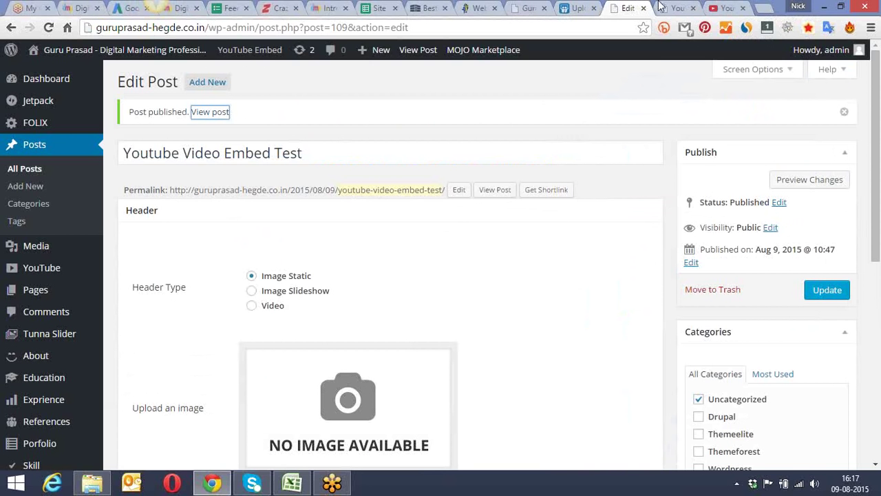
click(827, 290)
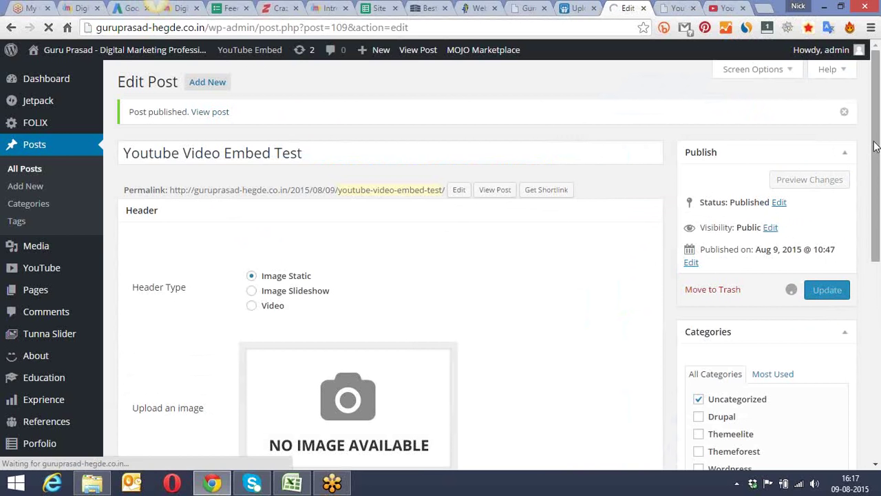
drag(876, 142, 879, 297)
click(679, 8)
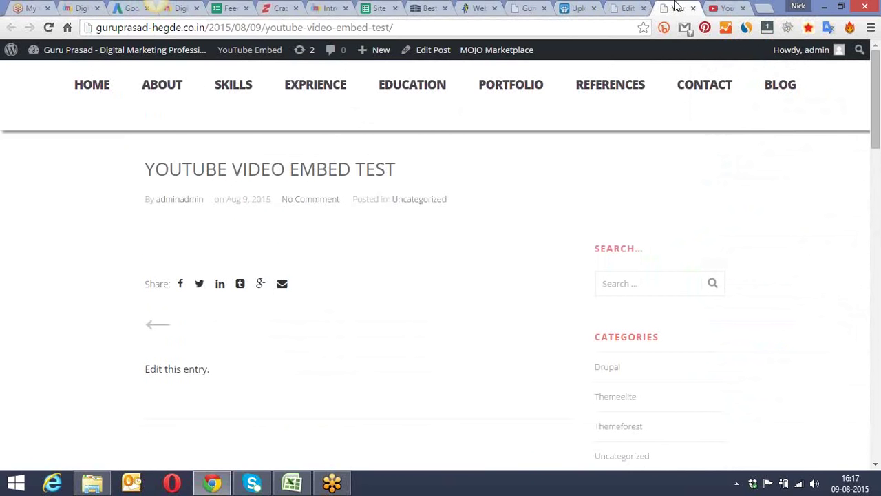
click(48, 27)
Step: Replace the YouTube URL in the shortcode with the pasted iframe code and update the post
scroll(297, 238, down, 1)
scroll(305, 238, up, 1)
key(ctrl+shift+Tab)
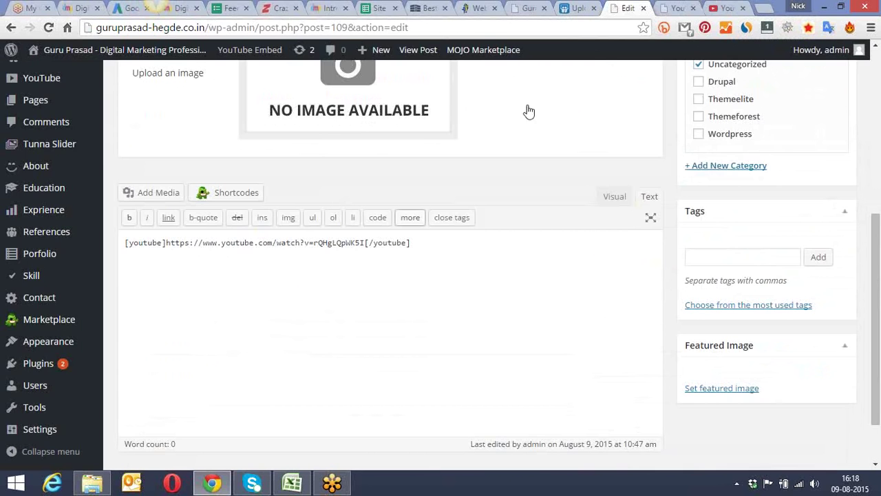
drag(366, 242, 168, 245)
key(ctrl+v)
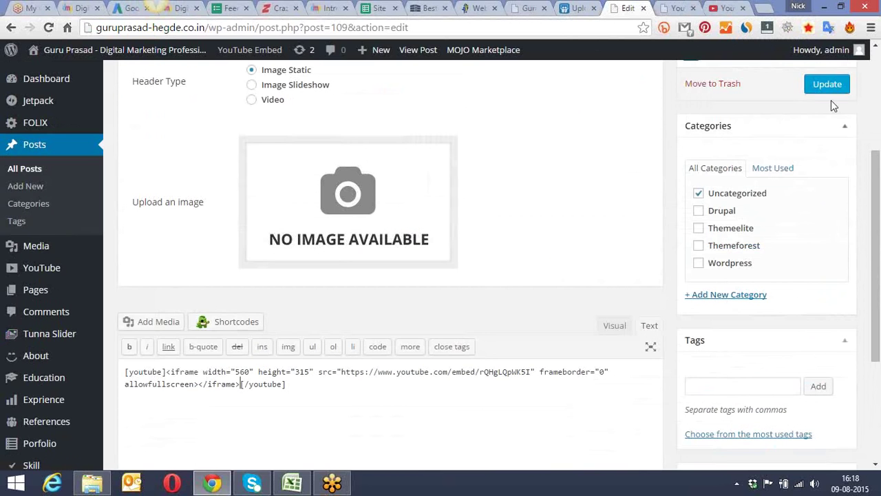
click(830, 88)
Step: Paste a second copy of the iframe code below and update the post again
scroll(425, 194, down, 2)
scroll(425, 195, down, 1)
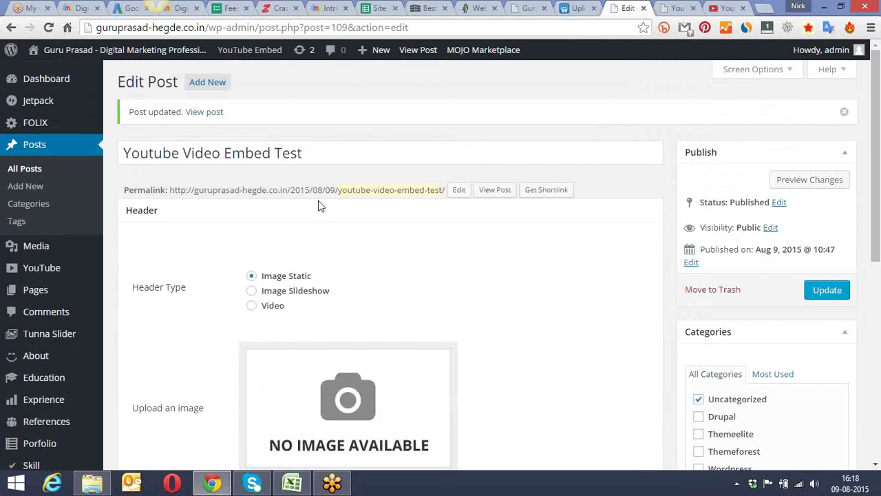
drag(875, 136, 875, 332)
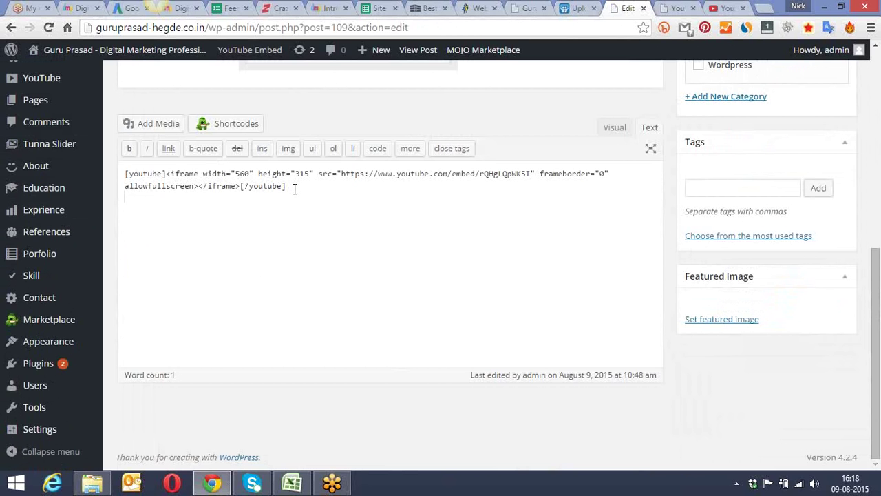
key(ctrl+v)
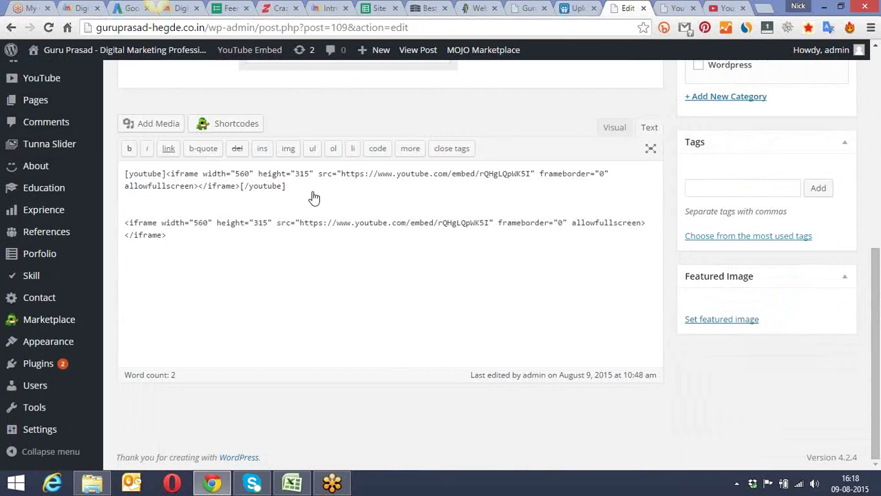
drag(879, 255, 878, 117)
click(823, 172)
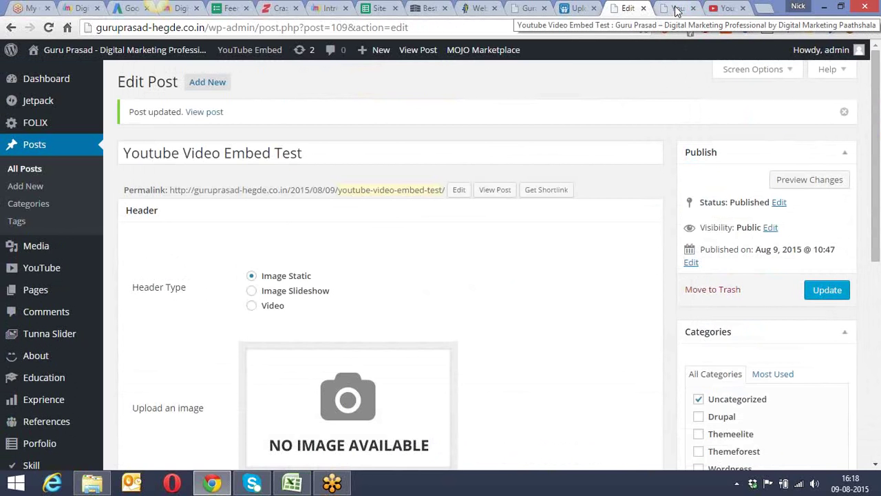
Step: Reload the live post to check whether the video appears
click(677, 10)
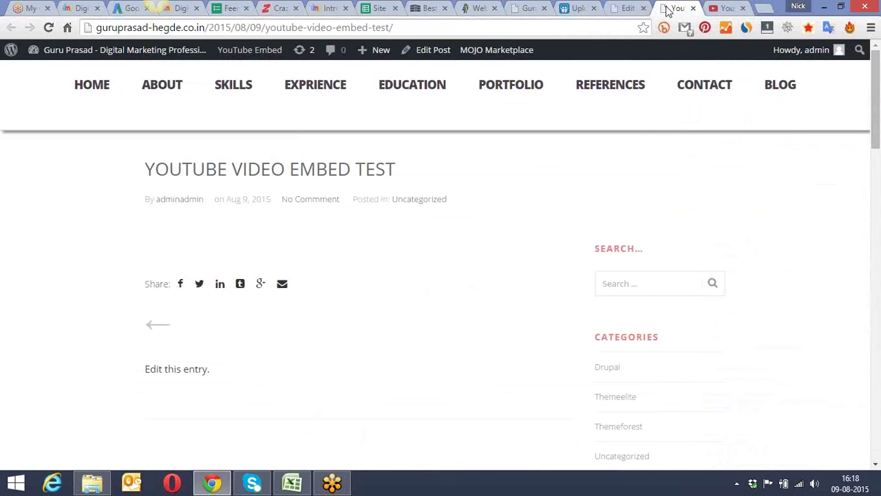
click(49, 28)
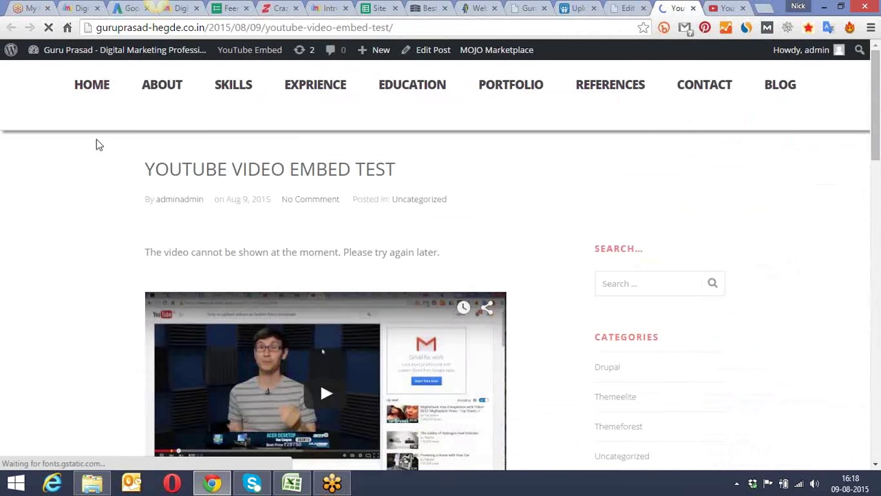
scroll(99, 144, down, 3)
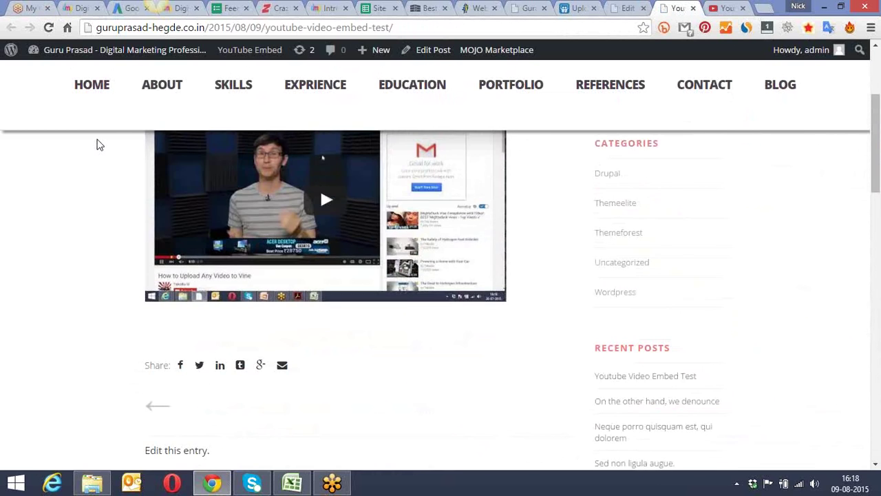
scroll(99, 144, up, 2)
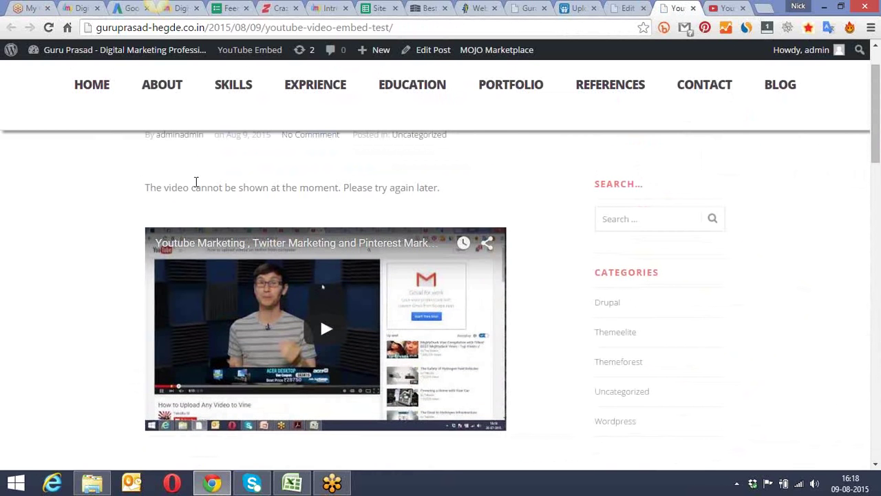
Step: Delete the [youtube]-wrapped iframe line, update the post, and reload the live post
click(633, 7)
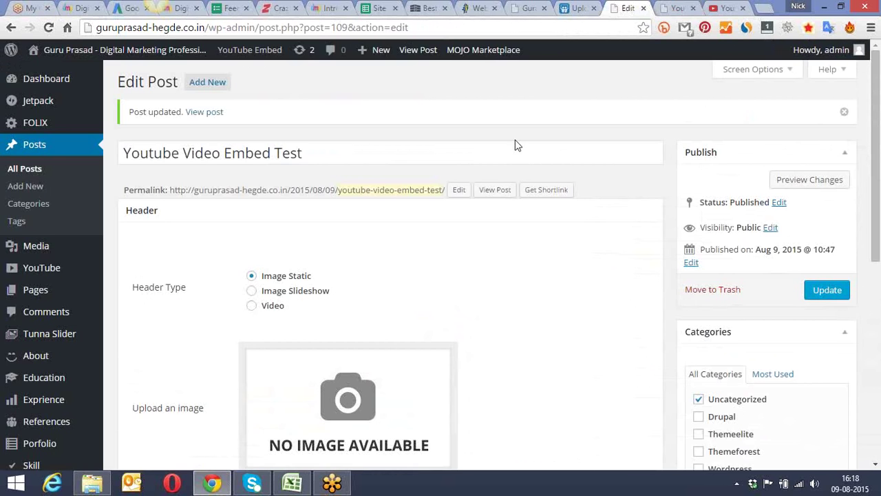
drag(876, 116, 853, 313)
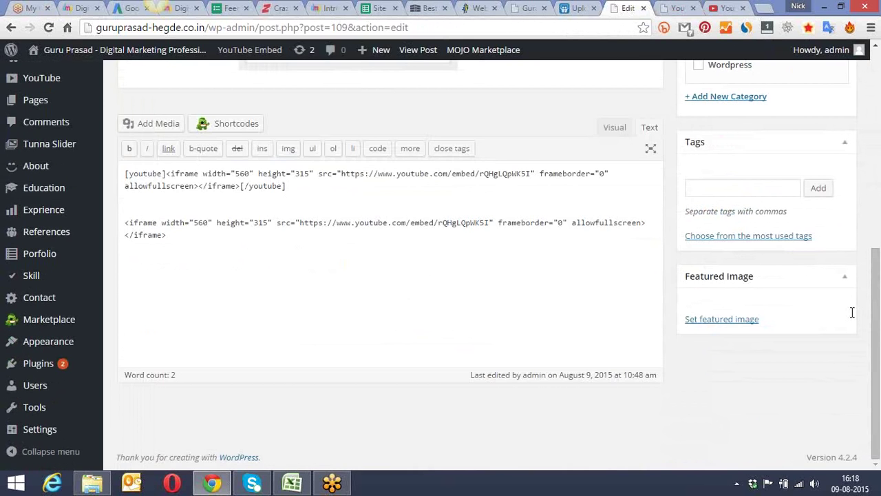
drag(294, 193, 115, 168)
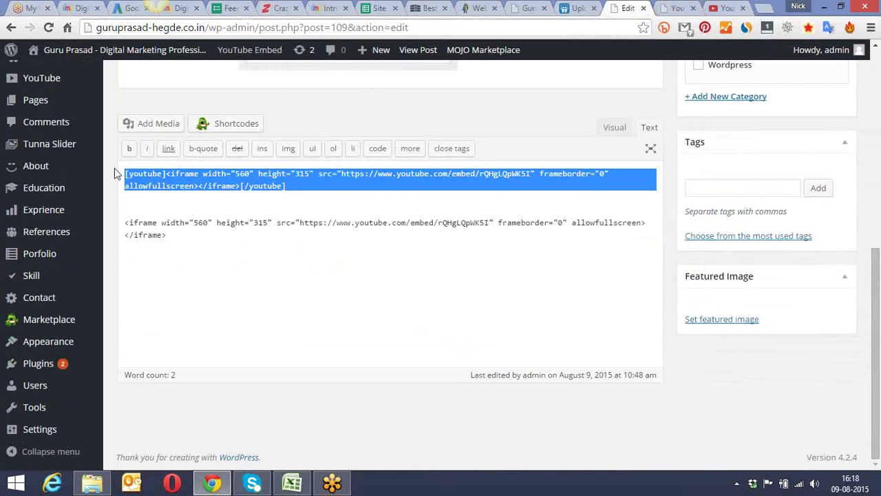
key(BackSpace)
drag(876, 275, 880, 131)
click(833, 179)
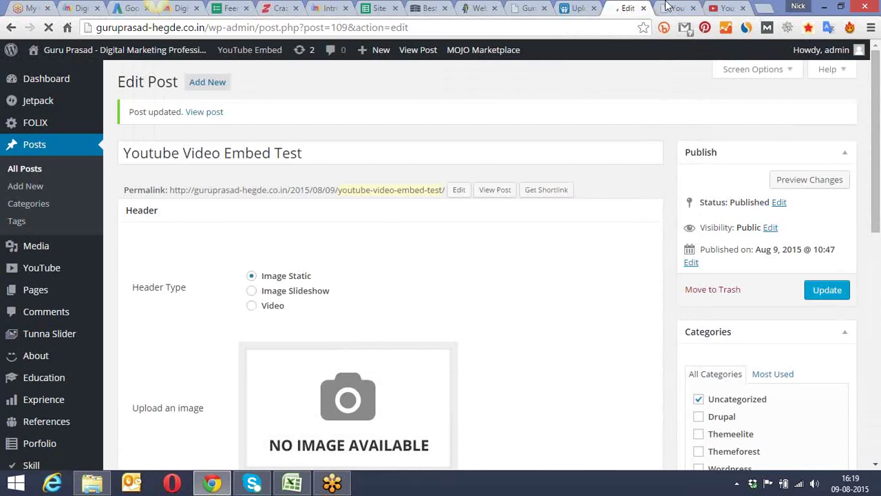
click(667, 7)
click(48, 28)
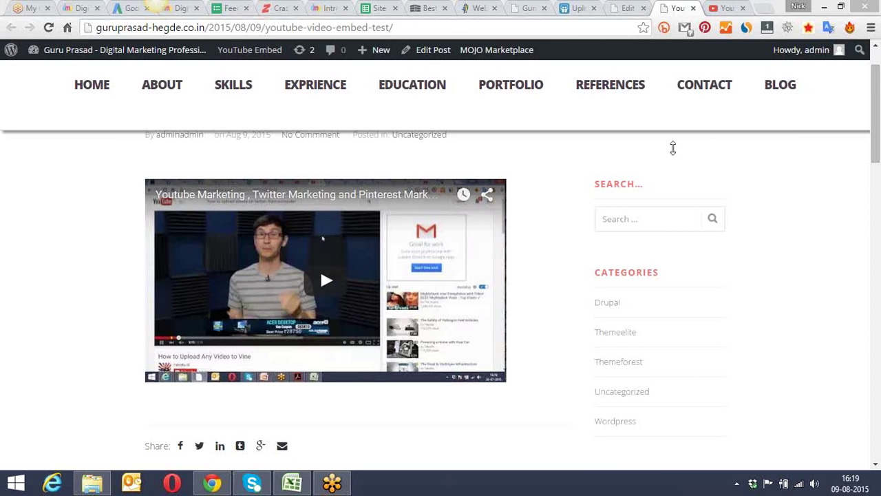
Step: Select the whole YouTube embed code on the video page
click(723, 7)
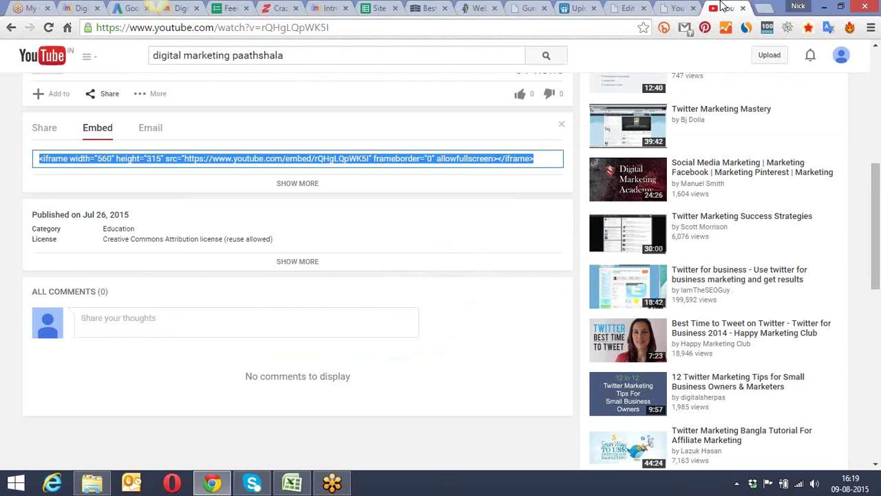
scroll(502, 123, up, 4)
scroll(502, 123, down, 2)
scroll(502, 131, down, 1)
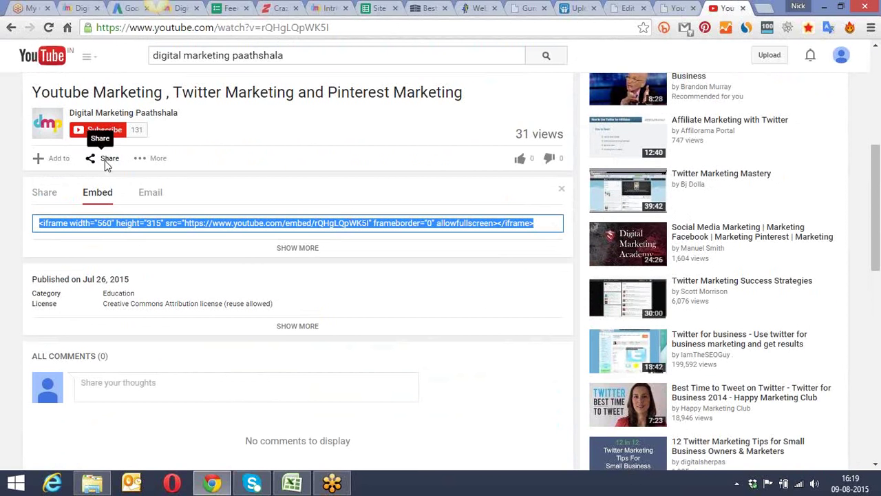
click(68, 223)
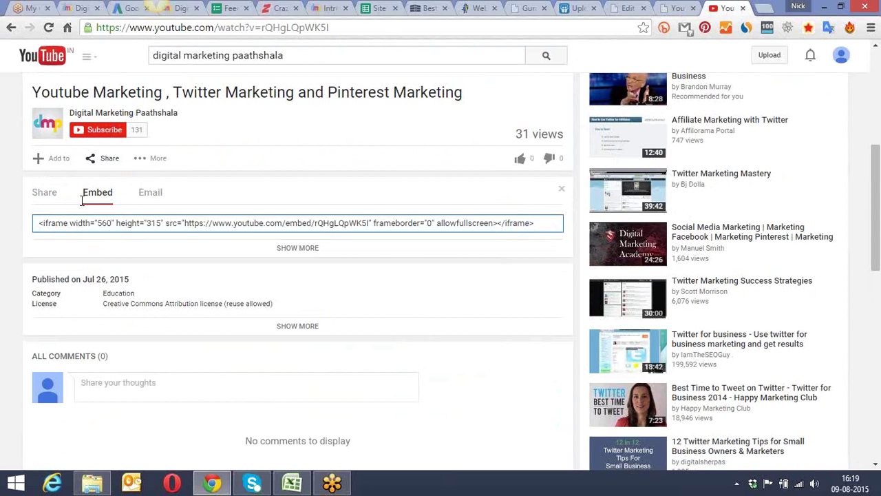
key(ctrl+a)
Step: Select the iframe code in the post body and update the post
click(639, 8)
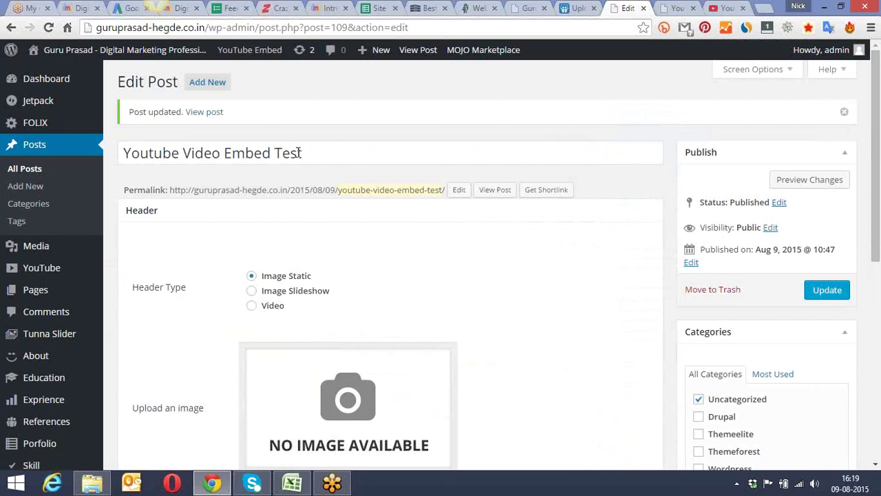
scroll(353, 150, down, 10)
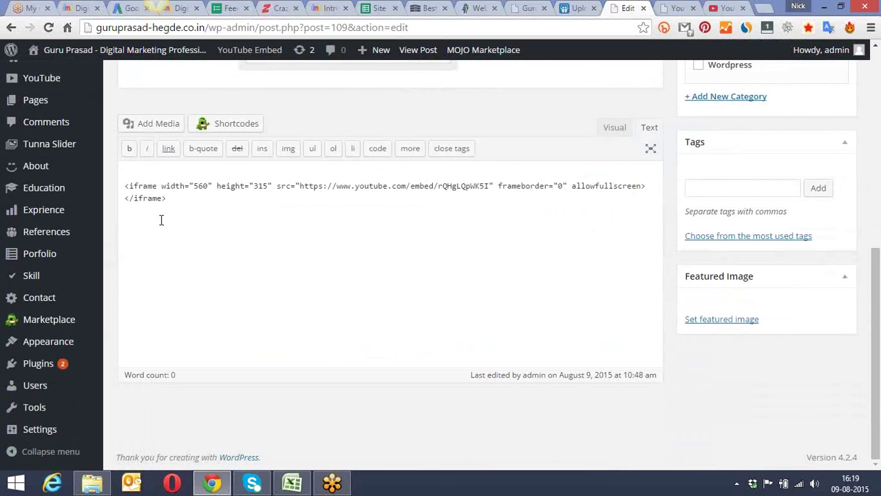
drag(170, 198, 129, 186)
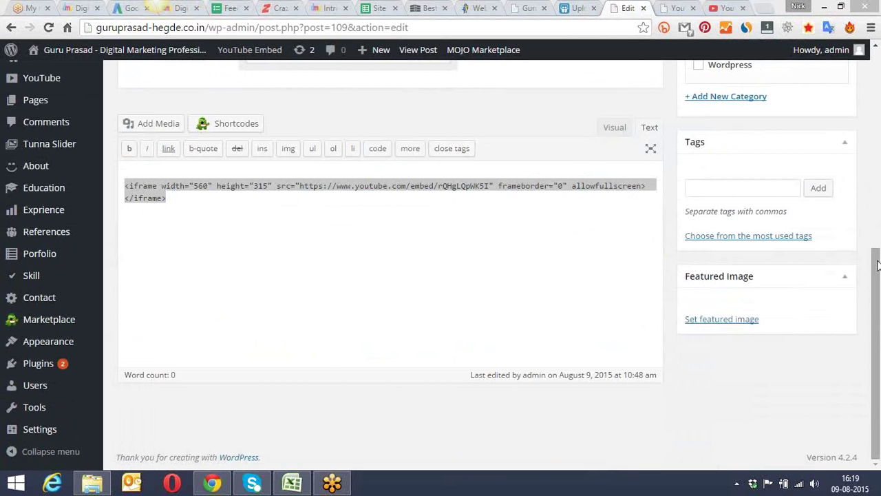
scroll(758, 207, up, 5)
click(830, 172)
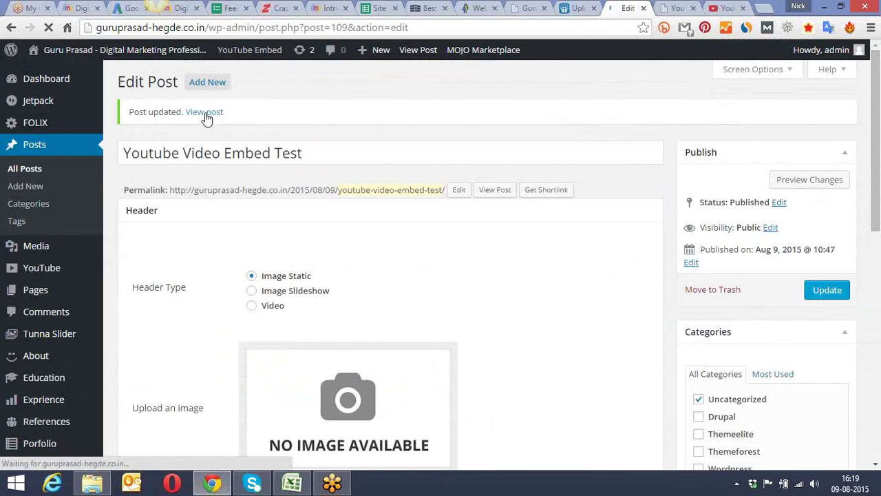
Step: Reload the live post to confirm the video still shows, then switch to SlideShare
click(675, 7)
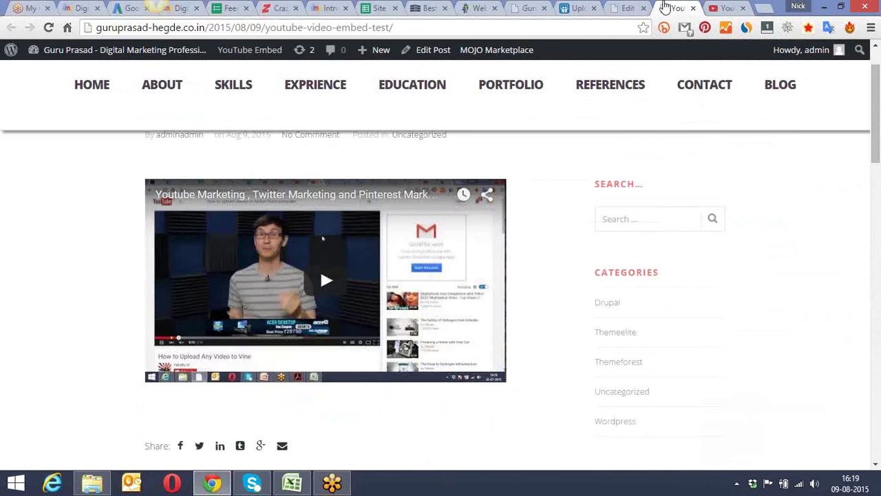
click(48, 27)
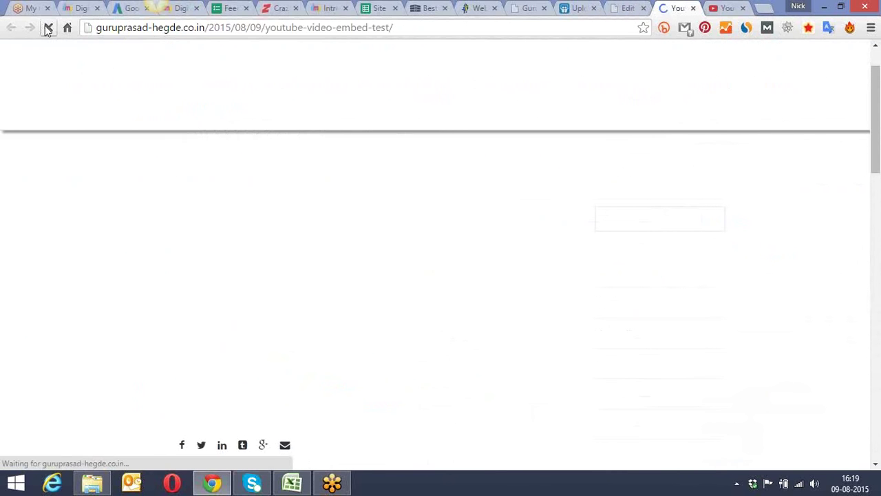
scroll(74, 175, down, 5)
scroll(84, 178, down, 2)
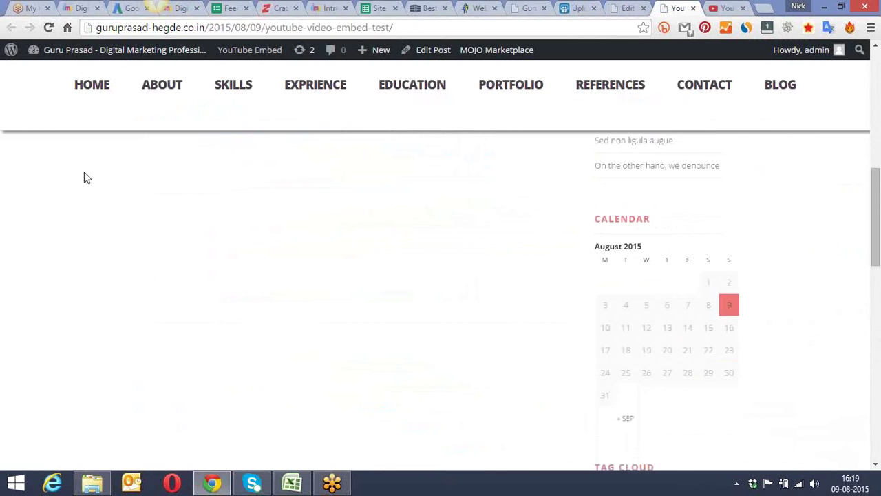
scroll(84, 176, up, 6)
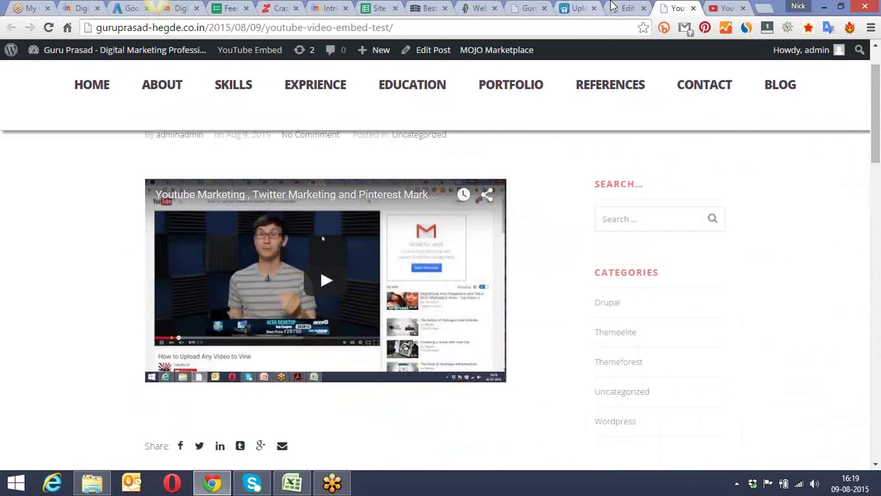
click(575, 9)
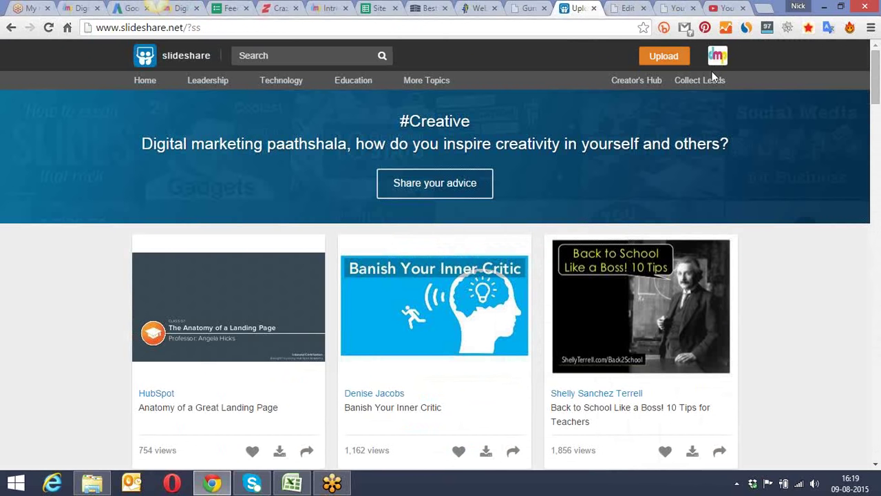
Step: Start a SlideShare search, then clear the typed text
click(351, 55)
text(di)
key(BackSpace)
key(BackSpace)
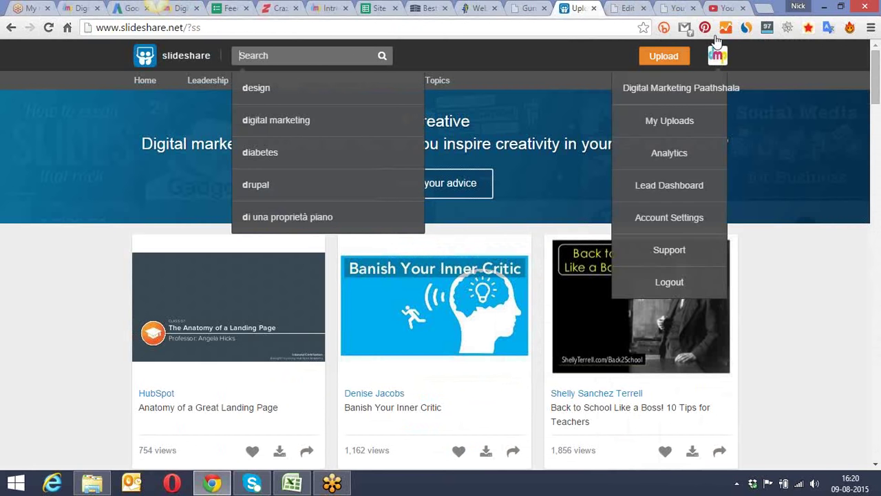
Step: Open My Uploads from the profile menu and browse the uploaded presentations
mouse_move(716, 60)
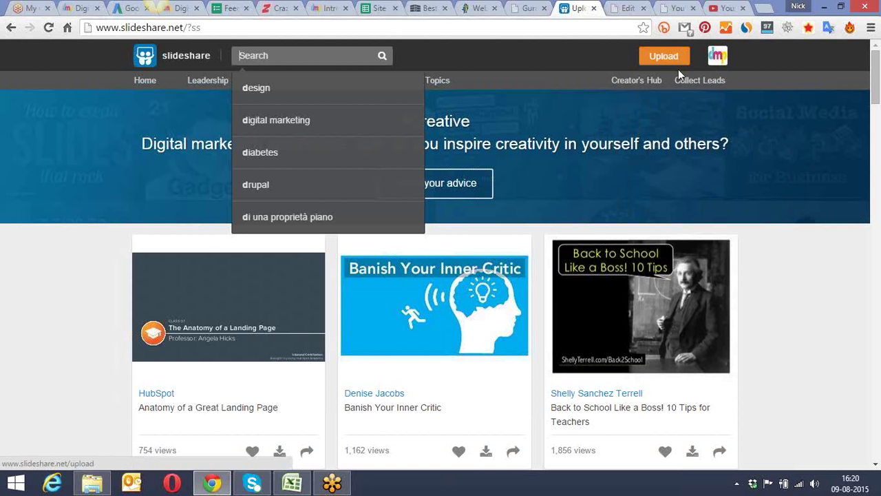
click(713, 94)
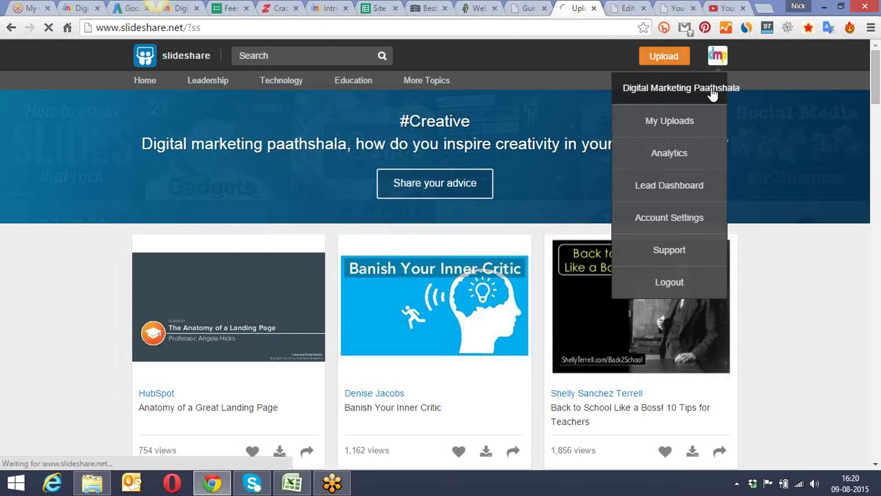
click(698, 122)
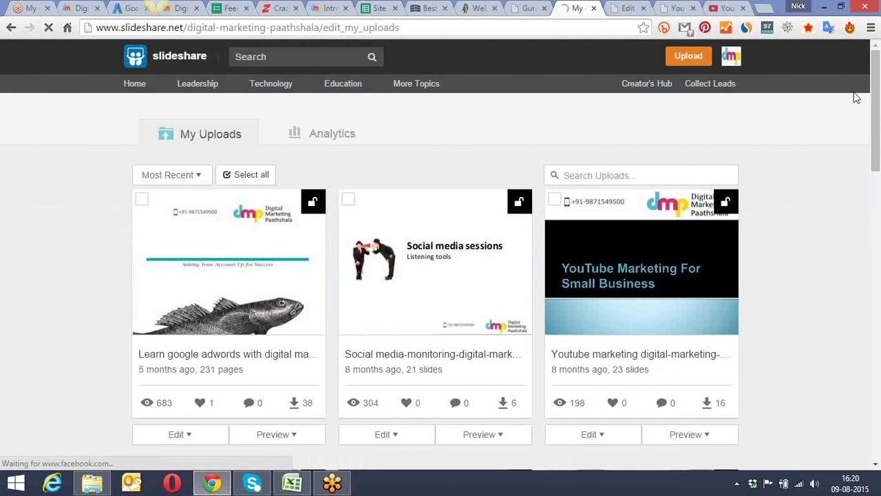
drag(878, 67, 879, 106)
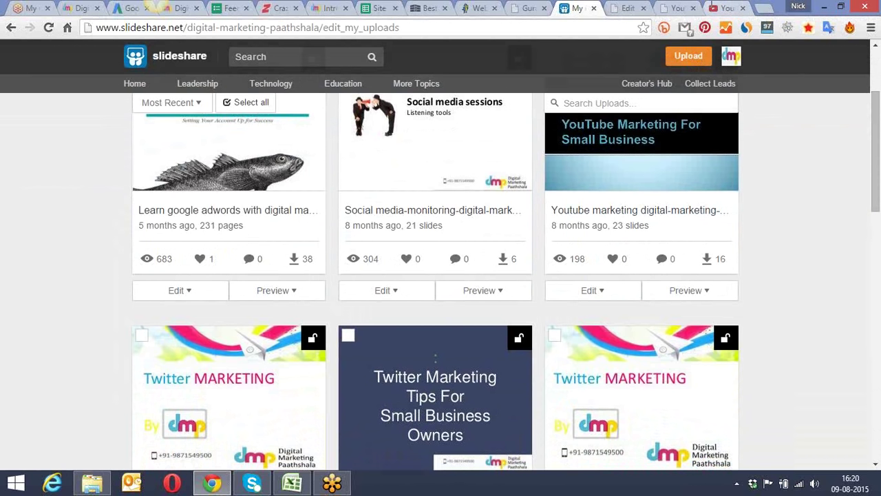
scroll(103, 166, down, 3)
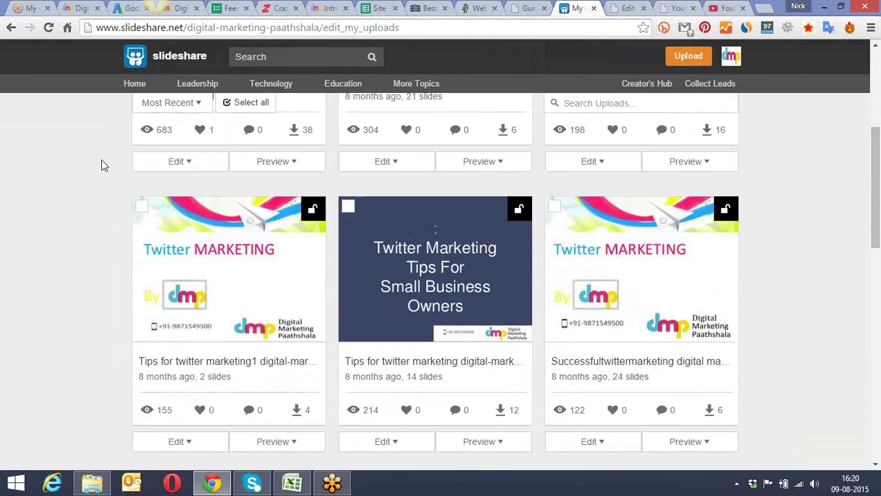
scroll(102, 168, up, 4)
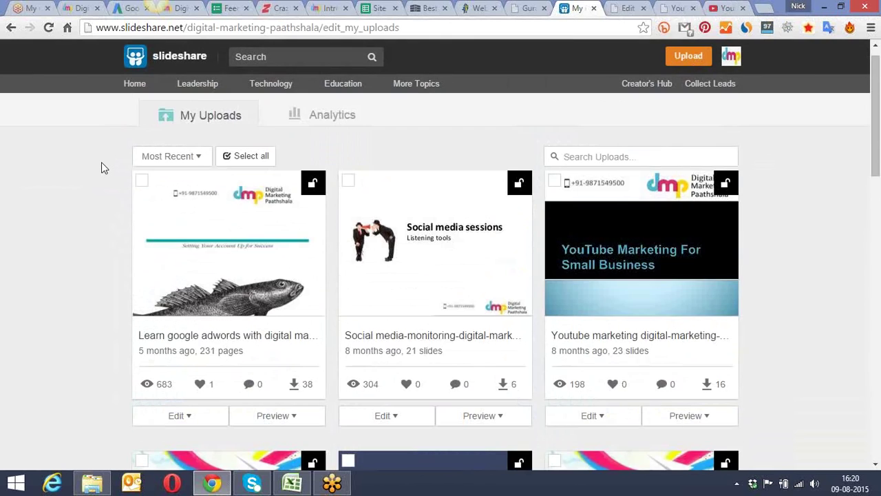
scroll(101, 168, down, 6)
scroll(102, 167, down, 1)
scroll(101, 167, up, 5)
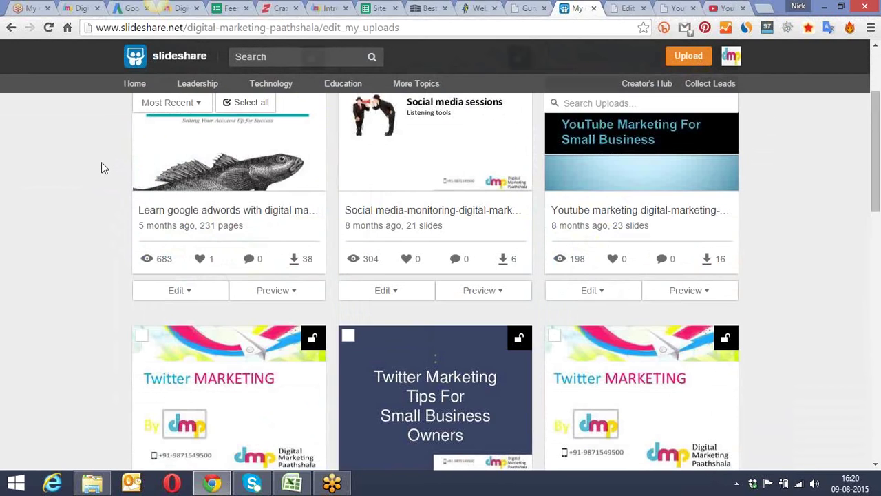
Step: Open the Learn google adwords presentation, briefly visit its edit page, and return
click(189, 225)
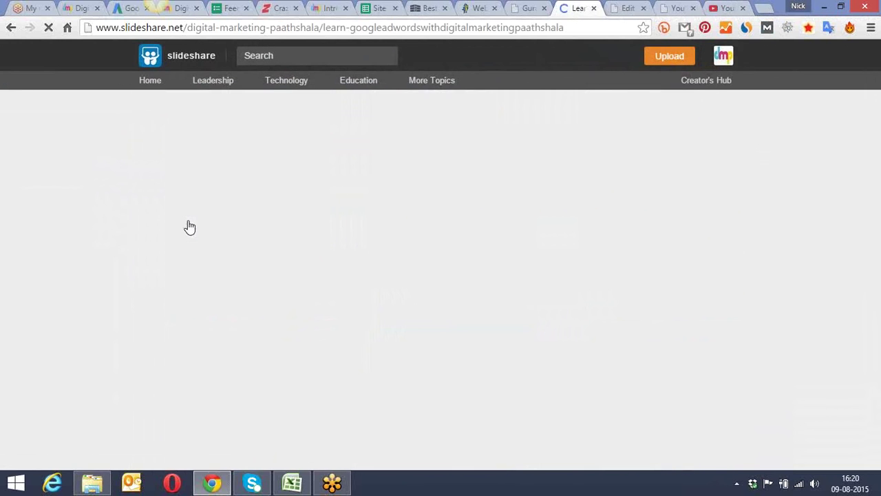
scroll(108, 191, down, 4)
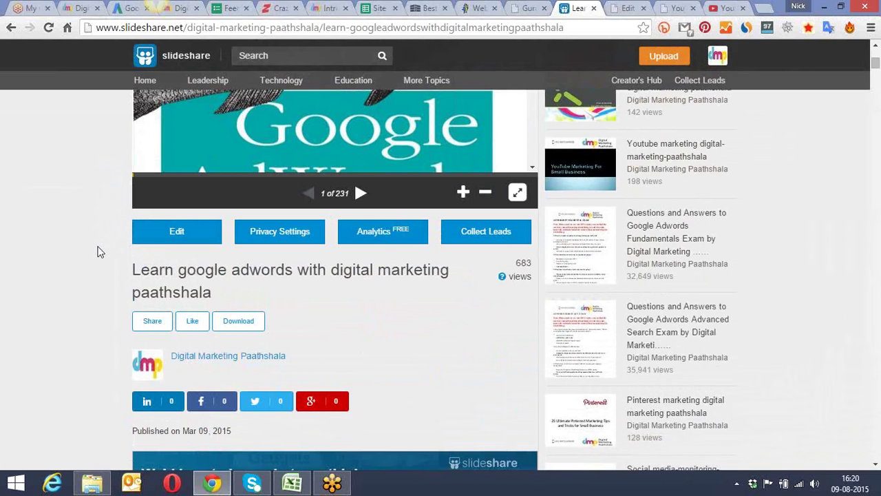
scroll(98, 252, down, 6)
scroll(98, 252, up, 6)
scroll(97, 252, up, 5)
scroll(98, 252, down, 5)
click(179, 234)
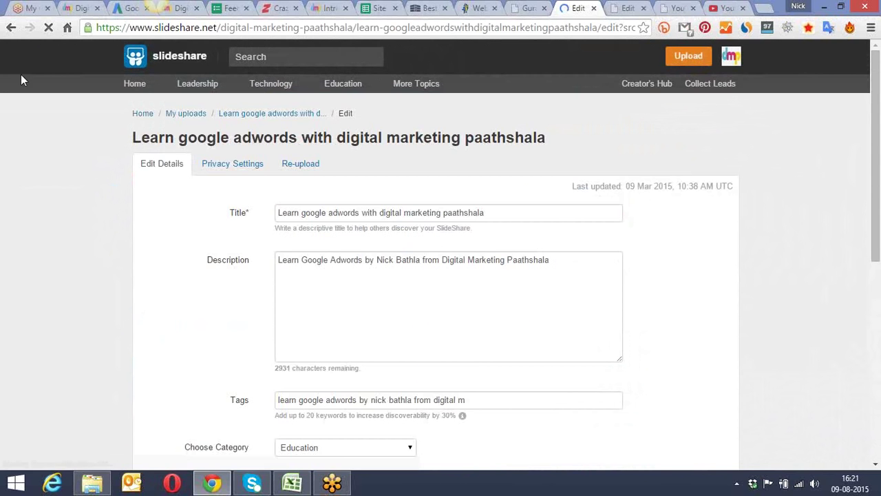
click(10, 29)
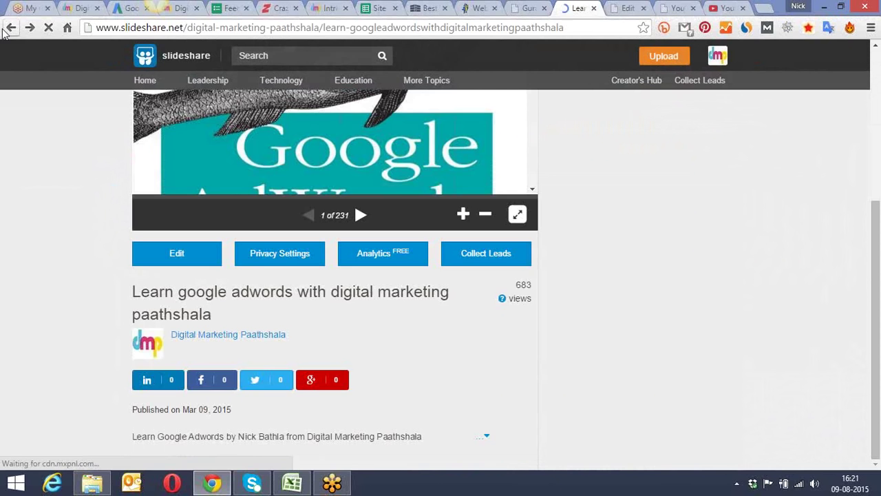
Step: Open the presentation's Share panel and select its iframe embed code
scroll(93, 217, down, 2)
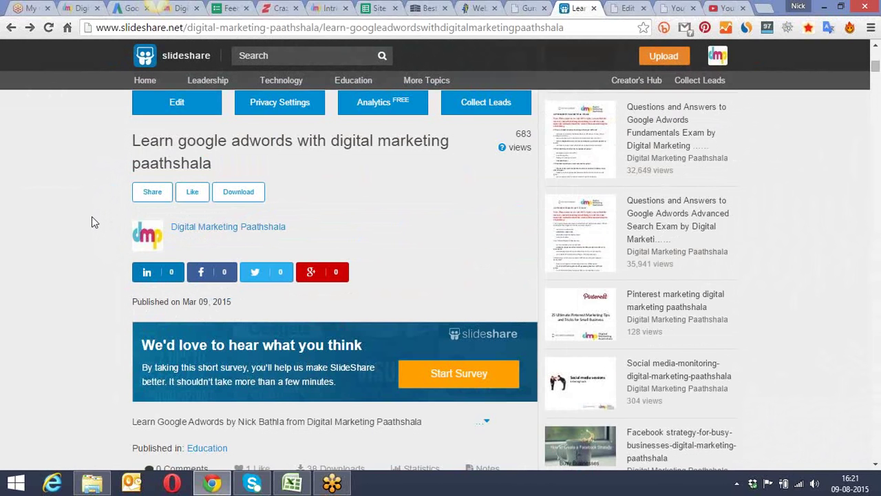
click(149, 192)
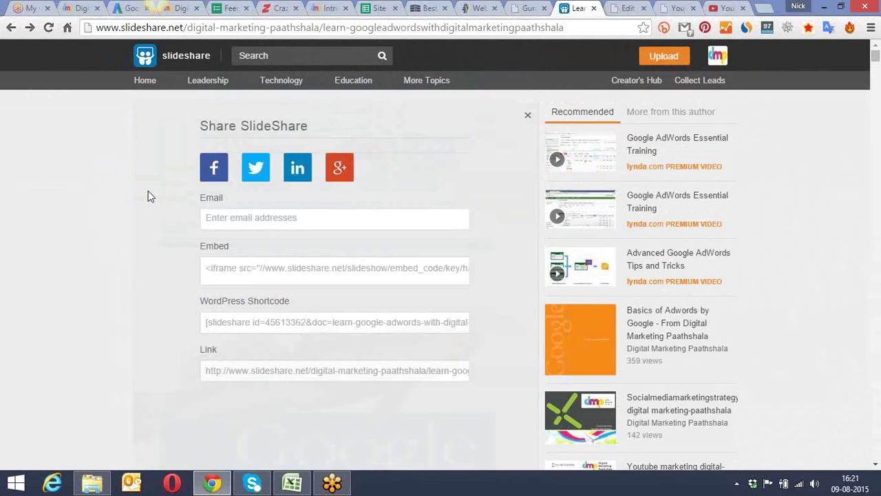
click(269, 274)
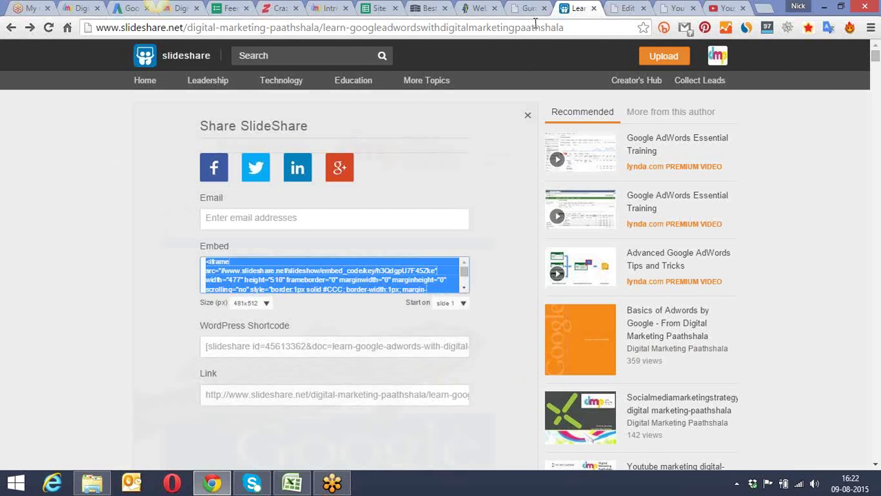
Step: Paste the SlideShare embed code under the YouTube iframe in the Text editor and update the post
click(625, 8)
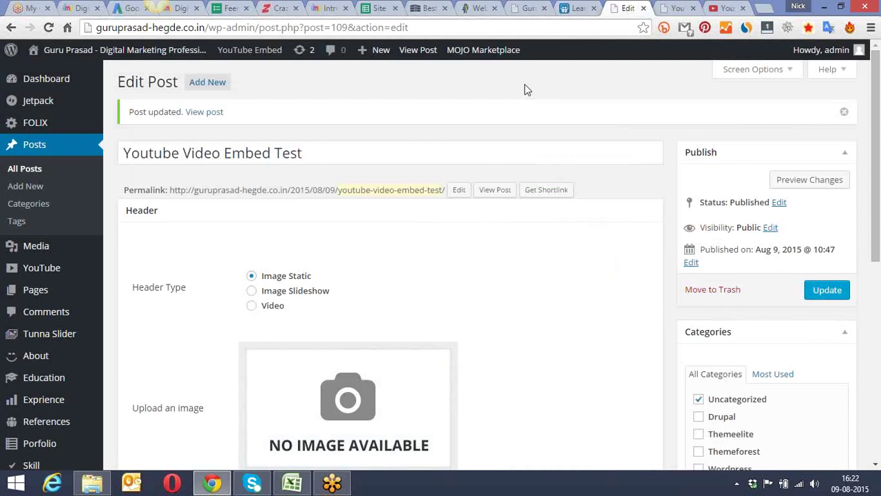
scroll(527, 83, down, 7)
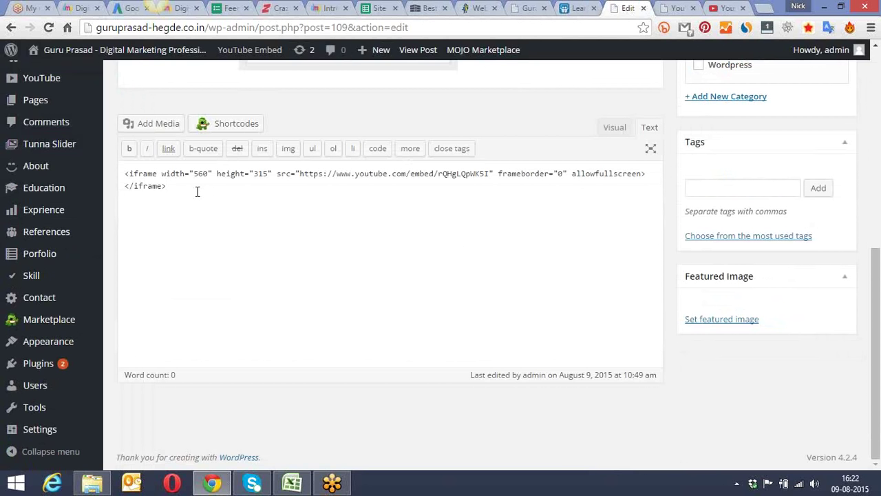
text(<iframe src="//www.slideshare.net/slideshow/embed_code/key/h3QdgpU7F45Zke" width="477" height="510" frameborder="0" marginwidth="0" marginheight="0" scrolling="no" style="border:1px solid #CCC; border-width:1px; margin-bottom:5px; max-width: 100%;" allowfullscreen> </iframe> <div style="margin-bottom:5px"> <strong> <a href="//www.slideshare.net/digital-marketing-paathshala/learn-googleadwordswithdigitalmarketingpaathshala" title="Learn google adwords with digital marketing paathshala " target="_blank">Learn google adwords with digital marketing paathshala </a> </strong> from <strong><a href="//www.slideshare.net/digital-marketing-paathshala" target="_blank">Digital Marketing Paathshala</a></strong> </div>)
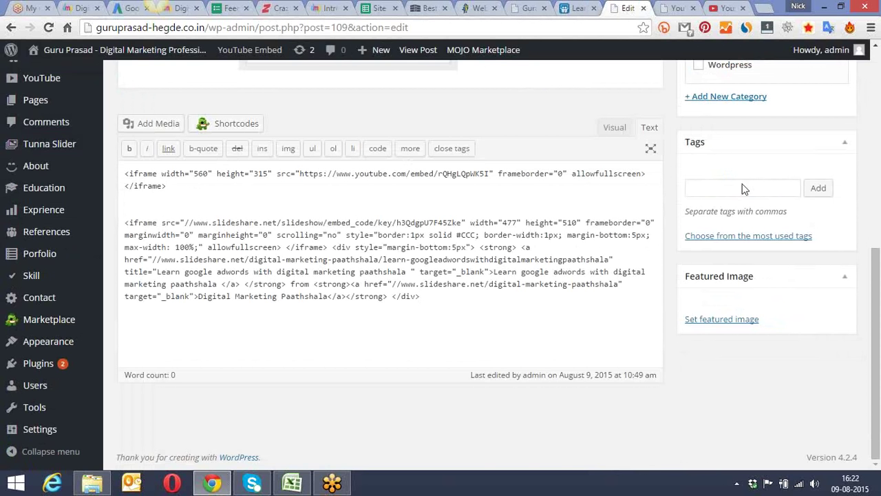
drag(873, 255, 869, 143)
click(829, 143)
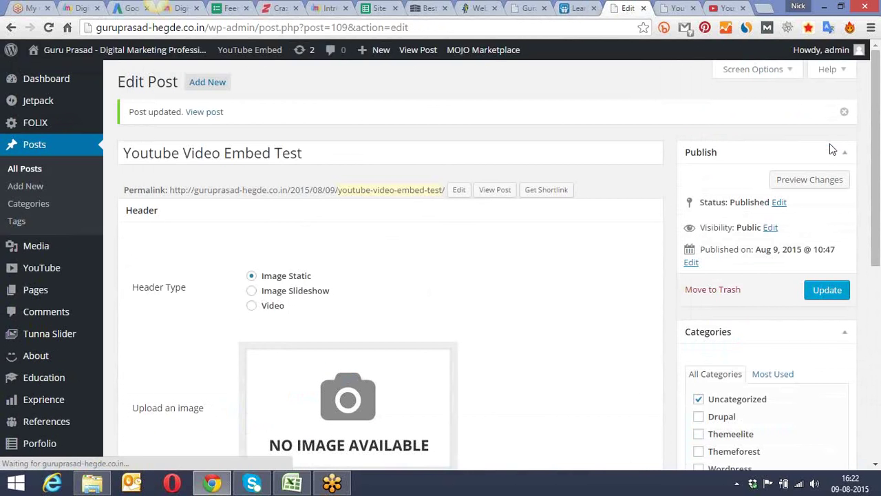
Step: Reload the live post and scroll through it to confirm the YouTube video and SlideShare slides render
click(676, 8)
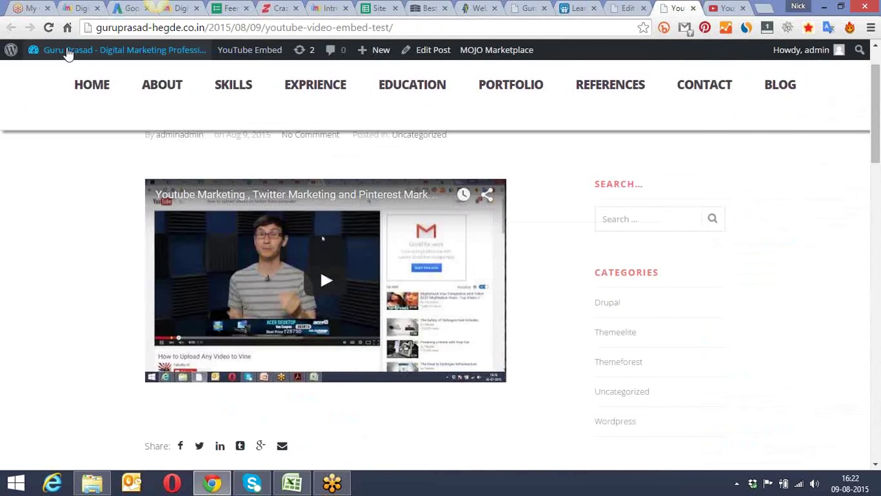
click(48, 27)
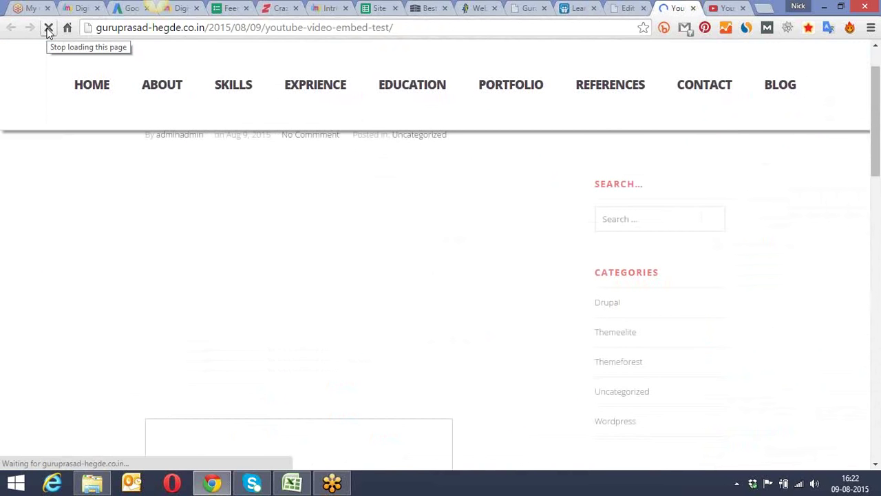
scroll(66, 152, down, 5)
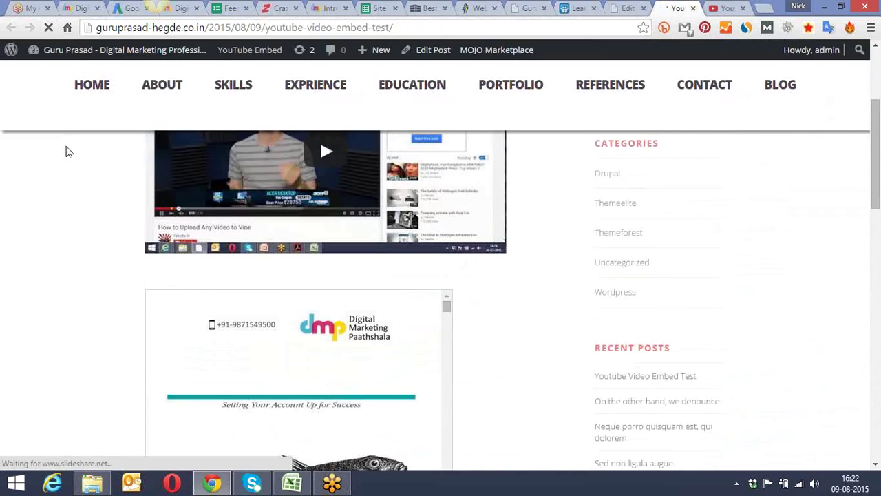
scroll(82, 155, down, 1)
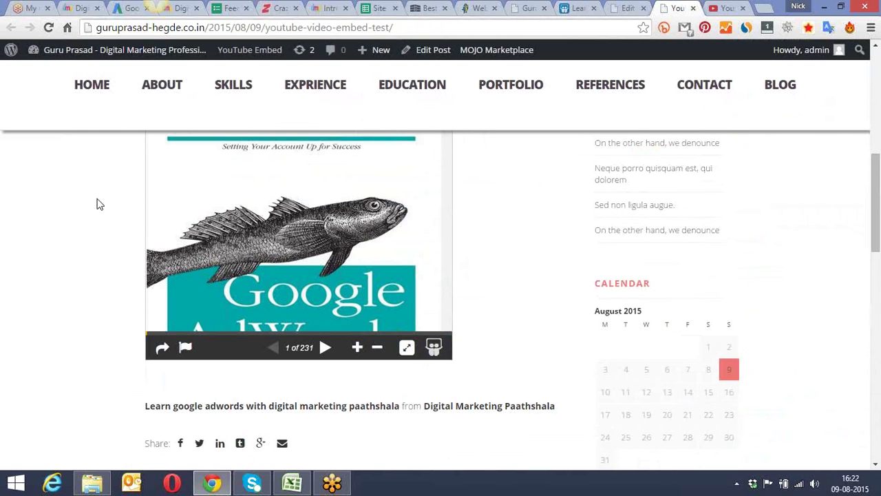
scroll(96, 202, down, 1)
scroll(97, 207, down, 1)
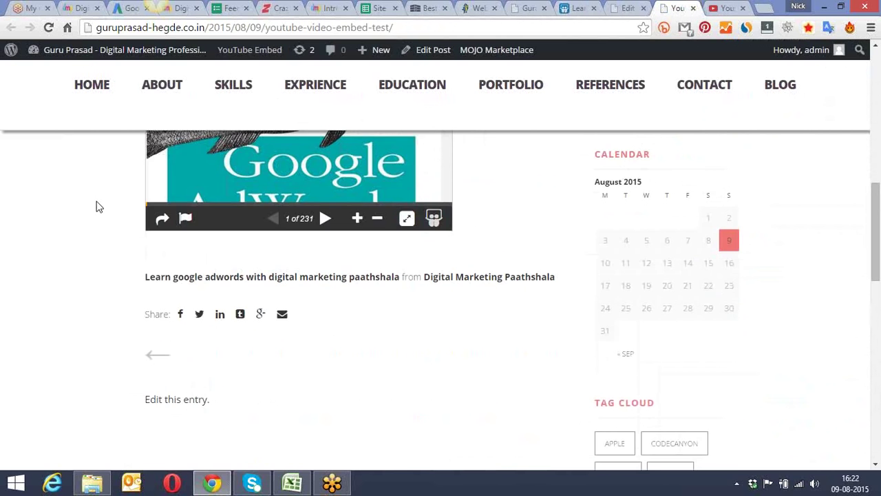
scroll(97, 206, up, 7)
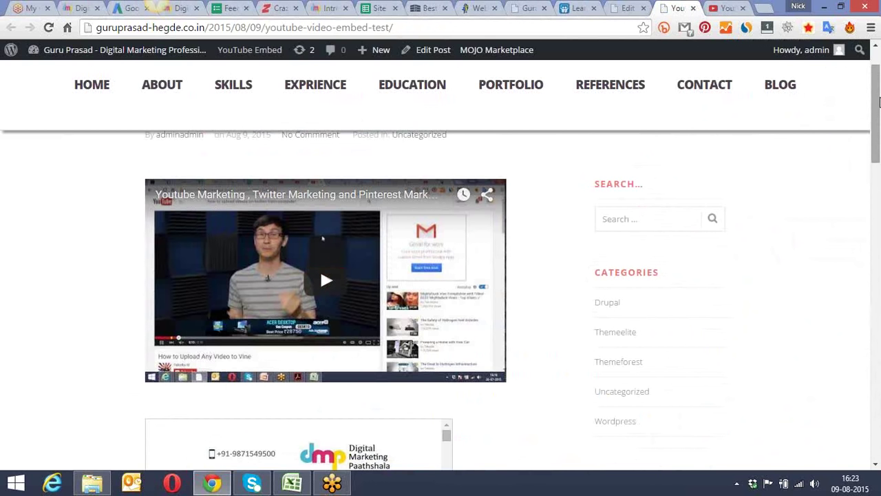
drag(878, 102, 868, 93)
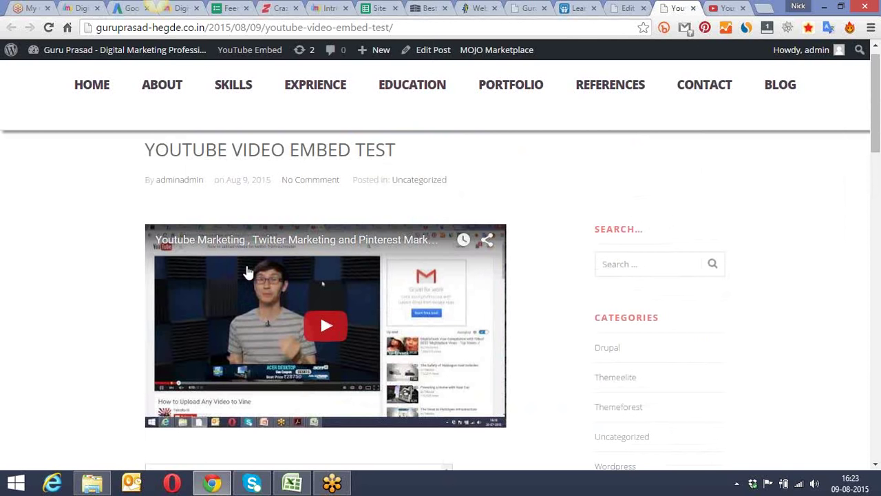
drag(878, 127, 880, 161)
scroll(772, 177, down, 5)
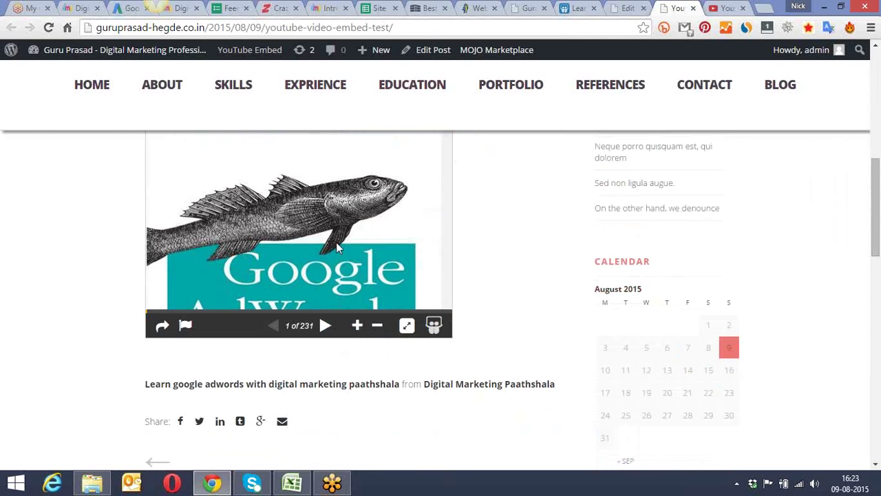
drag(879, 207, 878, 103)
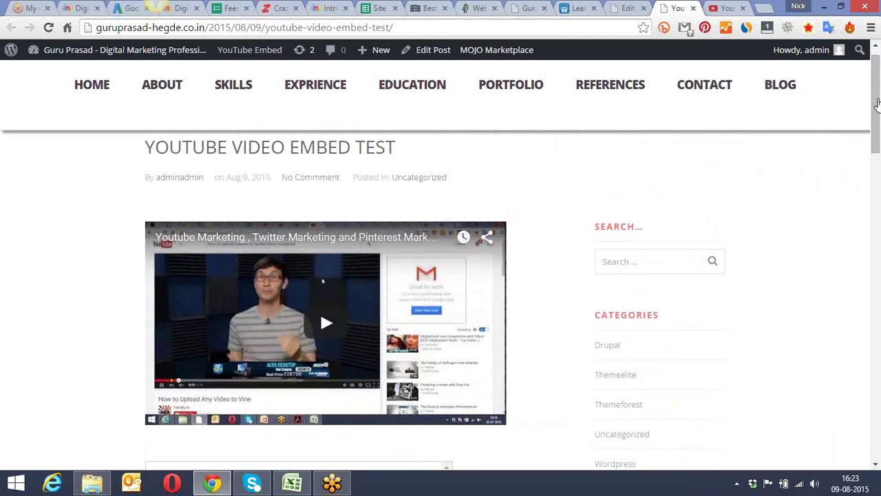
Step: In a new tab, load facebook.com, search 'digital marketing pa' and open Digital Marketing Paathshala
click(765, 10)
text(fa)
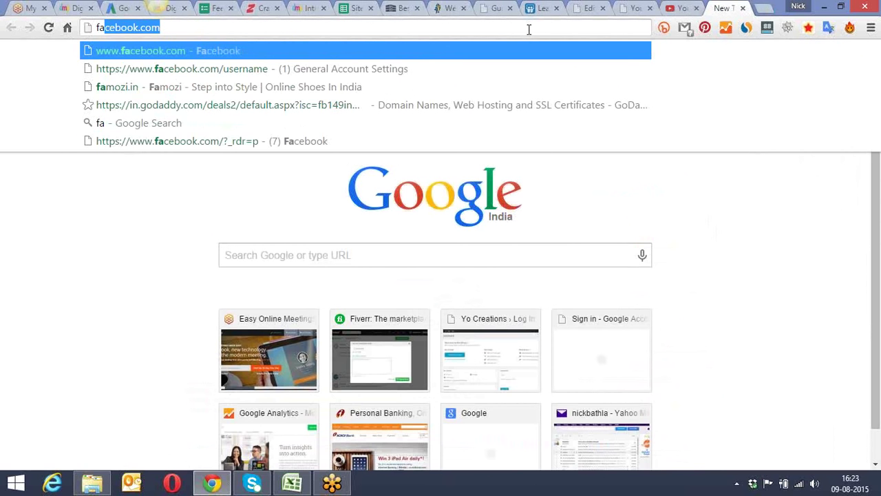
key(BackSpace)
key(BackSpace)
key(BackSpace)
text(face)
key(Right)
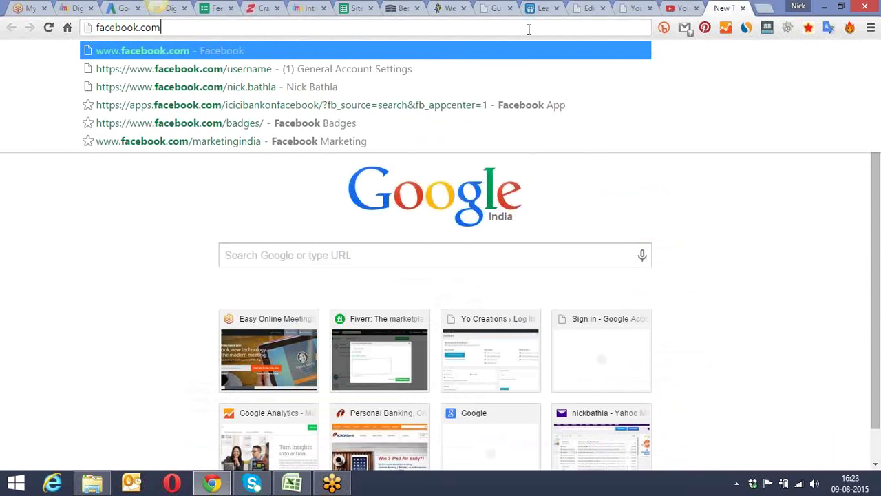
key(Return)
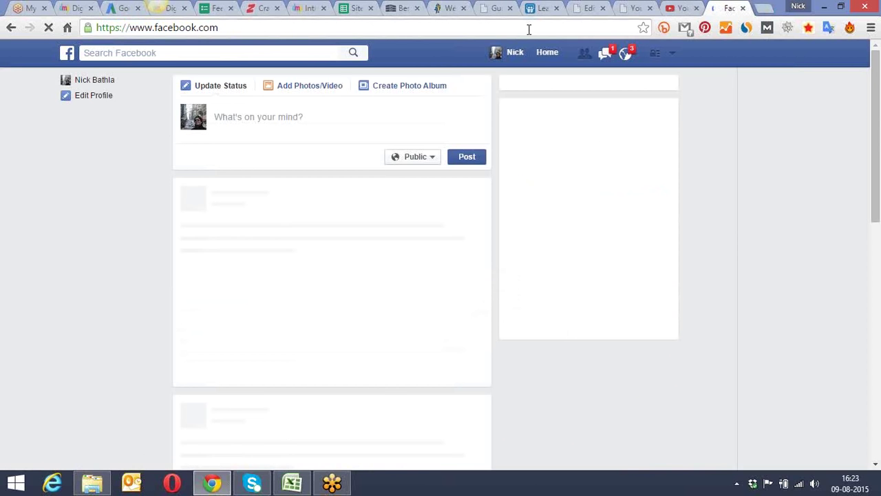
click(324, 52)
text(digital ma)
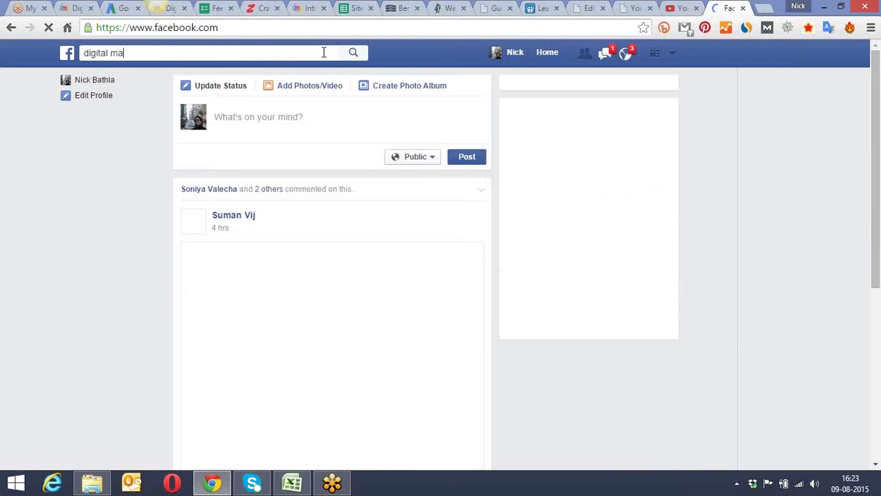
text(rketing pa)
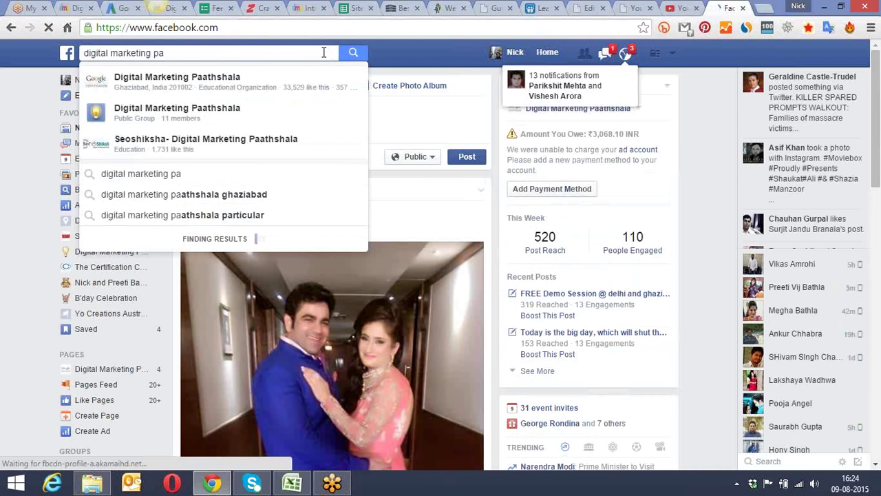
click(309, 82)
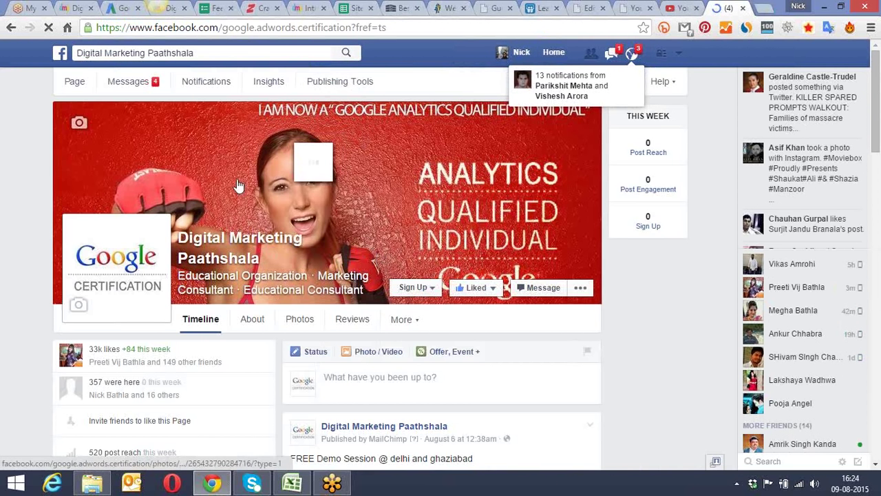
Step: Go through the page's Photos and Albums sections and open the Videos album
scroll(39, 163, down, 3)
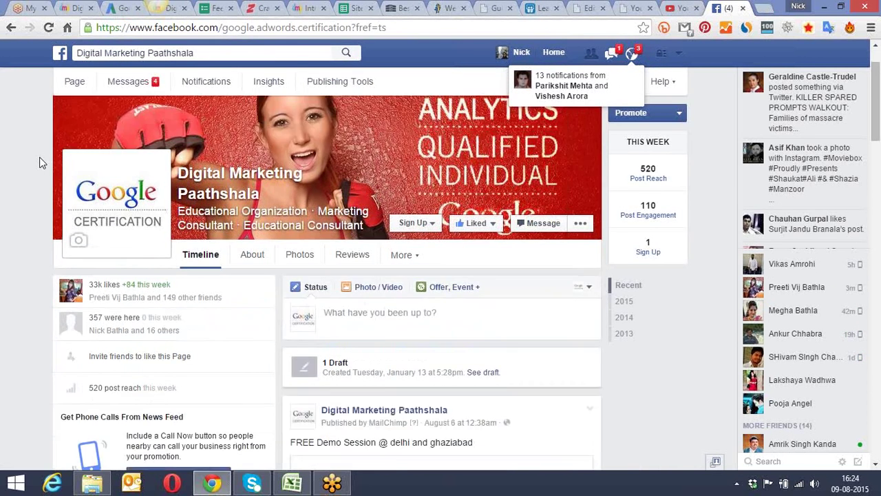
scroll(39, 162, down, 3)
scroll(39, 163, down, 1)
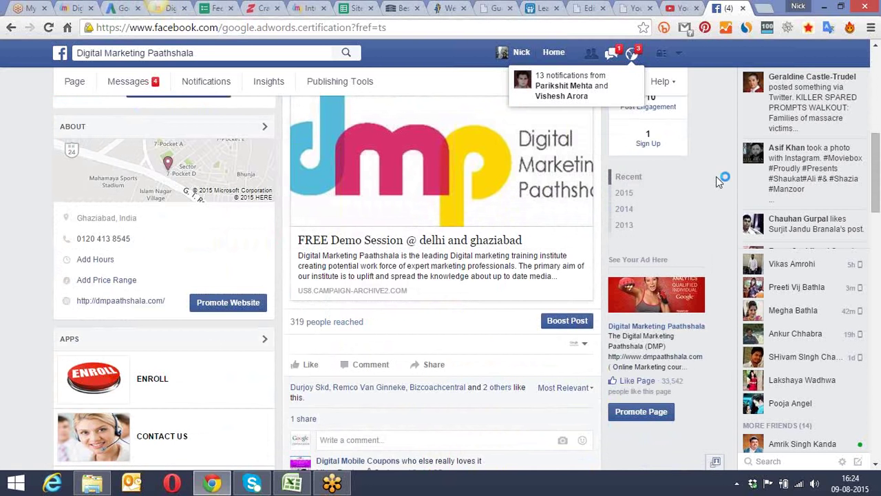
scroll(716, 177, up, 5)
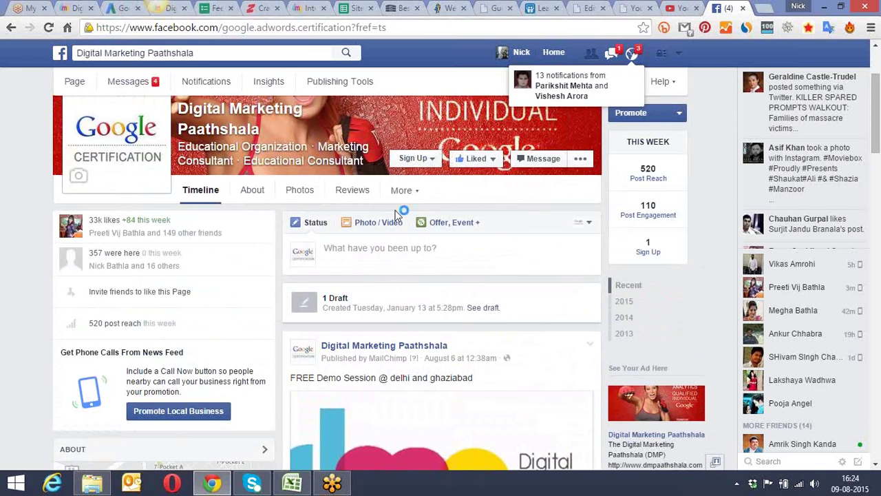
click(301, 191)
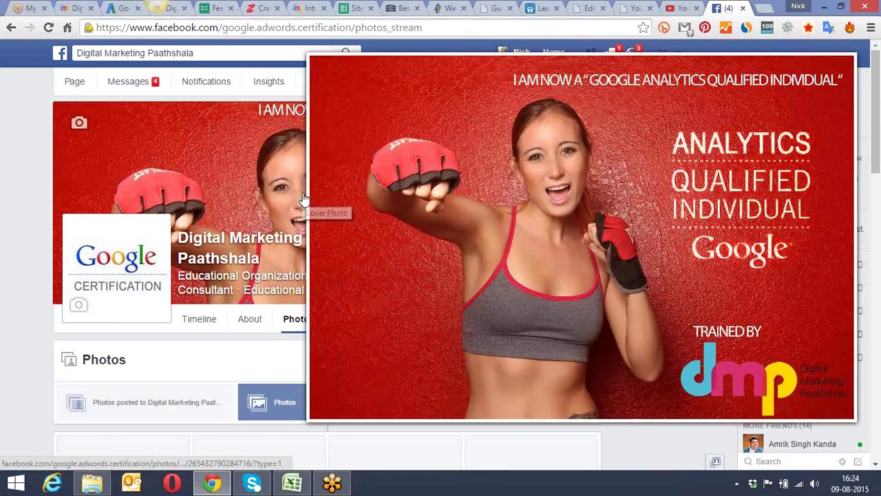
scroll(11, 162, down, 3)
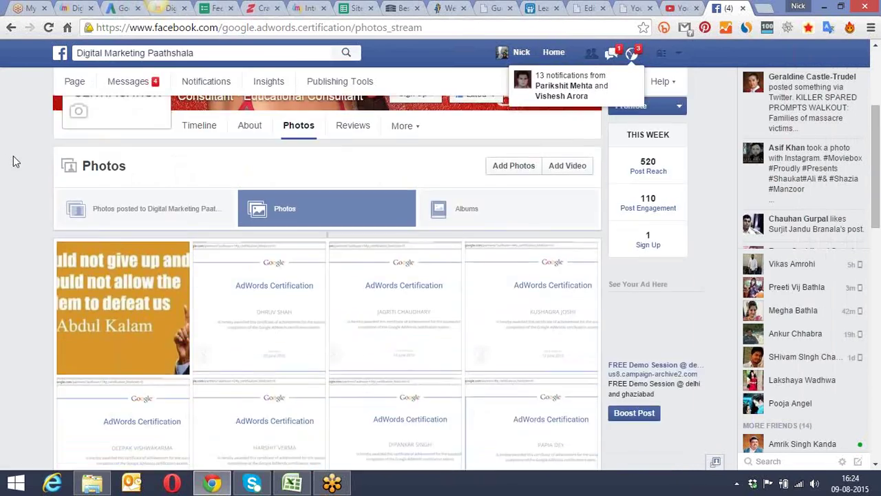
click(472, 214)
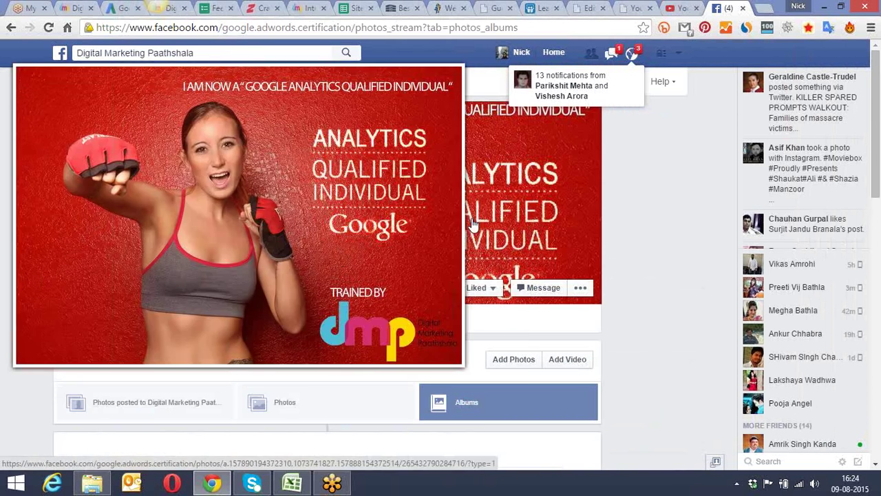
scroll(616, 291, down, 7)
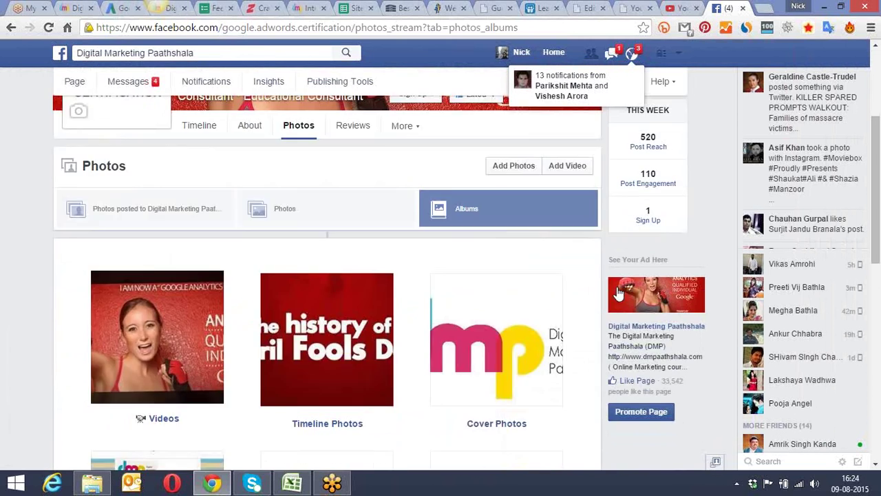
scroll(578, 295, down, 5)
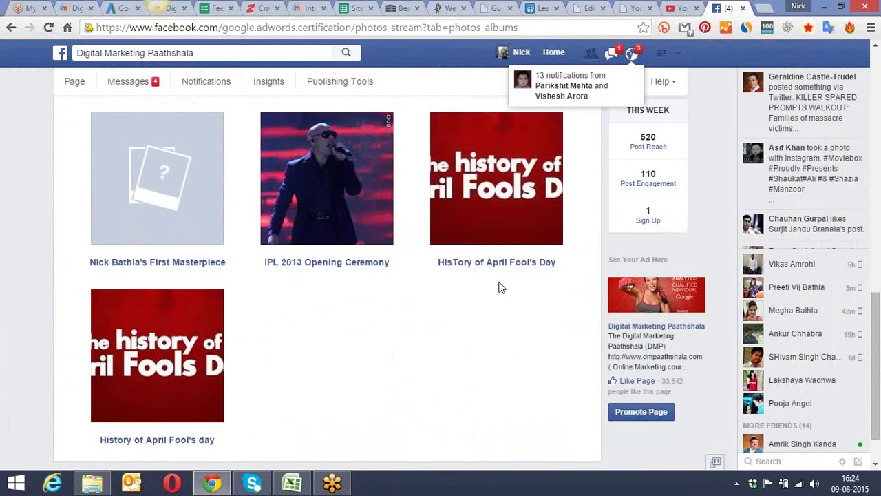
scroll(498, 281, up, 5)
scroll(498, 281, up, 2)
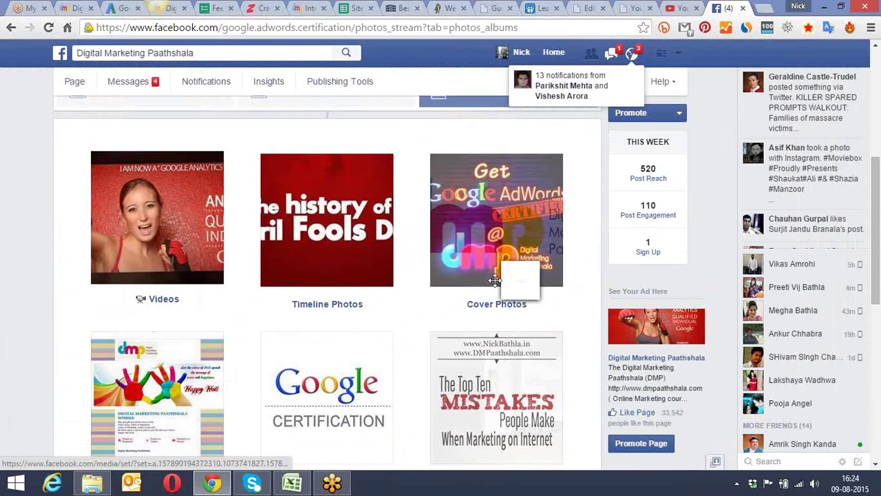
click(210, 233)
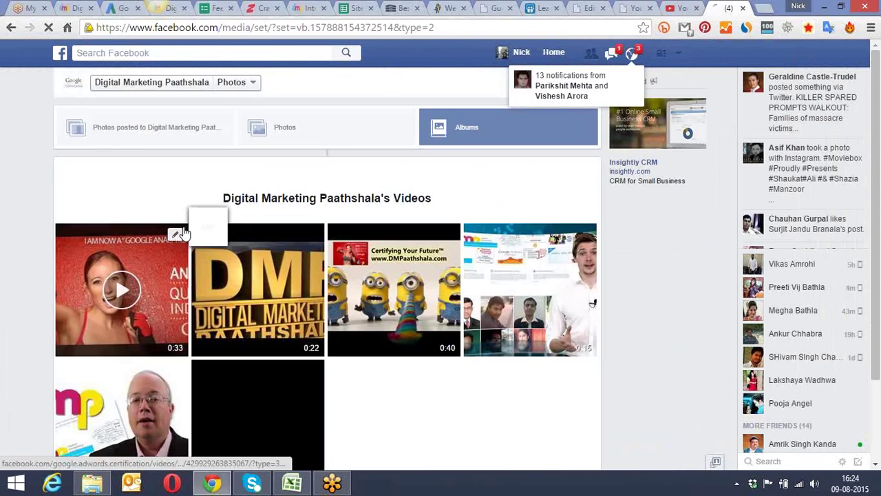
Step: Open one of the page's videos and look at its Share destinations, then cancel sharing
scroll(173, 185, down, 2)
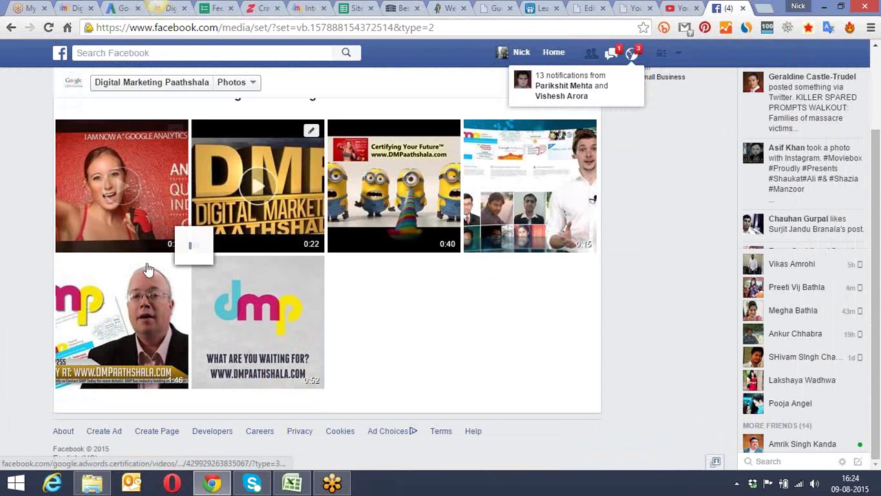
click(110, 286)
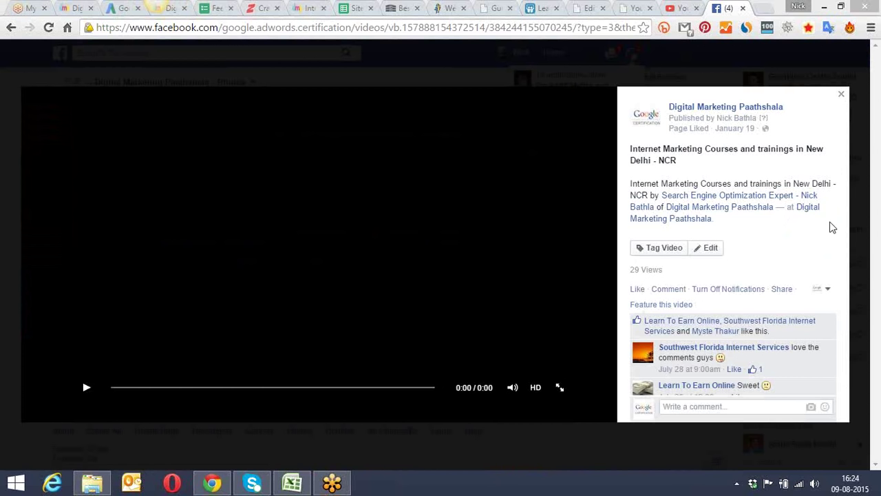
scroll(849, 180, down, 1)
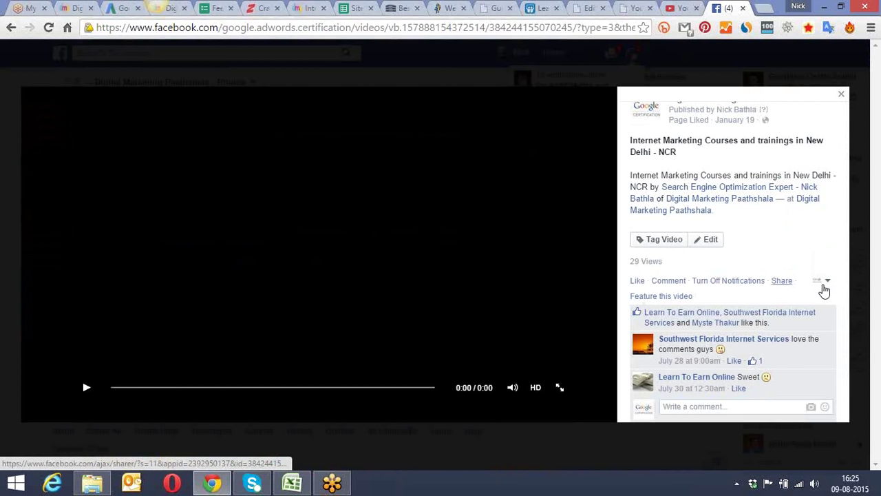
click(786, 282)
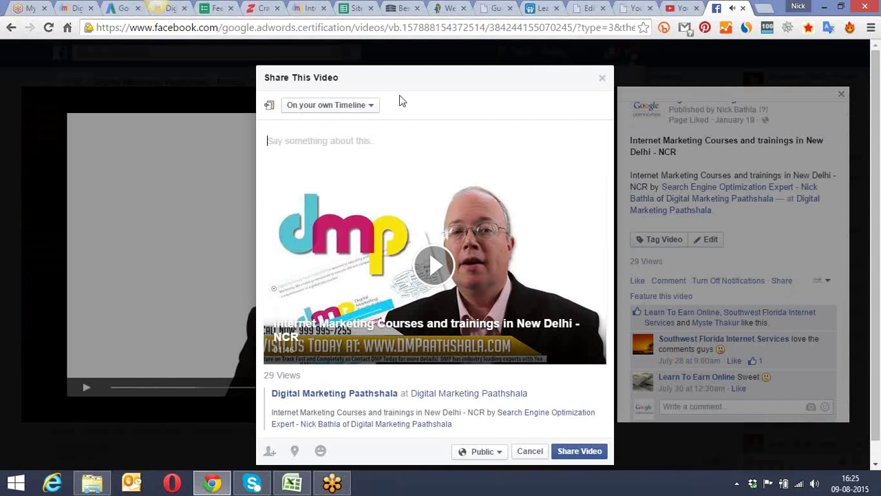
click(370, 107)
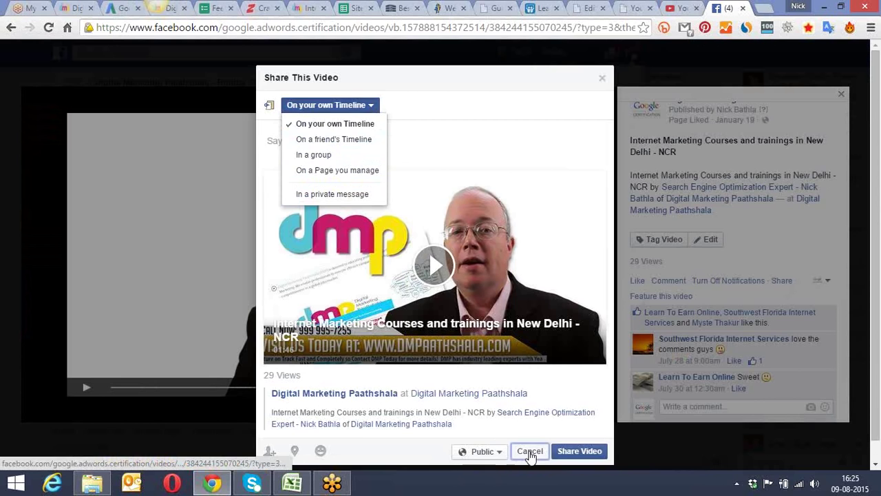
click(531, 452)
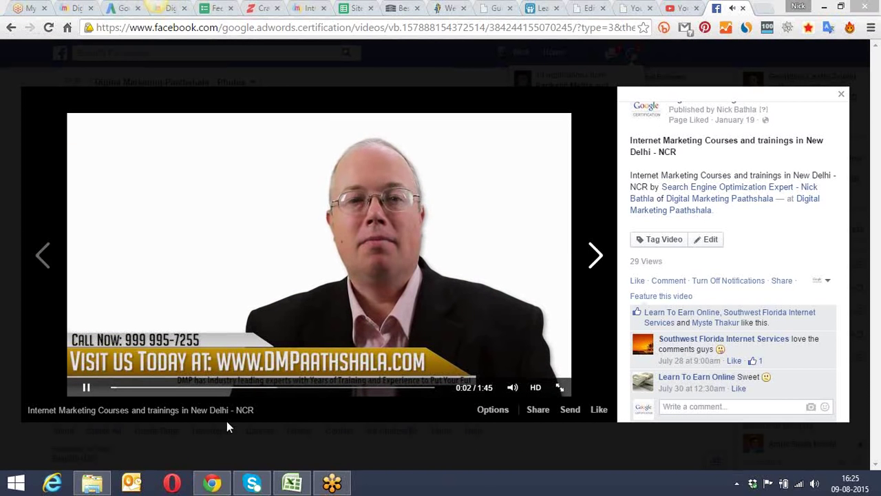
Step: Pause and close the video viewer, then open edit options for the Internet Marketing Courses video
click(88, 388)
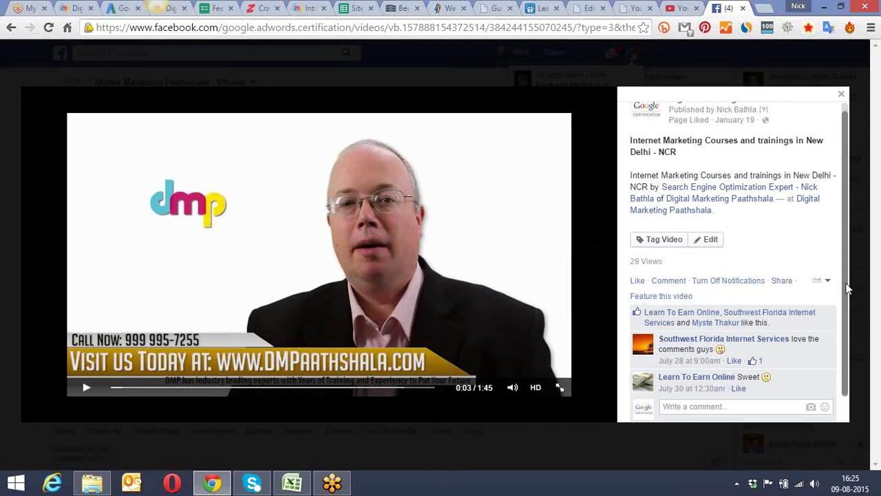
scroll(854, 275, up, 1)
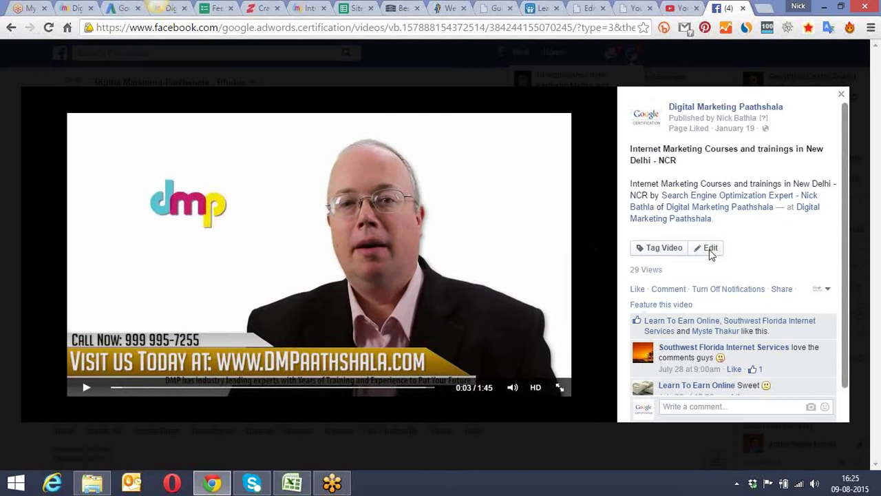
click(840, 95)
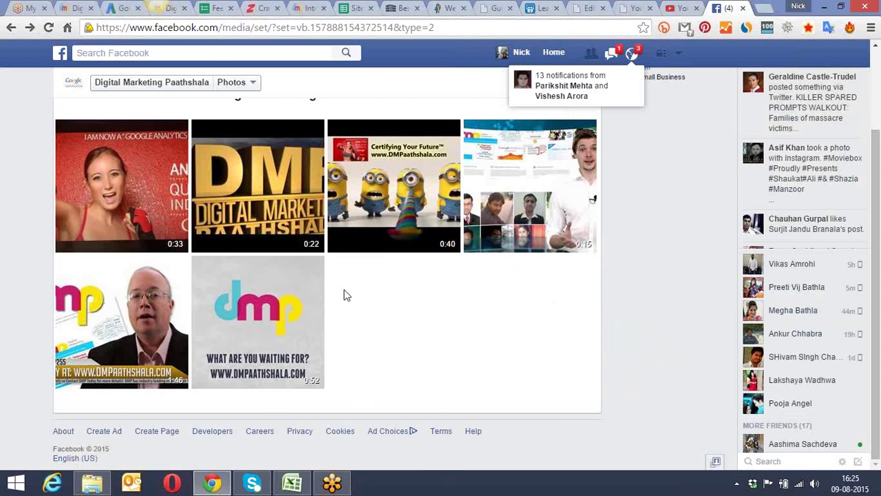
scroll(348, 303, up, 2)
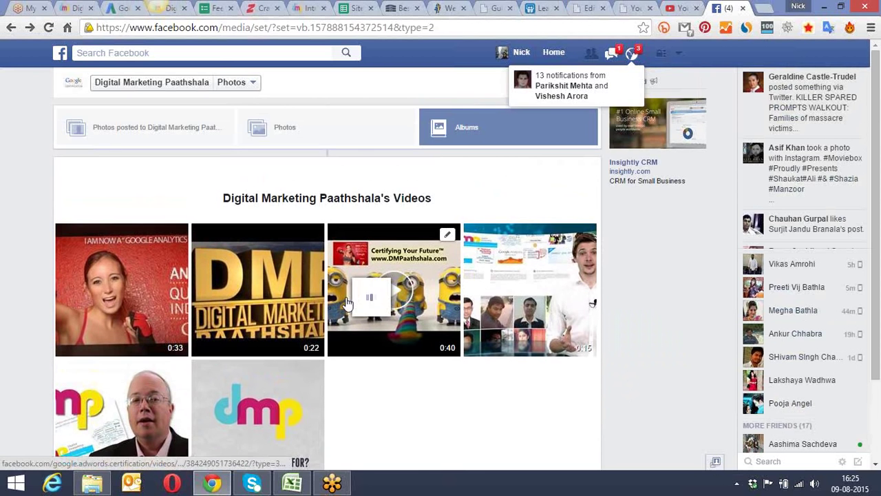
scroll(348, 303, down, 2)
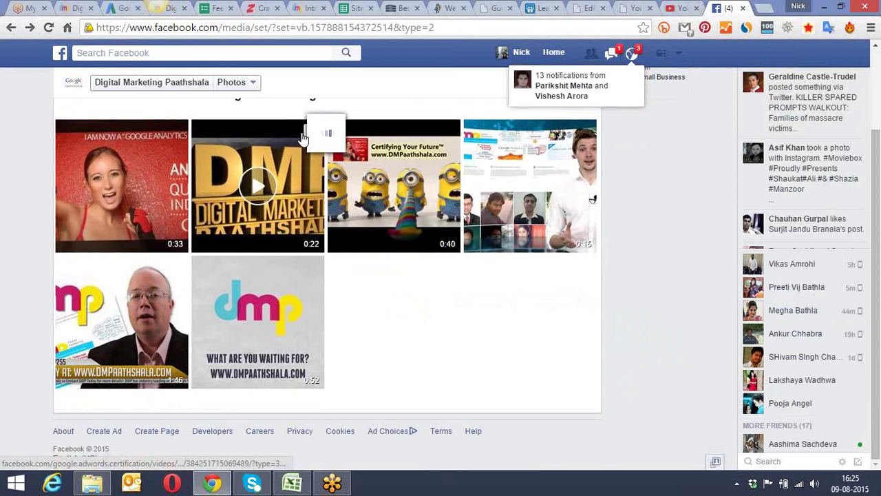
click(175, 271)
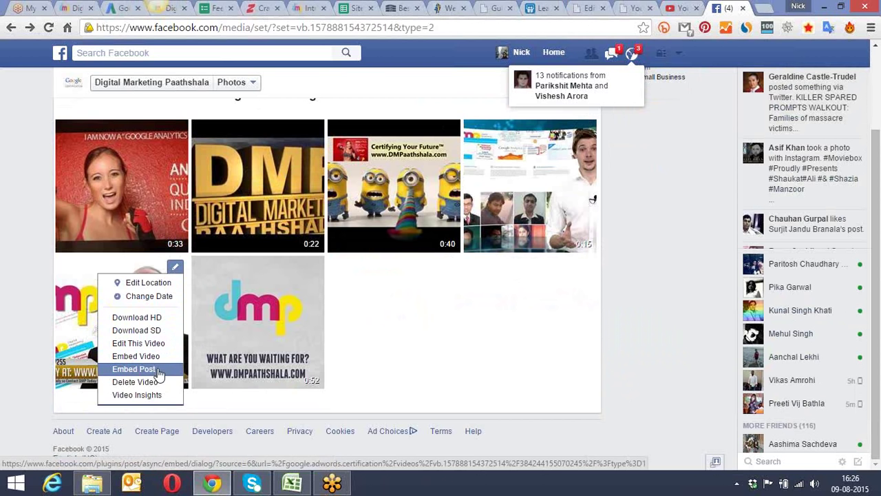
Step: Select all of the video post's Embed Post code and go back to the WordPress post editor
click(158, 370)
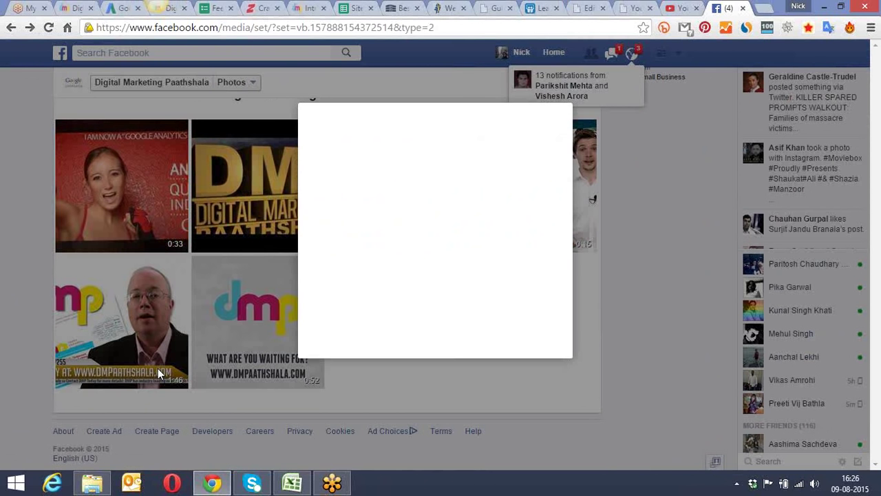
click(492, 109)
key(ctrl+a)
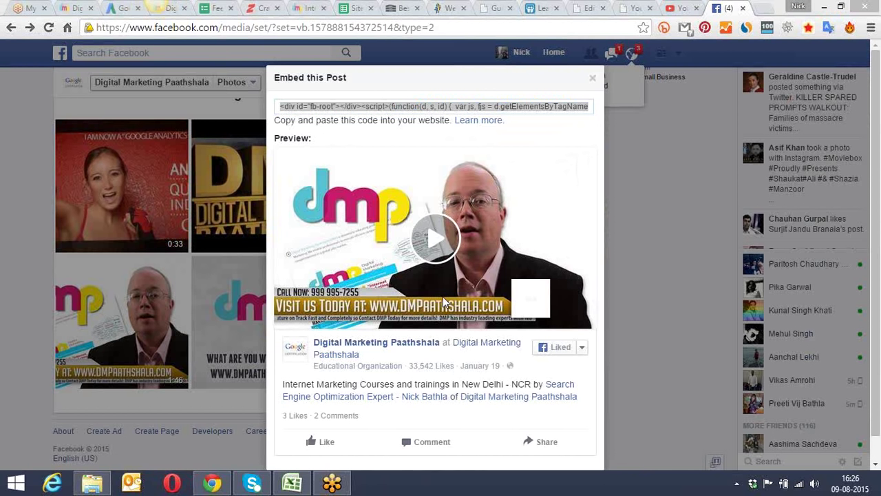
click(596, 7)
drag(877, 101, 879, 320)
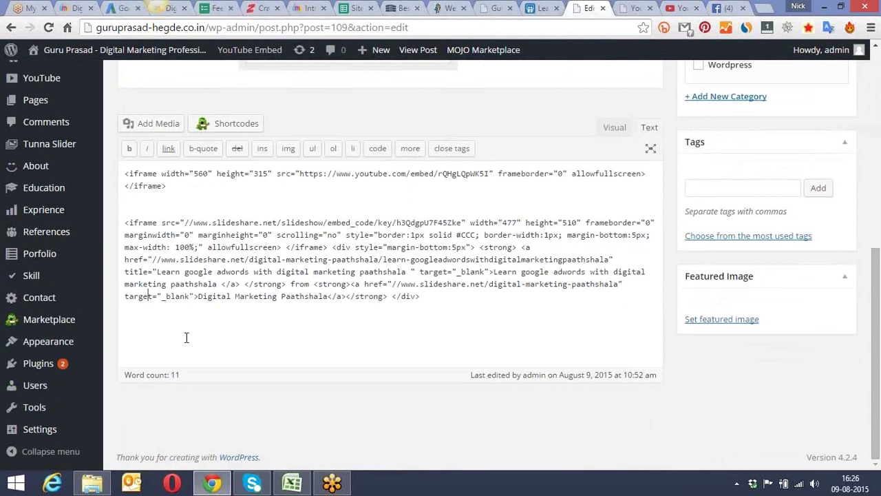
Step: Paste the Facebook embed code after the SlideShare embed, update the post, and reload its live page
click(432, 297)
key(ctrl+v)
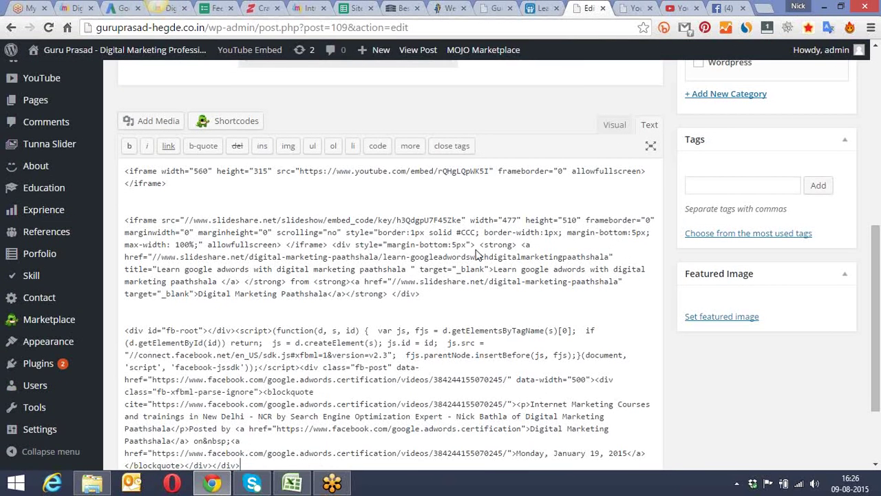
drag(875, 249, 874, 298)
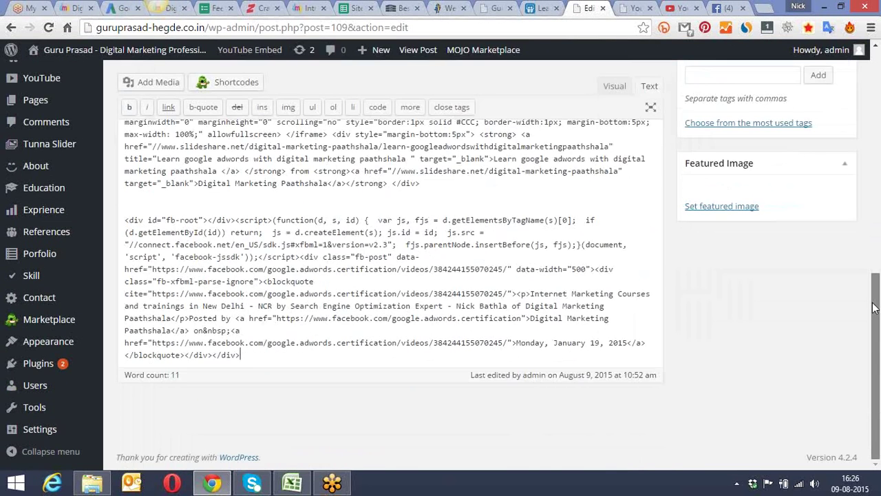
scroll(873, 308, up, 4)
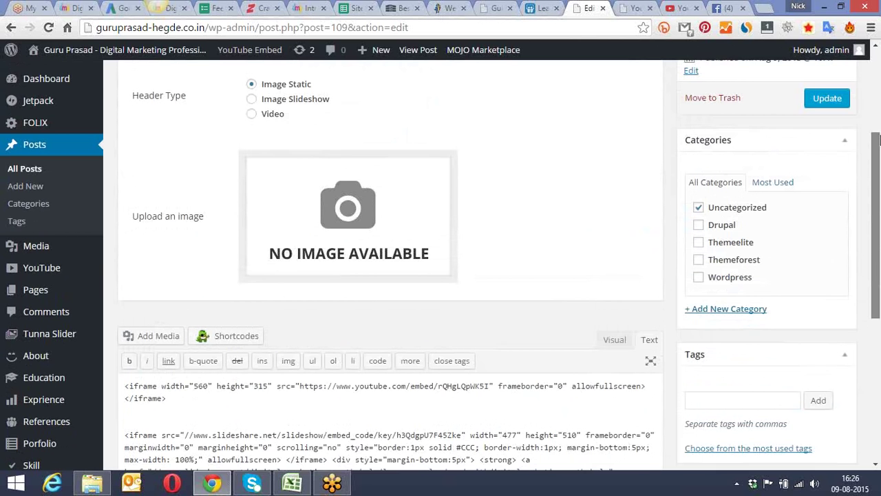
click(830, 105)
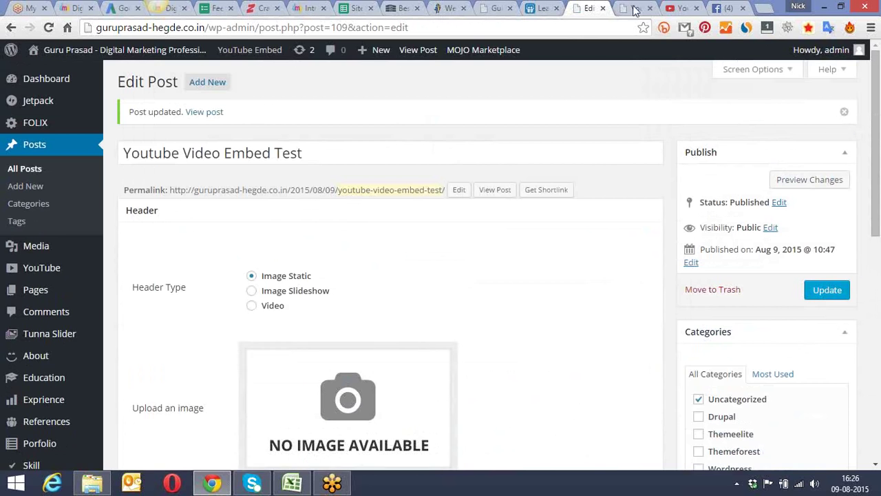
click(637, 8)
click(49, 27)
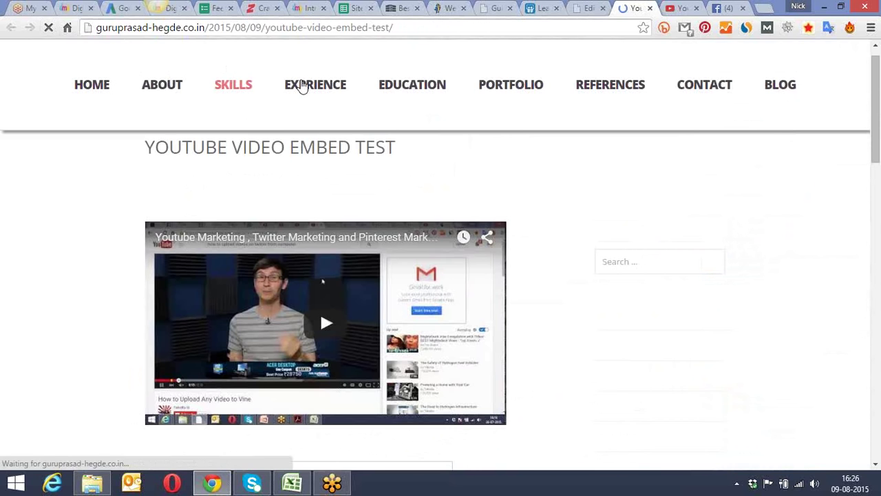
Step: Reload the live post to check the Facebook post under SlideShare, then return to the editor
drag(874, 81, 851, 236)
click(48, 27)
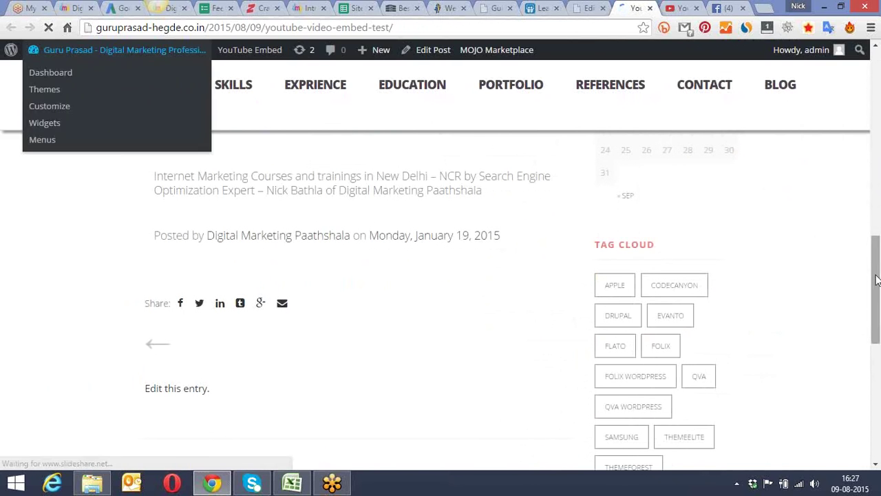
drag(876, 279, 878, 257)
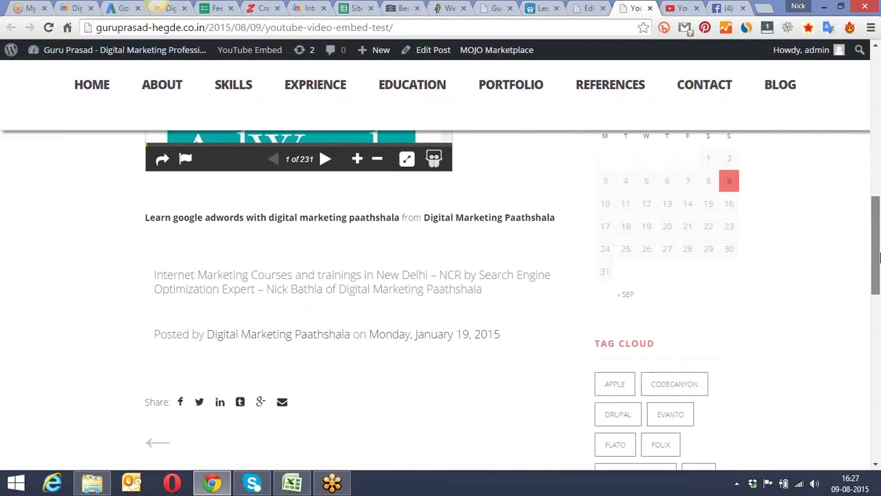
click(589, 7)
drag(876, 95, 877, 331)
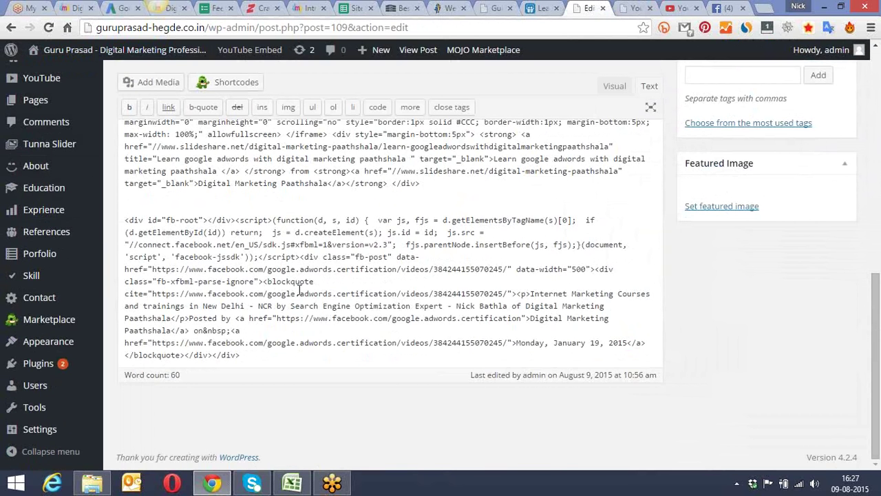
Step: Delete the Facebook embed code, add and remove a more tag, and update the post
drag(241, 355, 121, 218)
key(BackSpace)
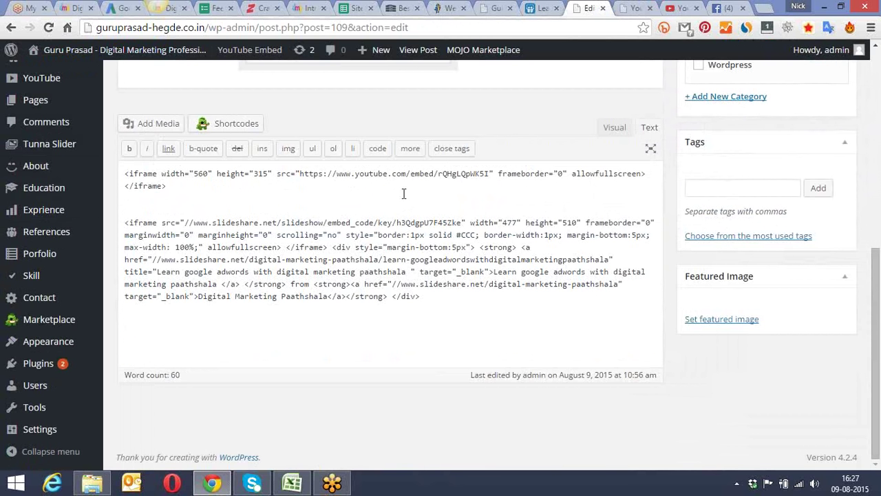
click(411, 152)
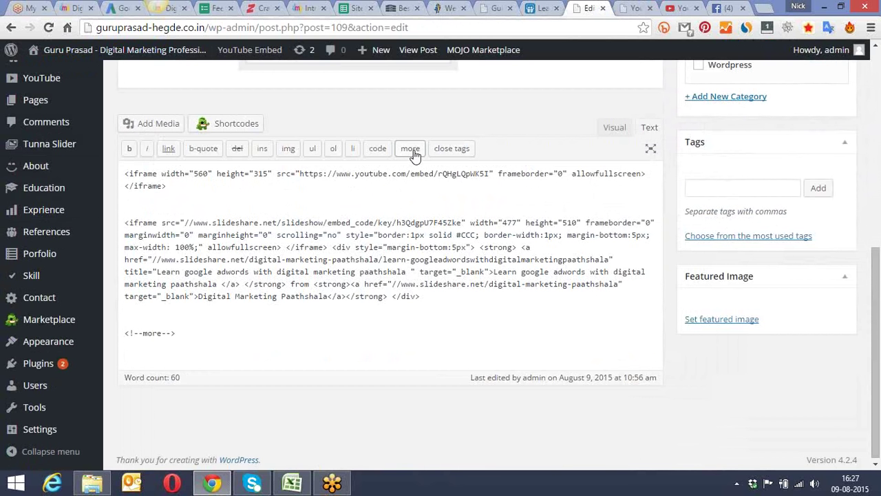
drag(197, 335, 114, 333)
key(BackSpace)
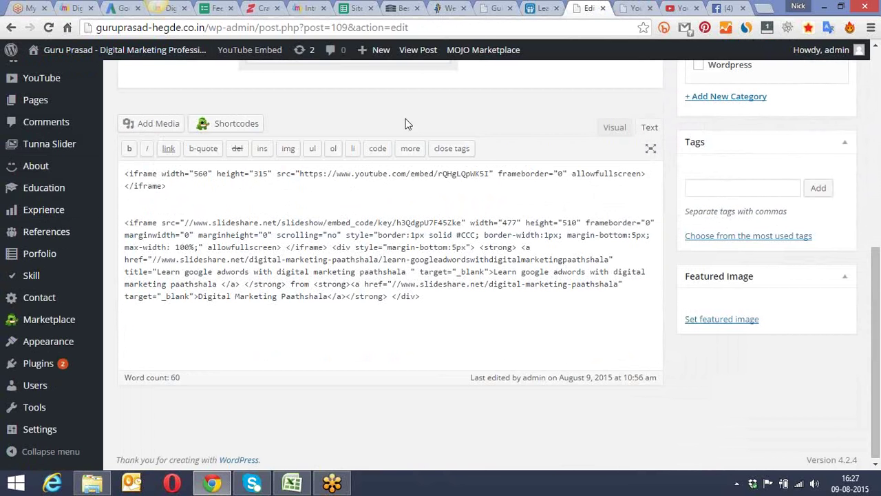
drag(877, 249, 877, 133)
click(819, 126)
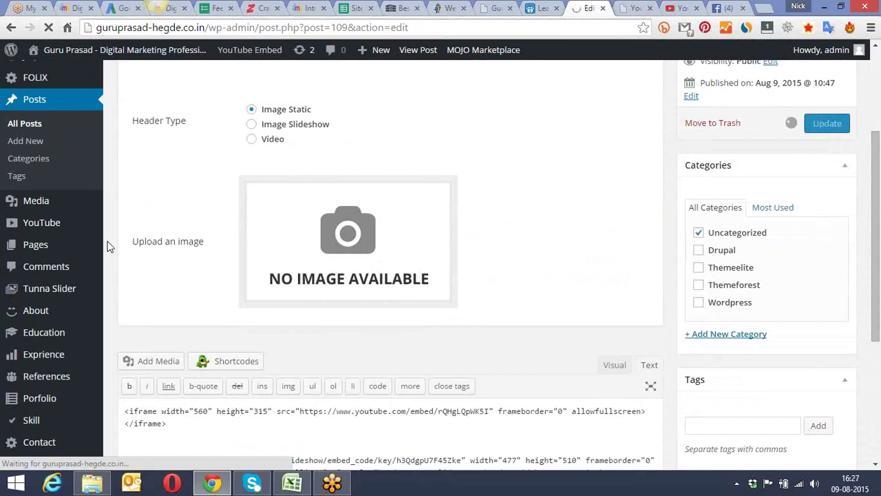
Step: Go to Plugins > Add New
mouse_move(87, 249)
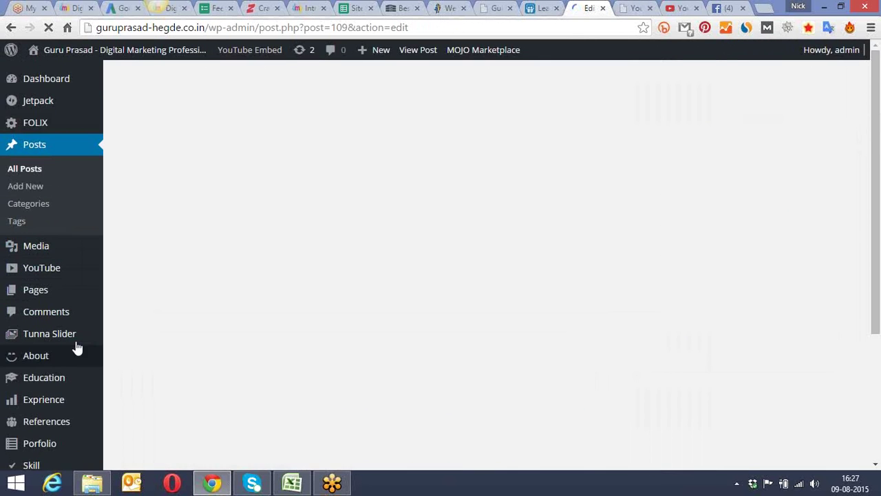
scroll(94, 329, down, 4)
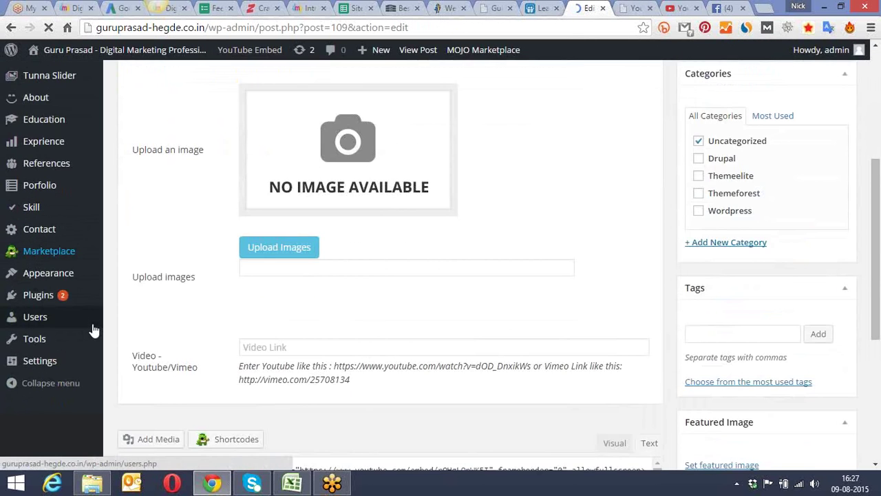
scroll(76, 330, down, 4)
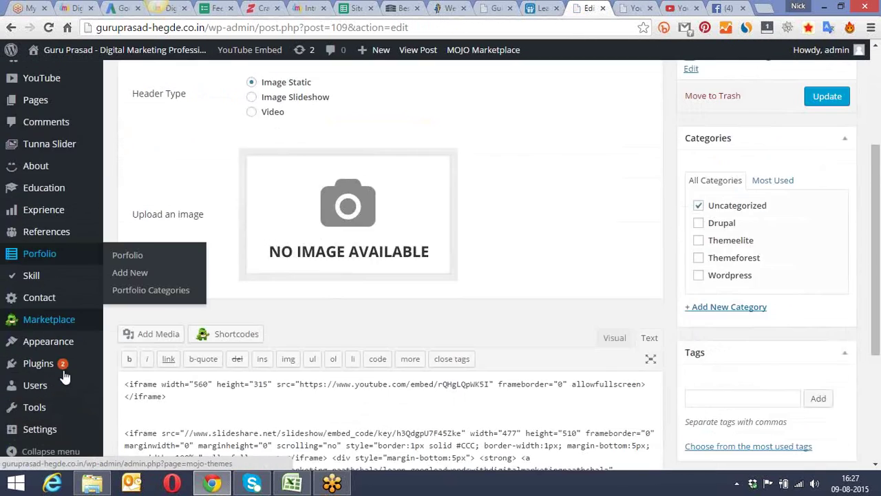
mouse_move(64, 375)
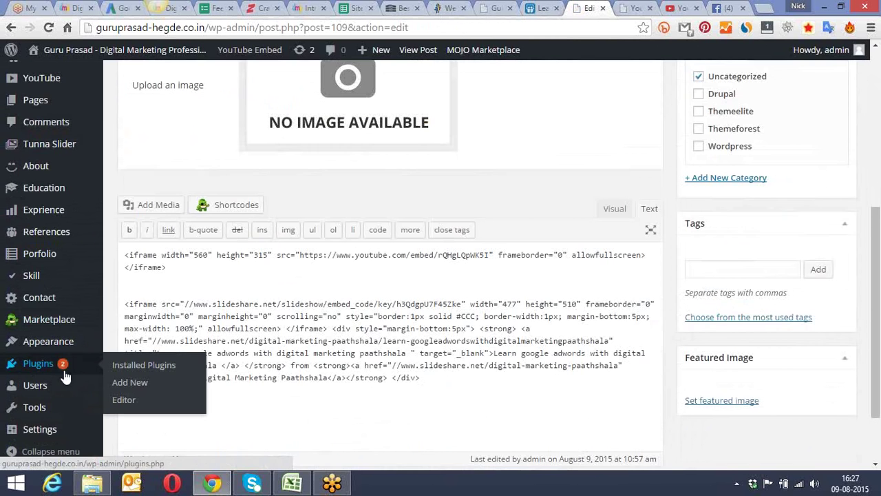
click(147, 383)
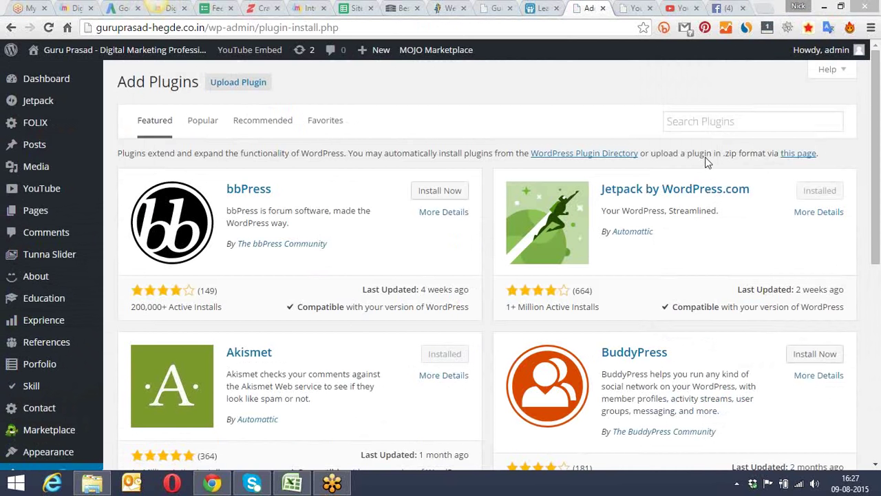
Step: Search plugins for 'facebook', then install and activate the Facebook Embed plugin
click(726, 123)
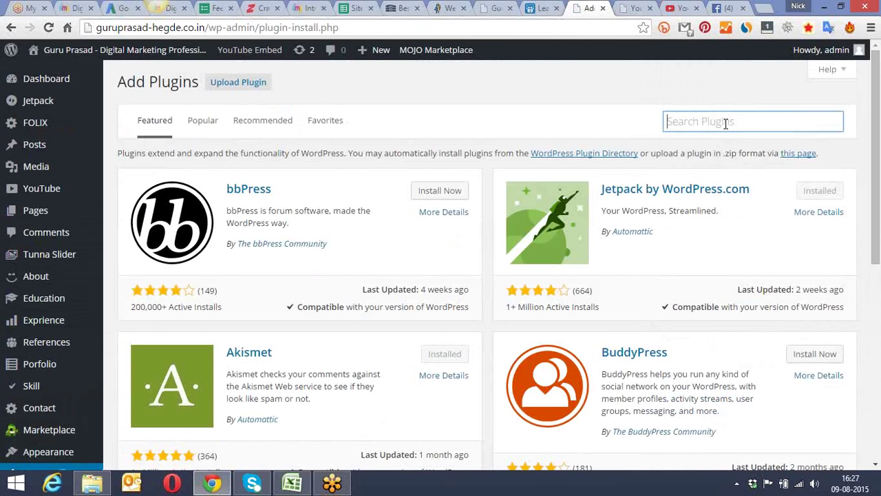
text(facebook embed)
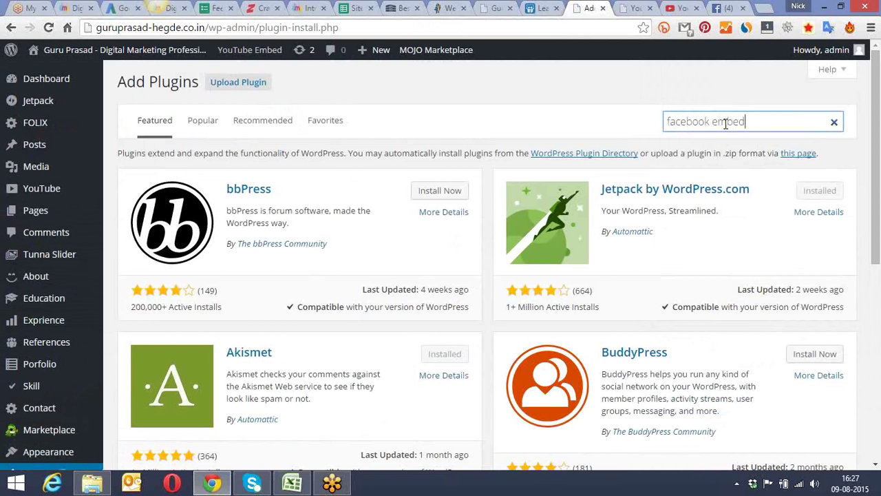
key(Return)
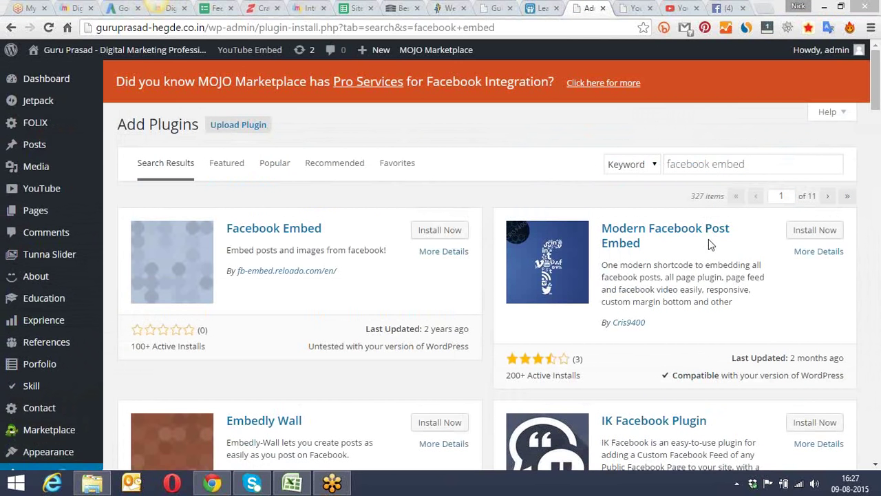
drag(877, 78, 878, 177)
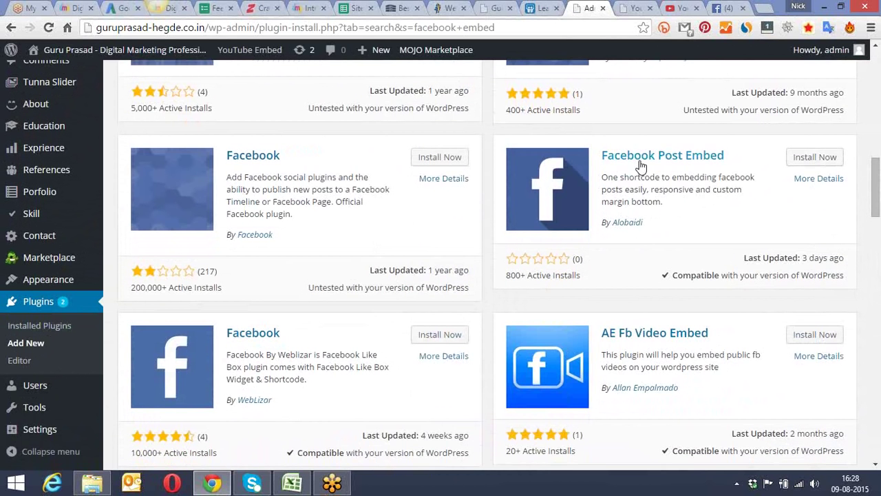
drag(877, 194, 873, 83)
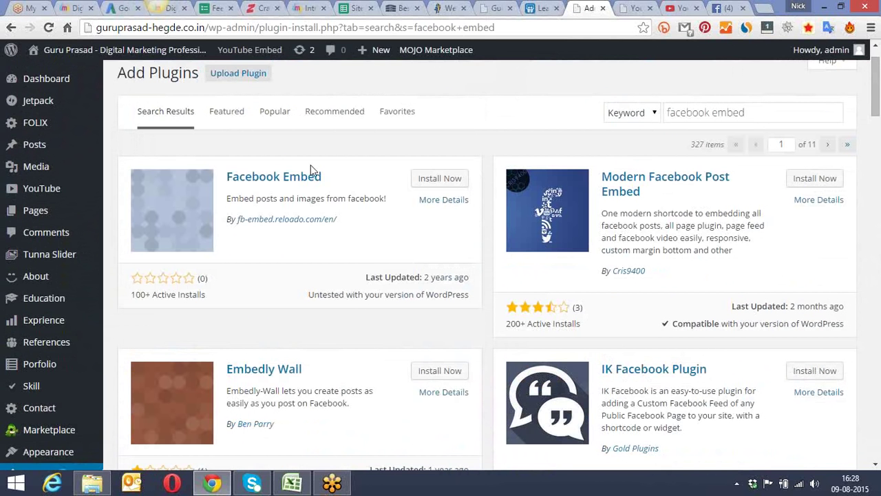
click(452, 180)
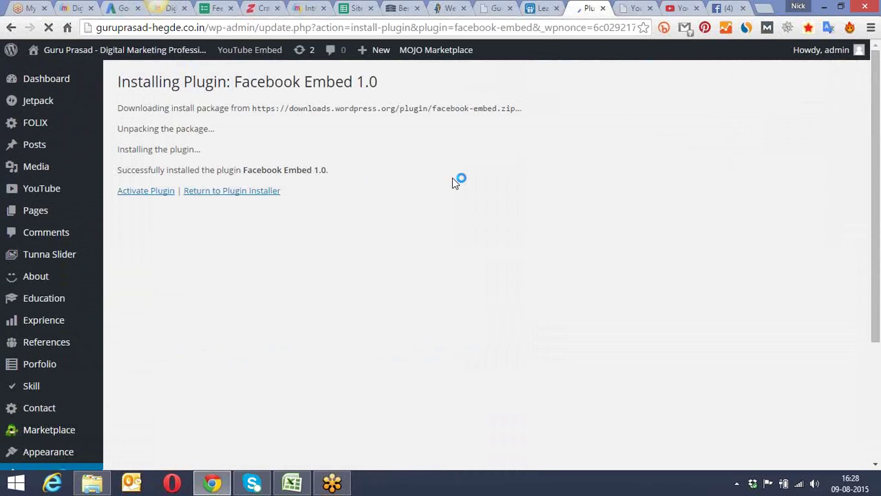
click(145, 191)
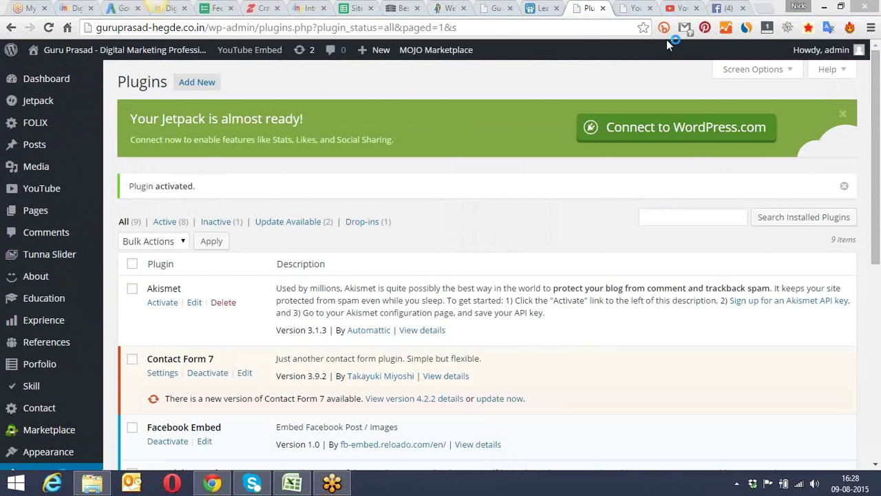
Step: Open the Youtube Video Embed Test post from All Posts for editing
mouse_move(38, 147)
click(154, 145)
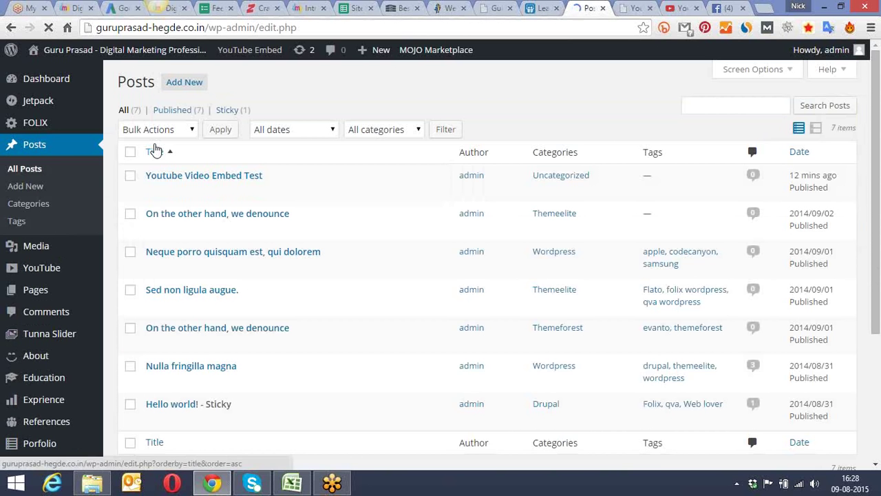
click(152, 191)
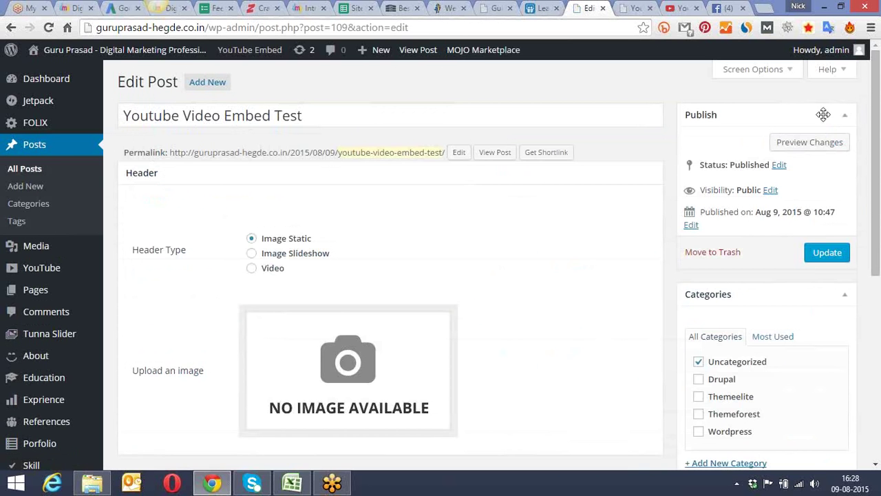
drag(877, 90, 869, 274)
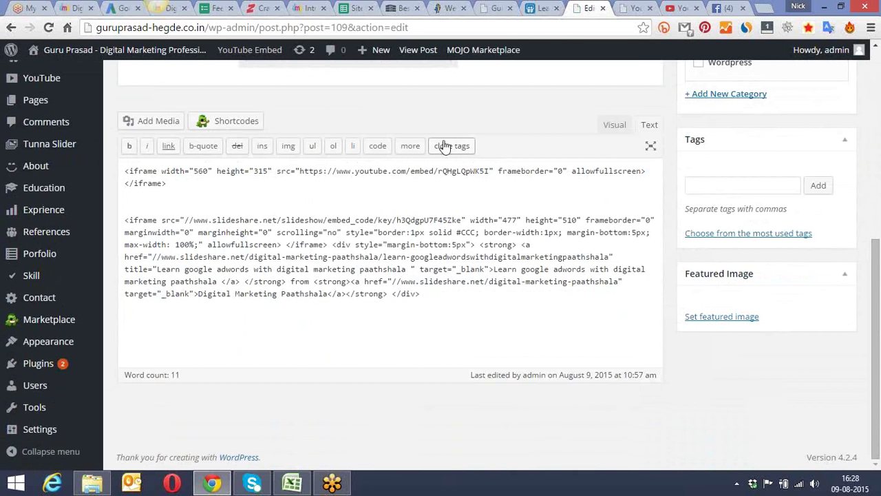
Step: Switch the editor to Visual mode and show the second toolbar row
click(613, 125)
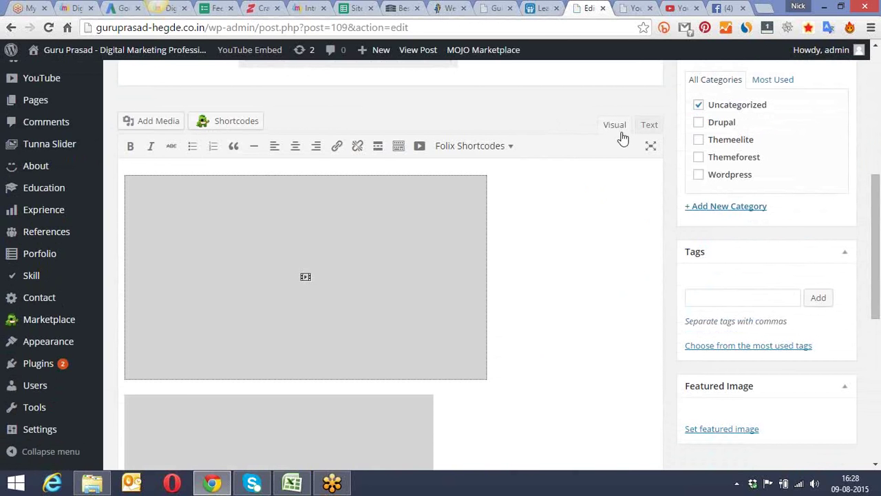
drag(872, 192, 878, 334)
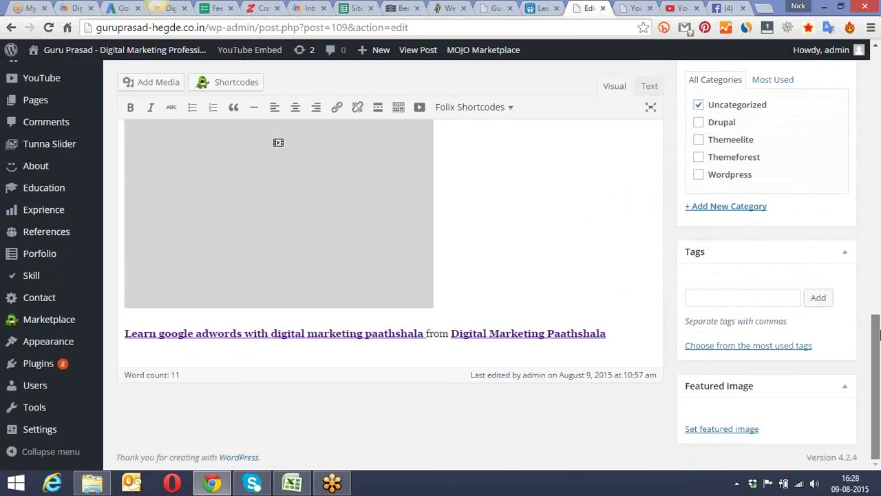
click(398, 108)
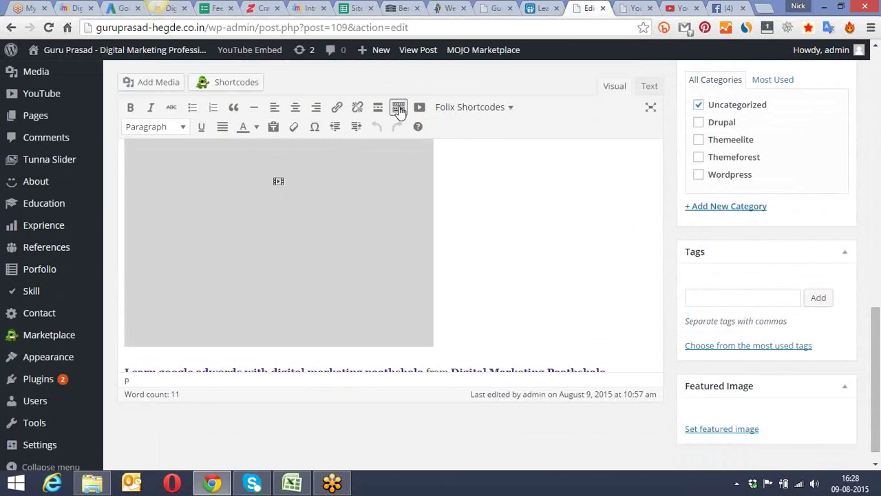
scroll(484, 244, down, 1)
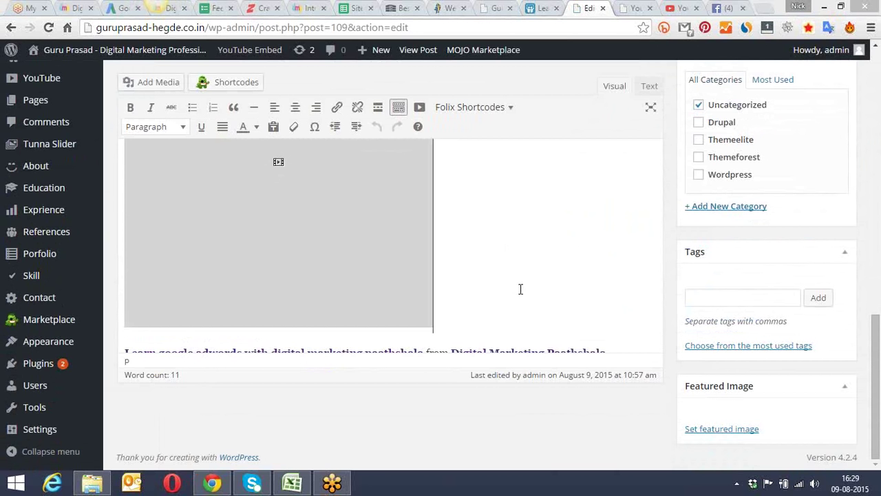
Step: Start a new empty paragraph below the Digital Marketing Paathshala link
click(501, 242)
key(End)
click(491, 247)
click(482, 351)
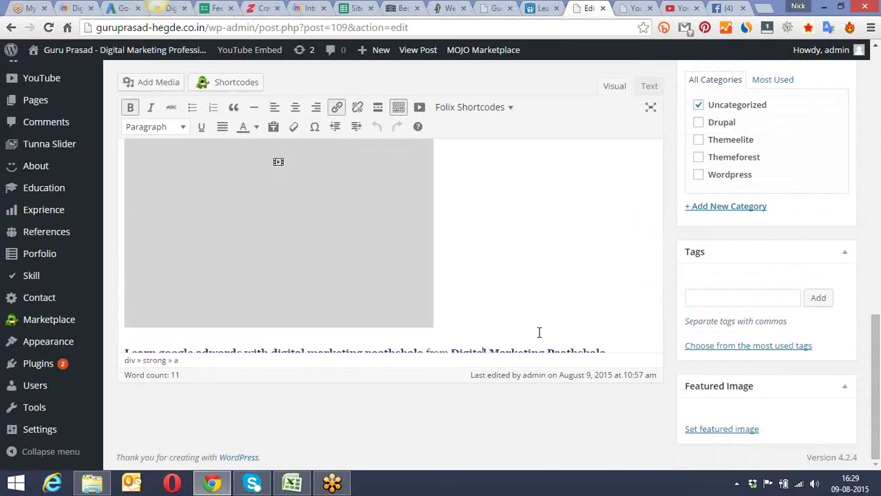
key(Return)
key(Return)
key(Return)
key(Return)
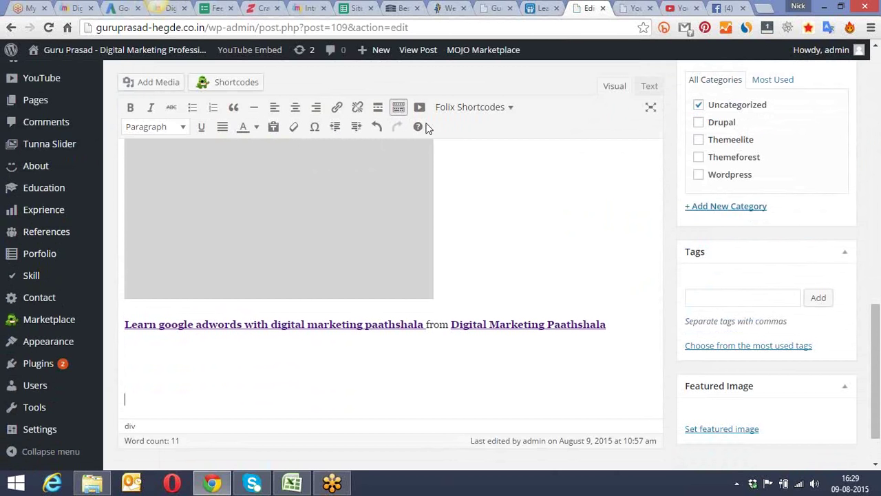
Step: Browse the theme shortcodes list and insert a YouTube video embed
click(507, 109)
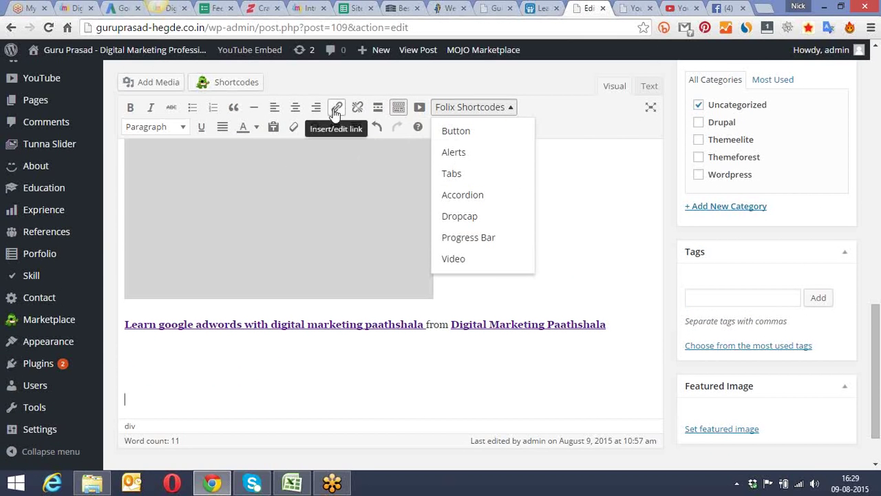
click(586, 192)
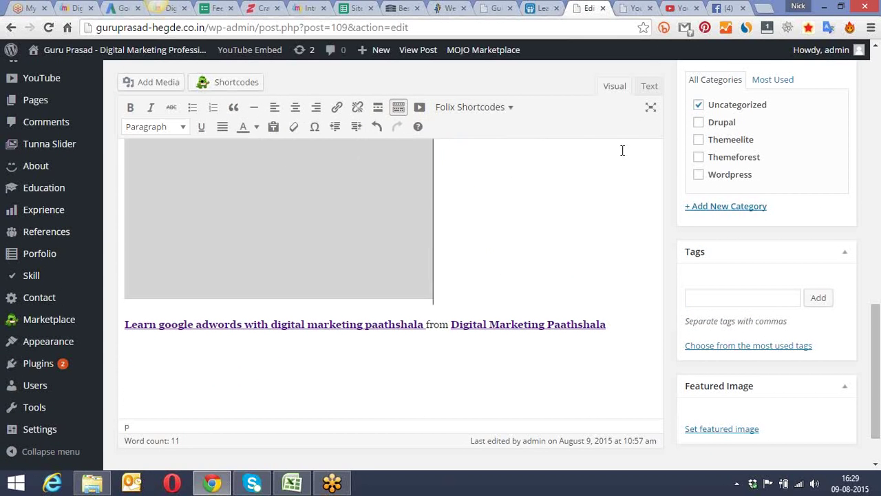
click(459, 109)
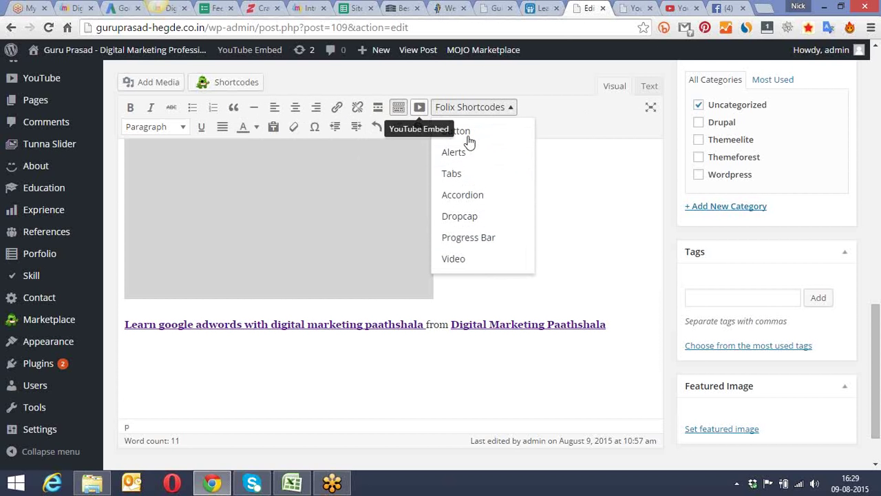
click(573, 200)
click(420, 108)
scroll(651, 194, up, 3)
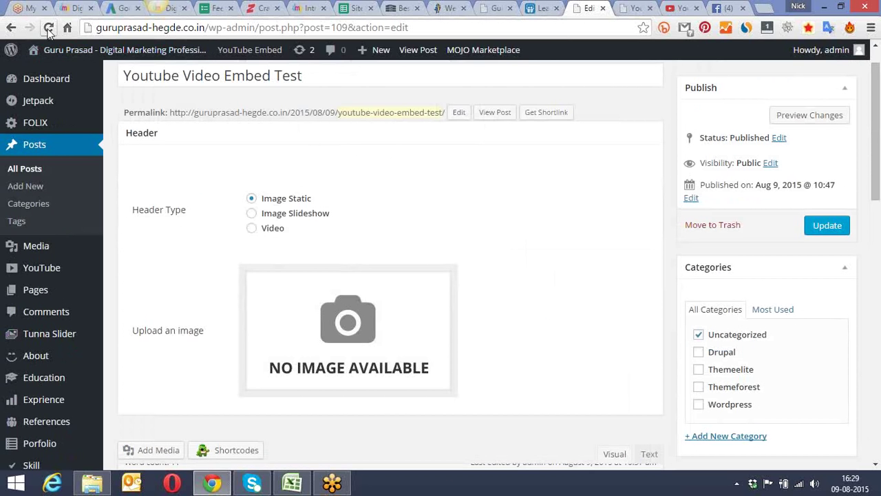
Step: Reload the edit page, discarding unsaved edits, and put the caret back in the link line
click(48, 27)
click(432, 140)
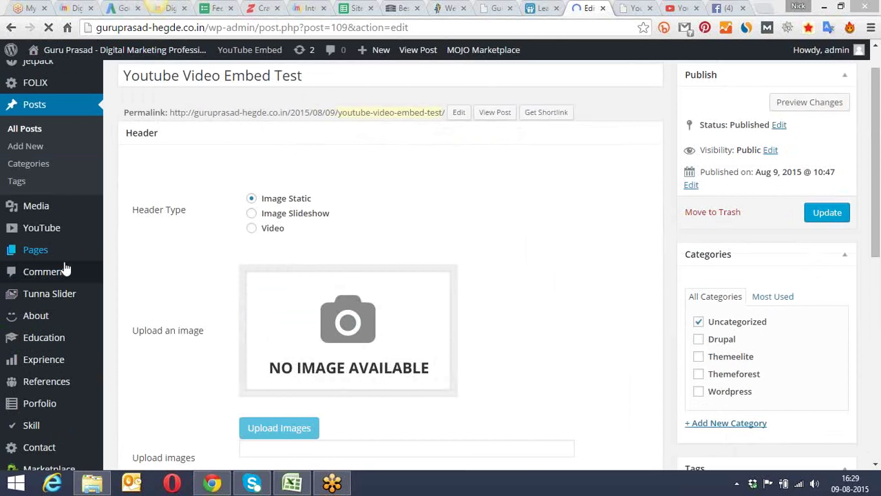
mouse_move(69, 342)
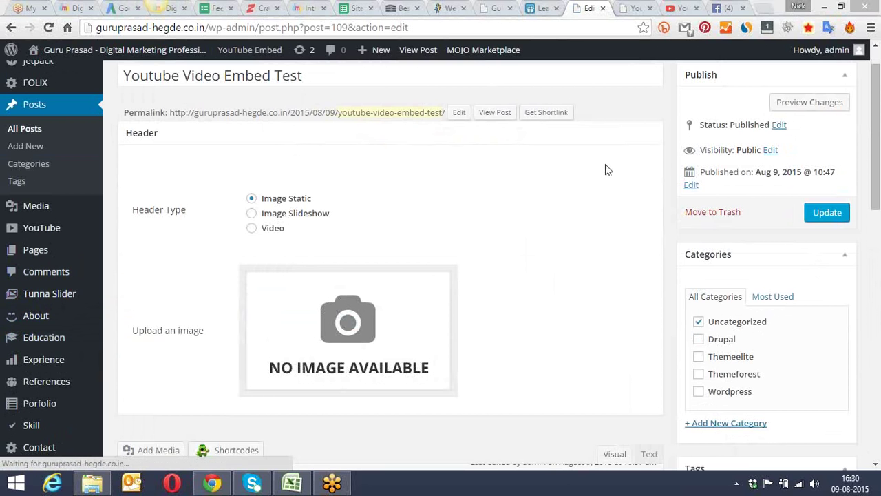
drag(874, 125, 877, 414)
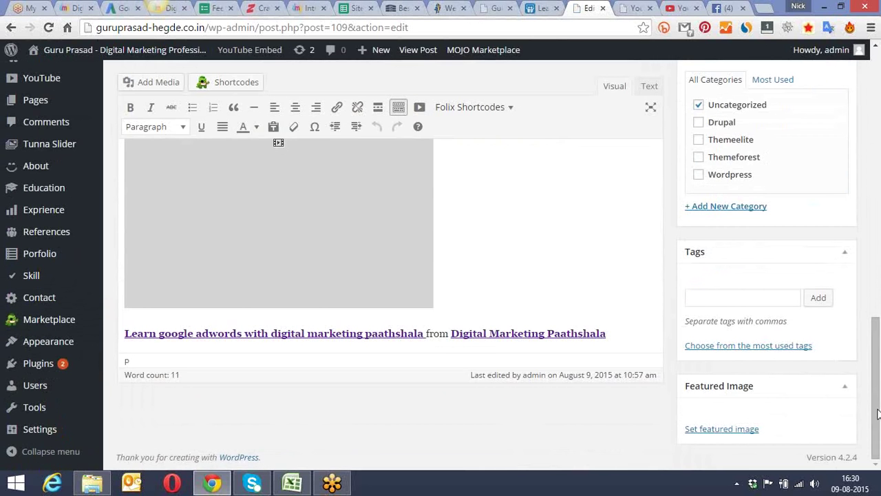
click(471, 304)
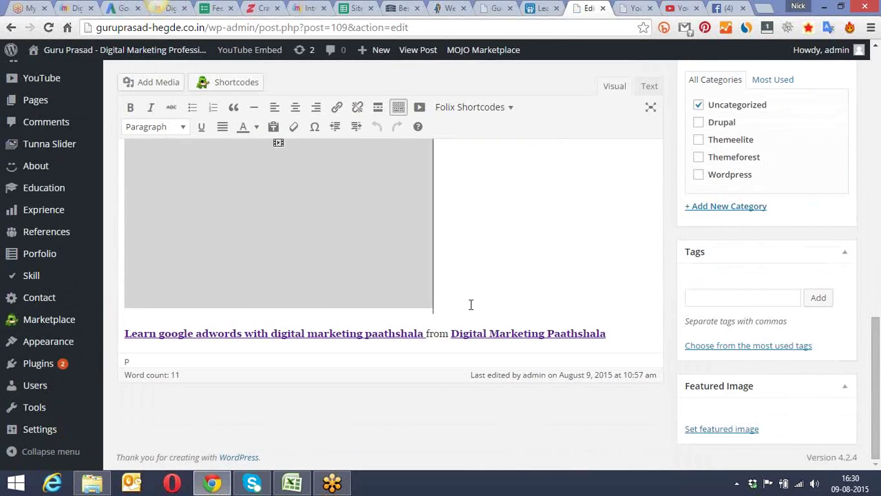
click(432, 156)
key(Left)
key(Left)
key(Left)
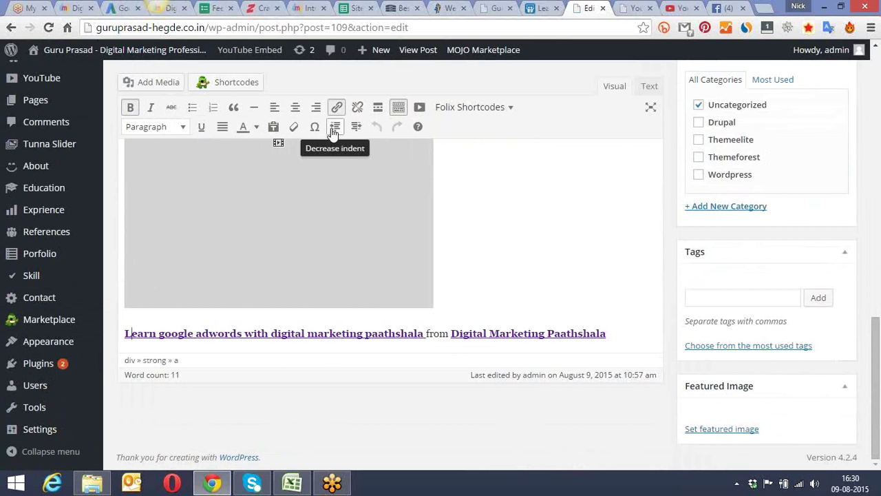
Step: Open the theme shortcodes list and switch to distraction-free writing with Alt+Shift+W
click(493, 109)
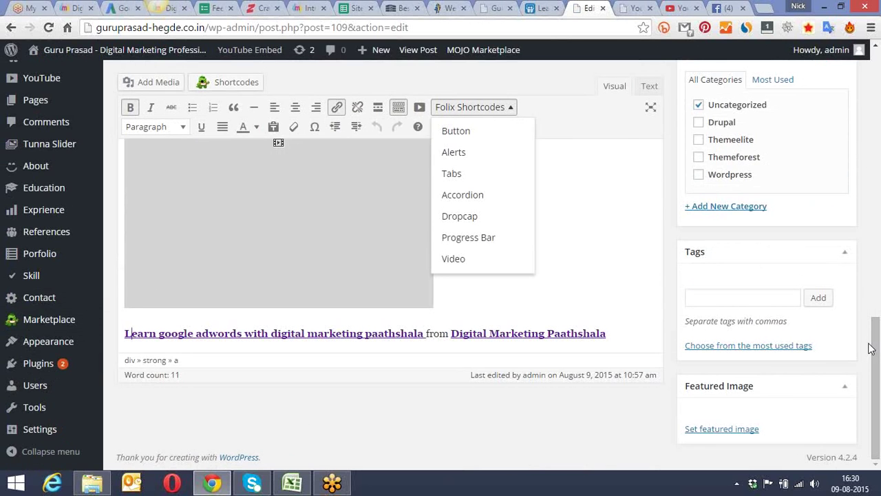
drag(872, 349, 869, 204)
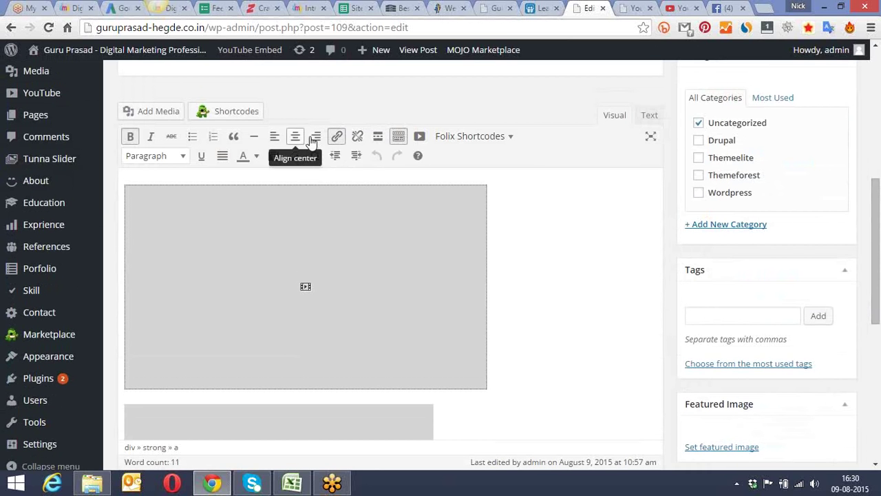
key(alt+shift+w)
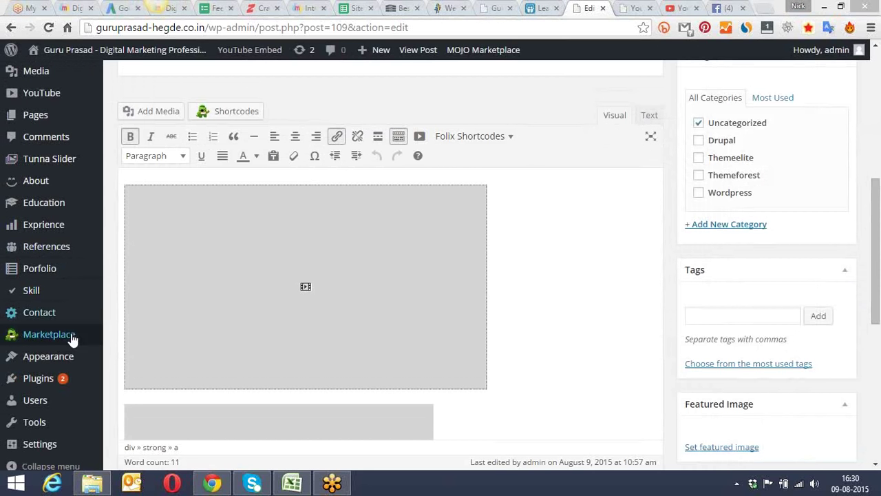
mouse_move(61, 384)
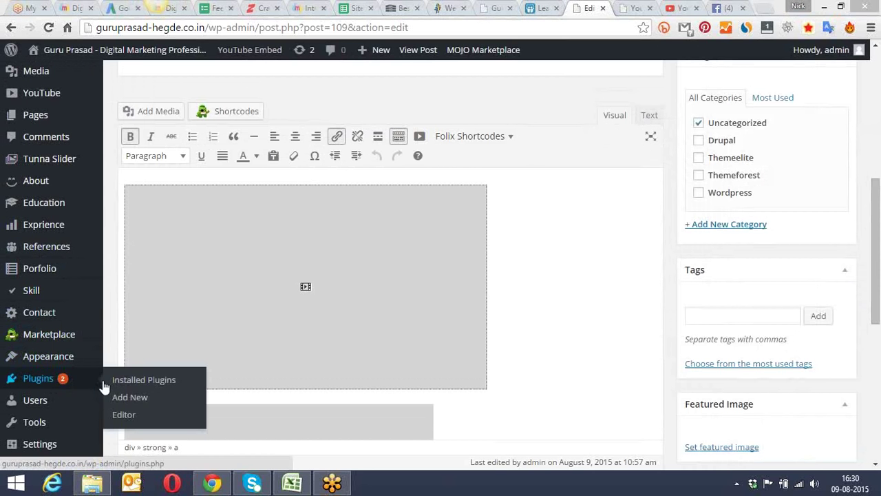
Step: Search plugins for 'google remarketing', then install and activate Google AdWords Remarketing
click(131, 397)
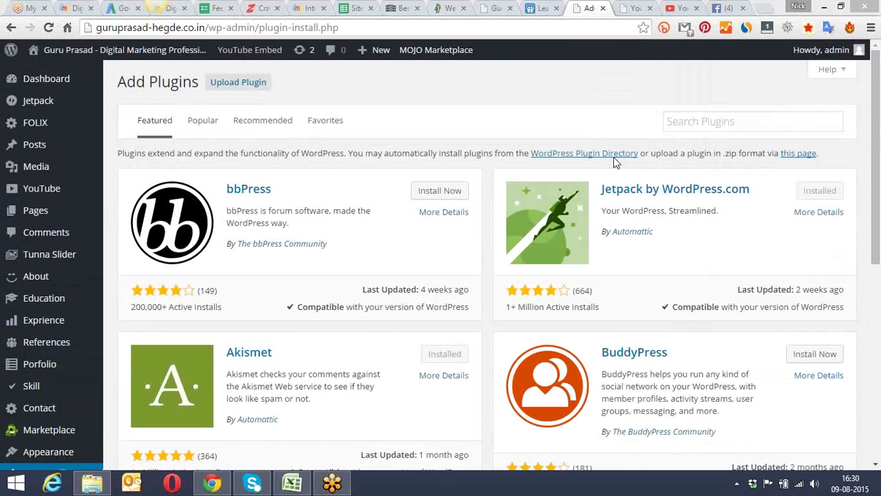
click(692, 120)
text(google remark)
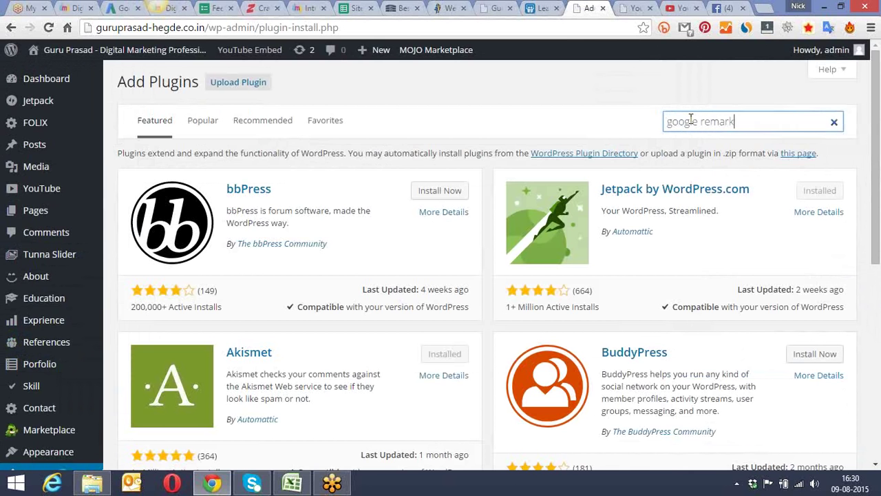
text(eting)
key(Return)
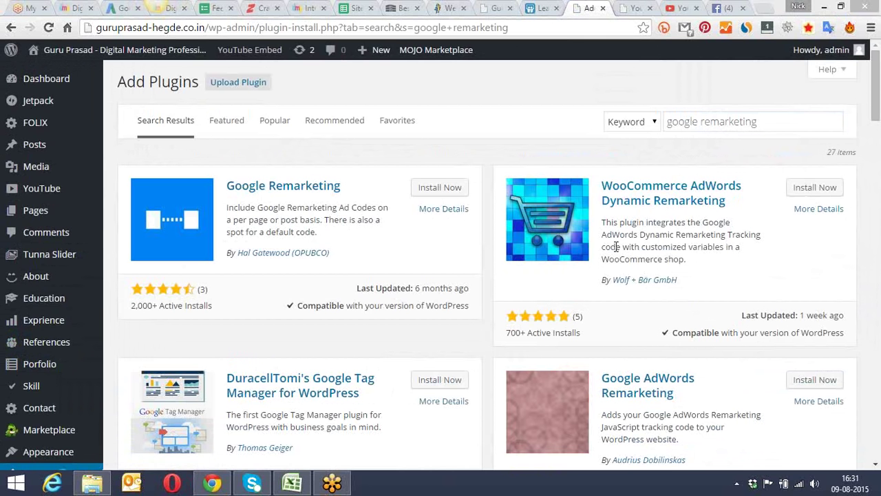
scroll(878, 160, down, 3)
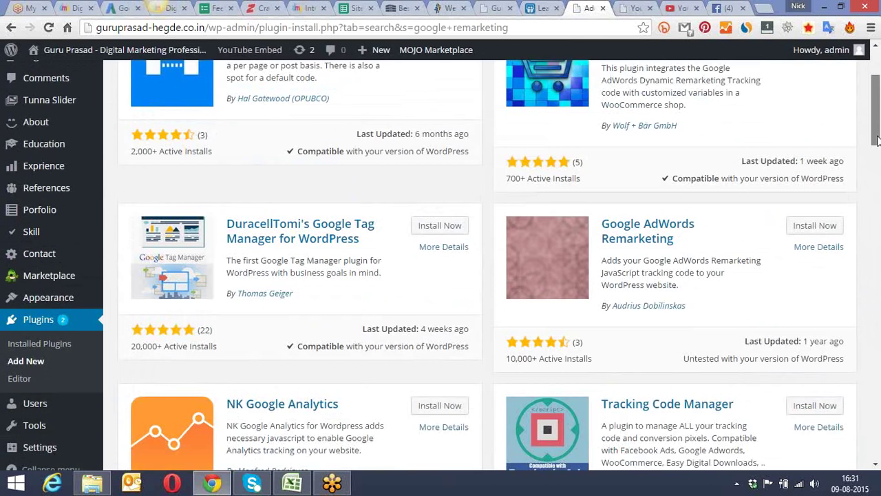
drag(878, 145, 878, 161)
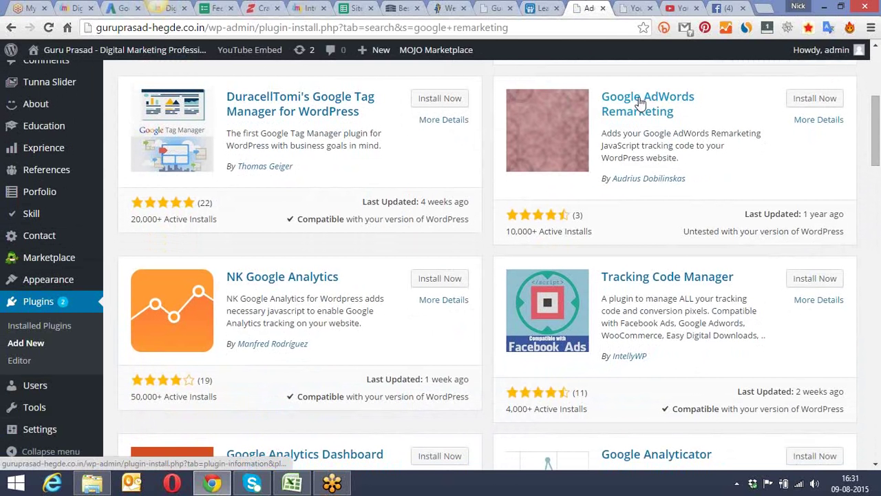
click(808, 98)
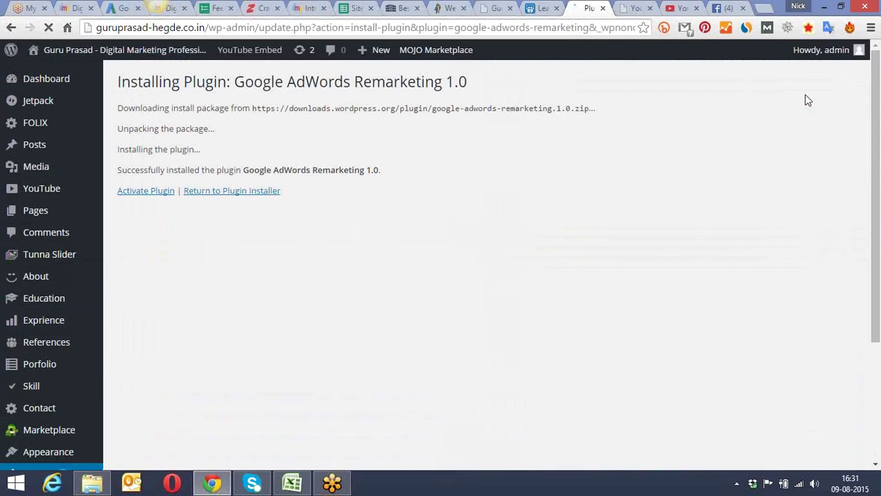
click(160, 193)
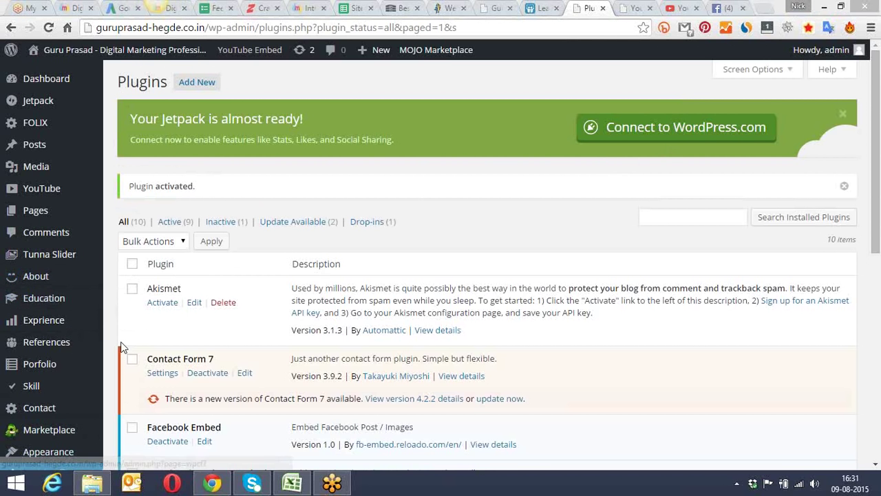
Step: Open the Google AdWords Remarketing page under Settings
scroll(117, 344, down, 4)
scroll(117, 344, down, 1)
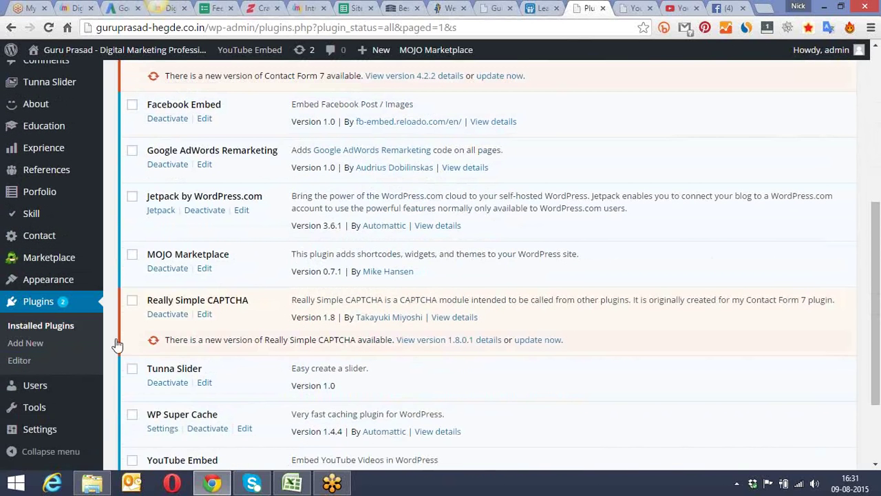
mouse_move(50, 431)
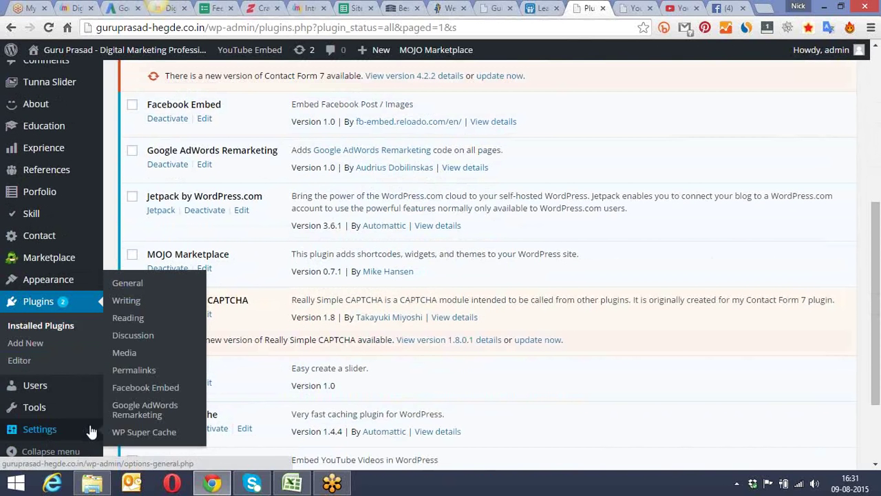
click(149, 410)
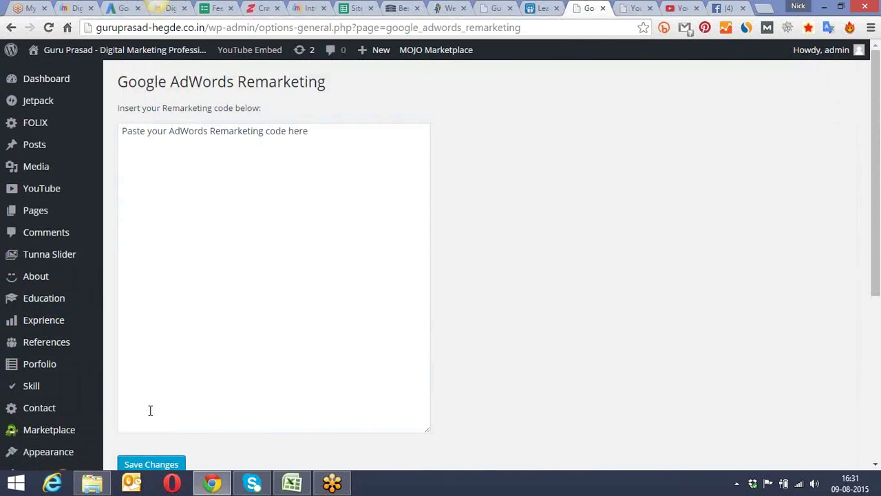
Step: Select and delete the placeholder line in the remarketing code box
click(300, 131)
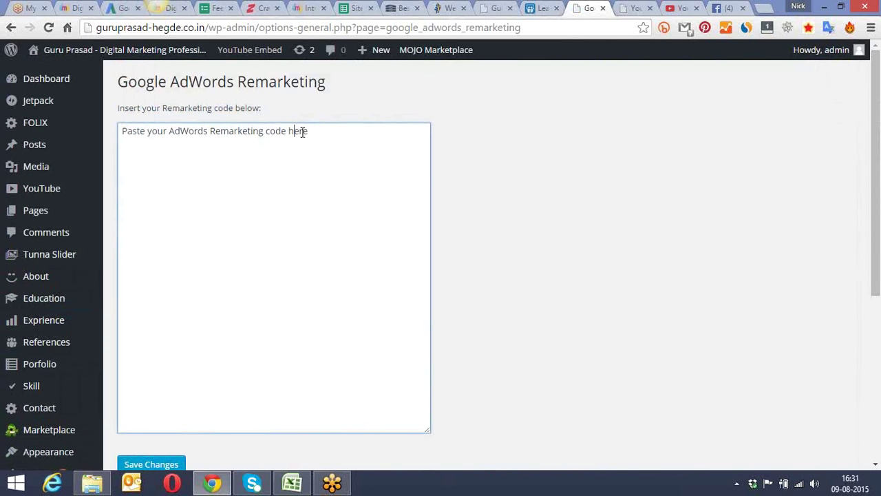
drag(324, 131, 121, 140)
key(BackSpace)
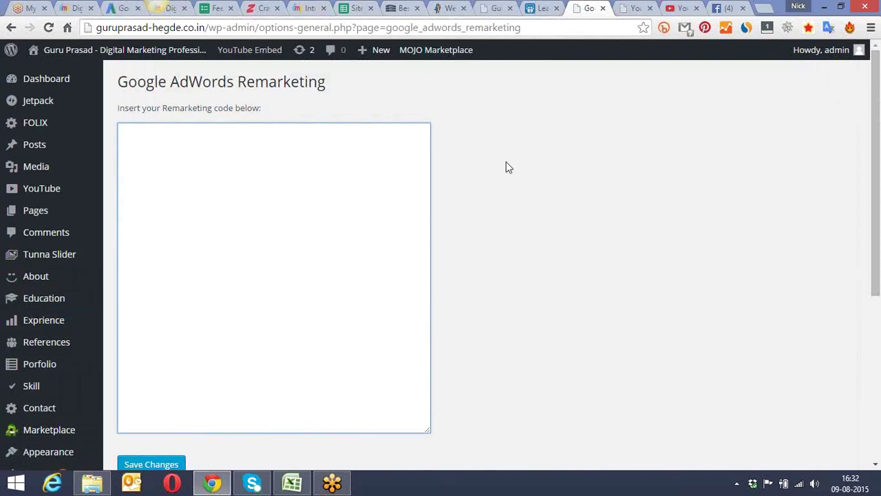
click(471, 257)
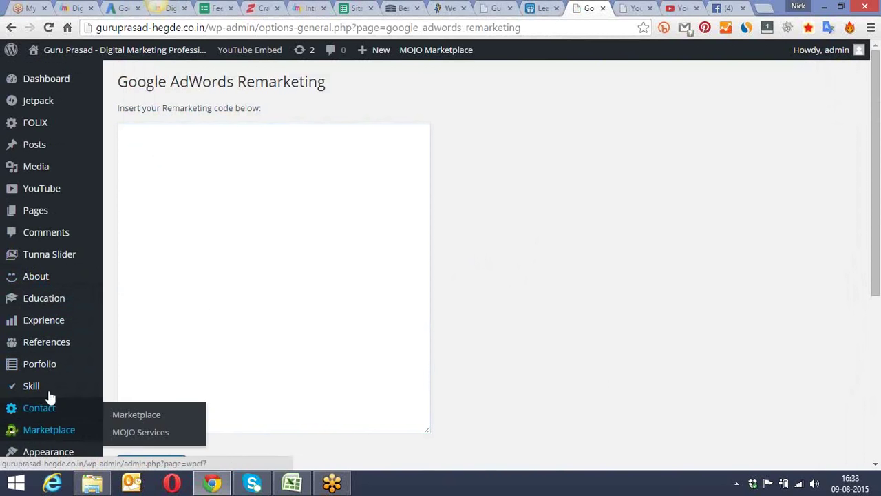
click(341, 163)
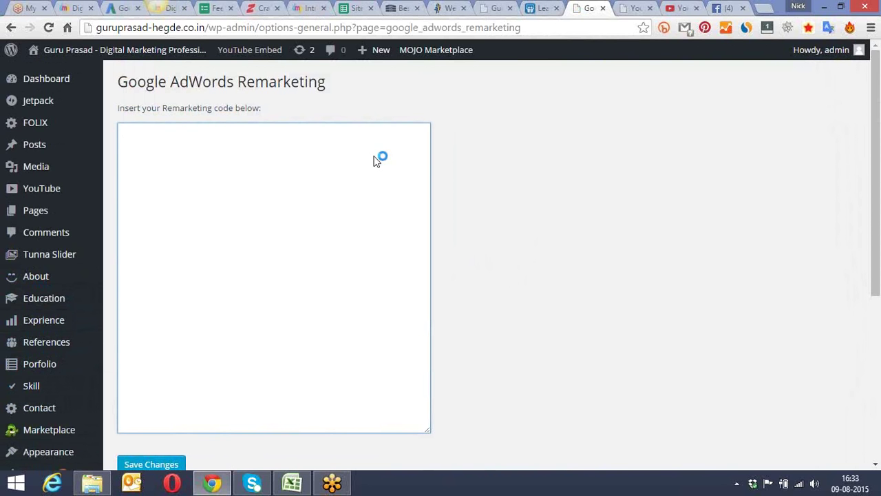
click(631, 8)
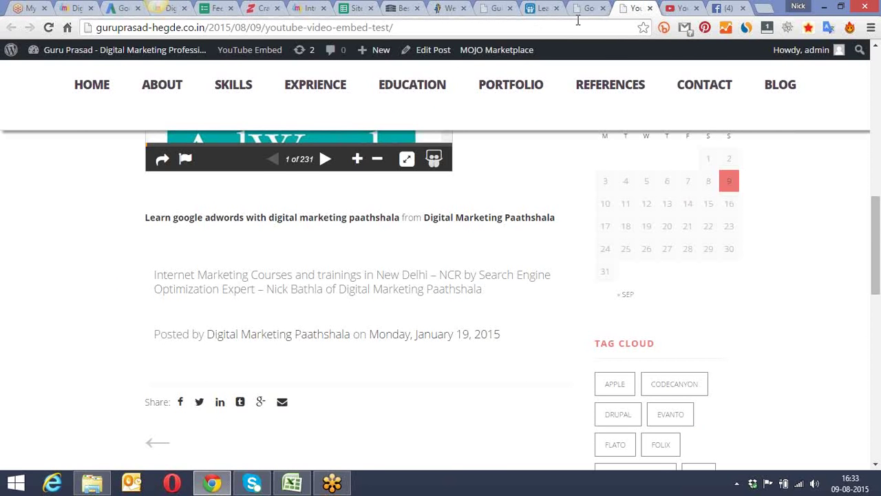
click(673, 6)
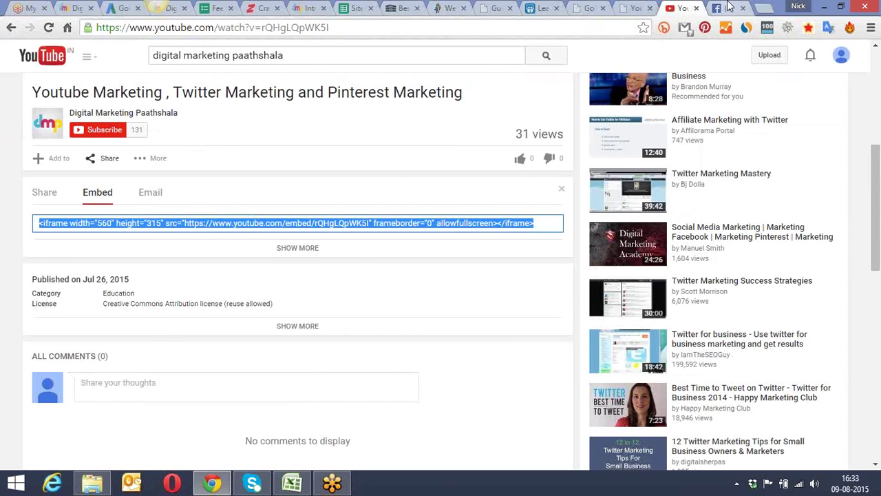
click(728, 7)
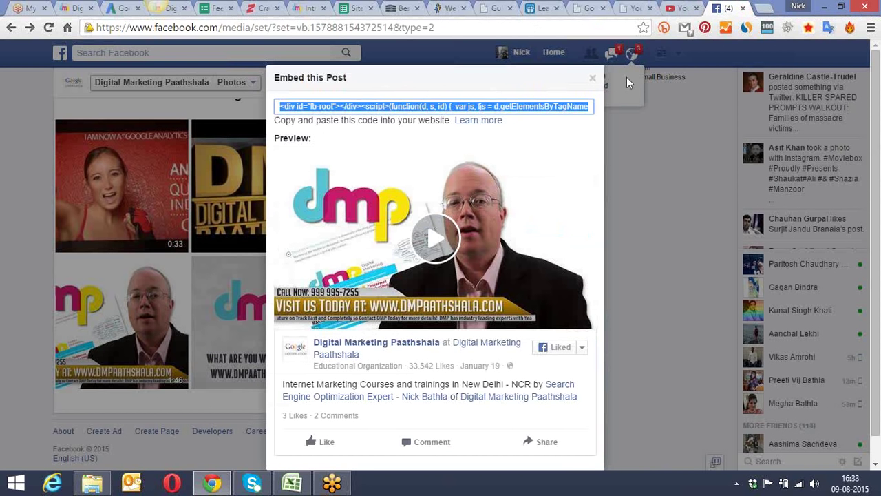
click(523, 108)
key(ctrl+a)
click(591, 7)
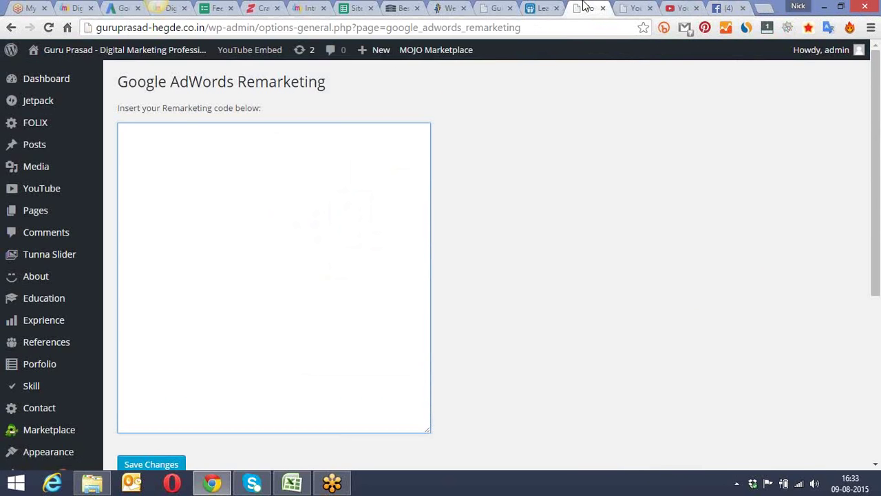
scroll(65, 379, down, 4)
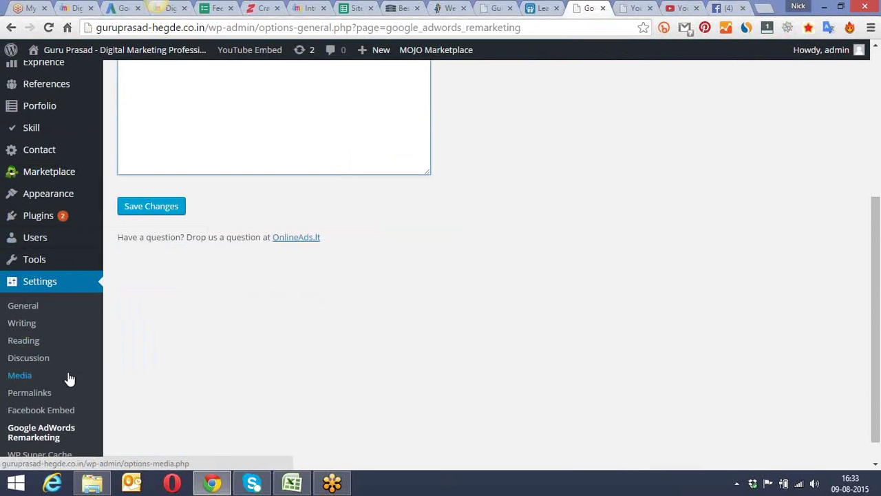
Step: Copy the [fb-e url="URL"] shortcode from the Facebook Embed information page
click(61, 410)
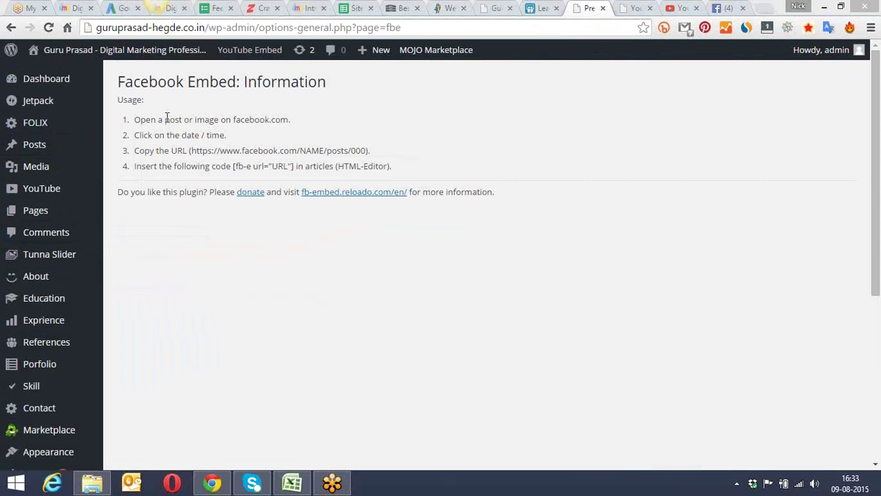
drag(184, 120, 289, 120)
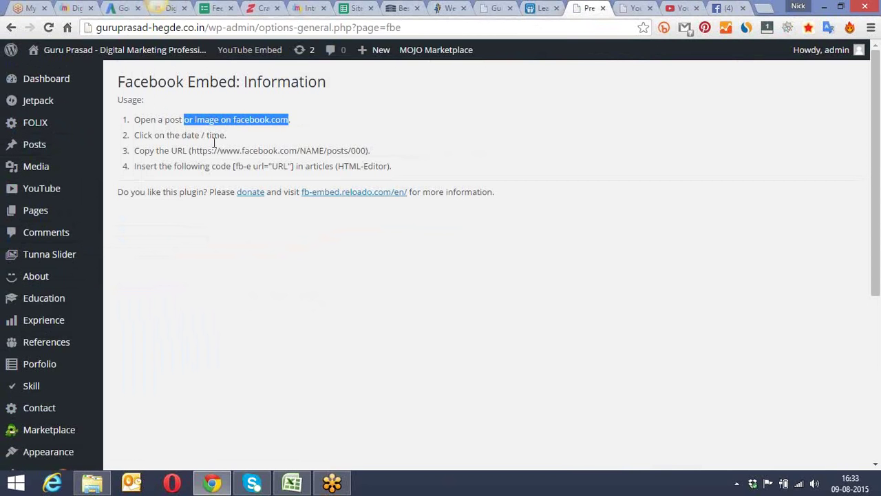
drag(230, 135, 335, 150)
drag(157, 166, 297, 166)
click(255, 168)
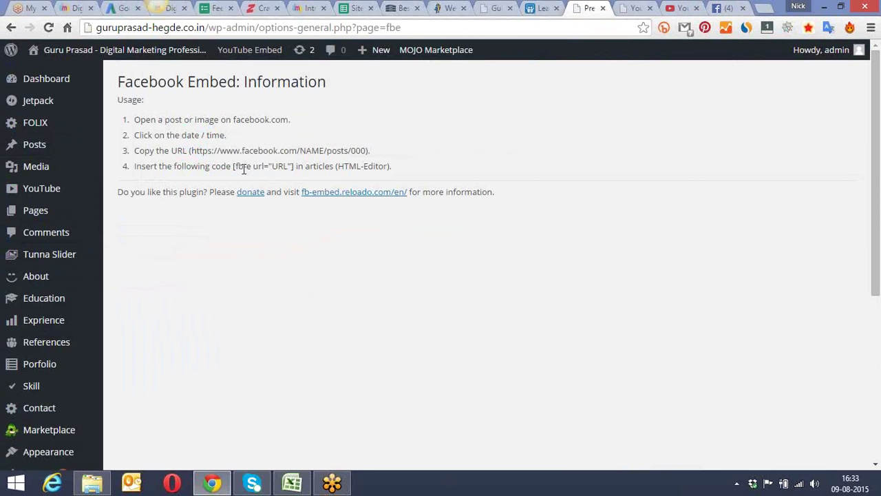
drag(237, 168, 295, 166)
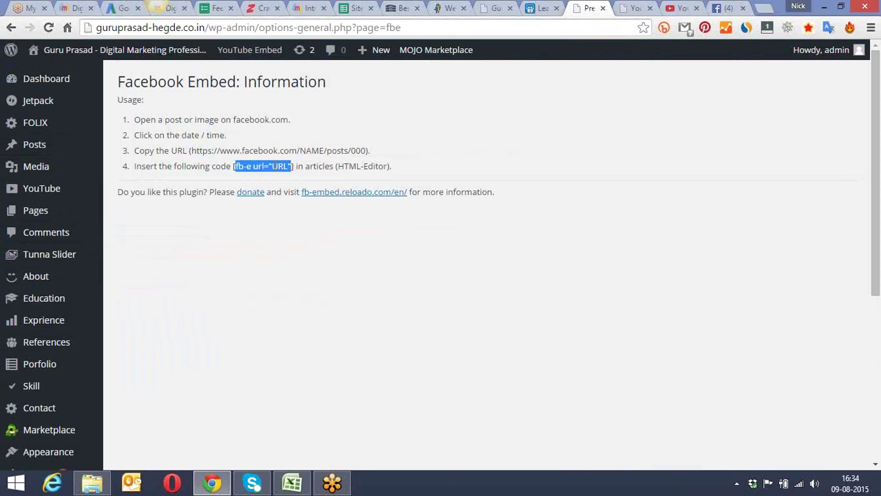
right_click(272, 167)
click(328, 175)
Step: Open the published embed test post for editing, then return to the instructions
click(641, 5)
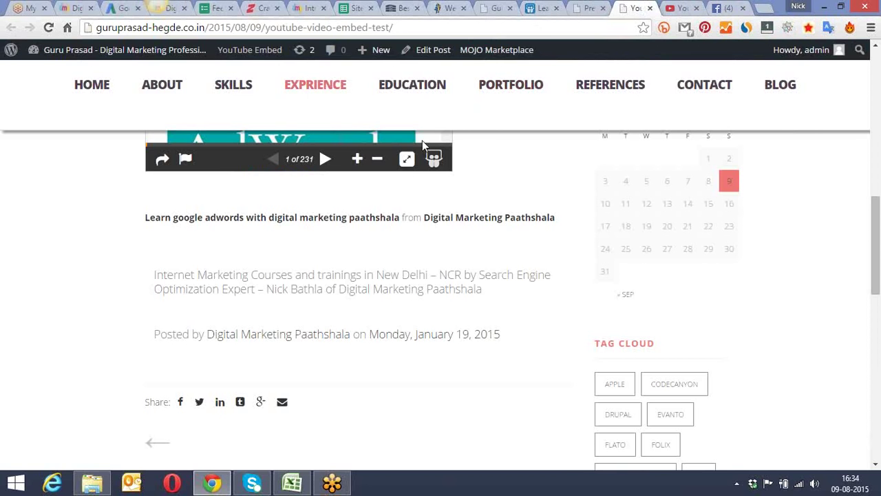
click(435, 56)
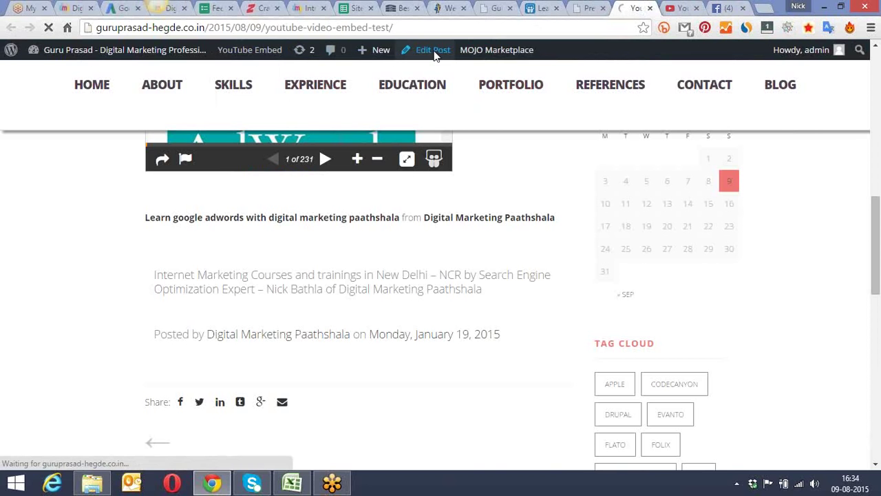
key(ctrl+Page_Up)
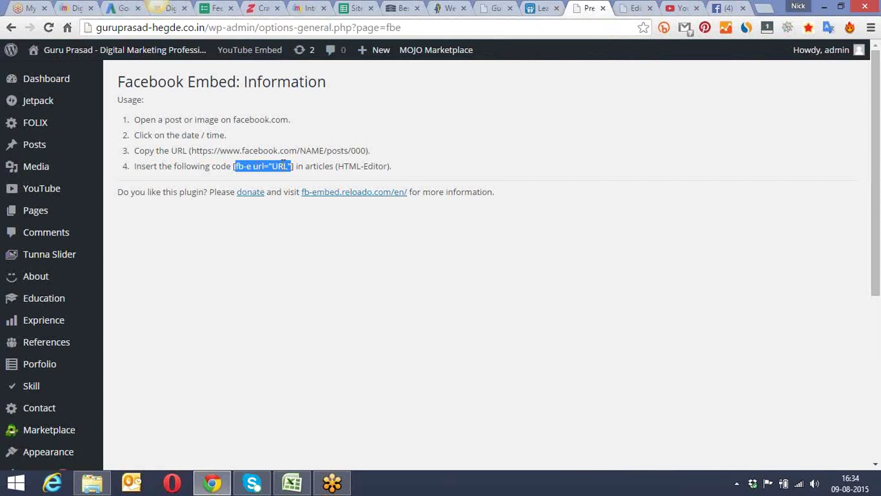
Step: Paste the fb-e shortcode on a new line below the Digital Marketing Paathshala link
click(630, 7)
scroll(433, 216, down, 6)
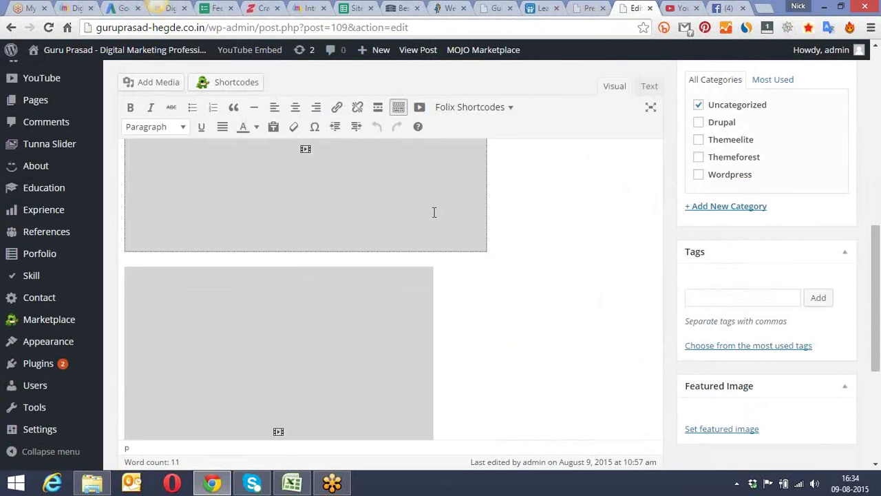
click(528, 332)
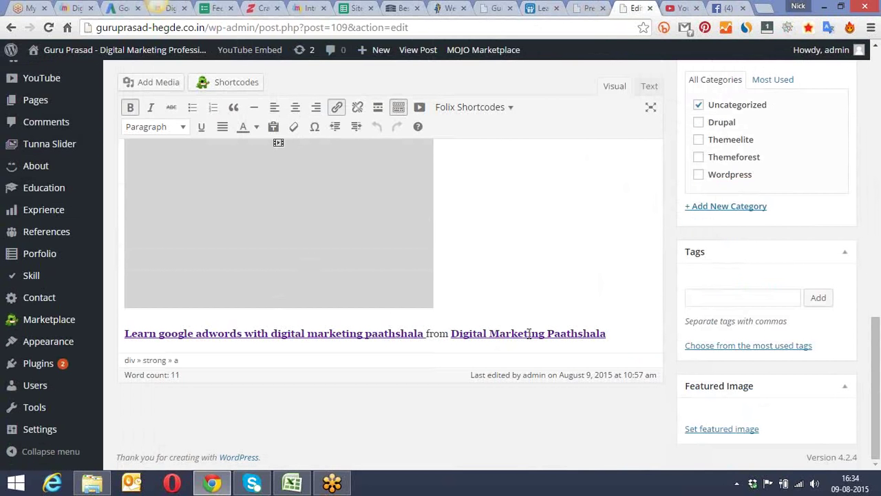
key(Right)
key(Right)
key(Right)
key(Right)
key(End)
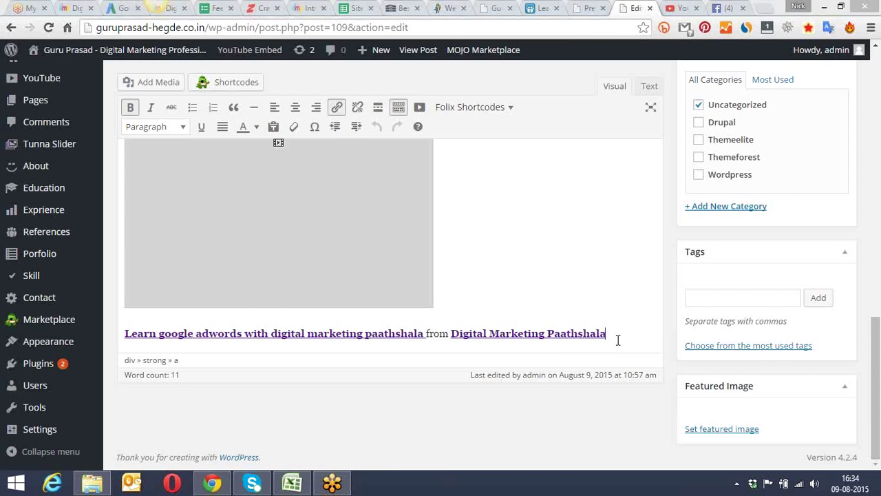
key(Return)
key(ctrl+v)
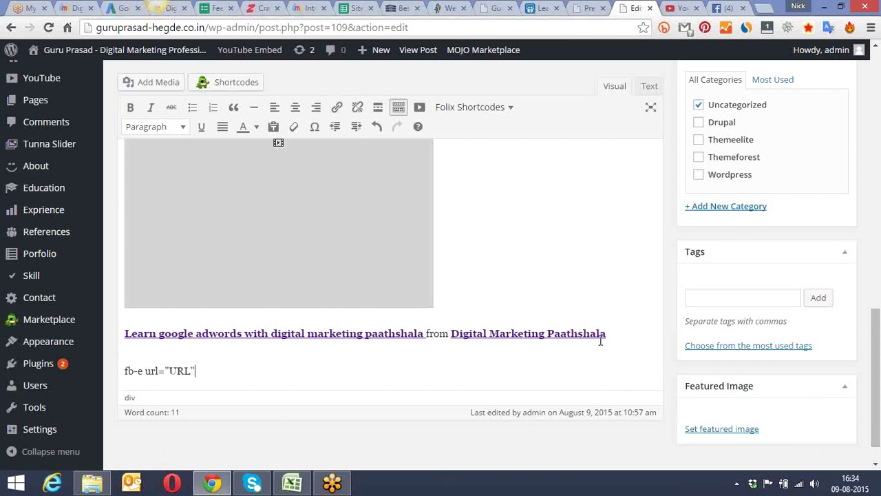
click(723, 8)
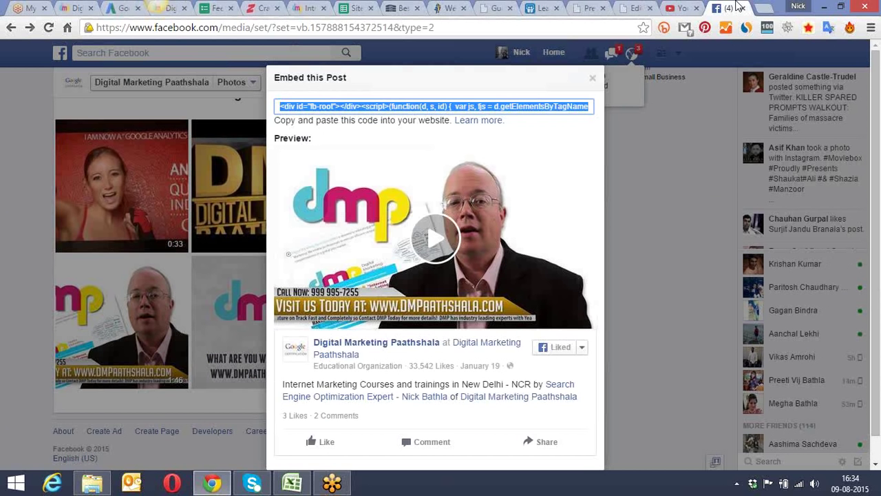
drag(436, 28, 96, 27)
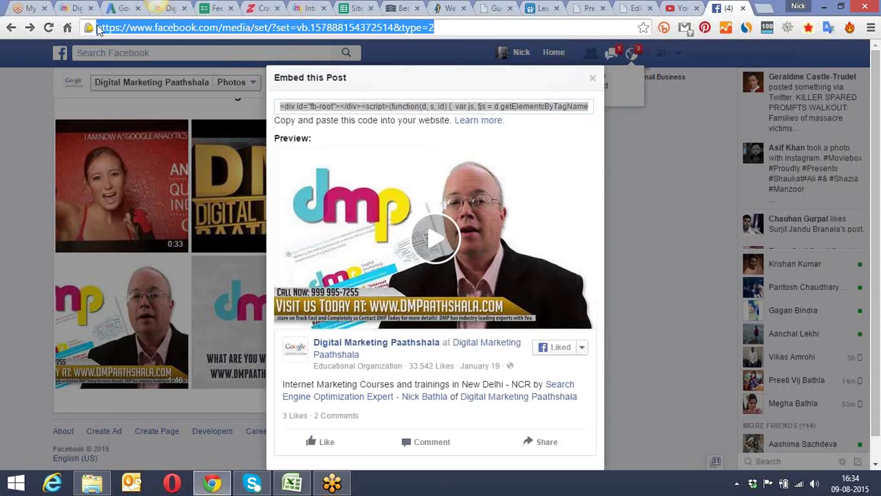
Step: Close the embed preview, copy the Digital Marketing Paathshala page address, and return to WordPress
click(591, 83)
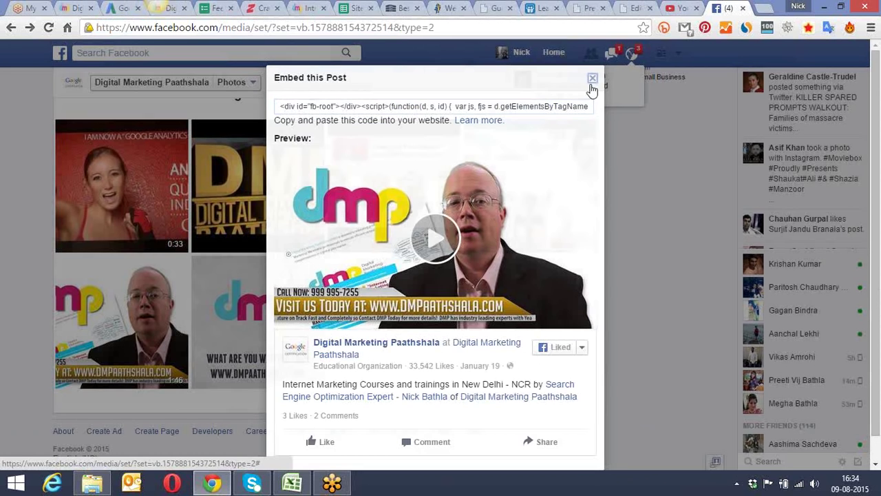
click(146, 84)
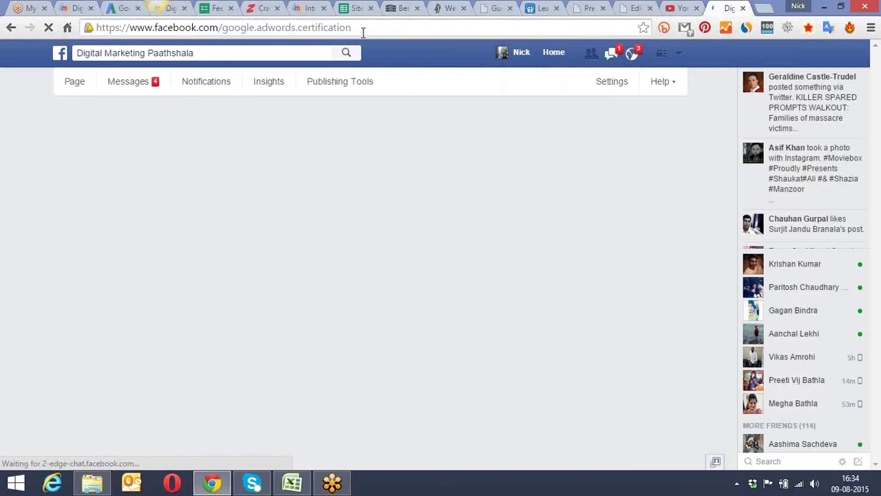
click(362, 30)
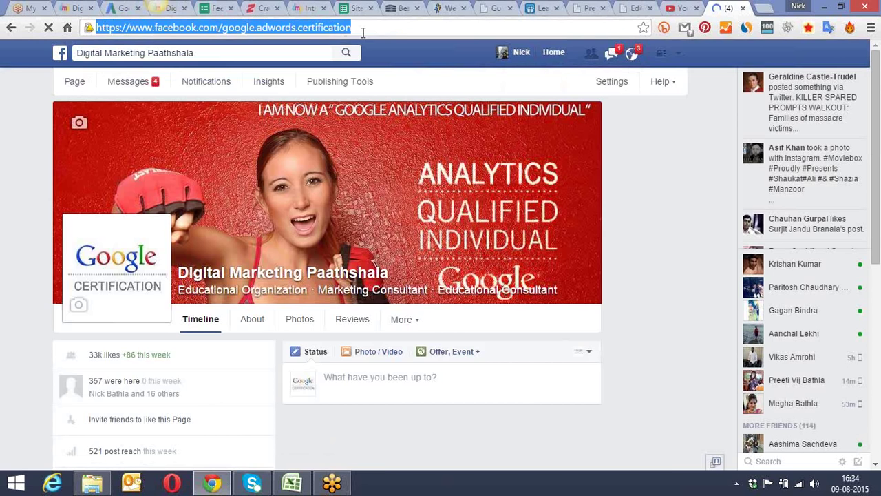
key(ctrl+shift+Tab)
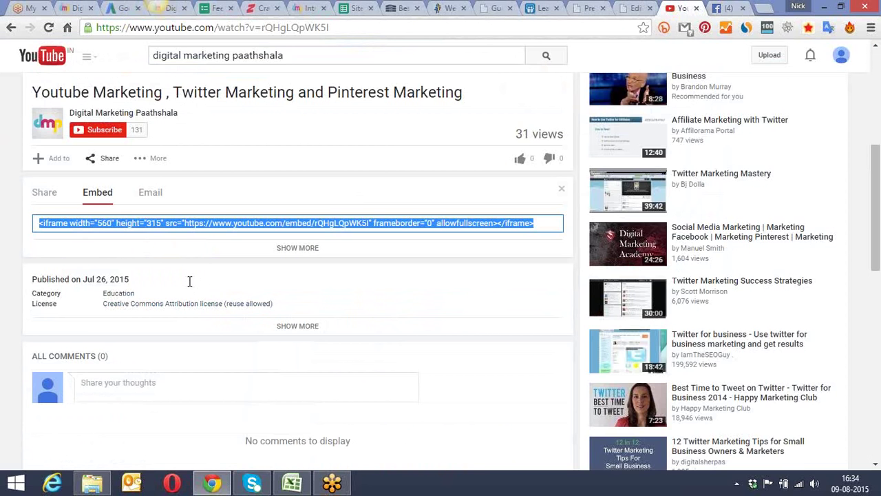
click(587, 7)
click(635, 7)
drag(192, 371, 170, 370)
key(ctrl+v)
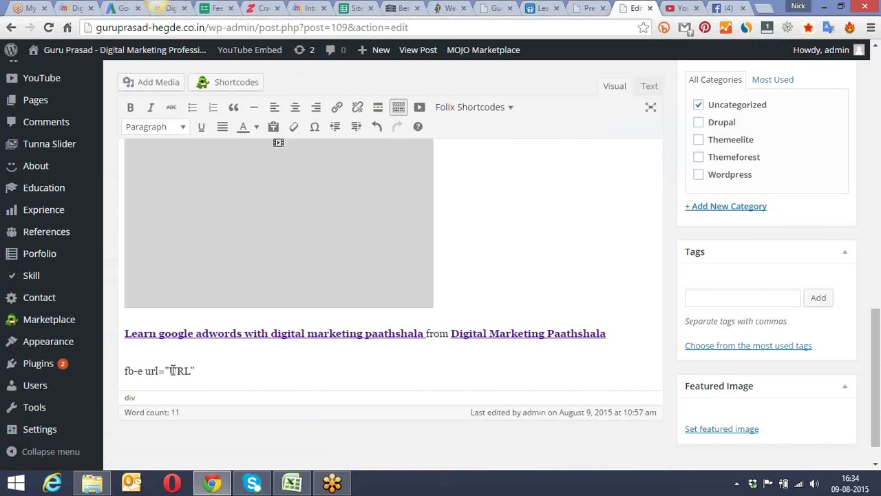
key(BackSpace)
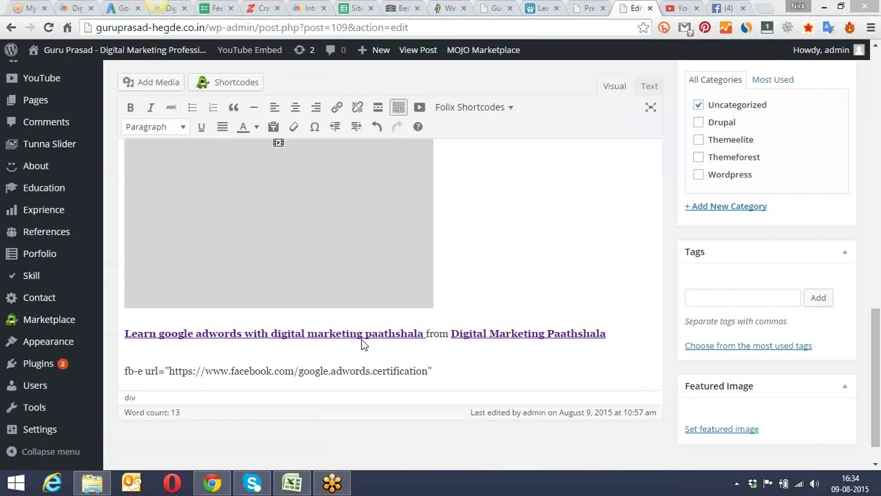
drag(873, 344, 873, 255)
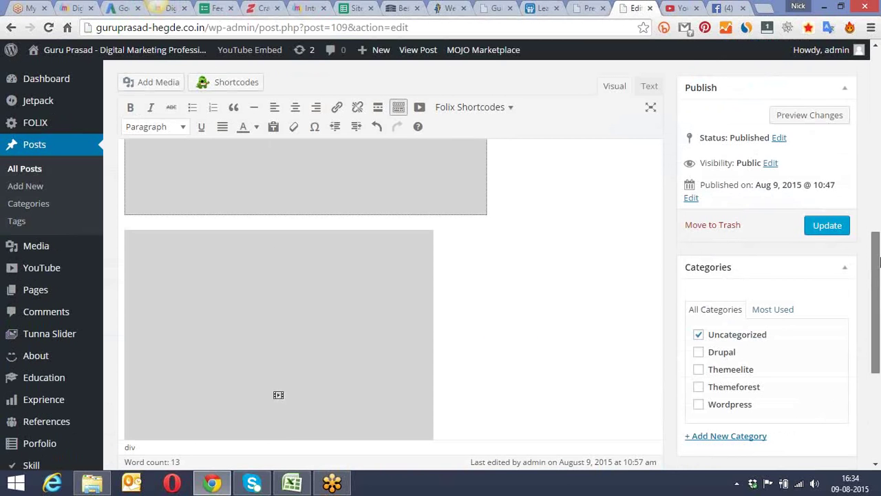
click(827, 225)
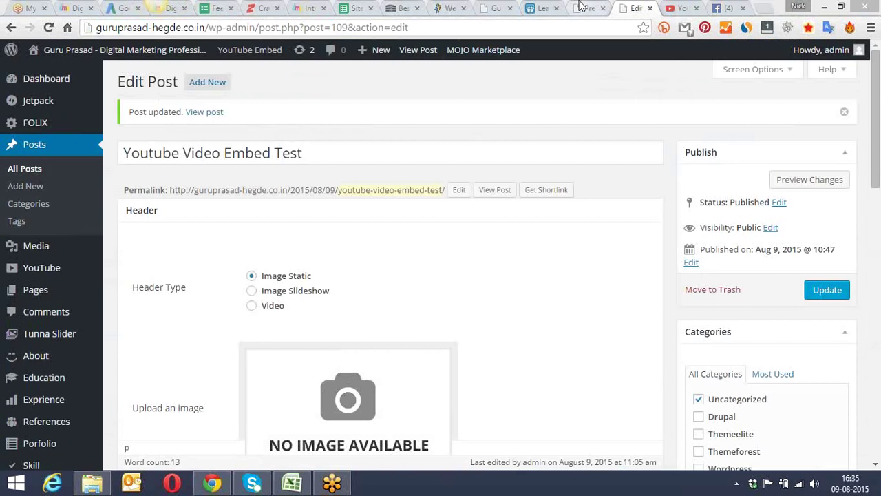
Step: Open the published post in a new tab and scroll through it
click(582, 8)
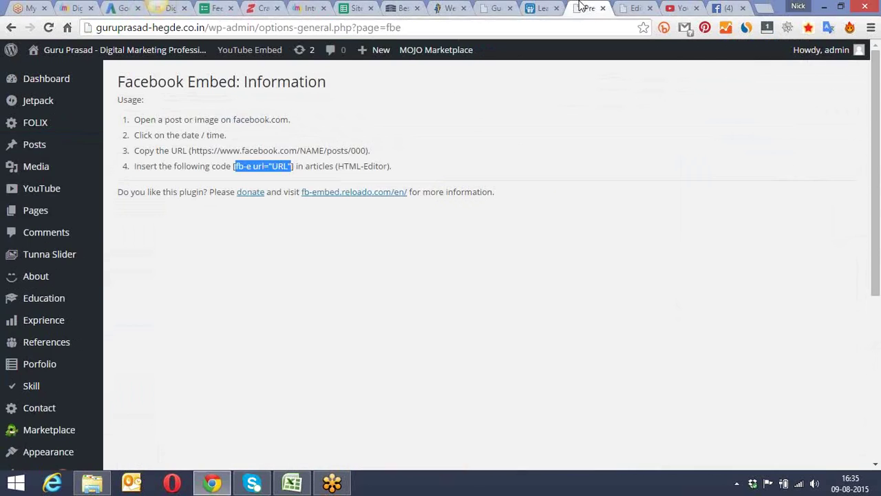
click(627, 6)
right_click(215, 116)
click(256, 120)
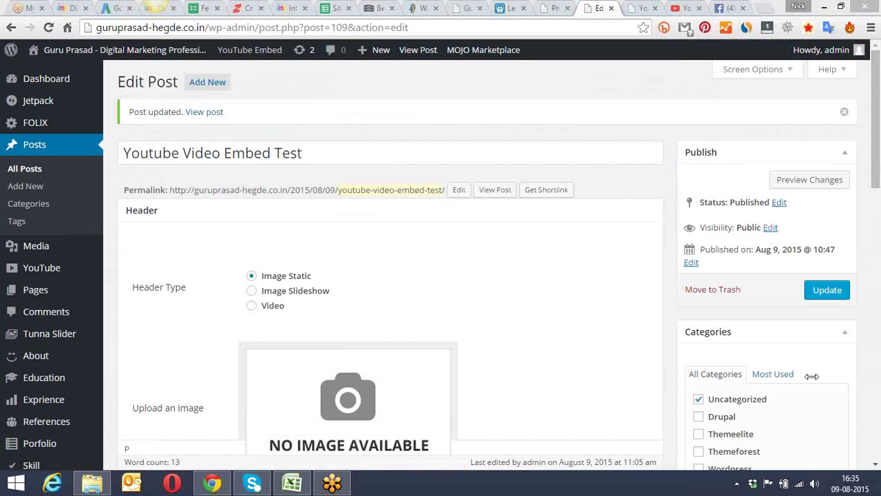
click(637, 7)
scroll(856, 141, down, 5)
scroll(859, 157, down, 4)
scroll(859, 157, down, 2)
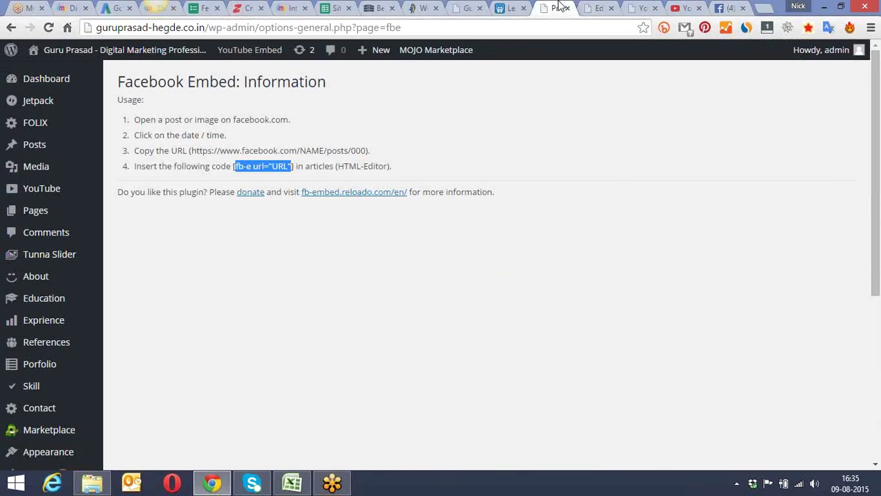
Step: Compare against the plugin's example shortcode brackets, then return to the post editor
click(556, 7)
click(295, 166)
drag(294, 166, 234, 169)
click(292, 168)
drag(293, 167, 288, 167)
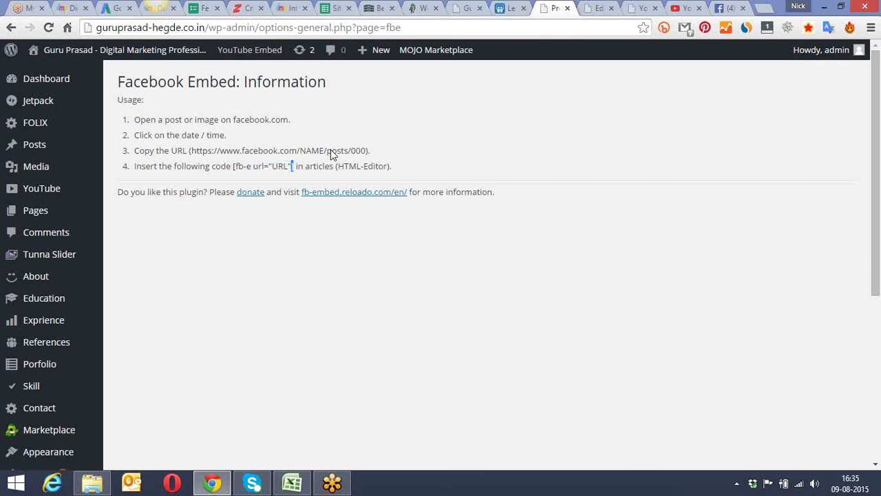
click(590, 7)
scroll(371, 152, down, 8)
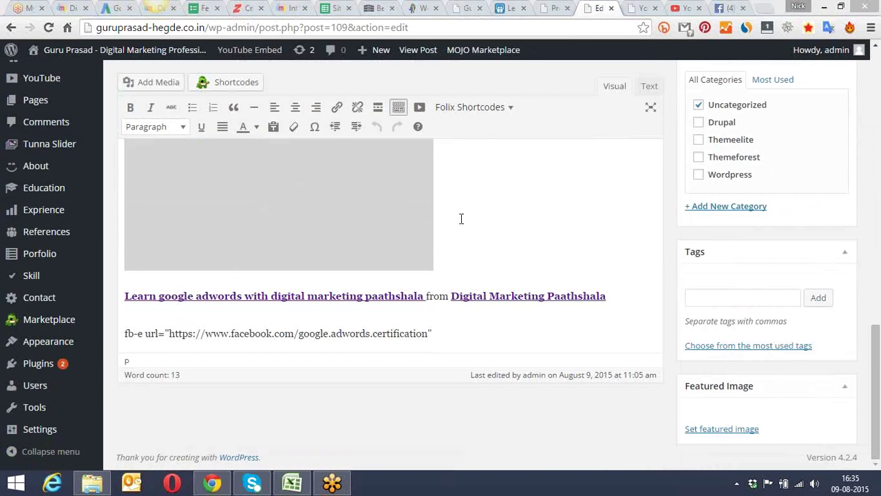
Step: Add ']' after the closing quote and '[' before fb-e, then update the post
click(441, 334)
text(])
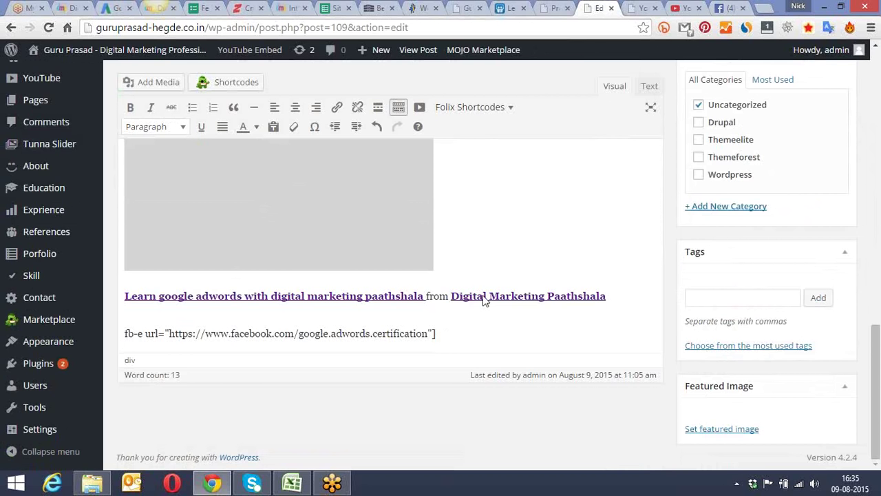
click(640, 7)
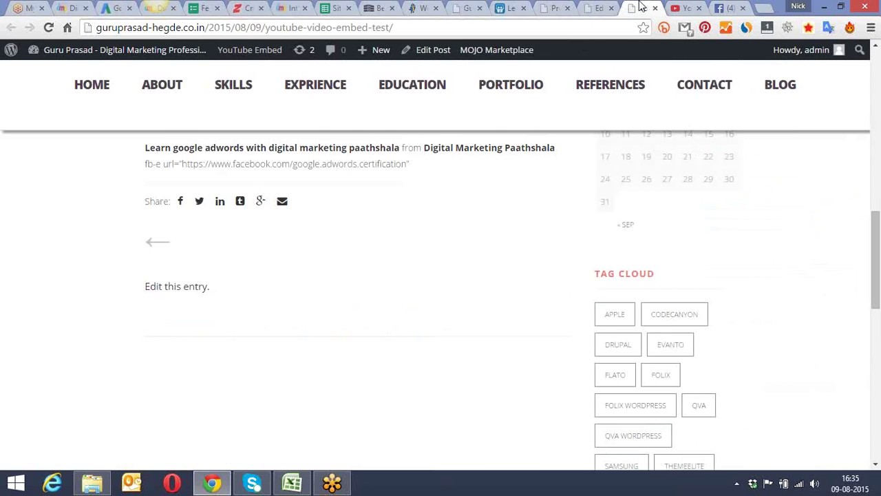
click(591, 7)
click(556, 7)
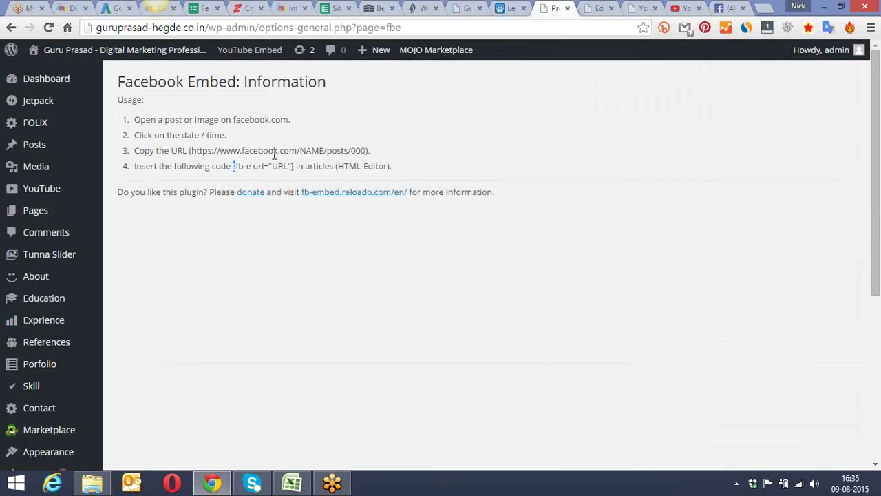
click(593, 8)
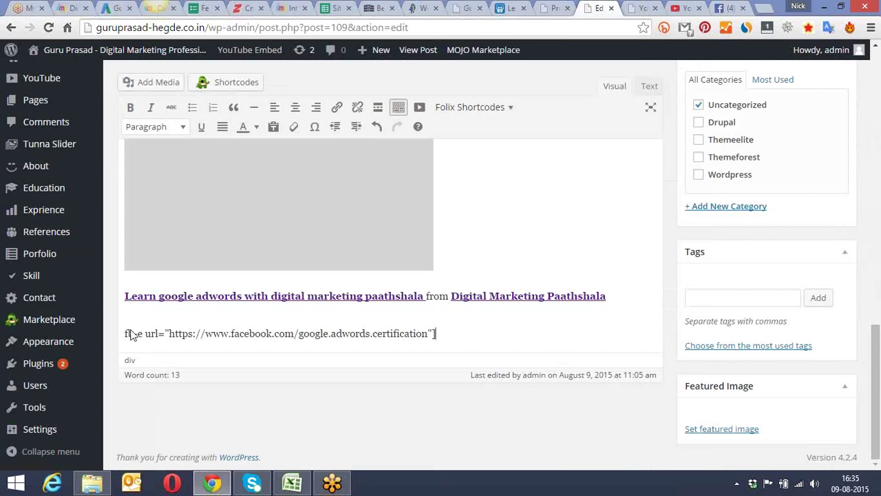
text([)
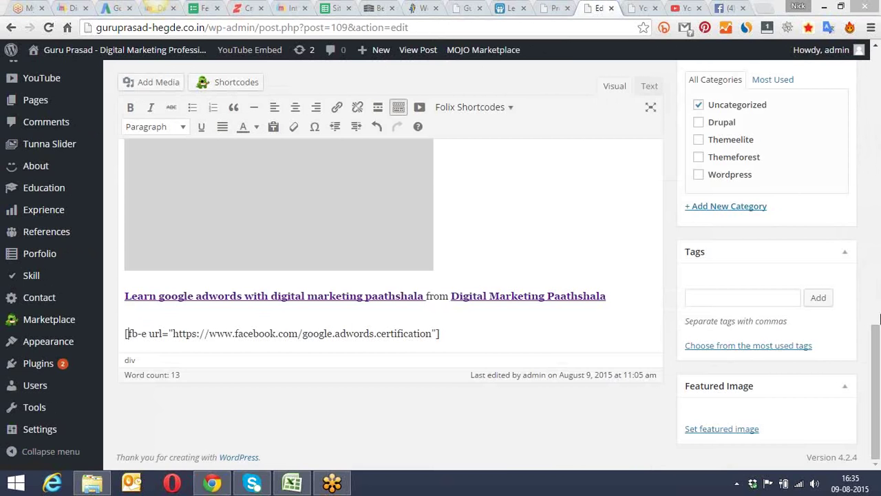
scroll(826, 241, up, 3)
click(827, 228)
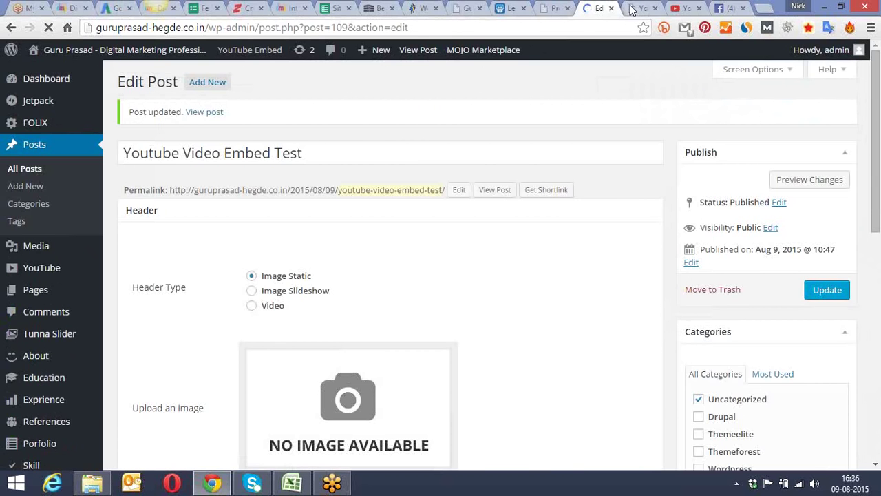
Step: Reload the live post to see the Facebook embed's unavailable notice, then go to the Facebook page
click(633, 9)
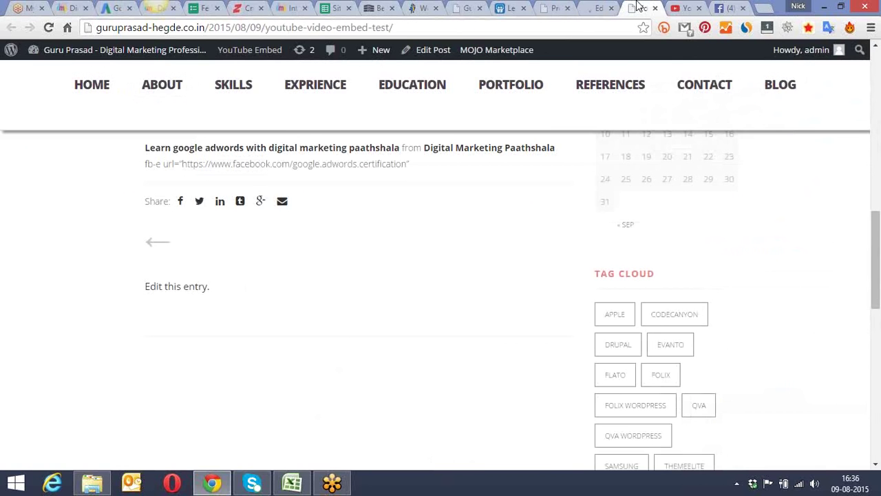
click(49, 27)
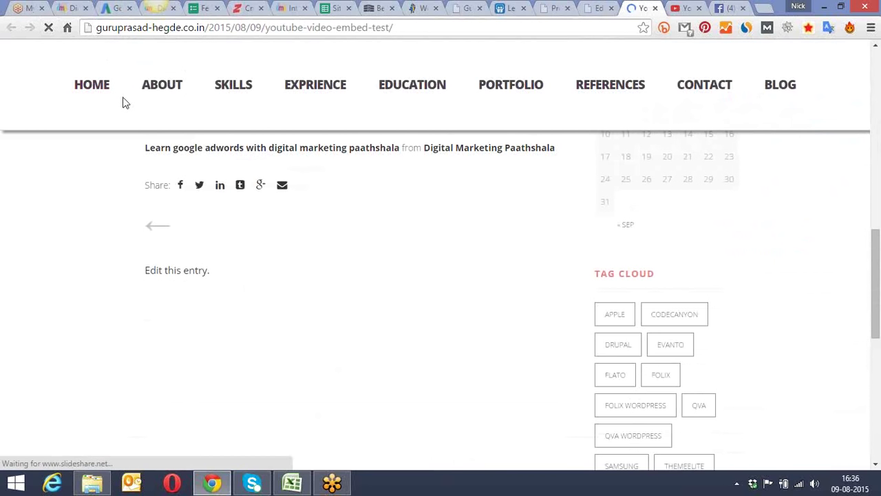
scroll(124, 176, up, 10)
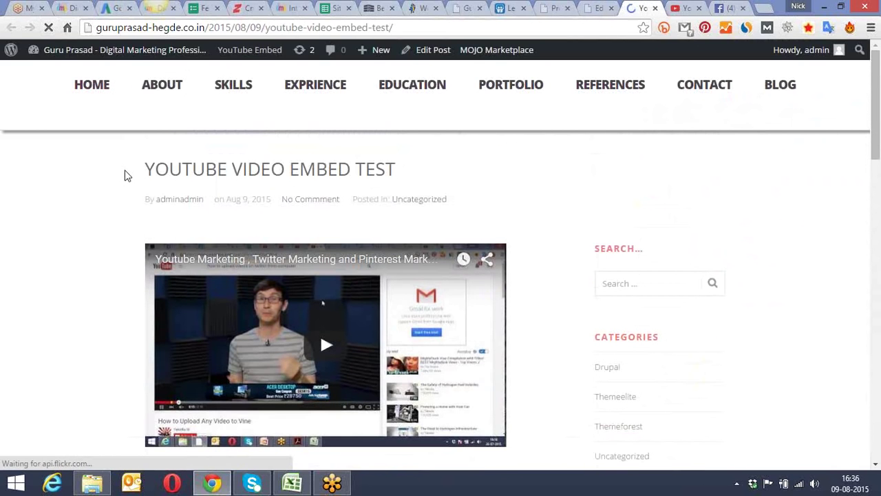
scroll(125, 176, down, 8)
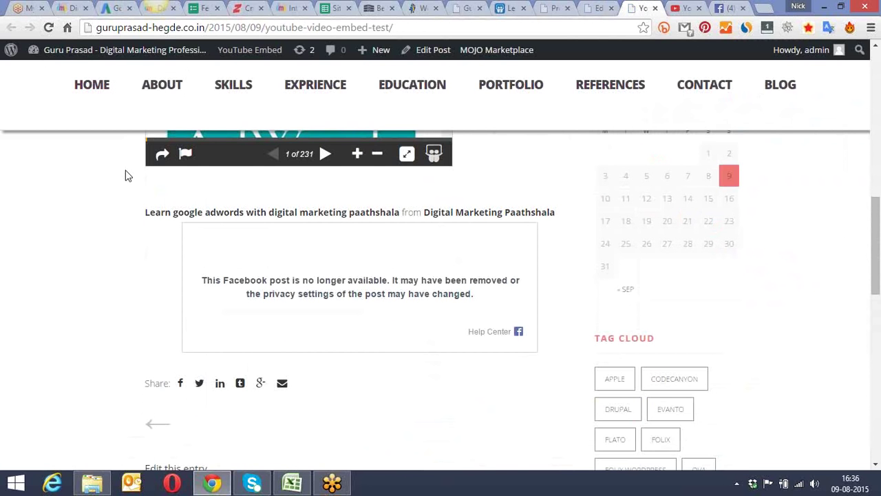
scroll(125, 176, down, 1)
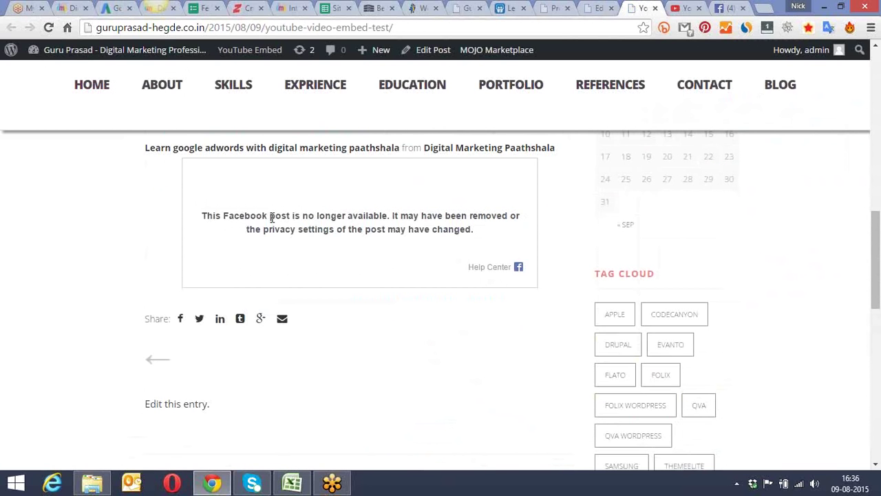
click(685, 8)
click(725, 8)
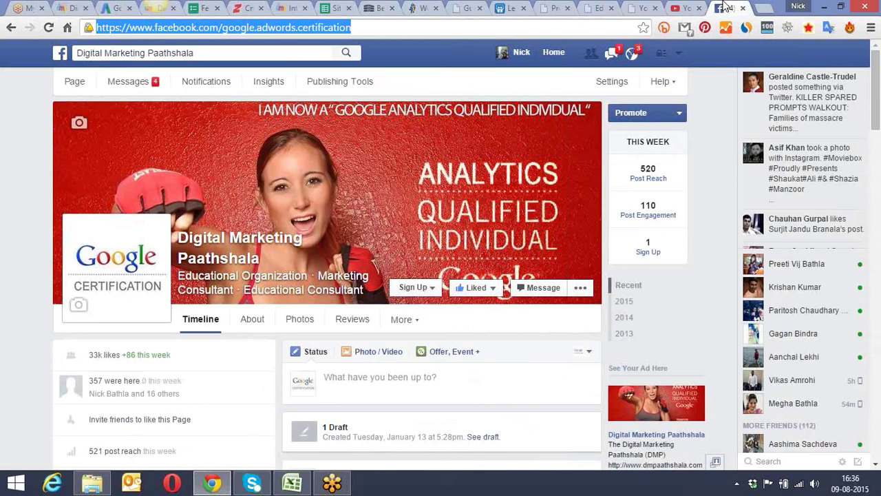
Step: Go back to the page's videos and open the Internet Marketing Courses video
scroll(448, 148, down, 5)
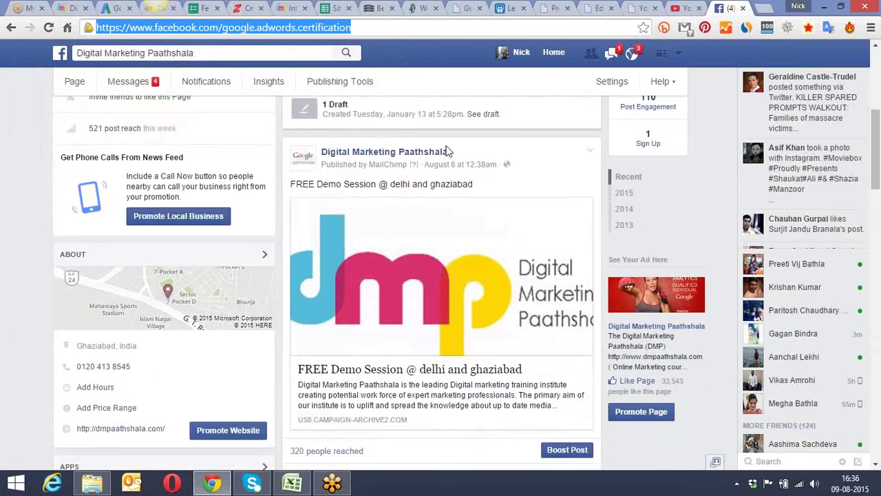
scroll(447, 150, down, 6)
click(11, 33)
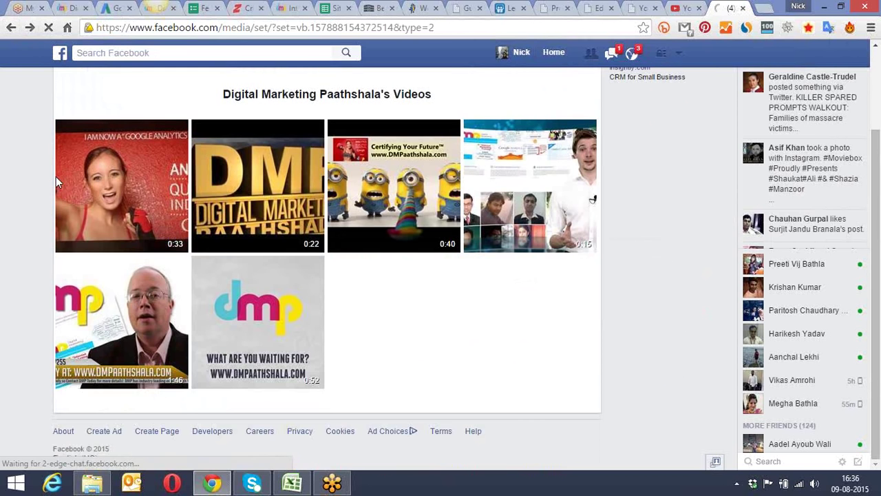
click(144, 269)
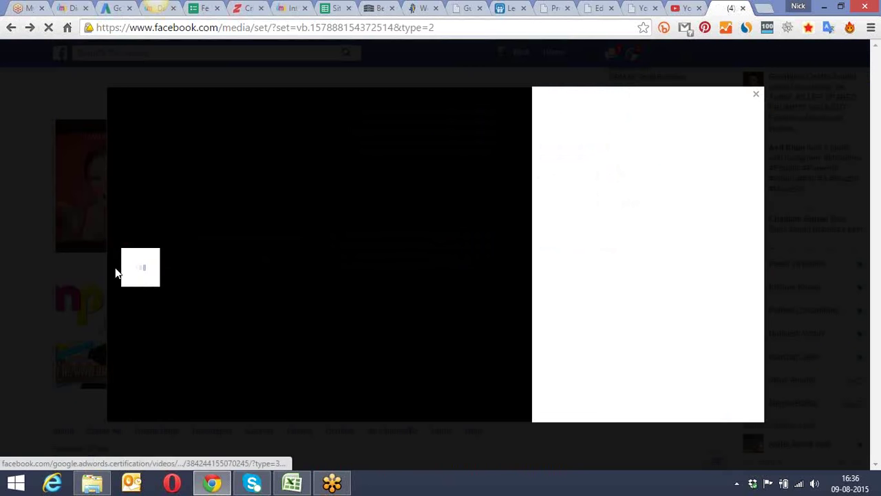
Step: Select the video's web address, pause playback, and return to the WordPress post editor
click(437, 36)
key(ctrl+c)
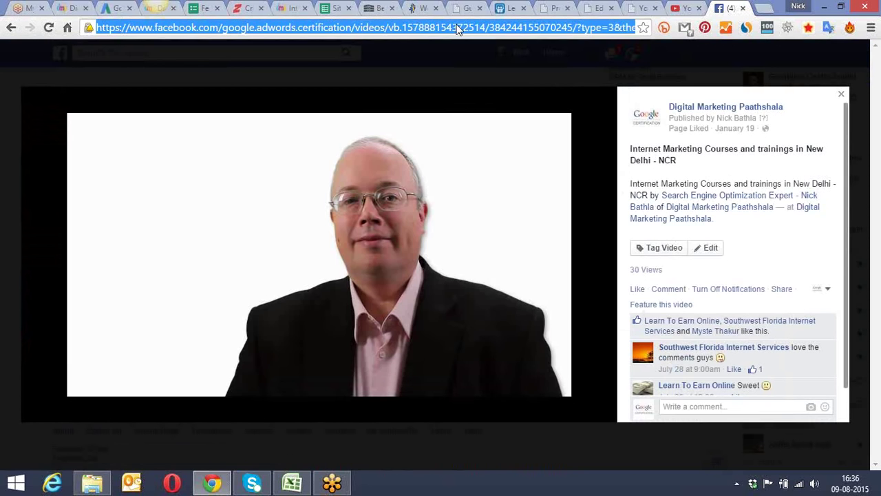
click(87, 387)
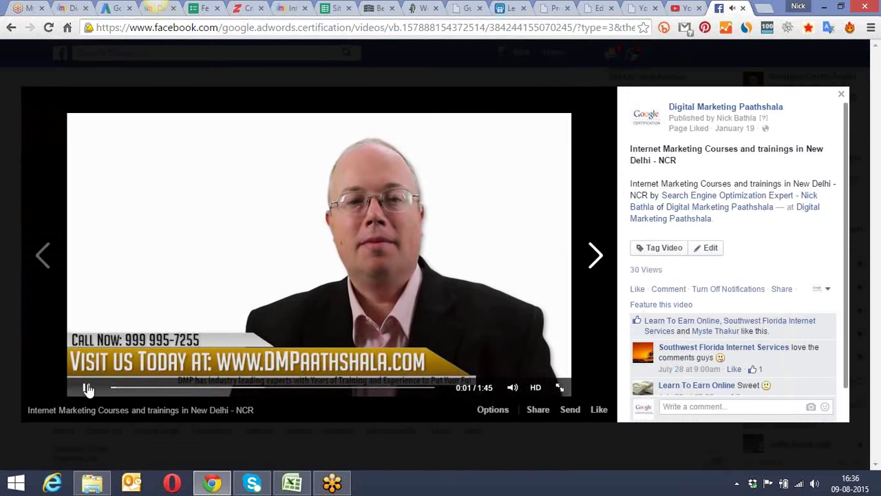
click(554, 8)
click(592, 7)
Step: Replace the old address in the [fb-e url=""] shortcode with the Internet Marketing Courses video address and update the post
drag(877, 89, 879, 381)
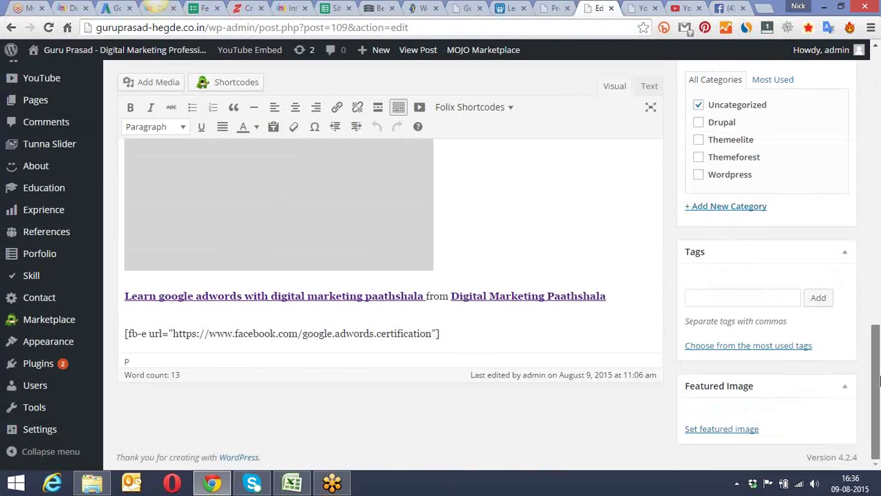
drag(432, 334, 173, 333)
key(ctrl+v)
key(Delete)
key(ctrl+v)
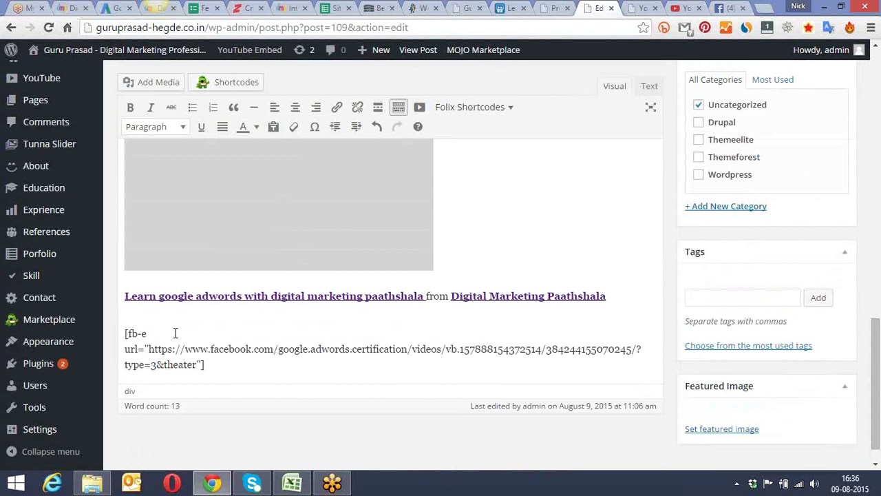
drag(876, 376, 879, 256)
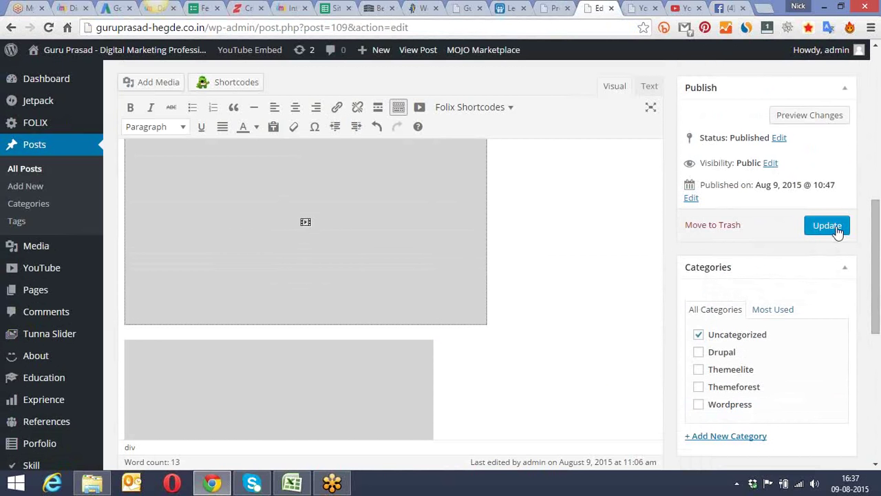
click(835, 229)
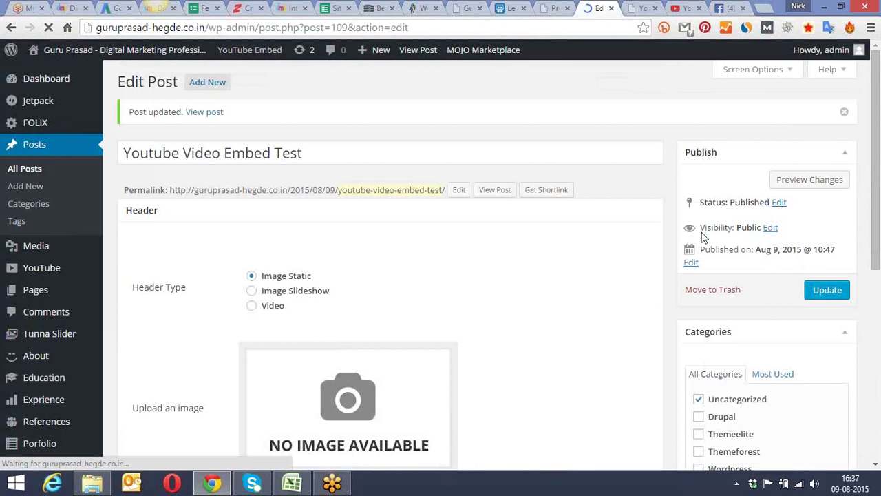
Step: Reload the live post and scroll down to the Facebook embed
click(637, 7)
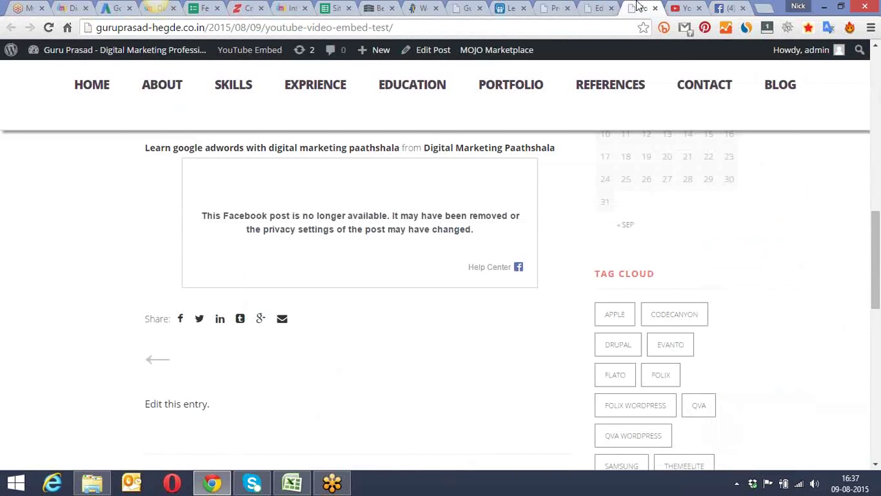
click(49, 27)
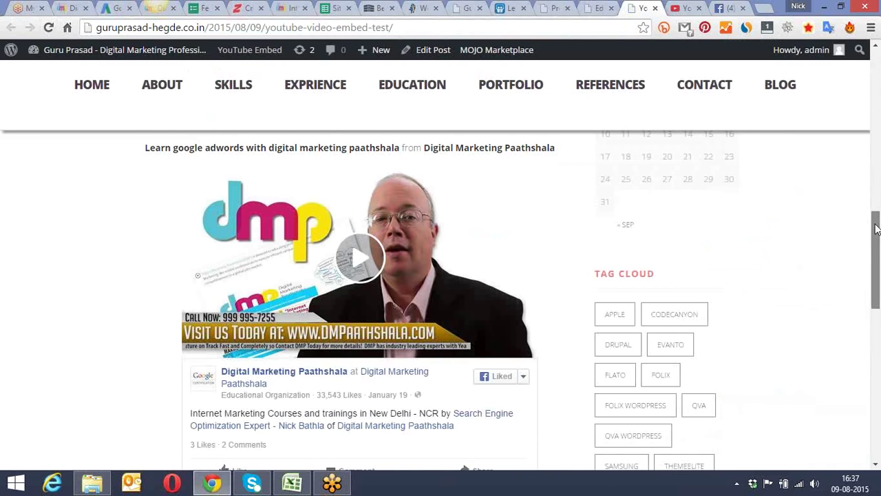
drag(870, 221, 880, 224)
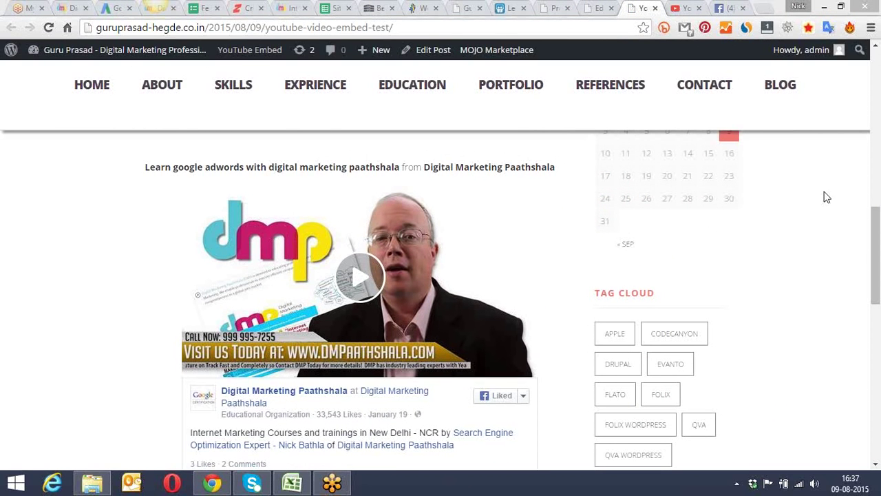
scroll(876, 228, down, 2)
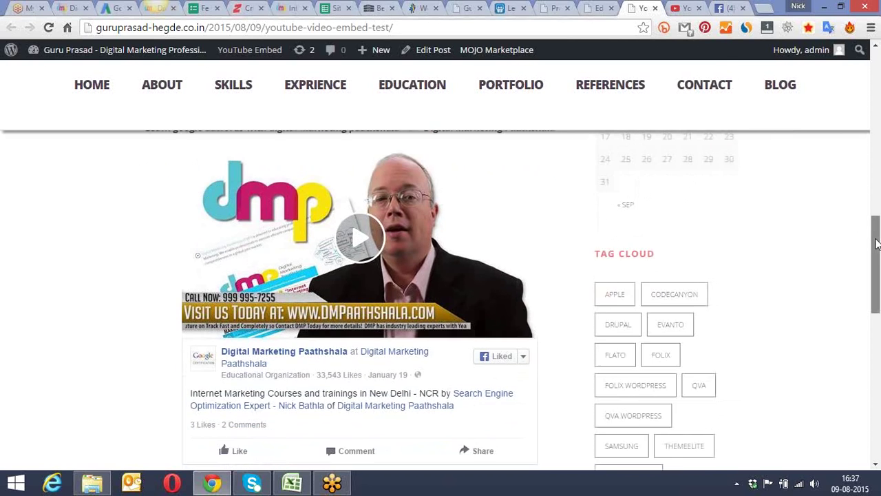
Step: Glance at the post editor, then return to the live post and scroll back up through it
click(605, 7)
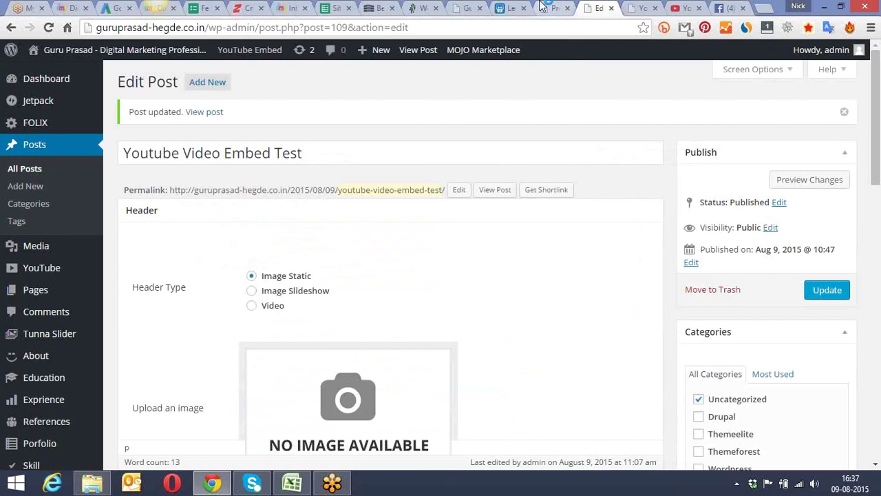
mouse_move(44, 385)
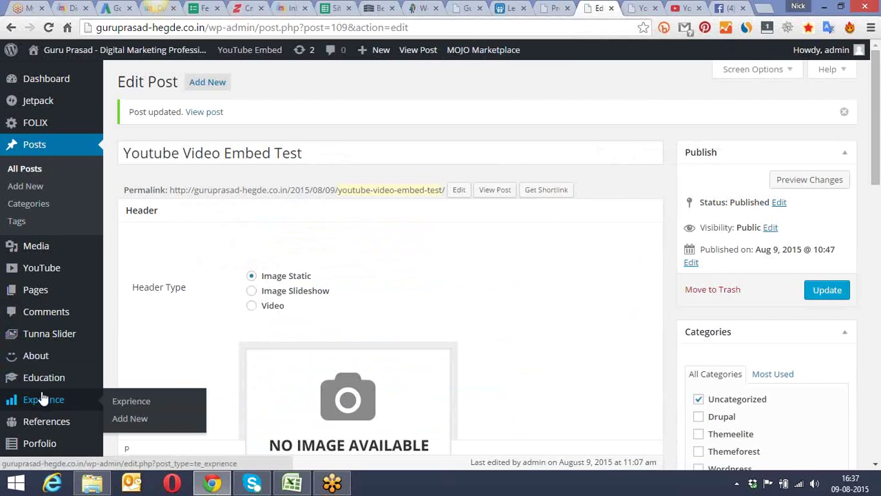
scroll(42, 400, down, 3)
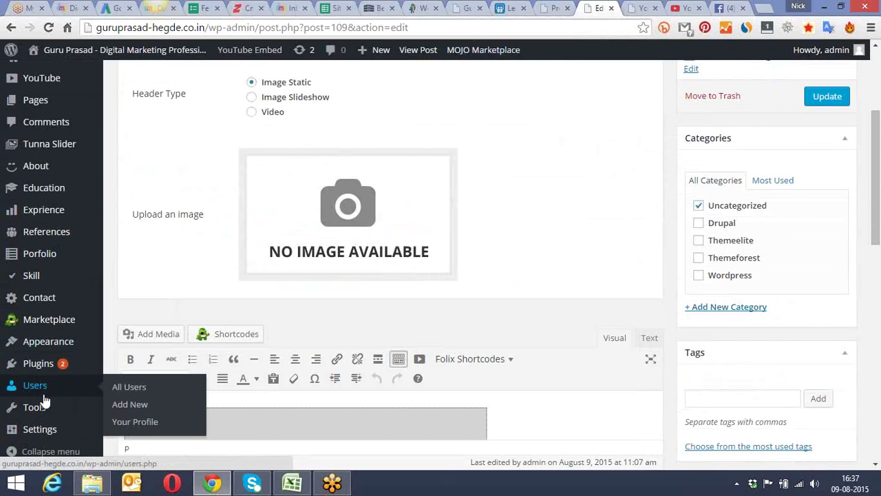
mouse_move(61, 370)
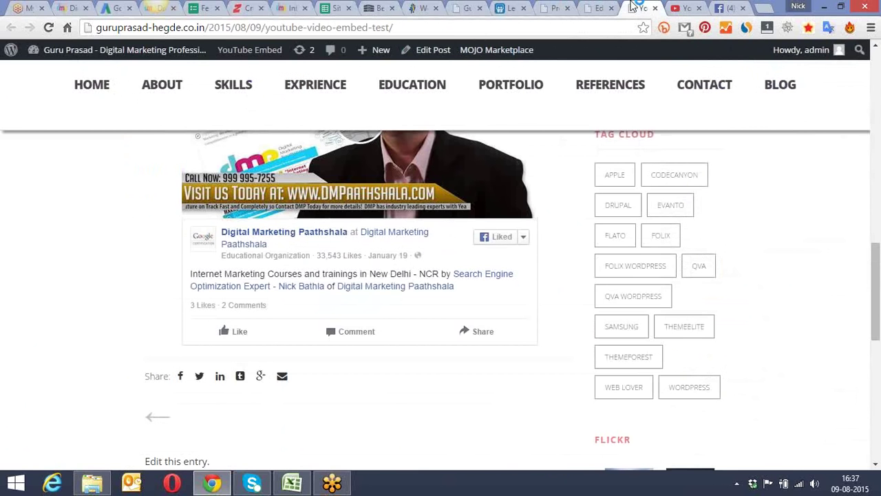
key(ctrl+Tab)
scroll(116, 243, up, 2)
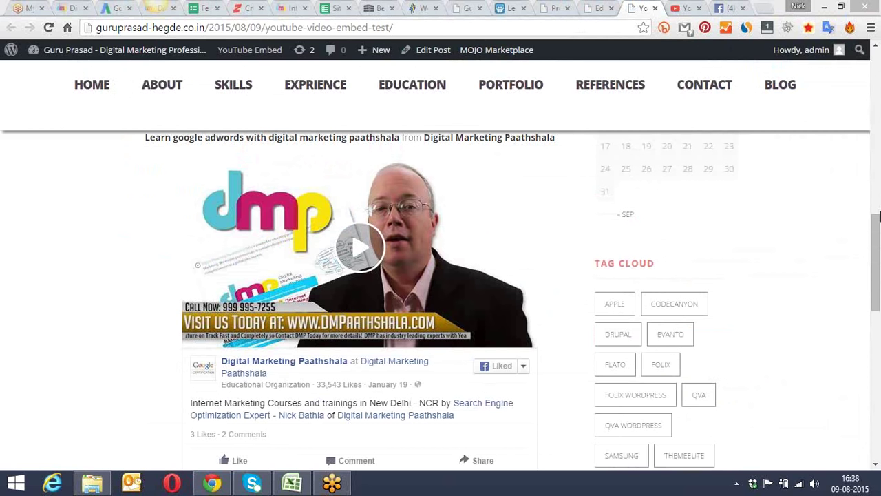
scroll(877, 218, up, 2)
drag(876, 189, 878, 269)
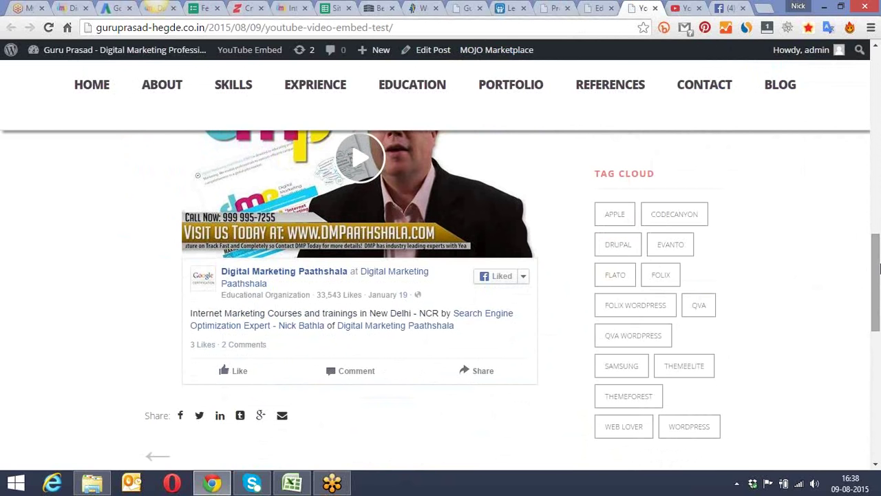
Step: Open the Facebook Embed information page under Settings and copy the example [fb-e url="URL"] shortcode
click(597, 7)
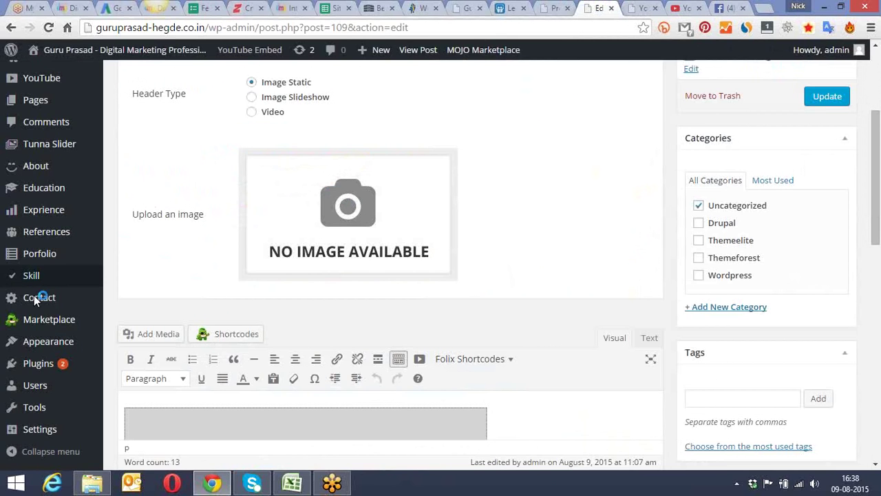
mouse_move(32, 347)
mouse_move(45, 429)
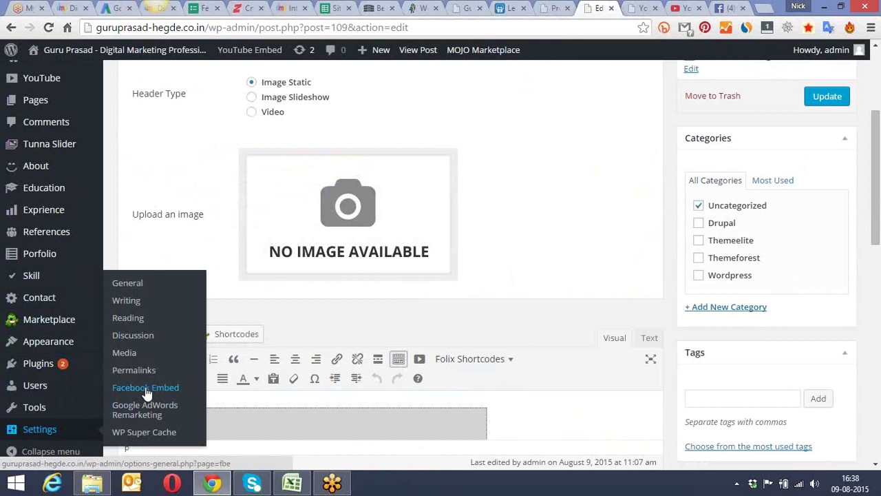
click(145, 388)
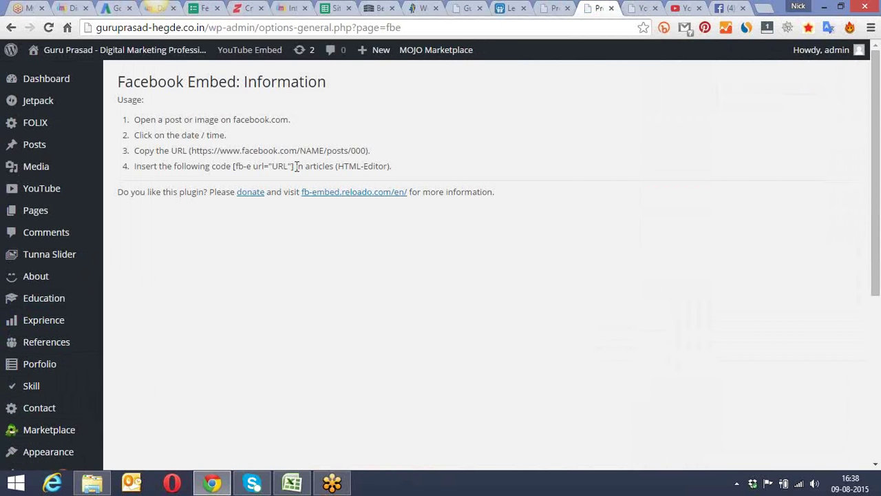
drag(297, 166, 235, 170)
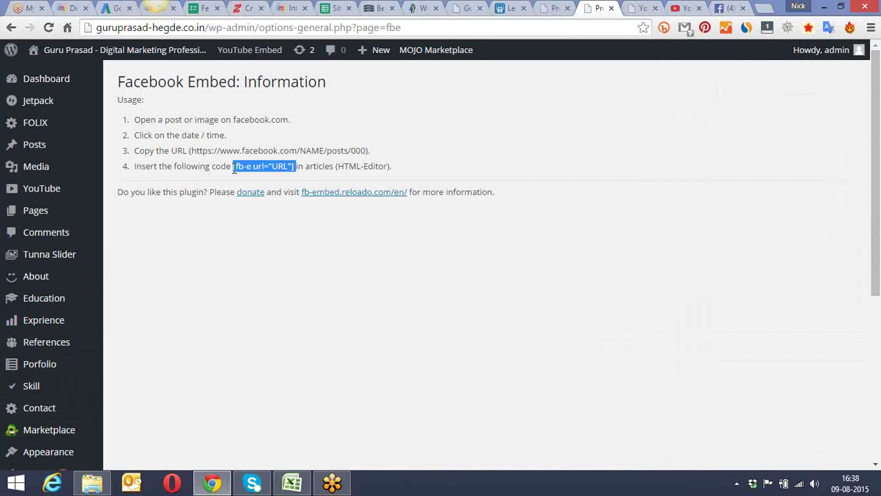
right_click(242, 169)
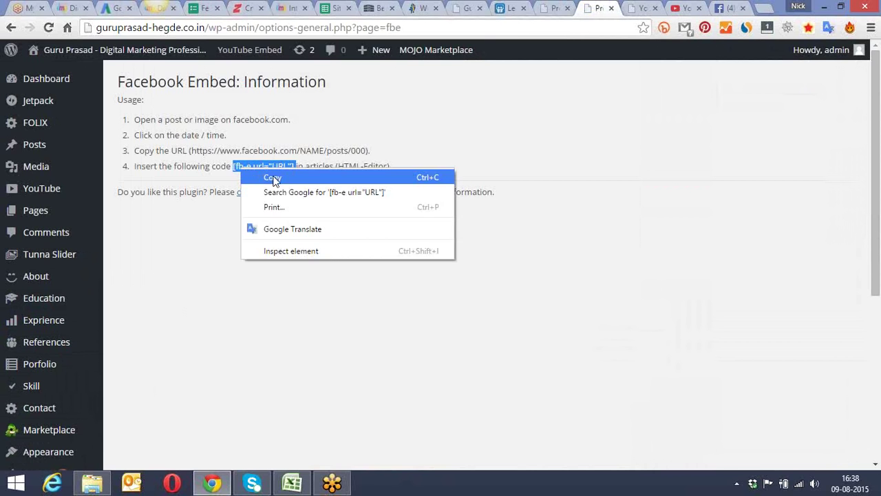
click(274, 177)
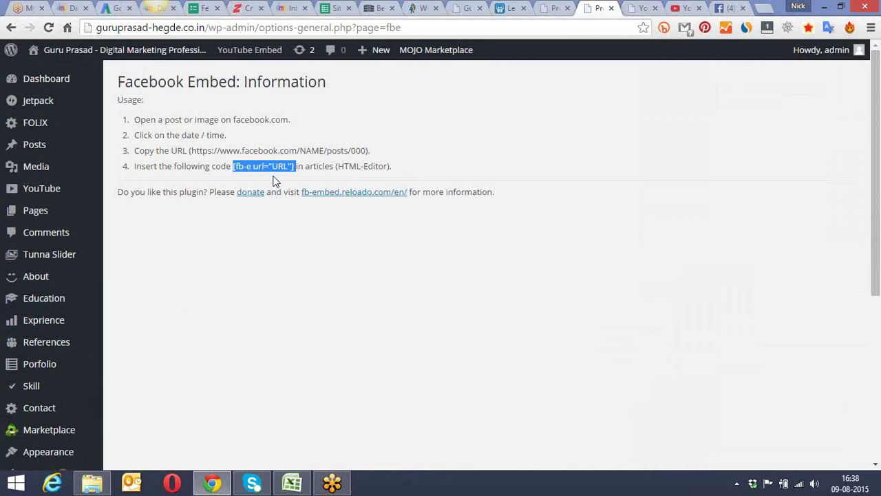
Step: Select the URL placeholder, then open the post editor in a new tab from the live post's Edit Post link
click(640, 6)
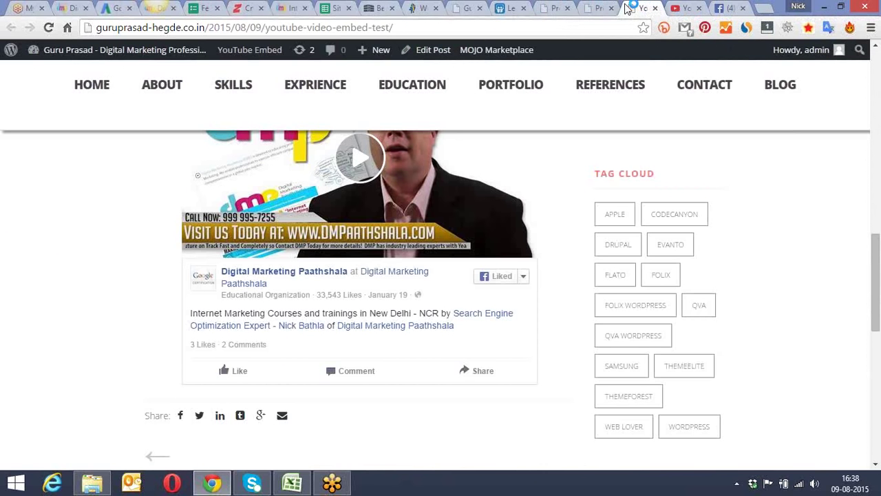
click(598, 6)
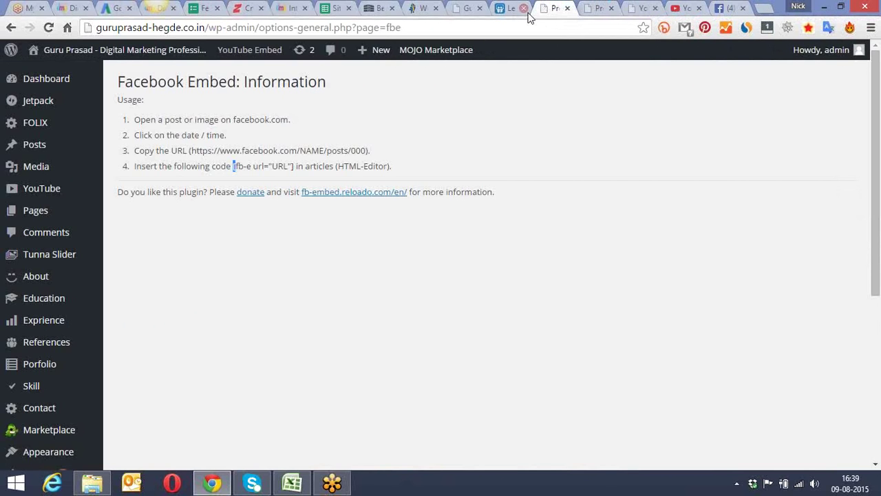
click(626, 7)
click(552, 8)
drag(290, 166, 276, 168)
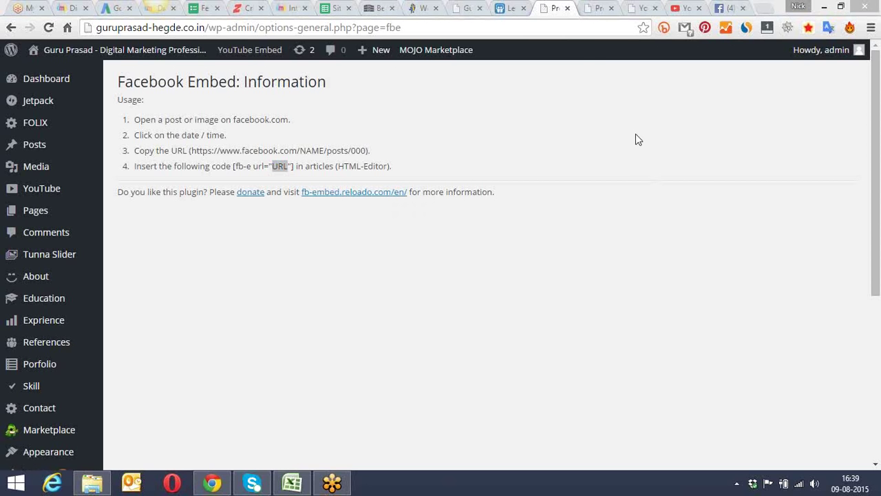
click(591, 7)
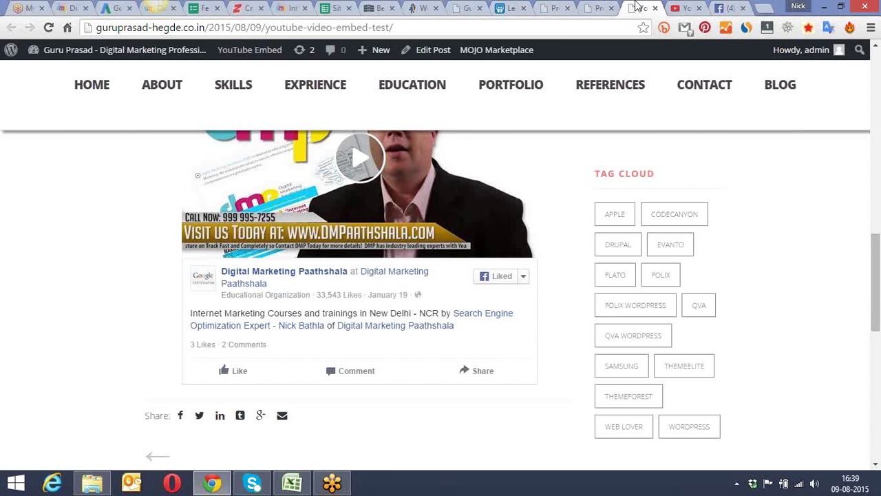
click(635, 8)
right_click(447, 55)
click(474, 60)
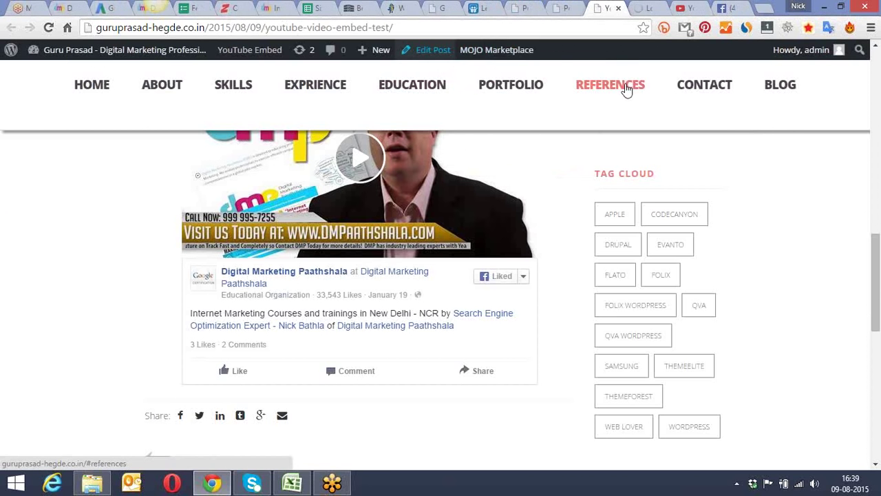
Step: On Facebook, close the current viewer and open the 'WHAT ARE YOU WAITING FOR?' dmp video
click(727, 6)
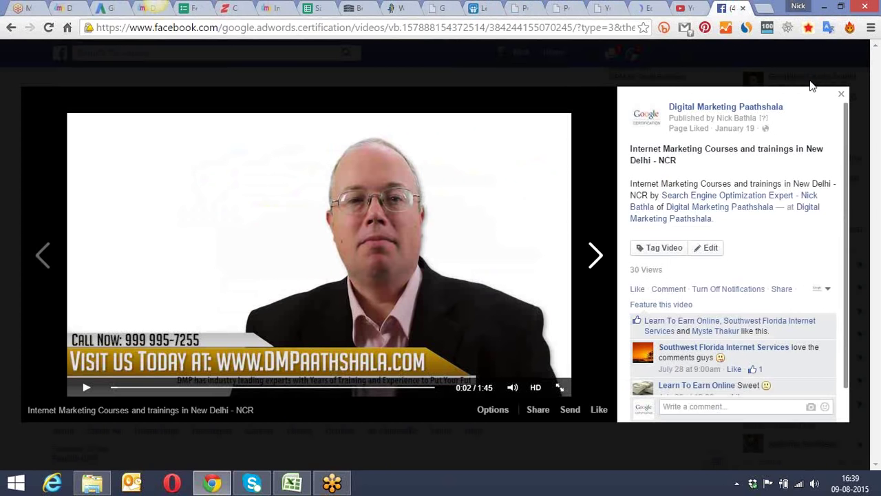
click(842, 94)
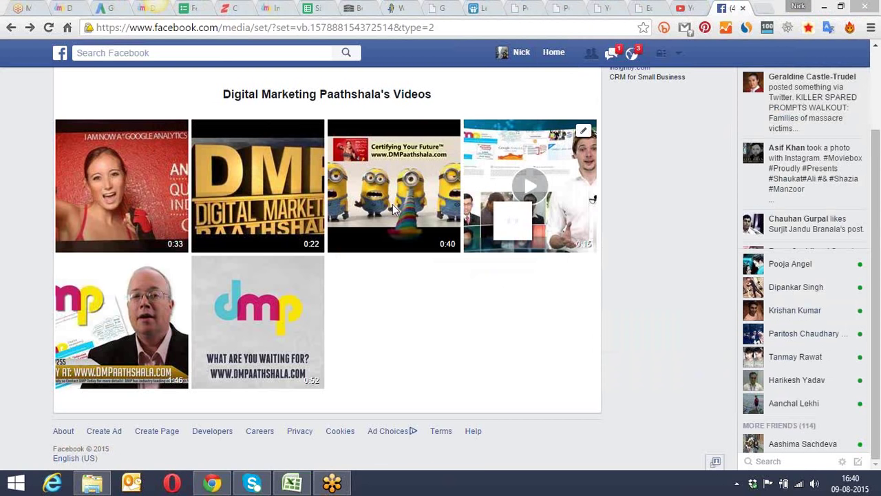
click(312, 269)
click(354, 276)
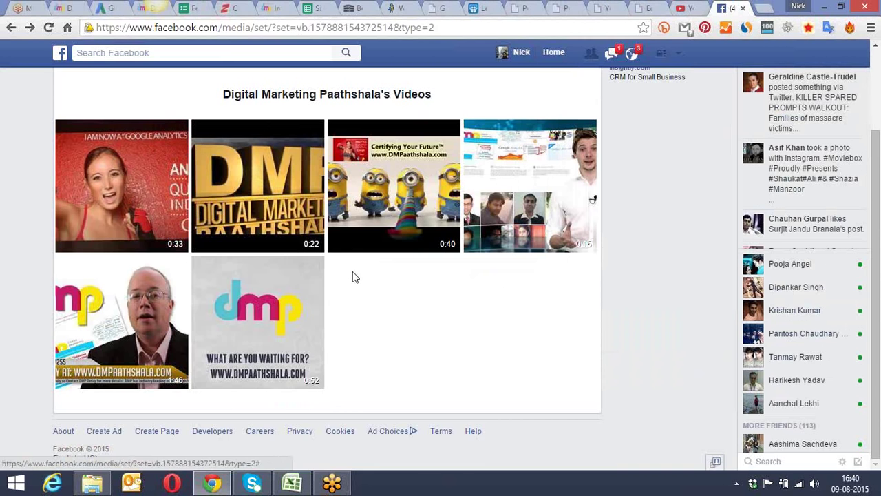
click(263, 289)
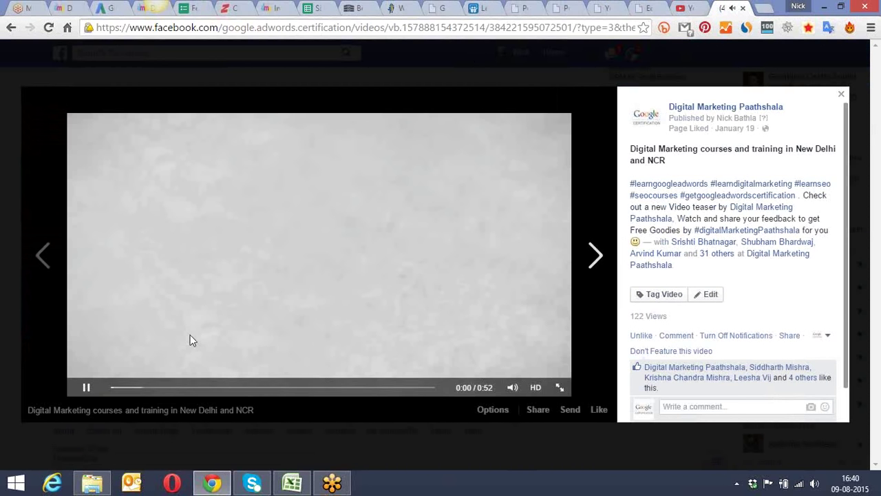
Step: Mute the video, select its web address, and go back to the Facebook Embed usage notes
click(86, 389)
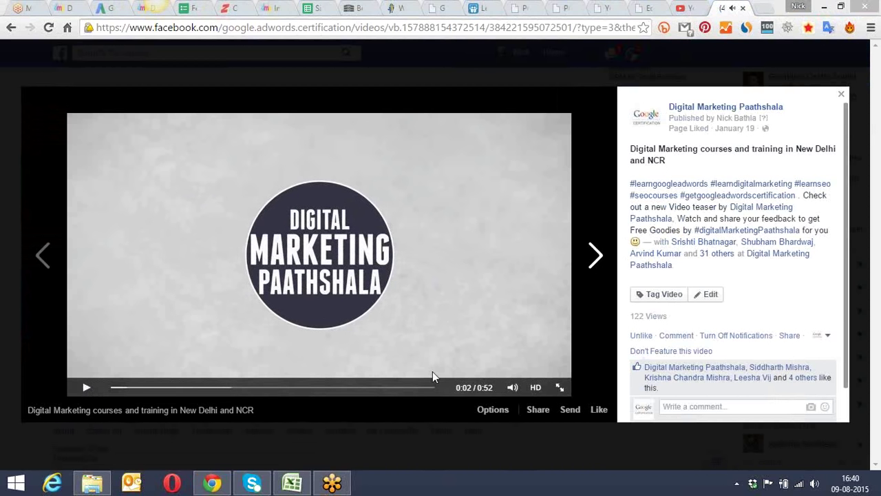
click(512, 387)
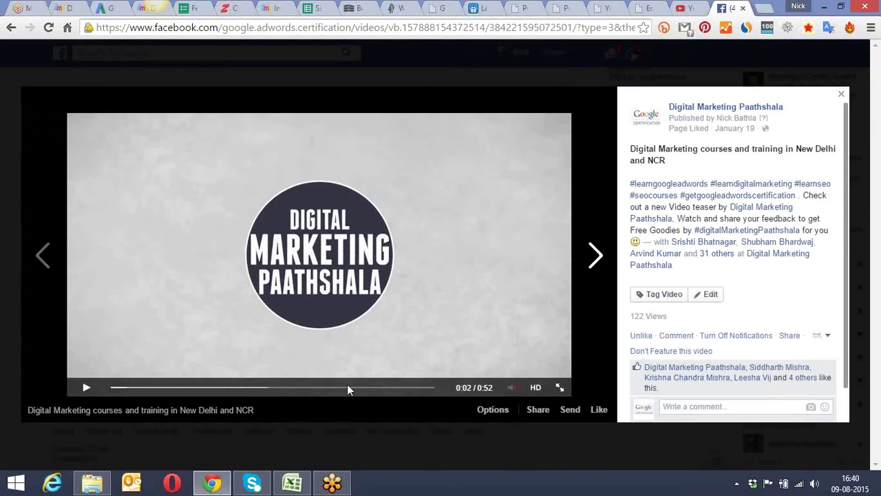
click(73, 388)
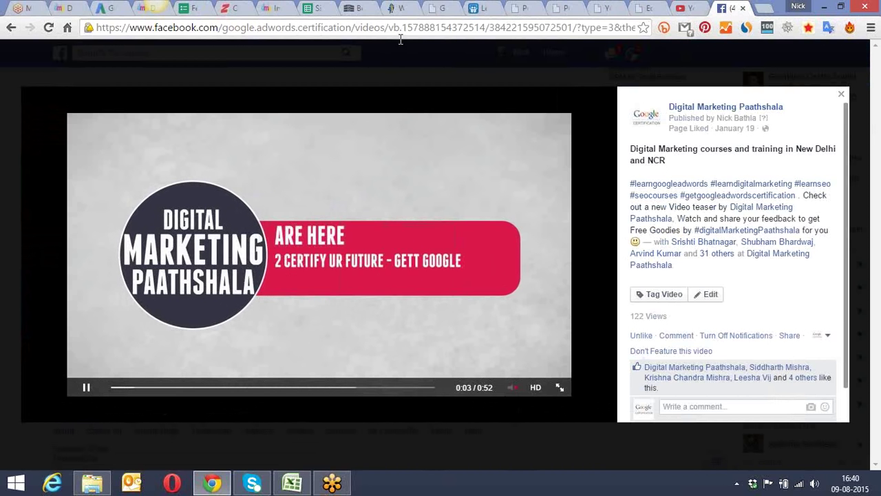
click(405, 30)
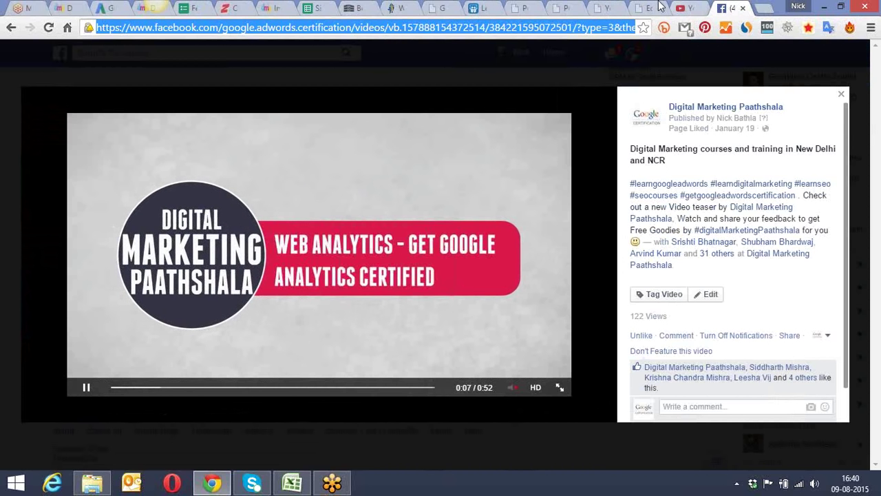
click(562, 29)
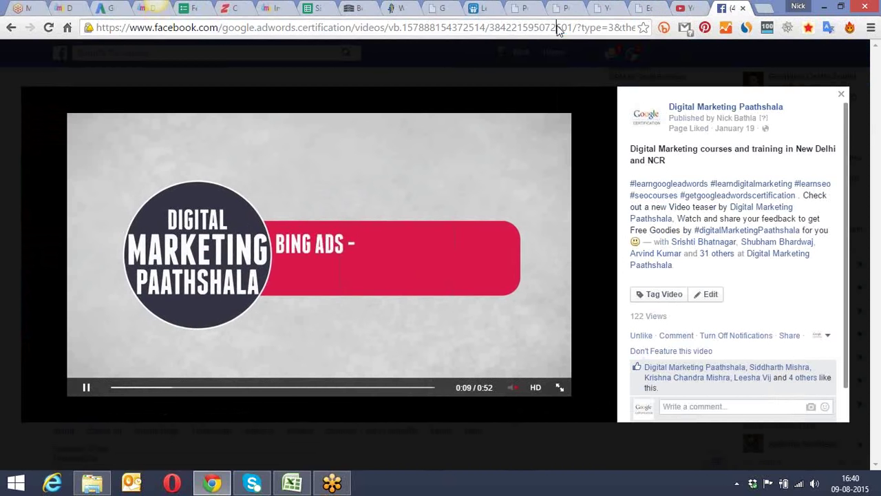
click(569, 7)
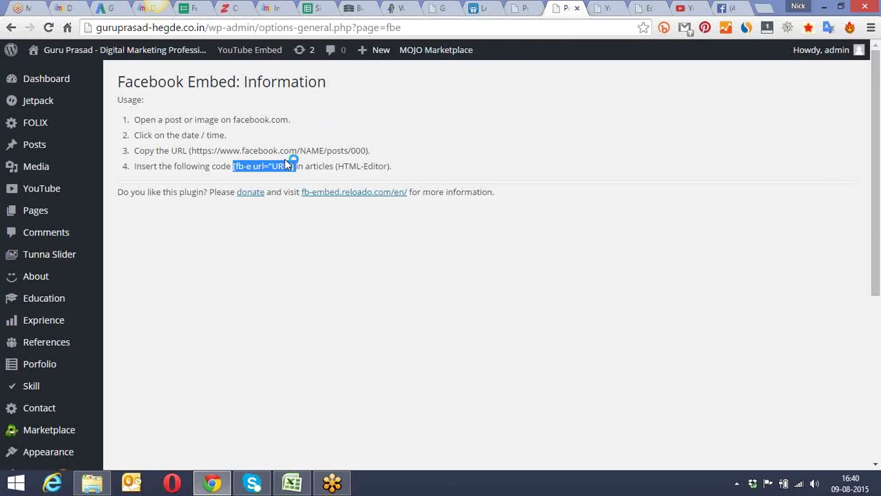
Step: Copy the [fb-e url="URL"] code from the usage notes, then reach the Edit Post screen via the live post
click(149, 379)
scroll(151, 379, down, 1)
scroll(149, 380, down, 2)
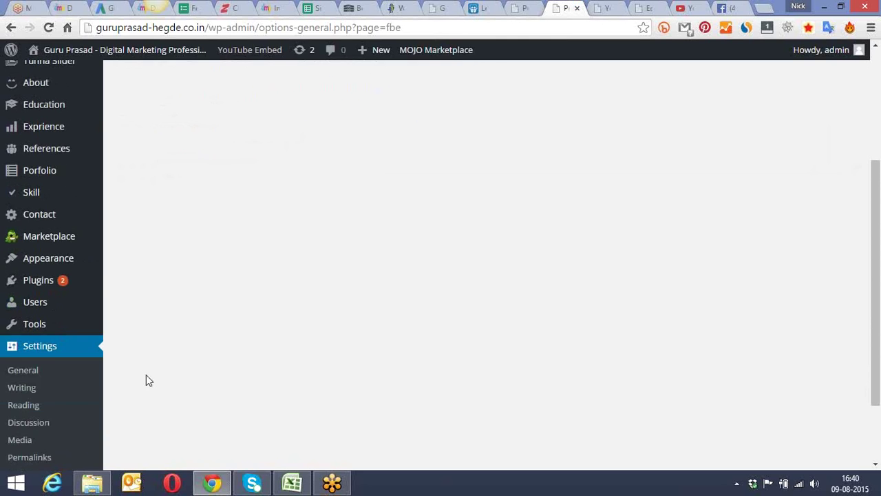
scroll(55, 392, down, 1)
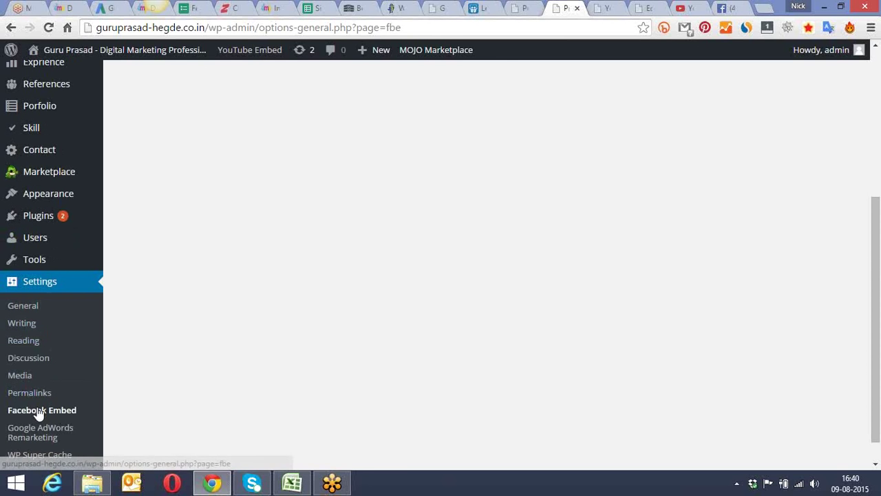
scroll(199, 399, up, 1)
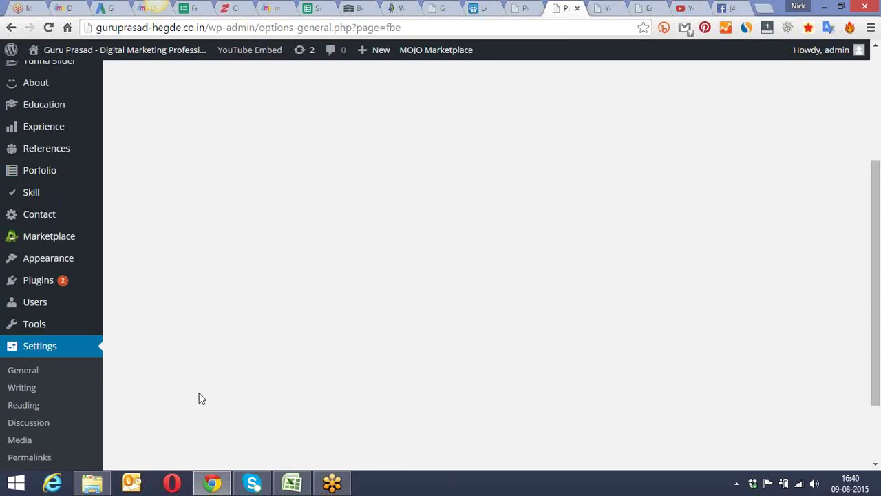
scroll(199, 398, up, 3)
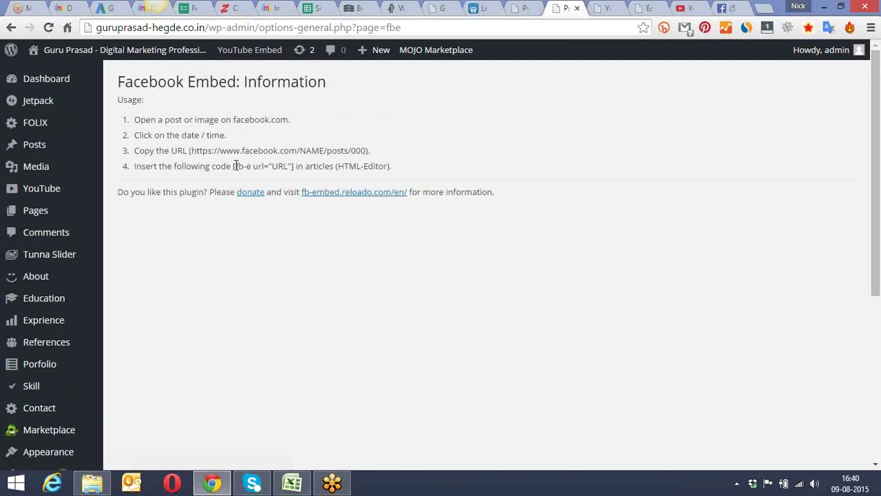
drag(233, 166, 297, 168)
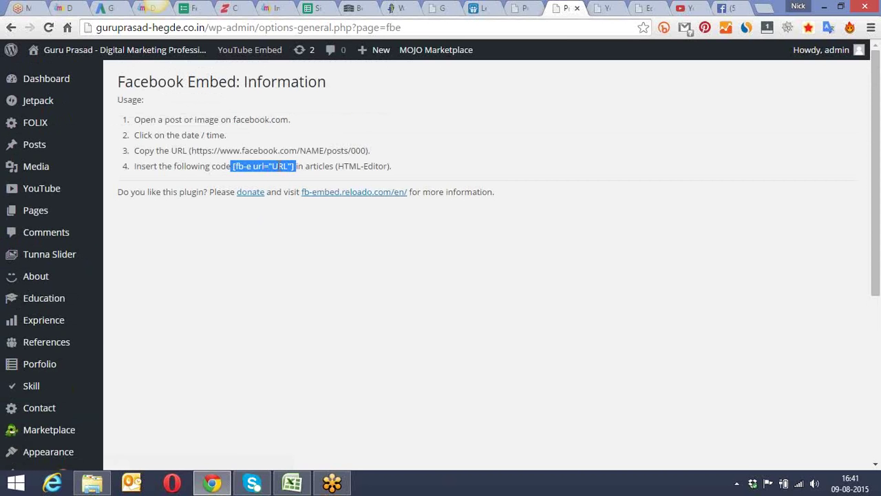
right_click(278, 166)
click(333, 176)
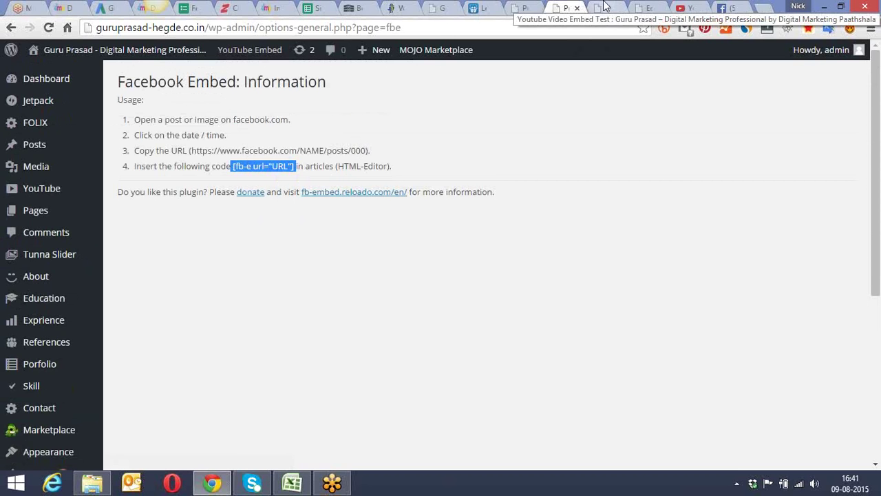
click(605, 5)
click(644, 7)
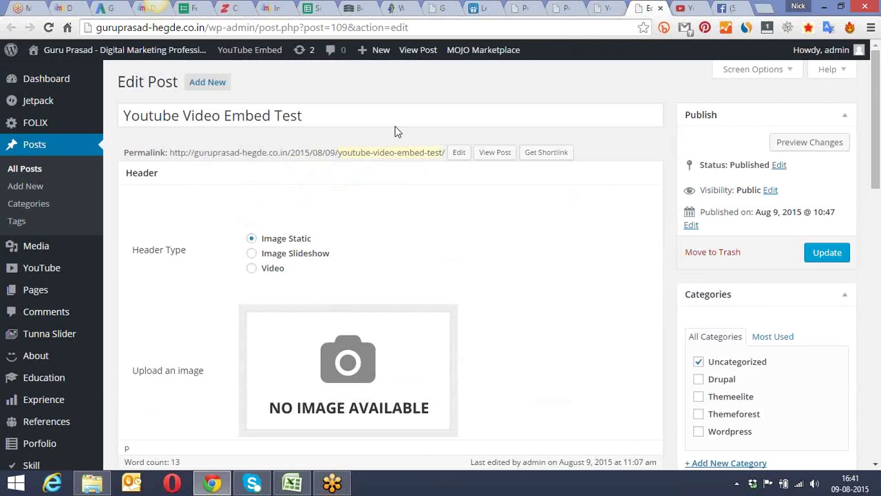
Step: Add a new line below the existing Facebook shortcode and select the URL placeholder in the new [fb-e url="URL"]
scroll(396, 131, down, 6)
scroll(396, 131, down, 3)
scroll(396, 131, down, 1)
click(235, 333)
key(Return)
key(Return)
key(Return)
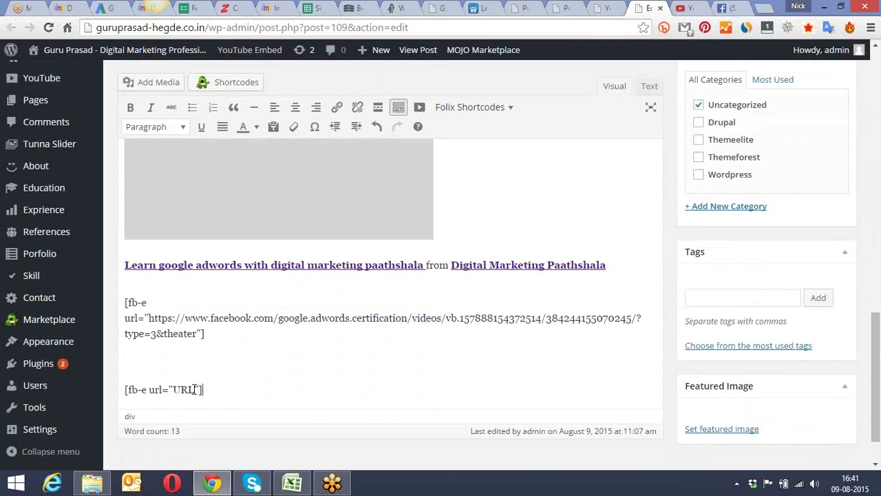
drag(194, 389, 173, 390)
Step: Select the dmp video's full Facebook address and switch back to the post editor
click(726, 7)
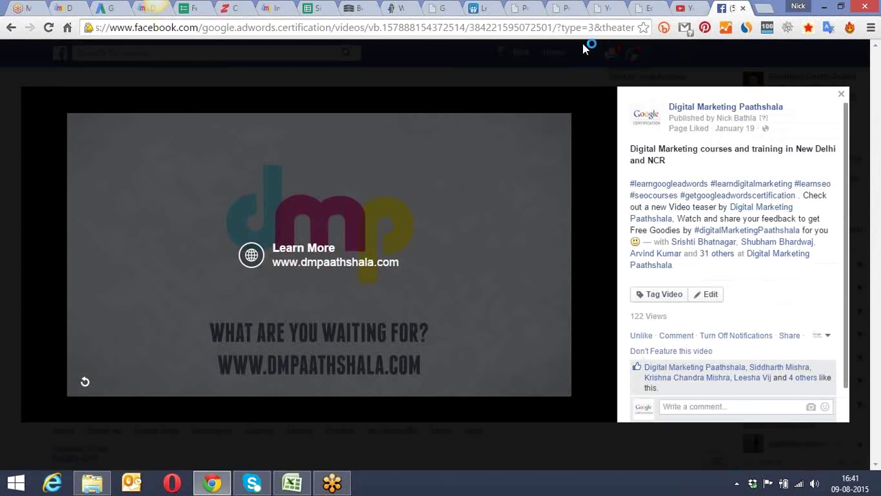
click(584, 25)
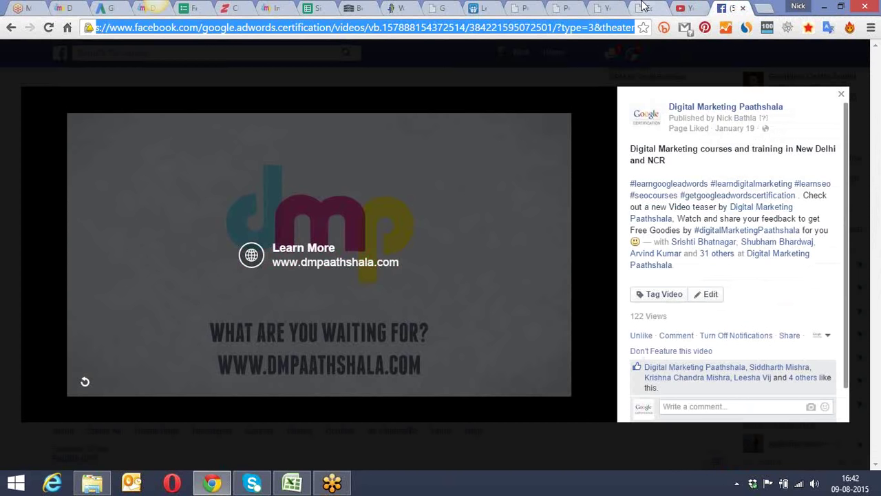
click(643, 7)
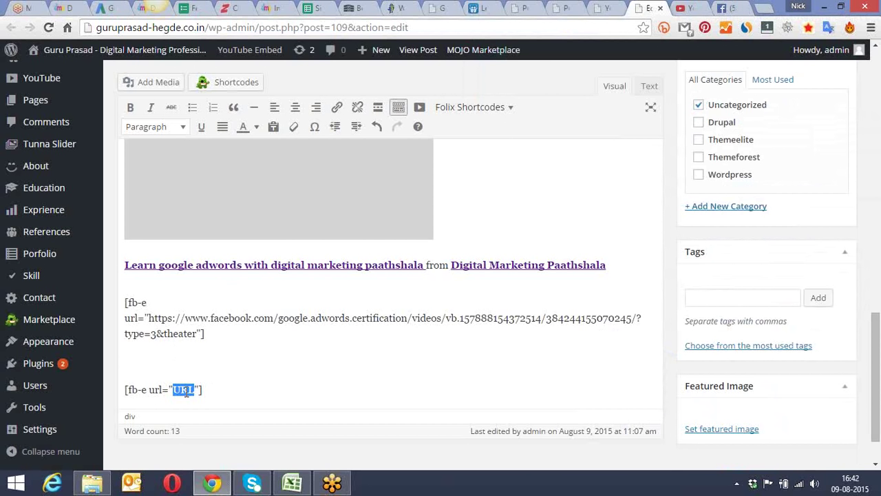
Step: Replace the URL placeholder with the dmp video's Facebook address and update the post
key(BackSpace)
key(ctrl+v)
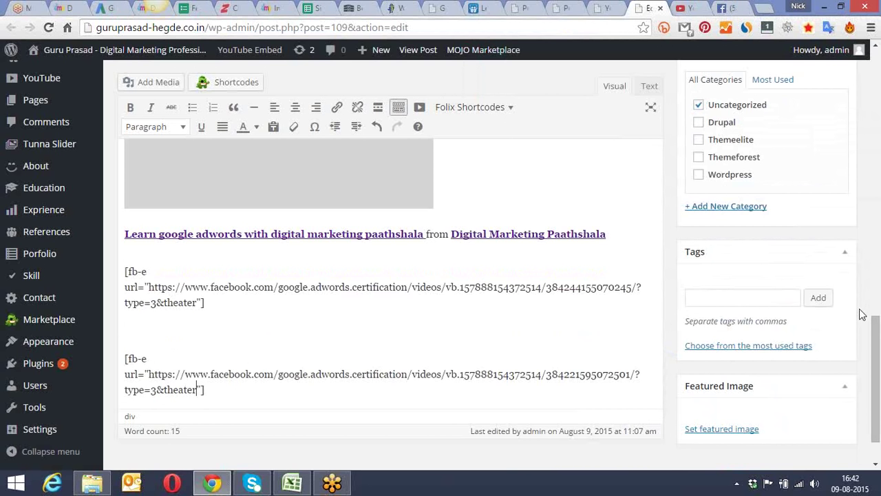
drag(875, 329, 879, 279)
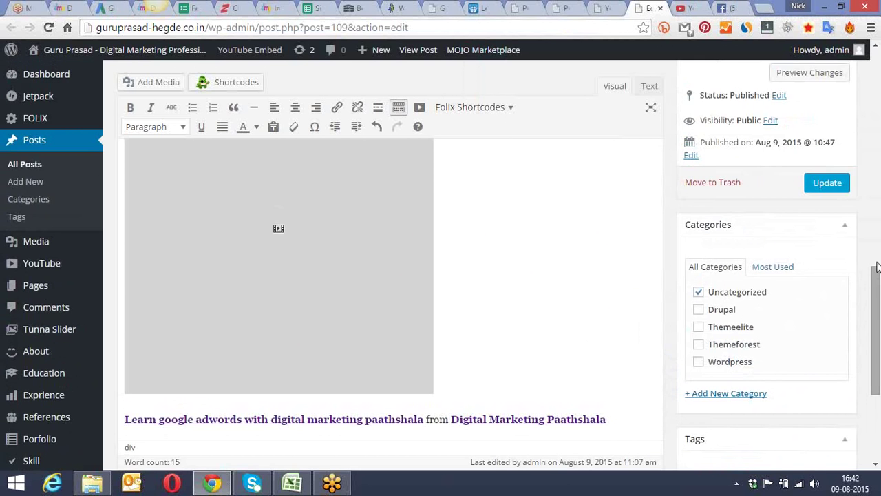
click(830, 184)
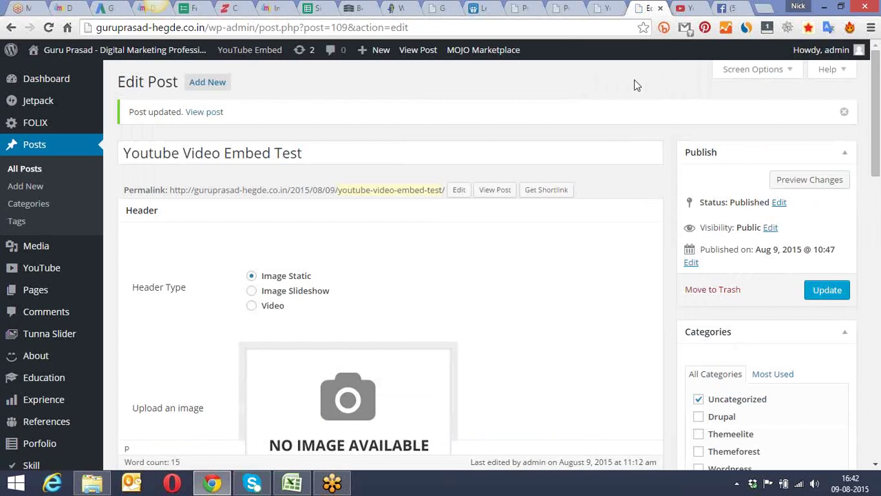
Step: Reload the live post and scroll down to the new WHAT ARE YOU WAITING FOR? embed
click(603, 6)
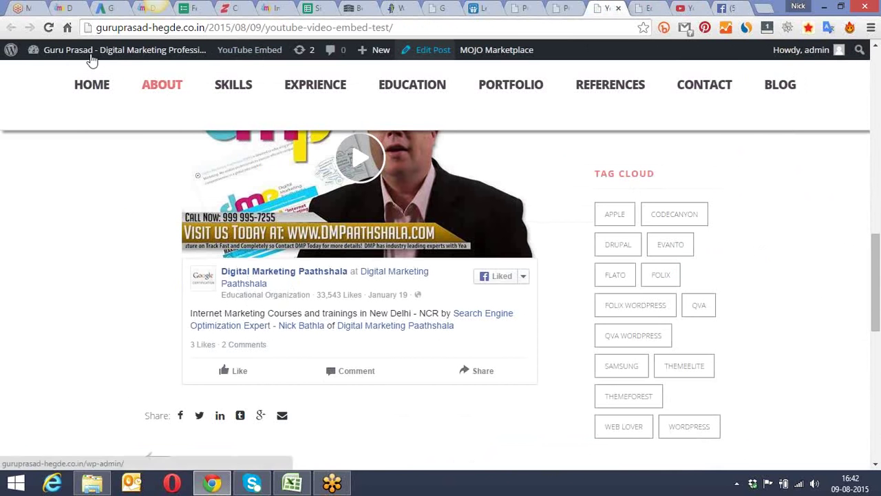
click(48, 29)
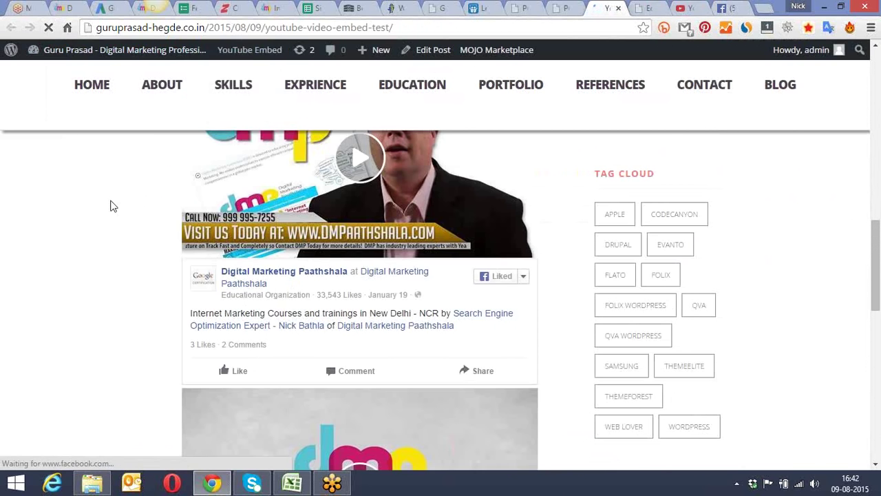
scroll(126, 199, up, 10)
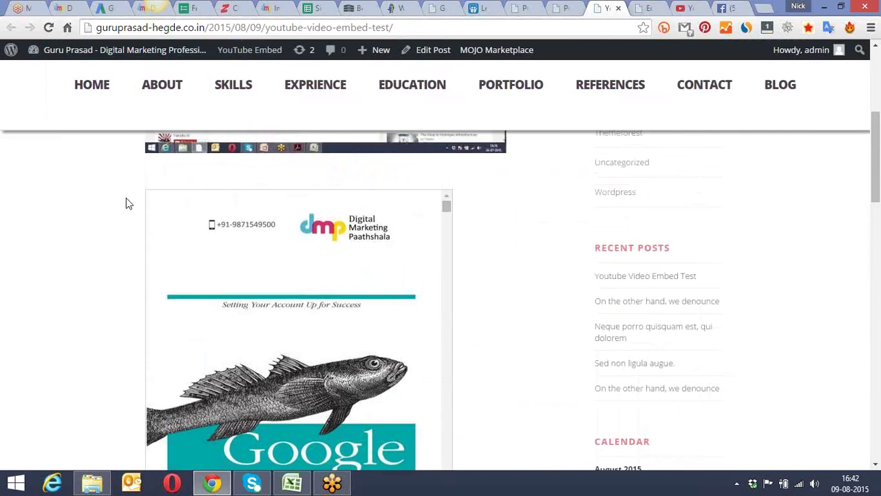
scroll(126, 200, down, 7)
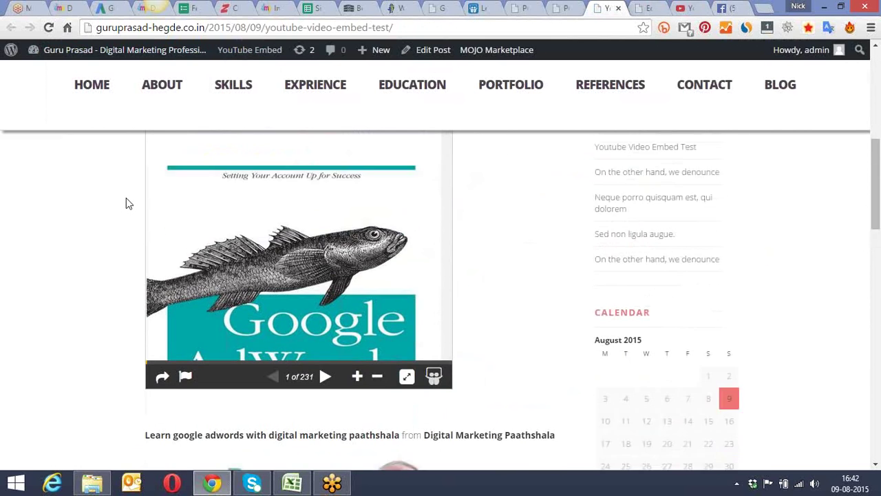
scroll(126, 203, down, 2)
scroll(126, 203, down, 4)
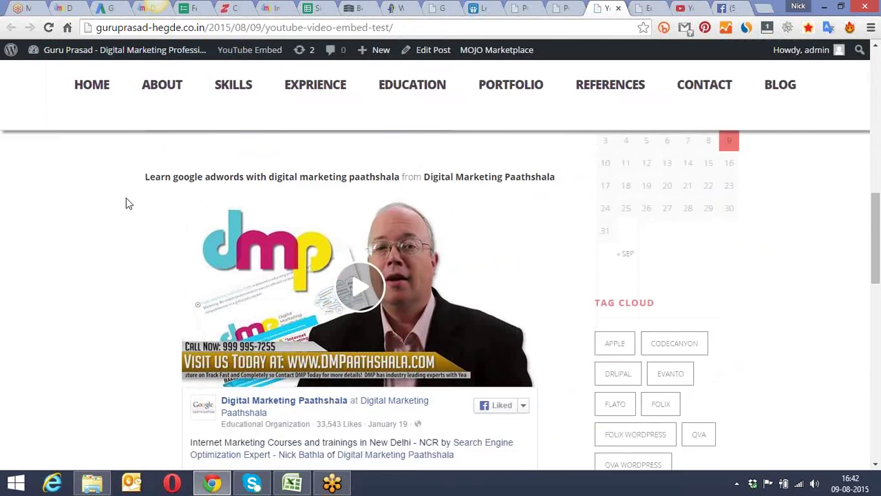
scroll(126, 203, down, 4)
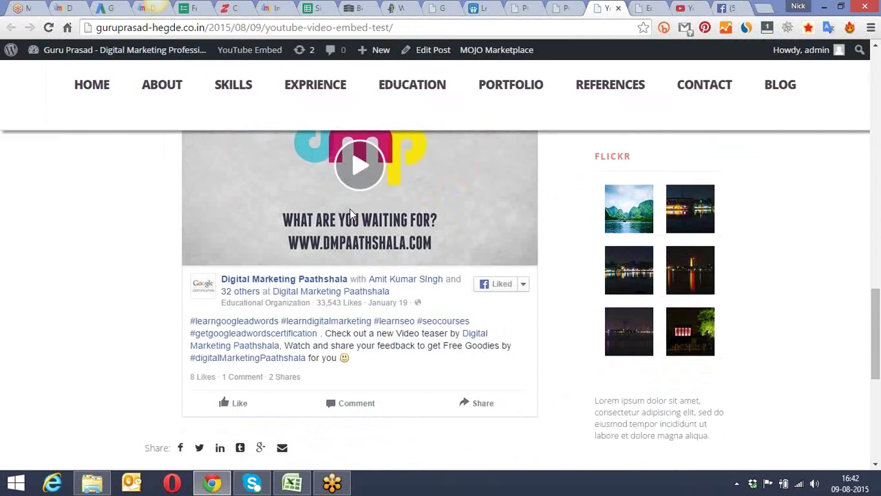
scroll(350, 208, down, 1)
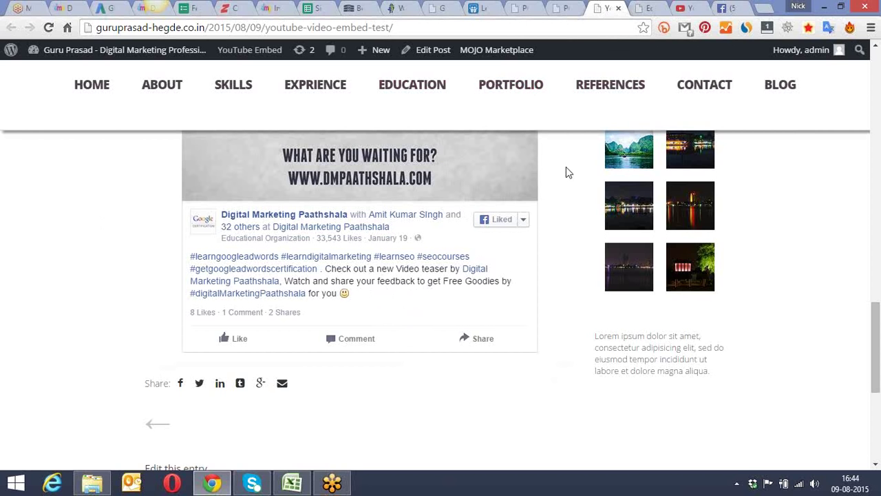
scroll(566, 172, down, 1)
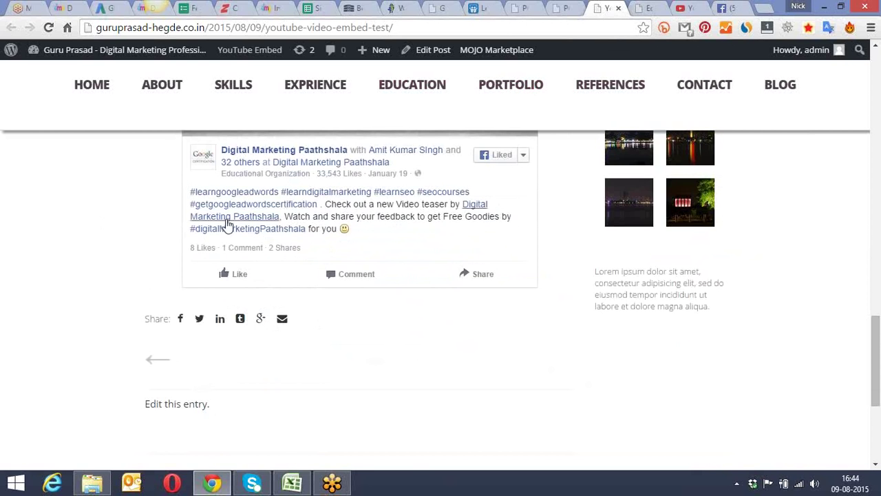
scroll(277, 197, up, 2)
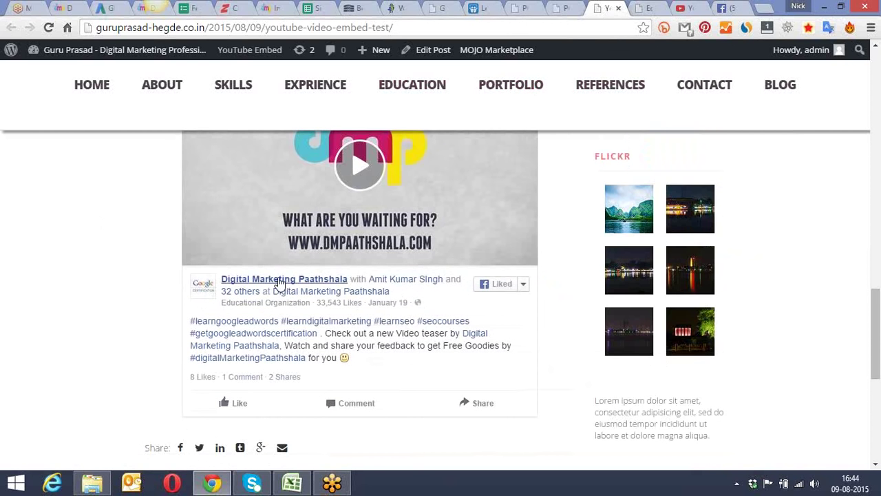
scroll(279, 283, up, 3)
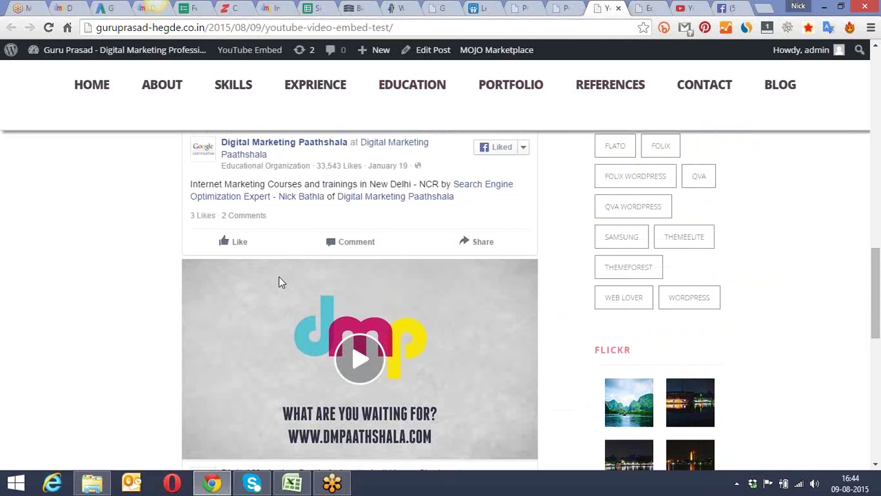
scroll(279, 279, up, 15)
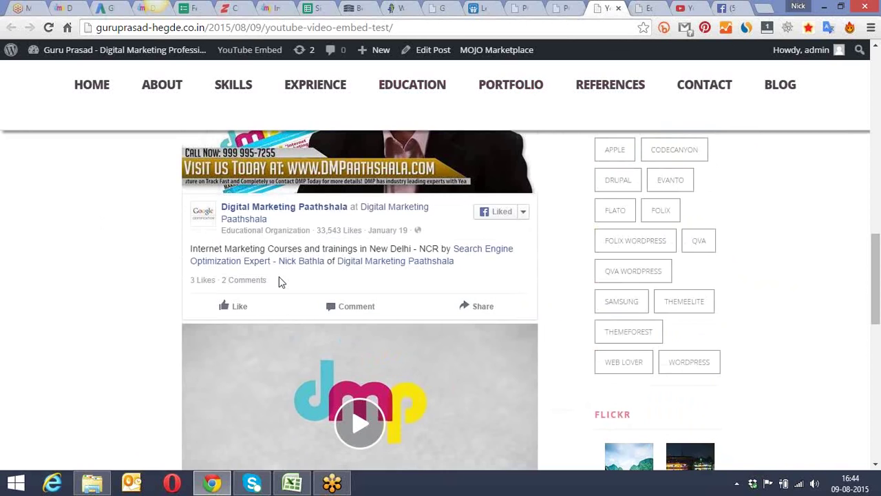
scroll(280, 282, up, 2)
scroll(280, 282, down, 4)
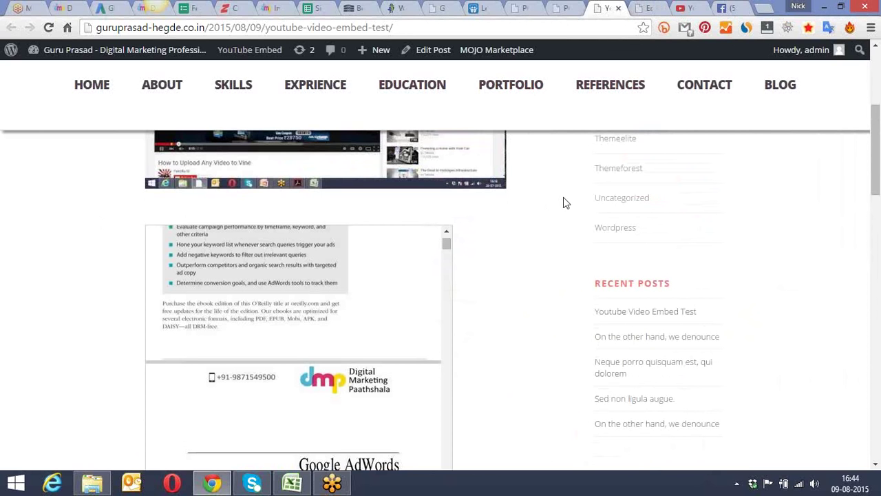
Step: From the post editor, go to Plugins > Add New in the admin sidebar
click(644, 8)
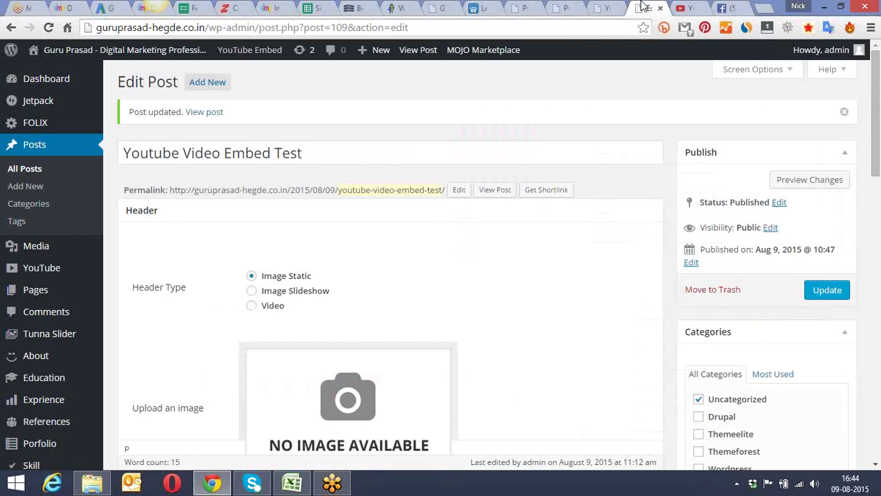
scroll(73, 364, down, 3)
scroll(69, 365, down, 1)
mouse_move(53, 413)
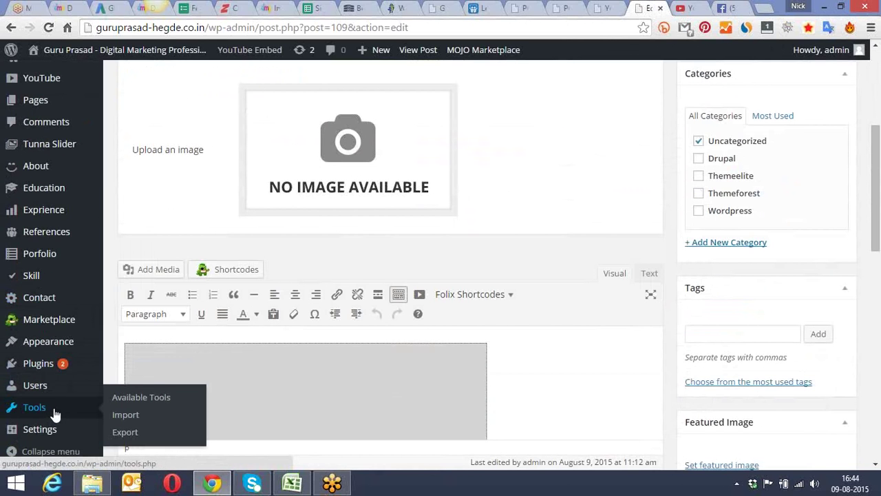
mouse_move(55, 372)
click(139, 383)
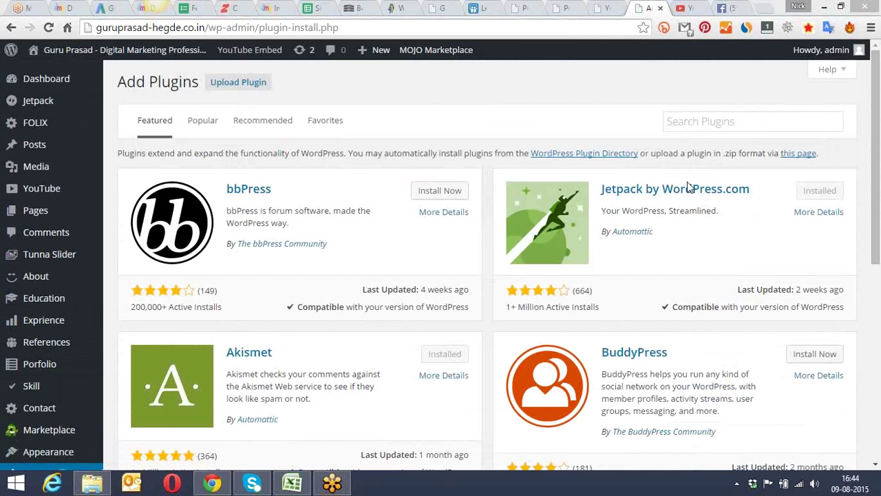
Step: Search the plugin directory for 'twitter tweets'
click(716, 119)
text(twee)
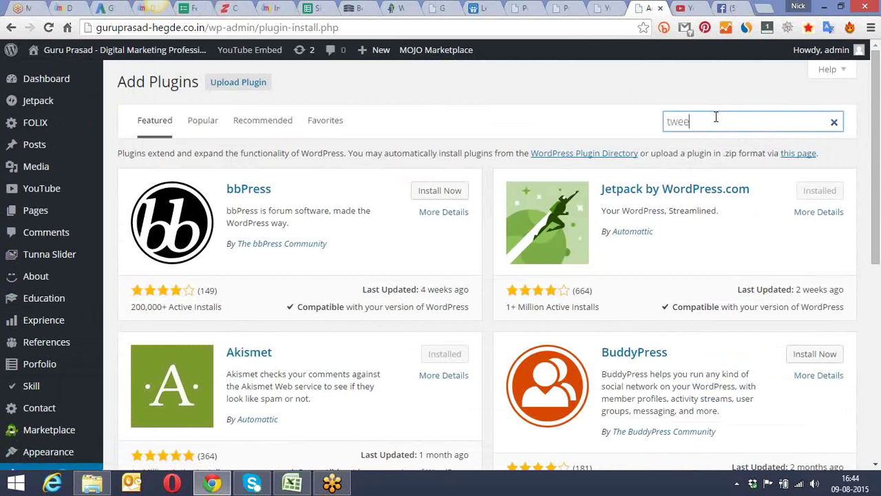
key(BackSpace)
key(BackSpace)
text(itter tweets)
key(Return)
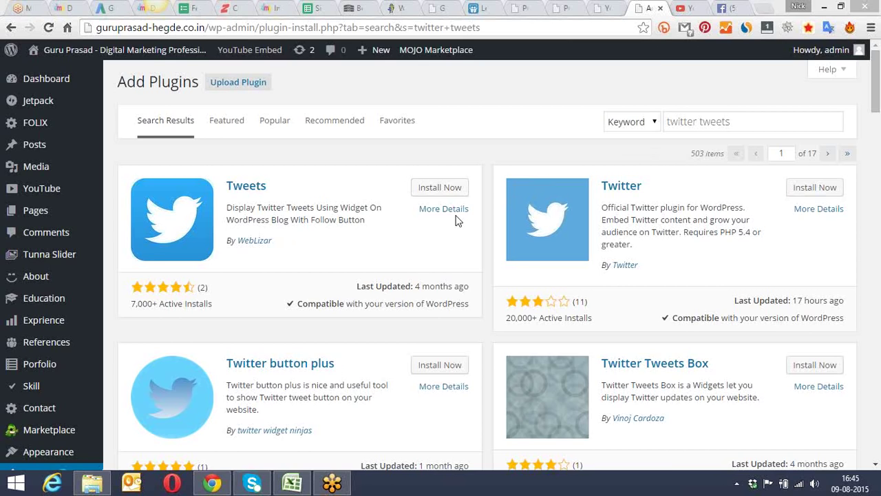
Step: Change the search to 'twitter embed' to list embed plugins like Twitter Embed
drag(878, 96, 878, 81)
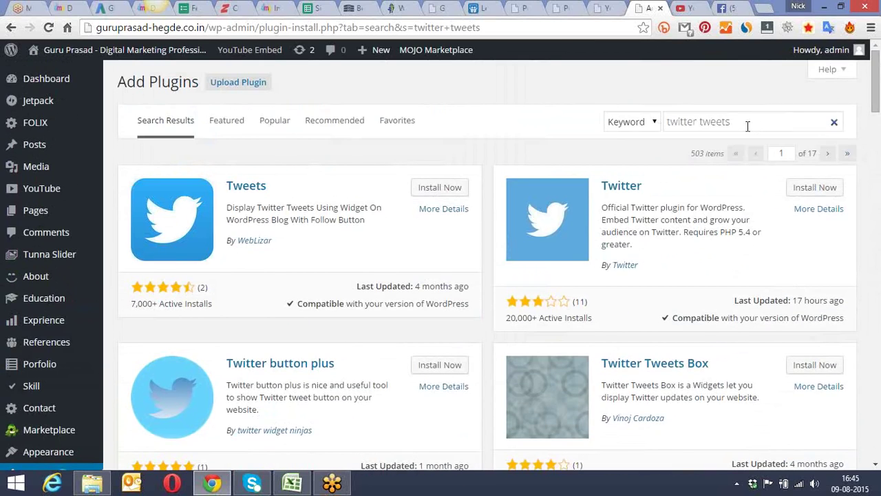
drag(748, 126, 701, 121)
text(embed)
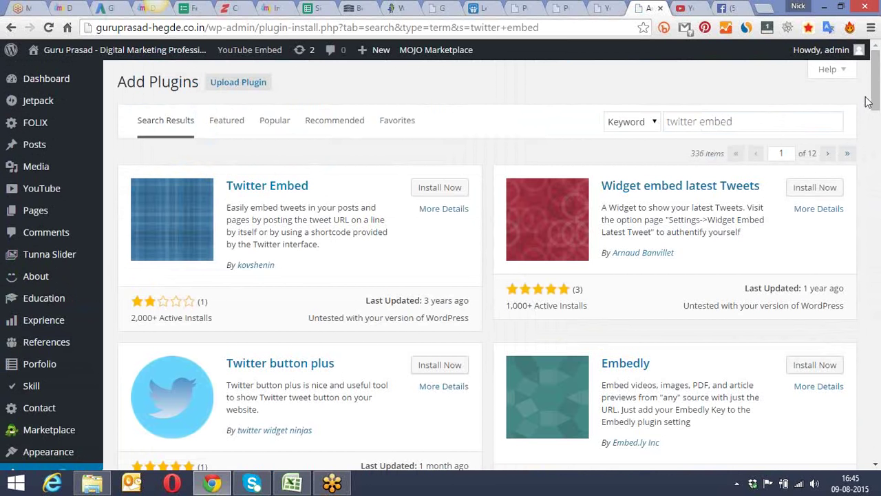
drag(872, 101, 877, 194)
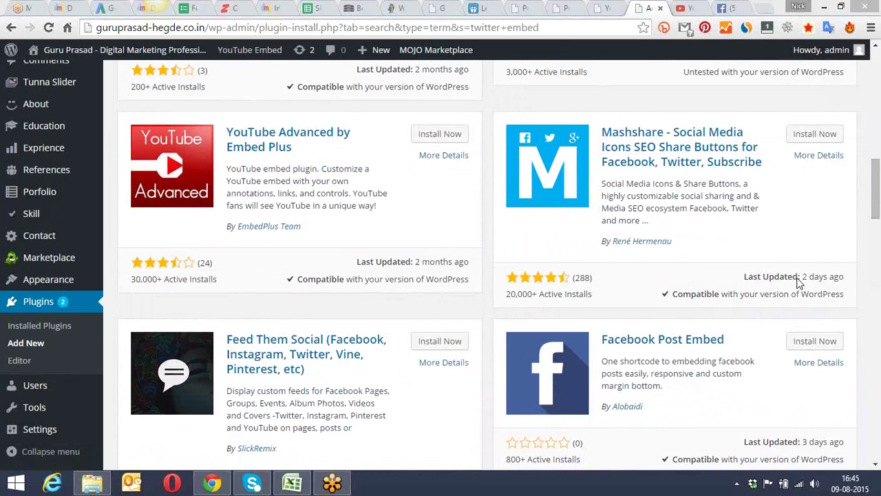
drag(876, 193, 866, 69)
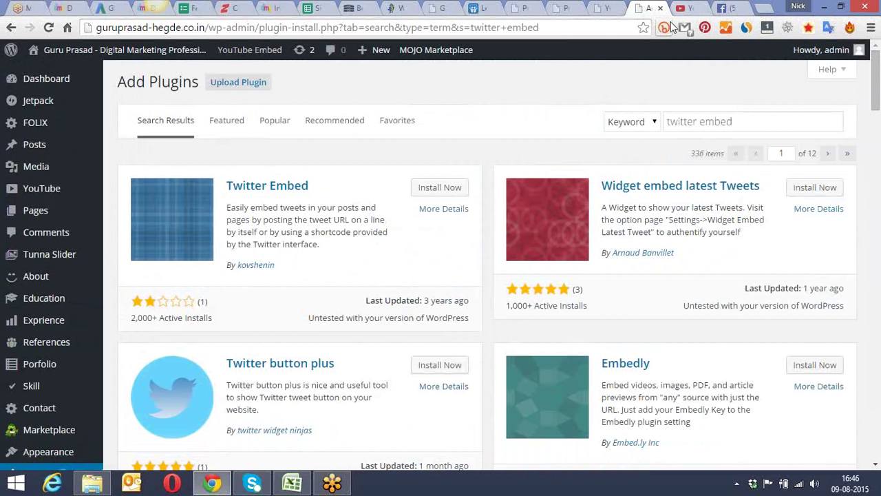
Step: Open google.com/analytics from the address bar suggestions
click(687, 8)
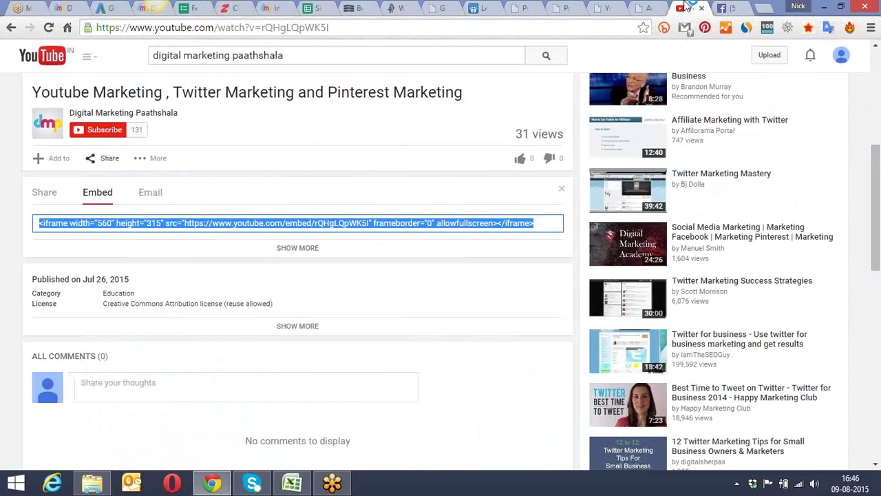
click(491, 28)
text(goo)
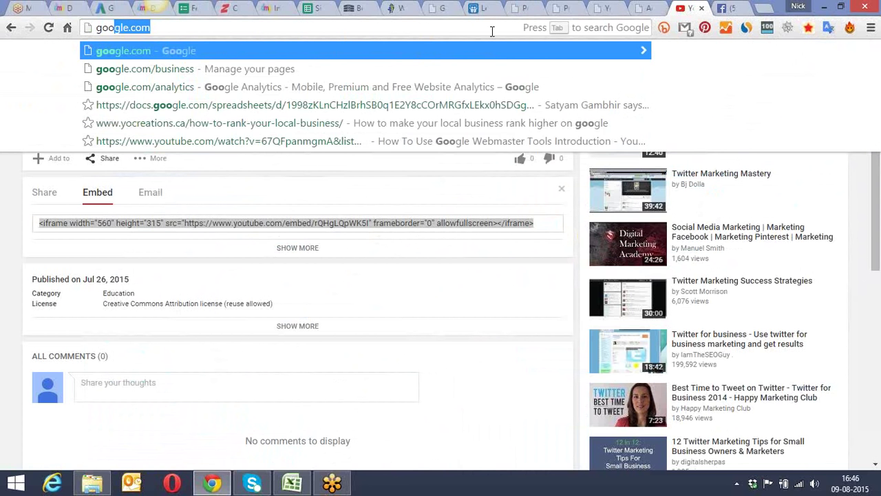
key(Right)
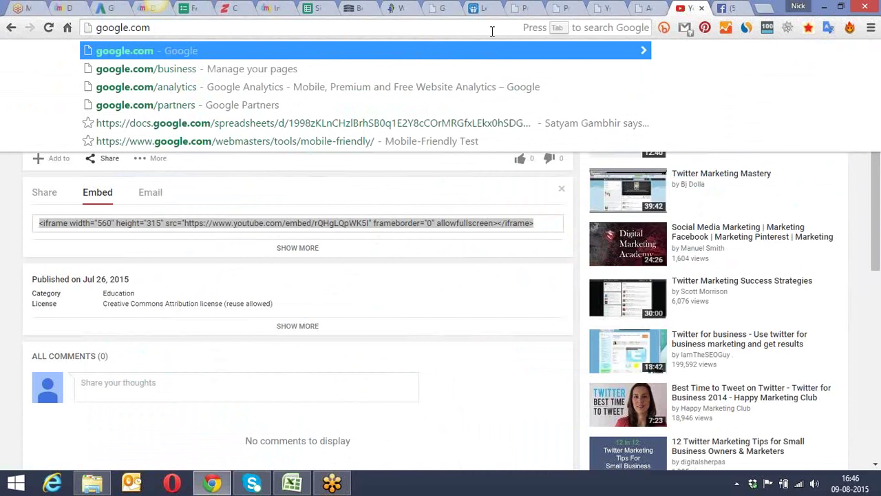
key(Down)
key(Down)
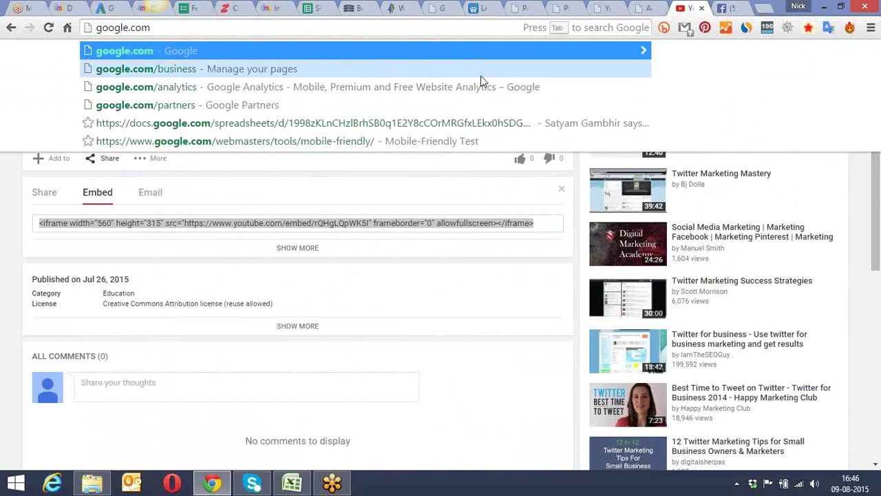
key(Return)
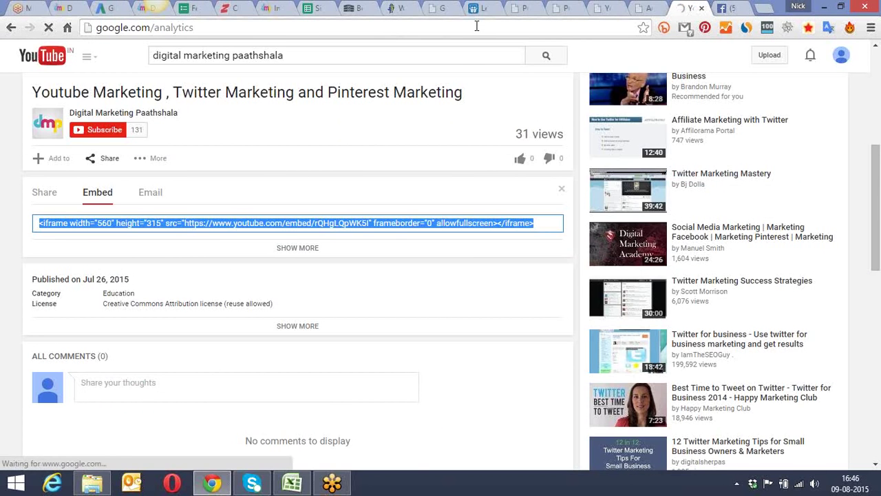
Step: Close the hosting packages, site, SlideShare and Facebook Embed settings tabs
click(313, 8)
click(359, 7)
click(371, 7)
click(371, 8)
click(371, 7)
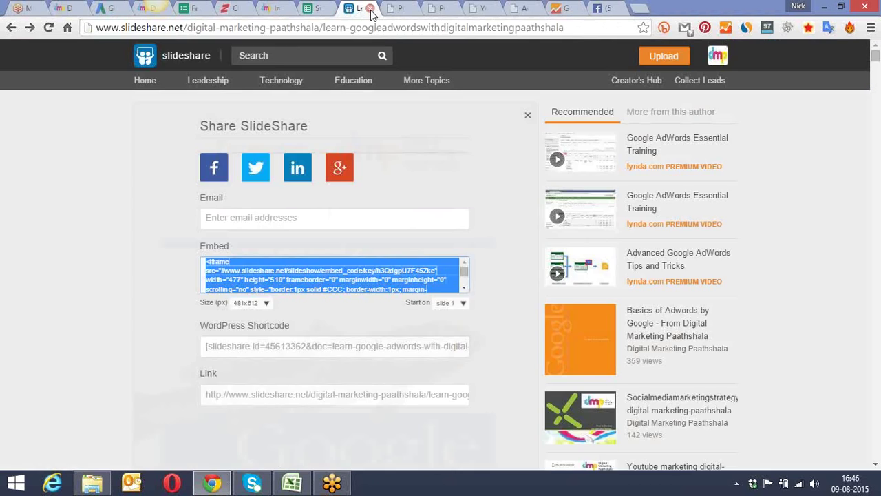
click(370, 8)
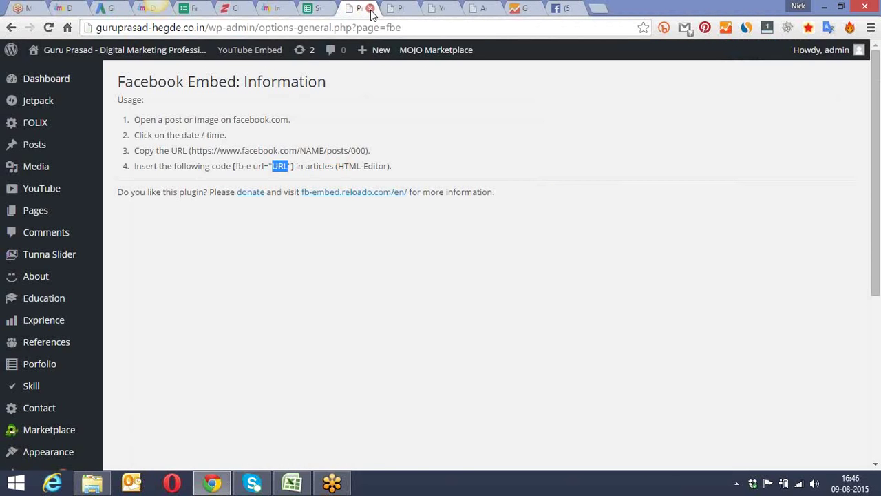
click(370, 7)
Step: Close the YouTube Video Embed Test post and Facebook video tabs, leaving Google Analytics
click(436, 7)
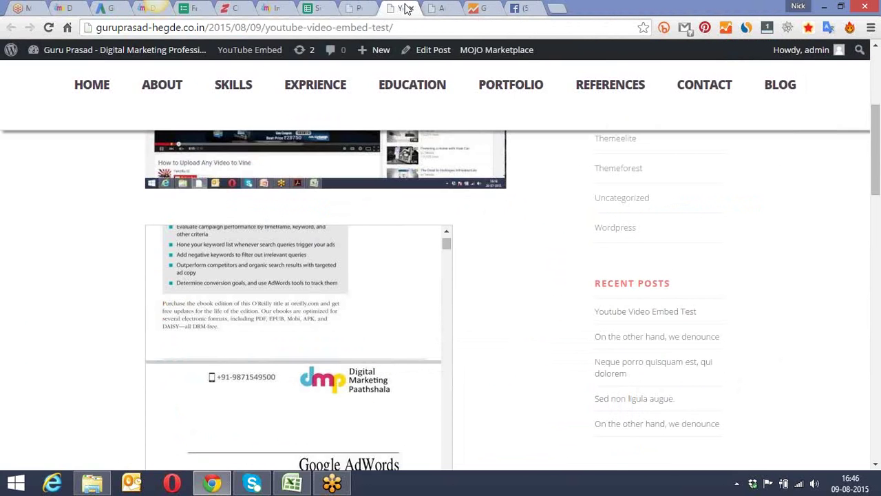
click(406, 7)
click(411, 9)
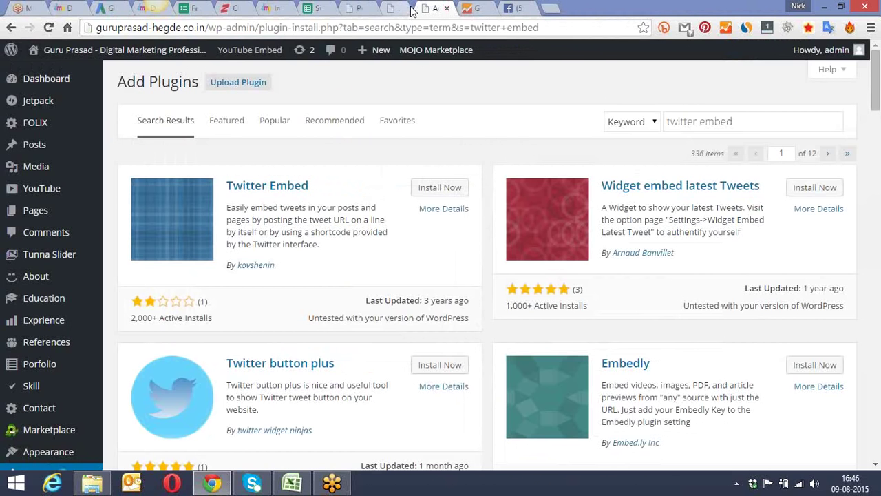
click(480, 7)
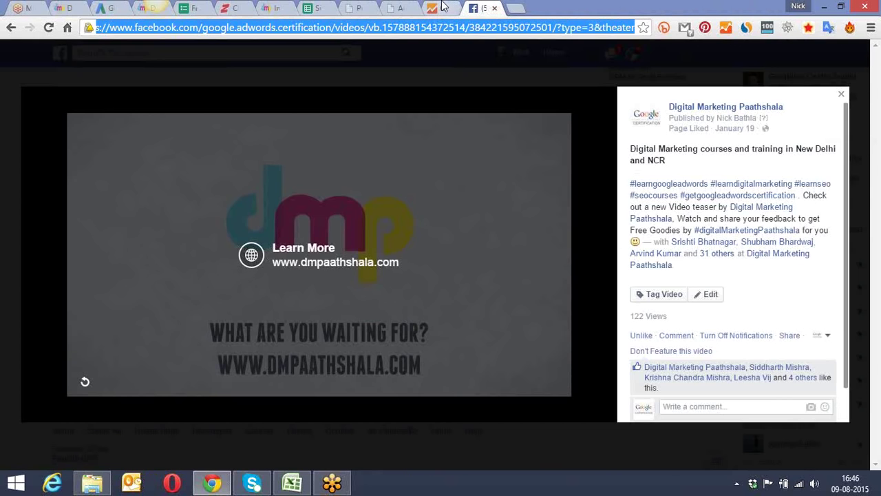
key(ctrl+w)
click(467, 26)
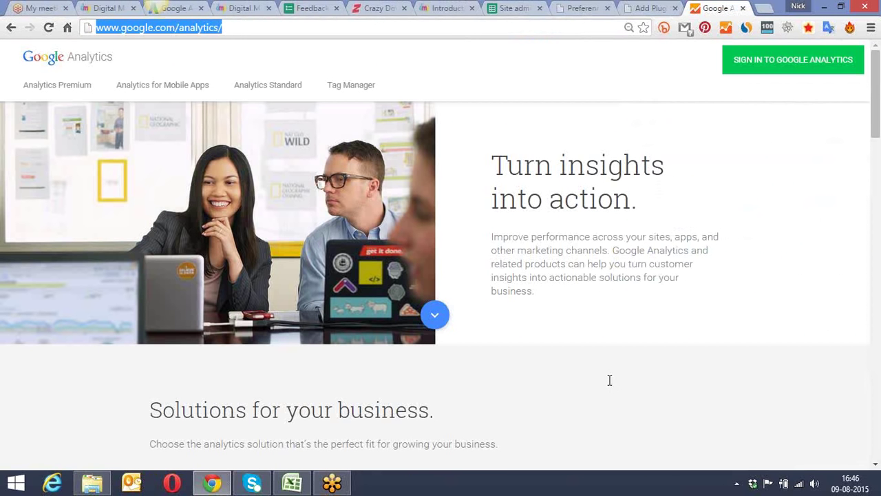
Step: Sign in to Google Analytics, then choose Add Google account from the account dropdown
click(600, 478)
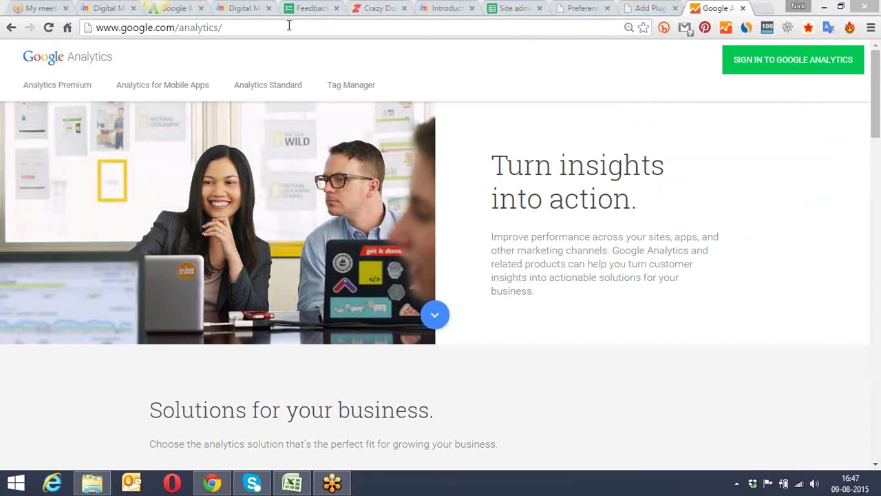
click(791, 60)
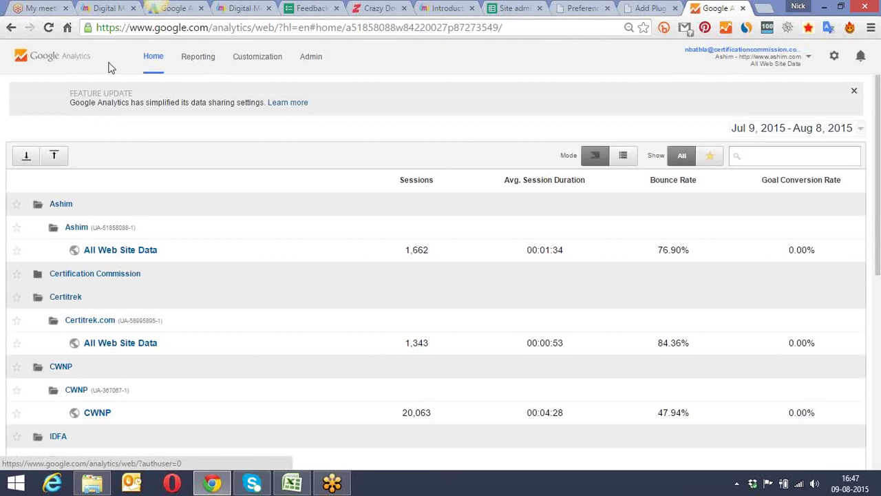
click(787, 62)
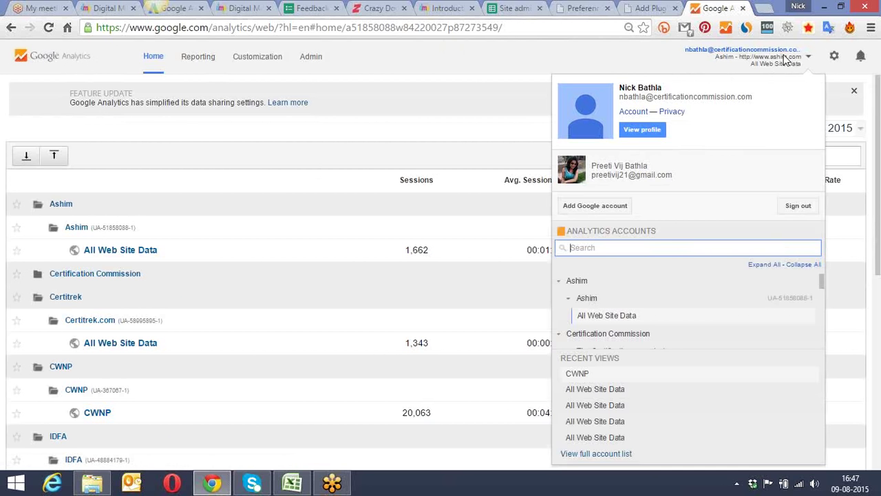
click(603, 207)
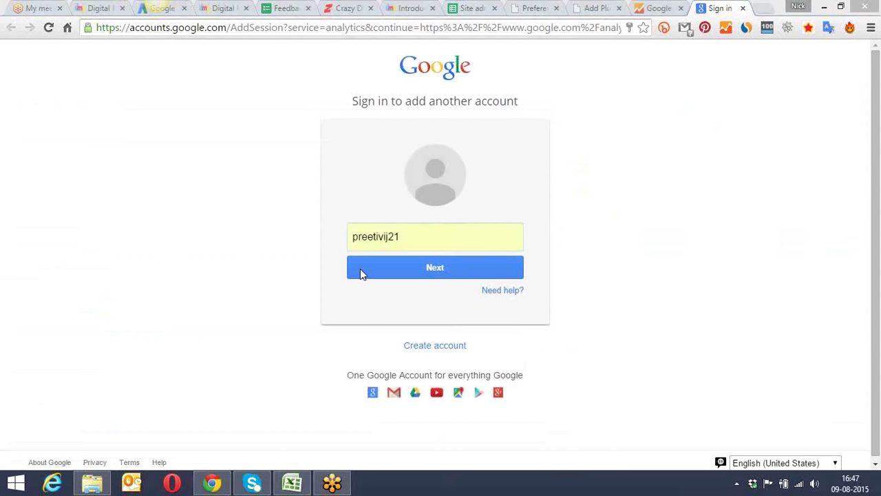
Step: Sign in using the saved work e-mail address and its autofilled password
click(419, 240)
double_click(420, 241)
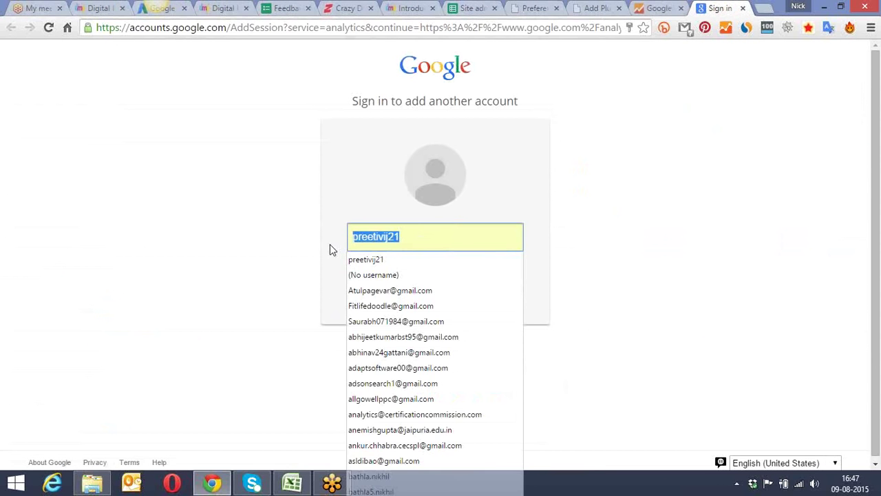
text(nick)
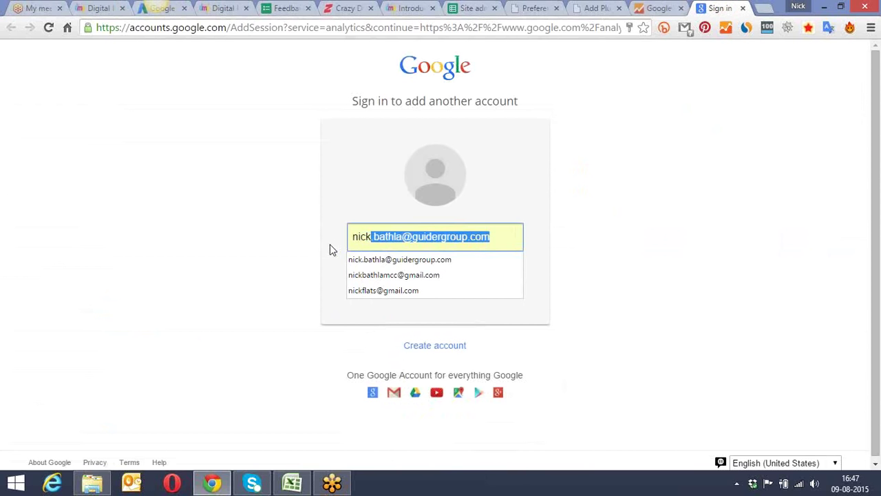
key(BackSpace)
key(BackSpace)
key(BackSpace)
key(BackSpace)
text(ba)
click(361, 259)
click(365, 274)
click(380, 281)
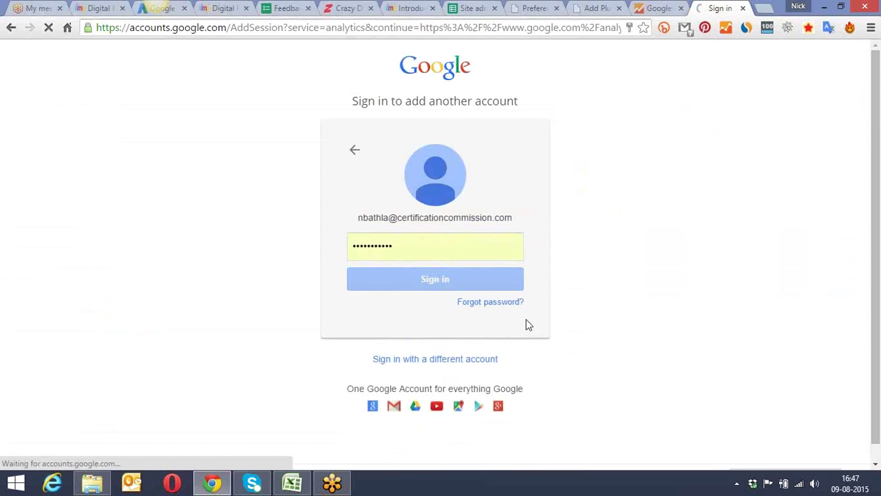
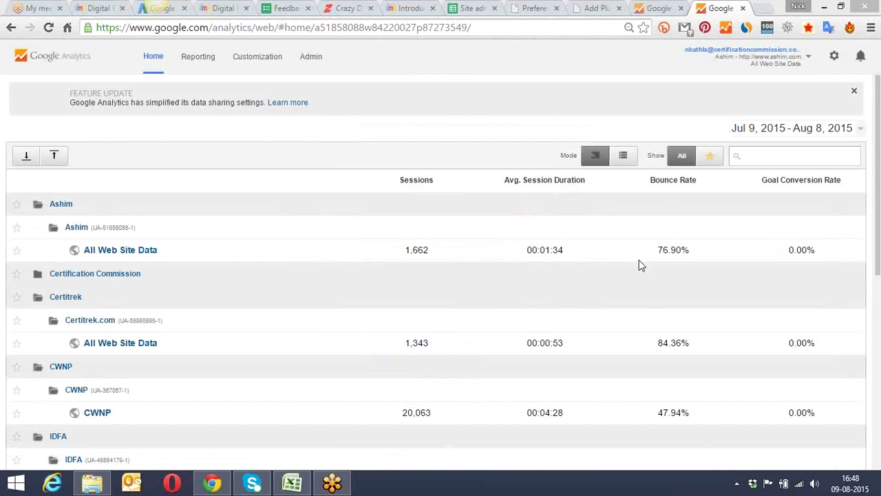
Step: Start creating a new Analytics account from Admin, then switch to the second signed-in Google account
click(310, 62)
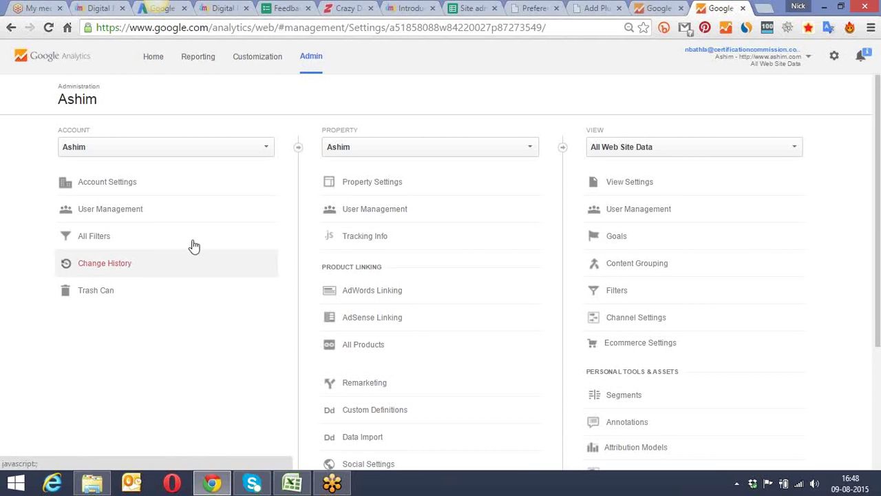
click(248, 155)
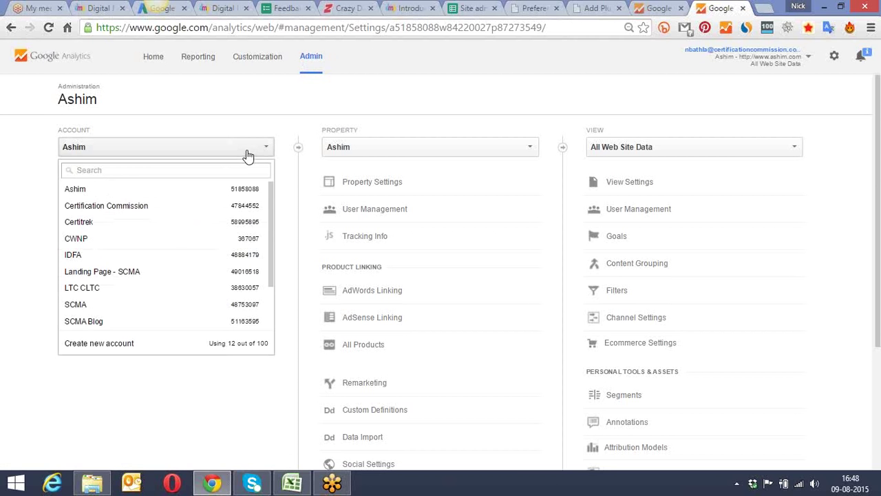
click(104, 343)
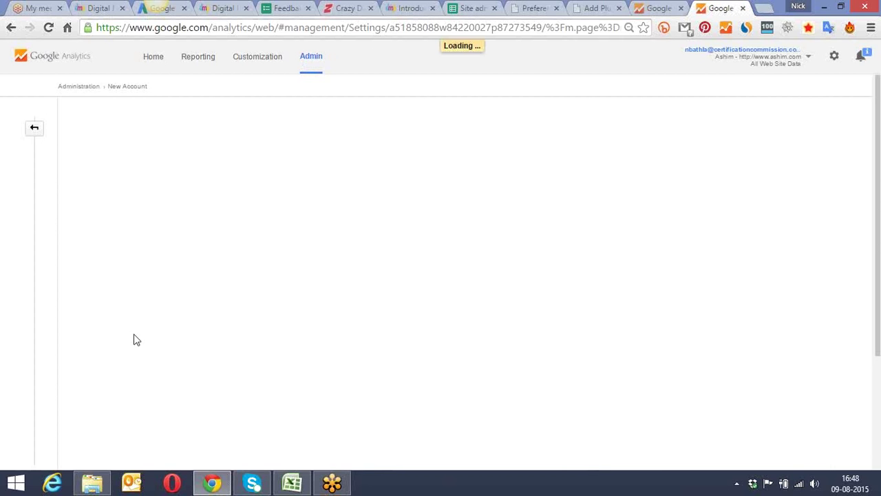
click(775, 62)
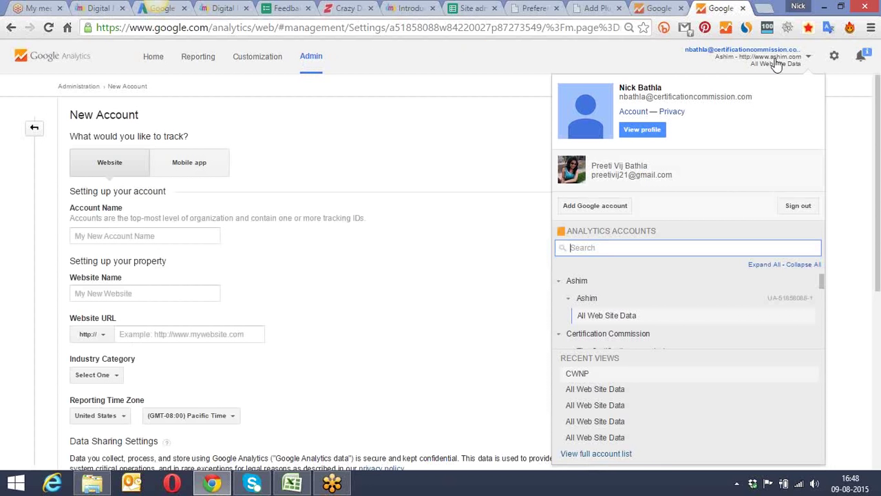
click(688, 174)
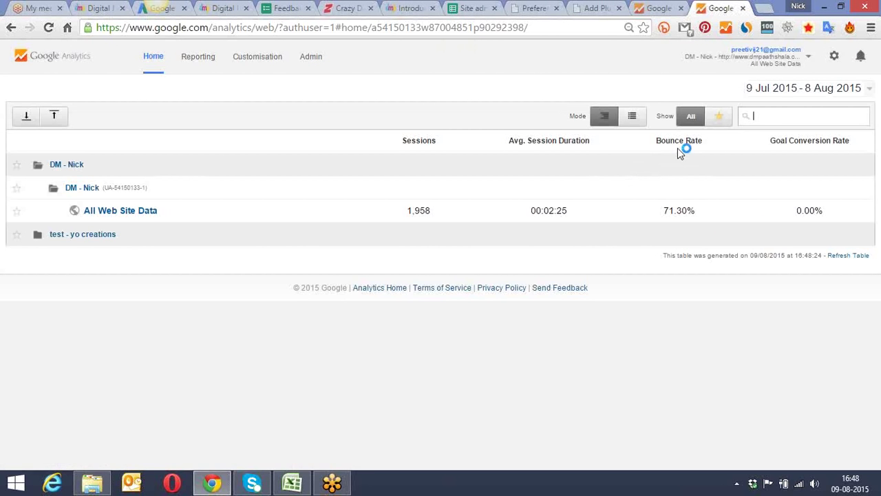
Step: Under the second Google account, open Admin's Create new account form for tracking a website
click(311, 58)
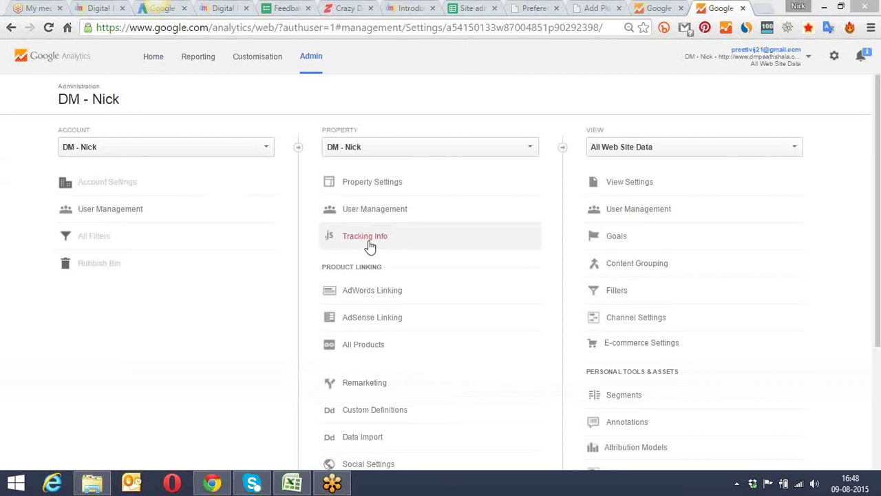
drag(879, 124, 880, 121)
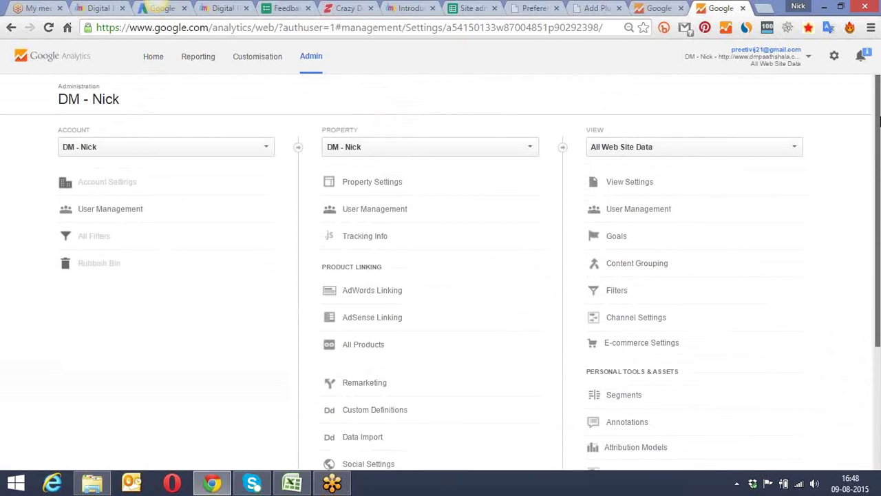
click(261, 153)
click(145, 231)
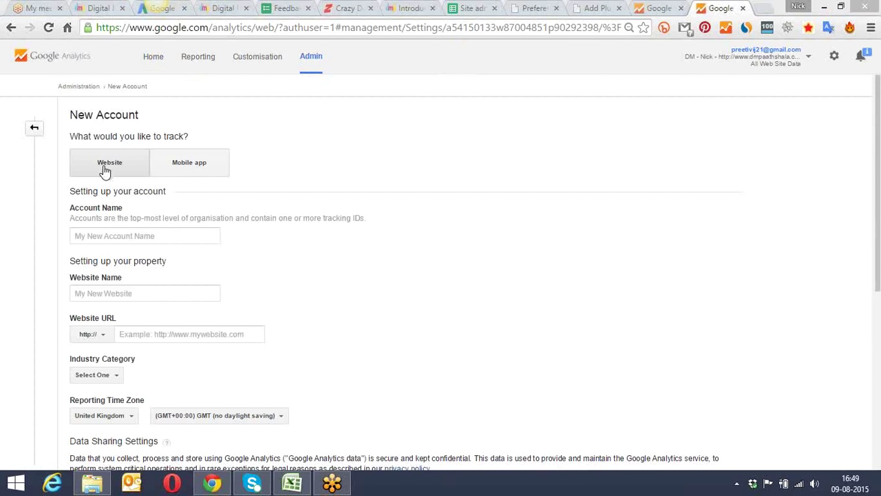
click(91, 236)
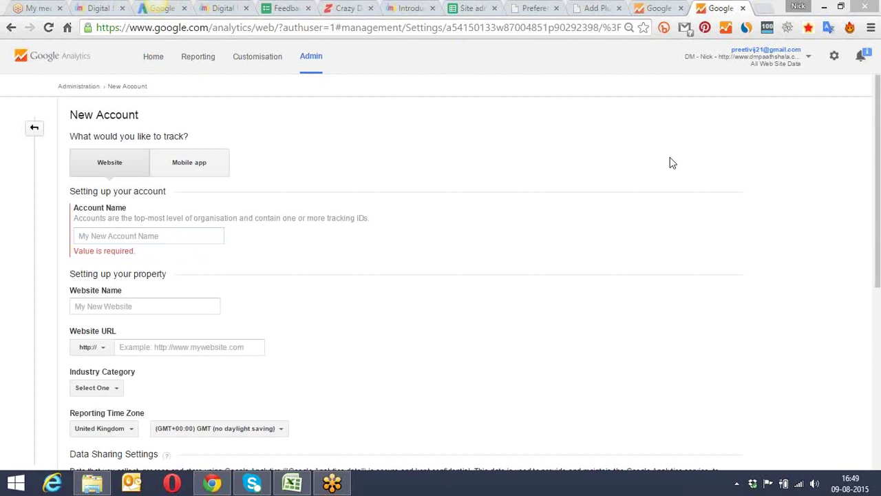
click(771, 63)
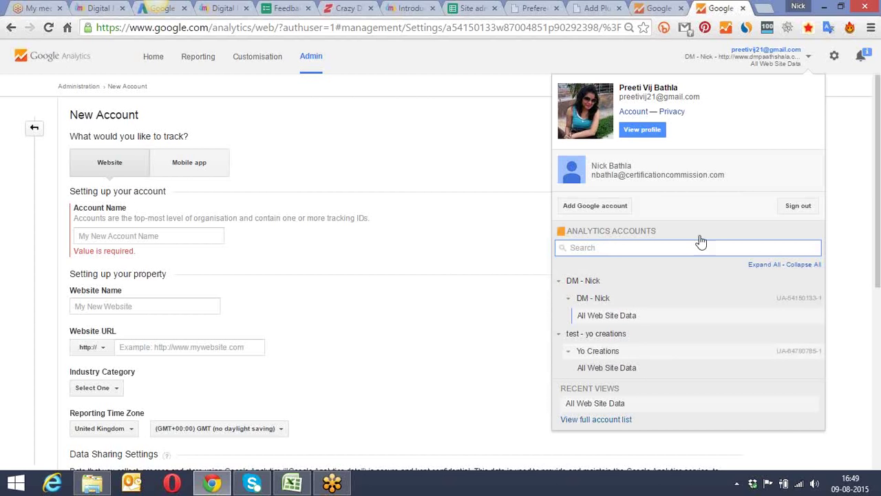
Step: Add another Google account by replacing the autofilled e-mail with the new address, then entering its password
click(596, 206)
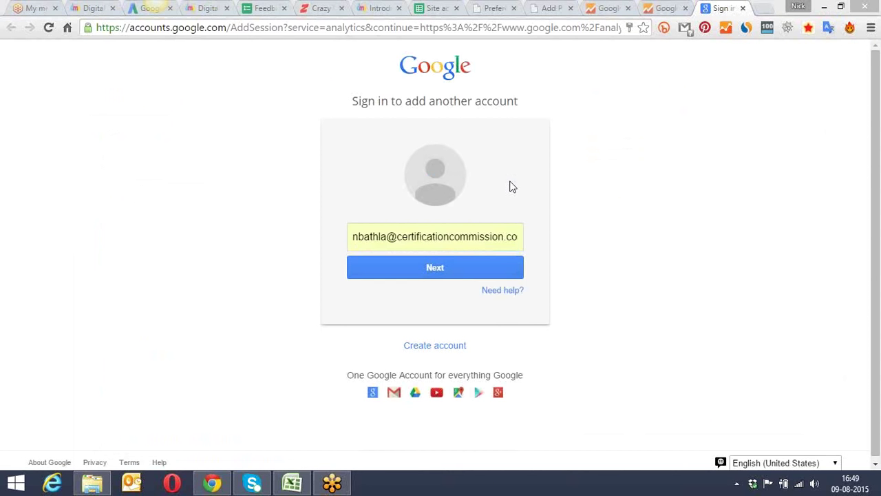
click(397, 238)
key(ctrl+a)
text(b)
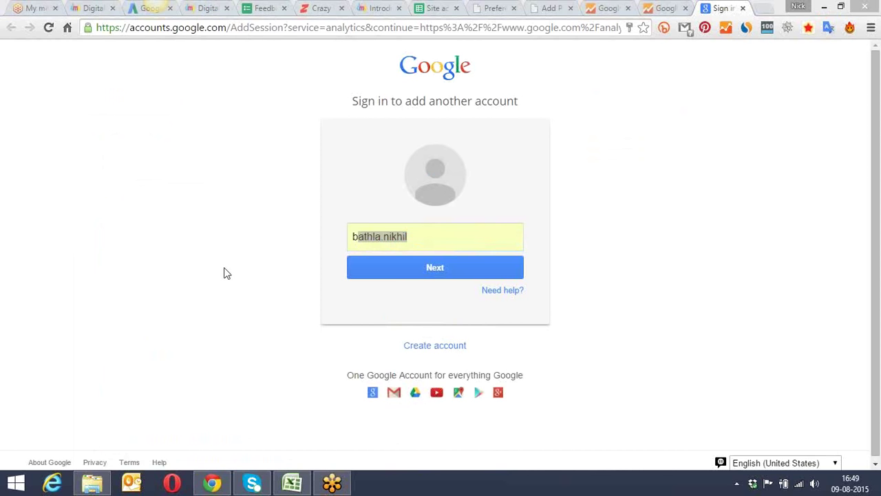
click(429, 234)
key(BackSpace)
key(BackSpace)
key(BackSpace)
key(BackSpace)
key(BackSpace)
key(BackSpace)
key(BackSpace)
key(BackSpace)
key(BackSpace)
key(BackSpace)
key(BackSpace)
key(BackSpace)
key(BackSpace)
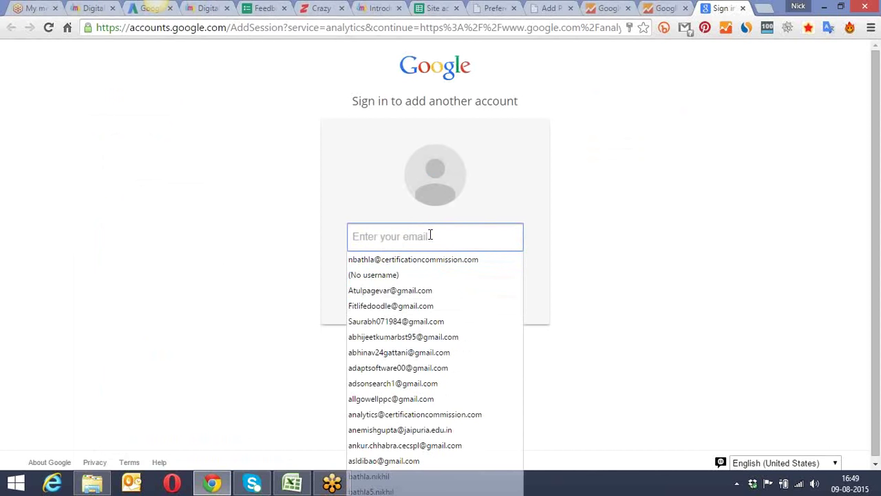
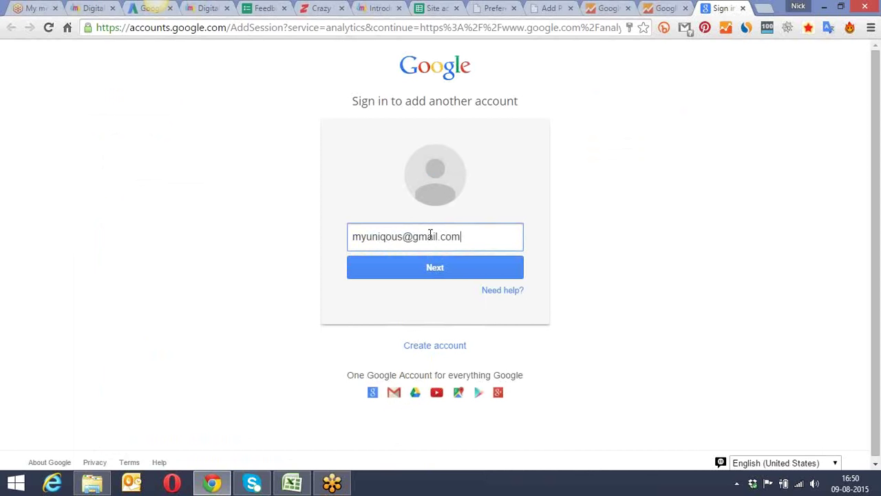
click(408, 267)
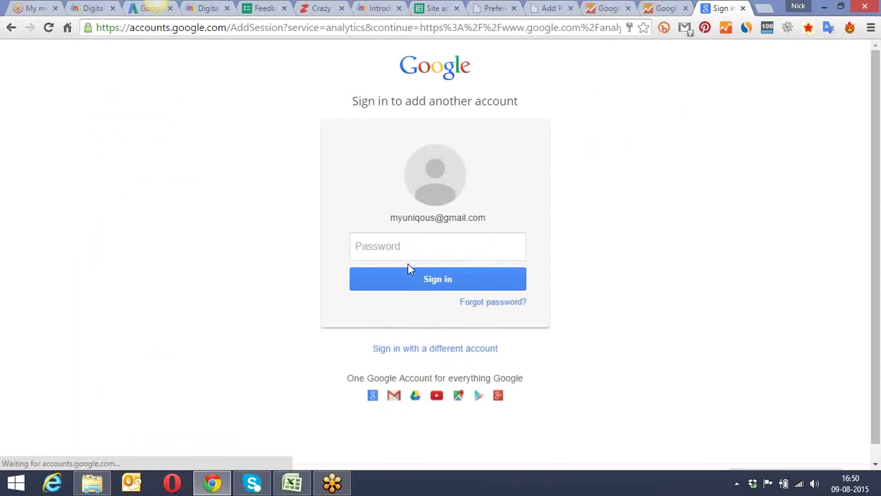
text(••)
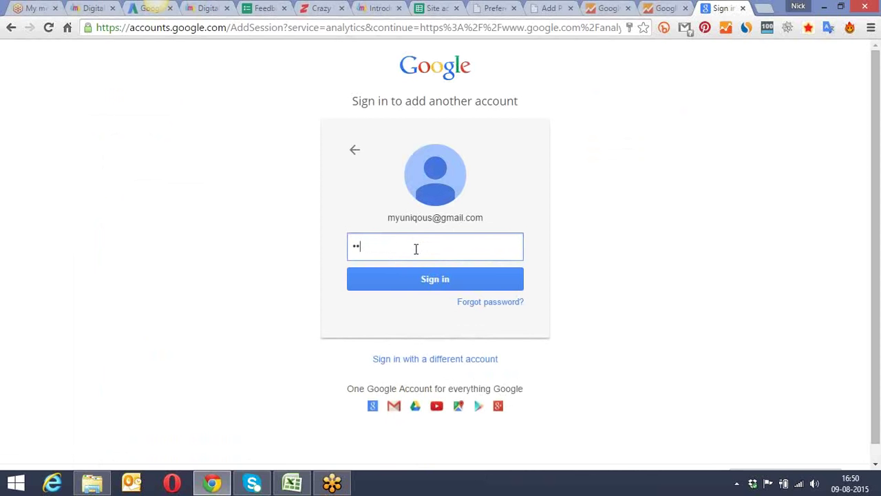
text(••••••••)
Step: Sign in with the new account, decline saving the password, and start the Analytics sign-up
click(413, 279)
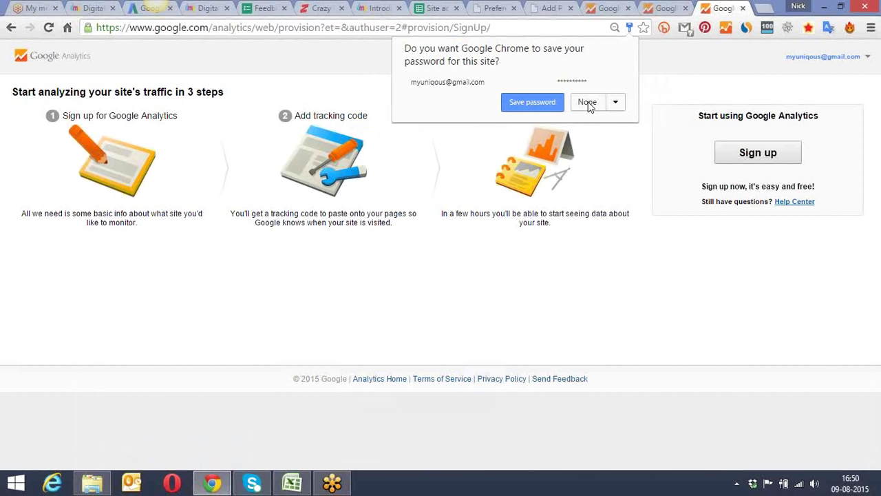
click(588, 104)
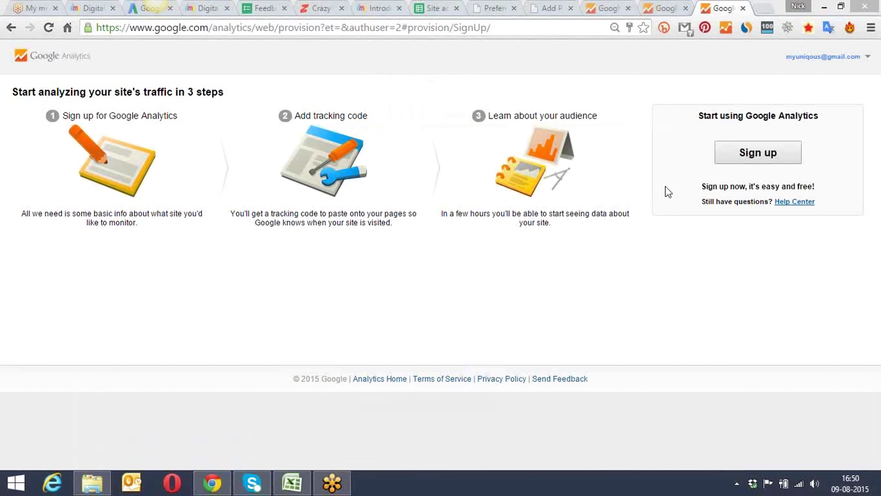
click(757, 154)
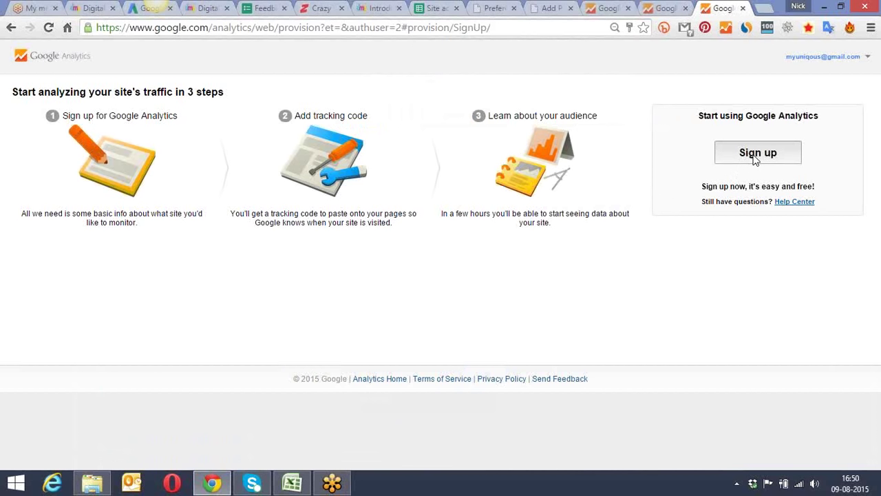
click(757, 153)
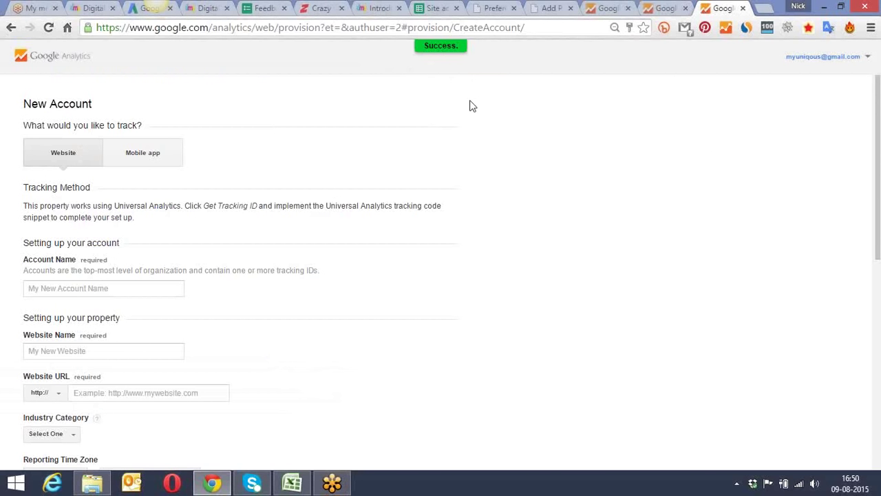
Step: Select the site's domain in the WordPress tab's address bar, then return to the New Account form
click(496, 7)
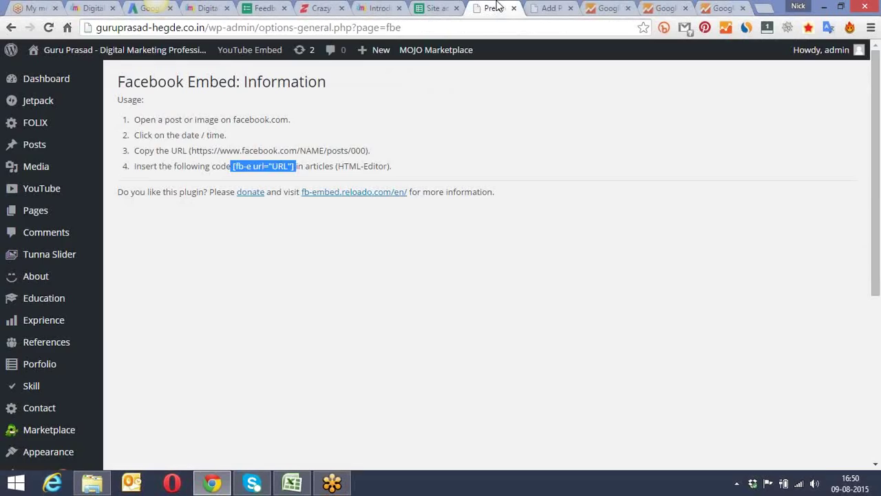
drag(205, 28, 98, 31)
key(ctrl+c)
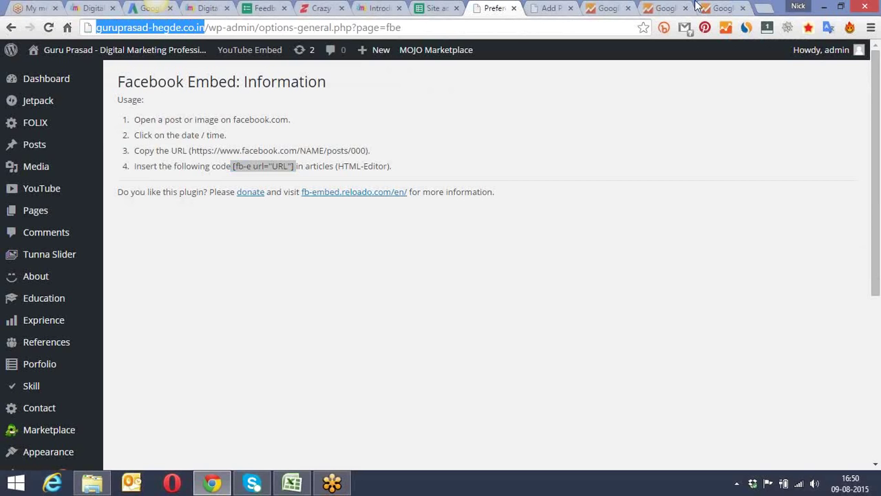
click(716, 7)
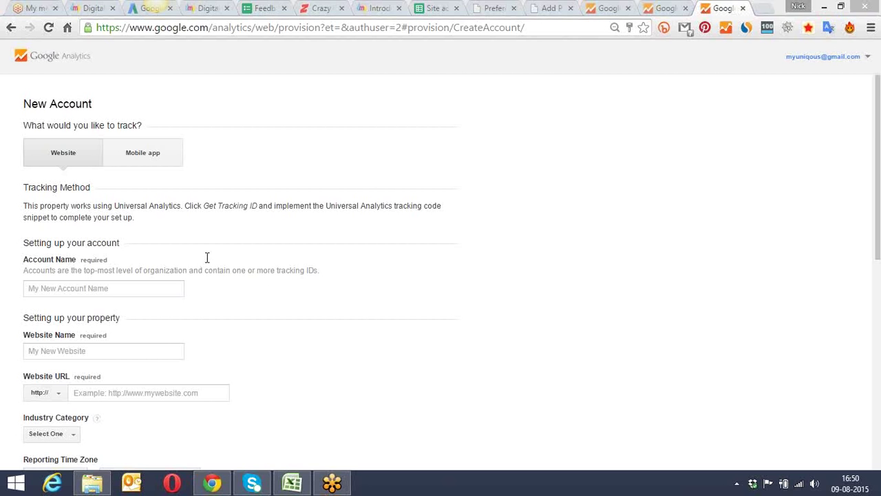
Step: Fill in the Account Name and the personal-website title as Website Name
click(112, 288)
text(Guru)
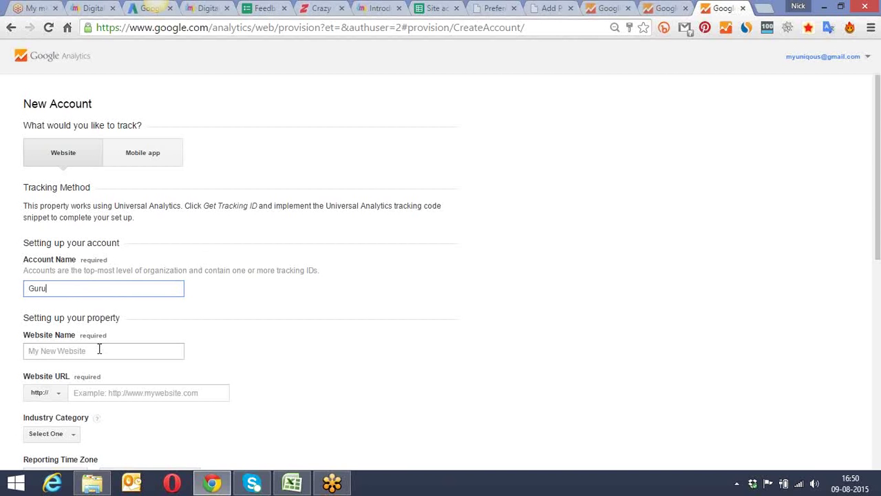
click(99, 351)
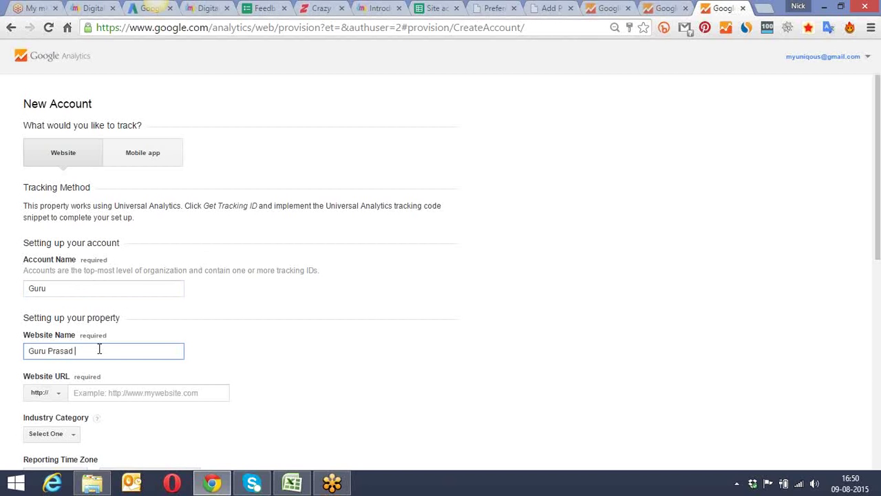
text(- Personal Website)
drag(879, 116, 879, 222)
Step: Close the unneeded dmpaathshala.com, Google Adwords lesson, old Analytics and duplicate New Account tabs
click(220, 10)
click(228, 9)
click(310, 9)
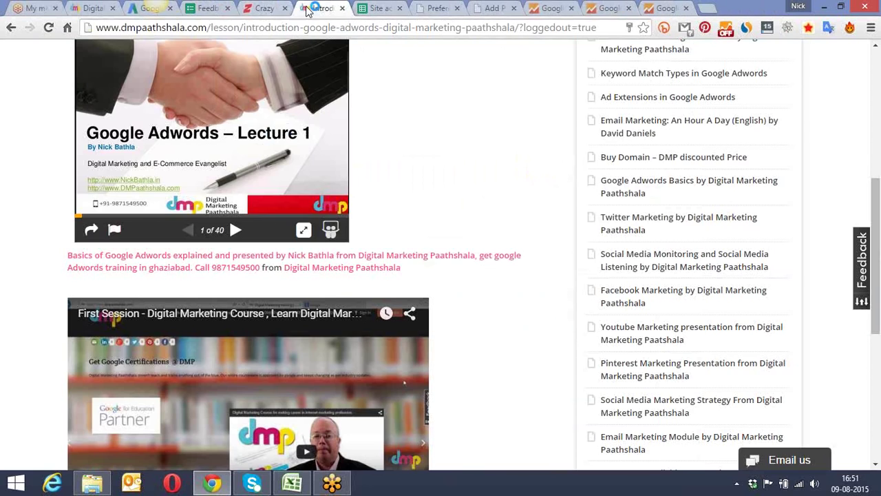
click(343, 8)
click(382, 8)
click(423, 7)
click(490, 8)
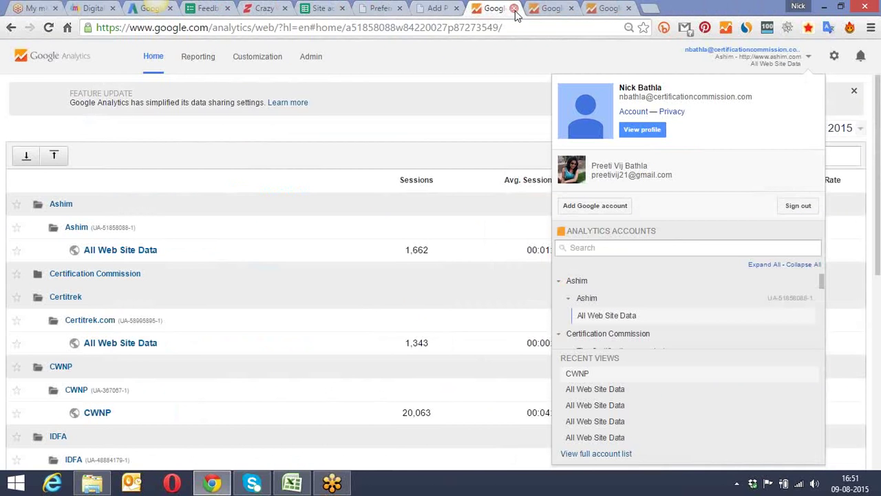
click(514, 9)
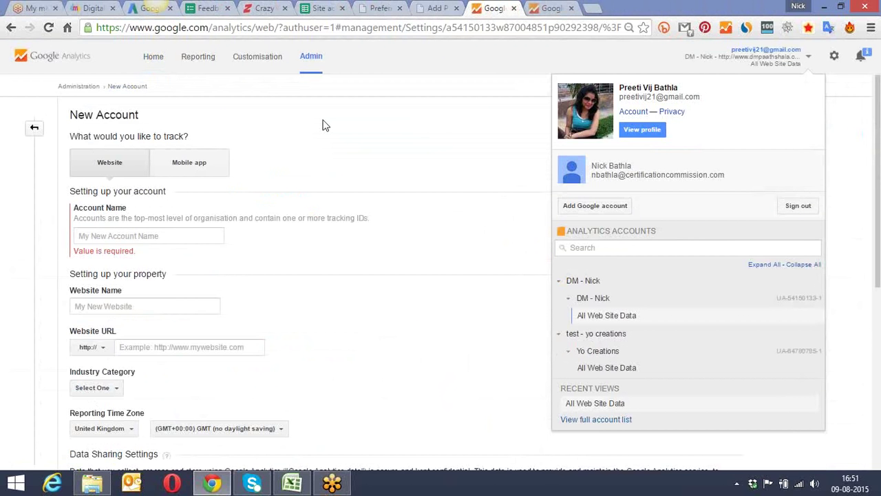
click(717, 8)
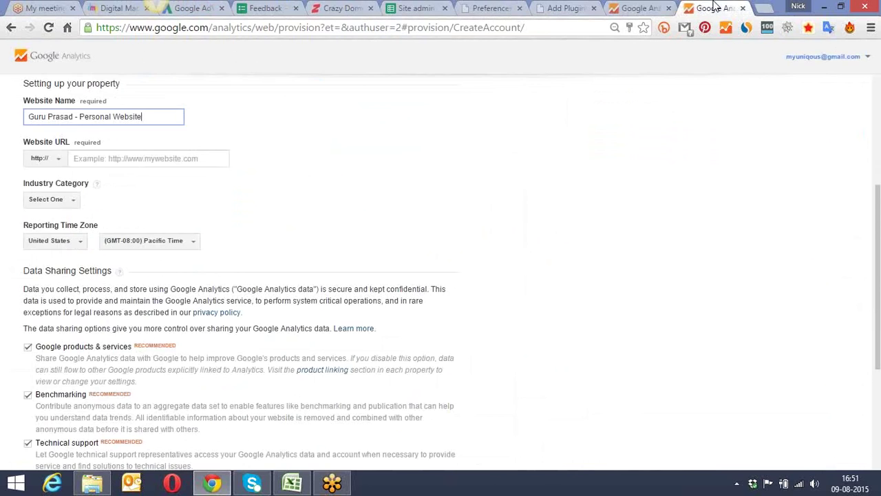
click(663, 9)
click(669, 8)
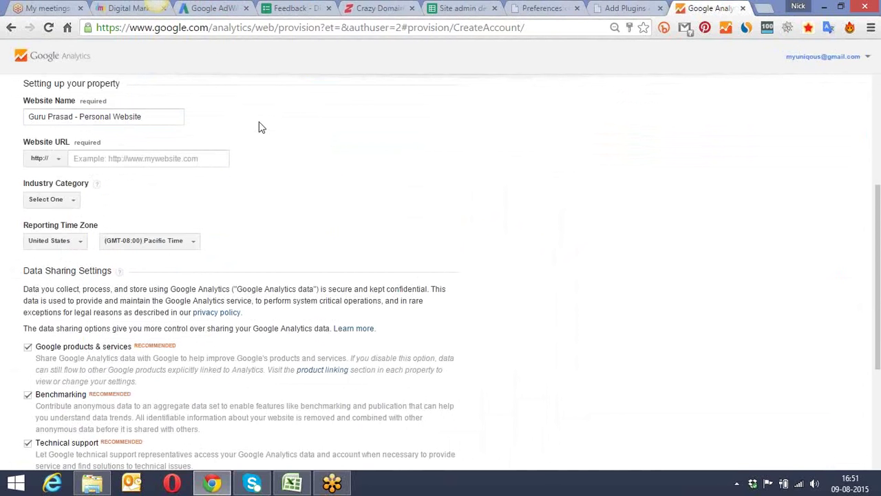
scroll(260, 128, up, 2)
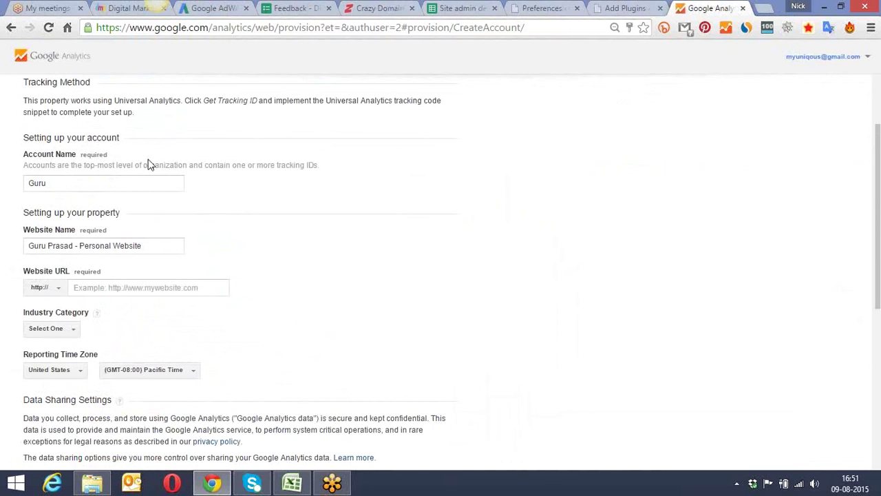
click(69, 182)
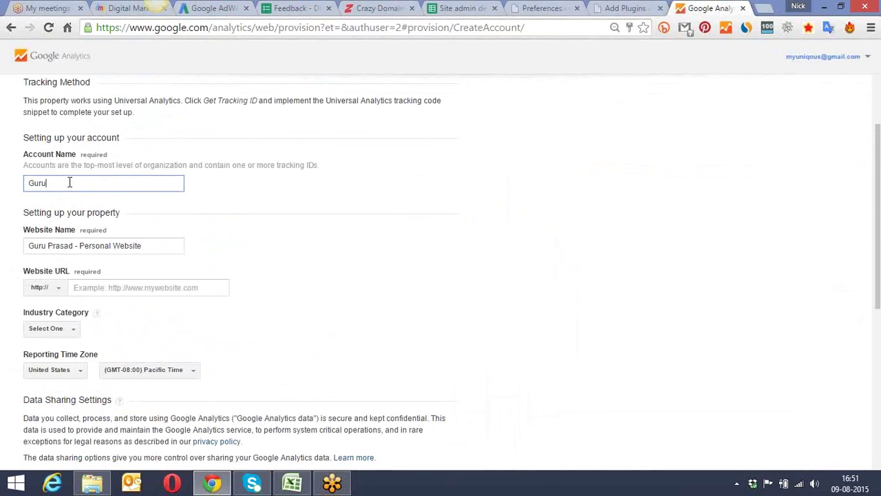
click(83, 247)
click(84, 288)
key(ctrl+v)
click(93, 288)
key(BackSpace)
key(BackSpace)
key(BackSpace)
key(BackSpace)
key(BackSpace)
key(BackSpace)
key(BackSpace)
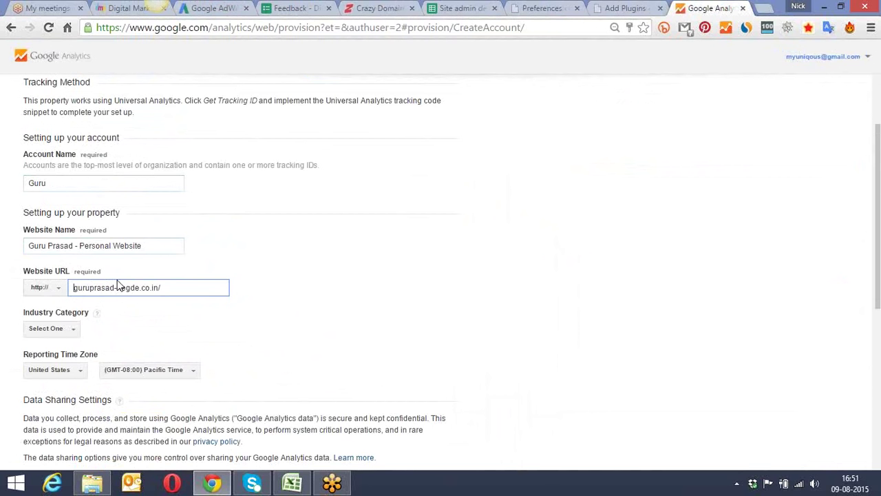
Step: Set the Industry Category to Jobs and Education
click(74, 330)
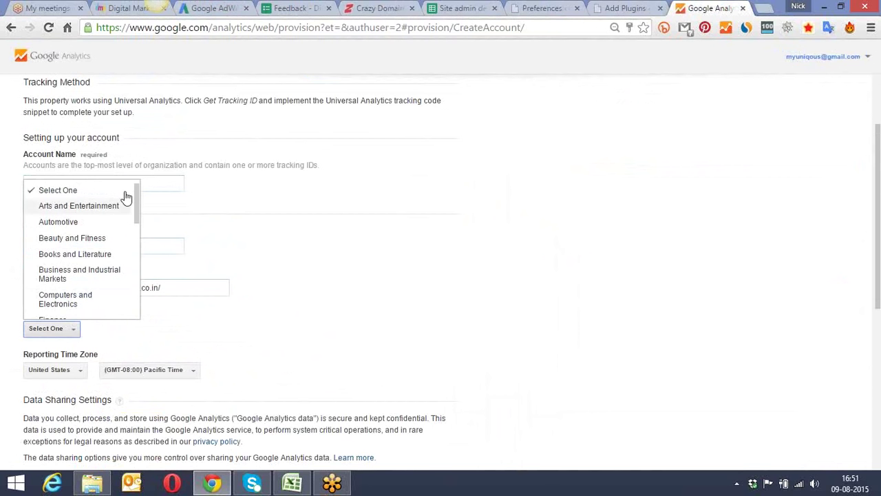
mouse_move(137, 190)
mouse_down()
mouse_move(125, 279)
mouse_move(126, 250)
mouse_up()
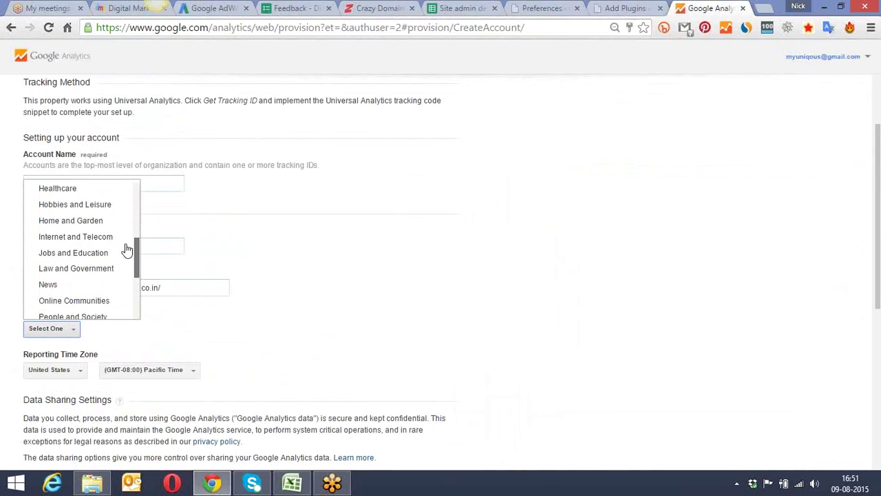
click(92, 254)
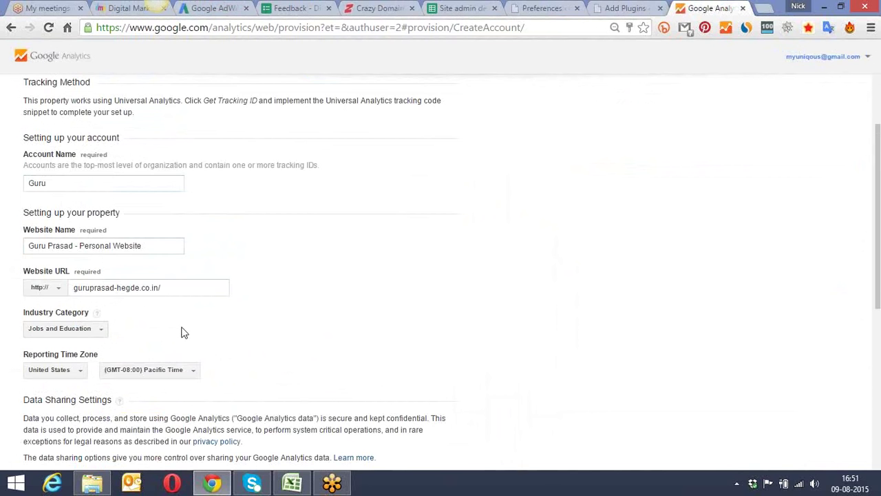
scroll(213, 334, down, 2)
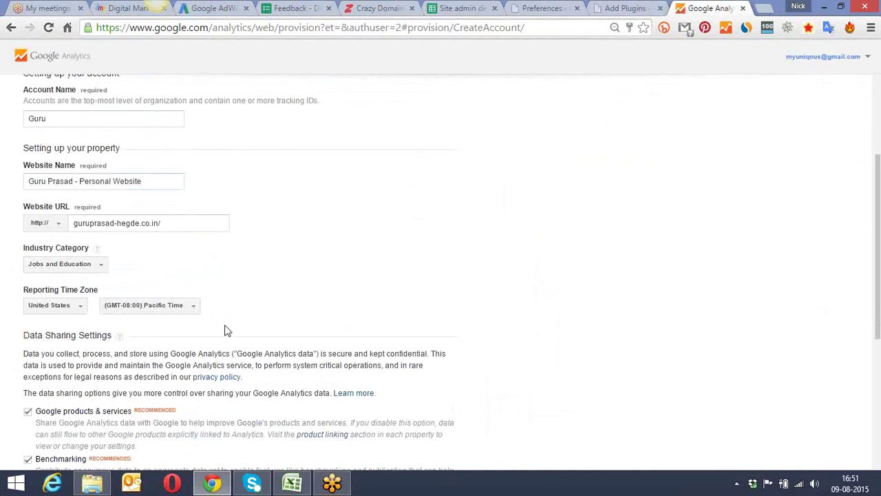
scroll(82, 272, down, 3)
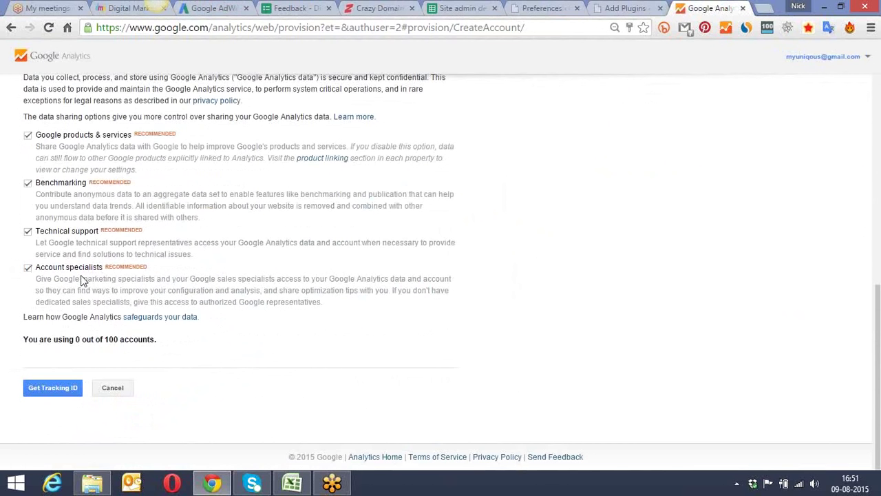
Step: Enable data sharing with Google products and services, request a tracking ID, and accept the terms of service
click(28, 136)
click(60, 389)
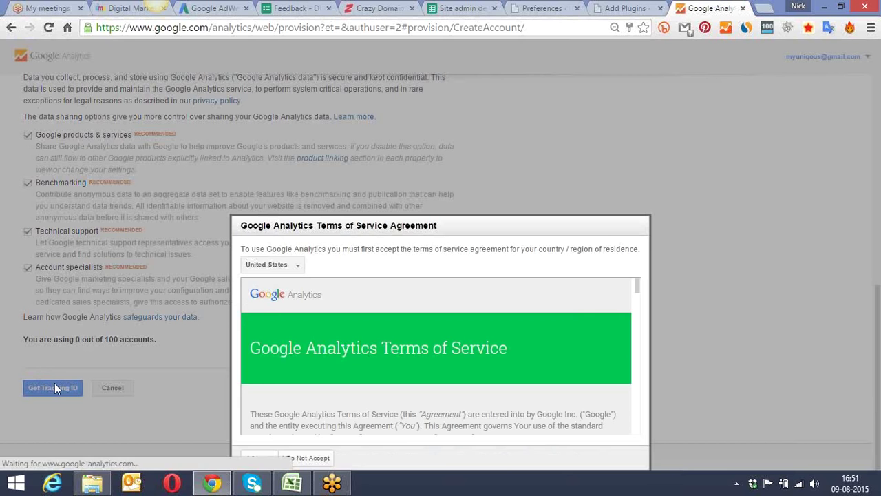
drag(274, 229, 228, 93)
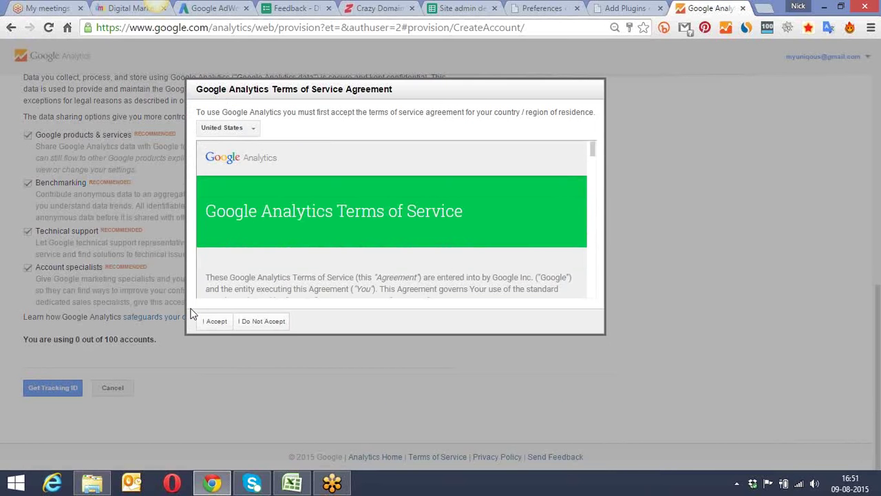
click(213, 323)
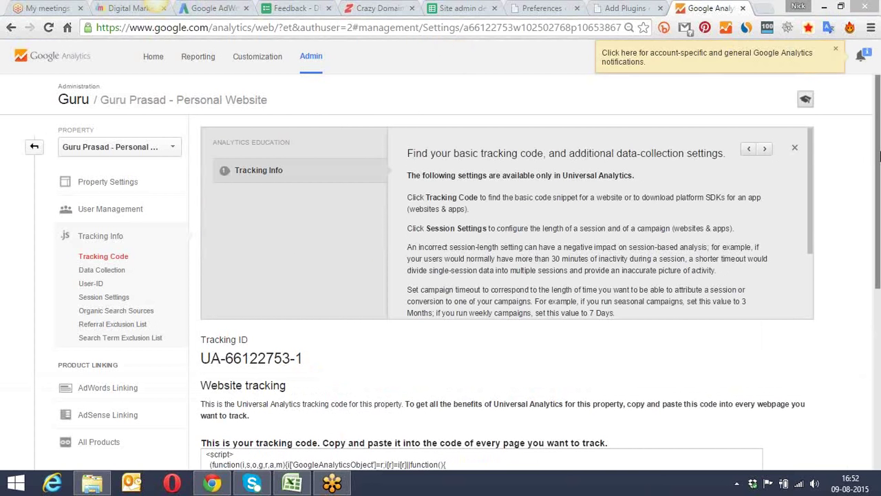
Step: Select and copy the new property's tracking ID from the tracking code page
drag(878, 160, 878, 277)
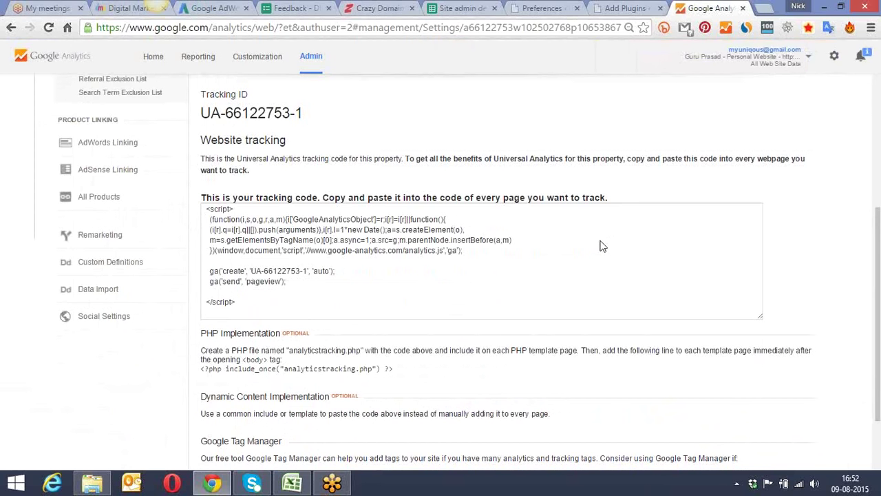
drag(236, 303, 204, 210)
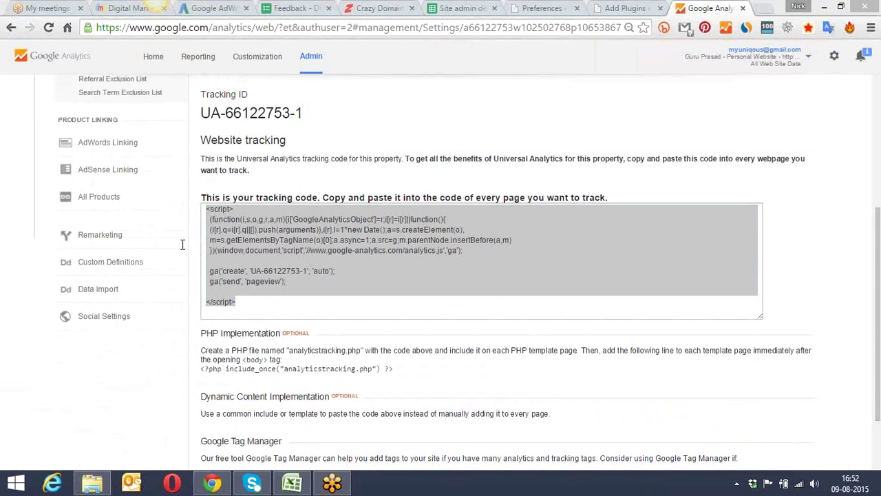
click(462, 220)
drag(302, 114, 203, 112)
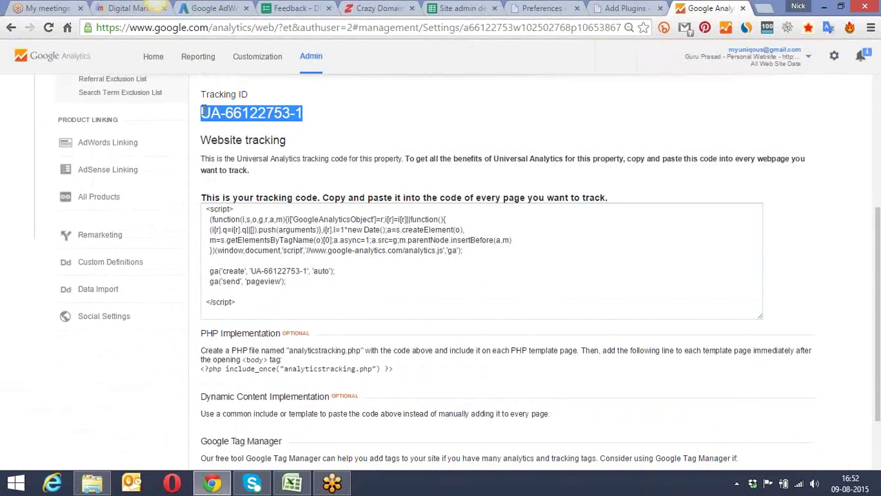
right_click(220, 114)
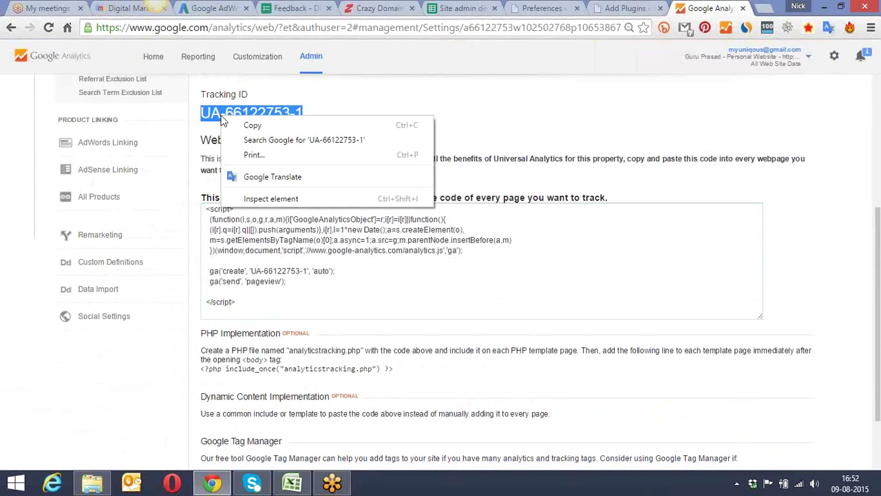
click(269, 125)
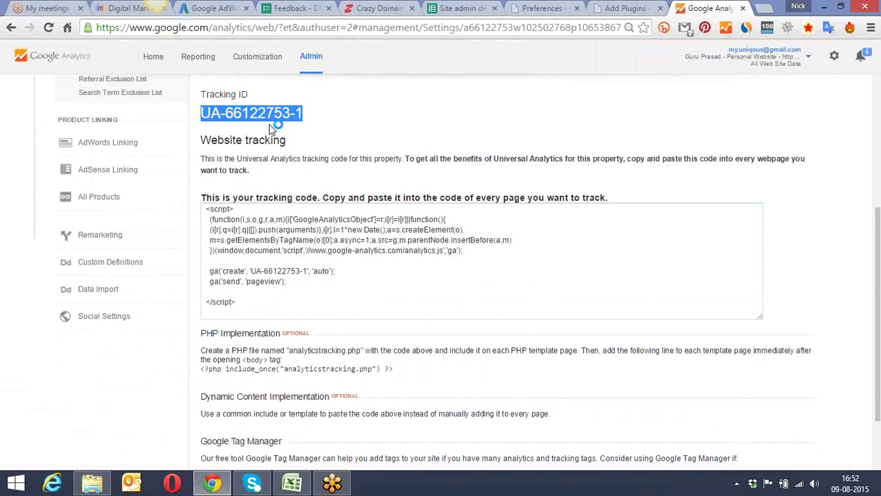
click(529, 7)
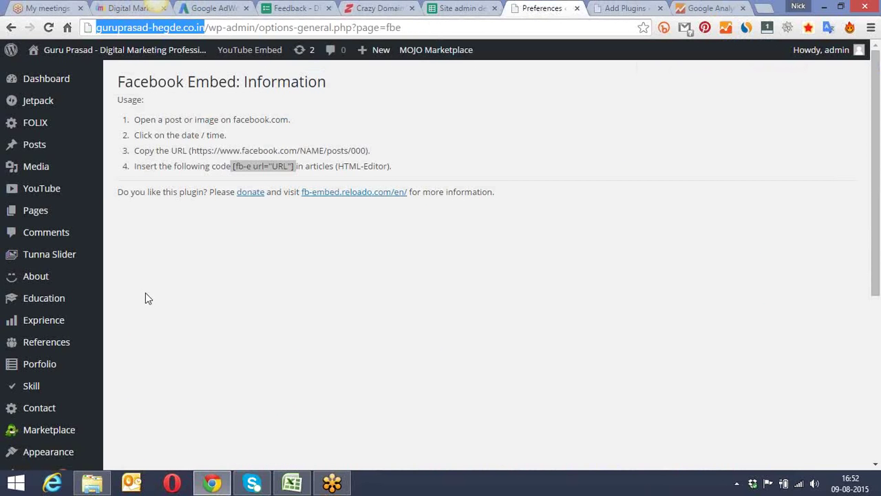
Step: Search the WordPress Add Plugins directory for 'google analytics'
scroll(134, 274, down, 4)
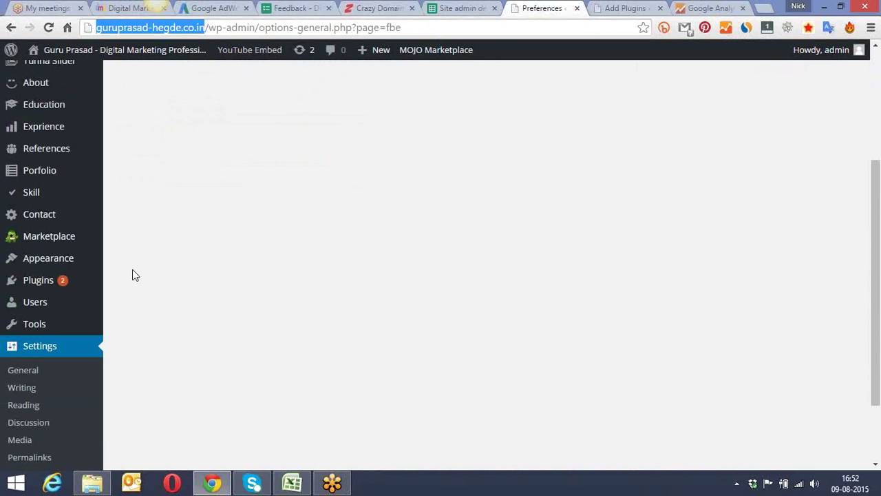
scroll(135, 275, down, 1)
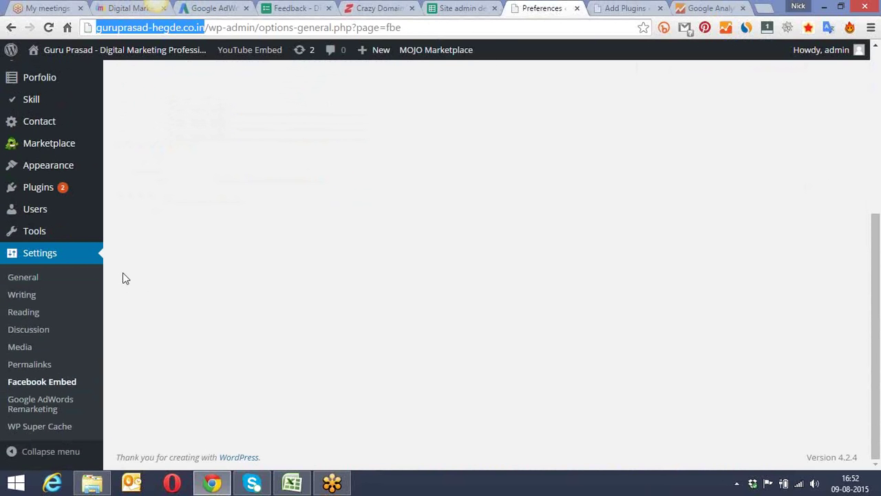
mouse_move(37, 191)
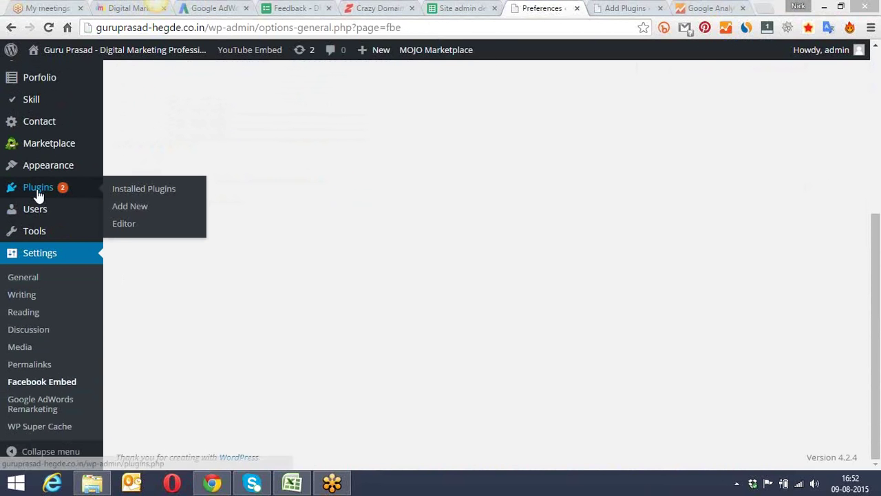
click(151, 209)
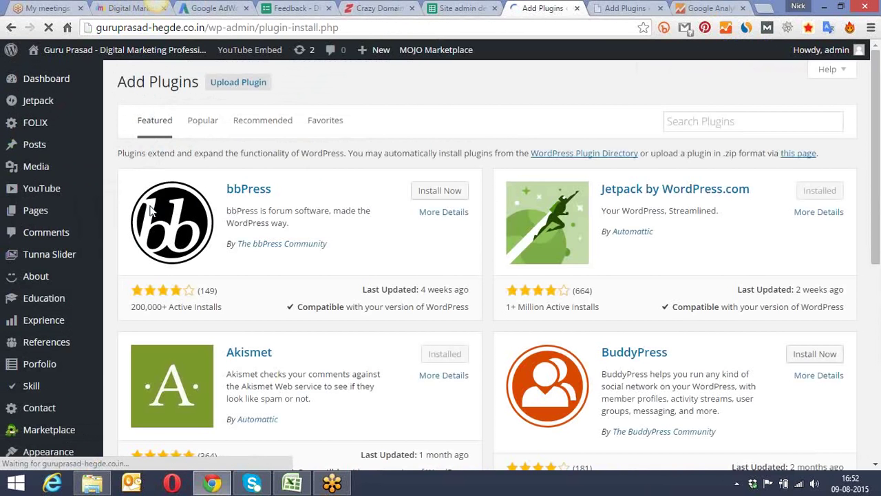
click(678, 121)
text(google)
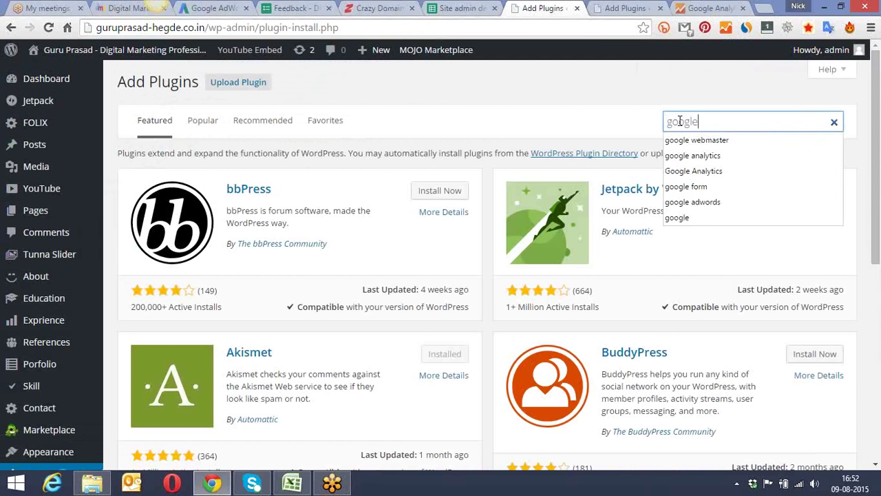
click(693, 155)
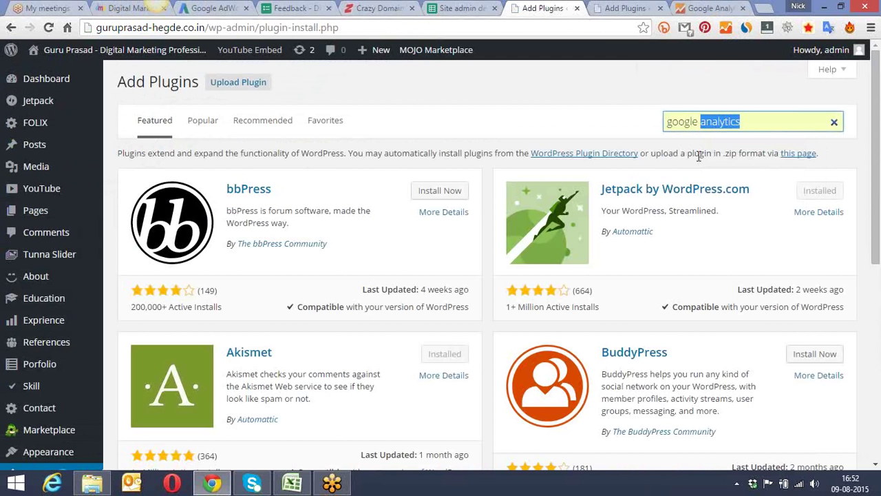
key(Return)
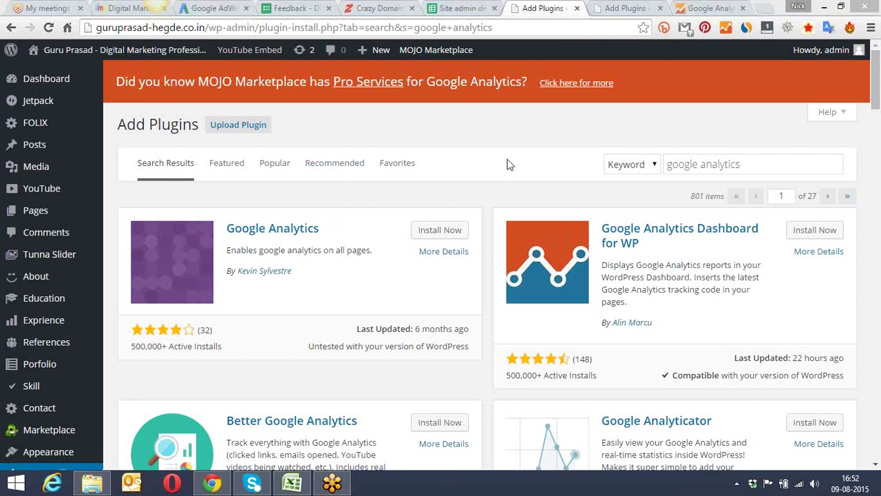
scroll(522, 135, down, 1)
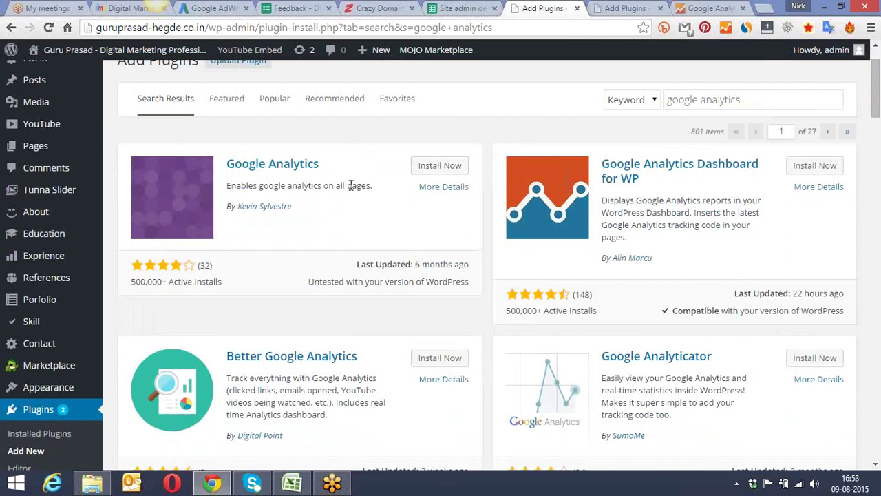
Step: Install and activate the Google Analytics plugin, then confirm it among the installed plugins
click(440, 168)
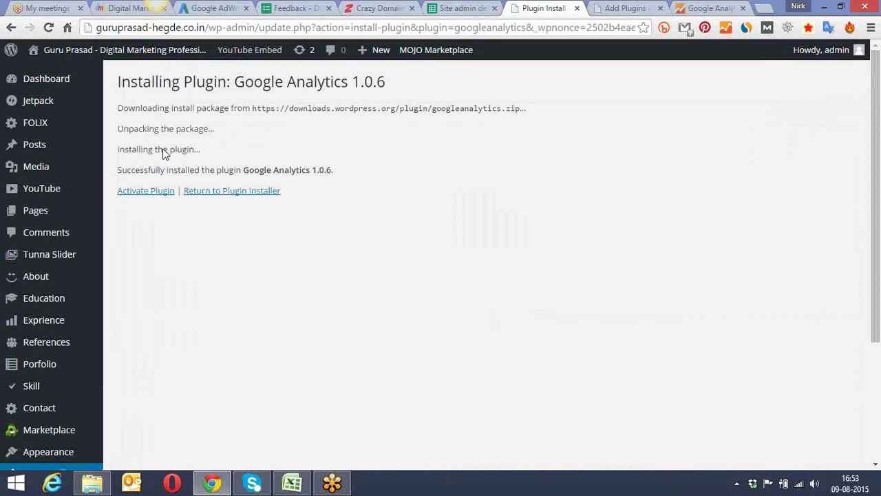
click(146, 195)
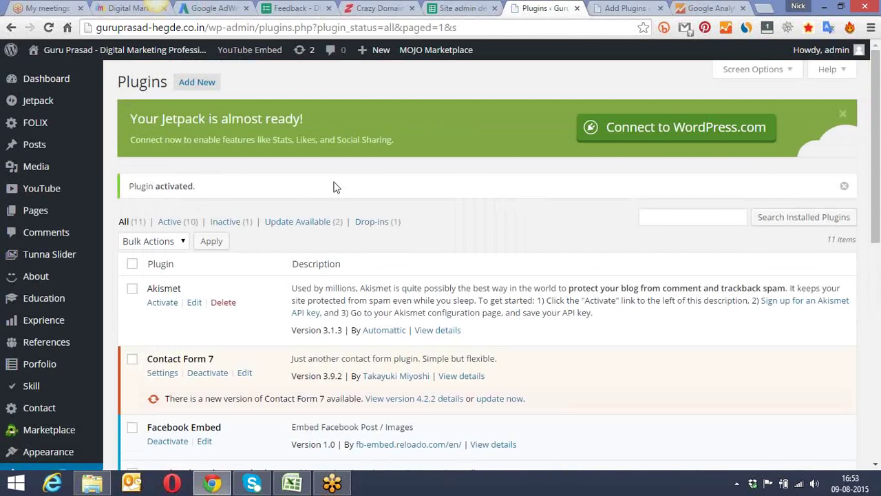
scroll(333, 187, down, 4)
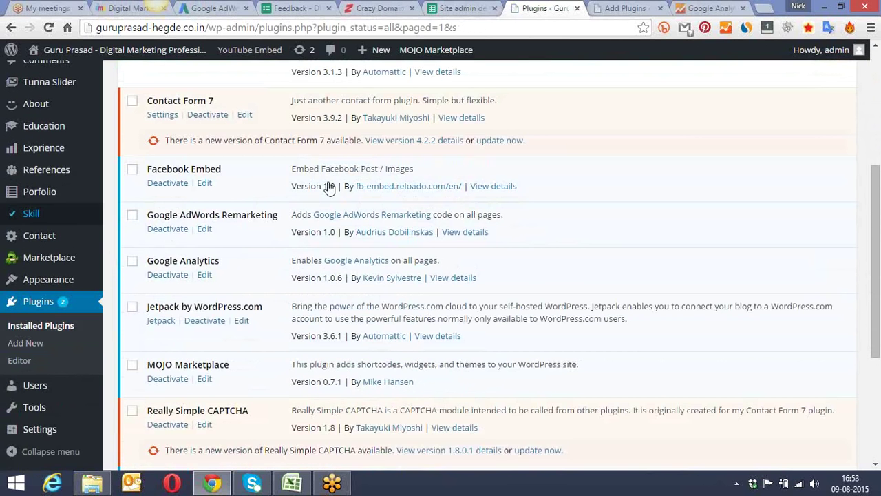
scroll(76, 259, down, 2)
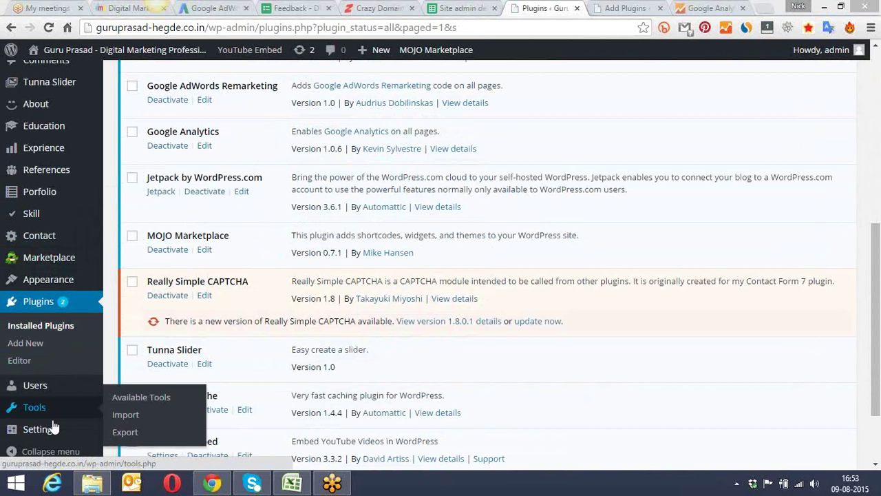
mouse_move(51, 429)
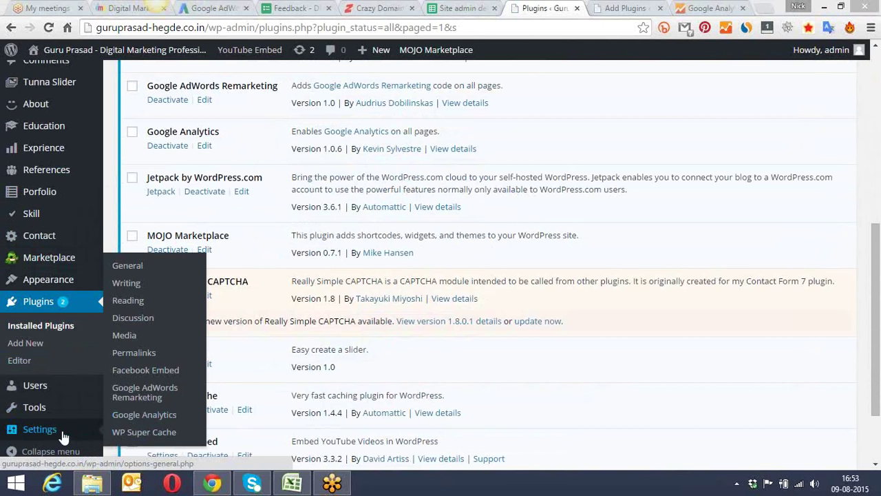
Step: Replace the placeholder UA-0000000-0 Web Property ID with the copied tracking ID and save
click(136, 418)
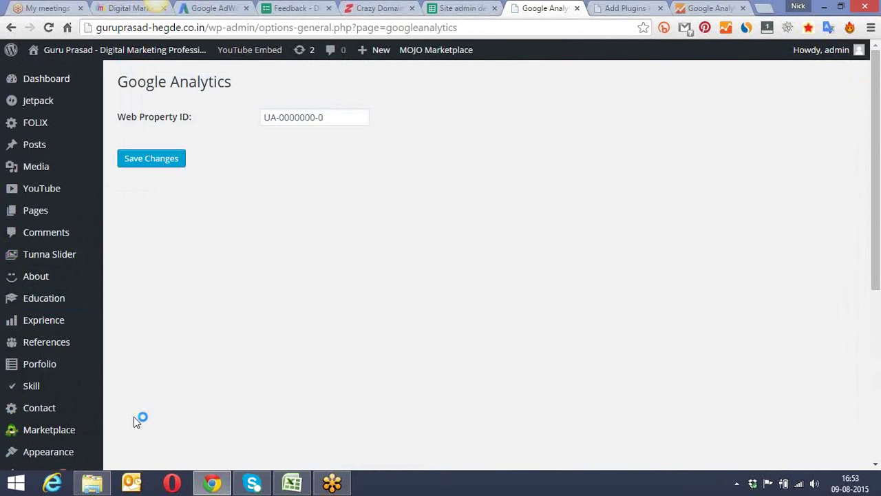
click(292, 119)
drag(323, 117, 236, 123)
key(BackSpace)
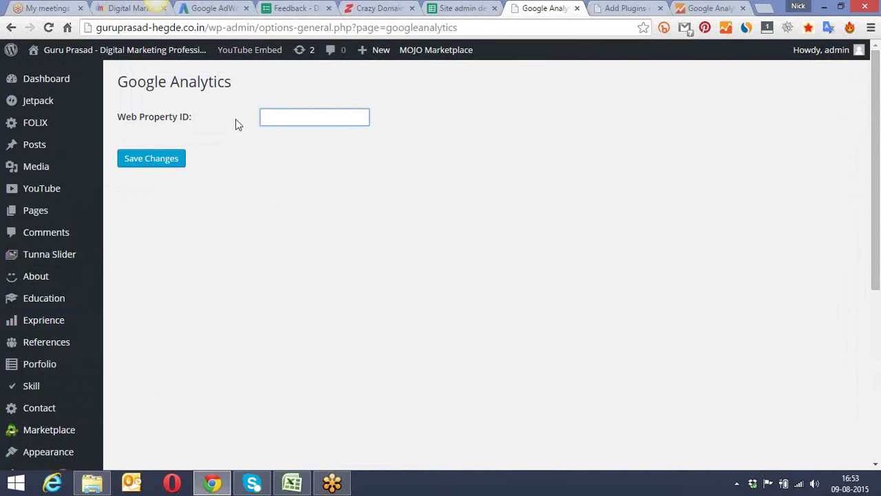
text(UA-66122753-1)
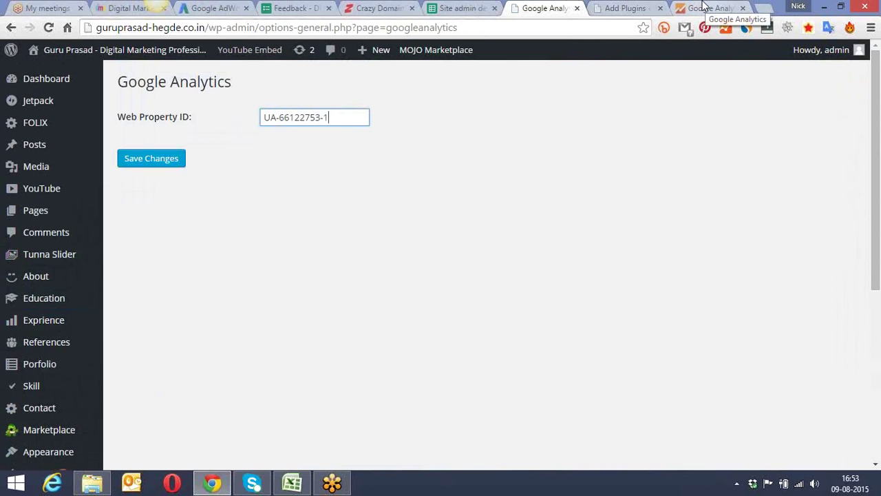
click(158, 163)
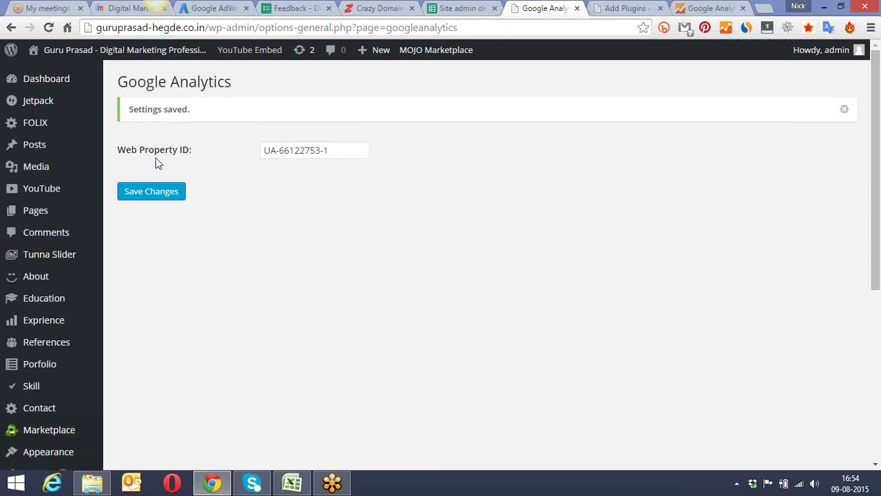
click(710, 8)
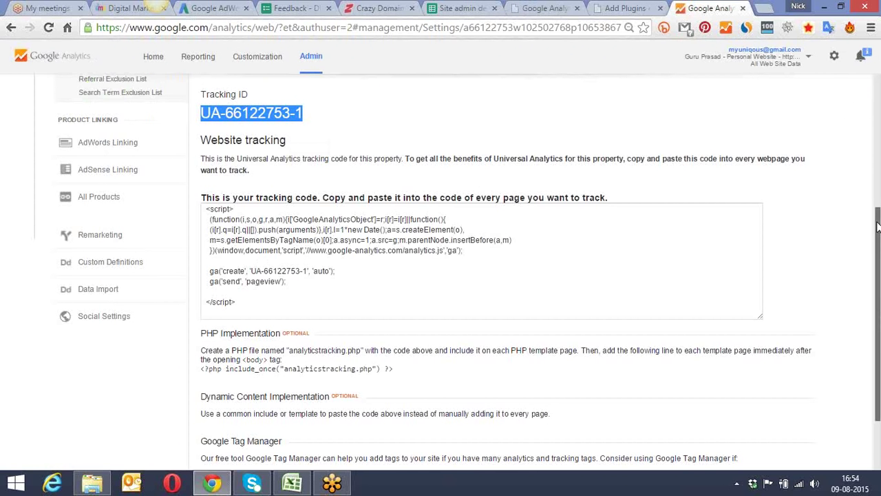
Step: Check the property settings, dismiss the preferences prompt, and open the All Web Site Data reports
drag(879, 312, 878, 359)
scroll(810, 269, up, 5)
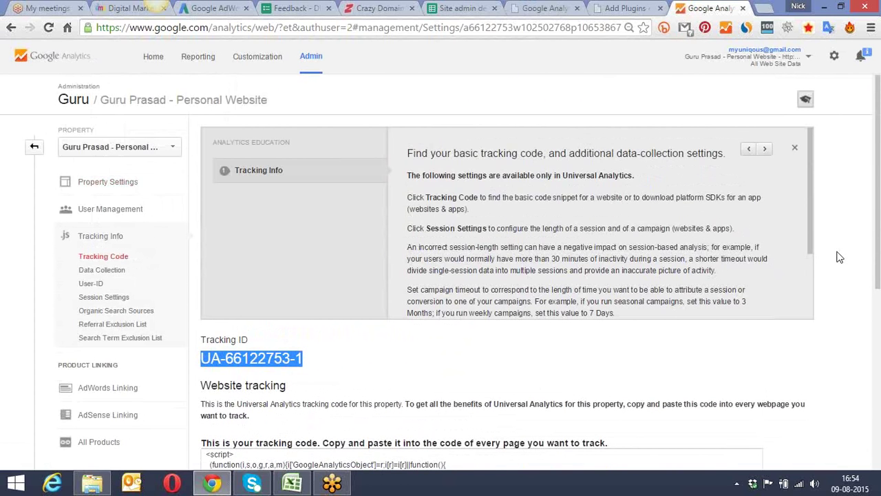
scroll(839, 257, down, 5)
scroll(839, 257, up, 5)
click(115, 187)
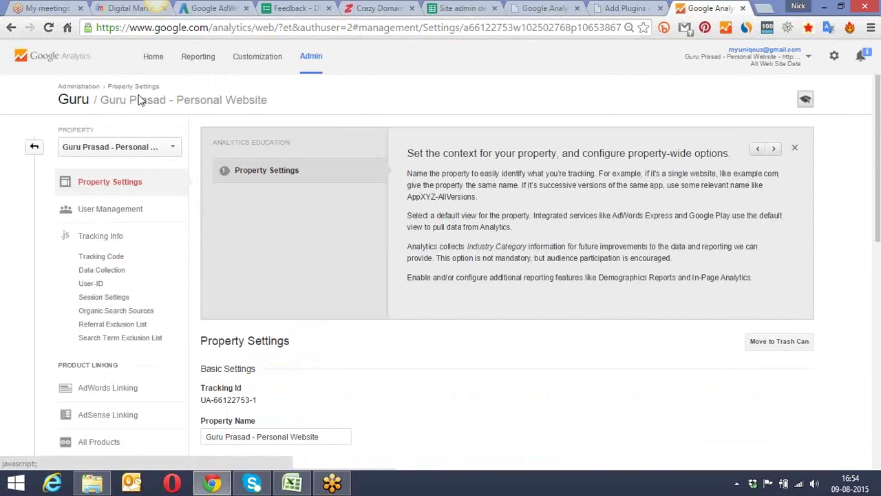
click(153, 56)
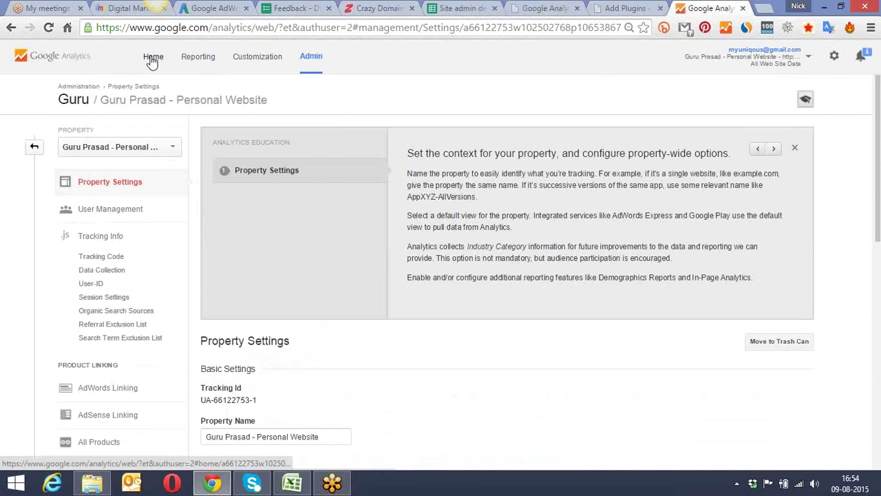
click(113, 399)
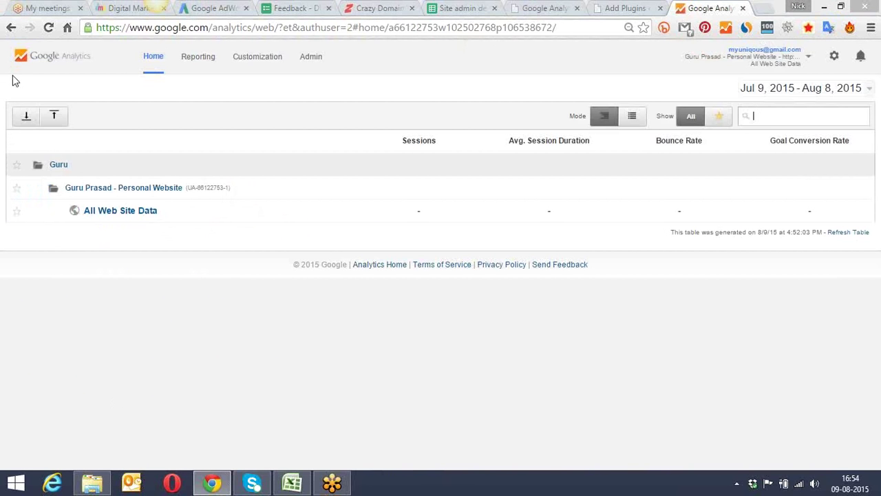
click(136, 215)
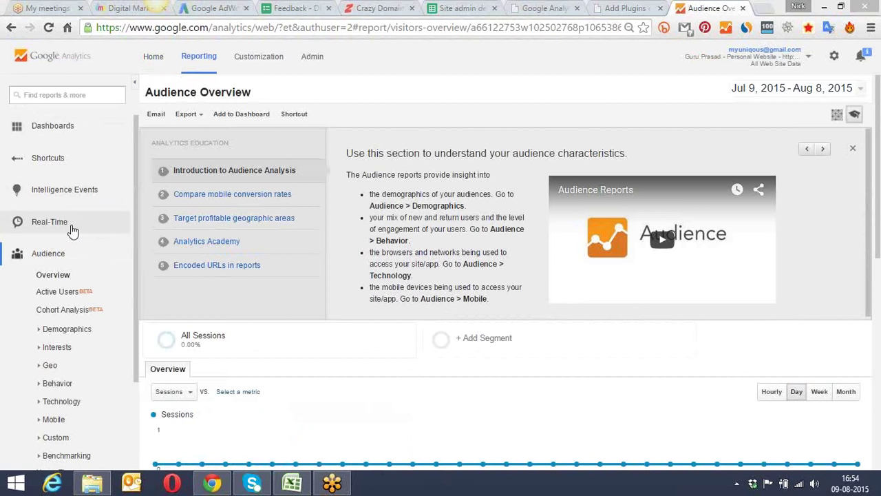
Step: Check the Real-Time overview report showing 0 active users, then return to the WordPress plugin settings
click(49, 222)
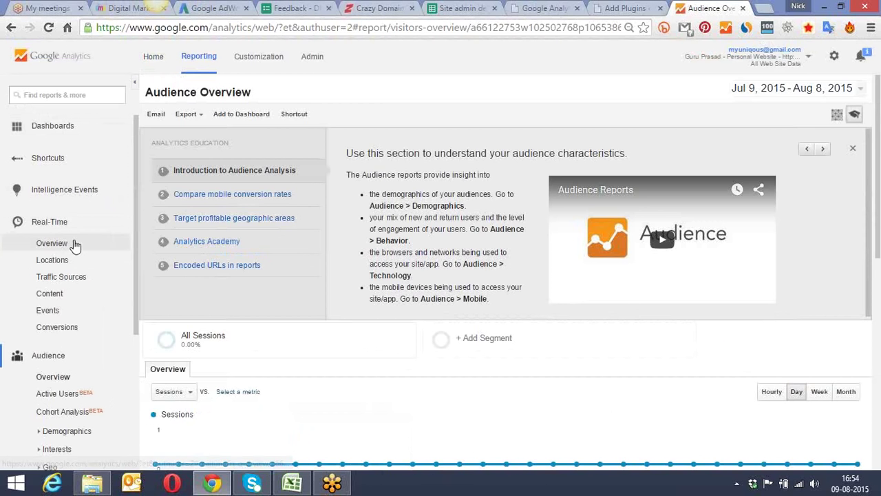
click(79, 247)
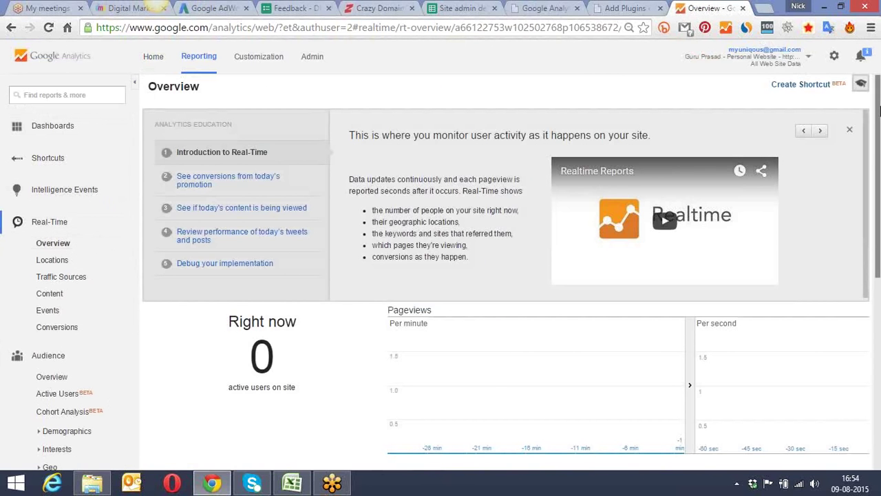
scroll(879, 212, down, 3)
scroll(878, 212, down, 2)
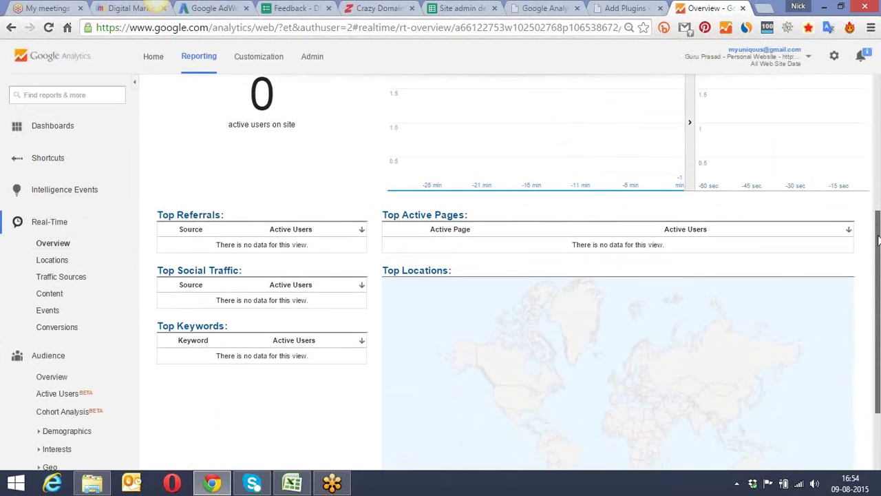
scroll(878, 229, up, 1)
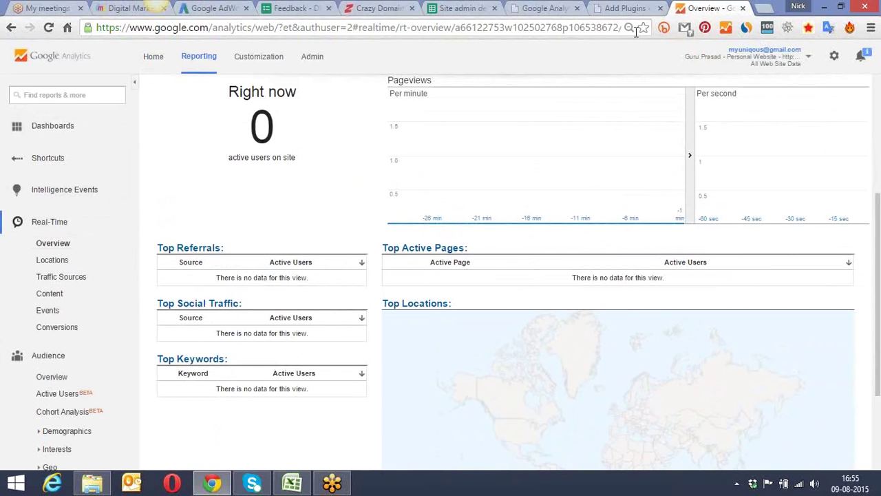
click(549, 7)
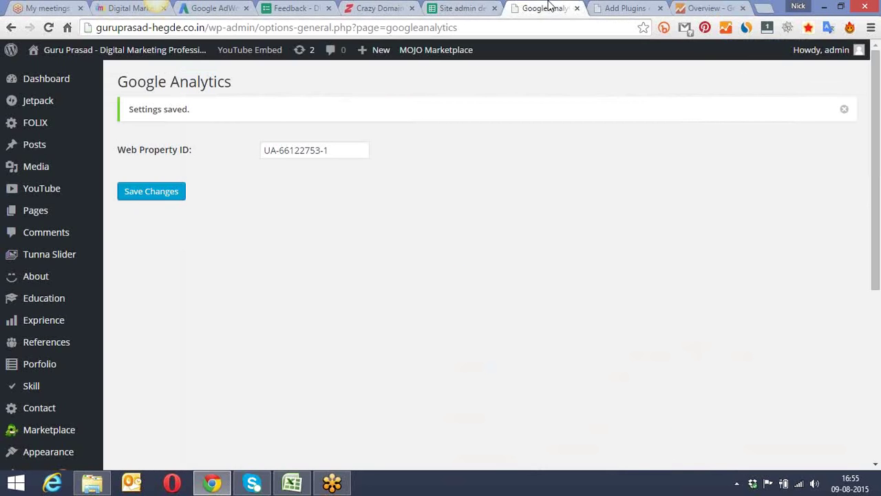
Step: Copy the site's domain and load the site's home page in the Add Plugins tab
click(626, 7)
click(545, 30)
text(UA-66122753-1)
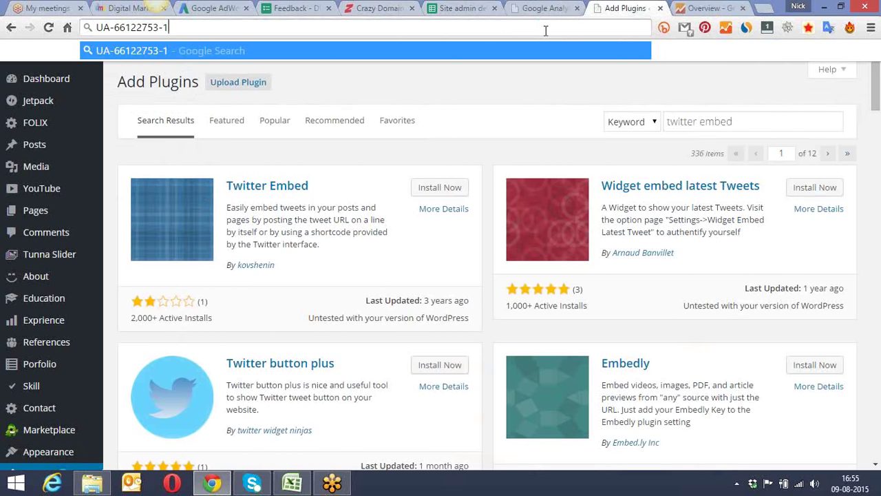
click(536, 7)
drag(206, 27, 93, 30)
key(ctrl+c)
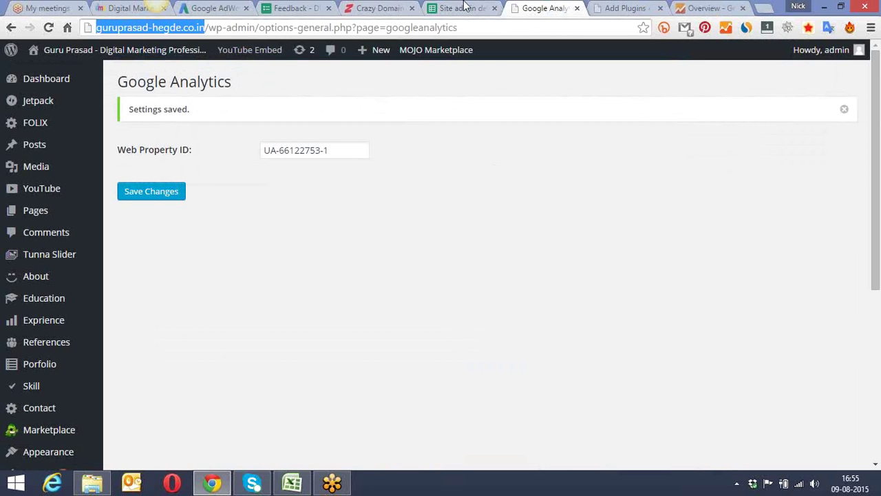
click(591, 9)
click(552, 28)
key(ctrl+v)
key(Return)
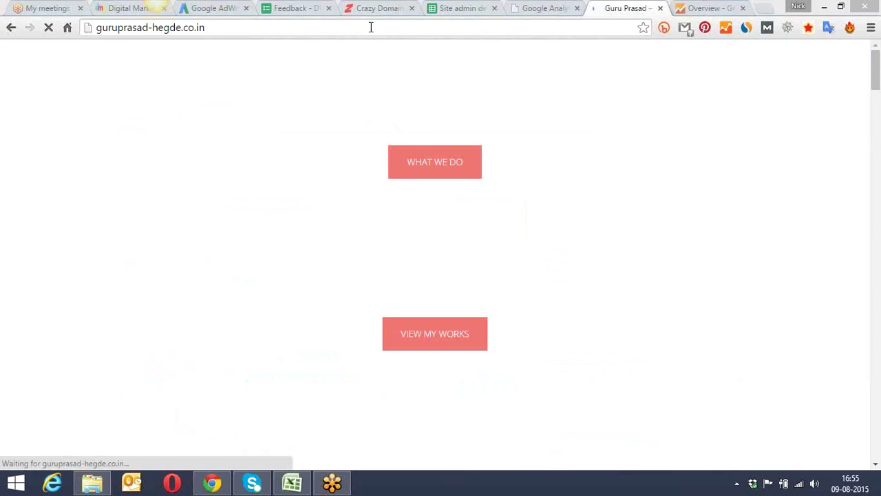
Step: Stop the site page from loading and go back to the Real-Time overview
click(371, 27)
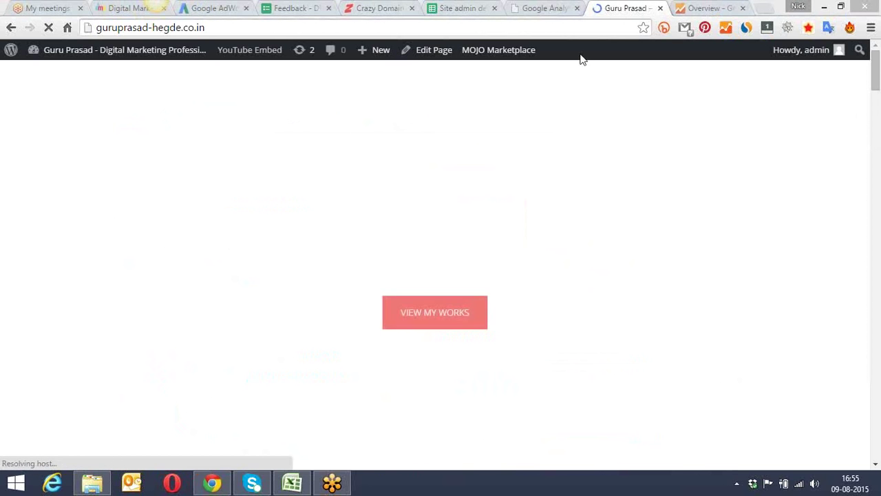
click(590, 27)
key(Escape)
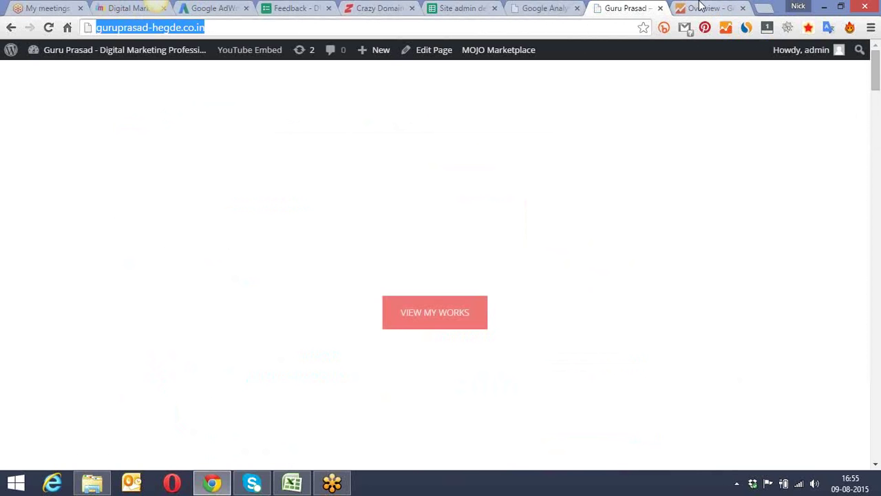
click(592, 38)
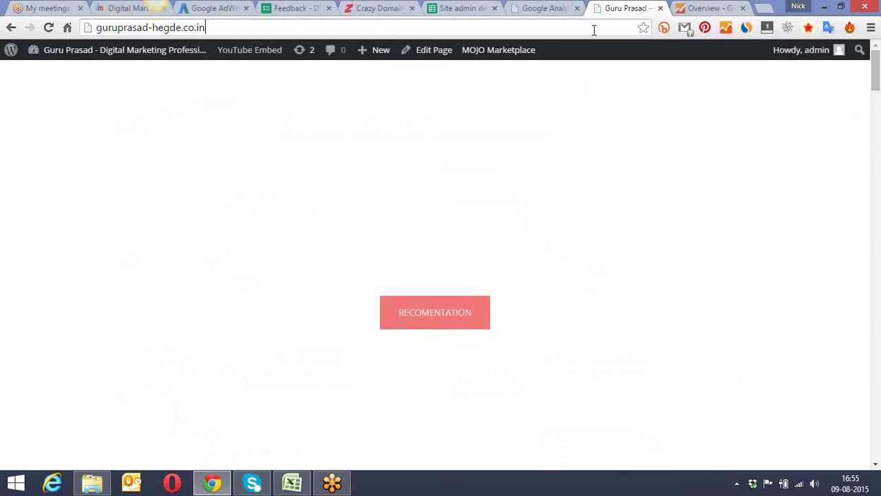
click(690, 7)
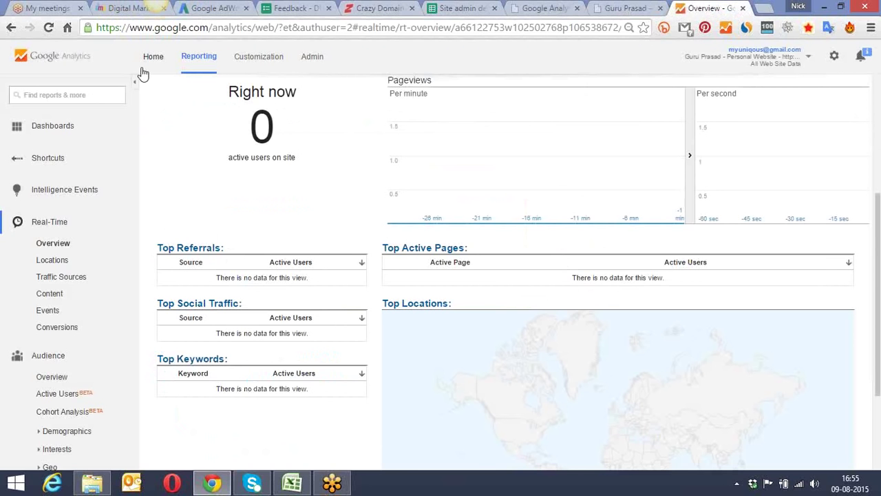
Step: Reload the Real-Time overview, still at 0 active users, and show the account and property switcher
click(49, 28)
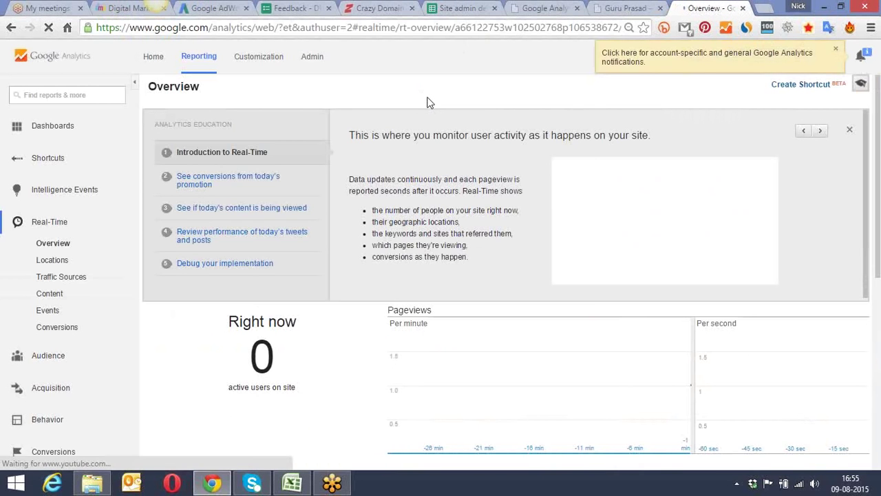
drag(879, 108, 880, 183)
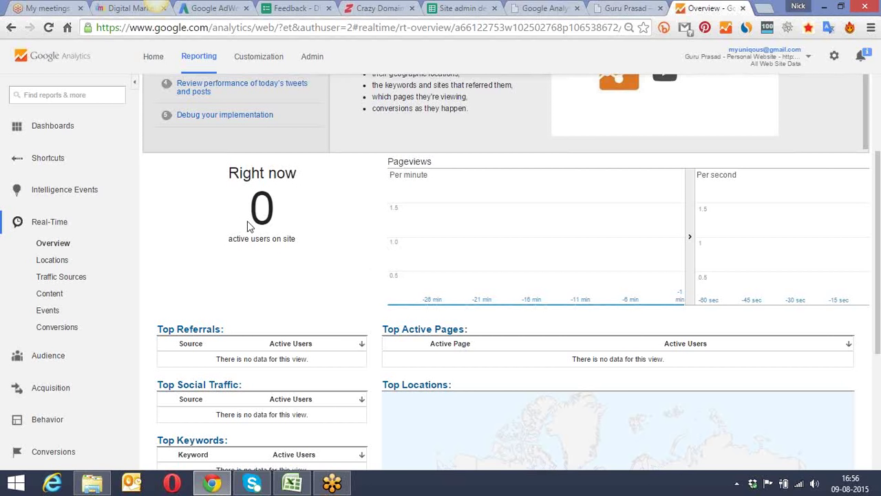
click(806, 60)
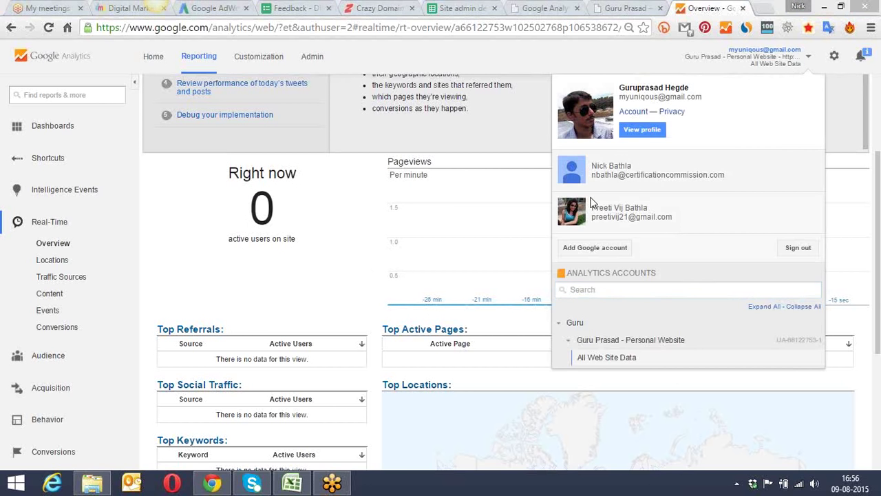